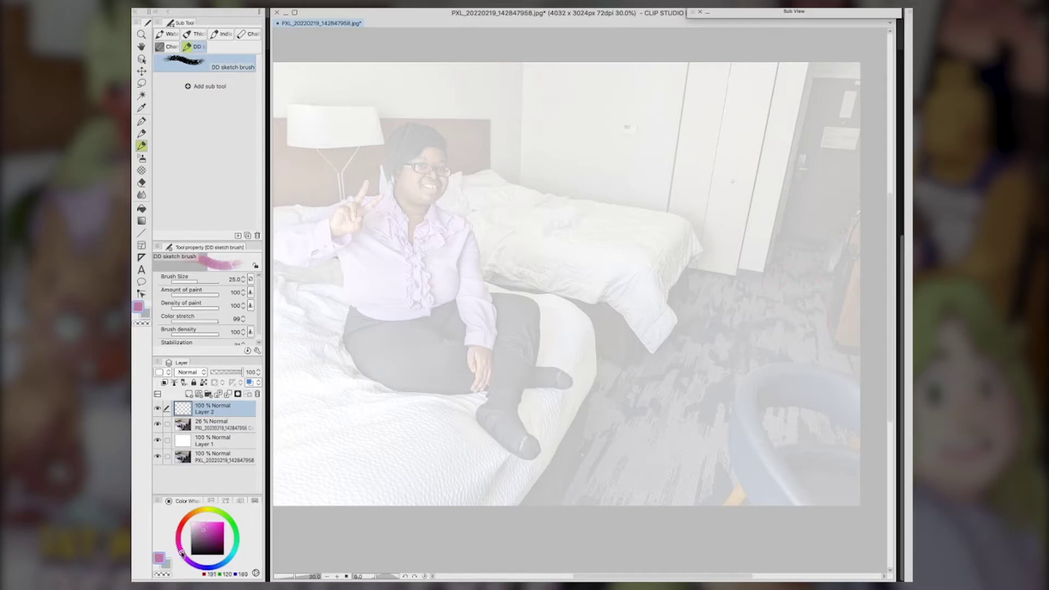
Sketch a cartoon figure over the blue chair in magenta, with a rounded head, neckline, shoulders and arm
left_click_drag(770, 340, 799, 291)
mouse_move(759, 339)
left_mouse_down()
mouse_move(790, 278)
mouse_move(814, 385)
left_mouse_up()
left_click_drag(849, 351, 781, 386)
mouse_move(842, 380)
left_mouse_down()
mouse_move(780, 398)
mouse_move(753, 419)
mouse_move(774, 390)
mouse_move(762, 422)
mouse_move(837, 388)
mouse_move(822, 405)
mouse_move(797, 396)
mouse_move(847, 485)
left_mouse_up()
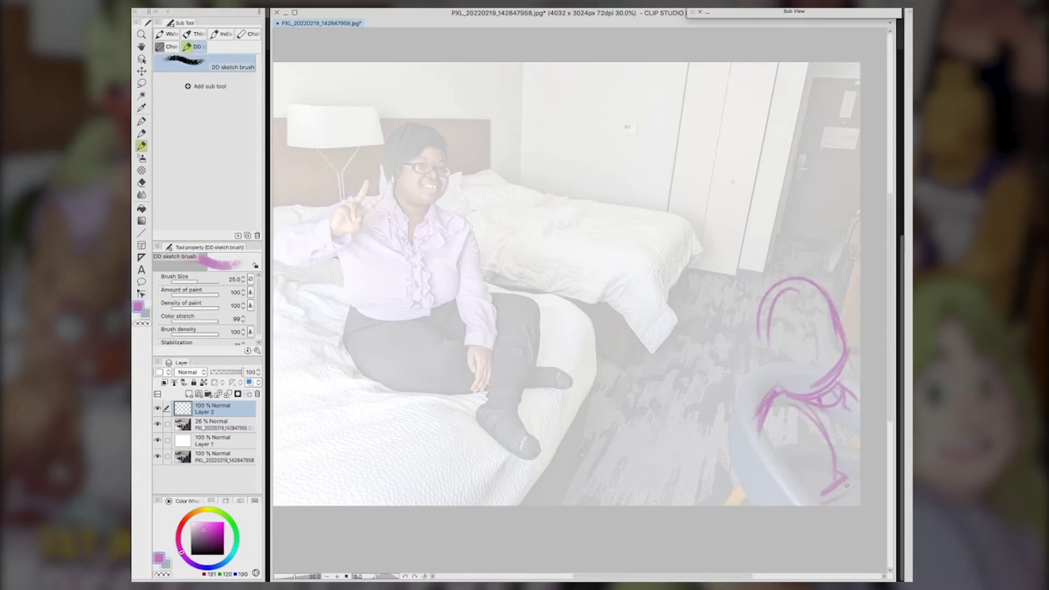
left_click_drag(851, 387, 814, 408)
Rough in a second round head above the chair figure and add parted hair and frilly strokes to the first figure
left_click_drag(694, 279, 775, 268)
mouse_move(701, 214)
left_mouse_down()
mouse_move(685, 287)
mouse_move(771, 235)
left_mouse_up()
mouse_move(803, 282)
left_mouse_down()
mouse_move(765, 338)
mouse_move(829, 321)
left_mouse_up()
mouse_move(851, 358)
left_mouse_down()
mouse_move(851, 382)
mouse_move(833, 406)
left_mouse_up()
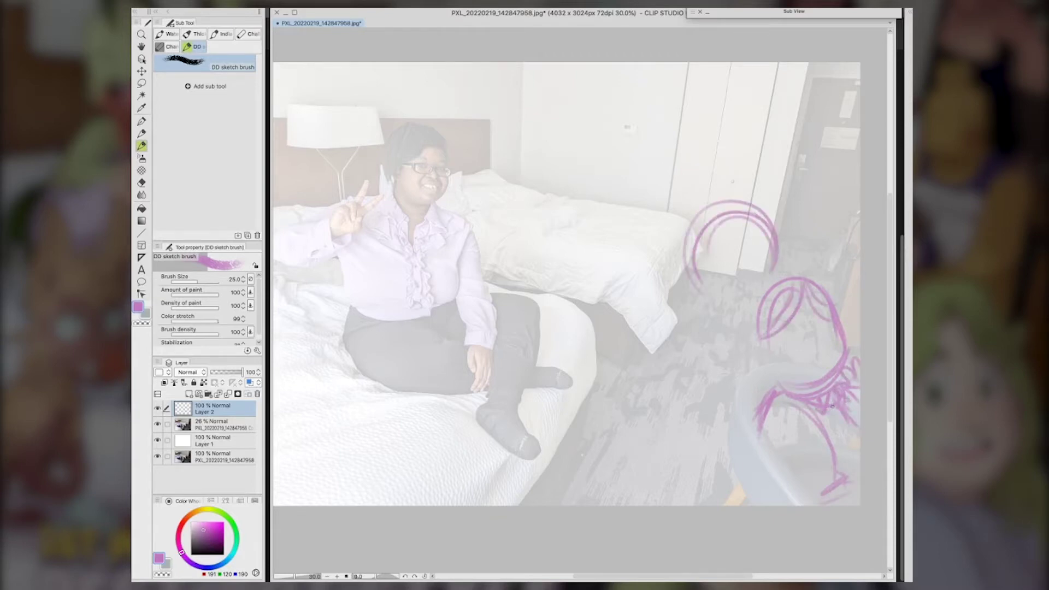
Add a smile, cheek line, curved strokes beside the head and thicker outer hair to the chair figure
left_click_drag(805, 364, 827, 376)
left_click_drag(831, 296, 839, 313)
left_click_drag(783, 335, 778, 378)
left_click_drag(768, 304, 743, 350)
left_click_drag(788, 334, 746, 372)
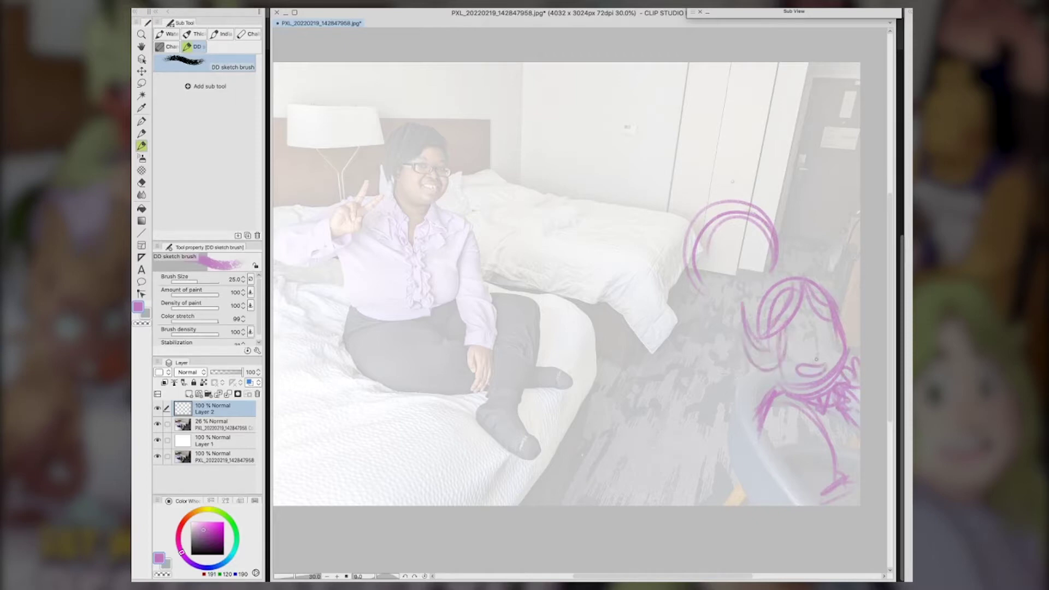
left_click_drag(840, 316, 850, 343)
left_click_drag(854, 355, 844, 409)
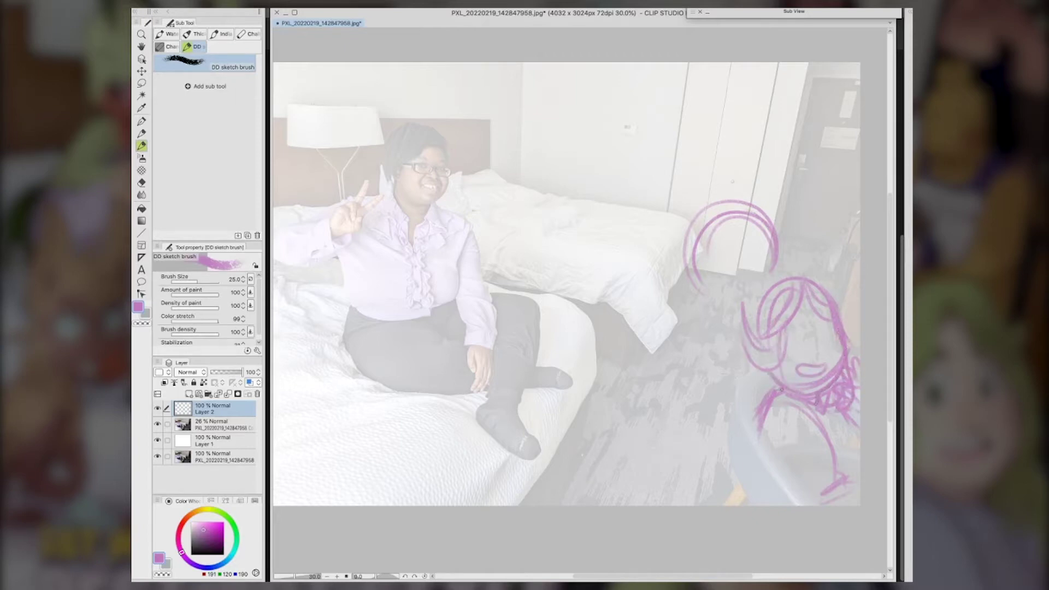
Sketch two small rounded heads along the photo's lower edge, on the carpet in front of the chair
mouse_move(674, 489)
left_mouse_down()
mouse_move(720, 453)
mouse_move(739, 488)
mouse_move(711, 480)
mouse_move(674, 505)
left_mouse_up()
mouse_move(617, 467)
left_mouse_down()
mouse_move(656, 466)
mouse_move(619, 438)
left_mouse_up()
mouse_move(630, 436)
left_mouse_down()
mouse_move(654, 452)
mouse_move(672, 494)
left_mouse_up()
Give the second round head loops of hair on top, swooping bangs and a pointed ear
mouse_move(747, 214)
left_mouse_down()
mouse_move(698, 259)
mouse_move(774, 255)
left_mouse_up()
left_click_drag(766, 195, 785, 249)
left_click_drag(737, 211, 765, 186)
left_click_drag(735, 204, 673, 262)
Sketch the second figure's face, torso and arms so it embraces the chair figure
mouse_move(716, 246)
left_mouse_down()
mouse_move(769, 276)
mouse_move(702, 298)
left_mouse_up()
mouse_move(742, 260)
left_mouse_down()
mouse_move(658, 405)
mouse_move(721, 394)
left_mouse_up()
mouse_move(667, 365)
left_mouse_down()
mouse_move(733, 332)
mouse_move(732, 316)
mouse_move(755, 327)
mouse_move(714, 341)
mouse_move(662, 396)
left_mouse_up()
mouse_move(664, 404)
left_mouse_down()
mouse_move(738, 402)
mouse_move(756, 371)
left_mouse_up()
left_click_drag(700, 412, 744, 385)
Draw upright ears and side outlines on the small foreground figure below the embracing pair
left_click_drag(671, 407, 668, 463)
left_click_drag(670, 410, 707, 440)
left_click_drag(671, 409, 665, 443)
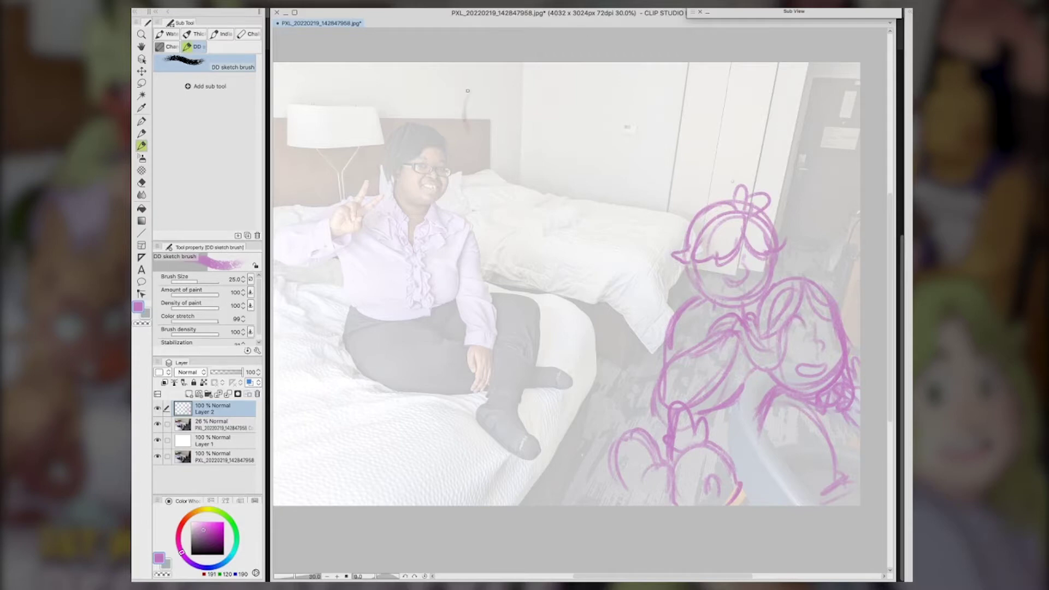
Sketch an oval head beside the seated woman and shift it down next to her face
mouse_move(468, 91)
left_mouse_down()
mouse_move(510, 136)
mouse_move(507, 100)
mouse_move(469, 145)
mouse_move(508, 99)
mouse_move(465, 125)
mouse_move(467, 148)
mouse_move(469, 131)
mouse_move(511, 148)
mouse_move(494, 171)
left_mouse_up()
key("m")
left_click_drag(498, 71, 511, 84)
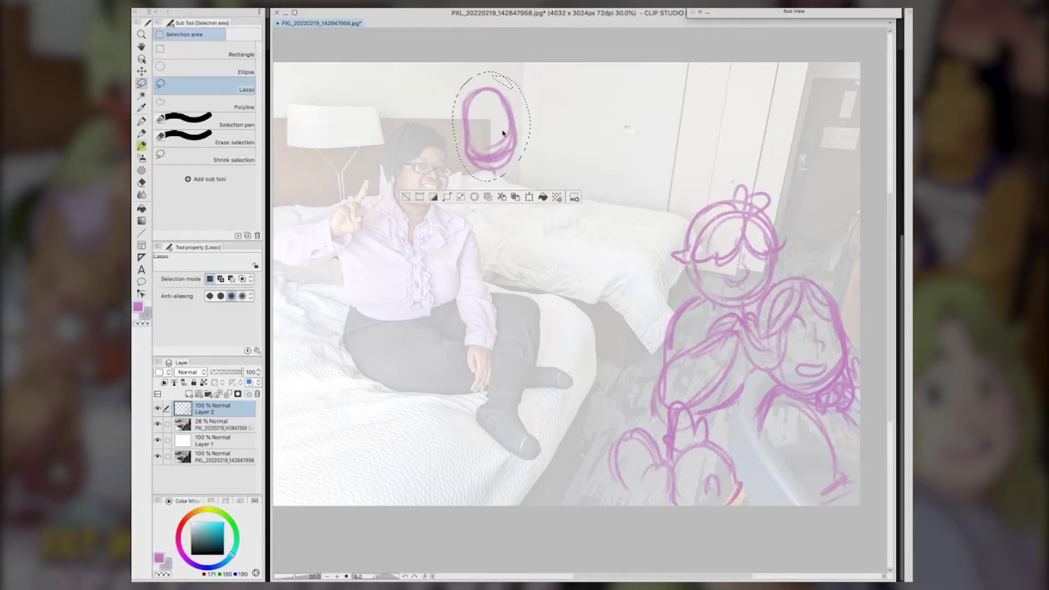
key("super+t")
left_click_drag(501, 134, 511, 167)
left_click(519, 231)
key("ctrl+d")
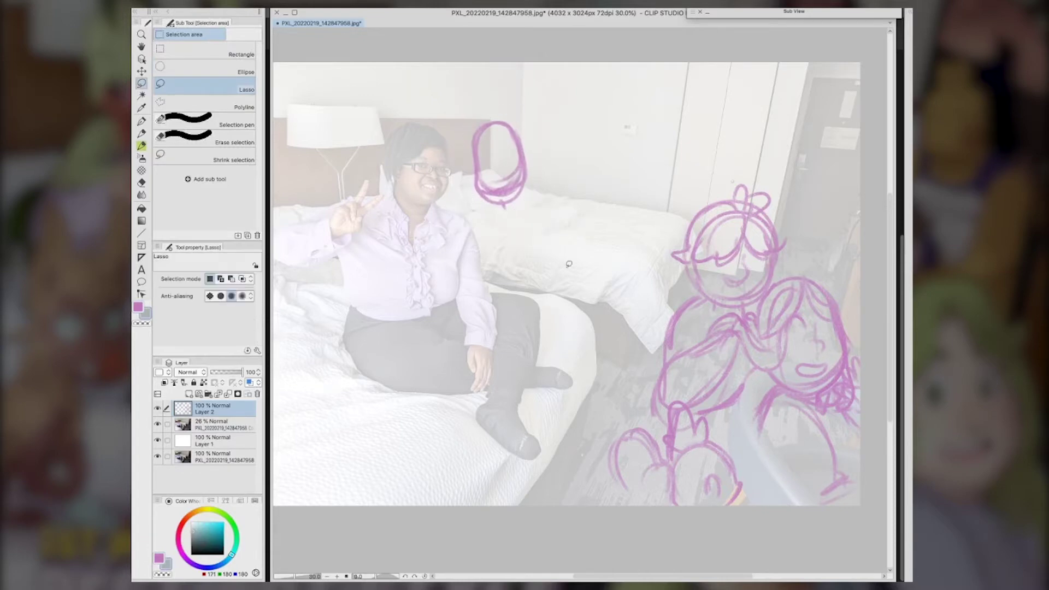
key("b")
key("p")
mouse_move(519, 193)
left_mouse_down()
mouse_move(544, 193)
mouse_move(558, 233)
left_mouse_up()
mouse_move(466, 156)
left_mouse_down()
mouse_move(462, 115)
mouse_move(444, 97)
left_mouse_up()
mouse_move(449, 95)
left_mouse_down()
mouse_move(404, 86)
mouse_move(424, 99)
left_mouse_up()
mouse_move(442, 98)
left_mouse_down()
mouse_move(453, 97)
mouse_move(453, 144)
left_mouse_up()
left_click_drag(448, 134, 462, 174)
key("ctrl+z")
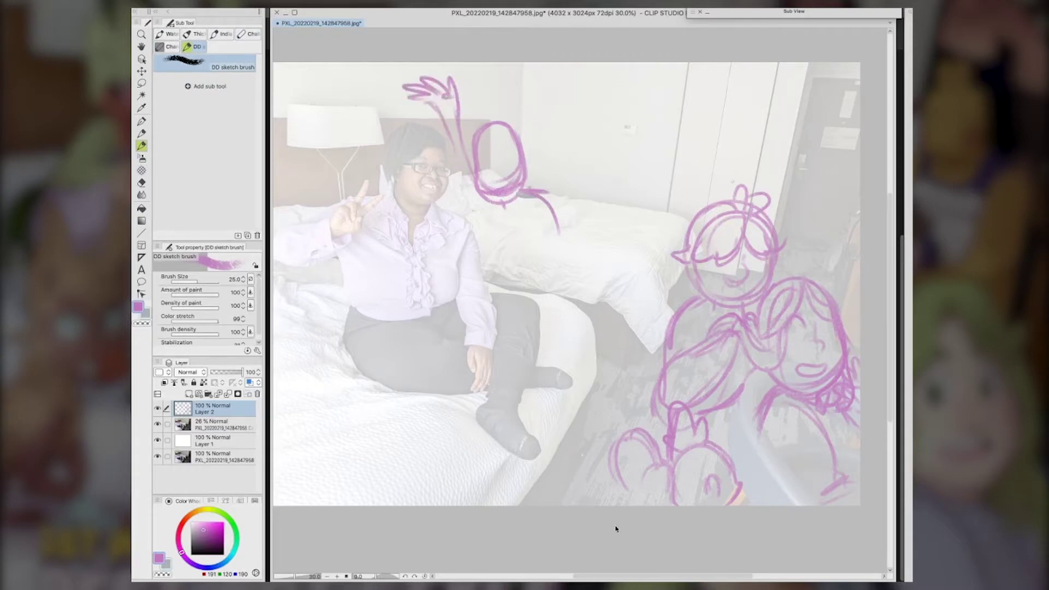
key("ctrl+z")
key("ctrl+z")
key("ctrl+z")
key("ctrl+z")
key("ctrl+z")
key("ctrl+z")
key("ctrl+z")
key("ctrl+z")
Sketch the oval-headed figure's shoulders, raised hand with spread fingers, torso and long side line beside the woman
mouse_move(520, 192)
left_mouse_down()
mouse_move(544, 194)
mouse_move(559, 211)
left_mouse_up()
mouse_move(584, 221)
left_mouse_down()
mouse_move(607, 222)
mouse_move(590, 214)
mouse_move(555, 143)
left_mouse_up()
left_click_drag(552, 181, 576, 183)
mouse_move(486, 175)
left_mouse_down()
mouse_move(516, 194)
mouse_move(475, 249)
mouse_move(536, 287)
left_mouse_up()
mouse_move(607, 235)
left_mouse_down()
mouse_move(538, 216)
mouse_move(602, 376)
left_mouse_up()
Sketch a small seated figure with a pointed hood, bent legs and feet on the bed before the woman
mouse_move(404, 289)
left_mouse_down()
mouse_move(358, 328)
mouse_move(404, 355)
mouse_move(383, 282)
mouse_move(395, 257)
mouse_move(419, 309)
mouse_move(405, 339)
left_mouse_up()
left_click_drag(358, 302, 360, 348)
mouse_move(431, 331)
left_mouse_down()
mouse_move(383, 404)
mouse_move(317, 340)
mouse_move(295, 432)
mouse_move(382, 421)
mouse_move(432, 383)
mouse_move(405, 424)
mouse_move(409, 394)
left_mouse_up()
left_click_drag(369, 289, 353, 318)
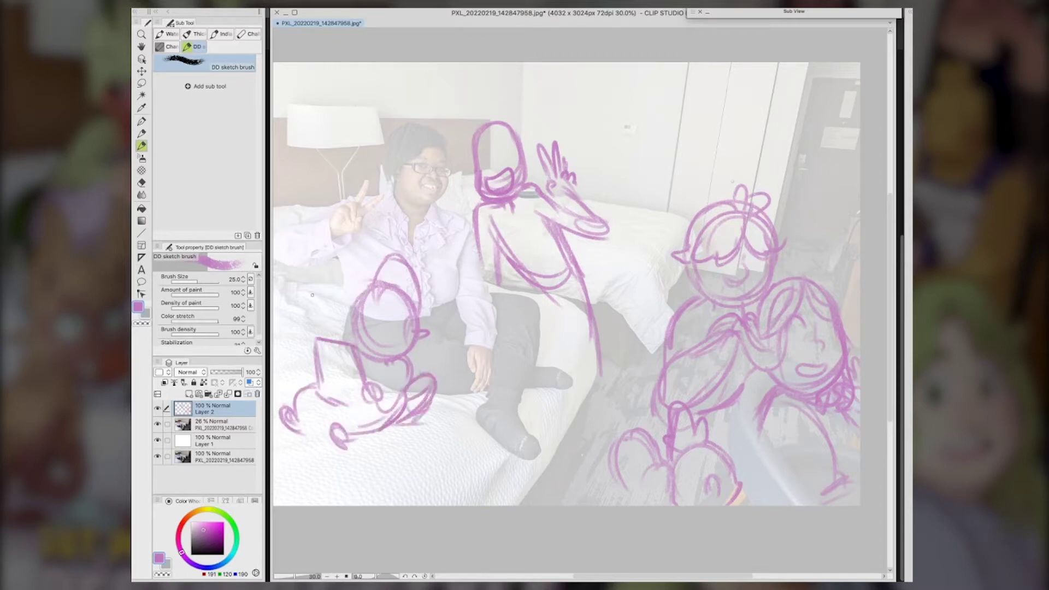
Sketch a second small character at the photo's edge beside the hooded one, with head, face, body and tall ears
left_click_drag(304, 270, 334, 301)
left_click_drag(312, 266, 295, 314)
mouse_move(337, 286)
left_mouse_down()
mouse_move(305, 332)
mouse_move(339, 325)
left_mouse_up()
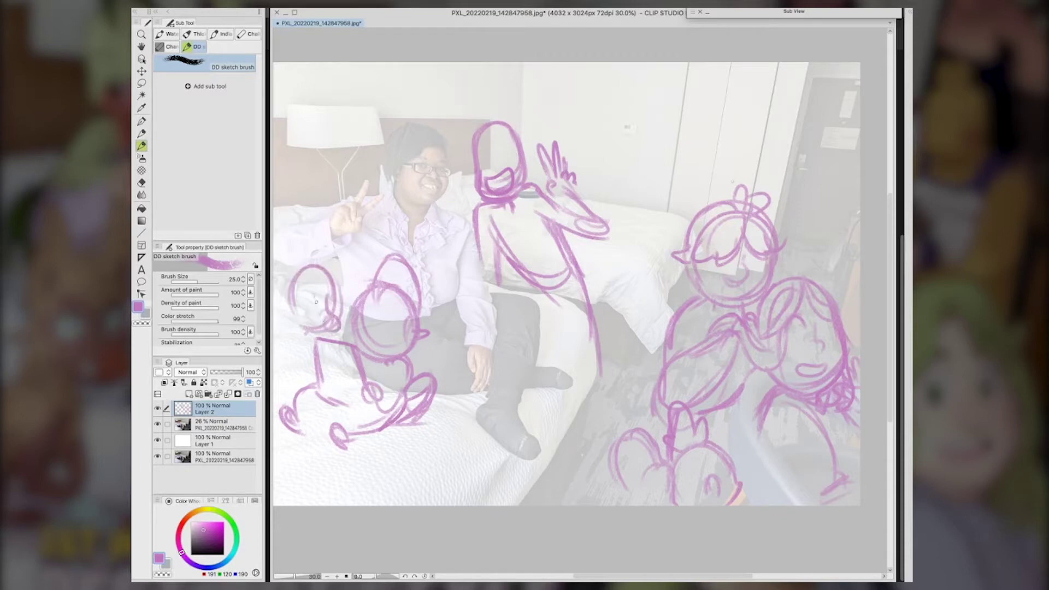
mouse_move(296, 289)
left_mouse_down()
mouse_move(312, 294)
mouse_move(284, 309)
mouse_move(311, 344)
mouse_move(306, 385)
mouse_move(275, 393)
left_mouse_up()
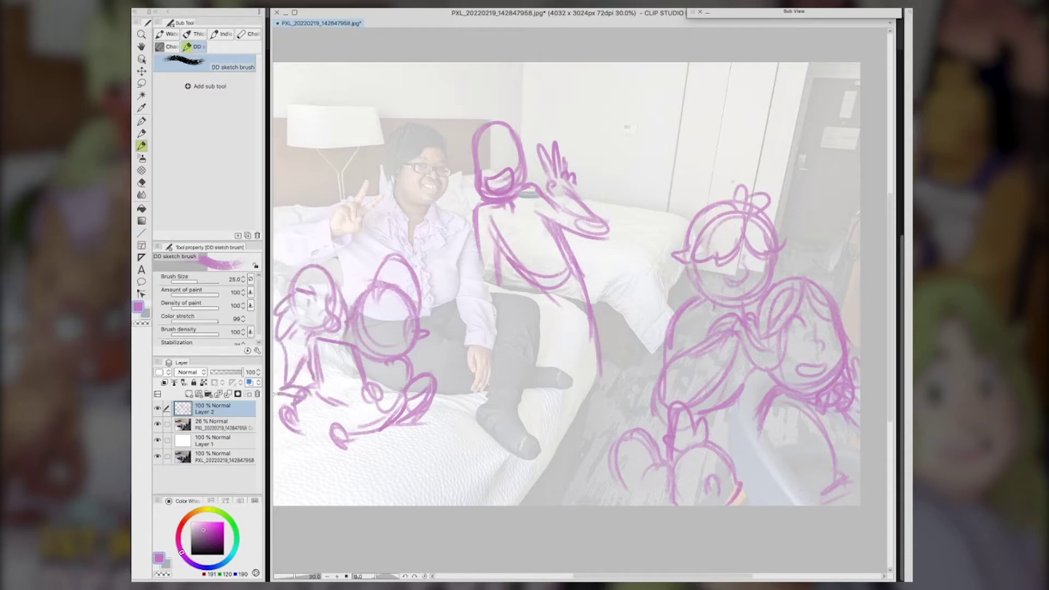
mouse_move(280, 285)
left_mouse_down()
mouse_move(302, 249)
mouse_move(336, 282)
mouse_move(341, 245)
mouse_move(292, 282)
left_mouse_up()
Give the oval-headed figure tousled hair and sketch a long-haired figure with a smaller one above it by the raised hand
left_click_drag(661, 581, 663, 573)
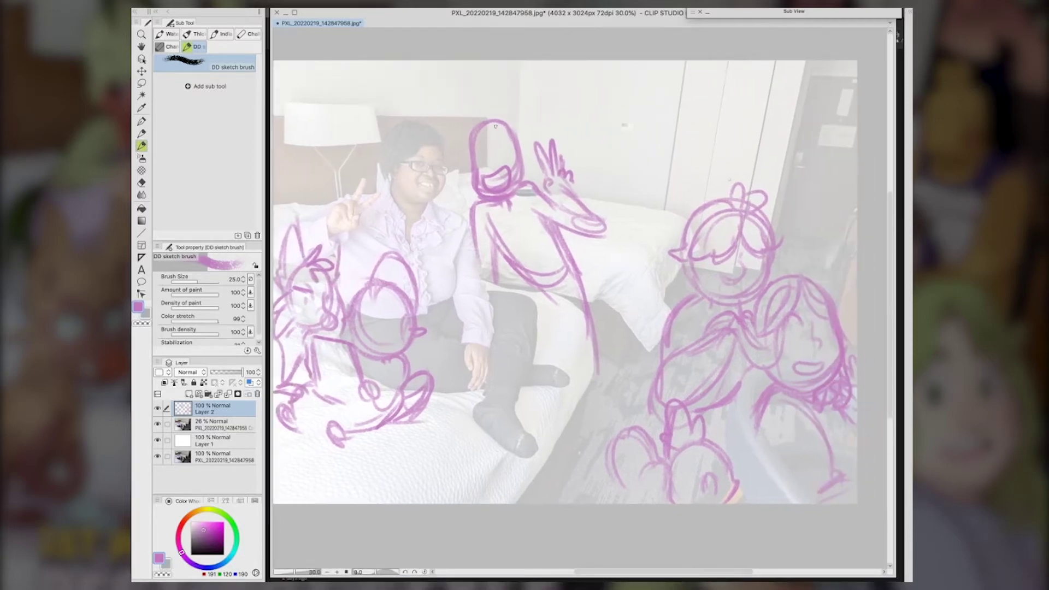
left_click_drag(493, 231, 495, 287)
mouse_move(481, 115)
left_mouse_down()
mouse_move(504, 113)
mouse_move(473, 157)
mouse_move(525, 118)
left_mouse_up()
mouse_move(604, 230)
left_mouse_down()
mouse_move(612, 257)
mouse_move(654, 205)
mouse_move(628, 193)
mouse_move(668, 167)
mouse_move(663, 211)
mouse_move(682, 182)
mouse_move(645, 258)
mouse_move(596, 246)
mouse_move(593, 257)
mouse_move(624, 240)
mouse_move(590, 298)
mouse_move(623, 350)
mouse_move(605, 224)
mouse_move(639, 204)
mouse_move(661, 226)
mouse_move(627, 187)
mouse_move(634, 204)
mouse_move(595, 213)
left_mouse_up()
left_click_drag(642, 172, 676, 199)
mouse_move(619, 131)
left_mouse_down()
mouse_move(617, 148)
mouse_move(628, 131)
mouse_move(626, 171)
mouse_move(596, 201)
left_mouse_up()
Refine the hooded bed figure with extra foot and leg lines and strokes across its hood
left_click_drag(344, 415, 361, 448)
left_click_drag(316, 333, 347, 345)
mouse_move(324, 345)
left_mouse_down()
mouse_move(314, 395)
mouse_move(348, 406)
left_mouse_up()
mouse_move(377, 266)
left_mouse_down()
mouse_move(379, 304)
mouse_move(392, 284)
left_mouse_up()
mouse_move(375, 289)
left_mouse_down()
mouse_move(359, 299)
mouse_move(414, 317)
left_mouse_up()
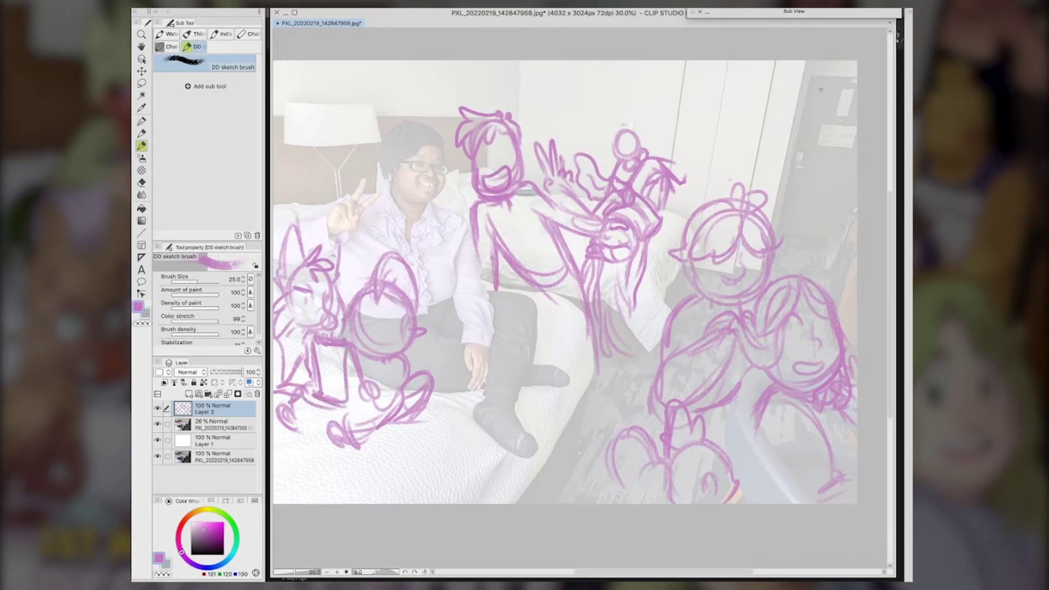
Sketch a partial head by the door and a seated figure with folded arms in front of the closet doors
mouse_move(808, 71)
left_mouse_down()
mouse_move(821, 94)
mouse_move(806, 113)
left_mouse_up()
mouse_move(725, 97)
left_mouse_down()
mouse_move(711, 119)
mouse_move(722, 133)
mouse_move(689, 135)
mouse_move(681, 149)
left_mouse_up()
left_click_drag(702, 142, 720, 167)
mouse_move(716, 165)
left_mouse_down()
mouse_move(731, 175)
mouse_move(710, 180)
left_mouse_up()
left_click_drag(702, 167, 750, 182)
Sketch a head and sloping shoulder in the doorway, plus the closet figure's outstretched hand
mouse_move(736, 138)
left_mouse_down()
mouse_move(723, 172)
mouse_move(713, 150)
mouse_move(787, 201)
mouse_move(807, 168)
left_mouse_up()
mouse_move(807, 171)
left_mouse_down()
mouse_move(813, 200)
mouse_move(839, 218)
left_mouse_up()
mouse_move(786, 200)
left_mouse_down()
mouse_move(775, 206)
mouse_move(764, 182)
left_mouse_up()
left_click_drag(763, 185, 773, 199)
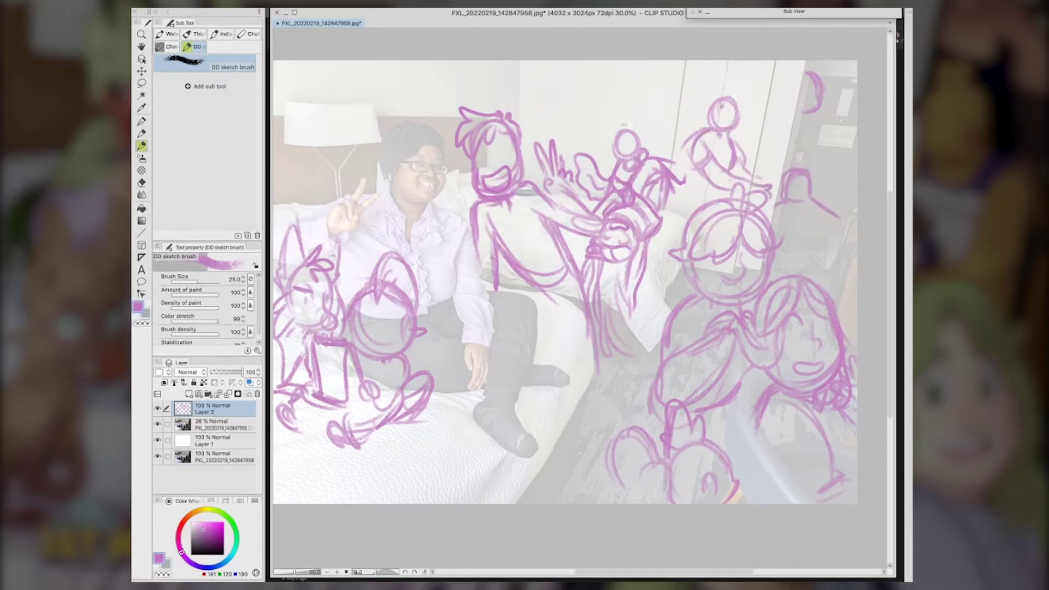
Add spiky hair and side locks to the head of the figure in front of the closet
left_click_drag(726, 94, 703, 87)
mouse_move(705, 97)
left_mouse_down()
mouse_move(710, 120)
mouse_move(743, 96)
left_mouse_up()
left_click_drag(738, 103, 743, 129)
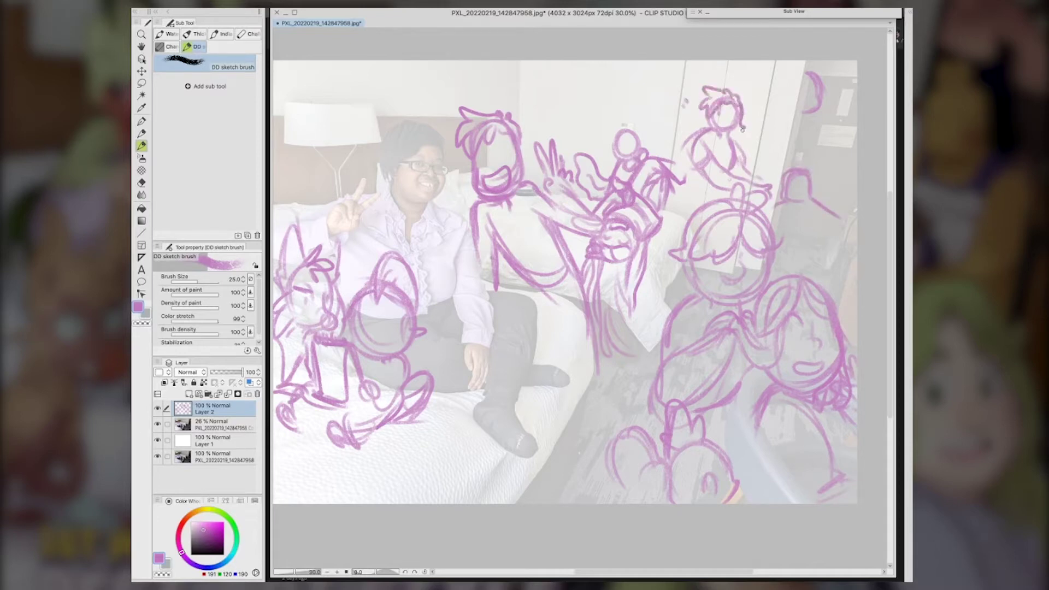
Complete the lower doorway figure with a topknot, face, bent arms, hands and torso sides
left_click_drag(791, 167, 804, 166)
mouse_move(823, 203)
left_mouse_down()
mouse_move(845, 240)
mouse_move(808, 269)
left_mouse_up()
mouse_move(785, 234)
left_mouse_down()
mouse_move(802, 249)
mouse_move(792, 257)
left_mouse_up()
left_click_drag(787, 224, 812, 271)
left_click_drag(773, 220, 810, 246)
left_click_drag(779, 198, 768, 215)
left_click_drag(842, 252, 832, 291)
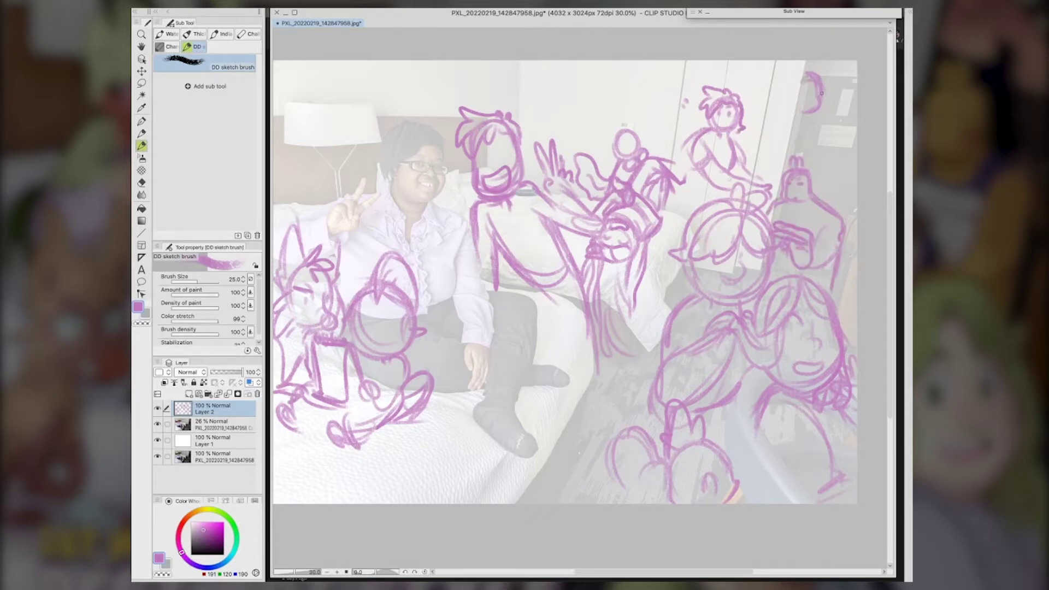
Add hair, shoulders and arms to the upper doorway figure and draw the closet figure's back and legs
left_click_drag(807, 74, 829, 71)
left_click_drag(811, 120, 834, 142)
left_click_drag(693, 135, 682, 194)
left_click_drag(687, 153, 681, 195)
mouse_move(686, 180)
left_mouse_down()
mouse_move(718, 197)
mouse_move(675, 219)
left_mouse_up()
left_click_drag(690, 178, 718, 198)
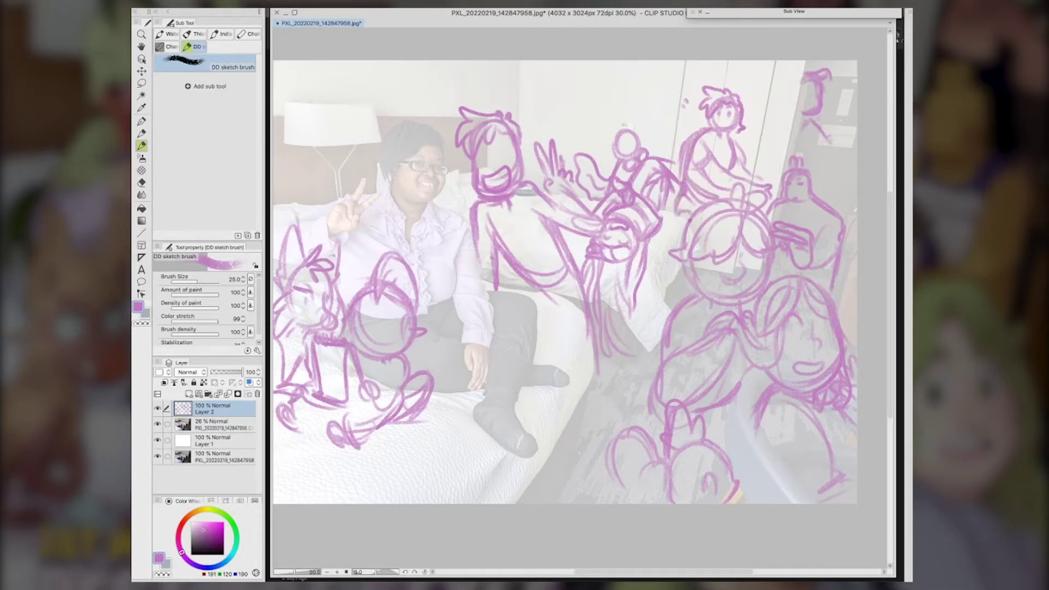
mouse_move(738, 134)
left_mouse_down()
mouse_move(716, 150)
mouse_move(741, 141)
left_mouse_up()
left_click_drag(830, 143, 826, 172)
left_click_drag(851, 131, 838, 119)
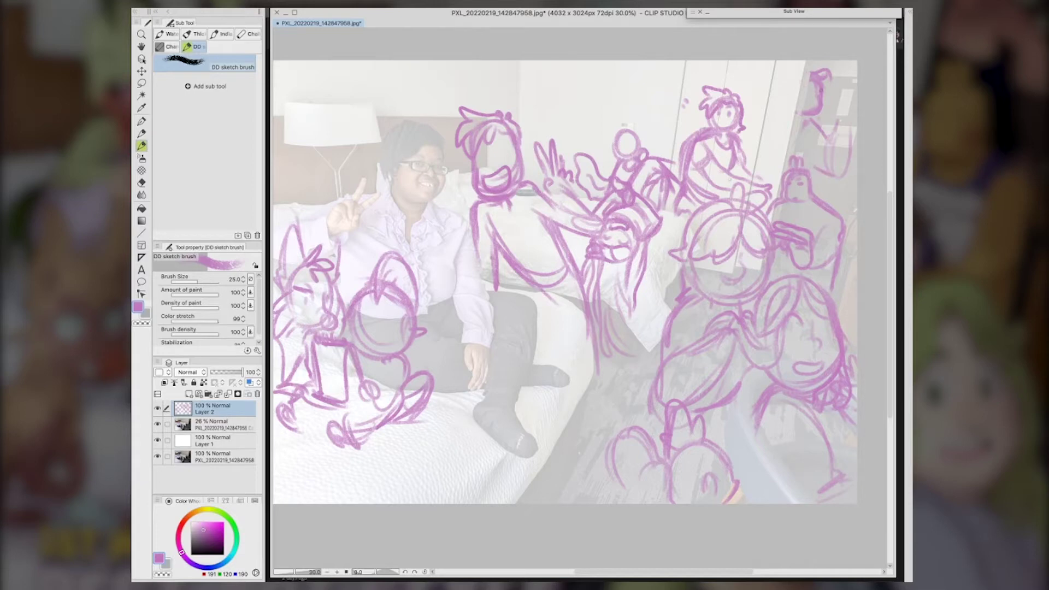
Lasso the upper doorway figure's head and delete it
key("e")
key("m")
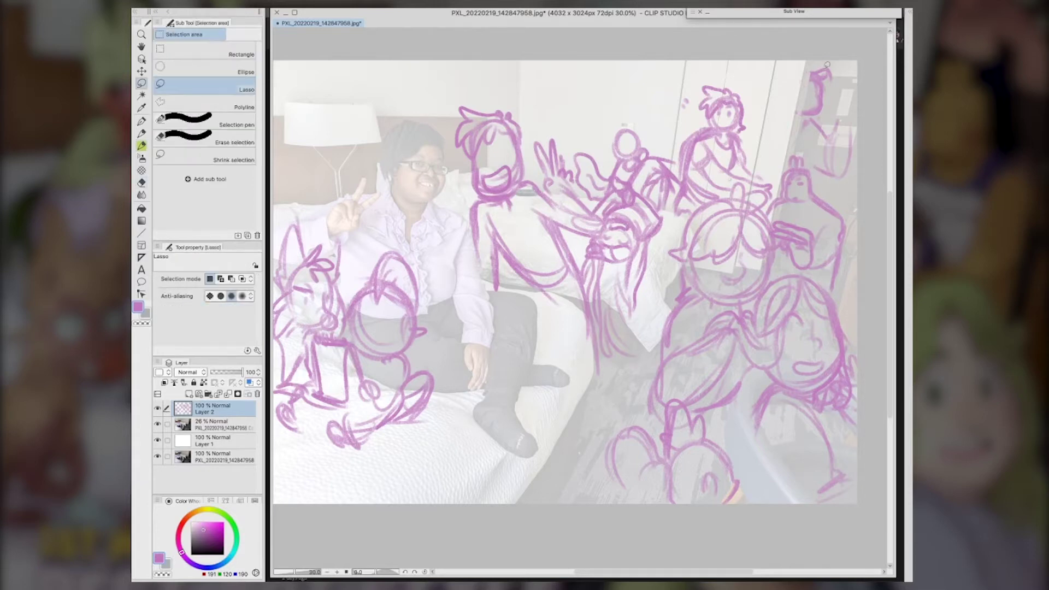
mouse_move(828, 64)
left_mouse_down()
mouse_move(824, 179)
mouse_move(841, 71)
mouse_move(827, 110)
left_mouse_up()
key("Delete")
key("super+d")
Redraw the upper doorway figure with head, tufted hair and arms, and add faces and a curled shape to the foreground figures
key("b")
mouse_move(805, 109)
left_mouse_down()
mouse_move(825, 92)
mouse_move(823, 126)
left_mouse_up()
mouse_move(804, 122)
left_mouse_down()
mouse_move(829, 120)
mouse_move(851, 161)
mouse_move(832, 146)
mouse_move(812, 179)
mouse_move(838, 212)
mouse_move(789, 143)
mouse_move(823, 148)
mouse_move(857, 124)
left_mouse_up()
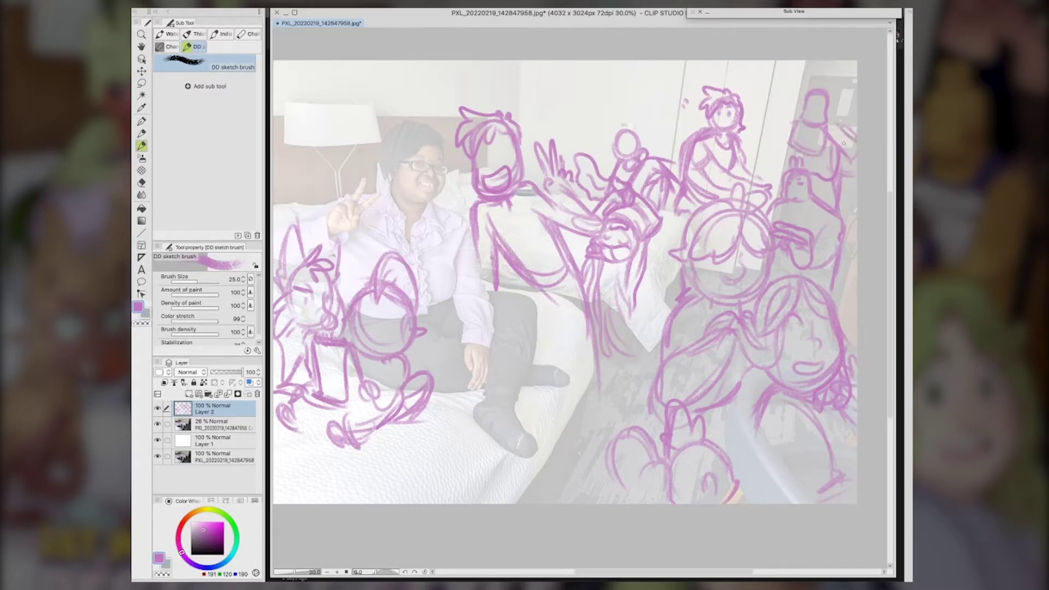
left_click_drag(842, 171, 857, 153)
left_click_drag(835, 115, 841, 129)
mouse_move(807, 68)
left_mouse_down()
mouse_move(813, 91)
mouse_move(794, 105)
mouse_move(810, 93)
left_mouse_up()
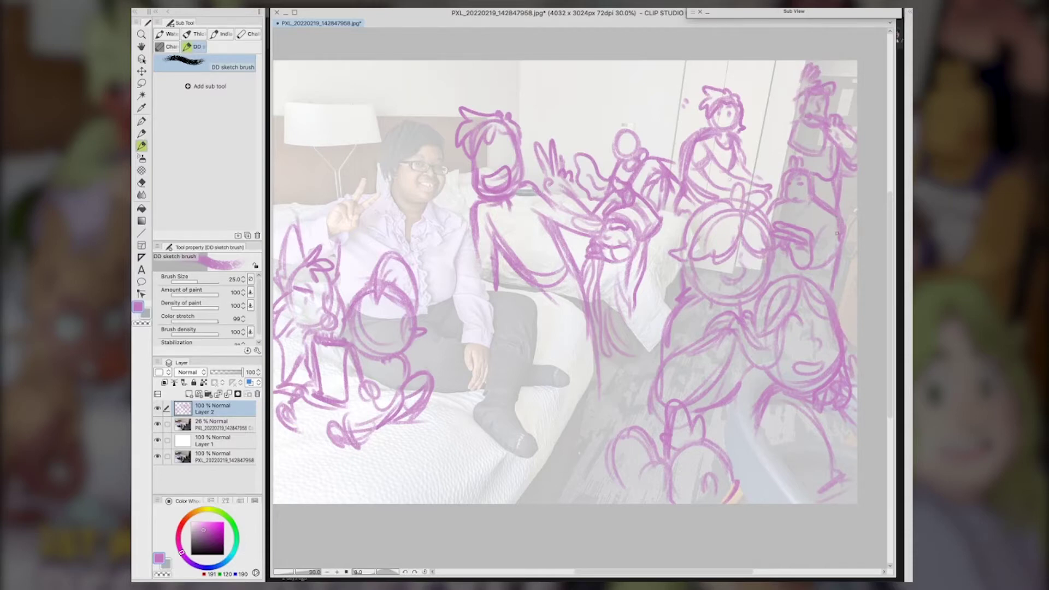
left_click_drag(837, 233, 833, 270)
mouse_move(639, 426)
left_mouse_down()
mouse_move(615, 443)
mouse_move(628, 494)
mouse_move(662, 500)
mouse_move(563, 494)
mouse_move(566, 457)
mouse_move(547, 470)
mouse_move(602, 486)
mouse_move(620, 477)
left_mouse_up()
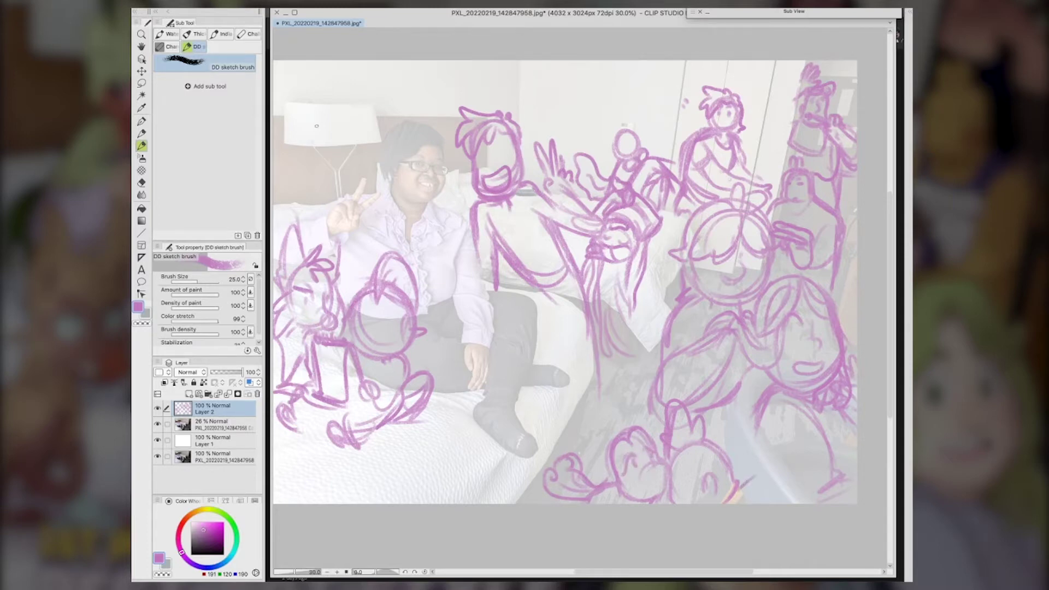
Sketch a figure's head, neck and shoulders over the lamp and headboard behind the seated woman
left_click_drag(316, 126, 358, 141)
mouse_move(313, 130)
left_mouse_down()
mouse_move(316, 176)
mouse_move(338, 182)
left_mouse_up()
left_click_drag(355, 123, 366, 164)
left_click_drag(315, 190, 285, 224)
left_click_drag(281, 225, 338, 208)
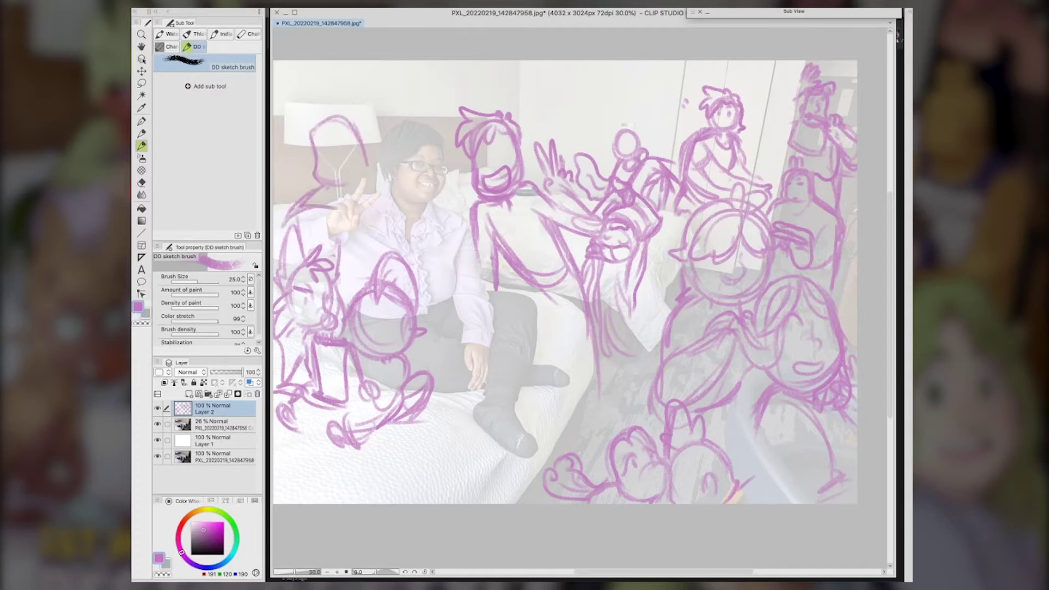
Give the lamp figure a raised waving arm, a torso, a laughing face and a tuft of hair
mouse_move(375, 150)
left_mouse_down()
mouse_move(378, 65)
mouse_move(369, 87)
mouse_move(397, 90)
mouse_move(400, 126)
left_mouse_up()
left_click_drag(300, 202, 358, 247)
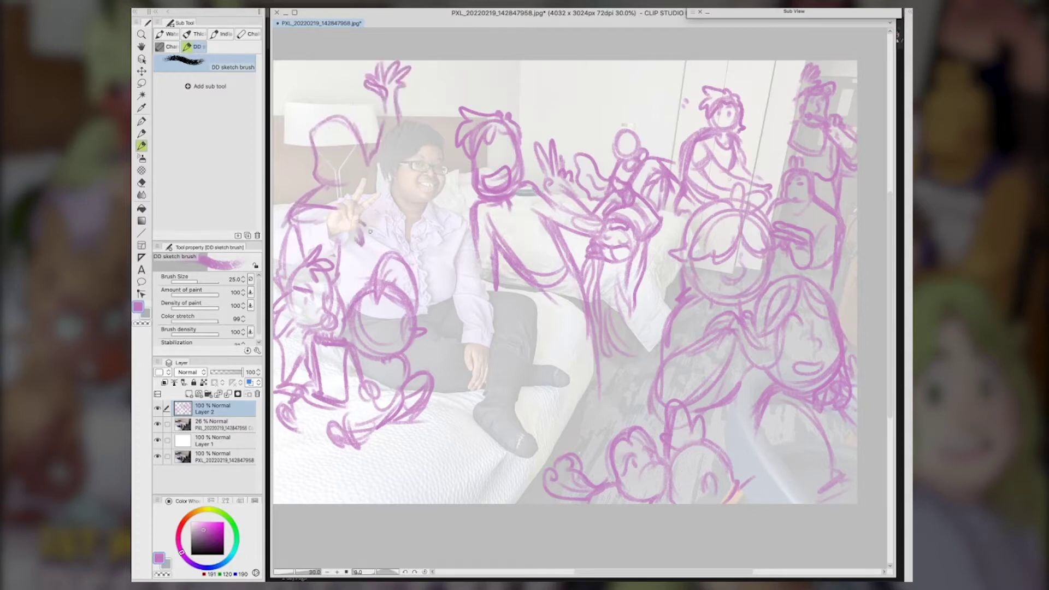
mouse_move(328, 167)
left_mouse_down()
mouse_move(343, 174)
mouse_move(327, 168)
left_mouse_up()
mouse_move(326, 132)
left_mouse_down()
mouse_move(320, 104)
mouse_move(375, 145)
left_mouse_up()
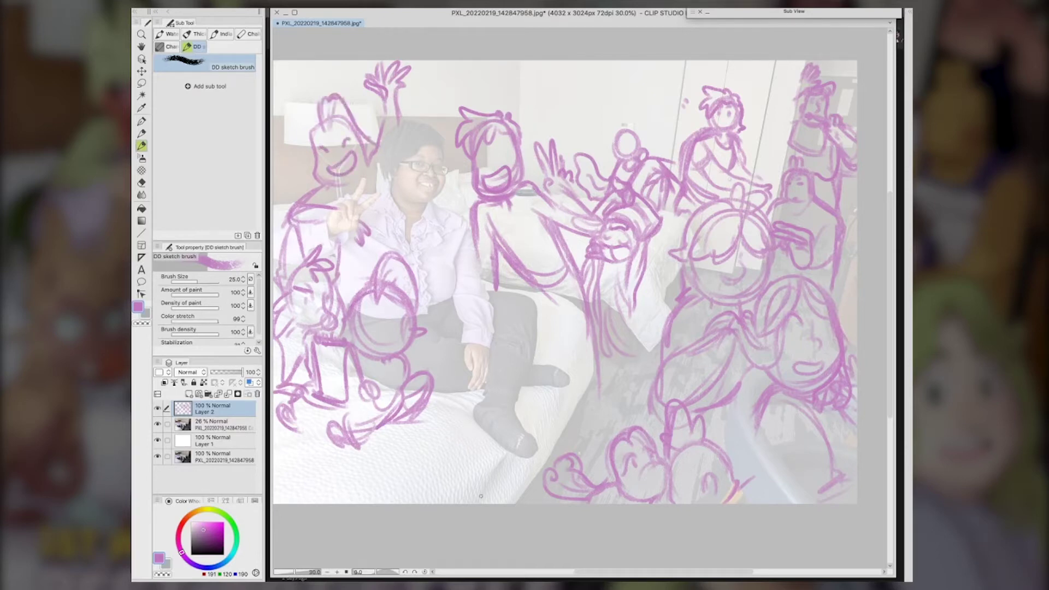
Lasso the tousle-haired head beside the woman and transform it to be slightly shorter
key("m")
mouse_move(485, 102)
left_mouse_down()
mouse_move(463, 191)
mouse_move(529, 173)
mouse_move(487, 100)
left_mouse_up()
key("ctrl+t")
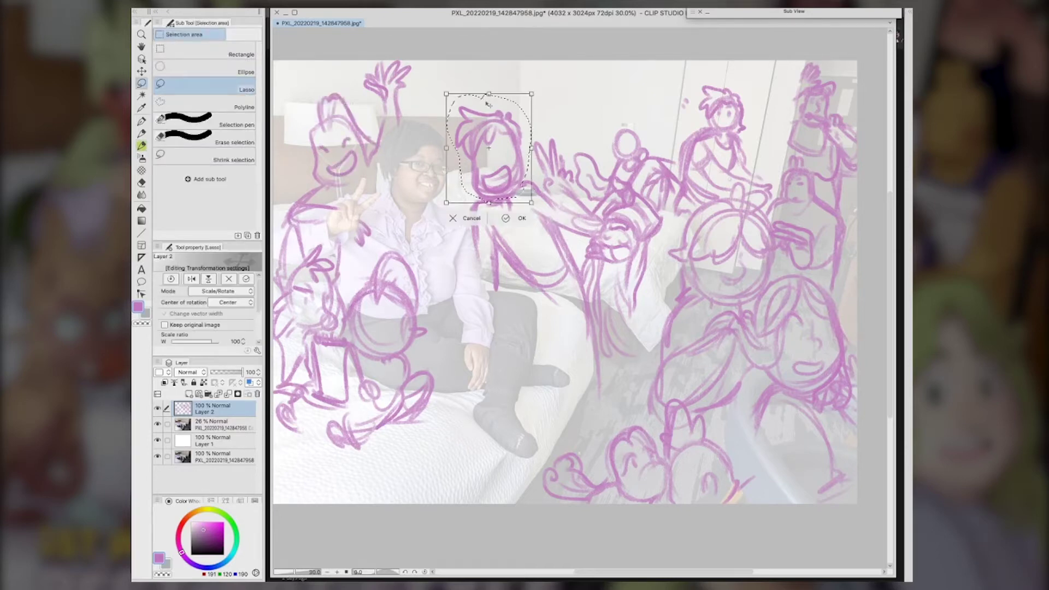
key("Return")
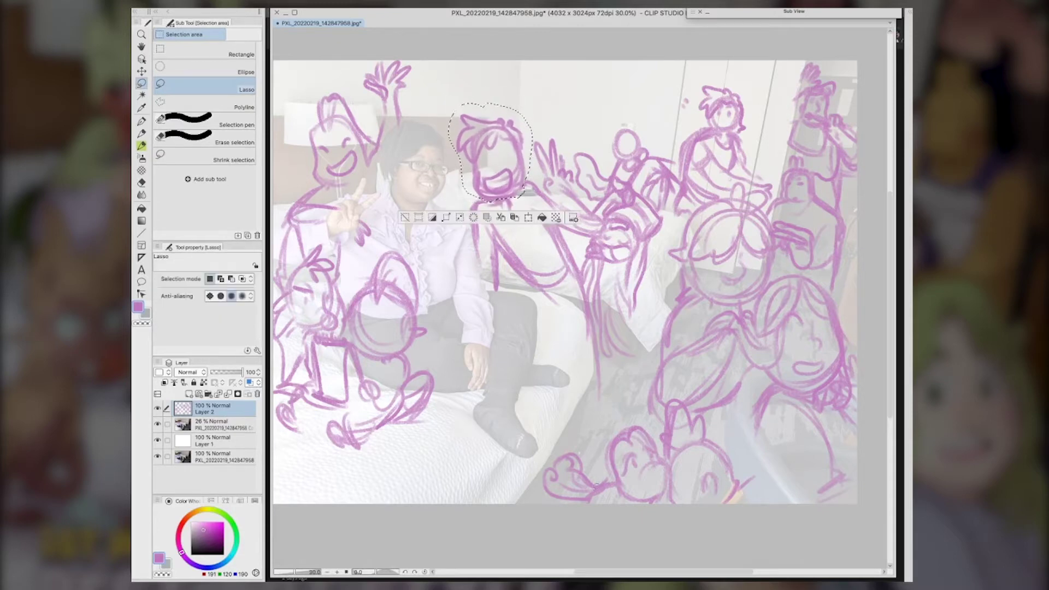
key("ctrl+t")
key("Return")
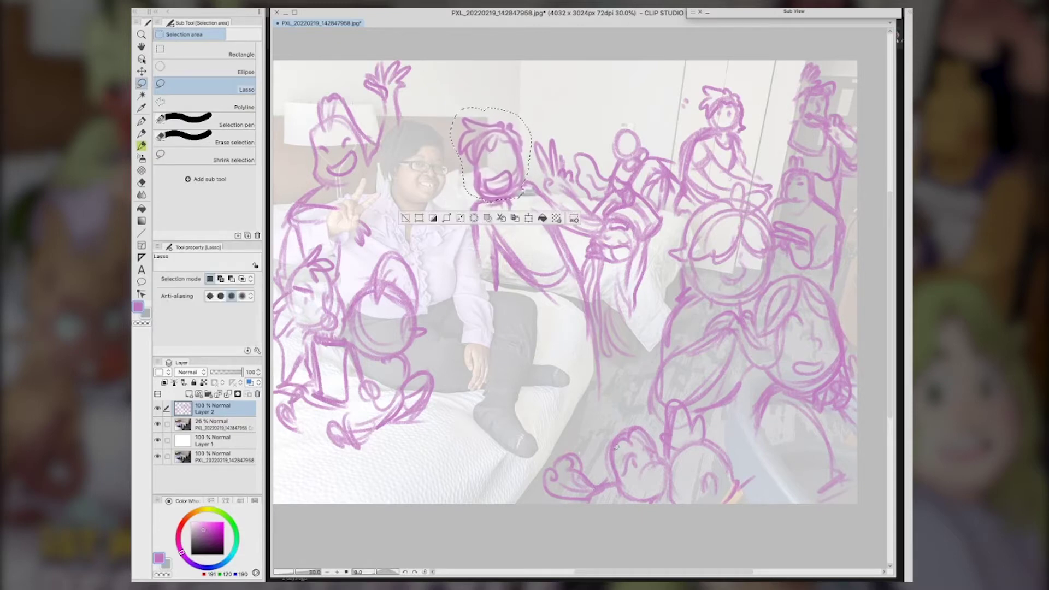
key("ctrl+d")
Lasso the laughing head over the lamp and transform it to be slightly smaller
mouse_move(336, 89)
left_mouse_down()
mouse_move(360, 183)
mouse_move(345, 84)
left_mouse_up()
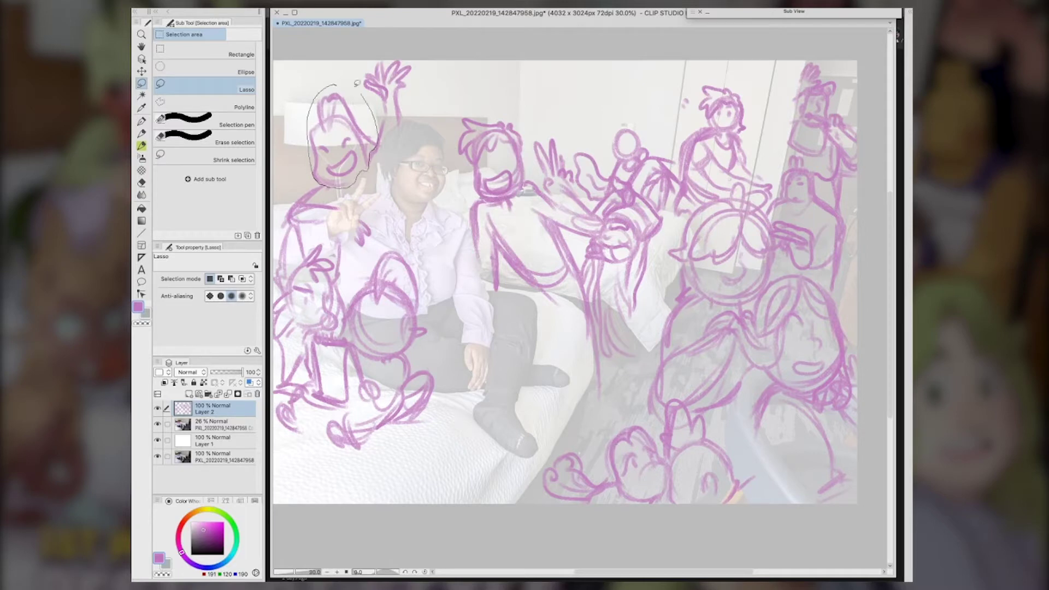
key("ctrl+t")
key("Return")
key("ctrl+d")
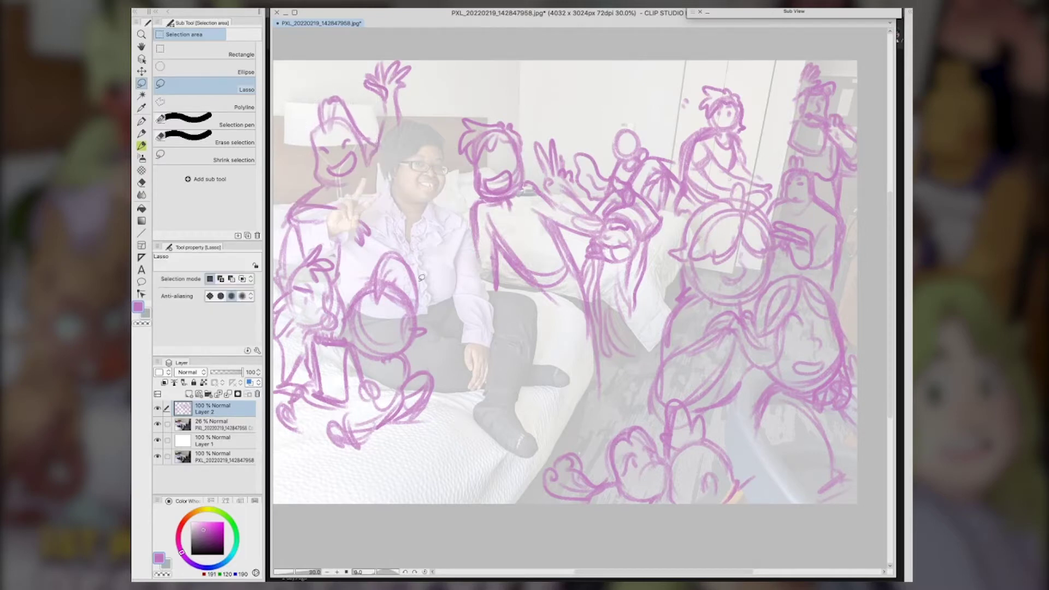
Add a hair tuft to the small figure by the raised hand and letter "Thank You!" across the upper wall
key("b")
mouse_move(622, 133)
left_mouse_down()
mouse_move(598, 122)
mouse_move(617, 140)
left_mouse_up()
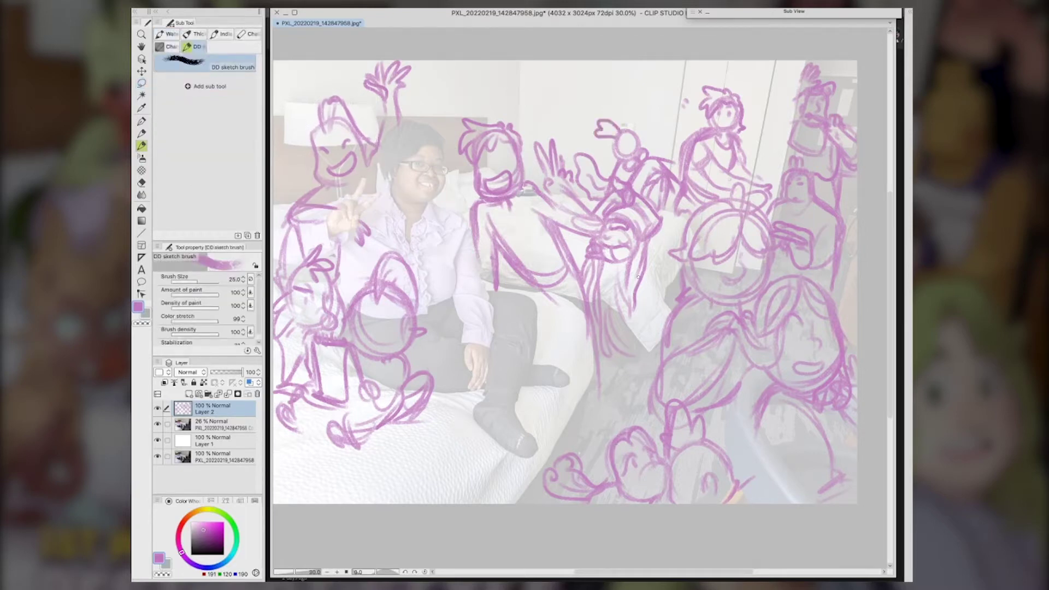
left_click_drag(458, 116, 438, 76)
mouse_move(430, 84)
left_mouse_down()
mouse_move(526, 109)
mouse_move(604, 74)
mouse_move(677, 82)
mouse_move(684, 106)
left_mouse_up()
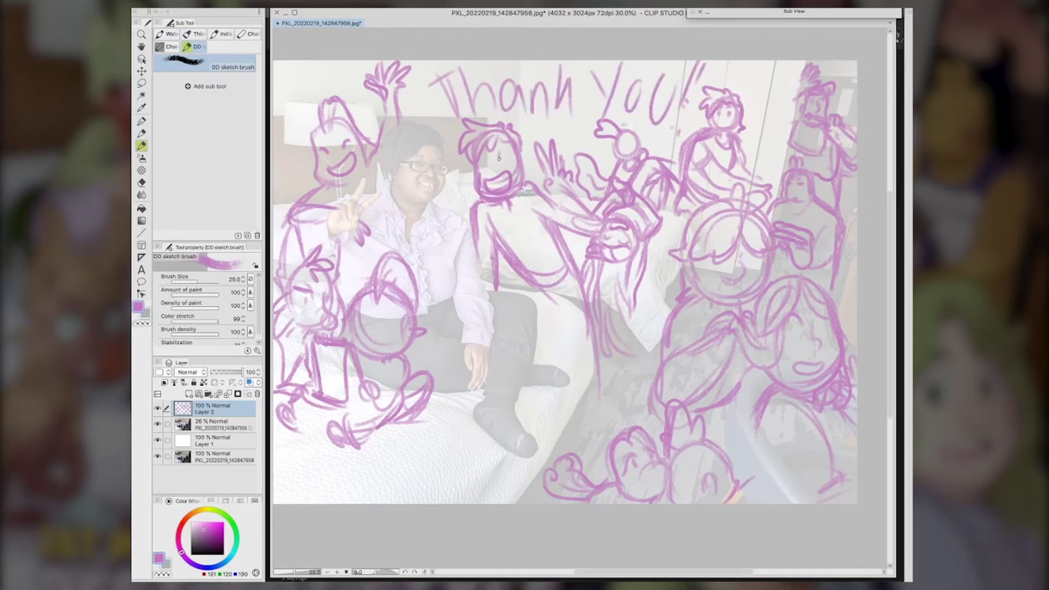
Draw facial features on the tousle-haired figure, the small edge character and the hooded bed figure
left_click_drag(496, 145, 496, 171)
left_click_drag(304, 322, 305, 312)
left_click_drag(295, 291, 306, 296)
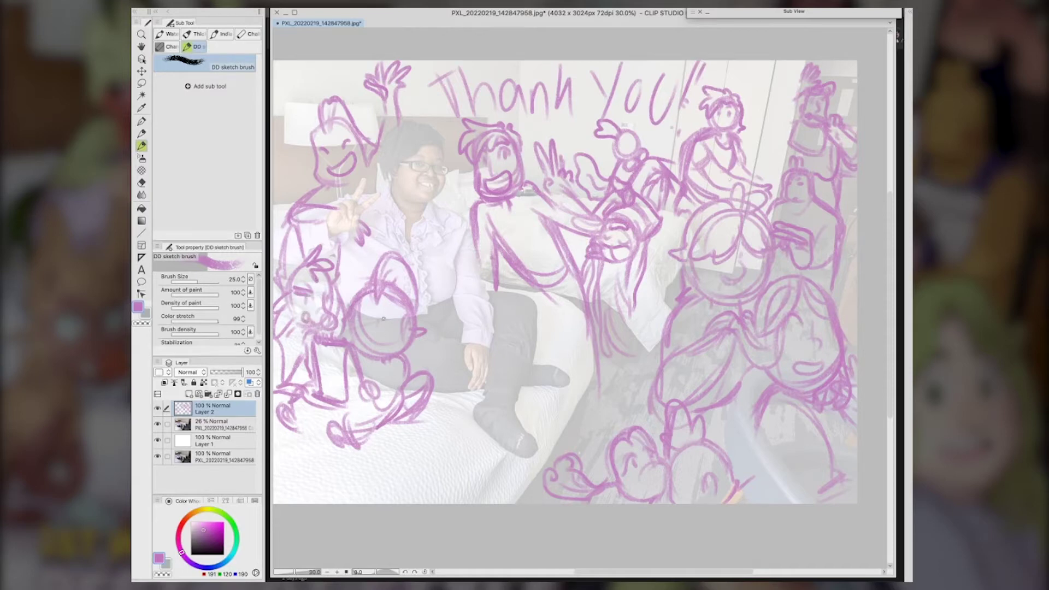
mouse_move(383, 319)
left_mouse_down()
mouse_move(365, 346)
mouse_move(391, 350)
left_mouse_up()
Set the brush size to 40 and rework the lower doorway figure's head by removing its topknot
key("bracketright")
key("bracketright")
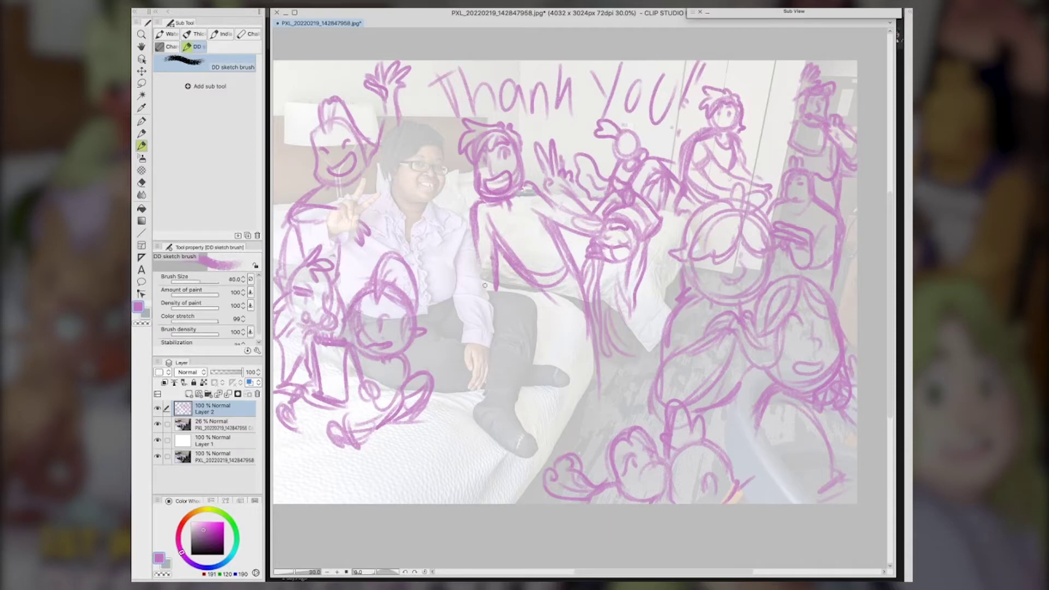
mouse_move(782, 195)
left_mouse_down()
mouse_move(819, 195)
mouse_move(805, 155)
left_mouse_up()
key("ctrl+d")
key("b")
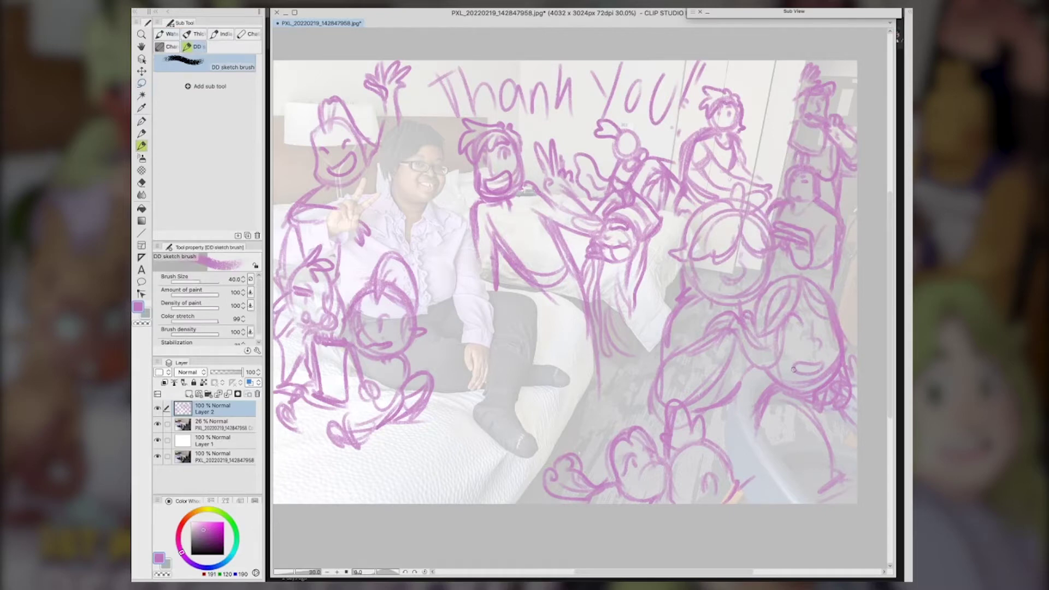
Save the drawing as a new file named nuzcomic-thankyou-2021.jpg
mouse_move(697, 300)
left_mouse_down()
mouse_move(666, 350)
mouse_move(653, 411)
left_mouse_up()
left_click(233, 3)
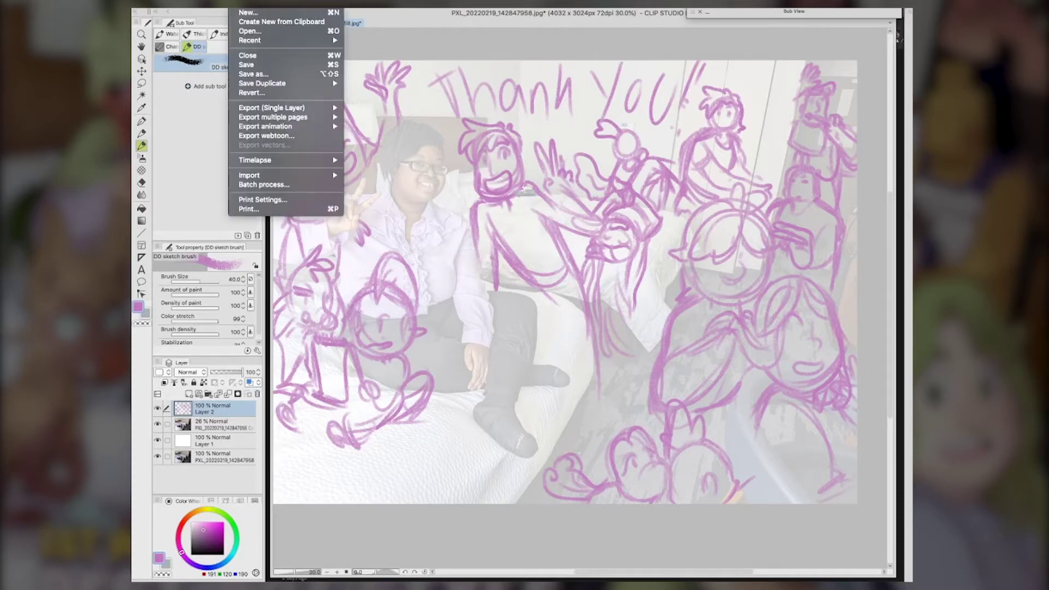
left_click(266, 74)
left_click_drag(455, 85, 1045, 106)
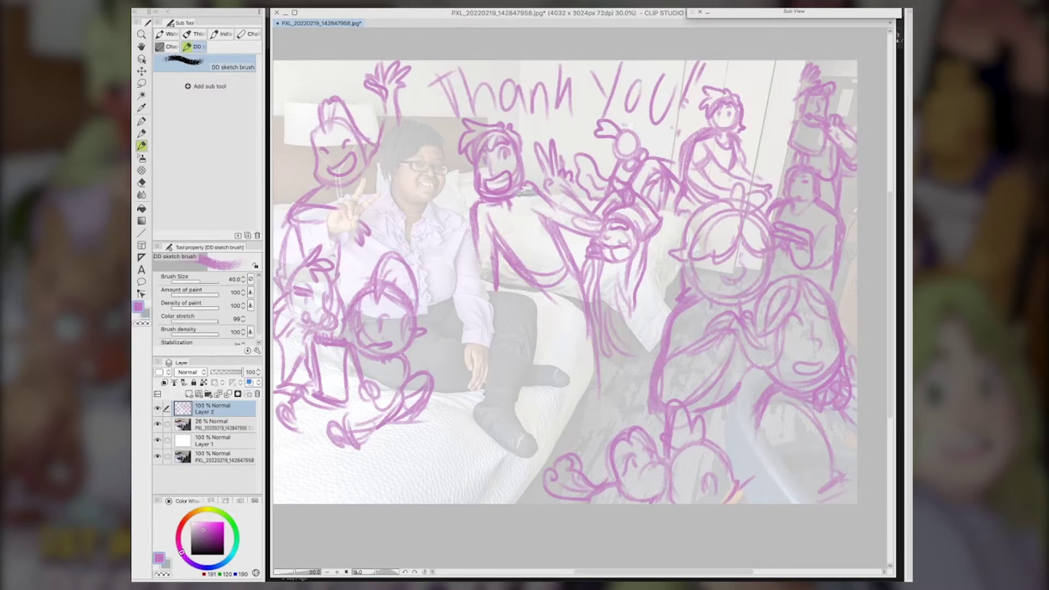
key("Return")
key("Return")
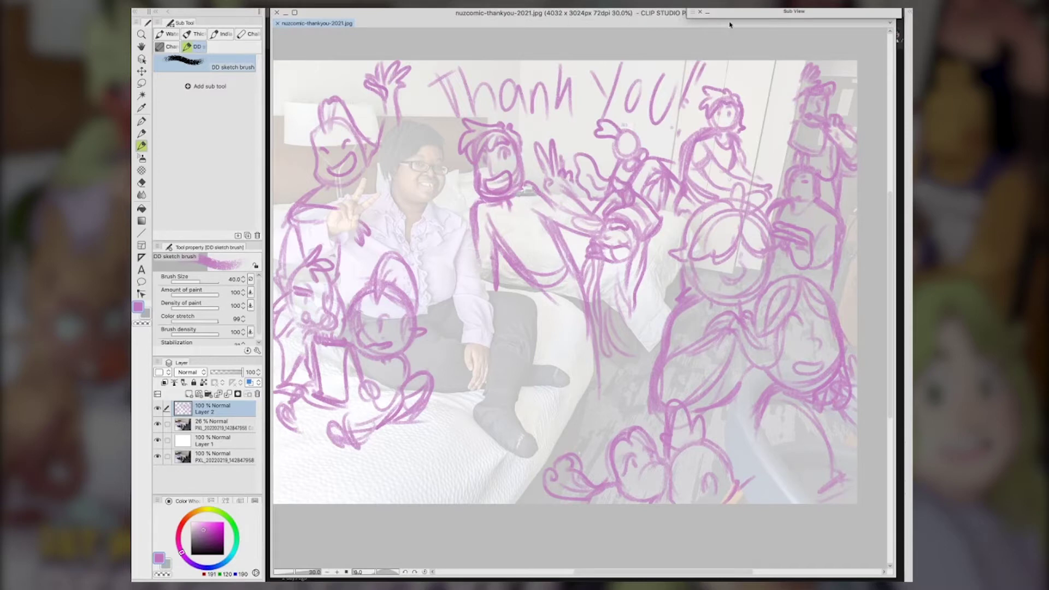
Bring up the character group reference in an enlarged Sub View beside the canvas and frame both images
left_click(701, 11)
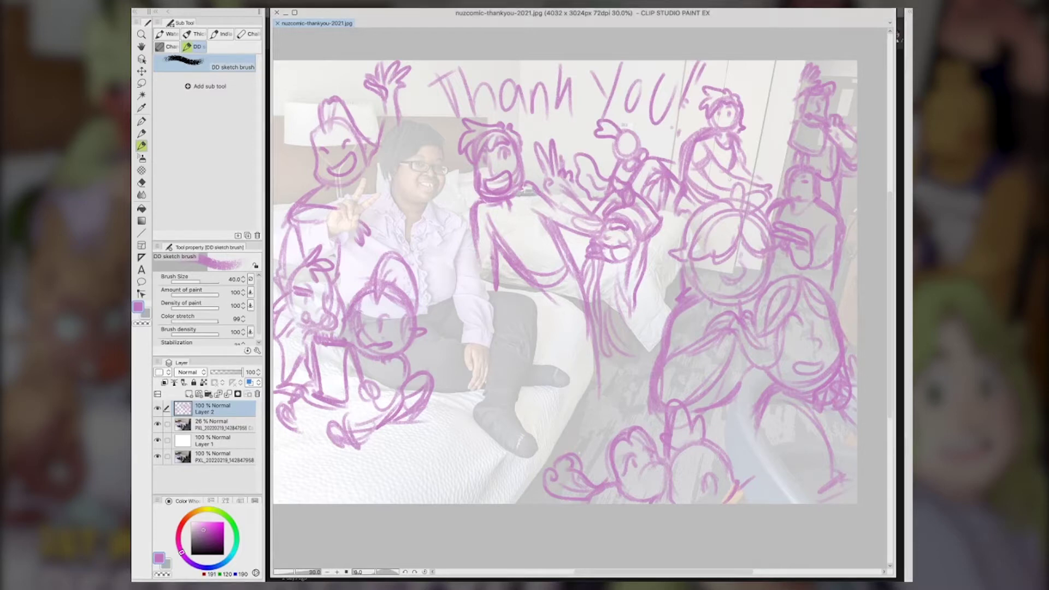
left_click_drag(756, 11, 789, 11)
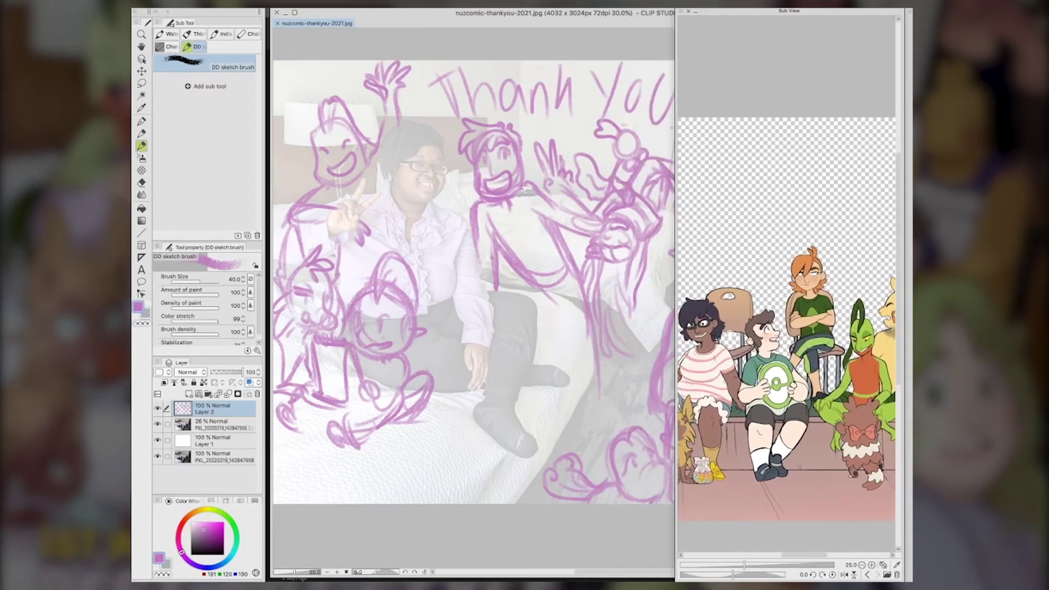
scroll(852, 350, "down", 3)
left_click_drag(765, 344, 790, 353)
scroll(455, 257, "down", 3)
left_click_drag(623, 235, 550, 243)
key("Tab")
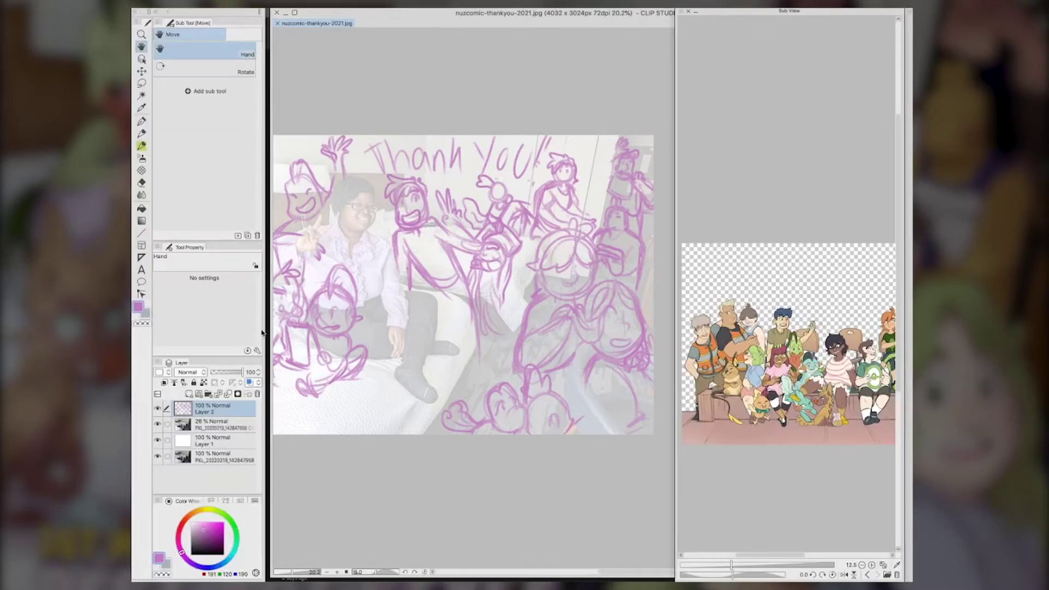
Lower the purple sketch layer's opacity to 26% and add a new layer above it for the line art
left_click(220, 374)
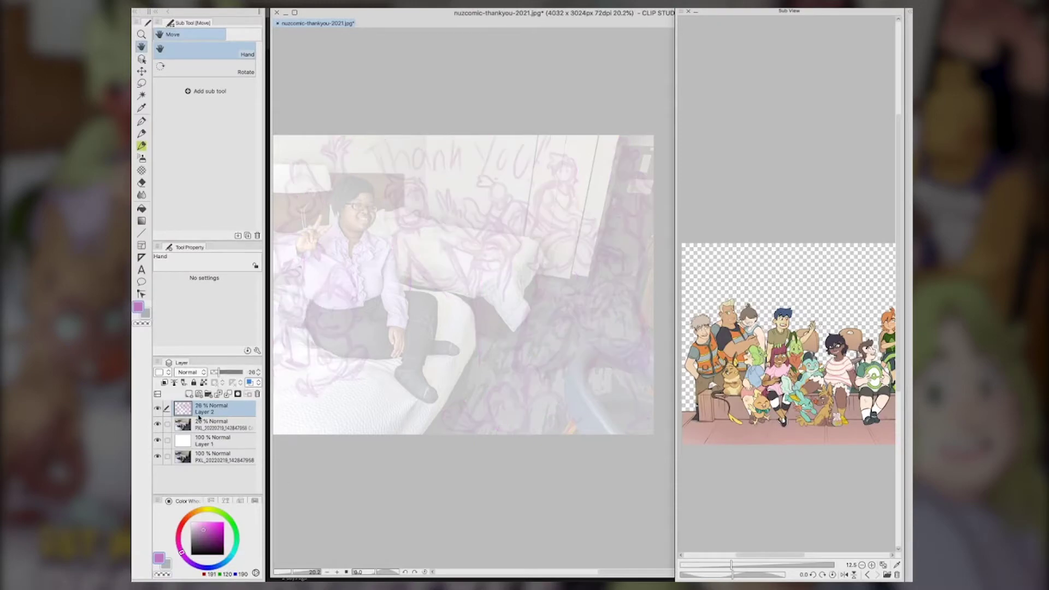
left_click(188, 394)
scroll(490, 403, "up", 4)
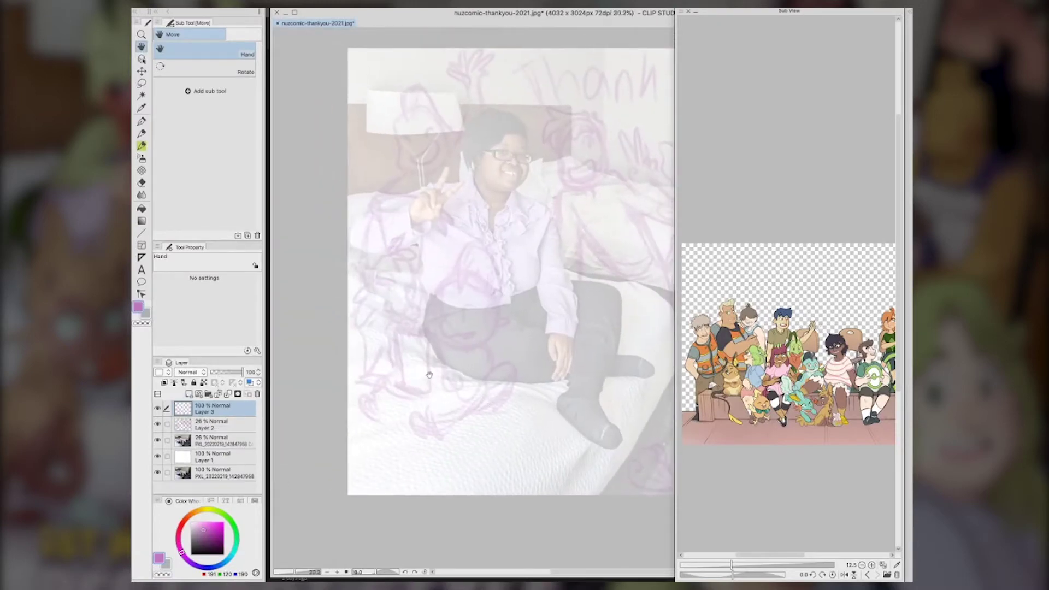
scroll(429, 374, "up", 1)
mouse_move(430, 374)
left_mouse_down()
mouse_move(319, 369)
mouse_move(405, 369)
left_mouse_up()
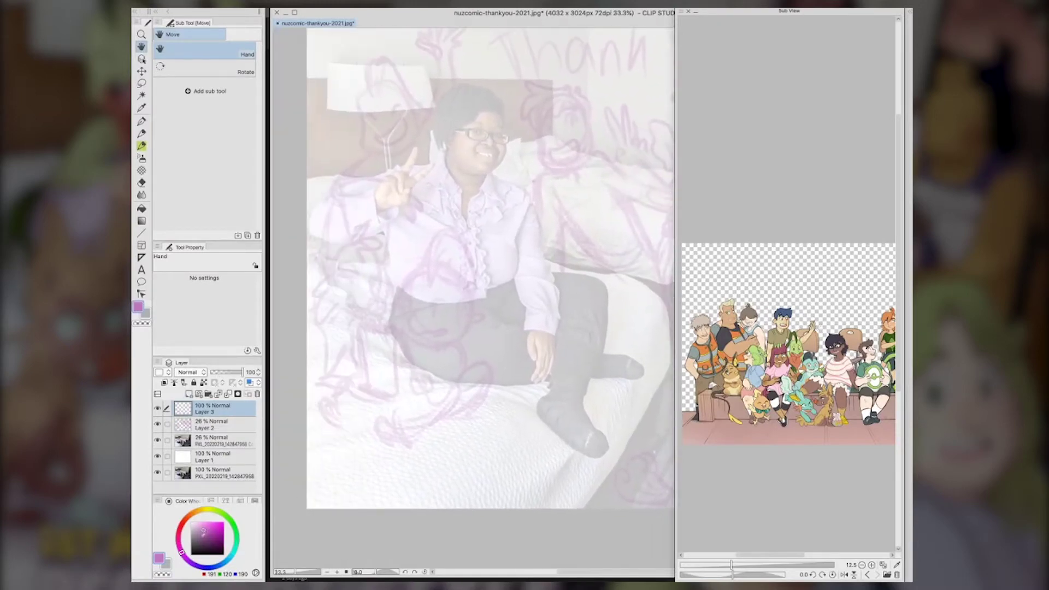
Choose black with the DD sketch brush at size 8 and start the seated crested figure's face outline and mouth
left_click_drag(198, 548, 185, 559)
key("b")
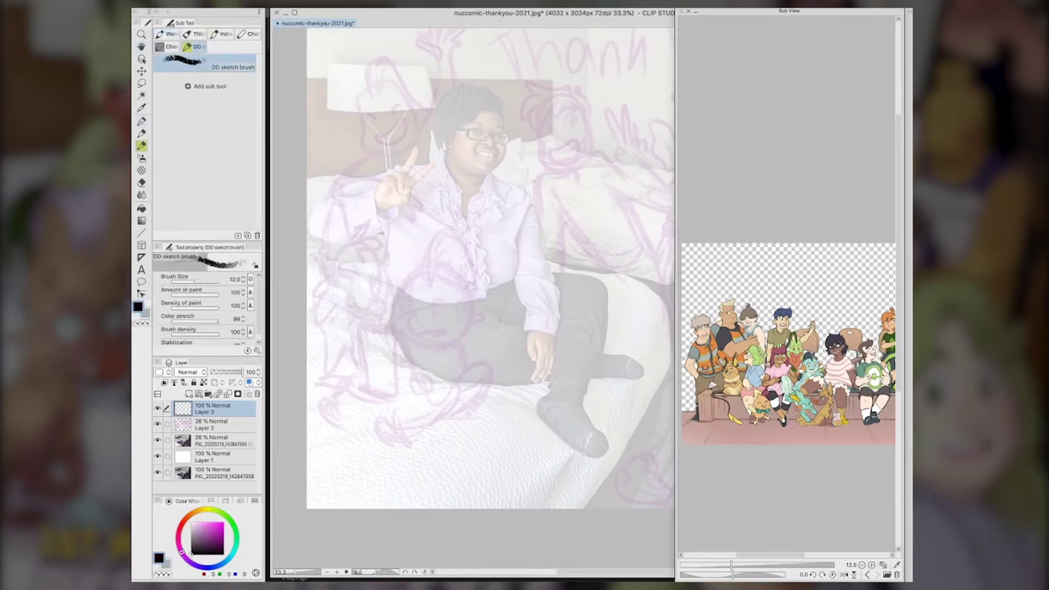
left_click_drag(501, 334, 512, 391)
key("ctrl+z")
left_click_drag(425, 274, 395, 310)
mouse_move(408, 309)
left_mouse_down()
mouse_move(407, 321)
mouse_move(449, 332)
mouse_move(397, 326)
left_mouse_up()
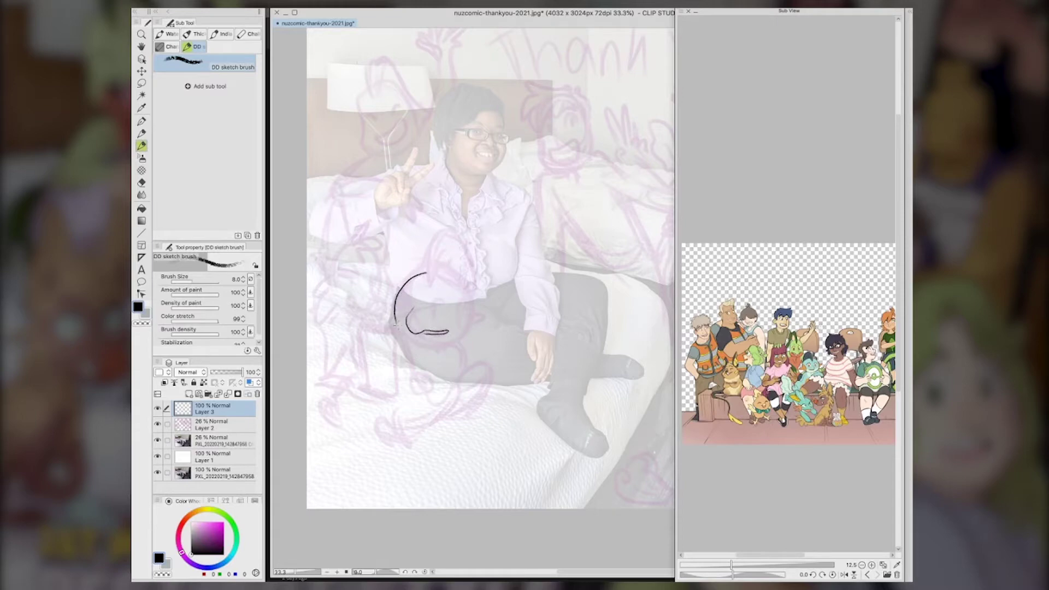
Draw the crested figure's forehead, head crest, eyes and side fin in black
mouse_move(425, 274)
left_mouse_down()
mouse_move(459, 281)
mouse_move(474, 307)
left_mouse_up()
mouse_move(430, 280)
left_mouse_down()
mouse_move(457, 243)
mouse_move(476, 306)
left_mouse_up()
left_click_drag(460, 242, 432, 268)
mouse_move(433, 315)
left_mouse_down()
mouse_move(452, 316)
mouse_move(411, 309)
mouse_move(407, 326)
left_mouse_up()
left_click_drag(400, 322, 409, 329)
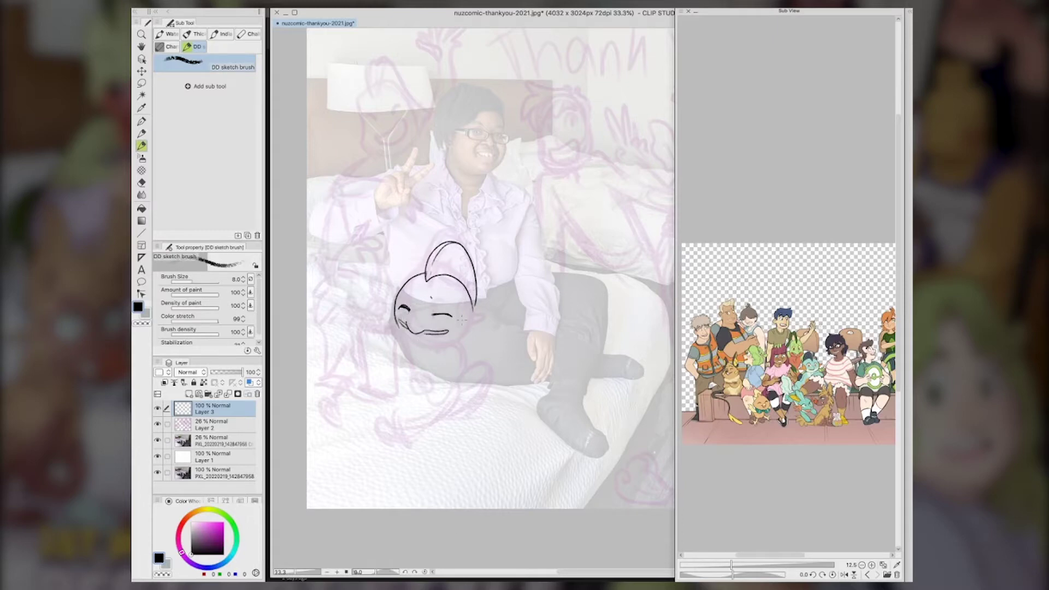
mouse_move(468, 304)
left_mouse_down()
mouse_move(479, 314)
mouse_move(463, 334)
mouse_move(488, 323)
left_mouse_up()
mouse_move(486, 325)
left_mouse_down()
mouse_move(427, 346)
mouse_move(368, 327)
mouse_move(401, 379)
mouse_move(402, 307)
mouse_move(451, 315)
mouse_move(441, 343)
mouse_move(430, 309)
mouse_move(439, 299)
mouse_move(458, 312)
mouse_move(415, 318)
left_mouse_up()
Undo the crested figure's facial features and redraw them with open eyes and a wide open grin
key("super+z")
key("super+z")
key("super+z")
key("super+z")
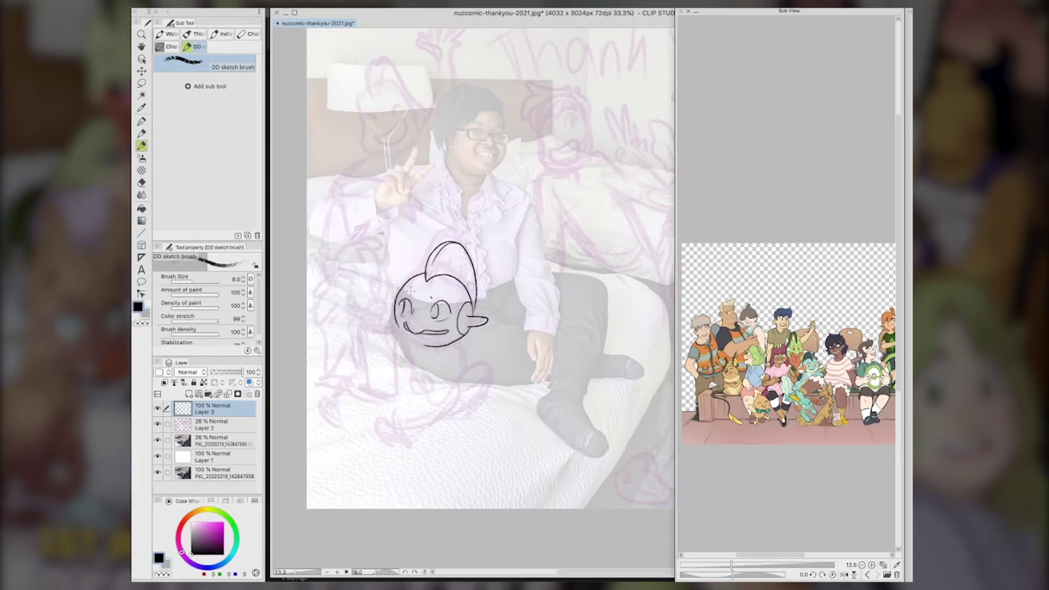
key("super+z")
key("super+z")
key("super+z")
mouse_move(422, 328)
left_mouse_down()
mouse_move(444, 332)
mouse_move(404, 334)
left_mouse_up()
key("ctrl+z")
left_click_drag(425, 331, 448, 332)
left_click_drag(398, 301, 393, 326)
left_click_drag(444, 273, 465, 254)
Draw the crested figure's torso, arm and hand holding a pencil against a spiral notepad
mouse_move(450, 344)
left_mouse_down()
mouse_move(460, 379)
mouse_move(421, 398)
mouse_move(444, 389)
left_mouse_up()
mouse_move(440, 353)
left_mouse_down()
mouse_move(437, 377)
mouse_move(417, 372)
mouse_move(407, 390)
mouse_move(422, 390)
mouse_move(389, 331)
mouse_move(361, 330)
mouse_move(416, 375)
mouse_move(410, 395)
mouse_move(418, 387)
left_mouse_up()
left_click_drag(408, 379, 419, 395)
mouse_move(402, 337)
left_mouse_down()
mouse_move(396, 359)
mouse_move(358, 385)
mouse_move(360, 333)
mouse_move(403, 334)
left_mouse_up()
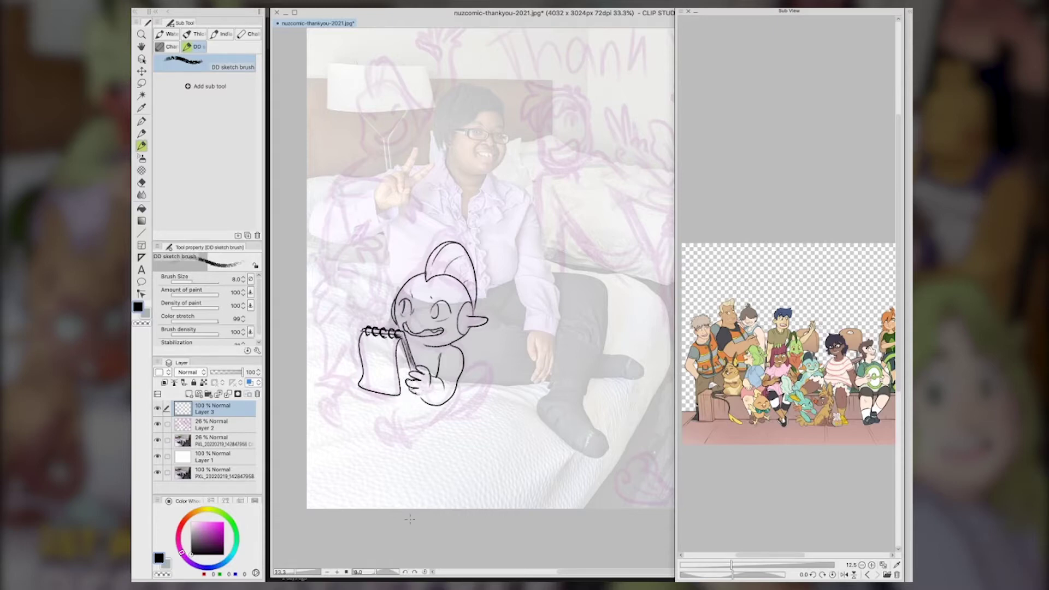
left_click_drag(372, 395, 420, 391)
left_click_drag(396, 323, 410, 338)
left_click_drag(423, 346, 423, 360)
key("ctrl+z")
Lasso the crested figure's facial linework, transform it slightly and return to the sketch brush
key("m")
mouse_move(420, 289)
left_mouse_down()
mouse_move(400, 315)
mouse_move(420, 295)
mouse_move(410, 307)
left_mouse_up()
key("ctrl+t")
key("Return")
left_click(492, 542)
key("b")
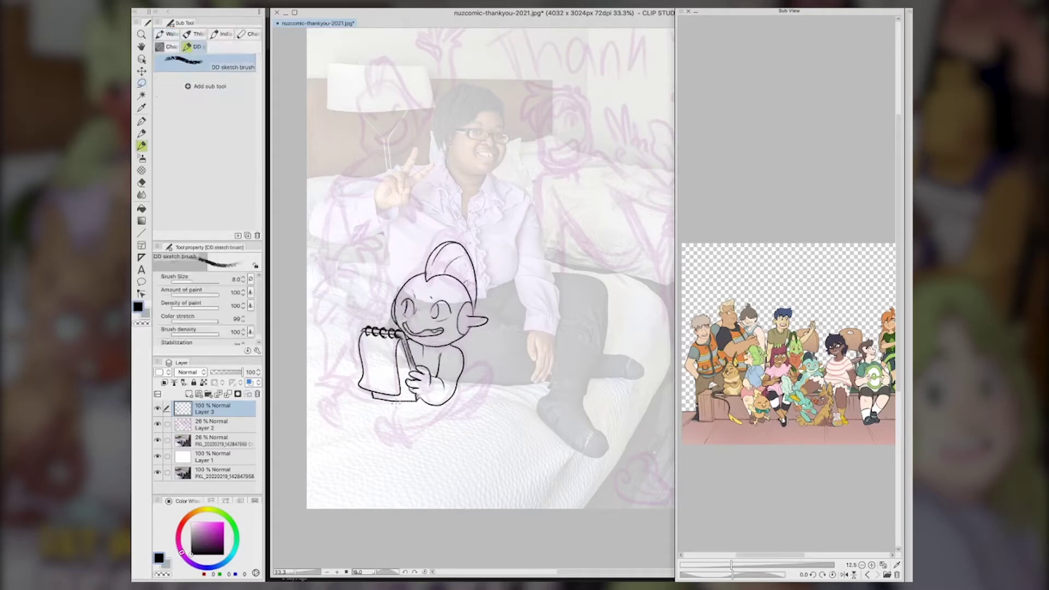
Draw the crested figure's near leg, foot and curved tail
mouse_move(422, 404)
left_mouse_down()
mouse_move(387, 417)
mouse_move(384, 438)
mouse_move(408, 442)
mouse_move(397, 428)
left_mouse_up()
mouse_move(386, 421)
left_mouse_down()
mouse_move(413, 440)
mouse_move(458, 423)
left_mouse_up()
mouse_move(460, 377)
left_mouse_down()
mouse_move(442, 431)
mouse_move(468, 368)
mouse_move(455, 424)
mouse_move(460, 385)
left_mouse_up()
mouse_move(485, 375)
left_mouse_down()
mouse_move(462, 393)
mouse_move(470, 405)
left_mouse_up()
left_click_drag(465, 357, 462, 370)
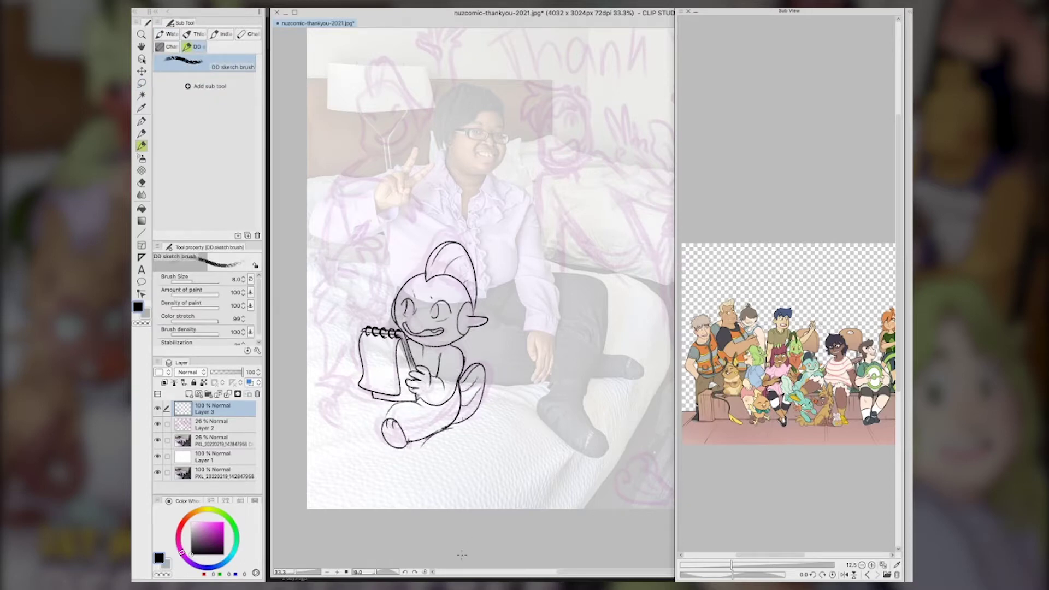
Draw the crested figure's other leg and foot beneath the notepad
left_click_drag(376, 414, 392, 421)
left_click_drag(364, 377, 337, 404)
mouse_move(344, 403)
left_mouse_down()
mouse_move(352, 417)
mouse_move(327, 418)
mouse_move(350, 432)
mouse_move(371, 421)
left_mouse_up()
mouse_move(367, 425)
left_mouse_down()
mouse_move(384, 418)
mouse_move(376, 416)
left_mouse_up()
Lasso the crested figure's legs and feet and scale them down to about 93%
key("m")
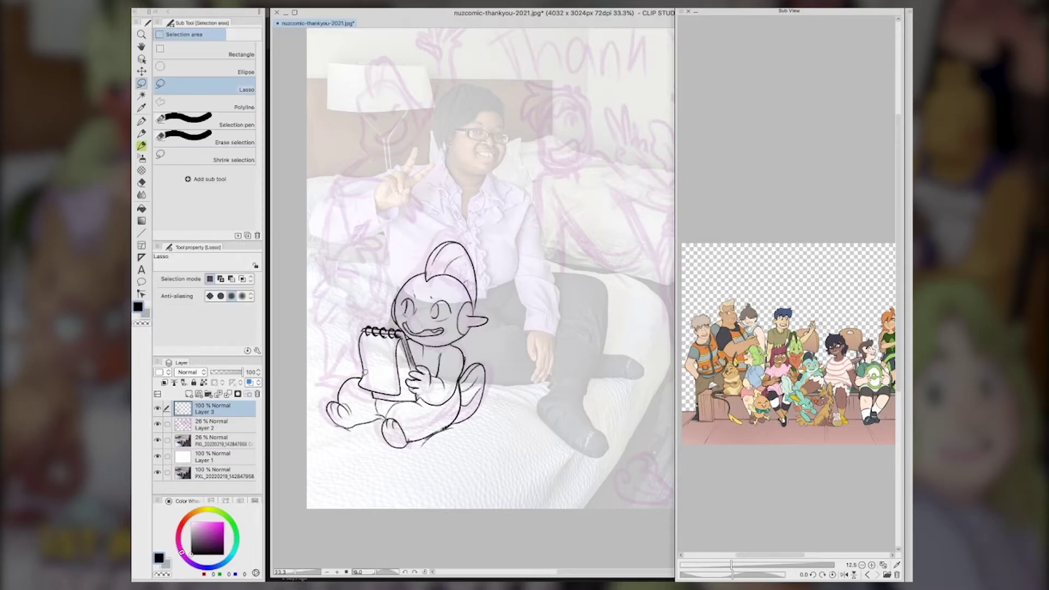
mouse_move(364, 371)
left_mouse_down()
mouse_move(366, 404)
mouse_move(458, 428)
mouse_move(356, 365)
left_mouse_up()
key("ctrl+t")
left_click_drag(312, 478, 323, 469)
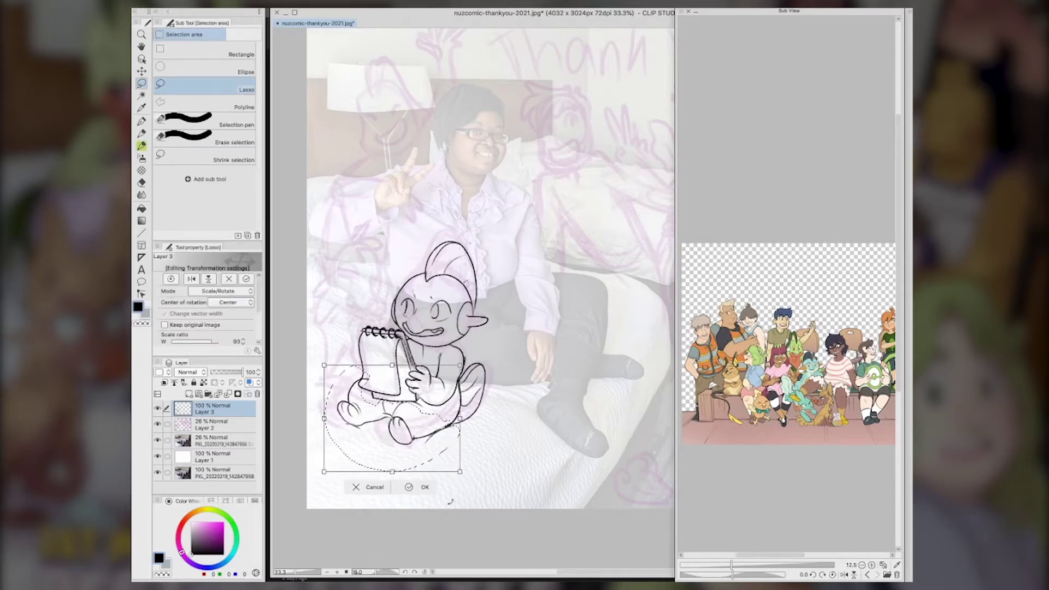
key("Return")
Remove the crested figure's near foot lines and redraw the foot with a cleaner sole and lower edge
key("e")
mouse_move(391, 420)
left_mouse_down()
mouse_move(394, 437)
mouse_move(410, 435)
mouse_move(401, 443)
mouse_move(421, 422)
mouse_move(400, 437)
mouse_move(431, 434)
mouse_move(413, 439)
mouse_move(391, 420)
left_mouse_up()
key("b")
key("ctrl+z")
key("ctrl+z")
key("ctrl+z")
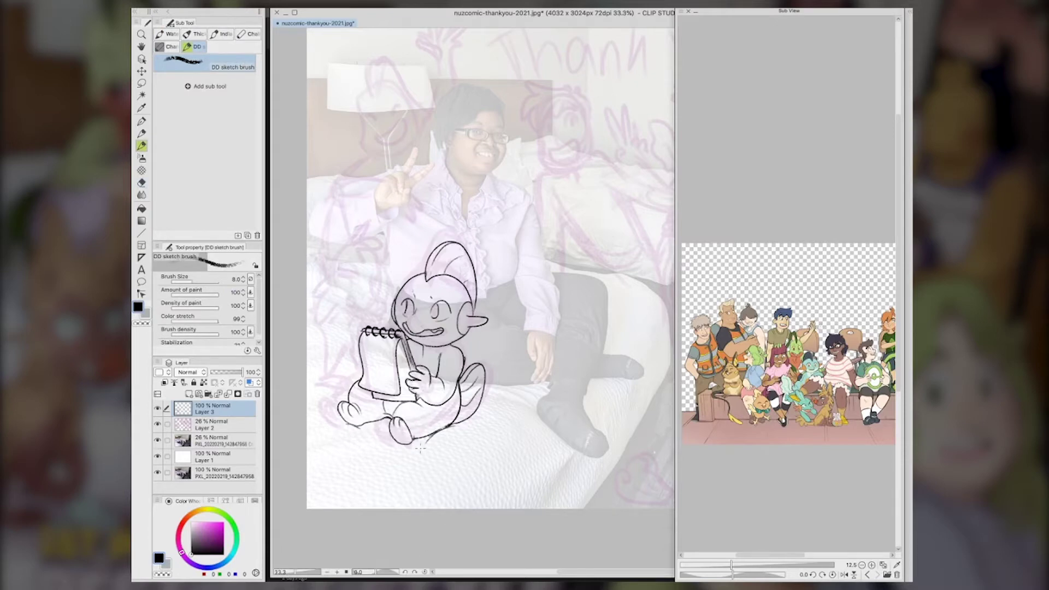
key("ctrl+z")
key("ctrl+z")
key("ctrl+z")
mouse_move(405, 415)
left_mouse_down()
mouse_move(415, 436)
mouse_move(396, 428)
mouse_move(405, 428)
mouse_move(398, 441)
left_mouse_up()
key("ctrl+z")
mouse_move(420, 440)
left_mouse_down()
mouse_move(388, 442)
mouse_move(415, 439)
left_mouse_up()
left_click_drag(414, 439, 432, 437)
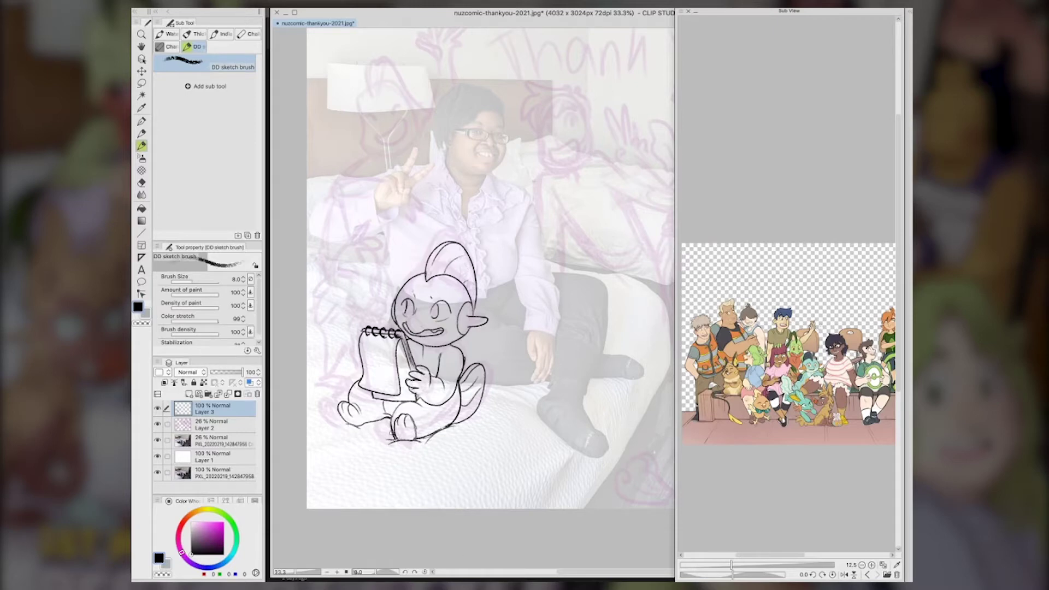
Draw the canine character's pointed ears, hair tuft, eyes and snout beside the crested figure
mouse_move(326, 277)
left_mouse_down()
mouse_move(331, 221)
mouse_move(381, 253)
mouse_move(360, 269)
mouse_move(382, 265)
mouse_move(349, 289)
mouse_move(378, 278)
mouse_move(377, 293)
left_mouse_up()
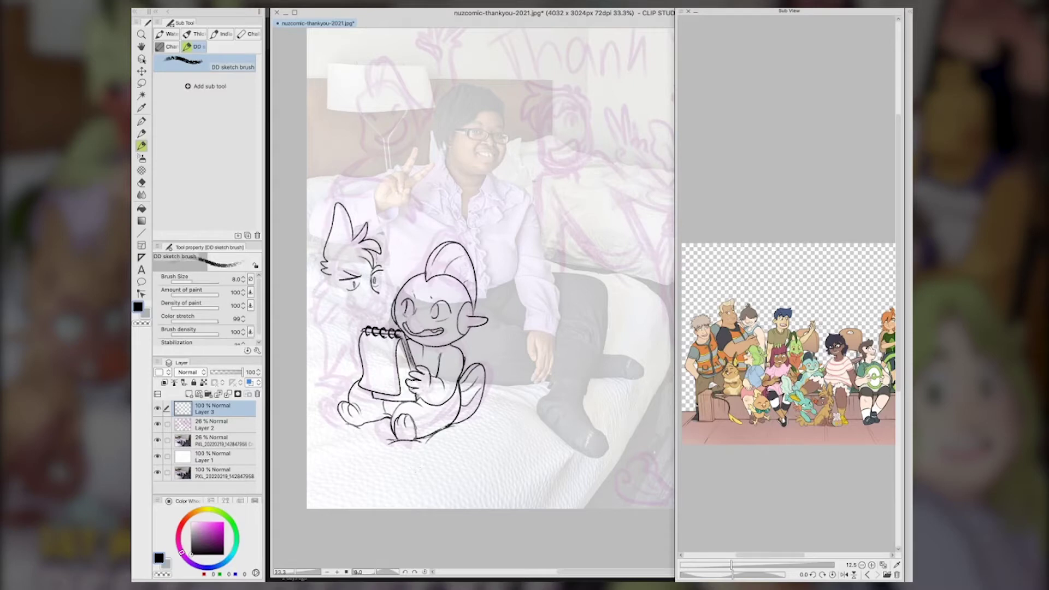
mouse_move(370, 242)
left_mouse_down()
mouse_move(392, 256)
mouse_move(390, 291)
mouse_move(370, 313)
mouse_move(388, 312)
mouse_move(358, 314)
left_mouse_up()
key("ctrl+z")
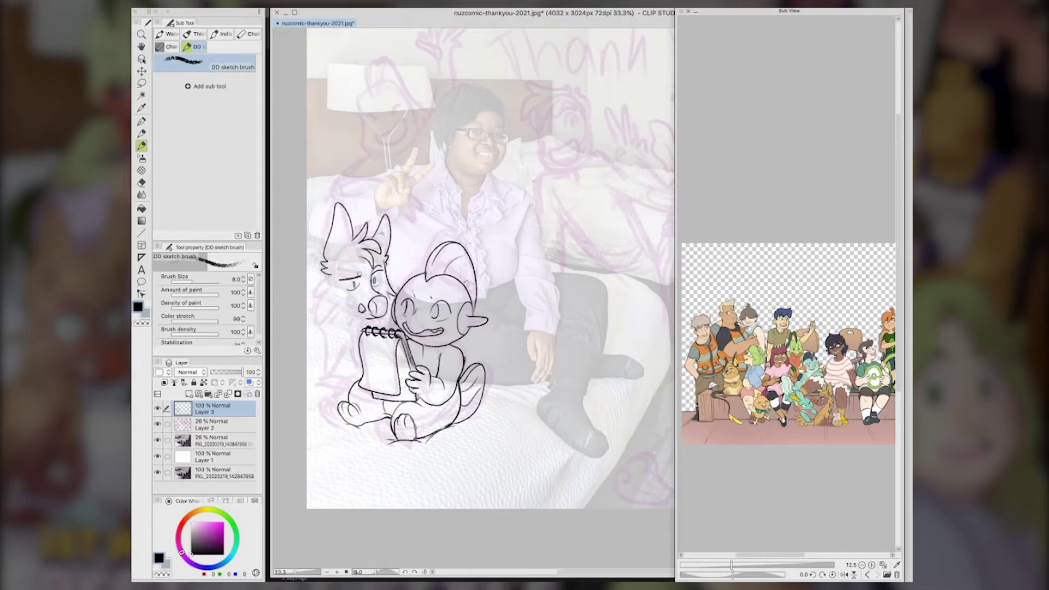
Draw the canine's shaggy cheek fur, mane and chest outline behind the notepad
mouse_move(360, 273)
left_mouse_down()
mouse_move(345, 267)
mouse_move(309, 290)
mouse_move(321, 319)
mouse_move(351, 292)
mouse_move(344, 285)
mouse_move(351, 338)
mouse_move(358, 327)
mouse_move(313, 386)
mouse_move(360, 384)
left_mouse_up()
key("super+z")
key("super+z")
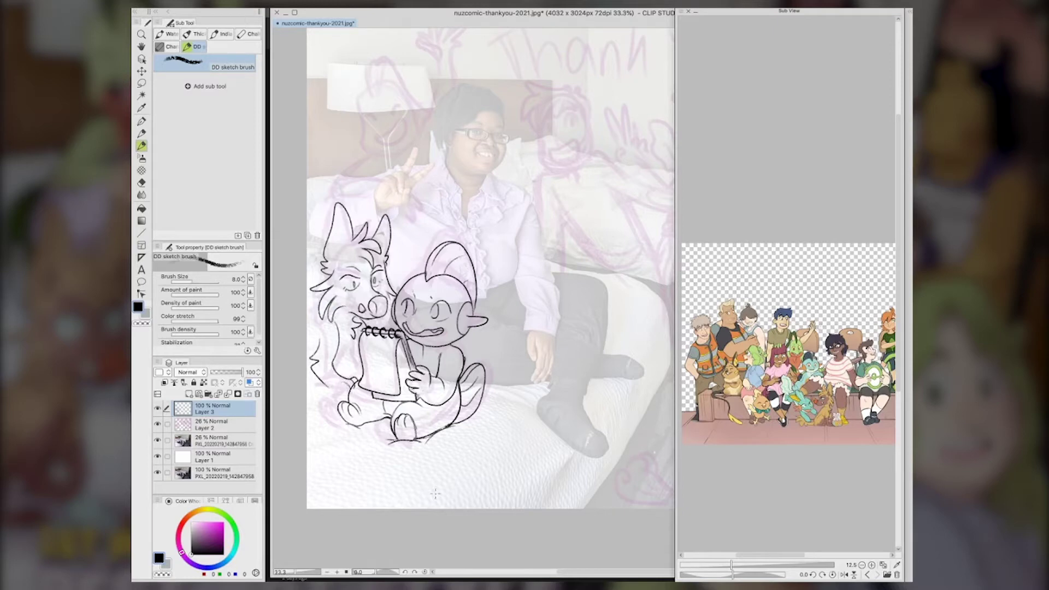
mouse_move(350, 338)
left_mouse_down()
mouse_move(331, 367)
mouse_move(348, 354)
mouse_move(350, 378)
left_mouse_up()
mouse_move(393, 298)
left_mouse_down()
mouse_move(387, 321)
mouse_move(307, 322)
left_mouse_up()
Draw the canine's front legs and paws, fill in its chest fur and refine its muzzle
key("m")
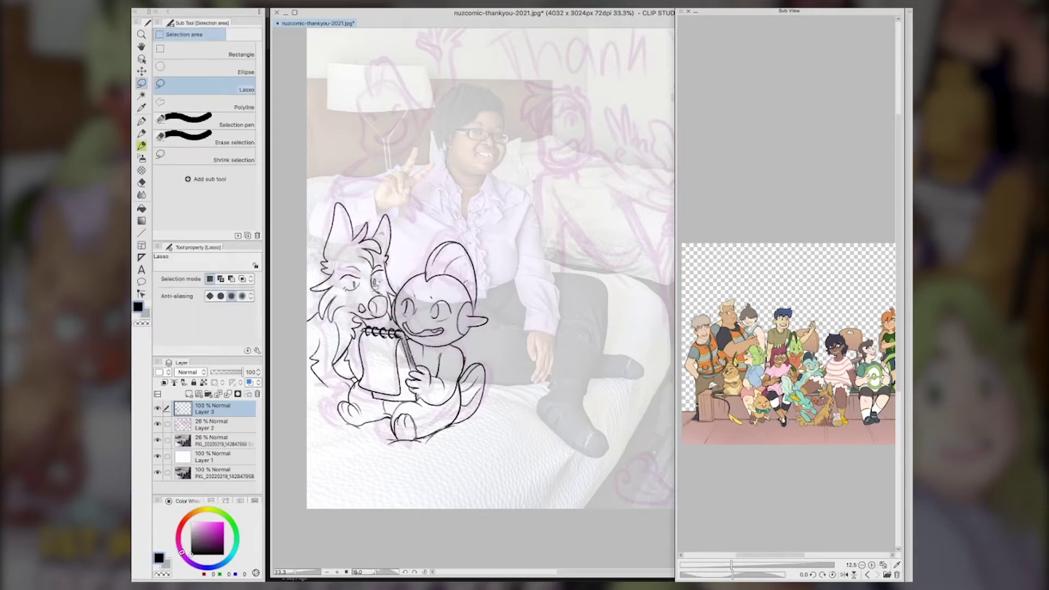
key("b")
mouse_move(324, 380)
left_mouse_down()
mouse_move(347, 391)
mouse_move(309, 395)
mouse_move(320, 398)
left_mouse_up()
mouse_move(320, 395)
left_mouse_down()
mouse_move(335, 402)
mouse_move(307, 410)
left_mouse_up()
mouse_move(335, 358)
left_mouse_down()
mouse_move(345, 379)
mouse_move(318, 406)
mouse_move(341, 404)
left_mouse_up()
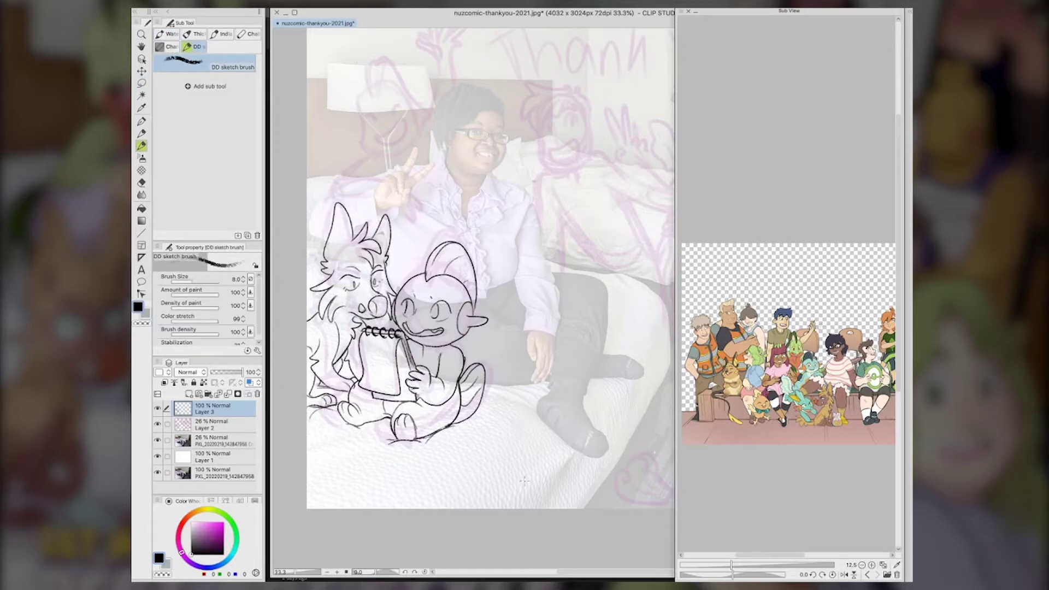
left_click_drag(343, 364, 332, 378)
mouse_move(359, 347)
left_mouse_down()
mouse_move(362, 369)
mouse_move(348, 369)
left_mouse_up()
left_click_drag(345, 366, 351, 379)
left_click_drag(352, 315, 376, 318)
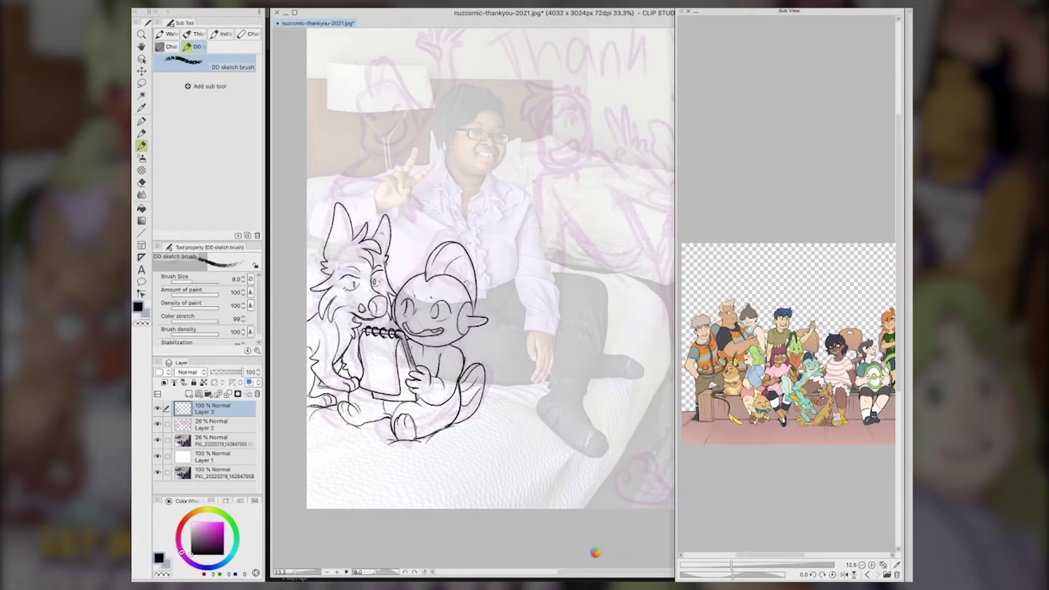
Save the drawing as a new document named nuzcomic-thankyou-2021
key("super+shift+s")
left_click(703, 355)
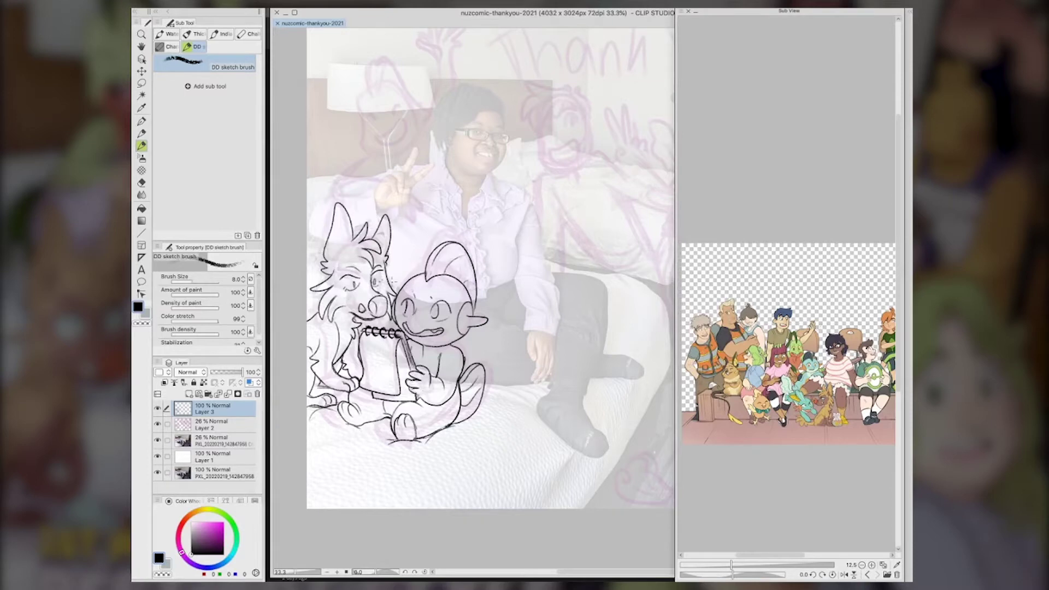
Redraw the canine's ear nearest the woman taller, and add inner-ear lines and a brow
key("super+z")
key("super+z")
key("super+z")
mouse_move(371, 239)
left_mouse_down()
mouse_move(380, 202)
mouse_move(392, 246)
left_mouse_up()
mouse_move(381, 251)
left_mouse_down()
mouse_move(388, 265)
mouse_move(384, 223)
mouse_move(386, 256)
left_mouse_up()
mouse_move(342, 224)
left_mouse_down()
mouse_move(335, 267)
mouse_move(365, 273)
left_mouse_up()
left_click_drag(339, 271, 358, 281)
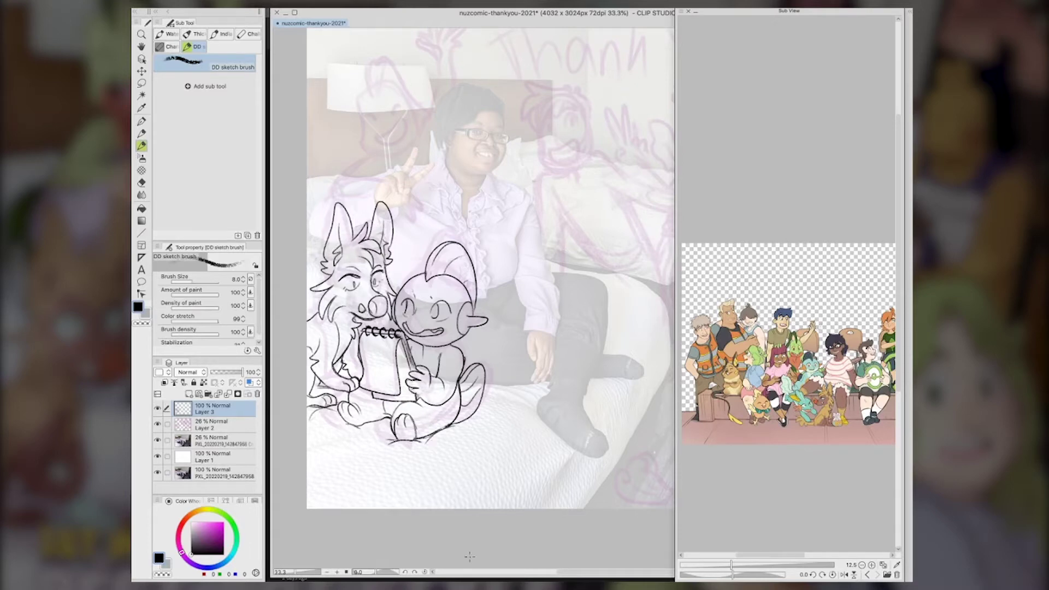
Draw the head, hair tuft, shoulders, back and clawed hand of the figure in front of the lamp
scroll(577, 295, "up", 5)
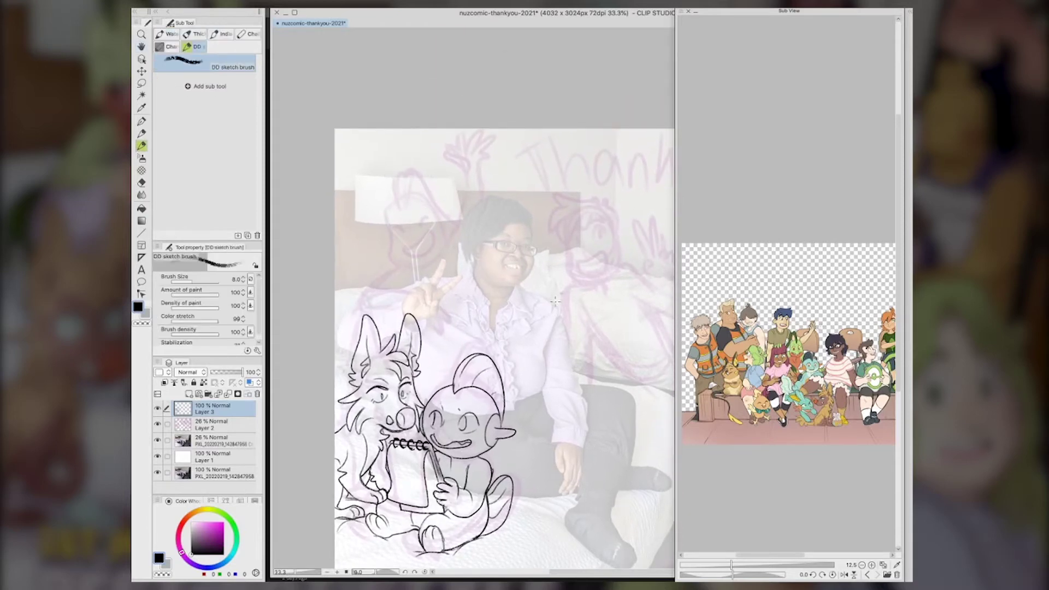
mouse_move(396, 191)
left_mouse_down()
mouse_move(413, 175)
mouse_move(397, 194)
mouse_move(421, 199)
mouse_move(444, 250)
mouse_move(401, 266)
mouse_move(367, 312)
mouse_move(404, 290)
mouse_move(451, 315)
mouse_move(444, 332)
left_mouse_up()
left_click_drag(444, 317, 432, 337)
mouse_move(435, 315)
left_mouse_down()
mouse_move(429, 287)
mouse_move(431, 318)
left_mouse_up()
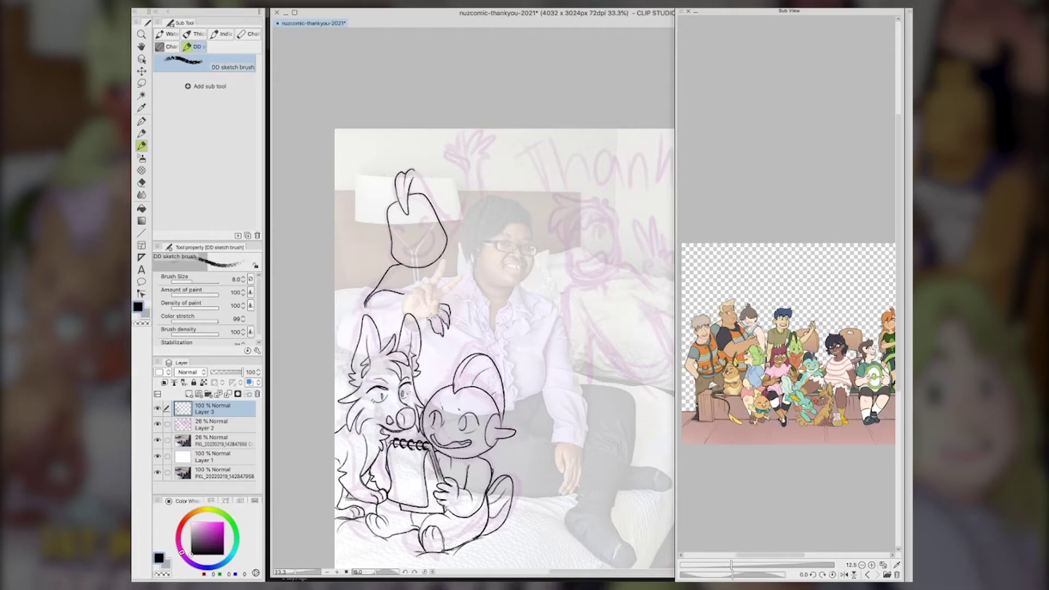
mouse_move(411, 278)
left_mouse_down()
mouse_move(340, 318)
mouse_move(341, 358)
mouse_move(356, 319)
mouse_move(345, 358)
left_mouse_up()
mouse_move(358, 317)
left_mouse_down()
mouse_move(353, 335)
mouse_move(345, 323)
left_mouse_up()
mouse_move(398, 297)
left_mouse_down()
mouse_move(366, 312)
mouse_move(396, 308)
left_mouse_up()
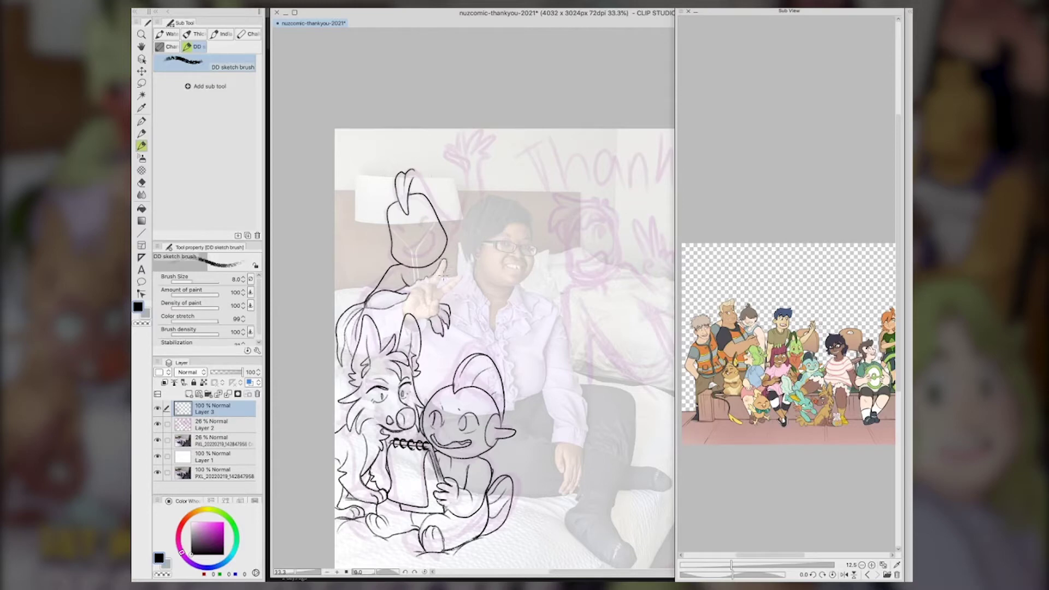
Draw the lamp figure's winking face with an open grin and swept-back hair, undoing and reworking strokes
left_click_drag(464, 252, 460, 281)
mouse_move(416, 172)
left_mouse_down()
mouse_move(458, 221)
mouse_move(406, 240)
mouse_move(436, 232)
mouse_move(403, 246)
mouse_move(414, 251)
left_mouse_up()
key("ctrl+z")
key("ctrl+z")
key("ctrl+z")
key("ctrl+z")
left_click_drag(428, 238, 425, 216)
mouse_move(425, 218)
left_mouse_down()
mouse_move(397, 224)
mouse_move(424, 228)
left_mouse_up()
key("ctrl+z")
key("ctrl+z")
key("ctrl+z")
key("ctrl+z")
mouse_move(425, 219)
left_mouse_down()
mouse_move(393, 230)
mouse_move(458, 224)
mouse_move(462, 267)
left_mouse_up()
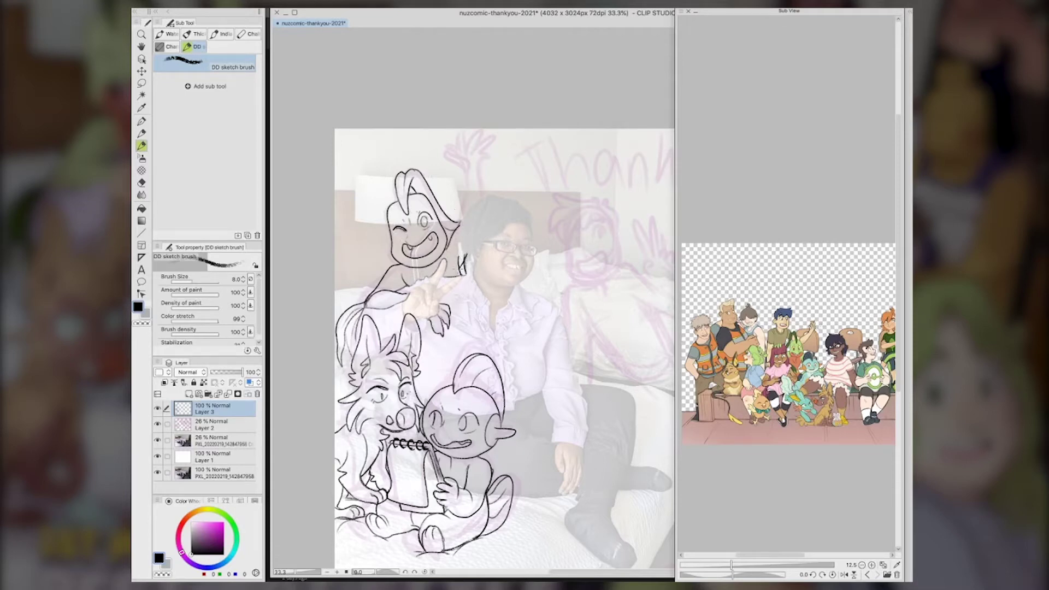
Redraw the lamp figure's far shoulder and draw its raised arm and waving hand
key("ctrl+z")
left_click_drag(462, 218, 464, 257)
left_click_drag(471, 253, 464, 261)
mouse_move(464, 224)
left_mouse_down()
mouse_move(468, 172)
mouse_move(451, 141)
mouse_move(489, 141)
mouse_move(487, 195)
left_mouse_up()
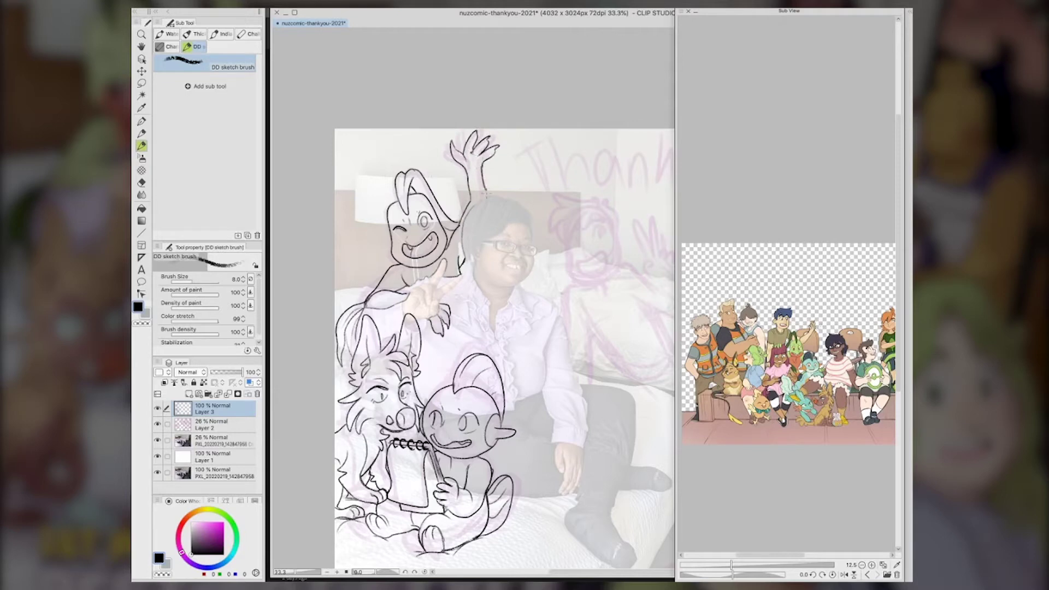
mouse_move(451, 138)
left_mouse_down()
mouse_move(487, 205)
mouse_move(452, 156)
left_mouse_up()
mouse_move(486, 193)
left_mouse_down()
mouse_move(551, 227)
mouse_move(488, 196)
left_mouse_up()
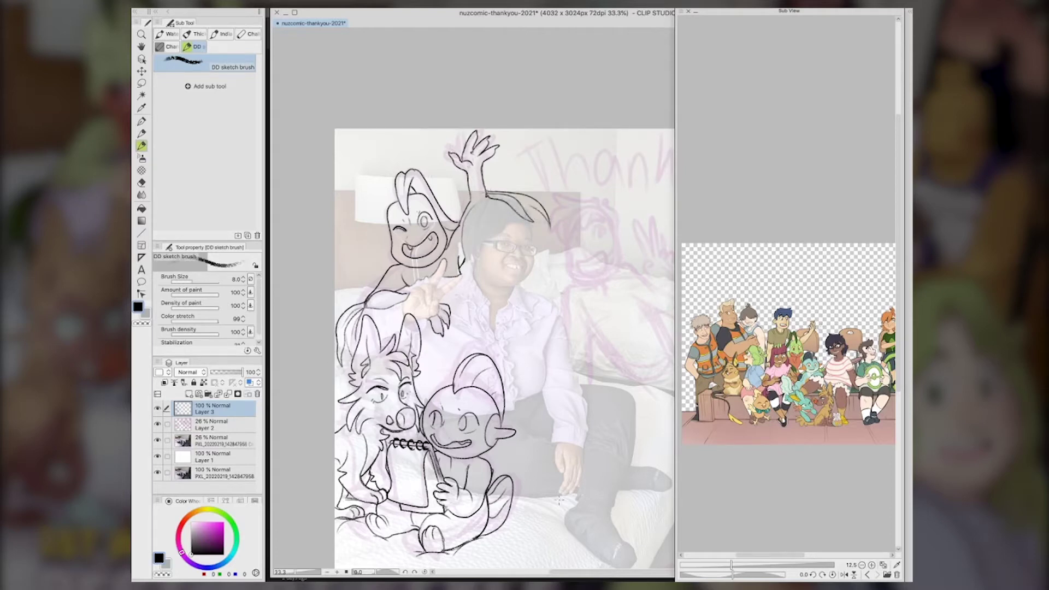
key("ctrl+z")
key("ctrl+z")
key("ctrl+z")
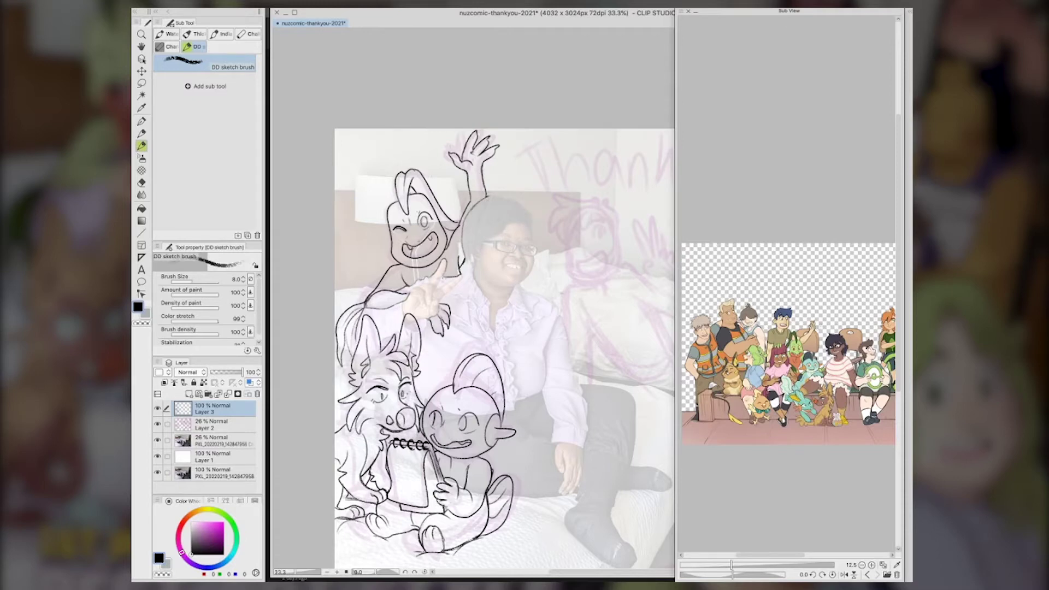
Save the drawing, check the upper photo layer at full opacity, and fade it to 23% before returning to Layer 3
key("space")
left_click_drag(618, 254, 526, 269)
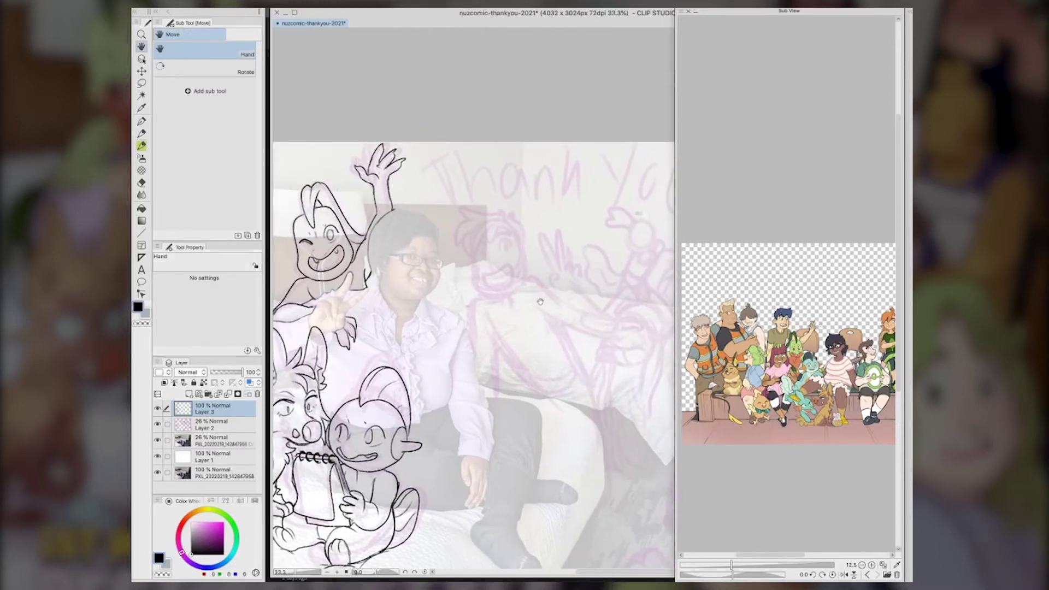
key("ctrl+s")
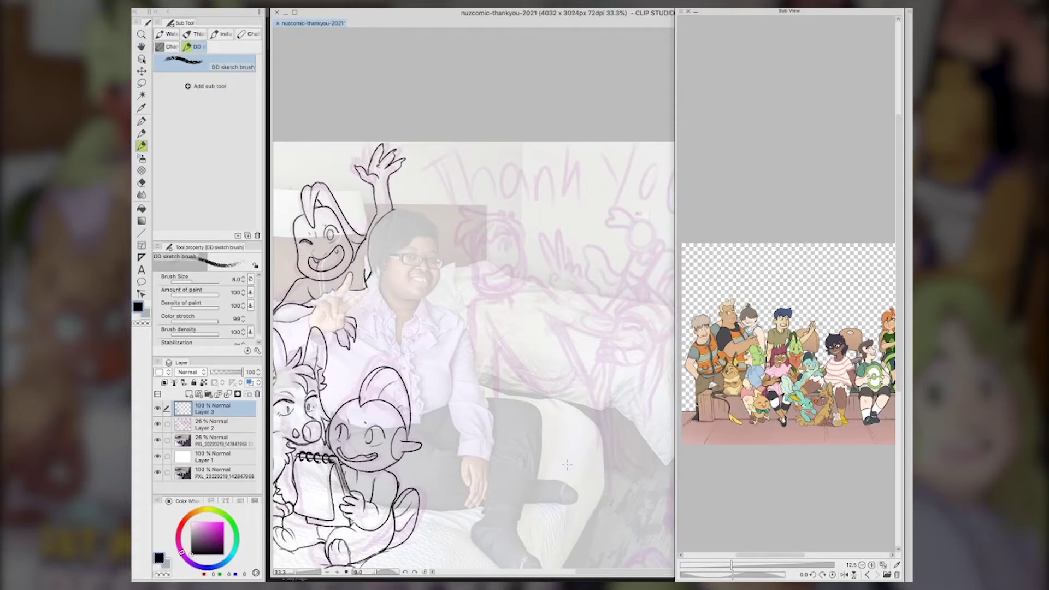
left_click(235, 442)
left_click_drag(223, 372, 256, 372)
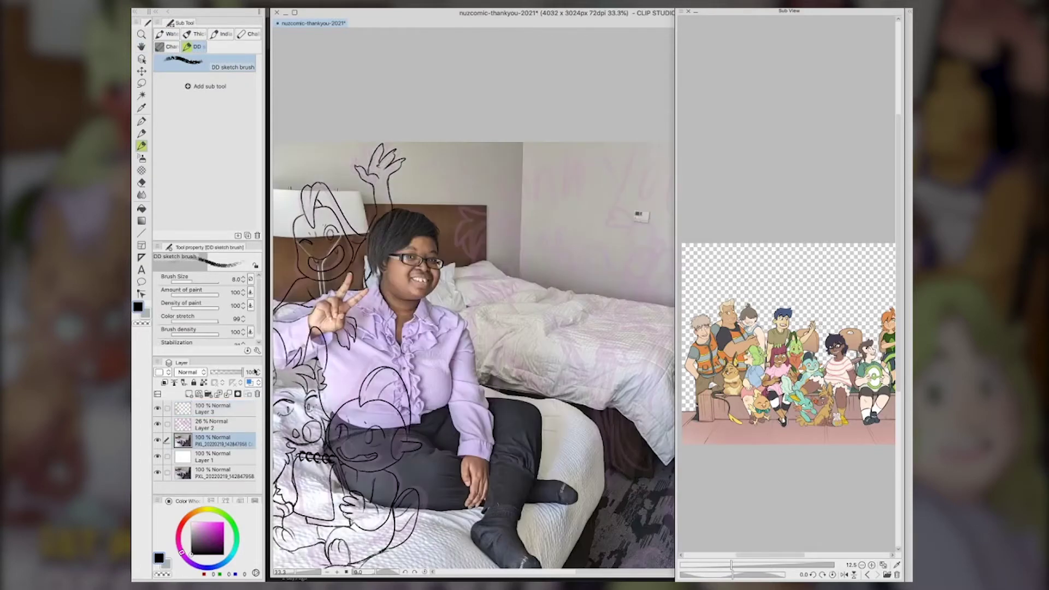
left_click_drag(536, 392, 580, 371)
key("ctrl+z")
key("space")
mouse_move(527, 416)
left_mouse_down()
mouse_move(615, 364)
mouse_move(594, 393)
left_mouse_up()
left_click(218, 373)
left_click(222, 410)
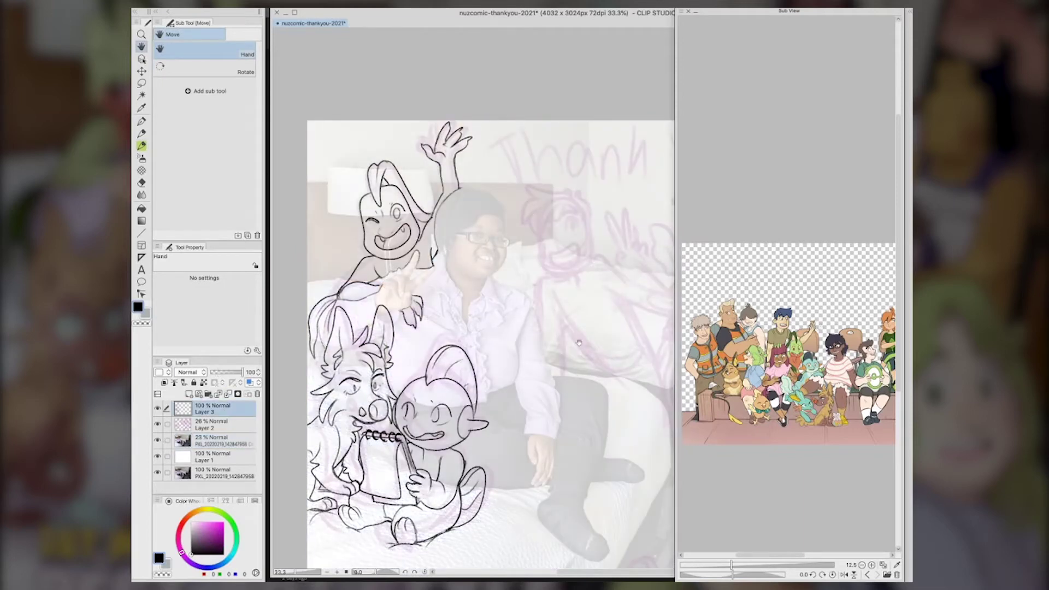
Draw the boy's head, short tousled hair, ear, neck and shirt collar over the sketch beside the woman
left_click_drag(578, 343, 413, 387)
mouse_move(617, 368)
left_mouse_down()
mouse_move(659, 324)
mouse_move(668, 343)
left_mouse_up()
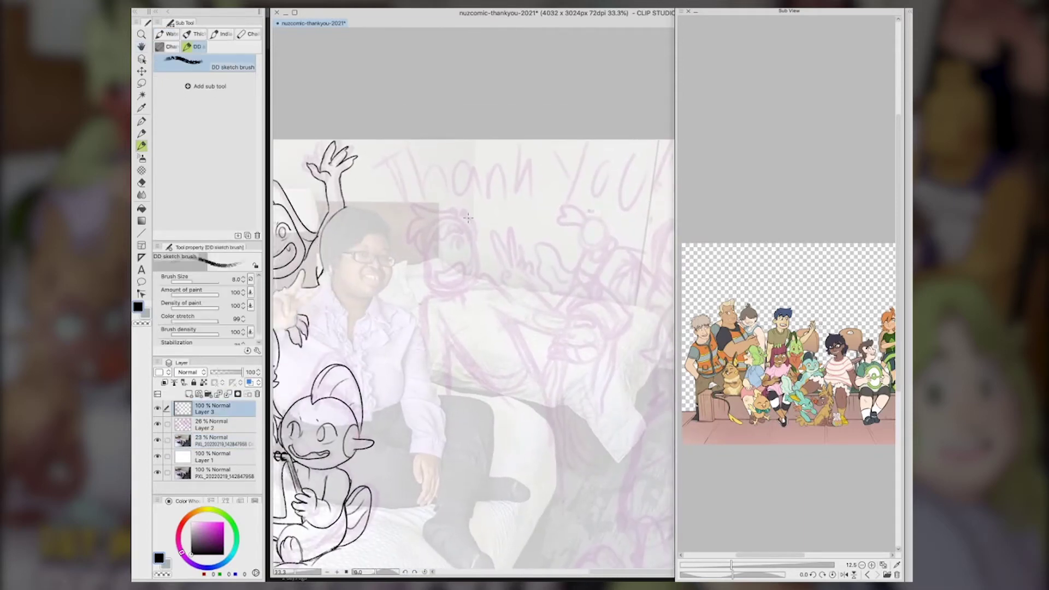
mouse_move(469, 218)
left_mouse_down()
mouse_move(461, 207)
mouse_move(430, 213)
mouse_move(413, 252)
mouse_move(461, 235)
mouse_move(483, 243)
mouse_move(458, 292)
mouse_move(471, 289)
mouse_move(437, 293)
mouse_move(427, 331)
mouse_move(448, 348)
left_mouse_up()
left_click_drag(449, 313, 473, 375)
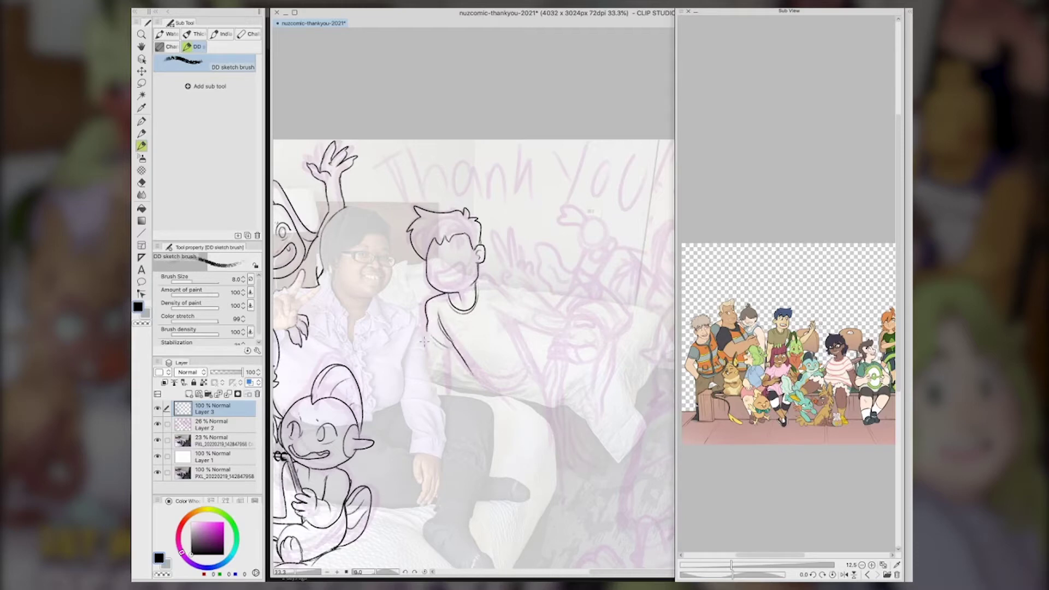
Draw the boy's T-shirt with its sleeves and hem, plus the lowered arm he leans on
mouse_move(424, 334)
left_mouse_down()
mouse_move(432, 361)
mouse_move(451, 353)
mouse_move(452, 395)
left_mouse_up()
mouse_move(474, 282)
left_mouse_down()
mouse_move(499, 276)
mouse_move(519, 306)
mouse_move(491, 306)
mouse_move(514, 322)
mouse_move(531, 360)
left_mouse_up()
mouse_move(530, 361)
left_mouse_down()
mouse_move(494, 389)
mouse_move(474, 378)
left_mouse_up()
left_click_drag(463, 354, 494, 374)
mouse_move(474, 379)
left_mouse_down()
mouse_move(494, 391)
mouse_move(529, 363)
left_mouse_up()
left_click_drag(475, 381, 474, 394)
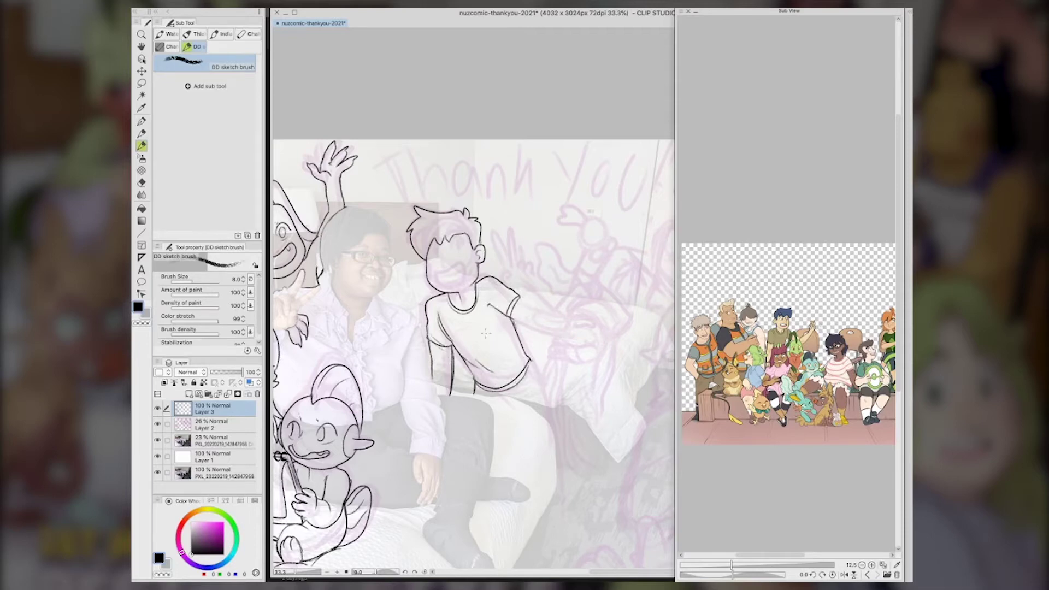
Draw the boy's hip and thigh lines below the shirt, and his foot at the edge of the bed
left_click_drag(528, 361, 551, 426)
mouse_move(554, 502)
left_mouse_down()
mouse_move(576, 530)
mouse_move(548, 533)
left_mouse_up()
mouse_move(433, 381)
left_mouse_down()
mouse_move(439, 394)
mouse_move(522, 402)
mouse_move(552, 426)
left_mouse_up()
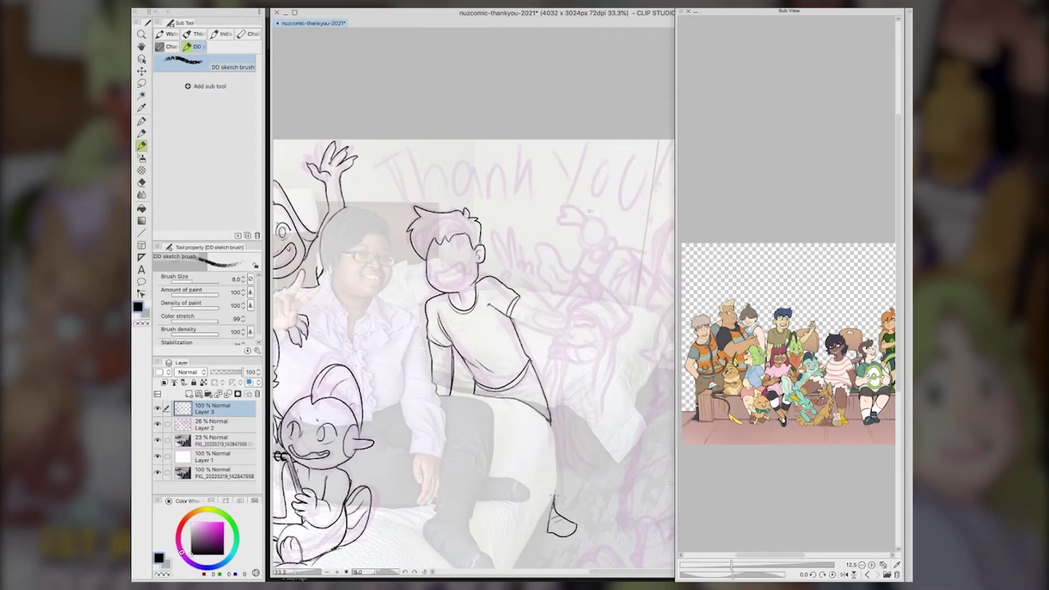
Lasso and transform the mouth of the small crested character holding the pencil, and save the drawing
key("space")
mouse_move(583, 495)
left_mouse_down()
mouse_move(625, 385)
mouse_move(621, 356)
mouse_move(673, 364)
mouse_move(580, 438)
mouse_move(600, 460)
mouse_move(632, 444)
left_mouse_up()
key("m")
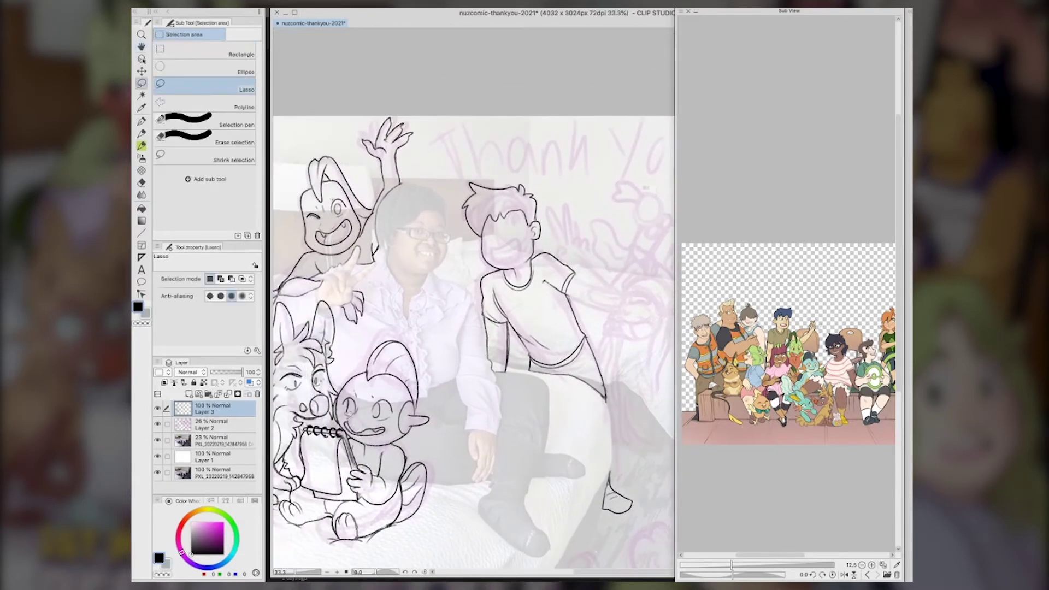
mouse_move(350, 417)
left_mouse_down()
mouse_move(390, 428)
mouse_move(350, 423)
left_mouse_up()
key("ctrl+t")
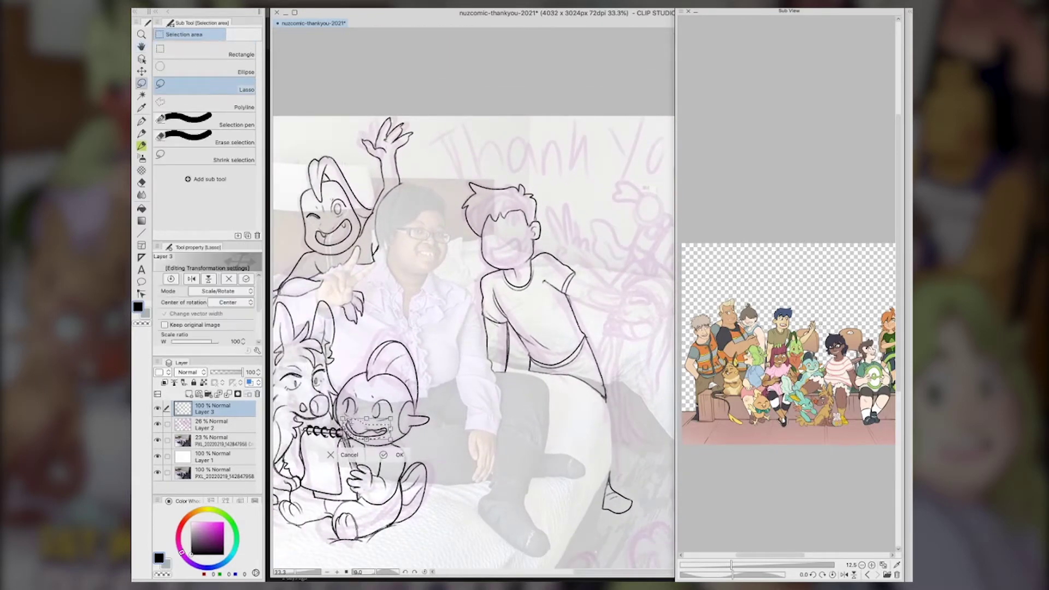
key("Return")
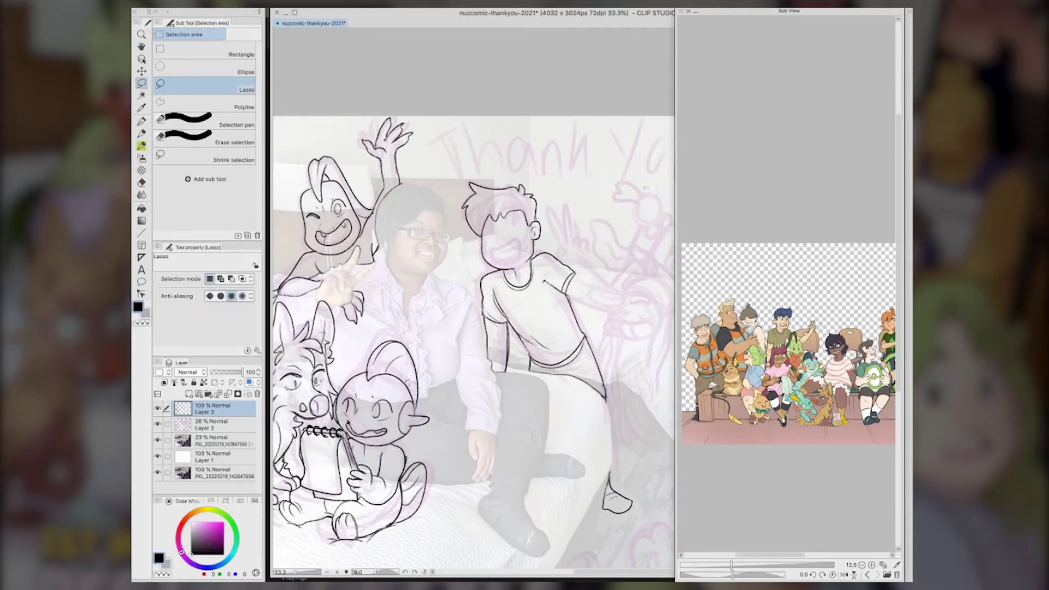
key("ctrl+s")
Draw the boy's bent, raised arm ending in a peace-sign hand beside his head
left_click_drag(596, 337, 520, 353)
key("b")
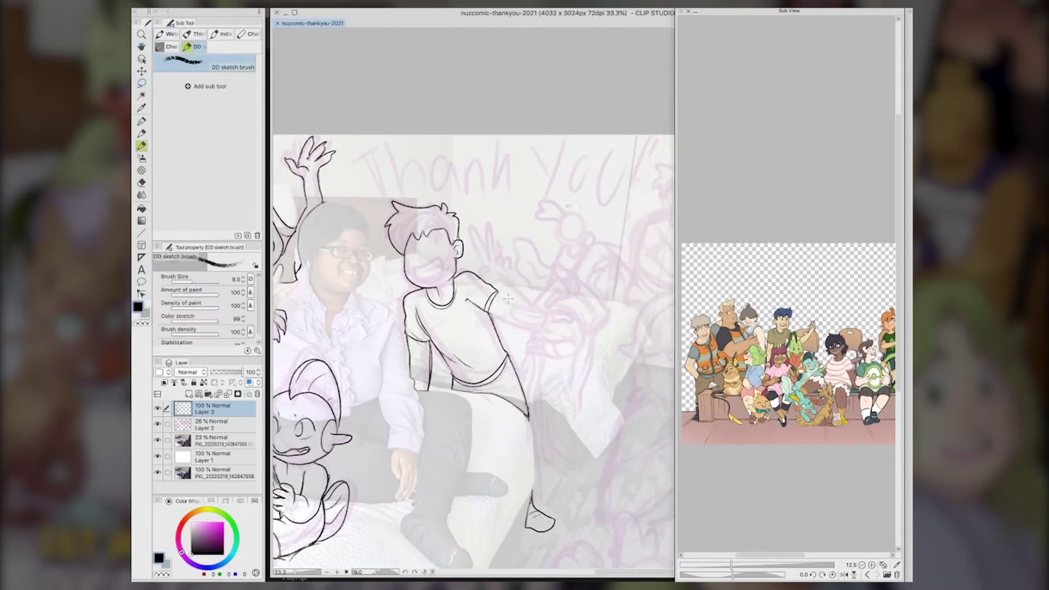
left_click_drag(497, 295, 540, 322)
left_click_drag(524, 305, 487, 273)
mouse_move(487, 273)
left_mouse_down()
mouse_move(499, 273)
mouse_move(480, 239)
mouse_move(549, 319)
mouse_move(489, 311)
left_mouse_up()
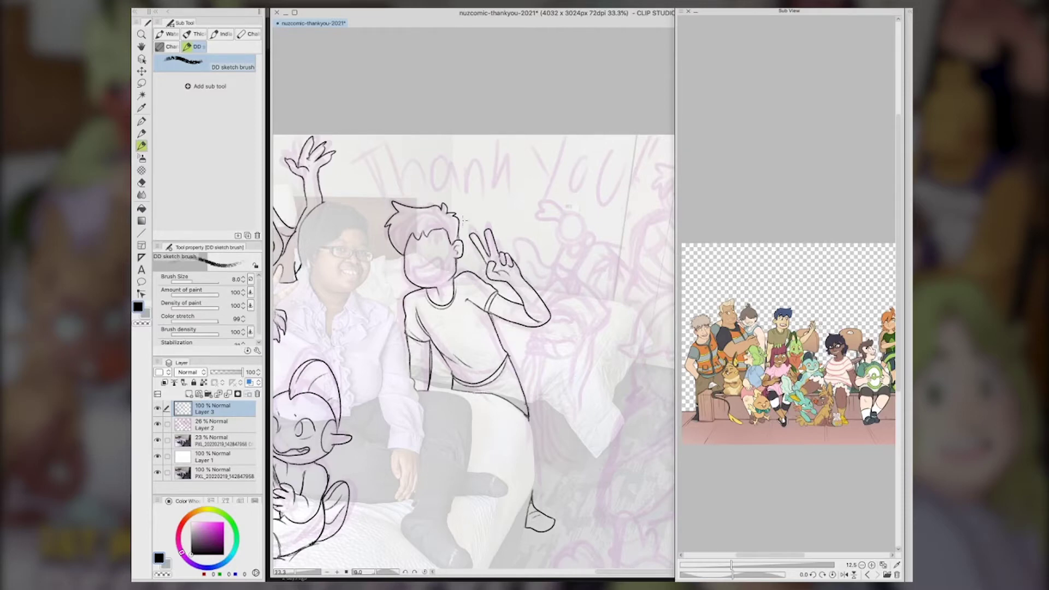
Lasso the boy's peace-sign arm, rotate it counterclockwise and shift it slightly
key("m")
mouse_move(494, 220)
left_mouse_down()
mouse_move(464, 267)
mouse_move(488, 313)
mouse_move(492, 219)
left_mouse_up()
key("super+t")
left_click_drag(586, 333, 594, 317)
left_click_drag(519, 280, 520, 272)
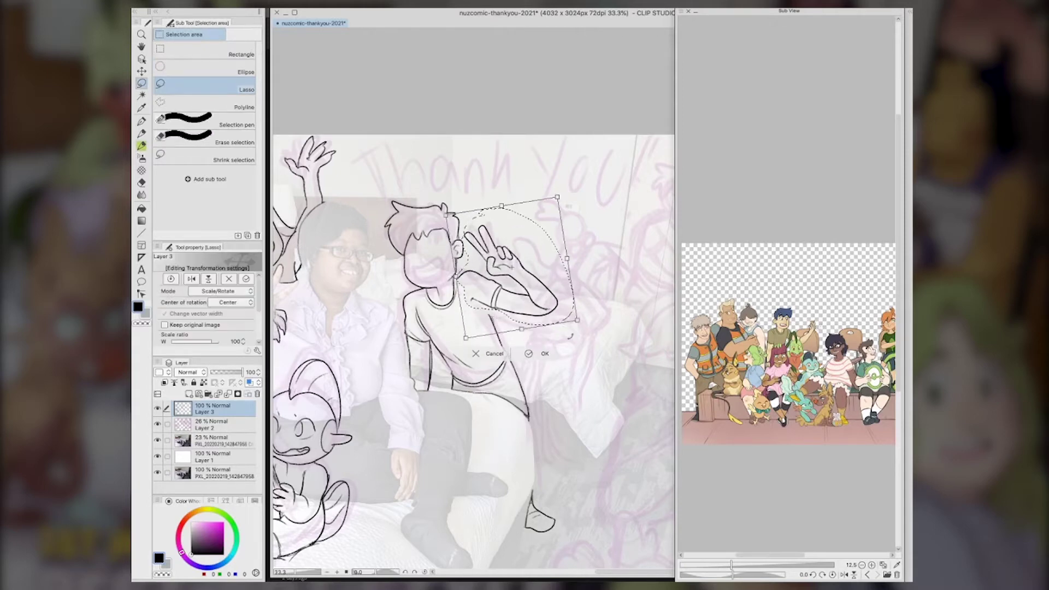
left_click(534, 357)
key("b")
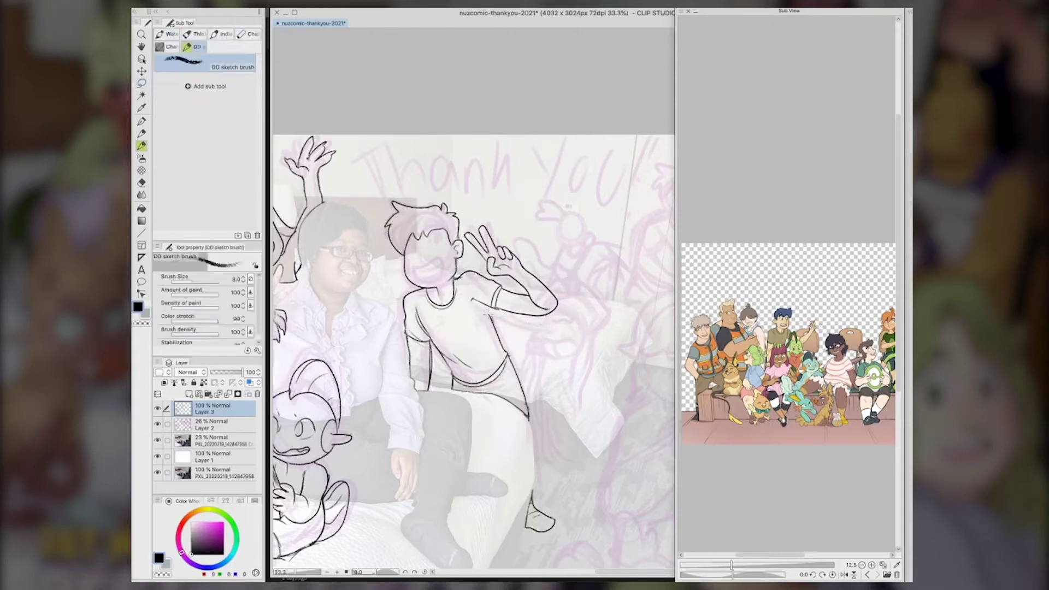
Reselect the peace-sign arm and rotate it slightly clockwise so the fingers tilt away from the head
key("m")
mouse_move(478, 215)
left_mouse_down()
mouse_move(492, 273)
mouse_move(557, 309)
mouse_move(545, 246)
mouse_move(482, 210)
left_mouse_up()
key("ctrl+t")
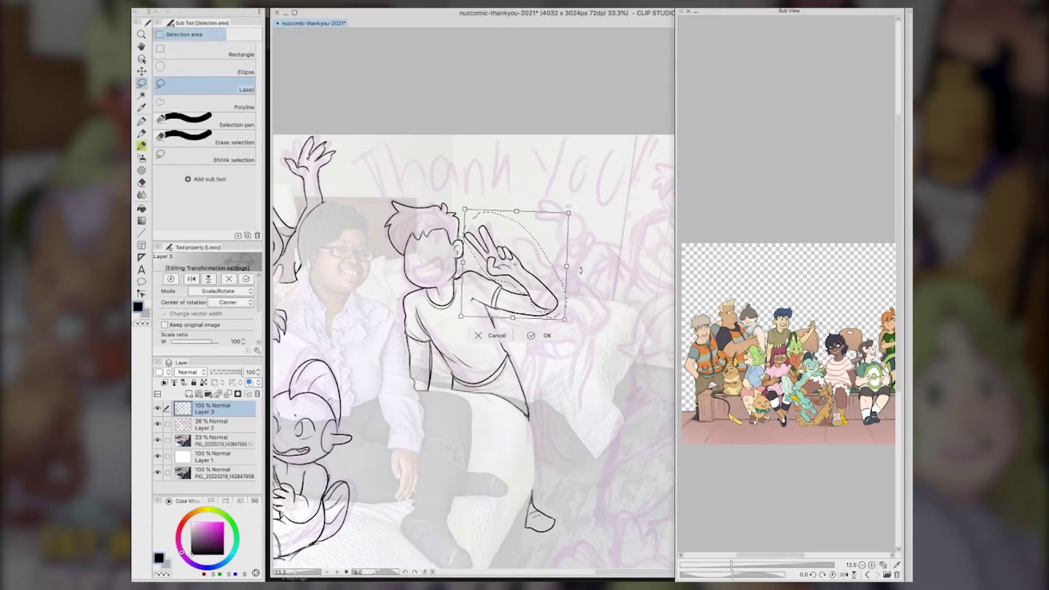
left_click_drag(575, 296, 546, 307)
key("Return")
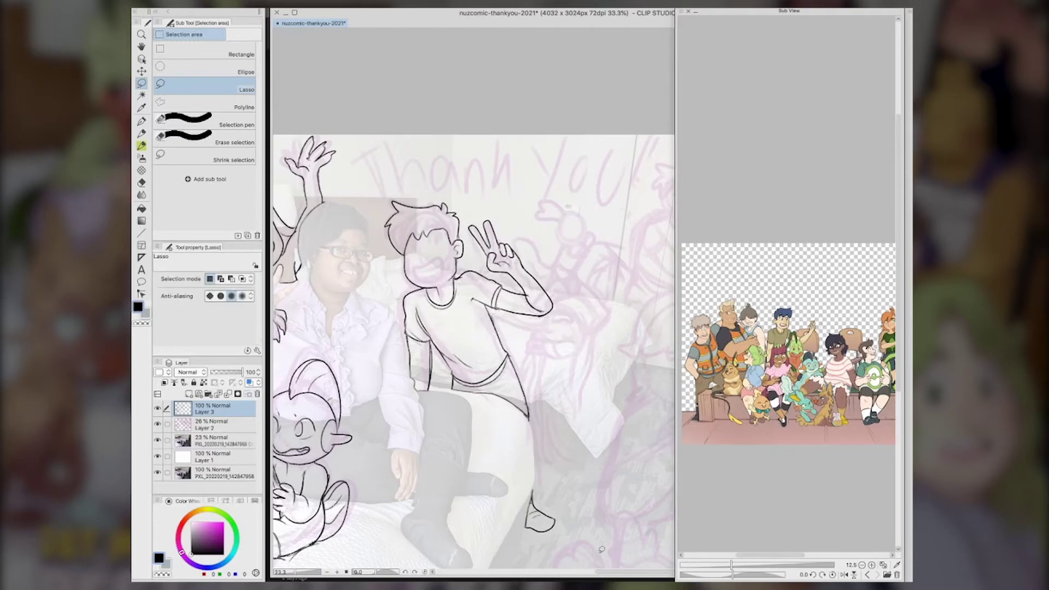
Enlarge the blue-haired boy in the reference image and draw the boy's nose, eyes and open smile to match
key("e")
left_click_drag(564, 415, 599, 413)
key("b")
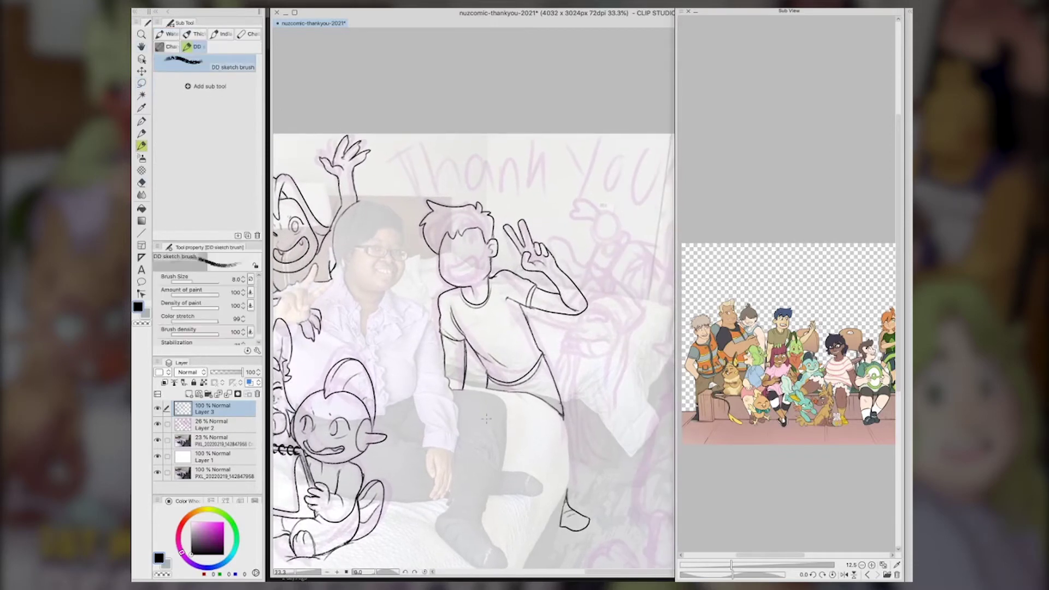
scroll(779, 351, "up", 5)
scroll(828, 290, "down", 3)
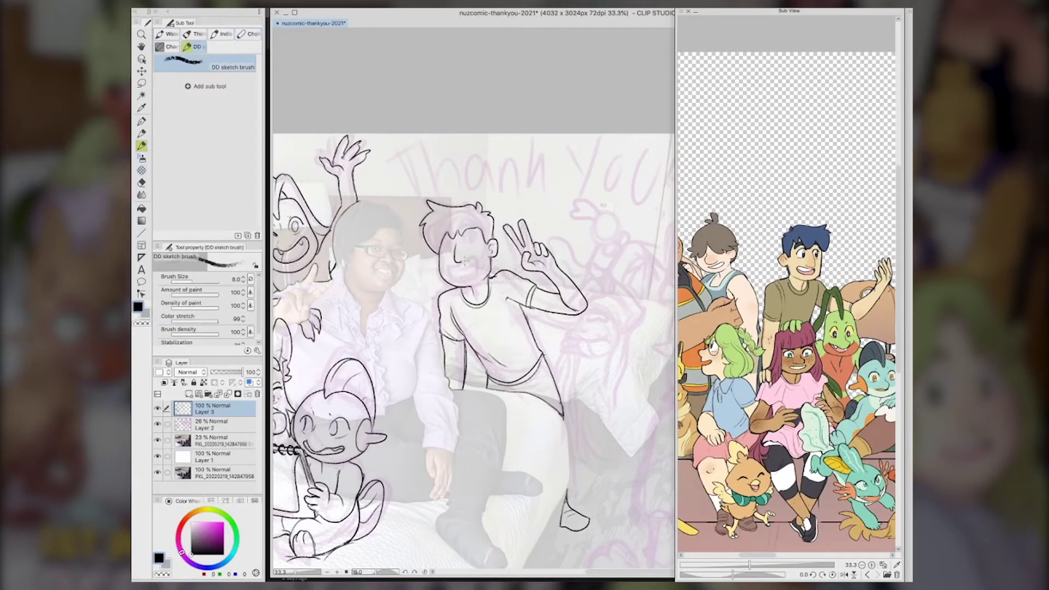
mouse_move(464, 234)
left_mouse_down()
mouse_move(481, 231)
mouse_move(452, 231)
mouse_move(478, 268)
mouse_move(461, 262)
mouse_move(480, 234)
left_mouse_up()
mouse_move(468, 245)
left_mouse_down()
mouse_move(478, 246)
mouse_move(455, 241)
mouse_move(451, 253)
left_mouse_up()
key("super+z")
left_click_drag(445, 247, 454, 252)
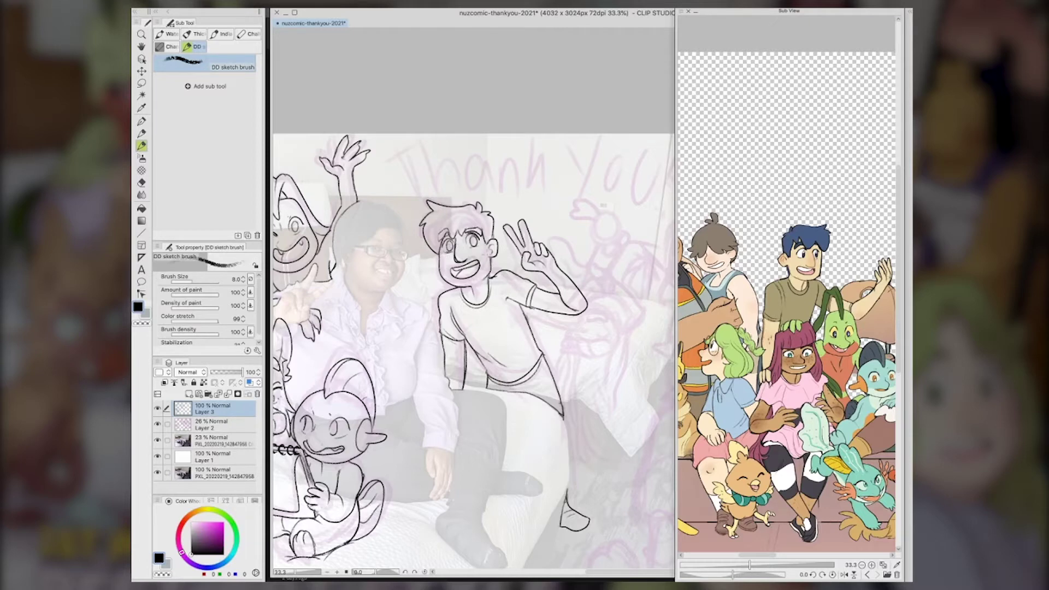
Undo and rework the boy's facial features into a wider grin, and save the drawing
key("super+z")
key("super+z")
left_click_drag(473, 237, 451, 252)
key("ctrl+z")
key("ctrl+z")
left_click_drag(465, 257, 484, 262)
key("ctrl+z")
mouse_move(475, 246)
left_mouse_down()
mouse_move(481, 228)
mouse_move(480, 239)
left_mouse_up()
key("ctrl+s")
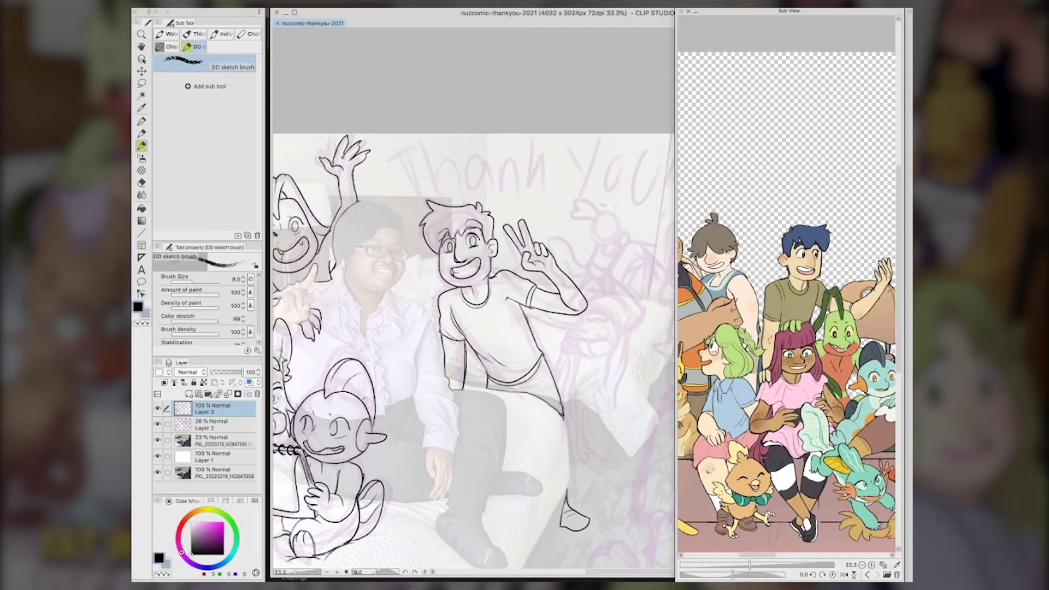
Lasso the whole boy, scale him down to about 95% and clear the selection
key("space")
mouse_move(588, 453)
left_mouse_down()
mouse_move(646, 374)
mouse_move(685, 418)
mouse_move(565, 455)
left_mouse_up()
key("m")
mouse_move(466, 181)
left_mouse_down()
mouse_move(414, 279)
mouse_move(550, 552)
mouse_move(539, 200)
left_mouse_up()
key("ctrl+t")
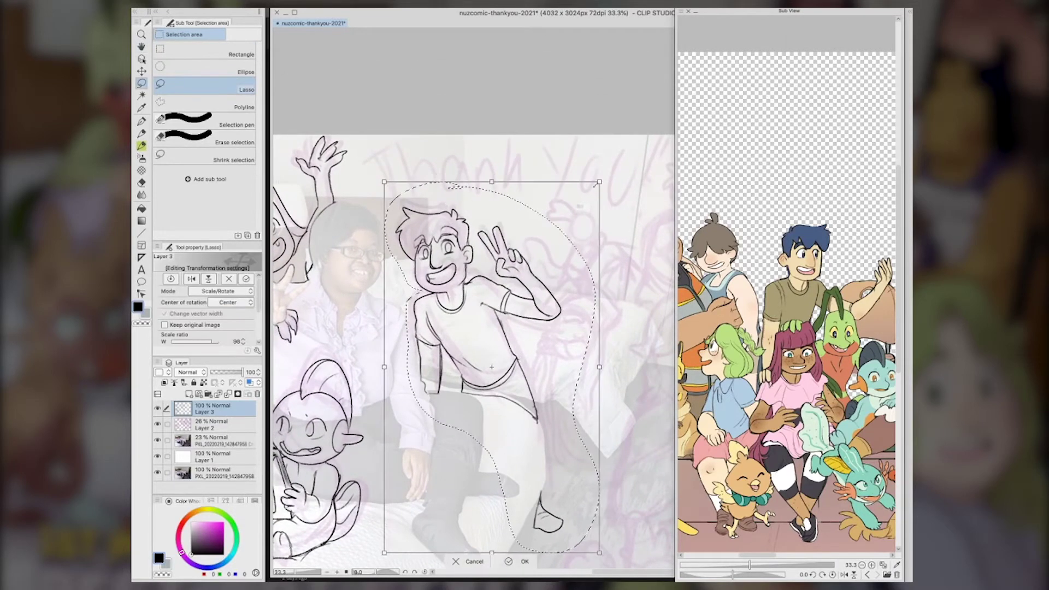
left_click_drag(596, 185, 590, 195)
left_click_drag(530, 330, 532, 321)
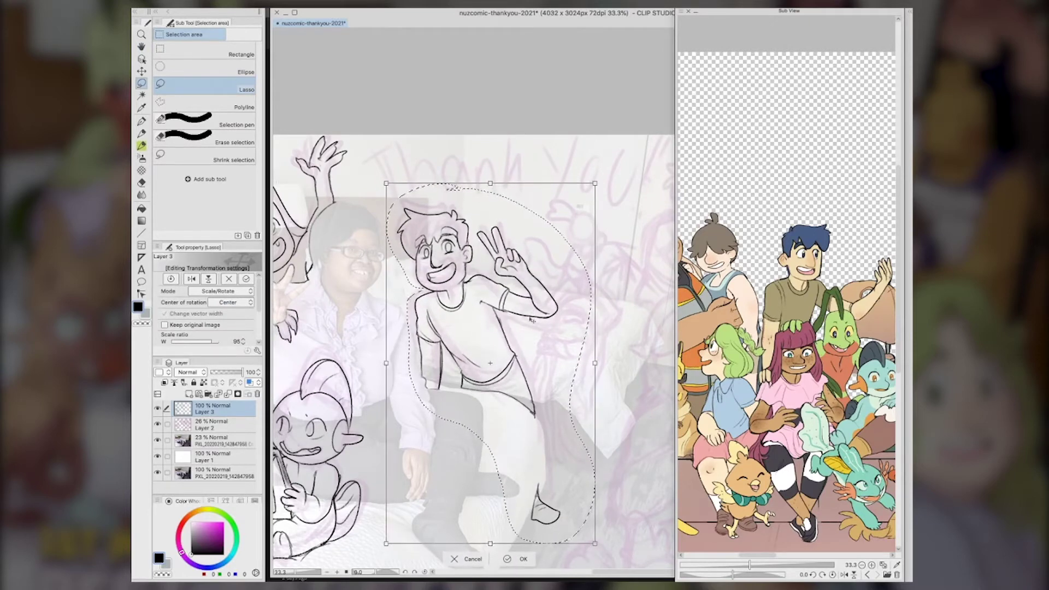
left_click(523, 559)
key("ctrl+d")
Reposition the boy's separate foot below his leg with a transform, and save the drawing
key("space")
left_click_drag(578, 486, 564, 351)
key("ctrl+t")
left_click_drag(557, 389, 555, 406)
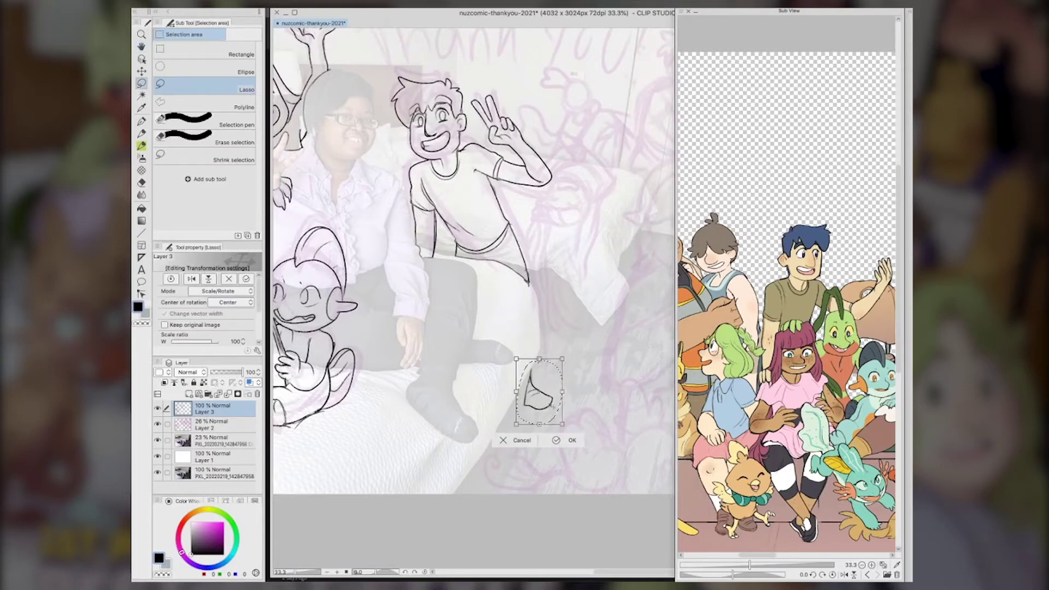
key("Return")
key("e")
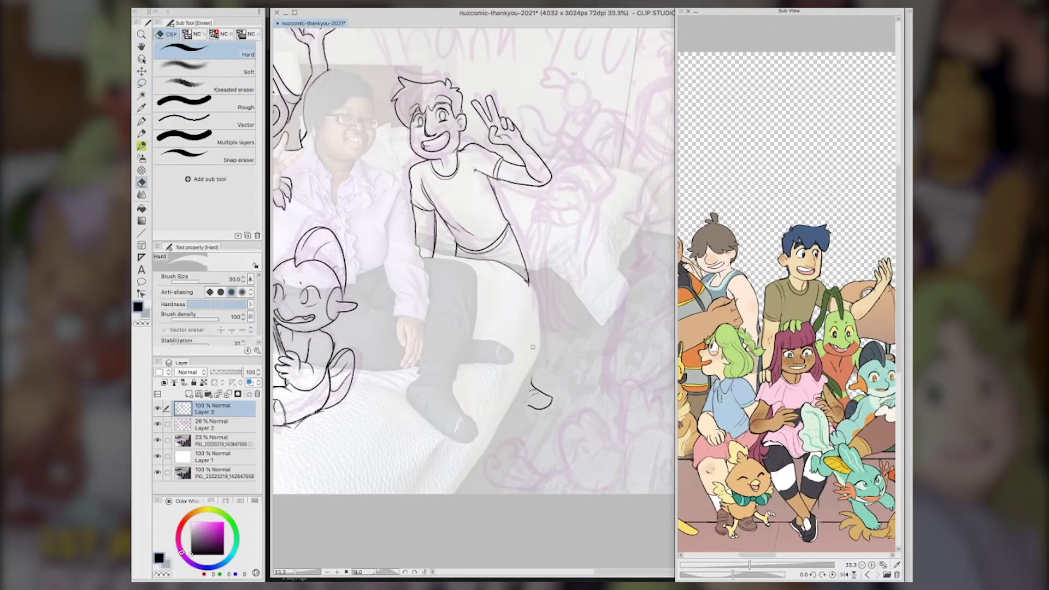
key("h")
mouse_move(467, 290)
left_mouse_down()
mouse_move(467, 361)
mouse_move(642, 432)
mouse_move(594, 385)
mouse_move(612, 400)
mouse_move(641, 398)
left_mouse_up()
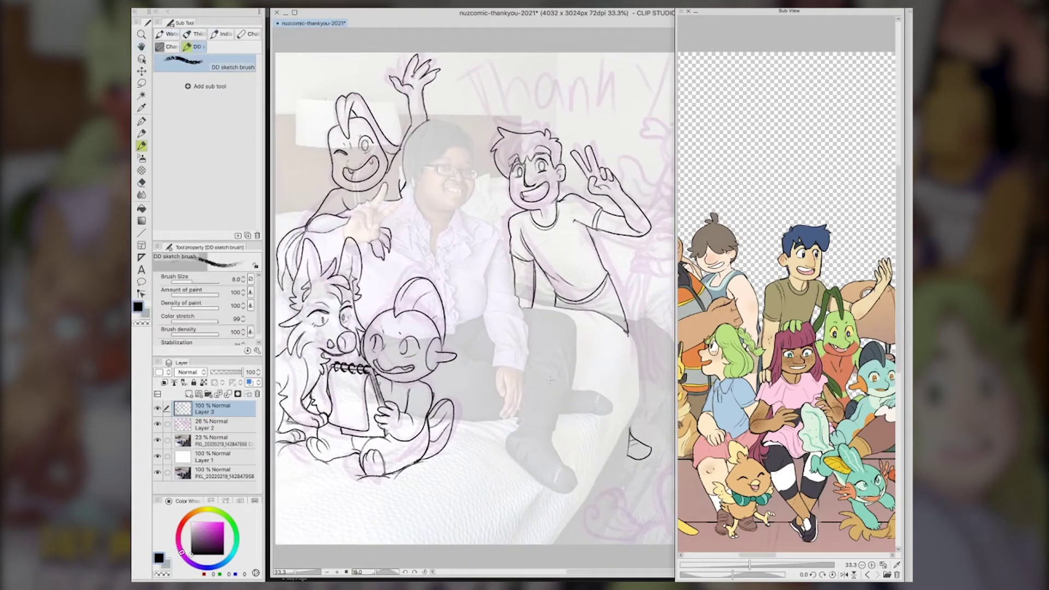
key("ctrl+s")
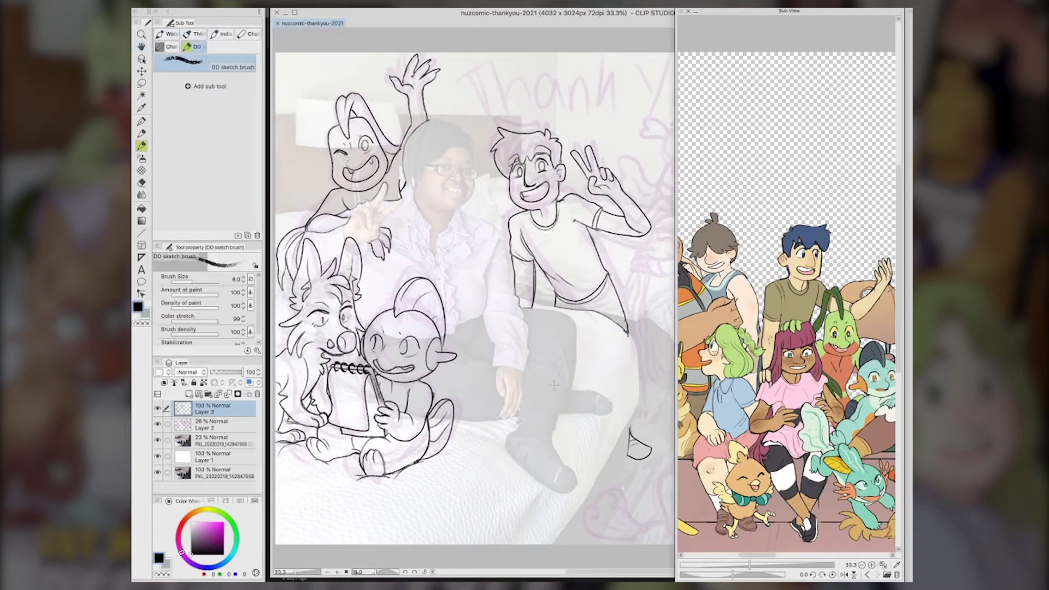
Adjust the lamp figure's head with a lasso transform and redraw the neck lines joining it to the body
key("m")
mouse_move(389, 123)
left_mouse_down()
mouse_move(400, 140)
mouse_move(389, 174)
mouse_move(344, 188)
mouse_move(394, 122)
mouse_move(383, 134)
left_mouse_up()
key("ctrl+t")
key("Return")
key("ctrl+d")
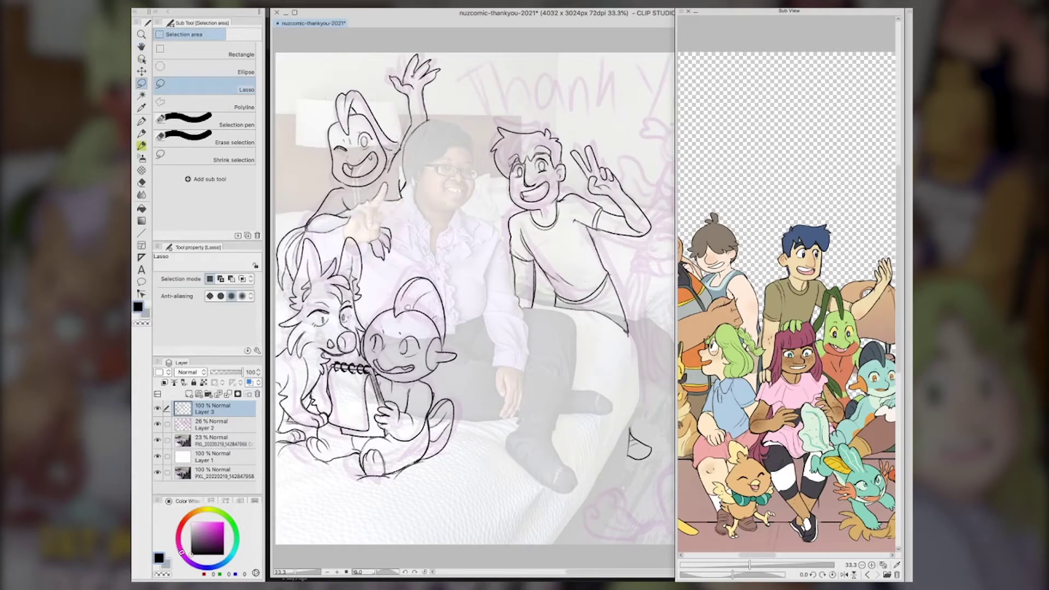
key("b")
left_click_drag(360, 185, 363, 196)
left_click_drag(351, 186, 329, 195)
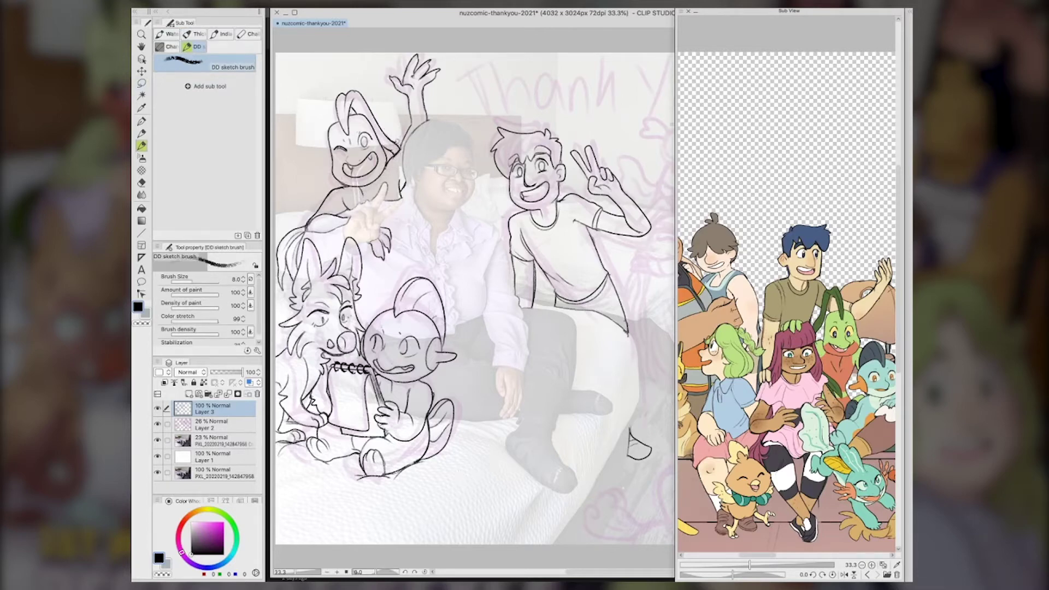
Rotate the canvas and draw the rounded head and front hair of the long-haired figure beside the boy's elbow
key("space")
mouse_move(474, 347)
left_mouse_down()
mouse_move(432, 327)
mouse_move(336, 338)
left_mouse_up()
left_click_drag(634, 287, 528, 374)
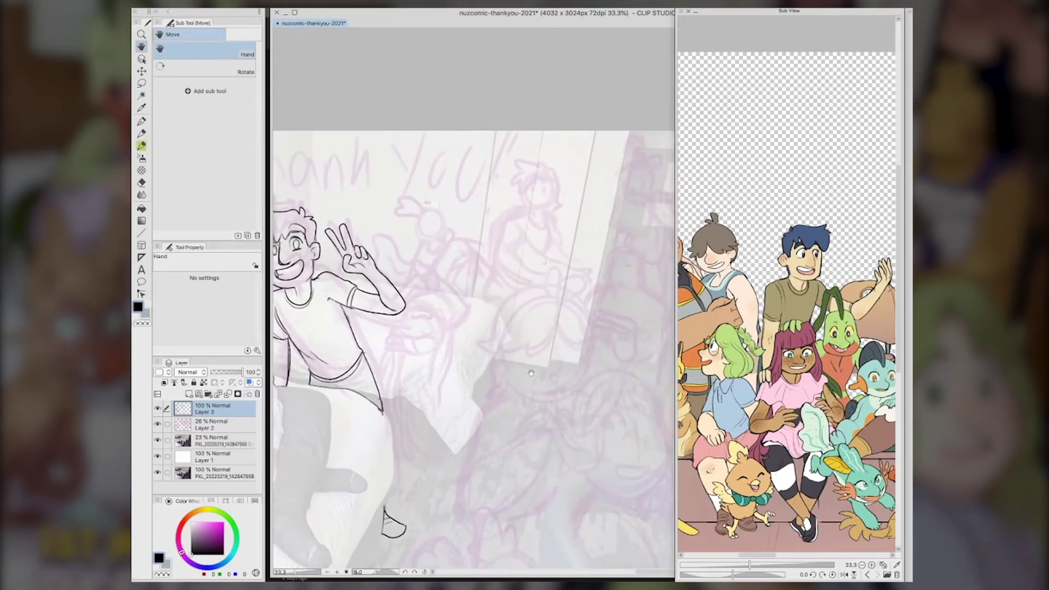
key("Tab")
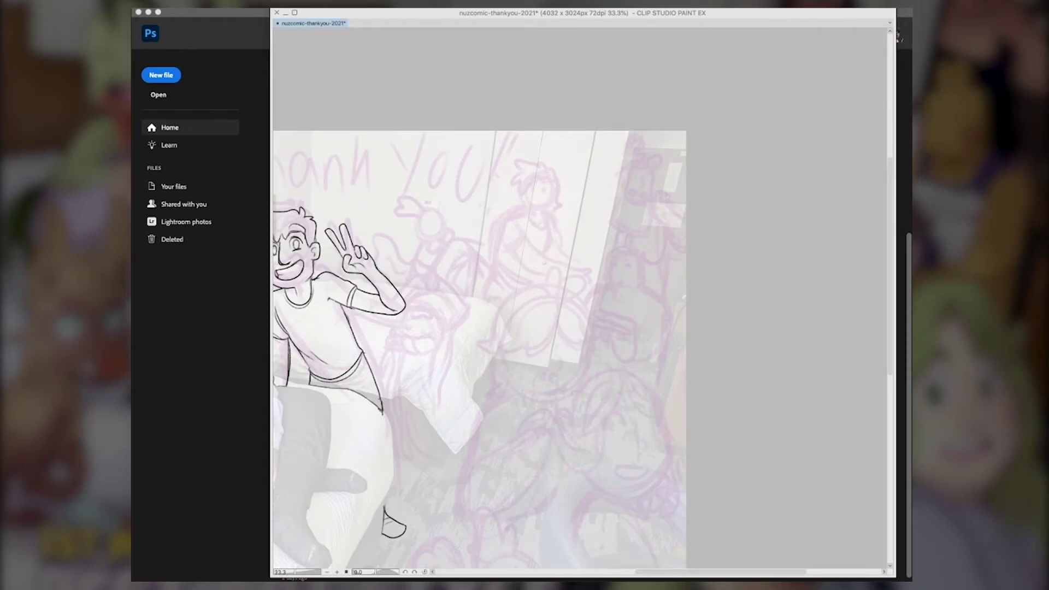
key("Tab")
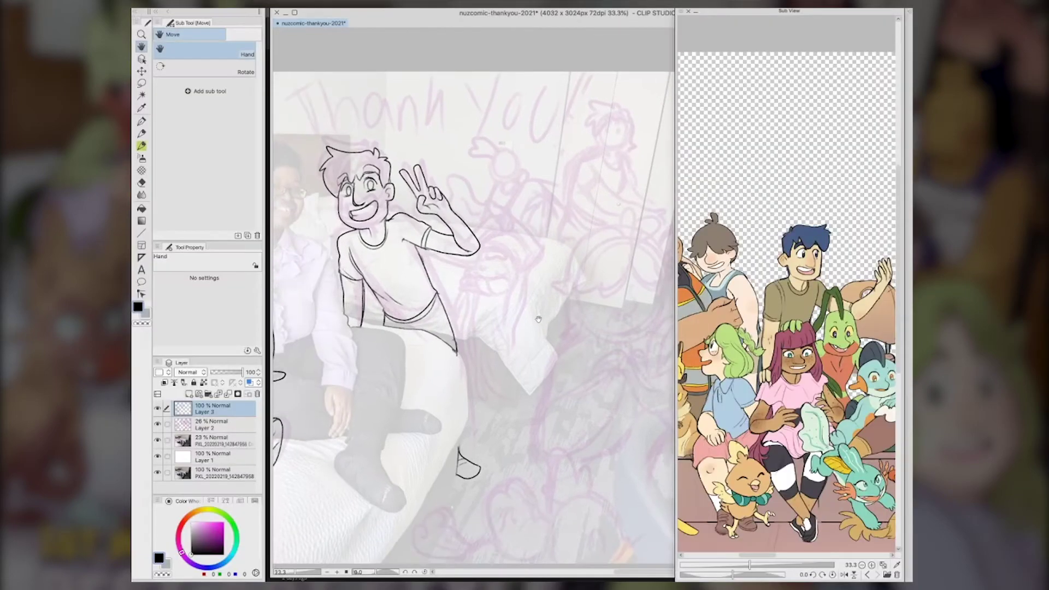
left_click_drag(377, 573, 348, 573)
left_click_drag(571, 349, 383, 391)
left_click_drag(581, 321, 581, 286)
mouse_move(463, 315)
left_mouse_down()
mouse_move(485, 301)
mouse_move(493, 321)
mouse_move(499, 303)
left_mouse_up()
left_click_drag(487, 323, 507, 305)
left_click_drag(507, 306, 505, 327)
mouse_move(465, 310)
left_mouse_down()
mouse_move(458, 318)
mouse_move(454, 295)
mouse_move(450, 327)
mouse_move(468, 358)
mouse_move(451, 327)
mouse_move(508, 319)
left_mouse_up()
Tilt the canvas the other way and draw long locks flowing down the far side of the long-haired figure's head
left_click_drag(354, 573, 375, 572)
left_click_drag(624, 393, 447, 422)
left_click_drag(547, 277, 551, 395)
left_click_drag(548, 339, 552, 383)
left_click_drag(529, 315, 537, 350)
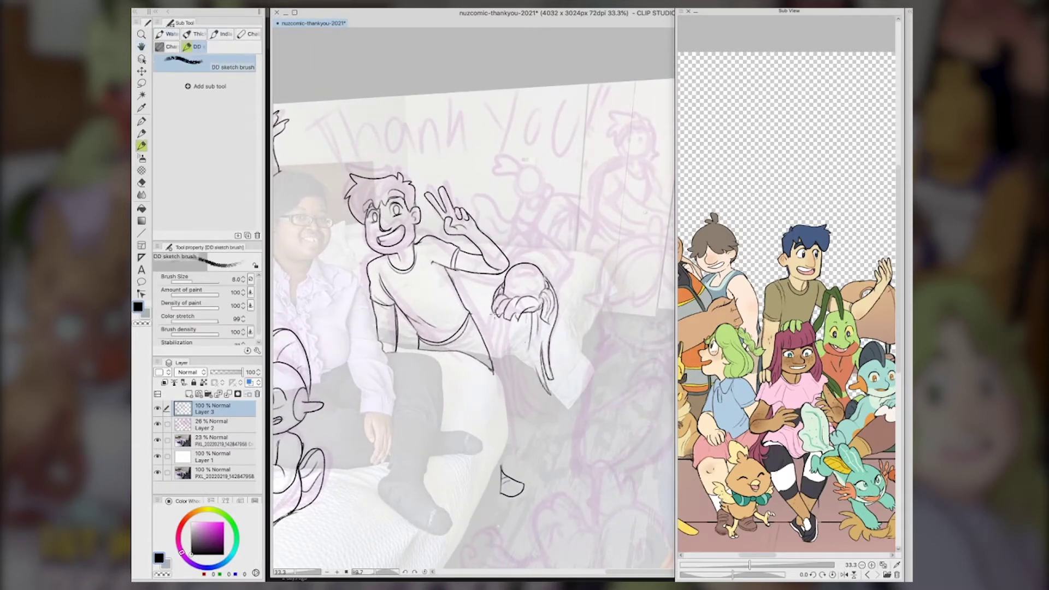
Fill in the long-haired figure's remaining strands down to pointed tips, and rotate the canvas view back
mouse_move(495, 312)
left_mouse_down()
mouse_move(490, 364)
mouse_move(506, 386)
left_mouse_up()
mouse_move(502, 344)
left_mouse_down()
mouse_move(520, 409)
mouse_move(541, 427)
left_mouse_up()
mouse_move(528, 357)
left_mouse_down()
mouse_move(549, 431)
mouse_move(536, 426)
mouse_move(547, 406)
mouse_move(528, 406)
left_mouse_up()
left_click_drag(496, 360, 500, 380)
mouse_move(498, 355)
left_mouse_down()
mouse_move(516, 403)
mouse_move(511, 392)
left_mouse_up()
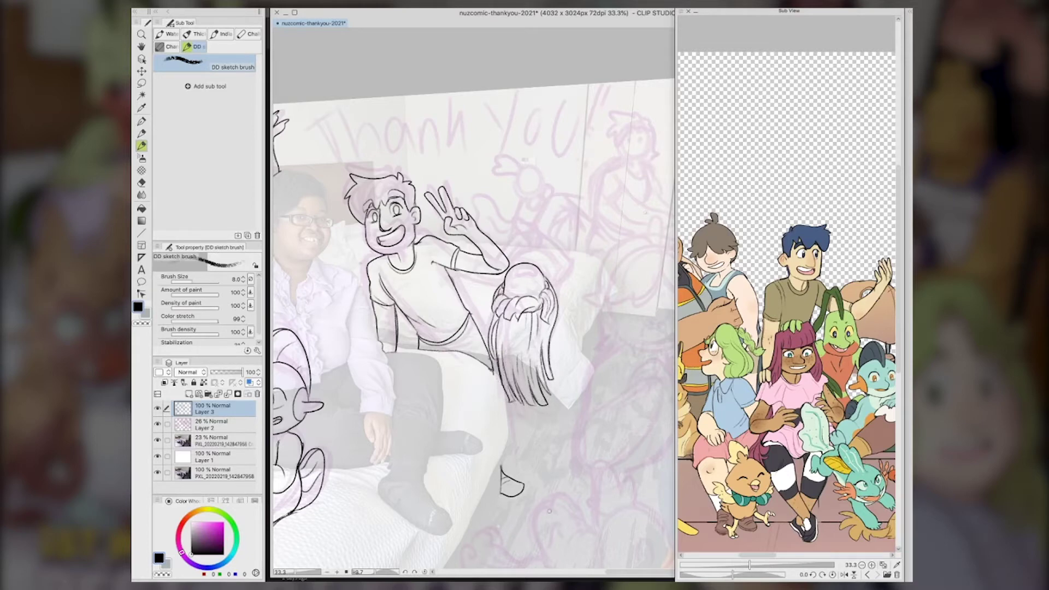
left_click_drag(373, 572, 375, 566)
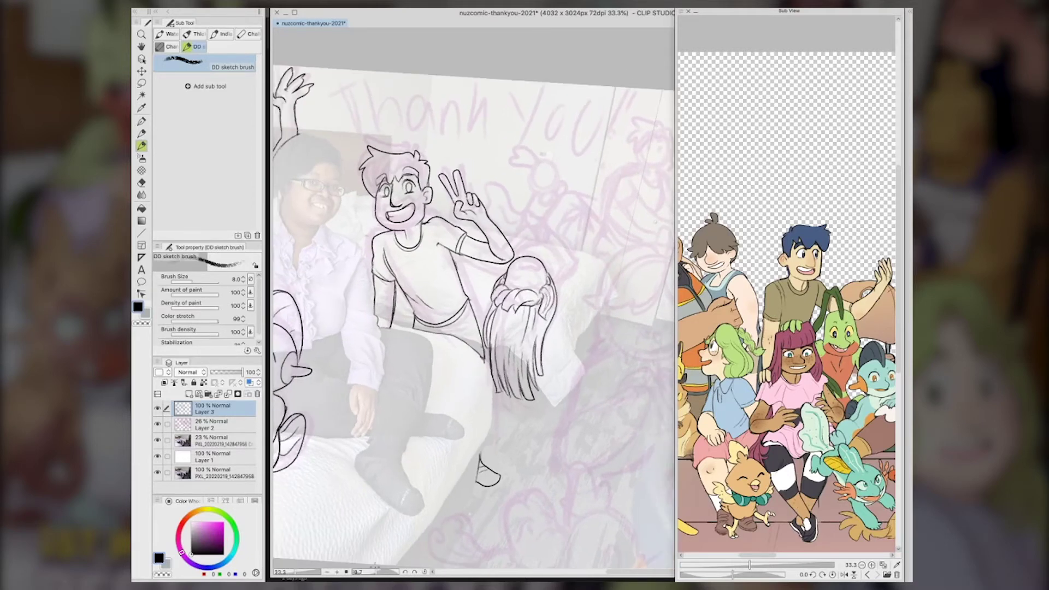
Straighten the canvas view and draw the ruffled neckline and raised arms above the upside-down long-haired figure's head
left_click(425, 572)
key("b")
key("b")
key("b")
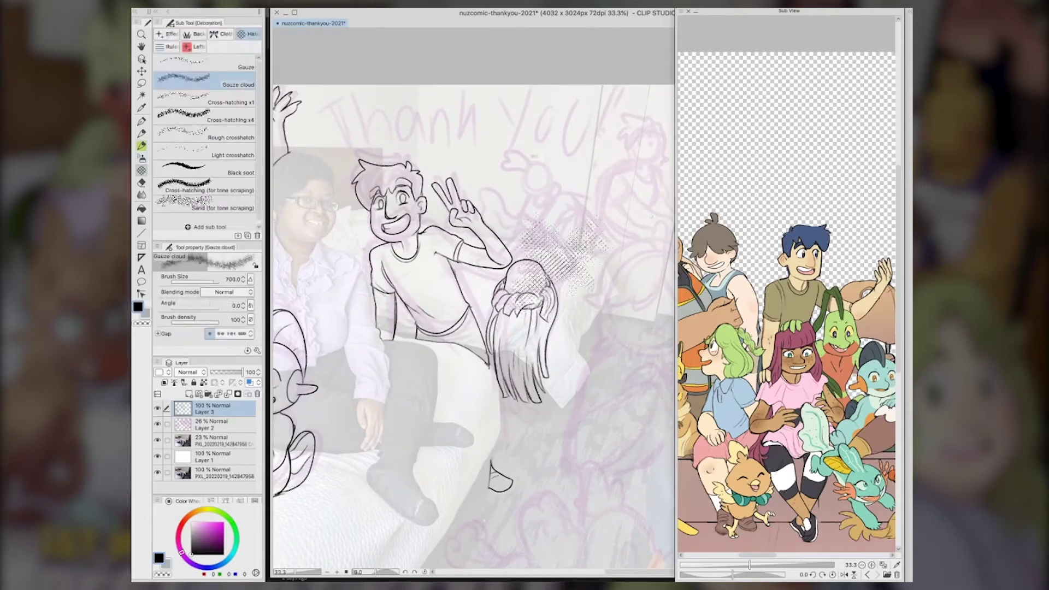
mouse_move(515, 255)
left_mouse_down()
mouse_move(531, 249)
mouse_move(568, 276)
mouse_move(563, 289)
left_mouse_up()
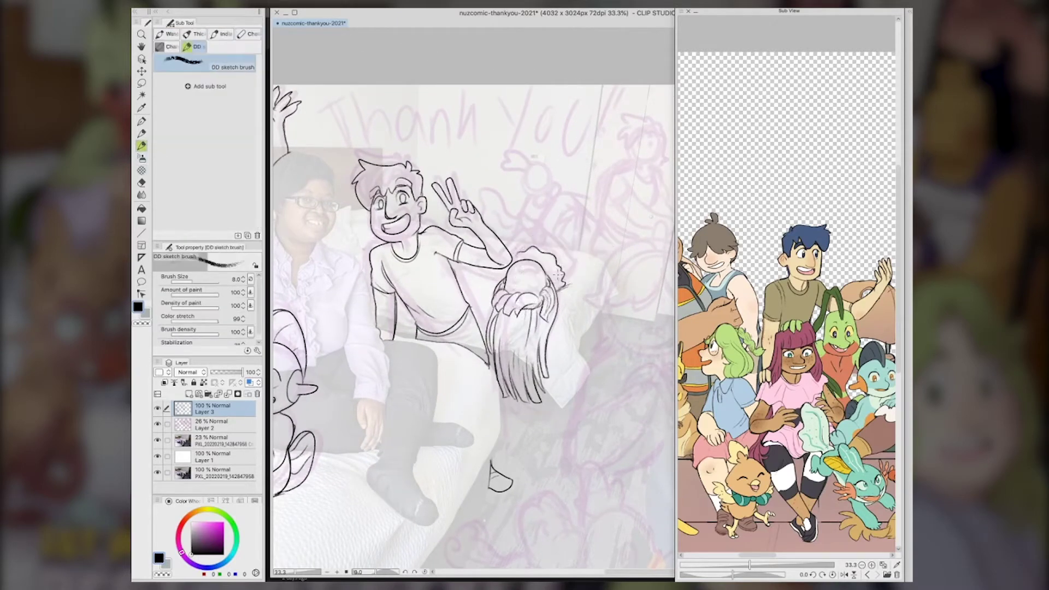
mouse_move(534, 251)
left_mouse_down()
mouse_move(553, 245)
mouse_move(519, 241)
left_mouse_up()
mouse_move(566, 275)
left_mouse_down()
mouse_move(574, 259)
mouse_move(532, 207)
mouse_move(539, 226)
mouse_move(525, 227)
mouse_move(534, 222)
mouse_move(527, 214)
mouse_move(543, 240)
left_mouse_up()
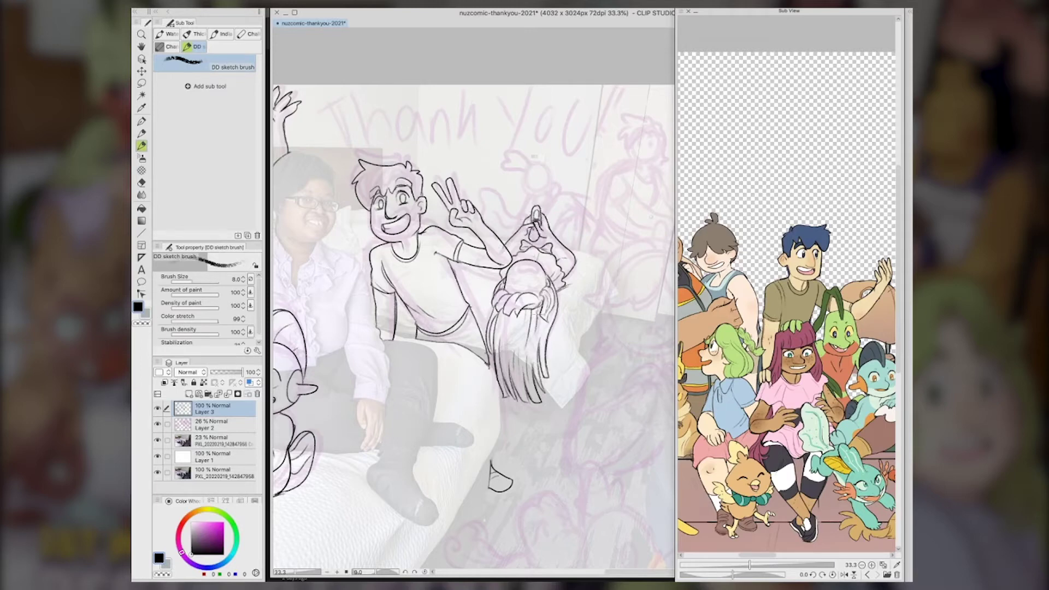
Undo the last arm strokes and redraw the upside-down figure's clasped hands, forearms and ruffled sleeves
key("super+z")
key("super+z")
key("super+z")
key("super+z")
key("super+z")
mouse_move(531, 230)
left_mouse_down()
mouse_move(536, 240)
mouse_move(544, 226)
left_mouse_up()
mouse_move(534, 212)
left_mouse_down()
mouse_move(539, 244)
mouse_move(512, 257)
left_mouse_up()
left_click_drag(508, 268, 488, 279)
left_click_drag(547, 225, 573, 250)
left_click_drag(564, 238, 570, 250)
left_click_drag(574, 242, 576, 254)
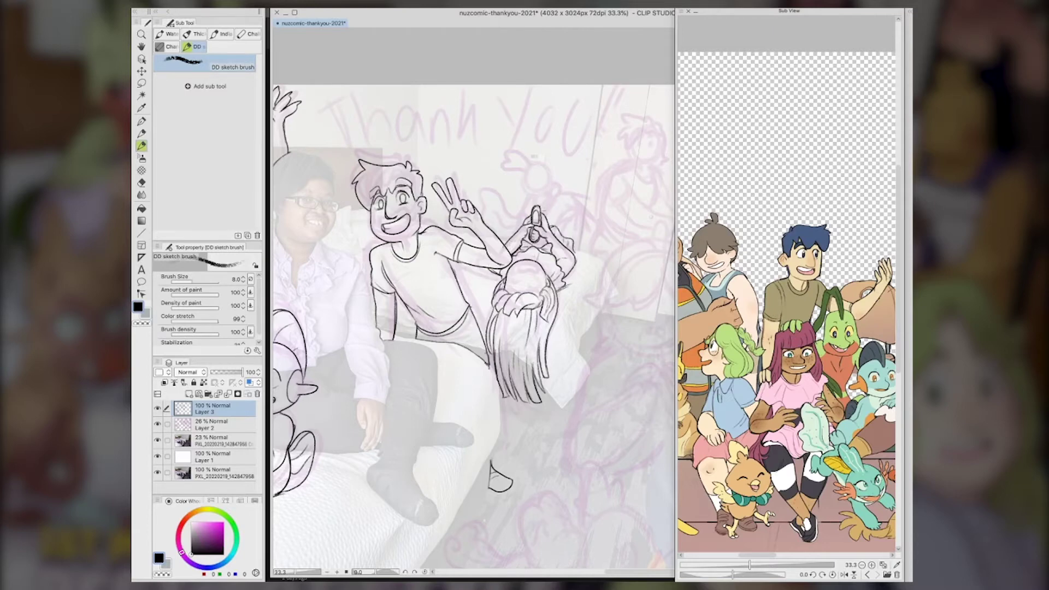
Draw the upside-down figure's arched body and outstretched leg, reworking the foot at its end
mouse_move(537, 214)
left_mouse_down()
mouse_move(578, 195)
mouse_move(560, 229)
mouse_move(585, 253)
left_mouse_up()
left_click_drag(571, 193, 611, 236)
mouse_move(591, 203)
left_mouse_down()
mouse_move(610, 232)
mouse_move(575, 207)
left_mouse_up()
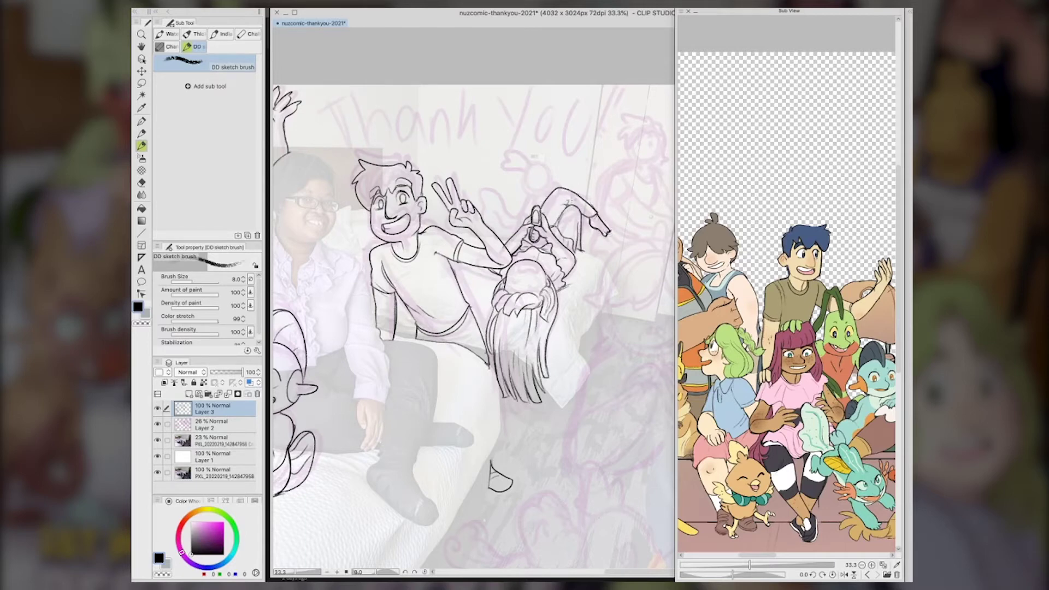
key("super+z")
key("super+z")
key("super+z")
key("super+z")
key("super+z")
mouse_move(587, 223)
left_mouse_down()
mouse_move(609, 205)
mouse_move(613, 215)
left_mouse_up()
left_click_drag(605, 221, 614, 211)
Draw the small smiling gilled creature with its head fin and curled tail above the clasped hands, and save the drawing
mouse_move(530, 167)
left_mouse_down()
mouse_move(544, 163)
mouse_move(508, 146)
mouse_move(526, 191)
mouse_move(569, 183)
mouse_move(552, 197)
mouse_move(564, 185)
mouse_move(555, 174)
mouse_move(549, 192)
mouse_move(574, 169)
mouse_move(520, 188)
mouse_move(524, 202)
mouse_move(529, 192)
mouse_move(515, 227)
left_mouse_up()
key("ctrl+z")
mouse_move(541, 188)
left_mouse_down()
mouse_move(549, 194)
mouse_move(550, 170)
mouse_move(546, 186)
mouse_move(538, 170)
left_mouse_up()
mouse_move(518, 217)
left_mouse_down()
mouse_move(513, 235)
mouse_move(499, 229)
left_mouse_up()
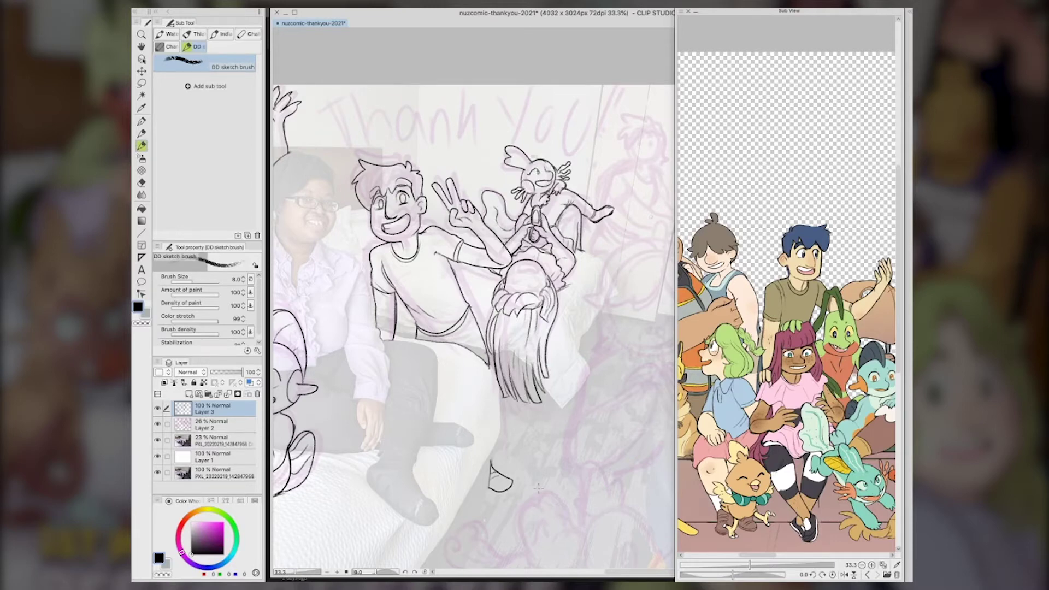
left_click_drag(534, 170, 539, 166)
key("space")
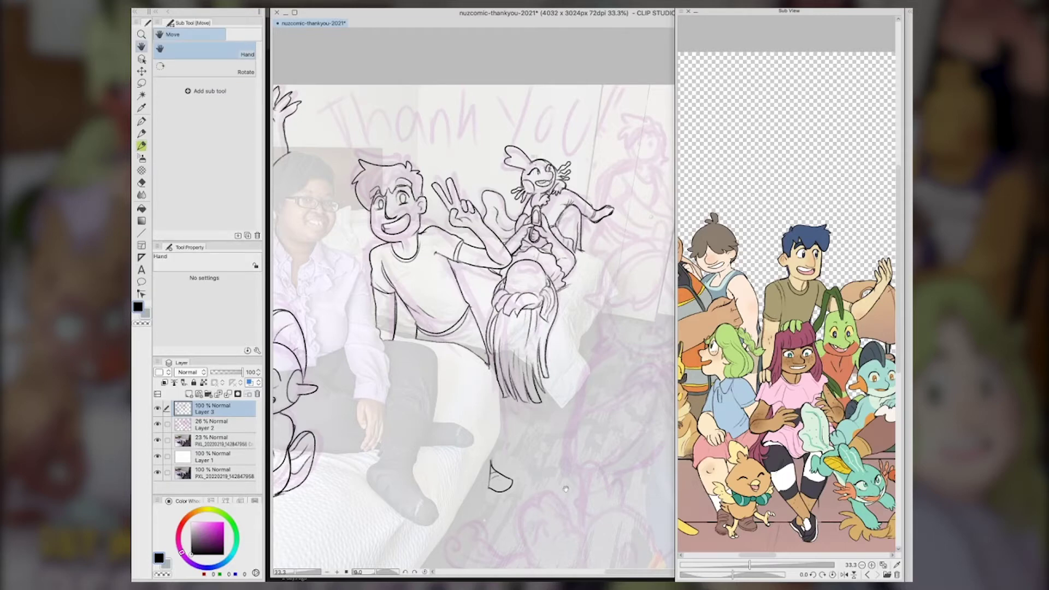
mouse_move(584, 457)
left_mouse_down()
mouse_move(687, 385)
mouse_move(798, 426)
mouse_move(421, 470)
mouse_move(606, 416)
mouse_move(653, 485)
left_mouse_up()
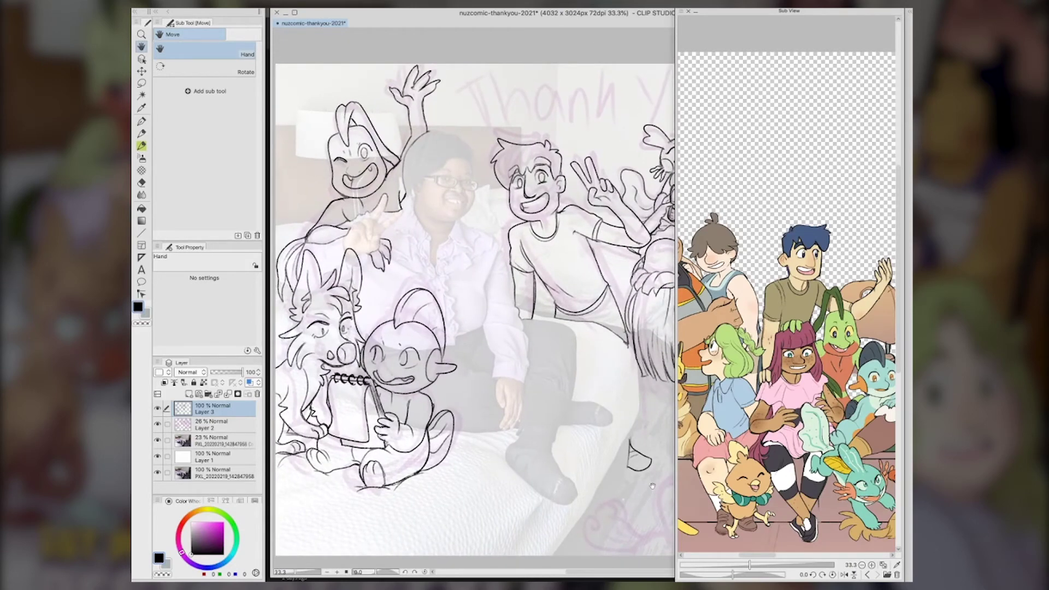
key("ctrl+s")
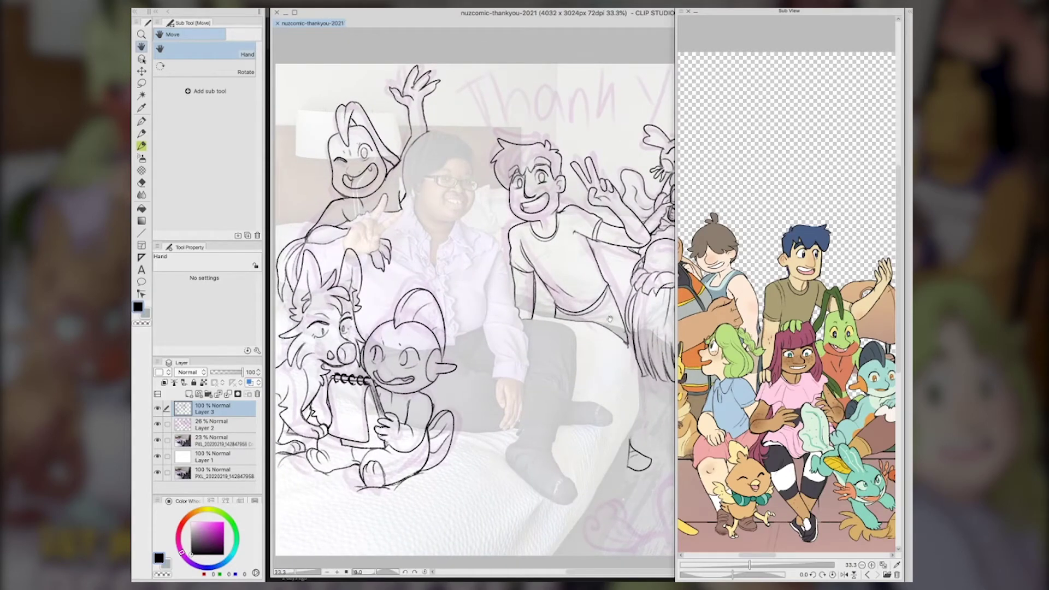
Draw the eyes and brows on the upside-down long-haired figure's face
left_click_drag(611, 318, 468, 364)
mouse_move(523, 315)
left_mouse_down()
mouse_move(541, 312)
mouse_move(518, 316)
left_mouse_up()
left_click_drag(502, 315, 534, 309)
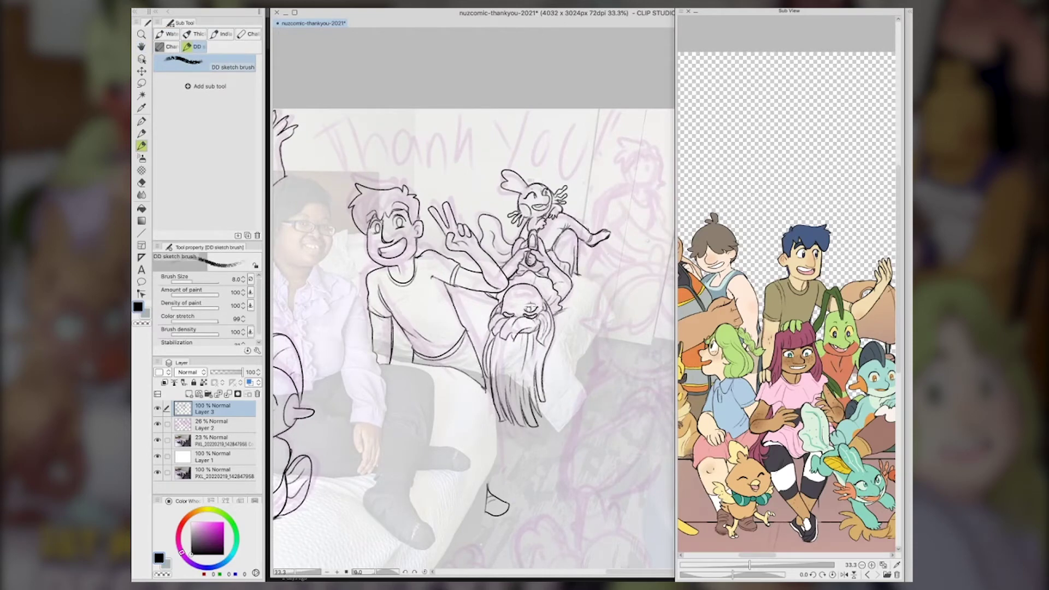
scroll(516, 361, "down", 3)
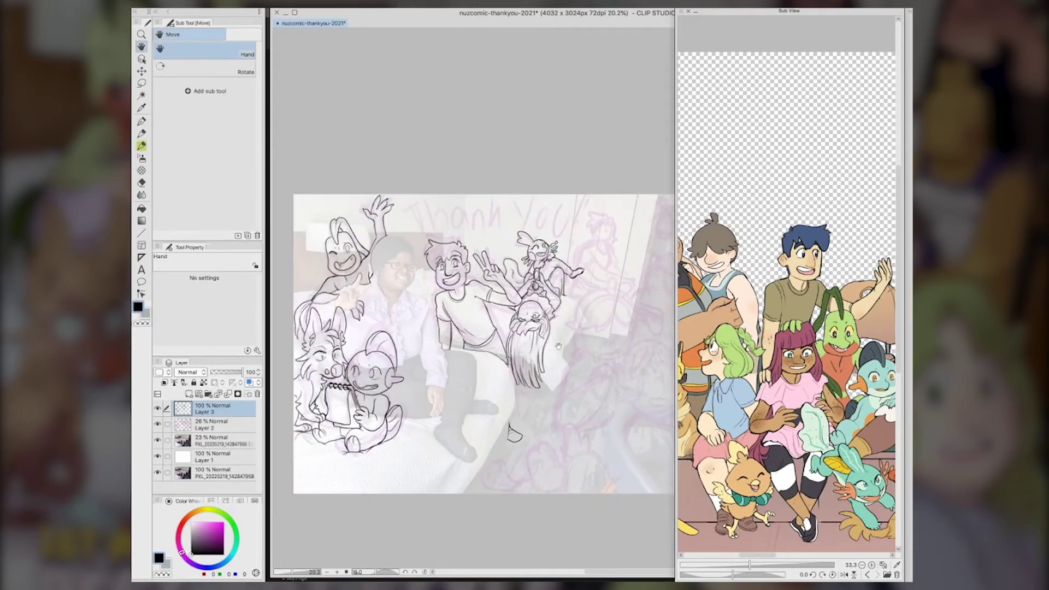
left_click_drag(561, 342, 541, 344)
scroll(542, 344, "up", 3)
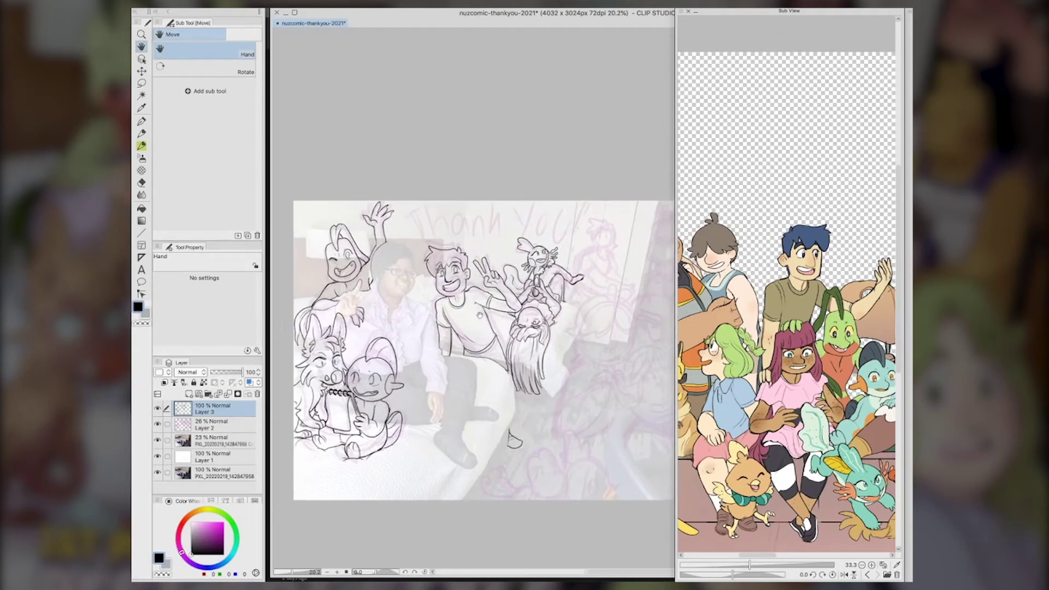
scroll(524, 317, "up", 1)
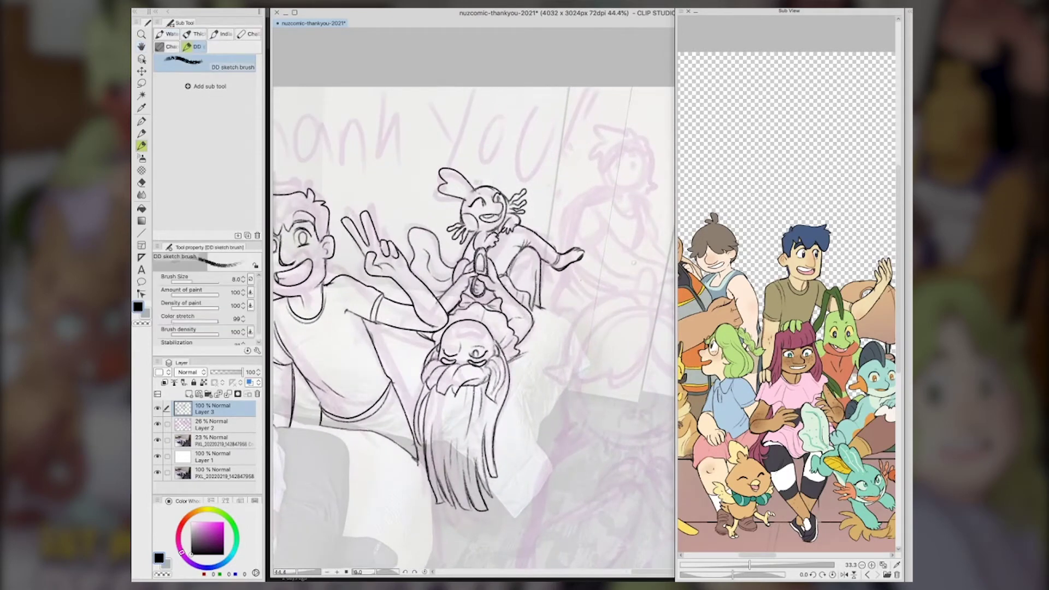
Rework the upside-down figure's facial features and adjust them with a lasso transform
mouse_move(445, 359)
left_mouse_down()
mouse_move(459, 349)
mouse_move(490, 354)
mouse_move(458, 339)
mouse_move(482, 330)
left_mouse_up()
key("super+z")
key("m")
left_click_drag(449, 343, 478, 350)
key("super+t")
key("Return")
Examine the whole composition and the sketched figures that still lack line art
scroll(476, 347, "down", 5)
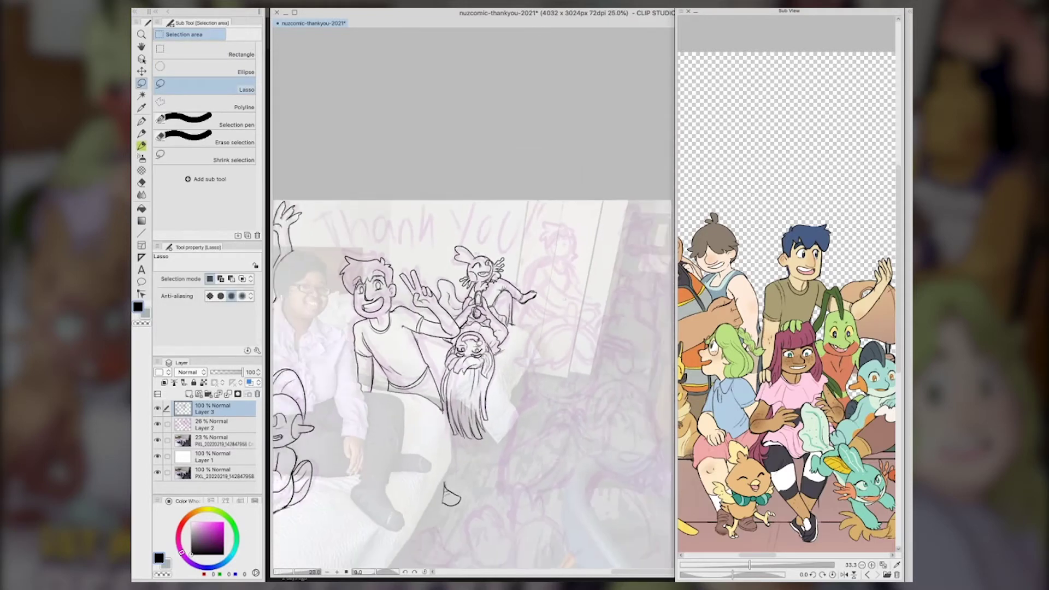
key("space")
mouse_move(457, 391)
left_mouse_down()
mouse_move(545, 391)
mouse_move(471, 393)
left_mouse_up()
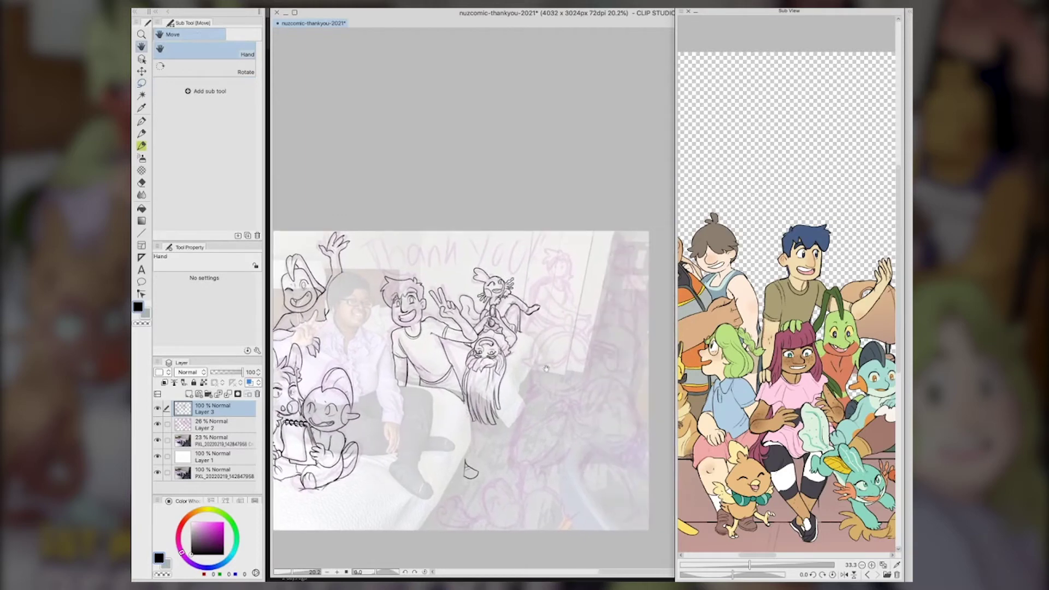
scroll(534, 355, "up", 2)
left_click_drag(523, 360, 504, 339)
scroll(563, 359, "down", 3)
scroll(574, 354, "up", 1)
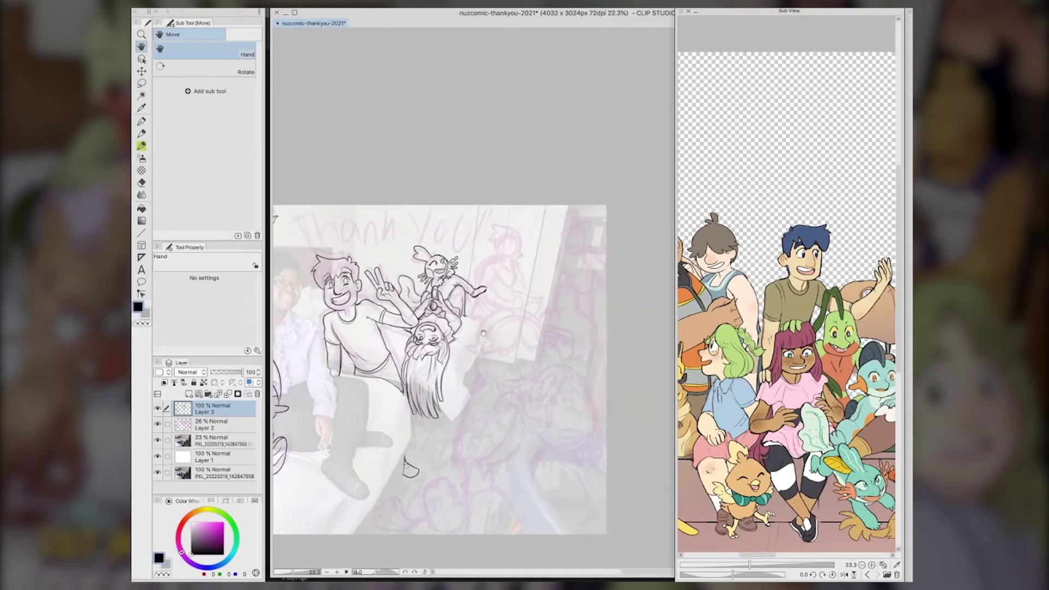
scroll(504, 338, "up", 1)
scroll(504, 339, "up", 2)
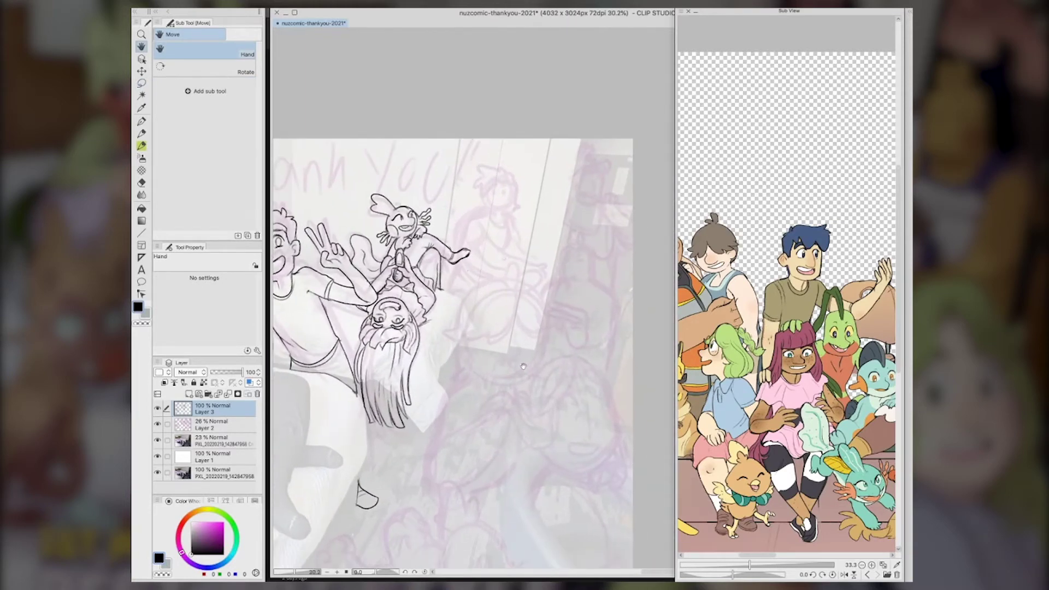
Outline the parted wavy hair and face-framing locks of the woman in the picture's lower right corner with the DD sketch brush
key("b")
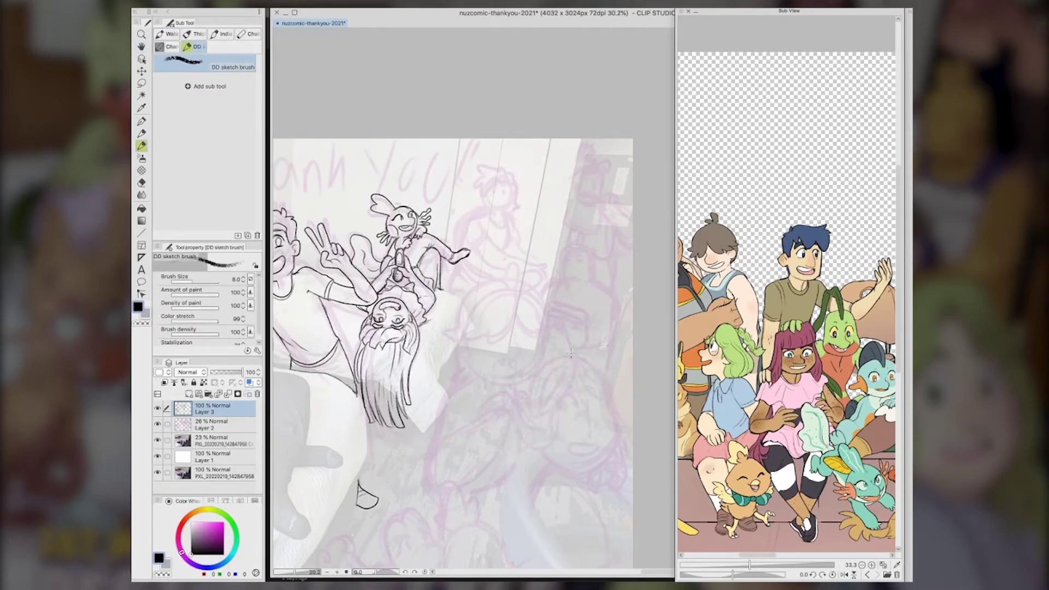
mouse_move(571, 352)
left_mouse_down()
mouse_move(531, 386)
mouse_move(580, 376)
mouse_move(539, 413)
mouse_move(548, 371)
mouse_move(539, 412)
left_mouse_up()
left_click_drag(580, 371, 615, 395)
mouse_move(571, 351)
left_mouse_down()
mouse_move(603, 374)
mouse_move(619, 434)
left_mouse_up()
mouse_move(610, 396)
left_mouse_down()
mouse_move(627, 454)
mouse_move(616, 500)
mouse_move(596, 490)
left_mouse_up()
left_click_drag(623, 442, 632, 504)
mouse_move(616, 420)
left_mouse_down()
mouse_move(612, 453)
mouse_move(554, 465)
mouse_move(607, 496)
left_mouse_up()
left_click_drag(560, 468, 531, 497)
Draw the wavy-haired woman's shoulder and arm lines, redoing the strokes that miss the sketch
left_click_drag(596, 491, 573, 555)
left_click_drag(574, 553, 600, 535)
key("ctrl+z")
key("ctrl+z")
mouse_move(578, 491)
left_mouse_down()
mouse_move(600, 533)
mouse_move(570, 556)
left_mouse_up()
left_click_drag(601, 533, 632, 552)
mouse_move(607, 557)
left_mouse_down()
mouse_move(633, 524)
mouse_move(624, 531)
left_mouse_up()
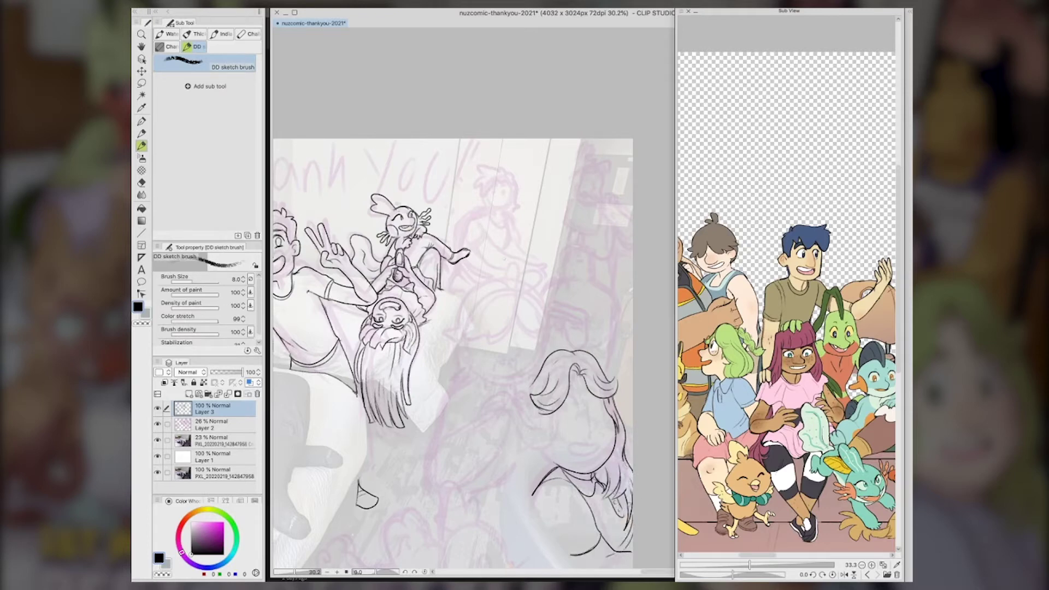
Add the flicked-out curls and jawline of the wavy-haired woman and complete the outline of her arm along the picture's lower edge
left_click_drag(627, 472, 624, 490)
mouse_move(551, 420)
left_mouse_down()
mouse_move(548, 465)
mouse_move(517, 431)
left_mouse_up()
mouse_move(534, 434)
left_mouse_down()
mouse_move(555, 447)
mouse_move(539, 453)
mouse_move(534, 485)
mouse_move(542, 475)
left_mouse_up()
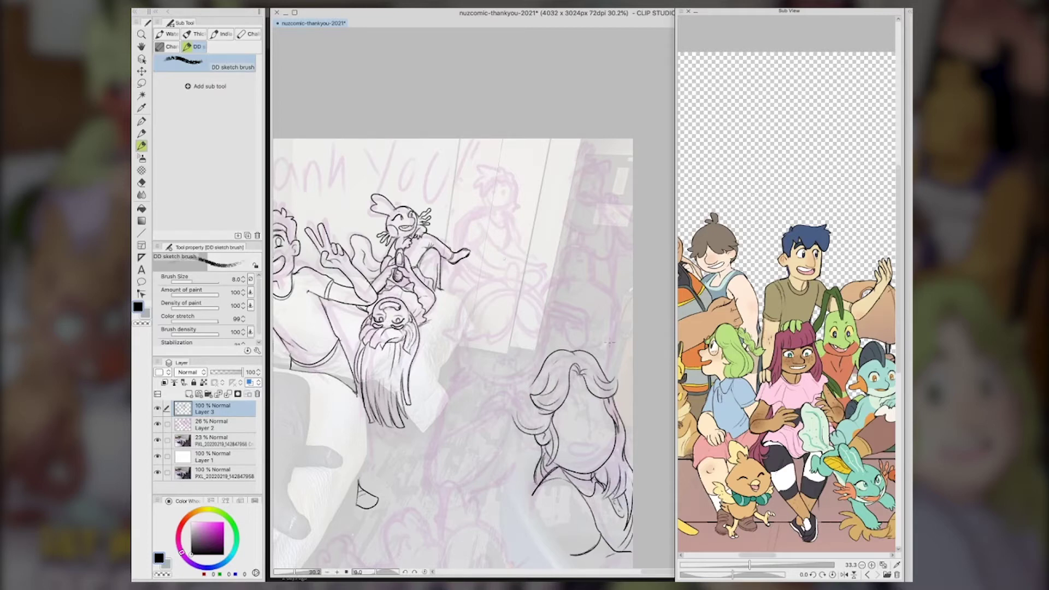
mouse_move(571, 387)
left_mouse_down()
mouse_move(576, 400)
mouse_move(573, 354)
left_mouse_up()
key("ctrl+z")
mouse_move(535, 387)
left_mouse_down()
mouse_move(573, 353)
mouse_move(603, 370)
mouse_move(558, 351)
mouse_move(540, 373)
left_mouse_up()
left_click_drag(533, 496, 572, 558)
scroll(620, 498, "down", 3)
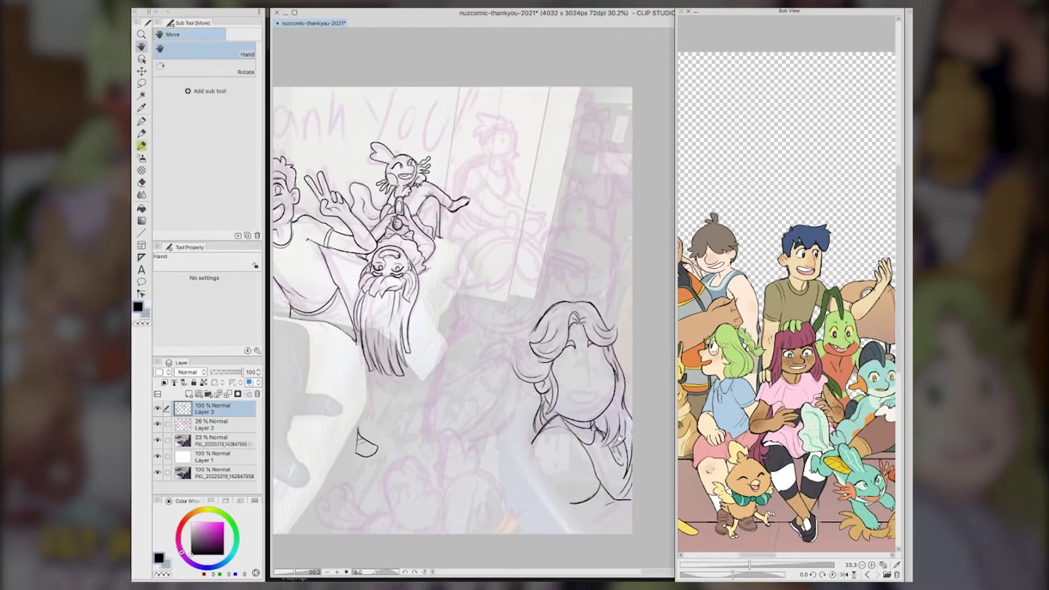
mouse_move(541, 466)
left_mouse_down()
mouse_move(592, 530)
mouse_move(631, 526)
left_mouse_up()
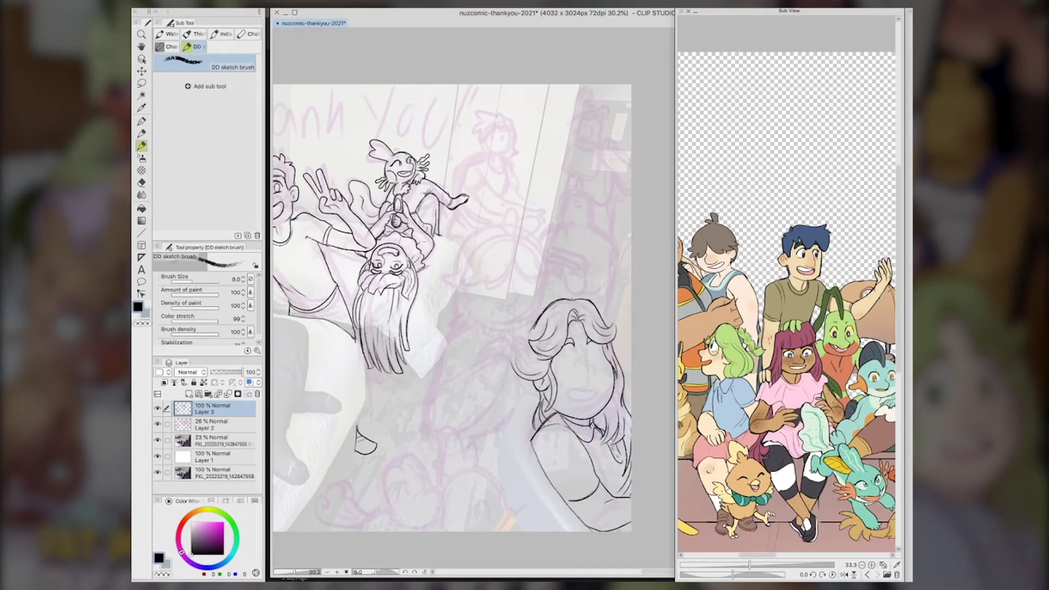
Refine the wavy-haired woman's chin line and side strands, and save the drawing
left_click_drag(540, 392, 525, 425)
key("super+z")
mouse_move(593, 417)
left_mouse_down()
mouse_move(596, 428)
mouse_move(567, 428)
left_mouse_up()
left_click_drag(616, 346, 624, 389)
key("super+s")
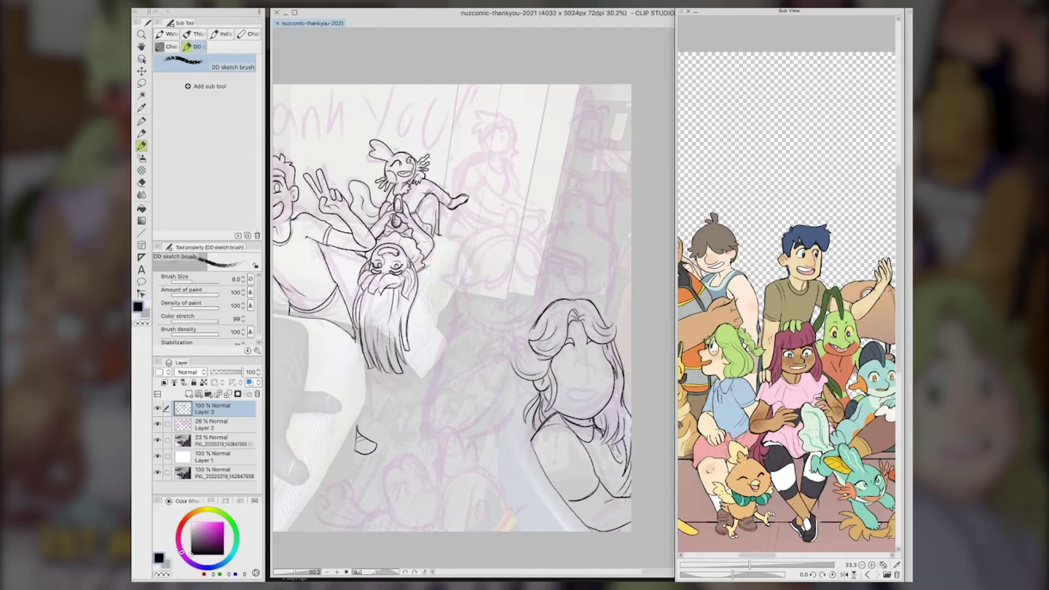
Draw the wavy-haired woman's nose, smiling mouth and round eyes
mouse_move(565, 347)
left_mouse_down()
mouse_move(576, 346)
mouse_move(594, 385)
mouse_move(583, 384)
left_mouse_up()
left_click_drag(598, 389, 569, 391)
left_click_drag(569, 393, 596, 393)
mouse_move(612, 405)
left_mouse_down()
mouse_move(604, 420)
mouse_move(627, 429)
left_mouse_up()
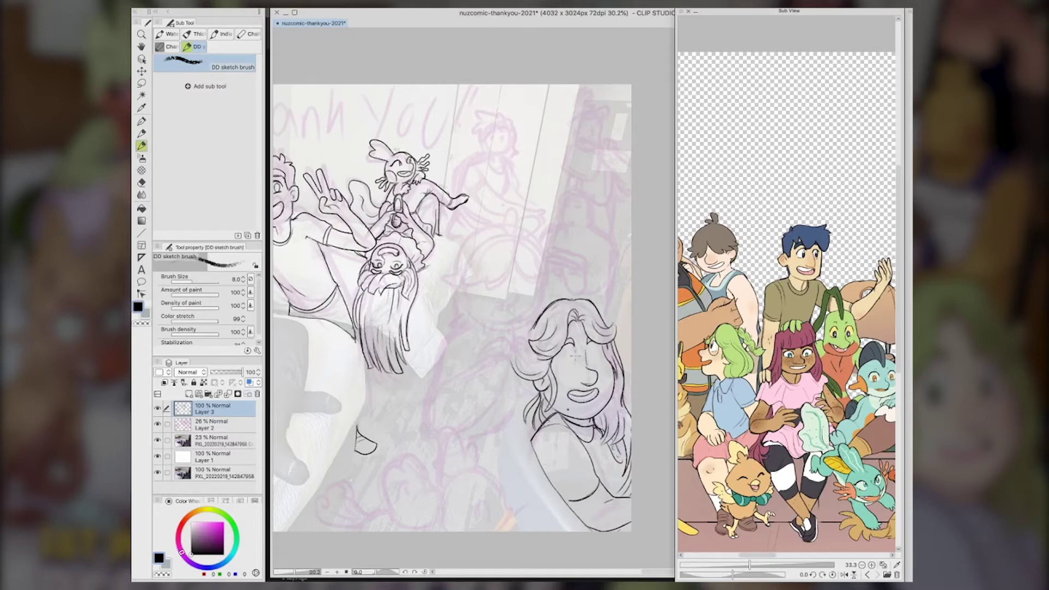
mouse_move(571, 350)
left_mouse_down()
mouse_move(558, 359)
mouse_move(574, 372)
mouse_move(604, 345)
mouse_move(592, 368)
left_mouse_up()
Draw the round-lensed glasses and the small hand holding them beside the wavy-haired woman's arm
mouse_move(484, 535)
left_mouse_down()
mouse_move(529, 498)
mouse_move(528, 510)
mouse_move(510, 528)
mouse_move(512, 488)
left_mouse_up()
mouse_move(505, 462)
left_mouse_down()
mouse_move(547, 469)
mouse_move(500, 490)
mouse_move(526, 494)
mouse_move(544, 530)
mouse_move(520, 530)
mouse_move(548, 525)
mouse_move(540, 533)
left_mouse_up()
key("ctrl+z")
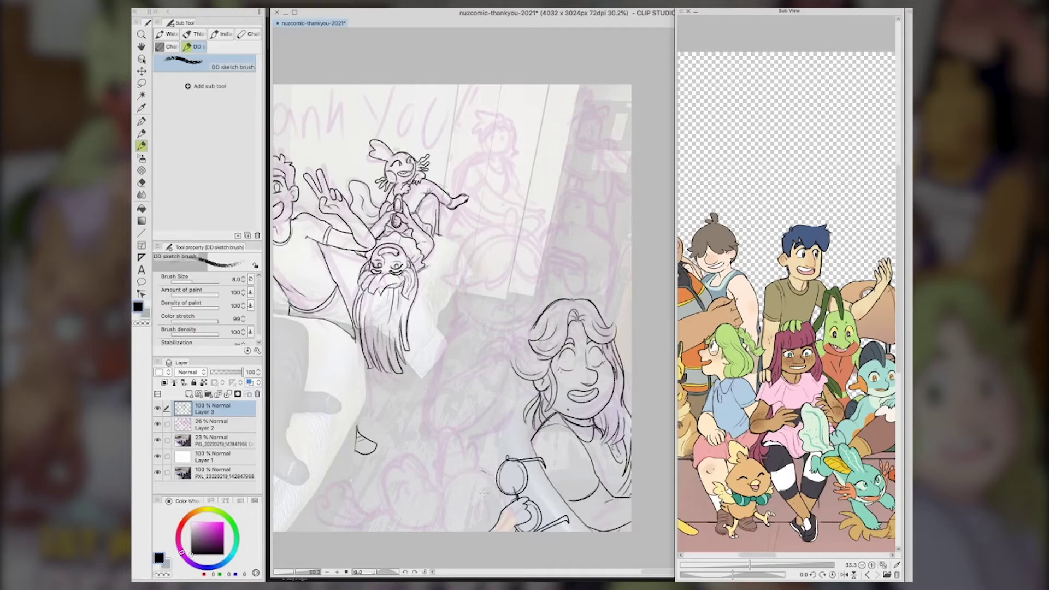
Draw the chick beside the glasses with its feathered crest, fluffy cheeks, beak and eyes
mouse_move(485, 496)
left_mouse_down()
mouse_move(496, 513)
mouse_move(482, 514)
left_mouse_up()
left_click_drag(482, 512, 496, 520)
key("ctrl+z")
mouse_move(468, 472)
left_mouse_down()
mouse_move(470, 455)
mouse_move(450, 485)
mouse_move(474, 531)
mouse_move(499, 521)
left_mouse_up()
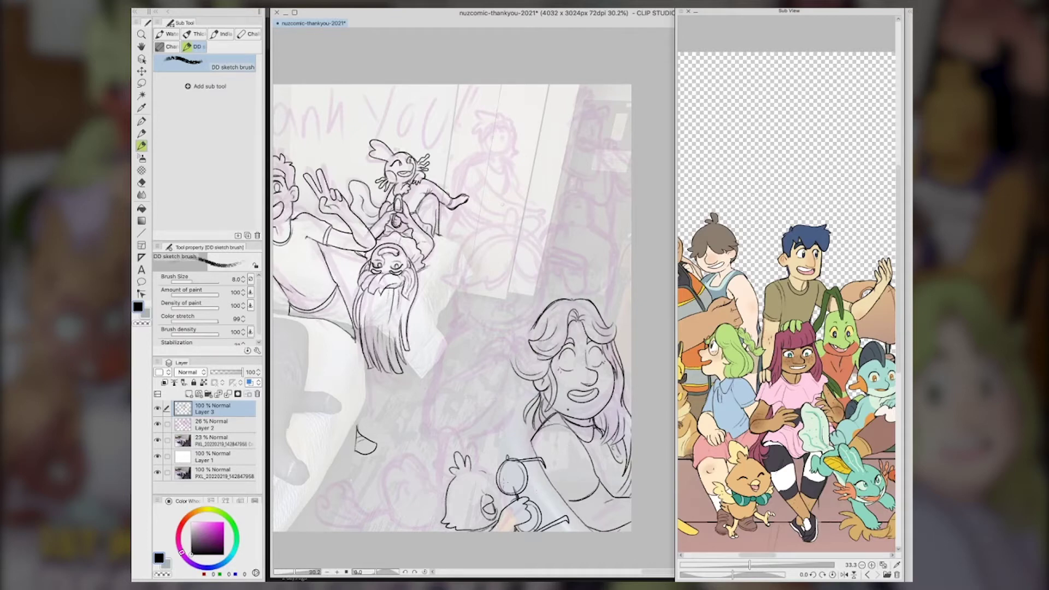
mouse_move(469, 472)
left_mouse_down()
mouse_move(497, 469)
mouse_move(510, 508)
left_mouse_up()
mouse_move(477, 470)
left_mouse_down()
mouse_move(460, 440)
mouse_move(431, 464)
mouse_move(451, 481)
left_mouse_up()
left_click_drag(512, 507, 481, 531)
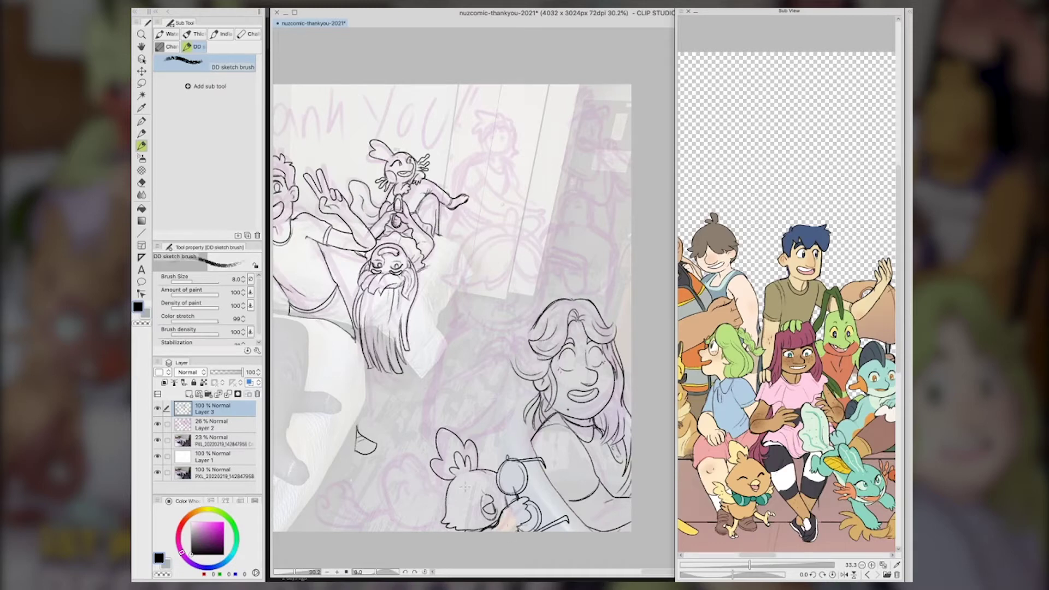
mouse_move(475, 496)
left_mouse_down()
mouse_move(460, 493)
mouse_move(458, 505)
mouse_move(488, 482)
mouse_move(480, 523)
mouse_move(498, 489)
mouse_move(487, 485)
left_mouse_up()
Shrink the chick's lassoed beak with a scale transform and add detail to the wavy-haired woman's eyes
key("m")
key("ctrl+t")
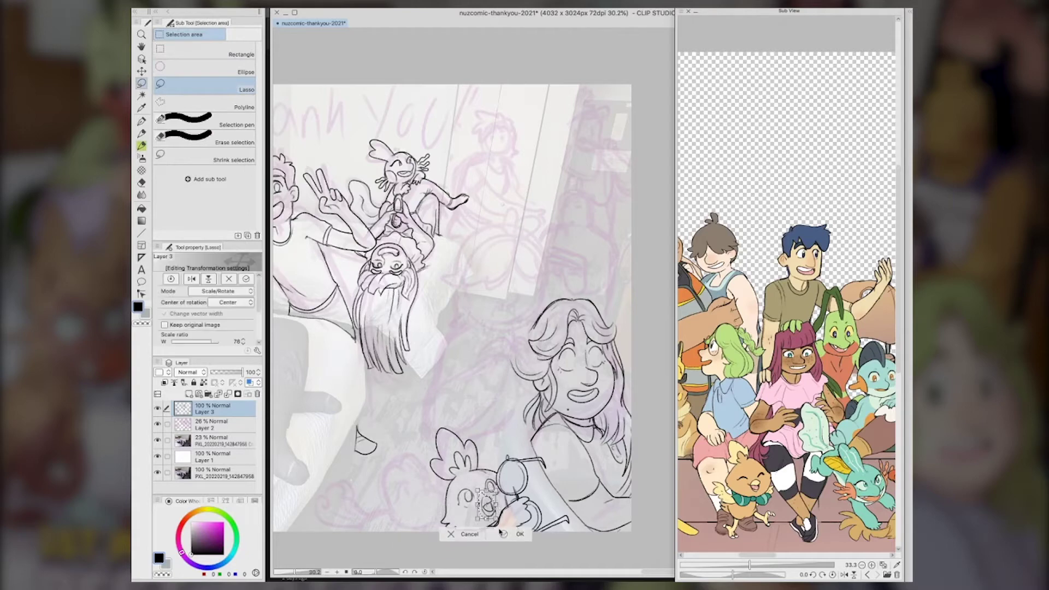
left_click(502, 534)
key("b")
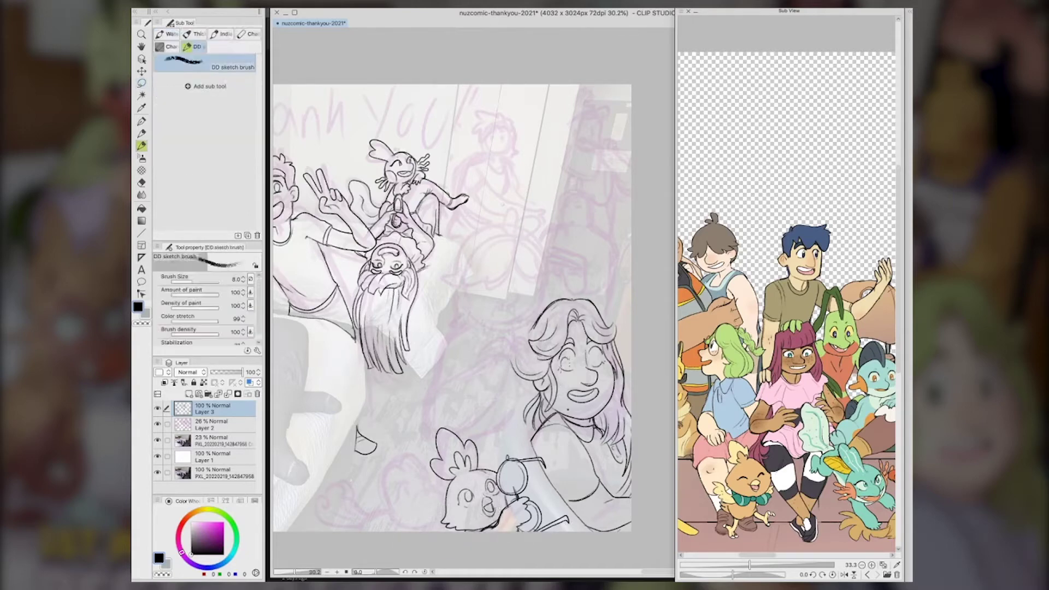
left_click_drag(594, 355, 595, 365)
key("space")
mouse_move(590, 469)
left_mouse_down()
mouse_move(671, 507)
mouse_move(577, 481)
mouse_move(631, 477)
left_mouse_up()
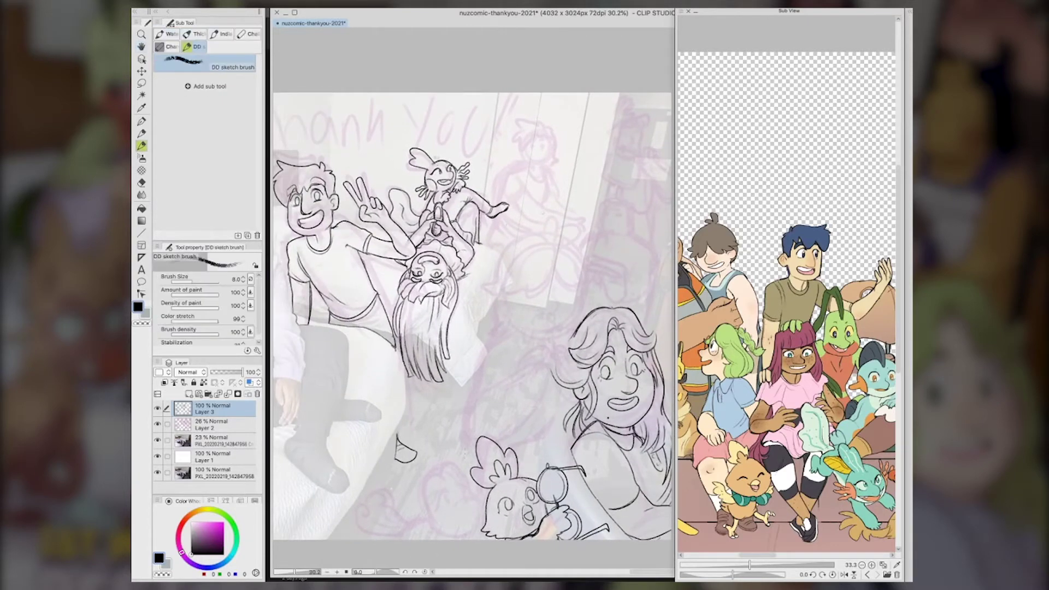
mouse_move(430, 479)
left_mouse_down()
mouse_move(485, 491)
mouse_move(481, 517)
left_mouse_up()
left_click_drag(458, 477, 449, 497)
mouse_move(458, 479)
left_mouse_down()
mouse_move(464, 493)
mouse_move(419, 495)
mouse_move(440, 534)
left_mouse_up()
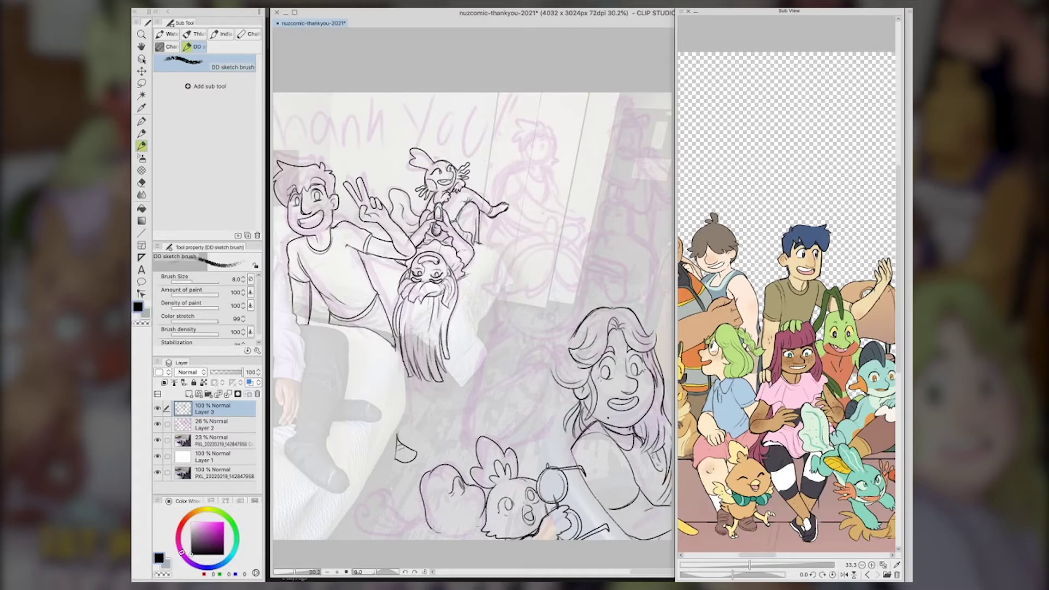
key("super+z")
key("super+z")
key("super+z")
key("super+z")
key("super+z")
key("super+z")
key("super+z")
Draw the round-crested creature's head outline beside the chick and its outstretched arm and hand along the picture's lower edge
mouse_move(441, 471)
left_mouse_down()
mouse_move(426, 475)
mouse_move(444, 537)
mouse_move(465, 480)
mouse_move(483, 522)
mouse_move(468, 539)
left_mouse_up()
mouse_move(459, 474)
left_mouse_down()
mouse_move(483, 358)
mouse_move(499, 373)
left_mouse_up()
key("e")
key("b")
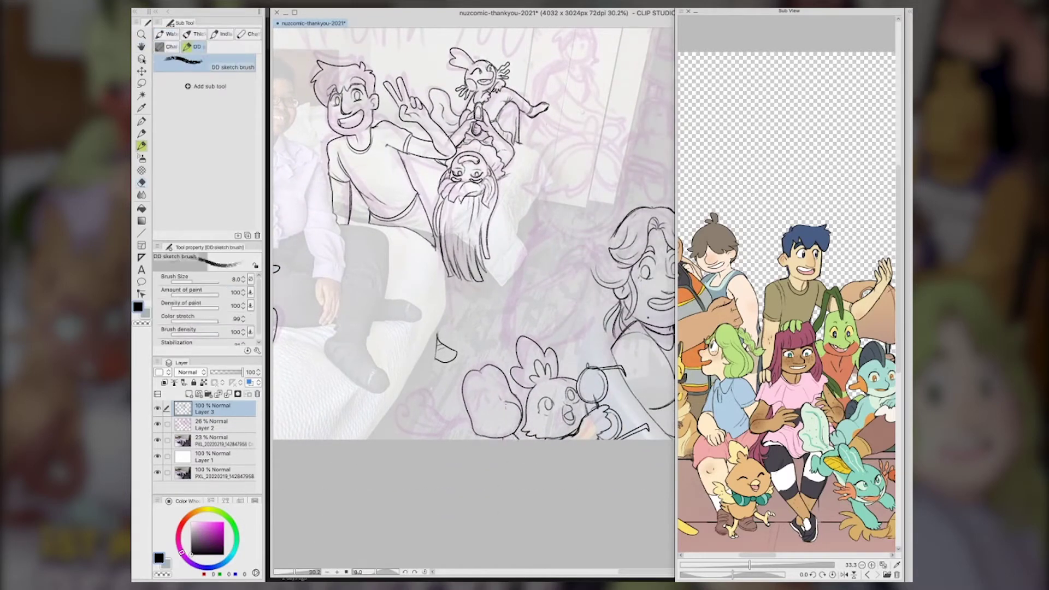
left_click_drag(471, 422, 442, 438)
mouse_move(455, 423)
left_mouse_down()
mouse_move(445, 433)
mouse_move(426, 408)
left_mouse_up()
mouse_move(443, 431)
left_mouse_down()
mouse_move(414, 412)
mouse_move(404, 432)
mouse_move(399, 405)
mouse_move(451, 422)
mouse_move(442, 436)
left_mouse_up()
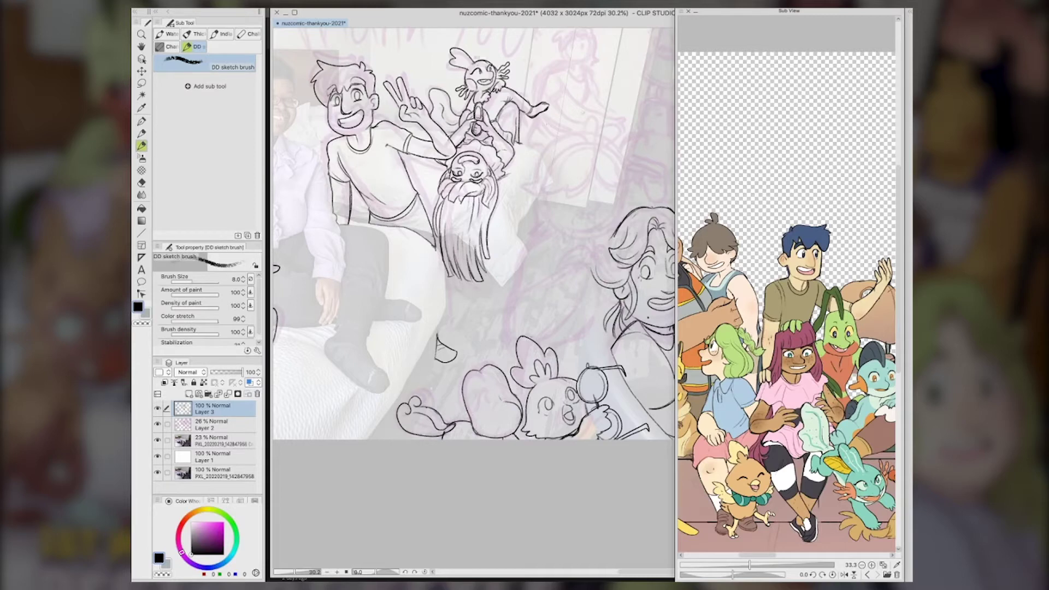
Draw the round-crested creature's eyes and smiling mouth, undoing the strokes that miss
mouse_move(490, 398)
left_mouse_down()
mouse_move(471, 406)
mouse_move(509, 395)
mouse_move(512, 424)
left_mouse_up()
key("ctrl+z")
mouse_move(513, 418)
left_mouse_down()
mouse_move(487, 420)
mouse_move(510, 423)
left_mouse_up()
key("ctrl+z")
key("ctrl+z")
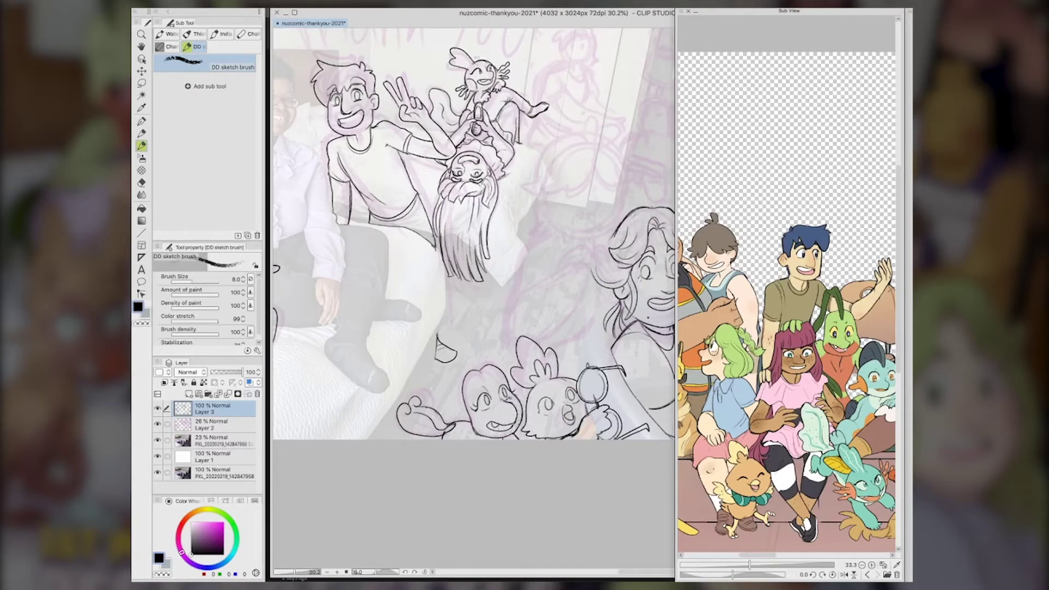
key("space")
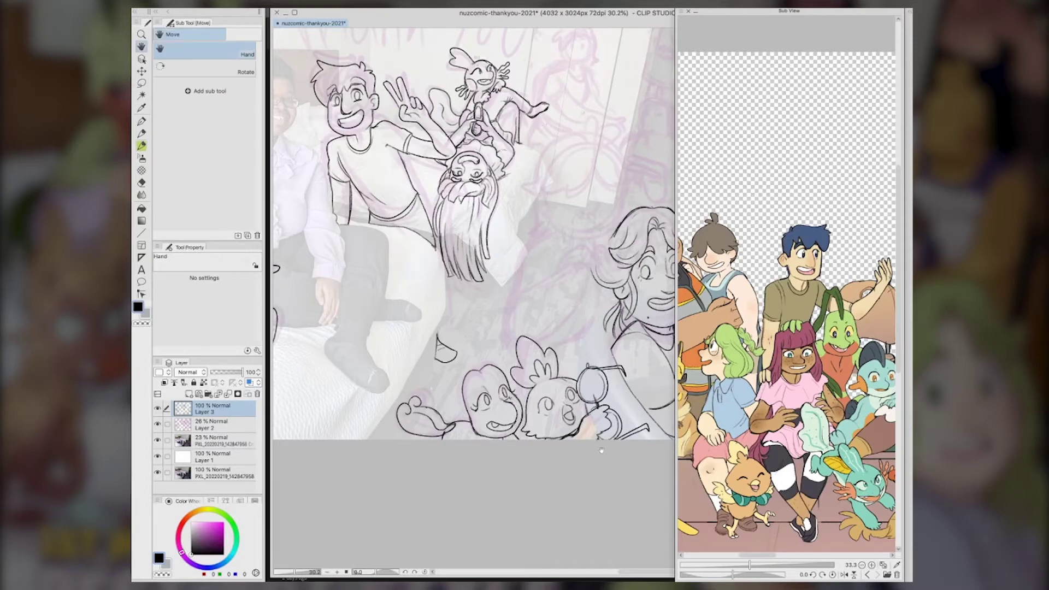
Save the picture and draw the shaggy-haired character's tufted crown and fringe above the wavy-haired woman, undoing the last misplaced strokes
left_click_drag(600, 451, 499, 494)
mouse_move(561, 360)
left_mouse_down()
mouse_move(610, 463)
mouse_move(629, 463)
left_mouse_up()
key("ctrl+s")
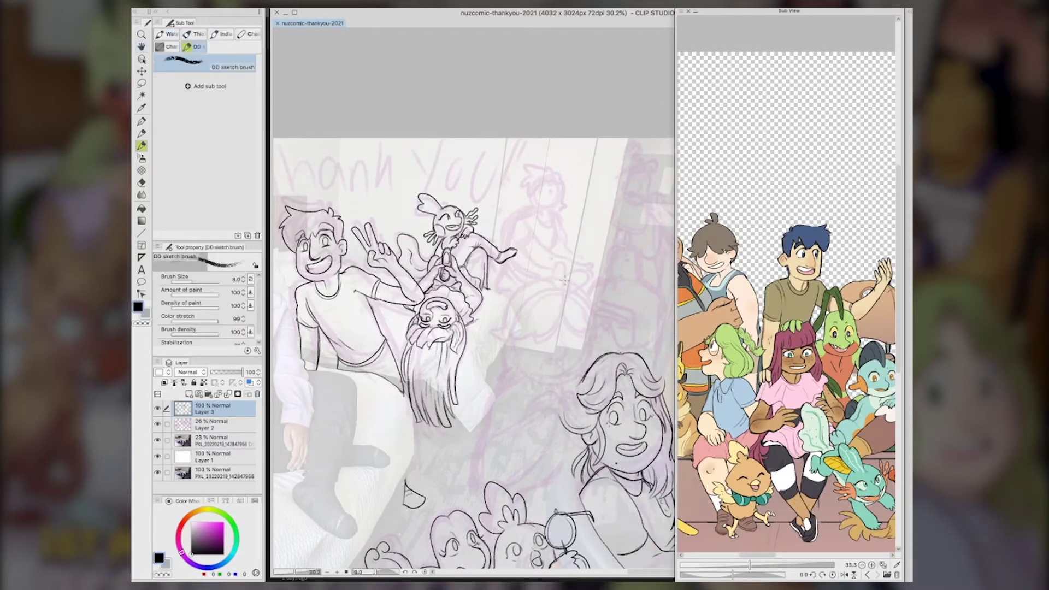
left_click_drag(565, 283, 554, 280)
mouse_move(566, 280)
left_mouse_down()
mouse_move(590, 268)
mouse_move(573, 281)
left_mouse_up()
mouse_move(553, 278)
left_mouse_down()
mouse_move(506, 307)
mouse_move(507, 342)
left_mouse_up()
left_click_drag(565, 297, 534, 342)
left_click_drag(536, 329, 510, 339)
left_click_drag(564, 302, 580, 335)
mouse_move(577, 316)
left_mouse_down()
mouse_move(596, 336)
mouse_move(580, 332)
mouse_move(590, 341)
mouse_move(563, 360)
mouse_move(569, 389)
left_mouse_up()
left_click_drag(573, 280, 612, 328)
left_click_drag(598, 322, 608, 335)
key("ctrl+z")
key("ctrl+z")
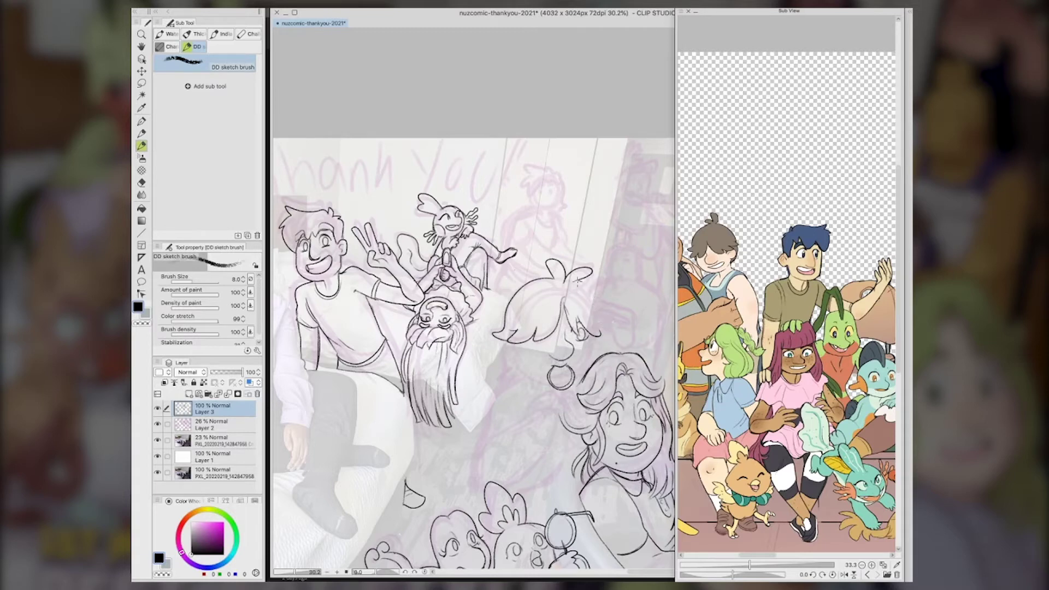
Draw the shaggy-haired character's side hair, jaw and ear, and the outline of the back and upper arm, undoing strokes that miss
mouse_move(572, 280)
left_mouse_down()
mouse_move(612, 331)
mouse_move(602, 325)
left_mouse_up()
mouse_move(601, 310)
left_mouse_down()
mouse_move(616, 327)
mouse_move(579, 377)
left_mouse_up()
left_click_drag(606, 331, 598, 355)
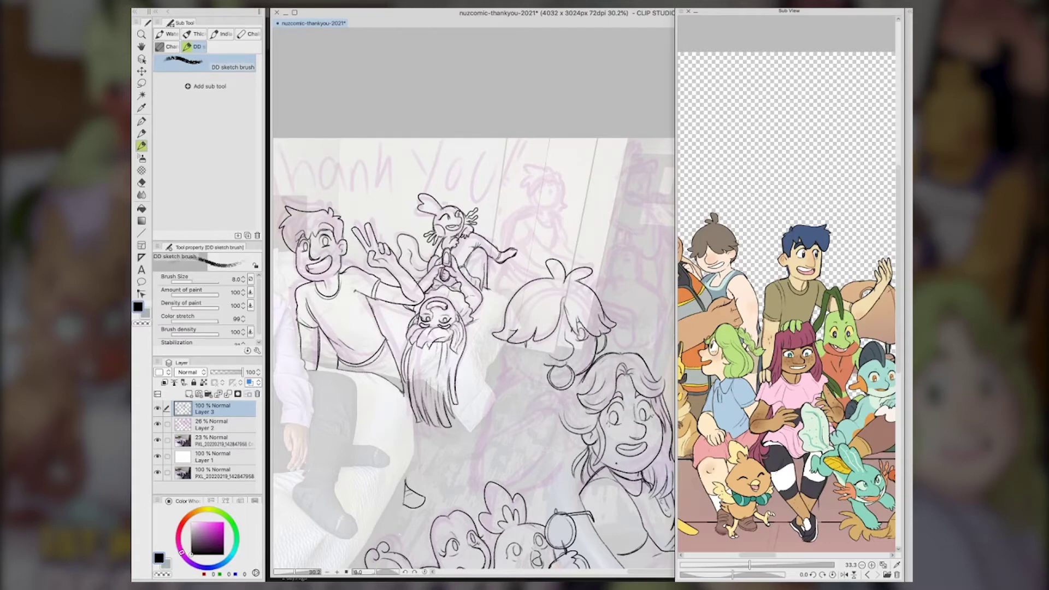
mouse_move(506, 342)
left_mouse_down()
mouse_move(542, 377)
mouse_move(495, 391)
mouse_move(473, 485)
mouse_move(533, 420)
left_mouse_up()
key("ctrl+z")
key("ctrl+z")
key("ctrl+z")
key("ctrl+z")
mouse_move(524, 371)
left_mouse_down()
mouse_move(476, 456)
mouse_move(523, 481)
left_mouse_up()
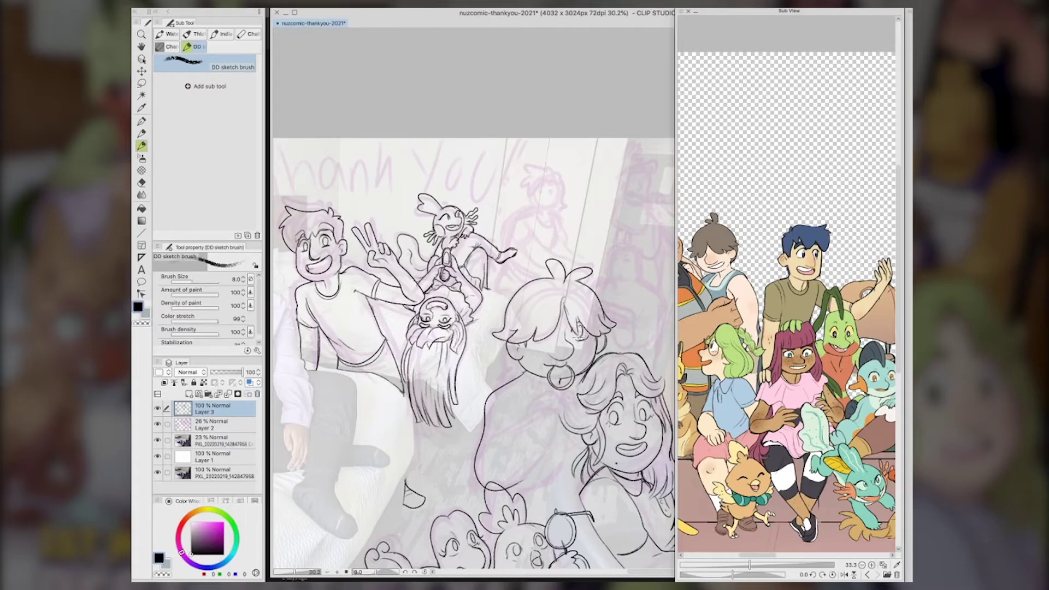
Draw the shaggy-haired character's eye and face details plus the shoulder and tank-top strap lines, undoing the failed face strokes
mouse_move(577, 328)
left_mouse_down()
mouse_move(571, 345)
mouse_move(577, 336)
left_mouse_up()
key("ctrl+z")
key("ctrl+z")
key("ctrl+z")
key("ctrl+z")
left_click_drag(579, 325, 579, 333)
left_click_drag(564, 305, 580, 333)
left_click_drag(565, 304, 561, 320)
left_click_drag(528, 376, 489, 410)
left_click_drag(521, 376, 546, 404)
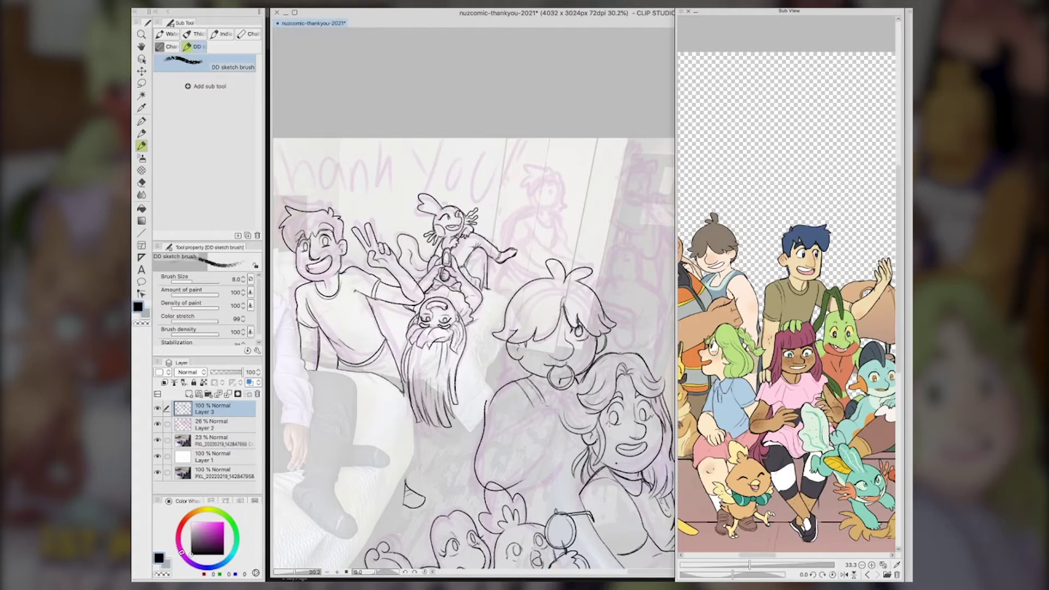
Draw the shaggy-haired character's hands holding a lock of the wavy-haired woman's hair, and the bent forearm
key("space")
mouse_move(579, 311)
left_mouse_down()
mouse_move(579, 300)
mouse_move(588, 302)
mouse_move(550, 298)
left_mouse_up()
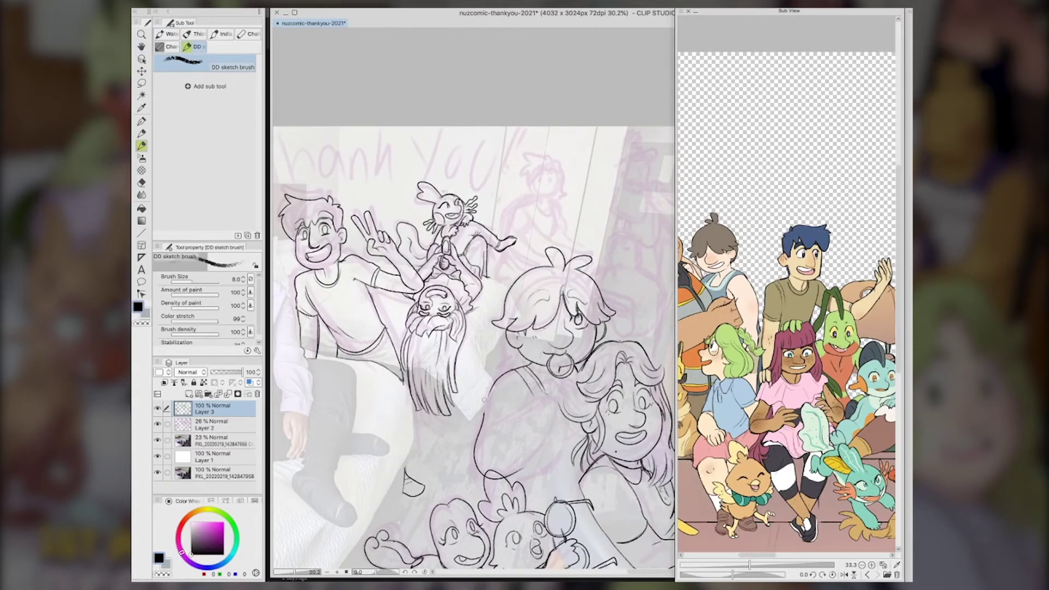
mouse_move(565, 387)
left_mouse_down()
mouse_move(542, 402)
mouse_move(557, 419)
mouse_move(593, 411)
mouse_move(567, 406)
left_mouse_up()
mouse_move(569, 390)
left_mouse_down()
mouse_move(522, 411)
mouse_move(565, 423)
mouse_move(542, 444)
mouse_move(580, 405)
left_mouse_up()
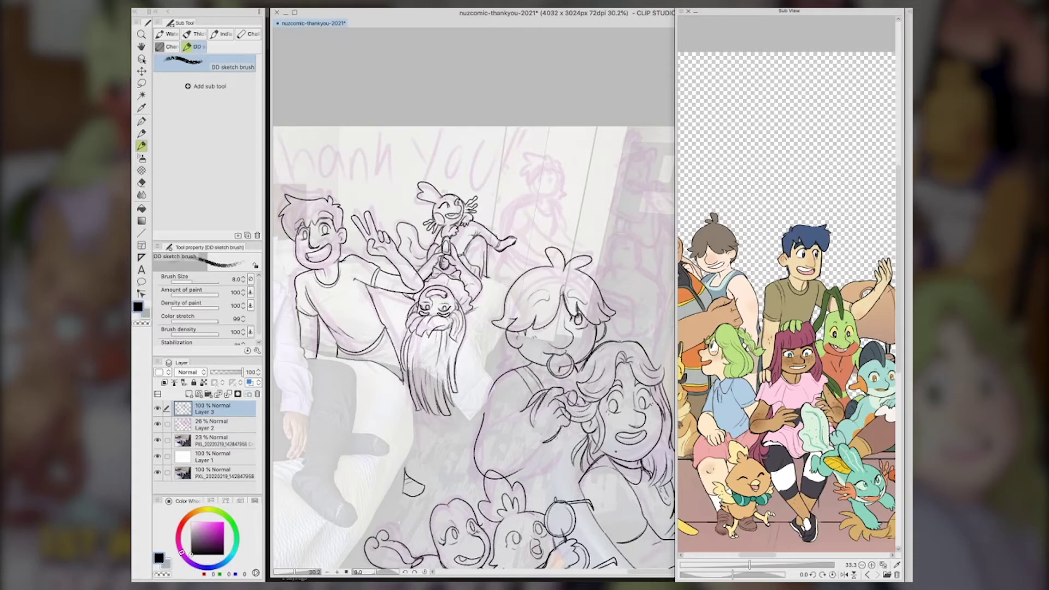
left_click_drag(586, 363, 576, 384)
mouse_move(496, 380)
left_mouse_down()
mouse_move(488, 400)
mouse_move(522, 470)
mouse_move(541, 463)
left_mouse_up()
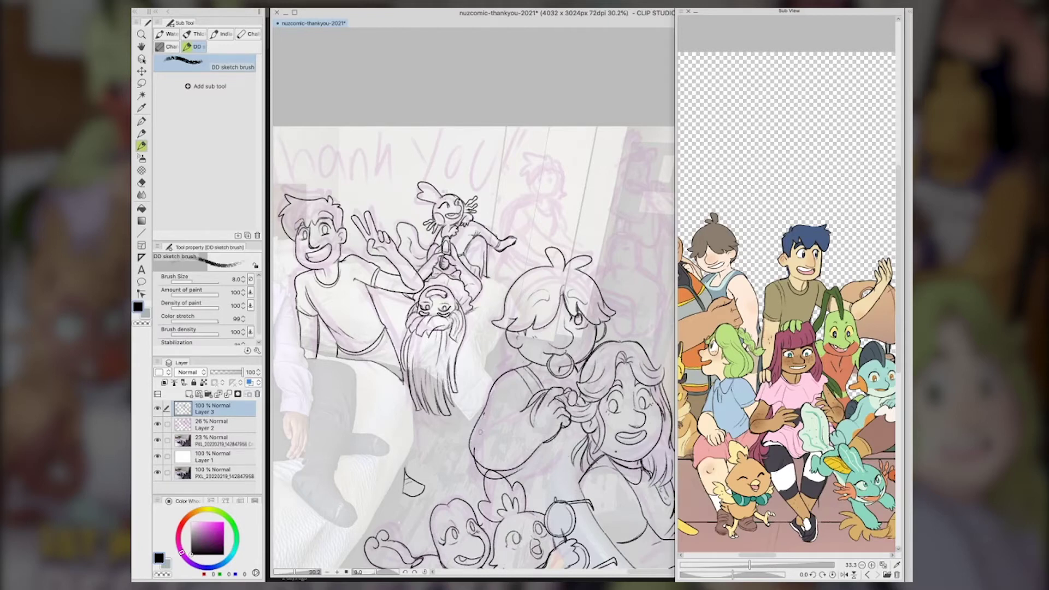
Refine the shaggy-haired character's arm and try lines for the lower torso beside the woman's hair, undoing the poor strokes
left_click_drag(533, 410, 484, 434)
mouse_move(526, 395)
left_mouse_down()
mouse_move(520, 409)
mouse_move(537, 404)
mouse_move(477, 470)
left_mouse_up()
mouse_move(481, 414)
left_mouse_down()
mouse_move(473, 457)
mouse_move(494, 482)
mouse_move(570, 488)
left_mouse_up()
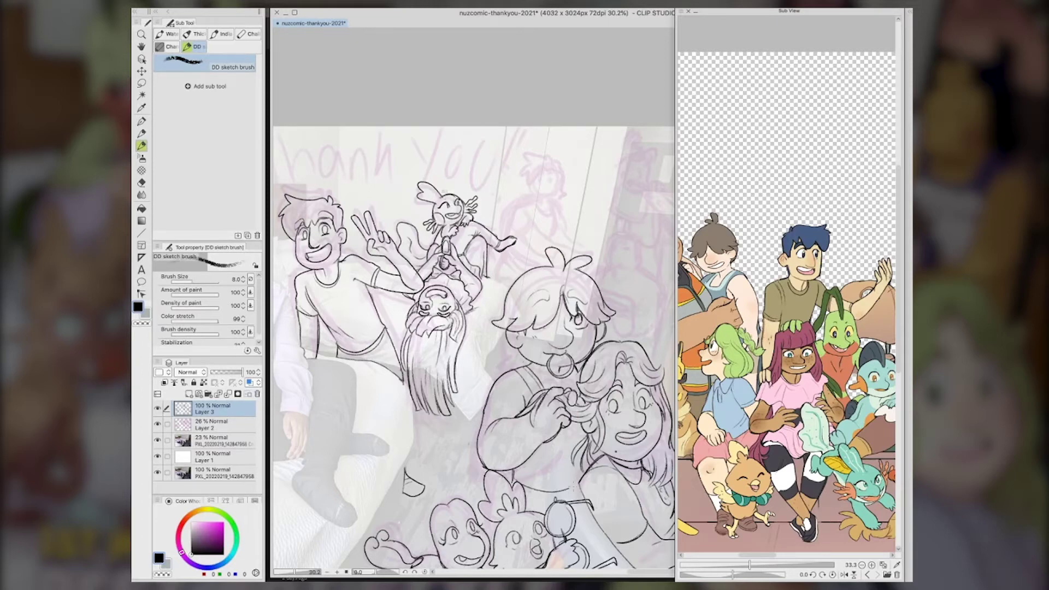
mouse_move(576, 404)
left_mouse_down()
mouse_move(592, 409)
mouse_move(575, 430)
left_mouse_up()
left_click_drag(521, 488, 581, 501)
key("ctrl+z")
key("ctrl+z")
key("ctrl+z")
key("ctrl+z")
mouse_move(587, 434)
left_mouse_down()
mouse_move(558, 463)
mouse_move(547, 512)
left_mouse_up()
key("ctrl+z")
Redraw the shaggy-haired character's shoulder and bent-arm contour and add the torso line beneath the arm
scroll(473, 295, "down", 4)
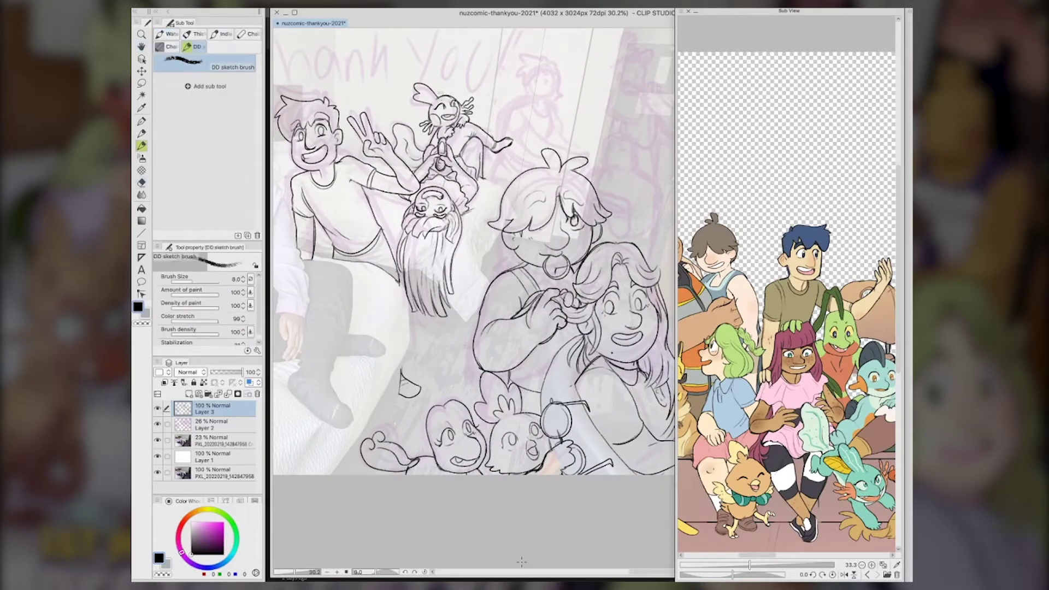
mouse_move(512, 269)
left_mouse_down()
mouse_move(484, 320)
mouse_move(536, 369)
left_mouse_up()
mouse_move(530, 264)
left_mouse_down()
mouse_move(511, 269)
mouse_move(482, 309)
mouse_move(472, 364)
mouse_move(491, 374)
left_mouse_up()
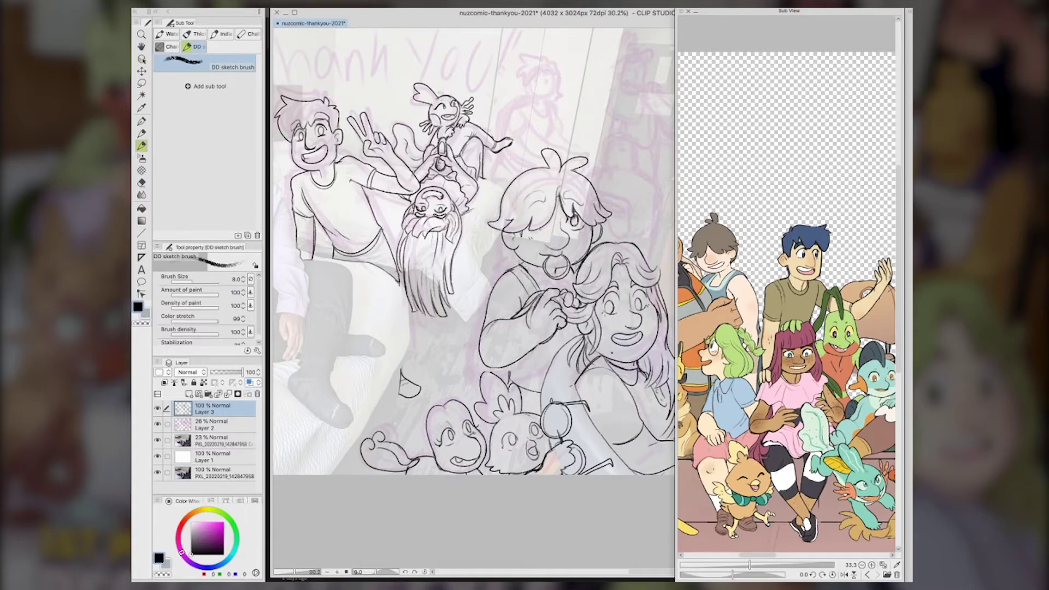
left_click_drag(574, 272, 568, 293)
mouse_move(514, 267)
left_mouse_down()
mouse_move(494, 295)
mouse_move(482, 359)
left_mouse_up()
left_click_drag(493, 287, 486, 366)
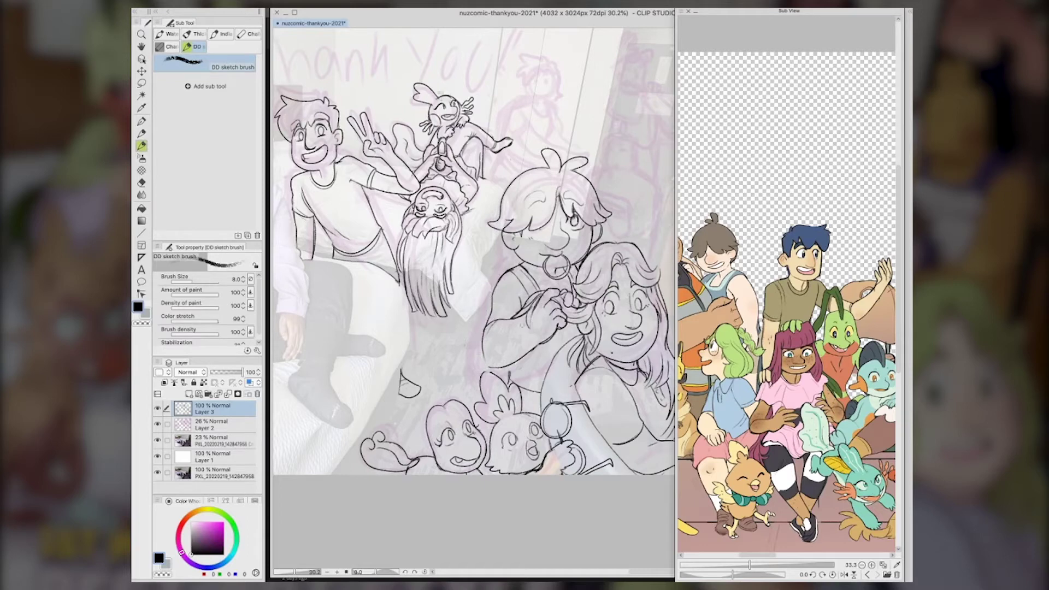
mouse_move(493, 298)
left_mouse_down()
mouse_move(476, 350)
mouse_move(497, 370)
mouse_move(509, 365)
mouse_move(483, 351)
left_mouse_up()
left_click_drag(490, 298, 477, 358)
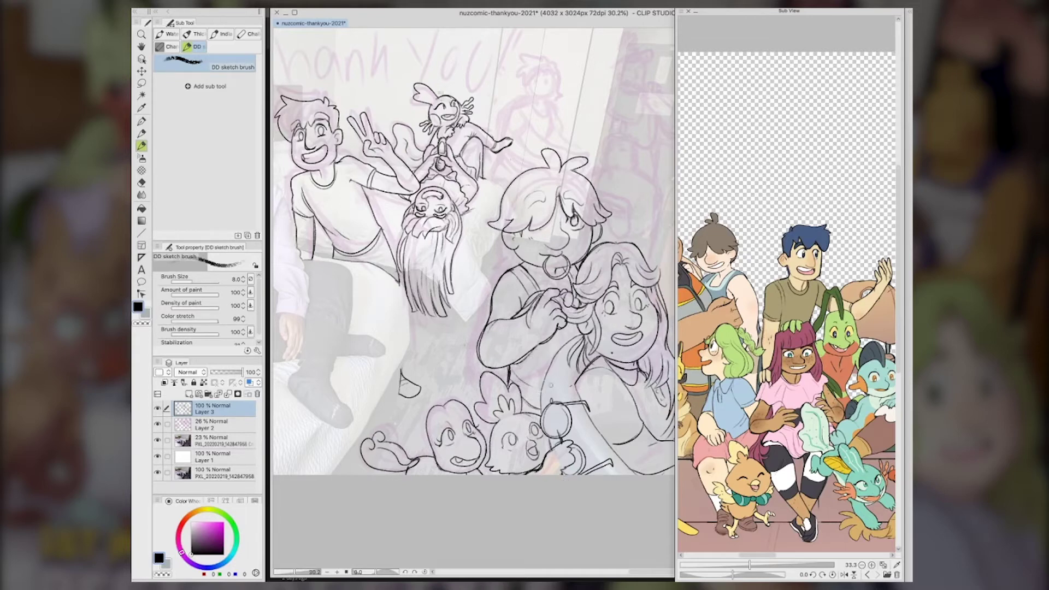
Lasso the shaggy-haired character's head, scale it to 102%, reposition it over the shoulders and deselect
scroll(538, 298, "down", 4)
scroll(539, 298, "up", 3)
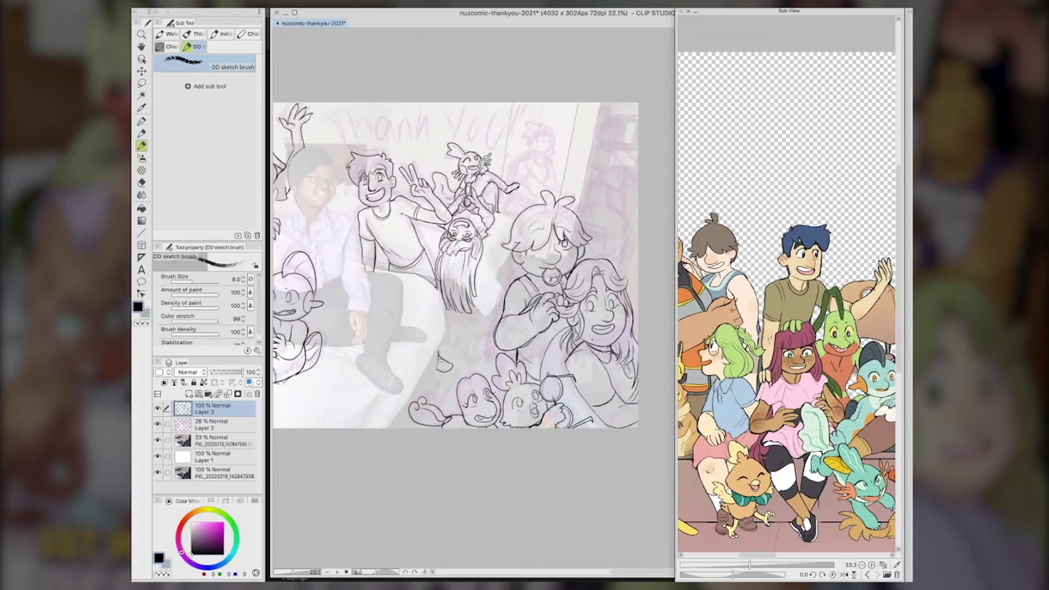
key("m")
mouse_move(594, 155)
left_mouse_down()
mouse_move(527, 263)
mouse_move(569, 278)
mouse_move(598, 240)
mouse_move(589, 157)
left_mouse_up()
key("super+t")
left_click_drag(622, 223, 564, 232)
left_click_drag(611, 281, 613, 283)
left_click_drag(566, 248, 568, 246)
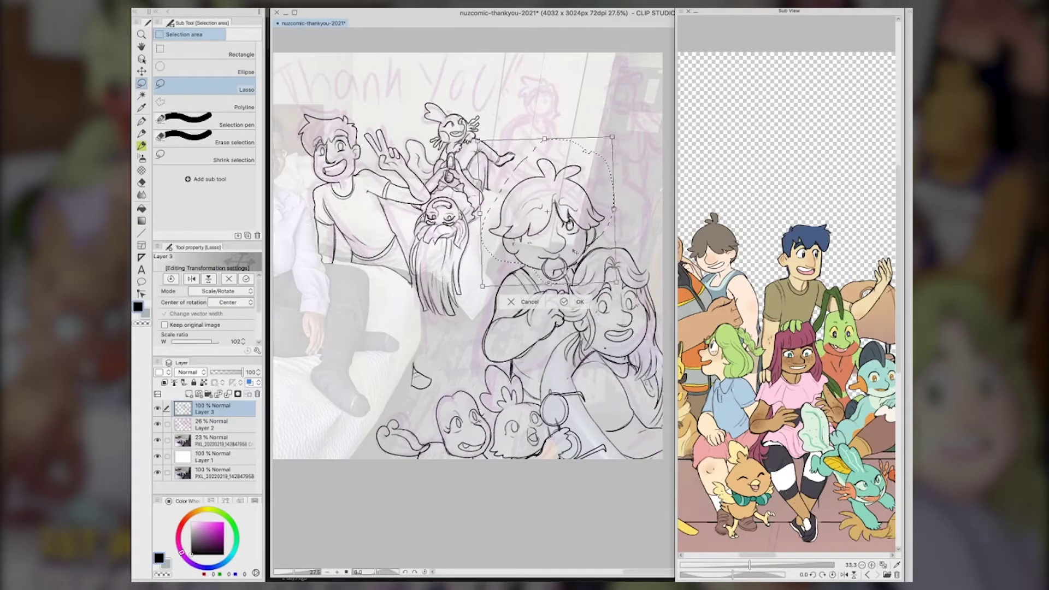
key("Return")
key("super+d")
key("b")
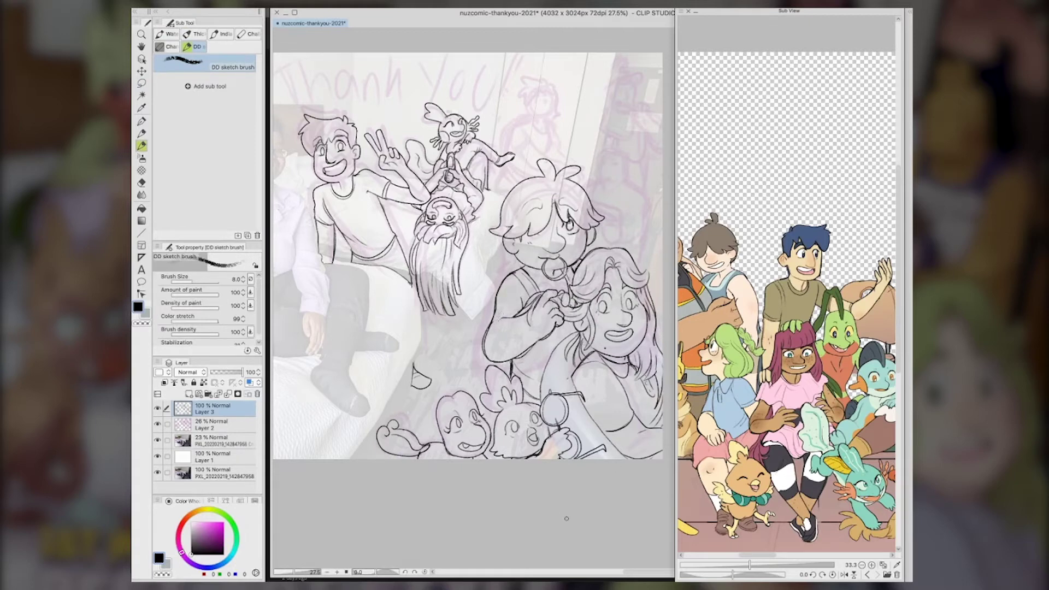
Redraw the shaggy-haired character's shoulder and outer arm line under the resized head and save the picture
mouse_move(516, 317)
left_mouse_down()
mouse_move(494, 334)
mouse_move(501, 319)
left_mouse_up()
left_click_drag(508, 274, 483, 347)
left_click_drag(508, 275, 484, 342)
mouse_move(510, 276)
left_mouse_down()
mouse_move(488, 312)
mouse_move(493, 361)
left_mouse_up()
left_click_drag(493, 291, 486, 353)
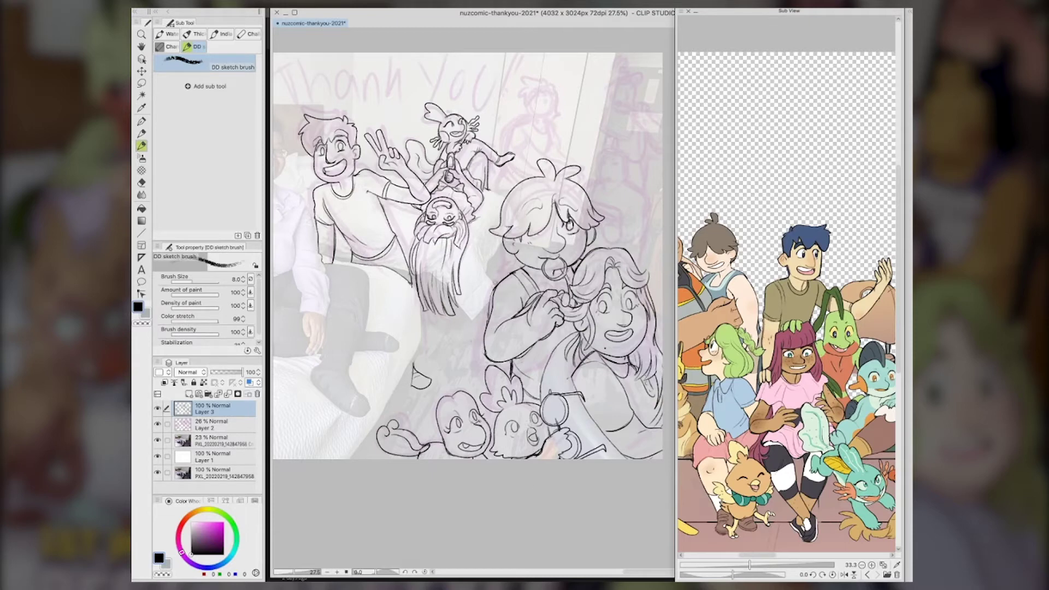
left_click_drag(497, 280, 486, 321)
key("super+minus")
key("super+minus")
key("space")
left_click_drag(505, 270, 495, 322)
key("ctrl+s")
Draw the two-tufted creature's crest and head outline behind the shaggy-haired character, undoing the stray body stroke
scroll(585, 283, "up", 2)
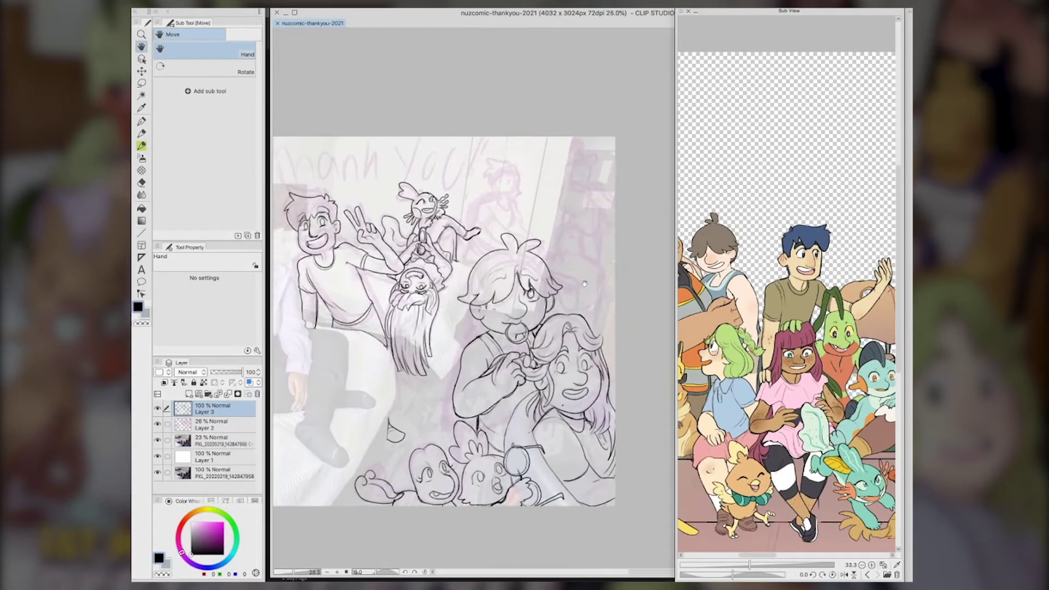
scroll(585, 284, "up", 1)
key("space")
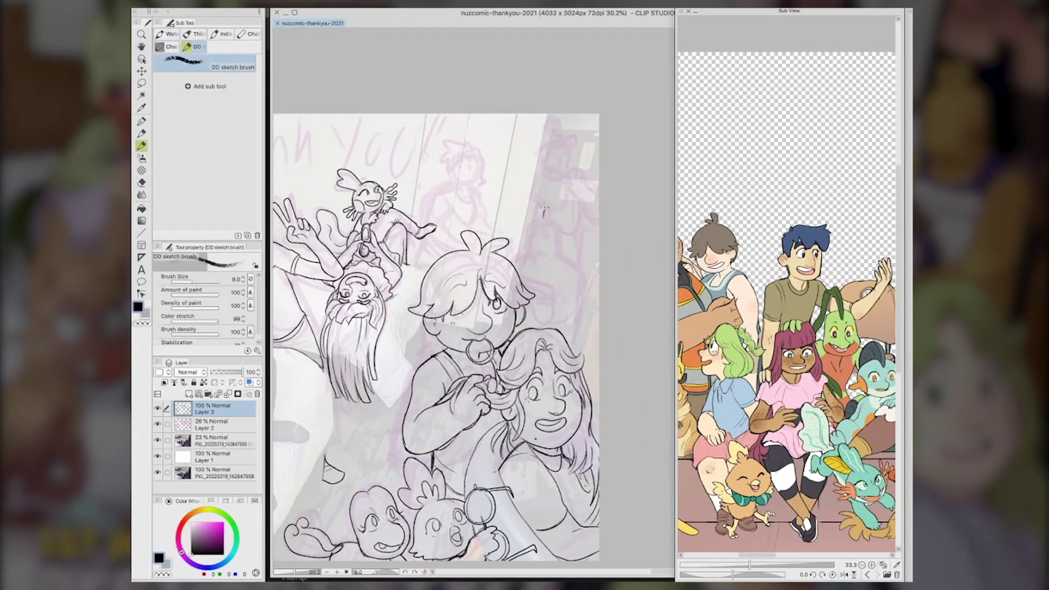
mouse_move(544, 208)
left_mouse_down()
mouse_move(530, 227)
mouse_move(534, 257)
left_mouse_up()
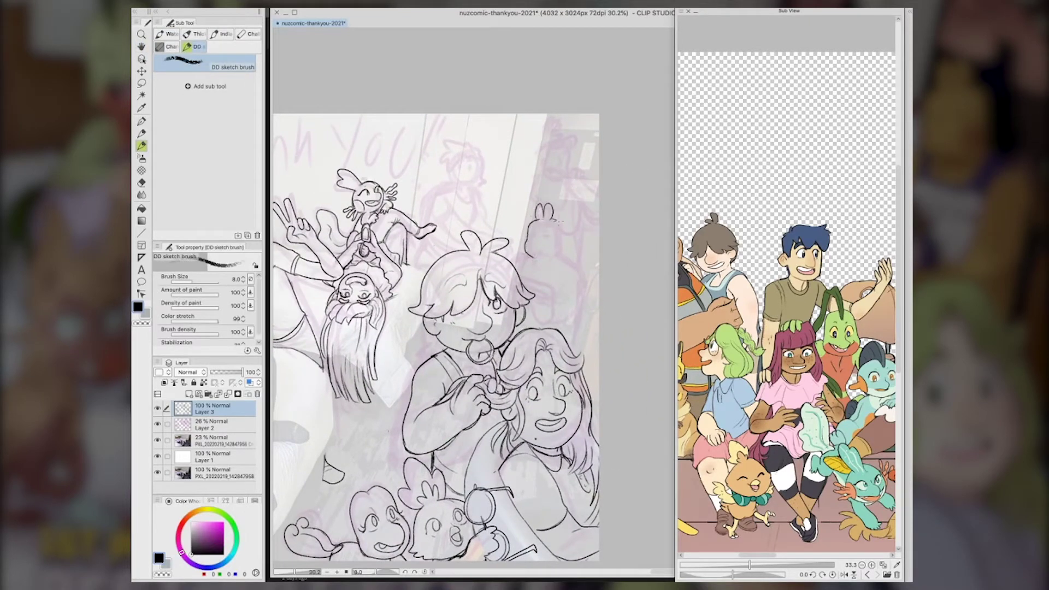
mouse_move(559, 221)
left_mouse_down()
mouse_move(560, 256)
mouse_move(575, 261)
mouse_move(587, 292)
left_mouse_up()
key("super+z")
Draw the two-tufted creature's narrow eyes and flat mouth, undoing the strokes that miss
mouse_move(545, 236)
left_mouse_down()
mouse_move(555, 235)
mouse_move(537, 236)
left_mouse_up()
left_click_drag(545, 234, 553, 237)
key("super+z")
left_click_drag(535, 239, 539, 250)
key("super+z")
key("super+z")
key("super+z")
left_click_drag(546, 237, 555, 237)
mouse_move(530, 252)
left_mouse_down()
mouse_move(511, 262)
mouse_move(555, 252)
left_mouse_up()
Draw the two-tufted creature's cheek patch, broad shoulders and folded arms
mouse_move(554, 243)
left_mouse_down()
mouse_move(527, 249)
mouse_move(560, 291)
mouse_move(558, 328)
mouse_move(532, 321)
left_mouse_up()
mouse_move(556, 302)
left_mouse_down()
mouse_move(566, 314)
mouse_move(536, 302)
left_mouse_up()
left_click_drag(538, 302, 538, 324)
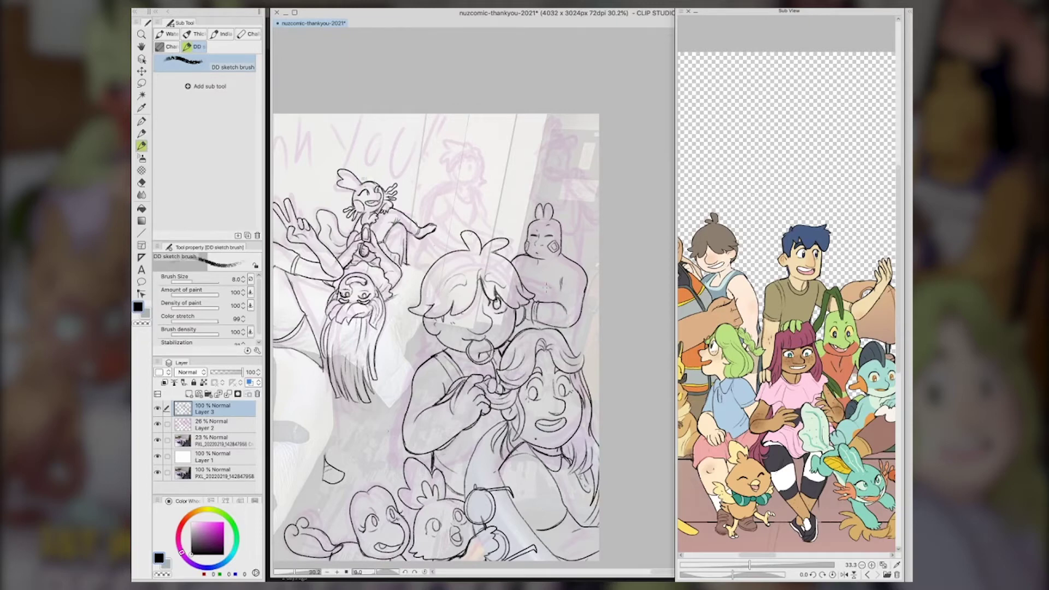
left_click_drag(516, 273, 562, 280)
left_click_drag(561, 281, 553, 295)
mouse_move(533, 283)
left_mouse_down()
mouse_move(561, 296)
mouse_move(555, 316)
mouse_move(541, 308)
mouse_move(555, 300)
mouse_move(543, 306)
mouse_move(556, 311)
left_mouse_up()
mouse_move(560, 260)
left_mouse_down()
mouse_move(528, 258)
mouse_move(524, 276)
left_mouse_up()
Draw the two-tufted creature's side contour down to the woman's hair and touch up the lines around the shaggy-haired character's head
left_click_drag(583, 304, 576, 356)
left_click_drag(586, 297, 579, 355)
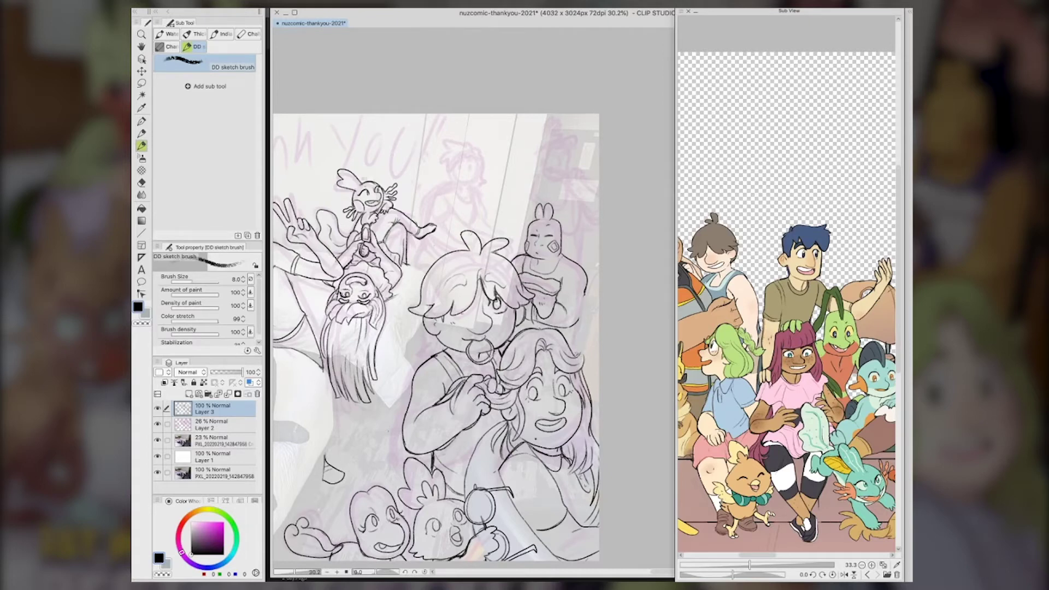
left_click_drag(584, 294, 575, 347)
left_click_drag(441, 319, 435, 329)
left_click_drag(522, 306, 517, 319)
left_click_drag(521, 318, 537, 324)
Draw the curly-haired character's hair, face and smile beneath the "Thank You!" lettering and start the shoulder line
key("space")
left_click_drag(576, 501, 610, 511)
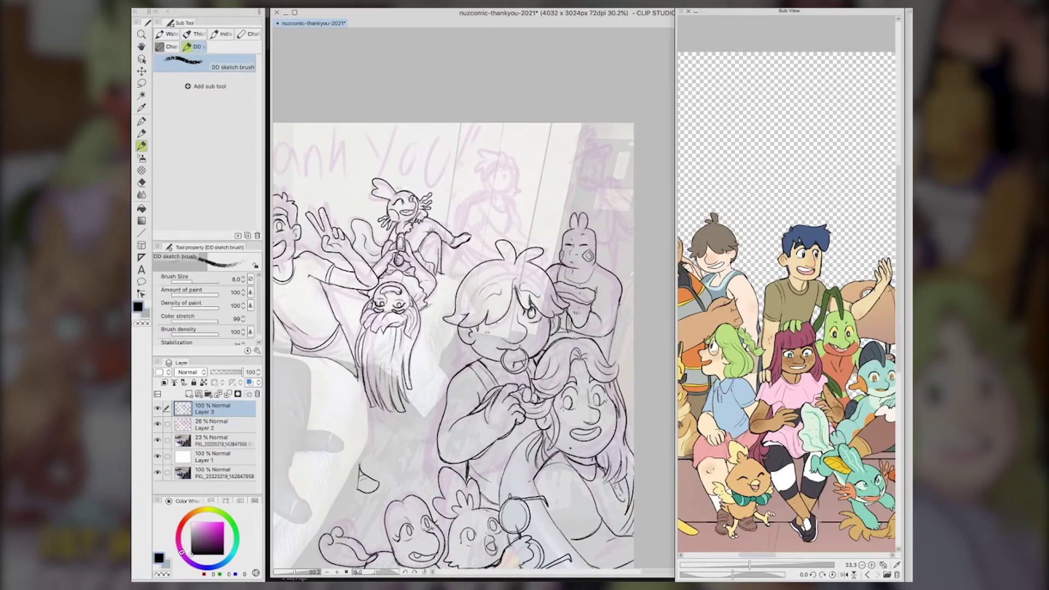
mouse_move(499, 153)
left_mouse_down()
mouse_move(516, 155)
mouse_move(483, 170)
mouse_move(518, 158)
mouse_move(523, 175)
left_mouse_up()
left_click_drag(573, 263, 584, 264)
key("ctrl+z")
mouse_move(487, 177)
left_mouse_down()
mouse_move(491, 188)
mouse_move(517, 186)
mouse_move(487, 190)
mouse_move(518, 194)
left_mouse_up()
left_click_drag(513, 166, 514, 172)
mouse_move(511, 170)
left_mouse_down()
mouse_move(499, 176)
mouse_move(503, 163)
mouse_move(517, 166)
mouse_move(500, 182)
mouse_move(508, 191)
left_mouse_up()
mouse_move(502, 185)
left_mouse_down()
mouse_move(490, 190)
mouse_move(509, 185)
left_mouse_up()
mouse_move(508, 186)
left_mouse_down()
mouse_move(496, 187)
mouse_move(522, 191)
mouse_move(467, 209)
left_mouse_up()
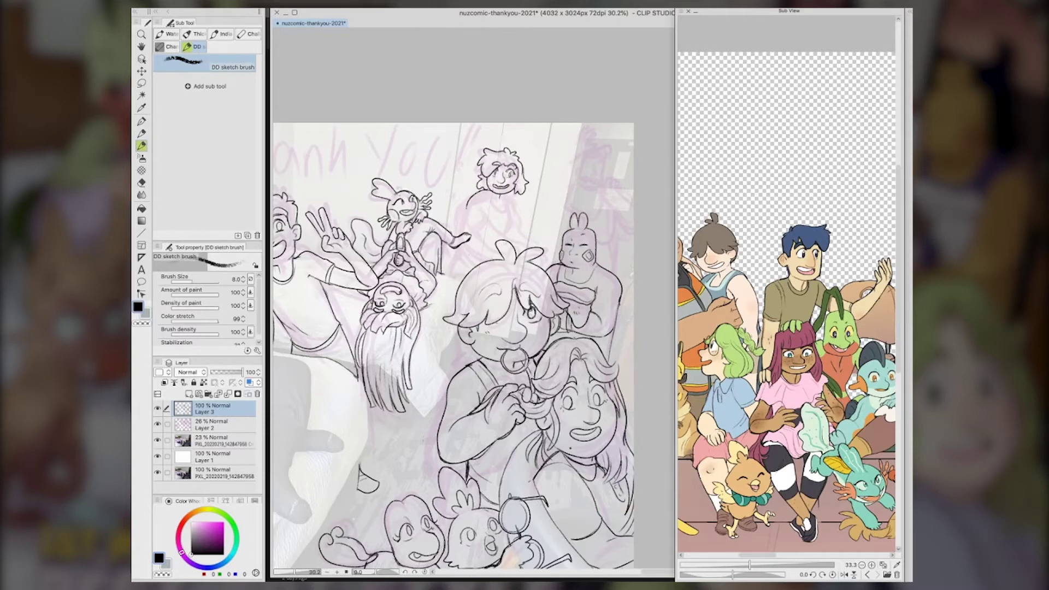
Add the curly-haired character's glasses, shirt, torso and arms reaching down to the shaggy-haired character's head
mouse_move(493, 171)
left_mouse_down()
mouse_move(518, 173)
mouse_move(491, 175)
mouse_move(515, 200)
mouse_move(464, 219)
left_mouse_up()
mouse_move(483, 200)
left_mouse_down()
mouse_move(501, 234)
mouse_move(520, 225)
mouse_move(522, 206)
mouse_move(535, 234)
mouse_move(561, 236)
mouse_move(561, 263)
mouse_move(545, 247)
left_mouse_up()
left_click_drag(539, 242, 546, 253)
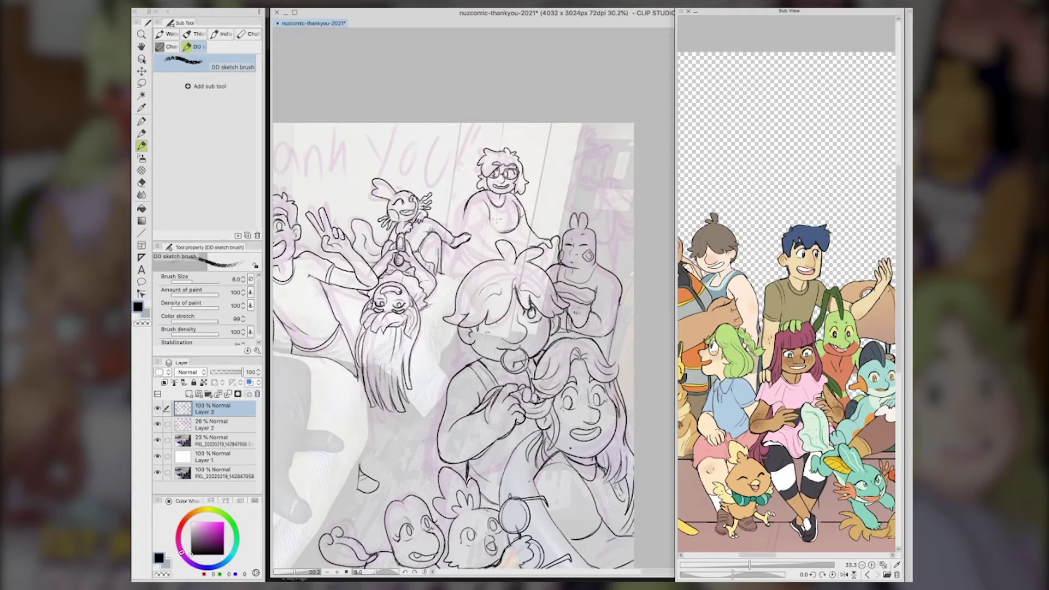
left_click_drag(466, 217, 500, 257)
mouse_move(490, 221)
left_mouse_down()
mouse_move(491, 233)
mouse_move(528, 250)
mouse_move(498, 260)
left_mouse_up()
left_click_drag(516, 242, 552, 258)
key("ctrl+z")
mouse_move(541, 236)
left_mouse_down()
mouse_move(563, 243)
mouse_move(497, 259)
left_mouse_up()
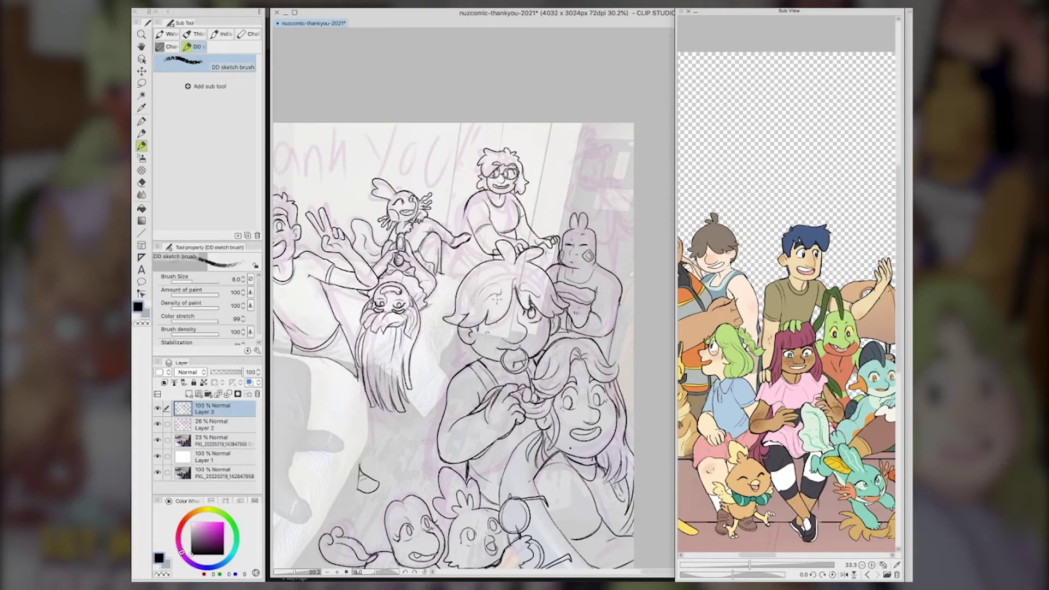
mouse_move(466, 208)
left_mouse_down()
mouse_move(475, 270)
mouse_move(452, 260)
mouse_move(444, 283)
left_mouse_up()
Raise the upper photo layer's opacity to 59% to check the line art, lower it to 26%, and return to Layer 3
left_click(219, 440)
left_click_drag(218, 372, 230, 372)
left_click(221, 409)
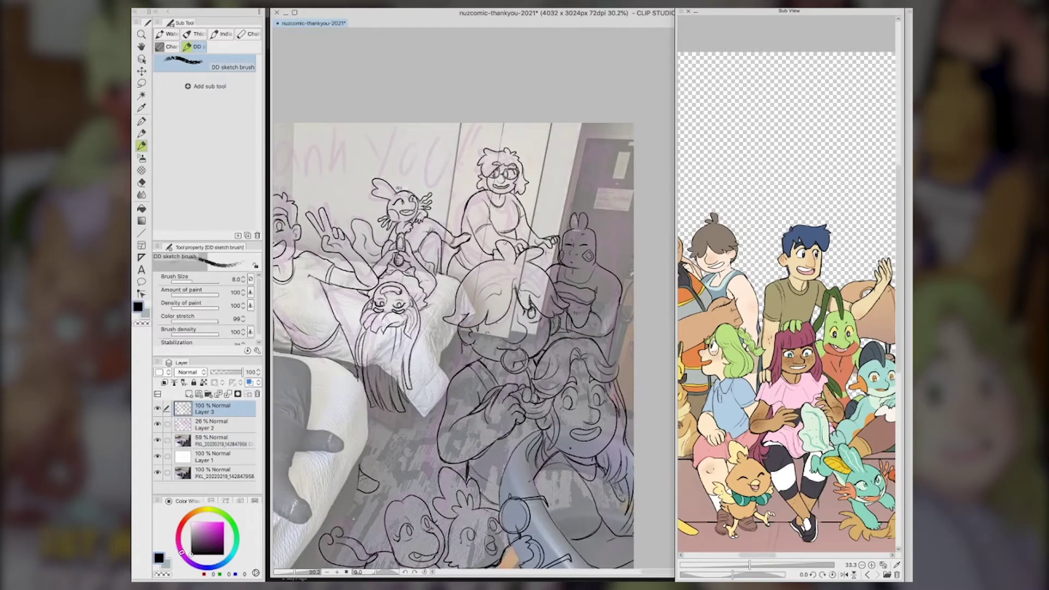
mouse_move(465, 349)
left_mouse_down()
mouse_move(452, 371)
mouse_move(472, 363)
left_mouse_up()
left_click(219, 440)
mouse_move(228, 372)
left_mouse_down()
mouse_move(203, 385)
mouse_move(229, 373)
mouse_move(219, 373)
left_mouse_up()
left_click(218, 409)
Draw the spiky-haired character's hair, face and neck in the doorway above the two-tufted creature
key("space")
left_click_drag(597, 332, 554, 444)
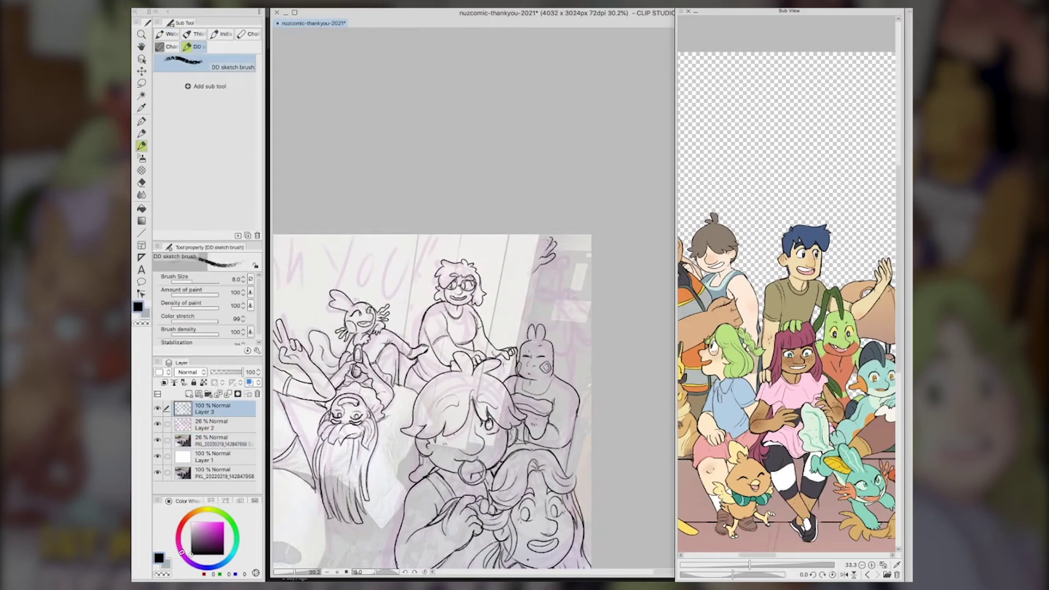
left_click_drag(550, 239, 544, 248)
mouse_move(546, 238)
left_mouse_down()
mouse_move(532, 268)
mouse_move(568, 257)
mouse_move(530, 286)
mouse_move(563, 280)
mouse_move(575, 307)
left_mouse_up()
left_click_drag(578, 298, 582, 311)
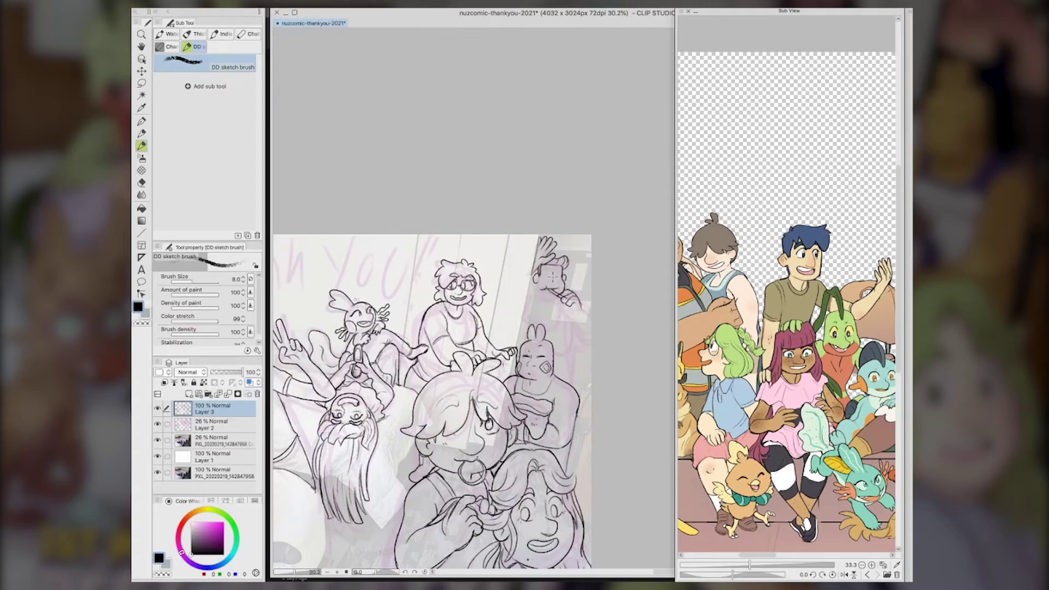
left_click_drag(552, 272, 556, 281)
mouse_move(548, 278)
left_mouse_down()
mouse_move(562, 288)
mouse_move(553, 270)
mouse_move(563, 274)
mouse_move(558, 300)
mouse_move(535, 296)
left_mouse_up()
Draw the spiky-haired character's hand raised to the mouth, the bent arm, shoulders and torso behind the two-tufted creature
mouse_move(542, 291)
left_mouse_down()
mouse_move(528, 296)
mouse_move(557, 324)
mouse_move(528, 316)
left_mouse_up()
mouse_move(539, 286)
left_mouse_down()
mouse_move(527, 312)
mouse_move(591, 318)
left_mouse_up()
mouse_move(581, 317)
left_mouse_down()
mouse_move(572, 337)
mouse_move(591, 343)
left_mouse_up()
mouse_move(560, 296)
left_mouse_down()
mouse_move(570, 300)
mouse_move(555, 299)
left_mouse_up()
left_click_drag(553, 295, 563, 300)
left_click_drag(568, 296, 565, 326)
mouse_move(570, 317)
left_mouse_down()
mouse_move(573, 348)
mouse_move(556, 353)
left_mouse_up()
left_click_drag(527, 337, 515, 342)
left_click_drag(571, 324, 580, 391)
left_click_drag(537, 283, 546, 309)
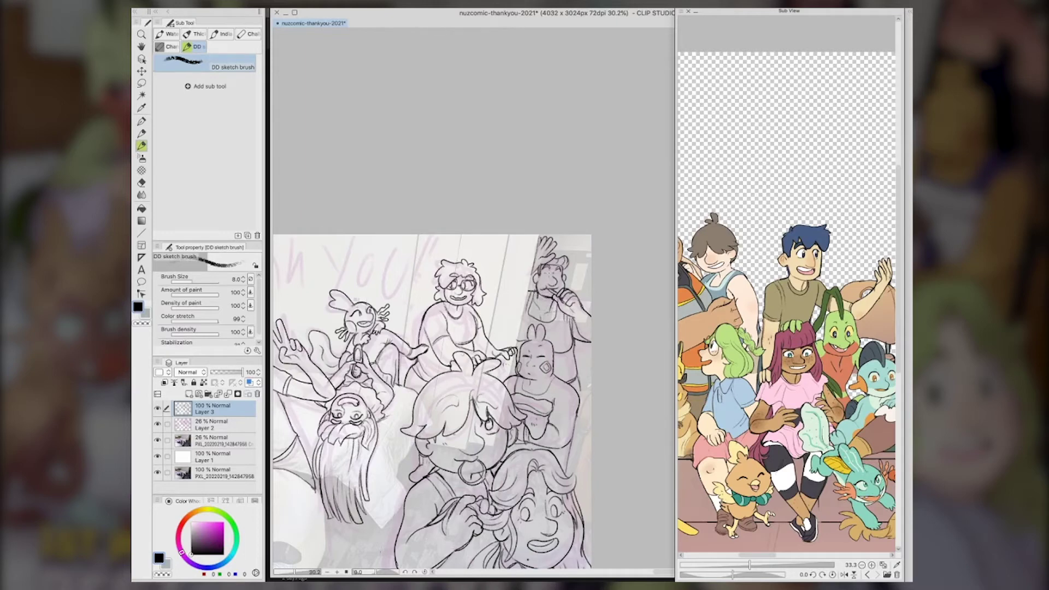
left_click_drag(553, 269, 542, 274)
left_click_drag(544, 270, 549, 279)
key("super+z")
key("super+z")
mouse_move(542, 275)
left_mouse_down()
mouse_move(561, 283)
mouse_move(568, 255)
mouse_move(555, 299)
mouse_move(532, 306)
left_mouse_up()
key("ctrl+z")
key("ctrl+z")
key("ctrl+z")
key("ctrl+z")
key("ctrl+z")
key("ctrl+z")
Redraw the spiky-haired character's arm line, then lasso the head and upper body and adjust them with Transform
left_click_drag(528, 292, 516, 345)
key("m")
mouse_move(557, 234)
left_mouse_down()
mouse_move(566, 246)
mouse_move(552, 260)
mouse_move(531, 235)
mouse_move(552, 300)
mouse_move(572, 318)
mouse_move(580, 287)
mouse_move(551, 312)
left_mouse_up()
key("ctrl+t")
key("Return")
key("ctrl+d")
key("ctrl+t")
key("ctrl+d")
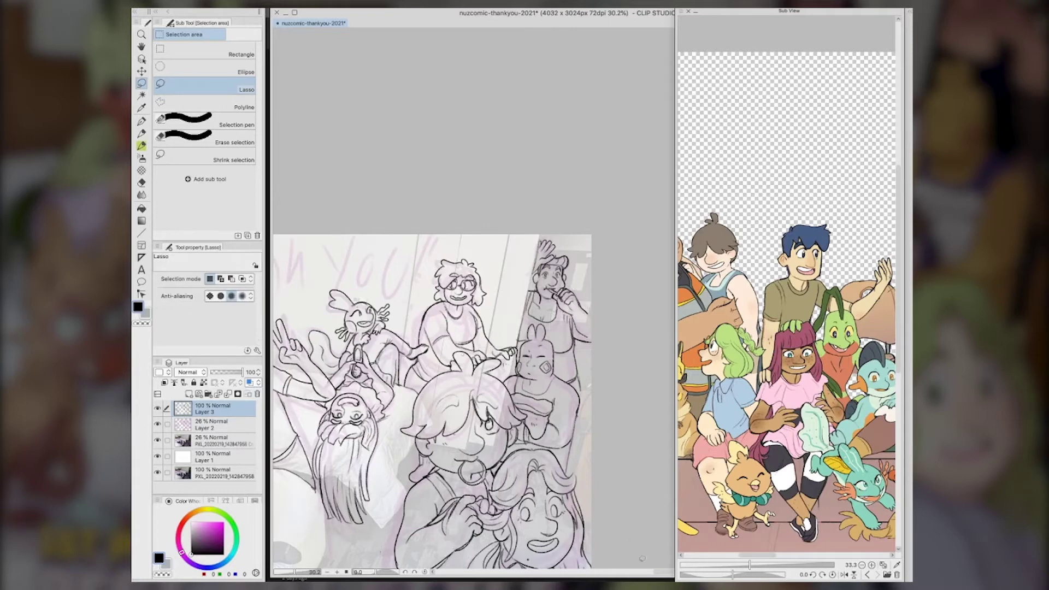
Extend the spiky-haired character's forearm line to the canvas edge and nudge the lassoed head slightly down with Transform
key("b")
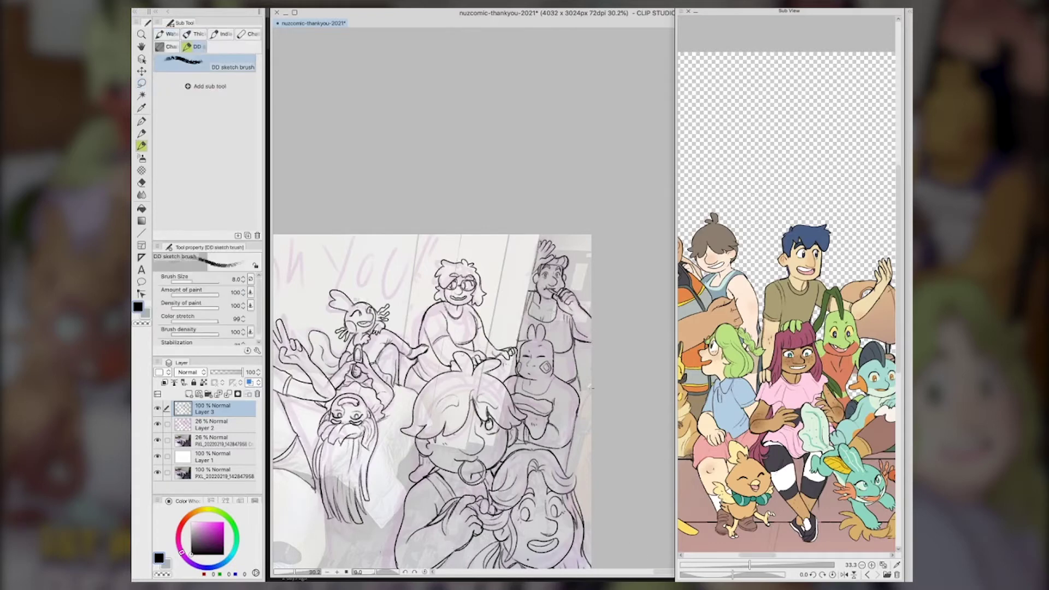
mouse_move(561, 310)
left_mouse_down()
mouse_move(529, 318)
mouse_move(591, 319)
left_mouse_up()
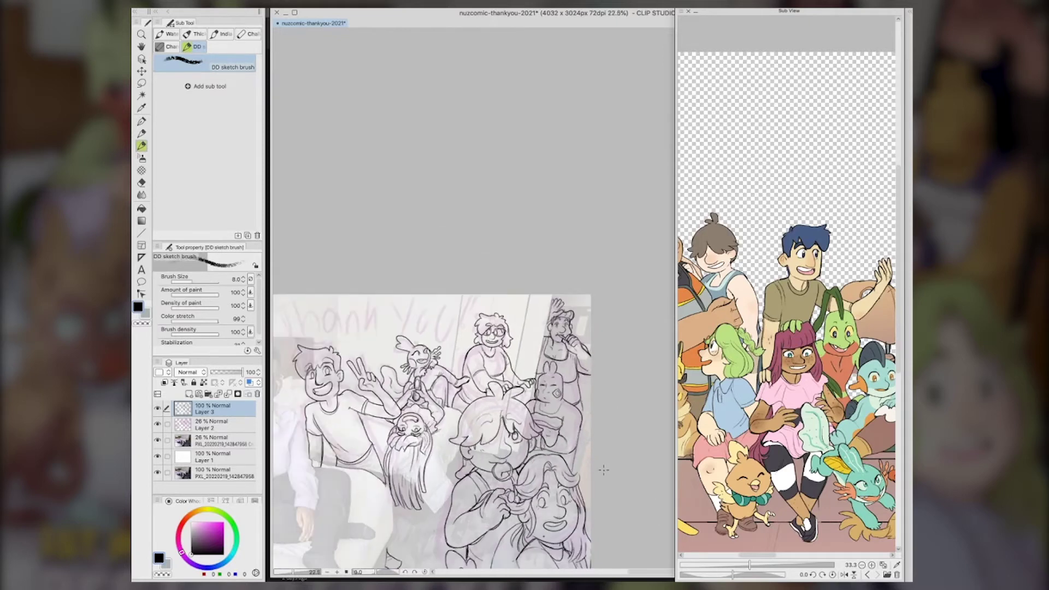
key("m")
key("super+t")
left_click_drag(549, 263, 546, 275)
key("Return")
key("super+d")
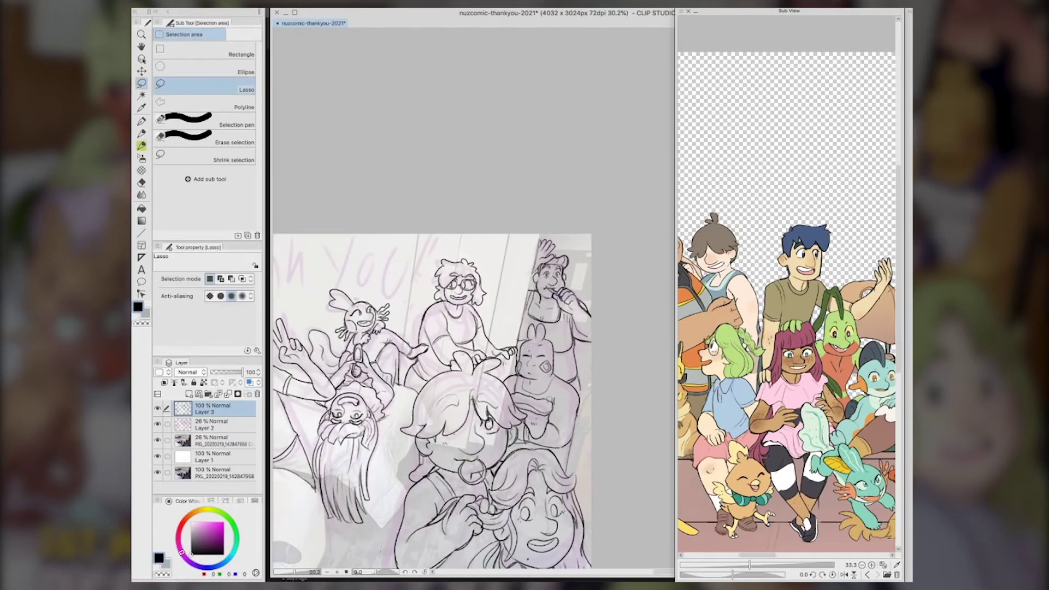
Transform the spiky-haired character's lassoed head area again and add a stroke along the side of the hairline
scroll(563, 349, "up", 3)
mouse_move(546, 239)
left_mouse_down()
mouse_move(549, 249)
mouse_move(546, 241)
left_mouse_up()
key("super+t")
key("Return")
key("super+d")
key("p")
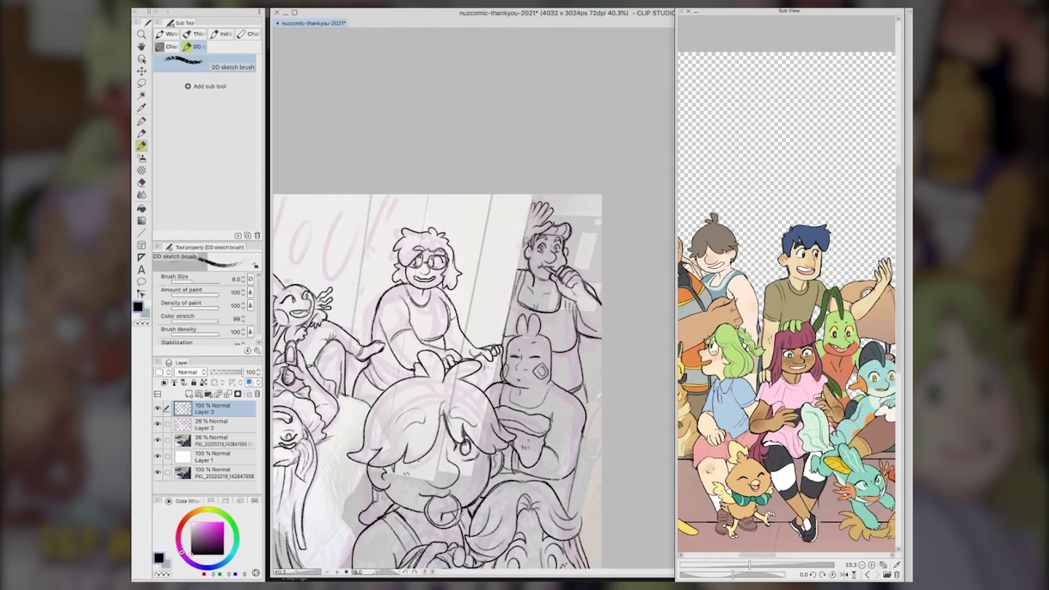
left_click_drag(528, 225, 520, 244)
Raise the upper photo layer's opacity to 64% to check the whole line art, and lower it to 21%
scroll(539, 455, "down", 3)
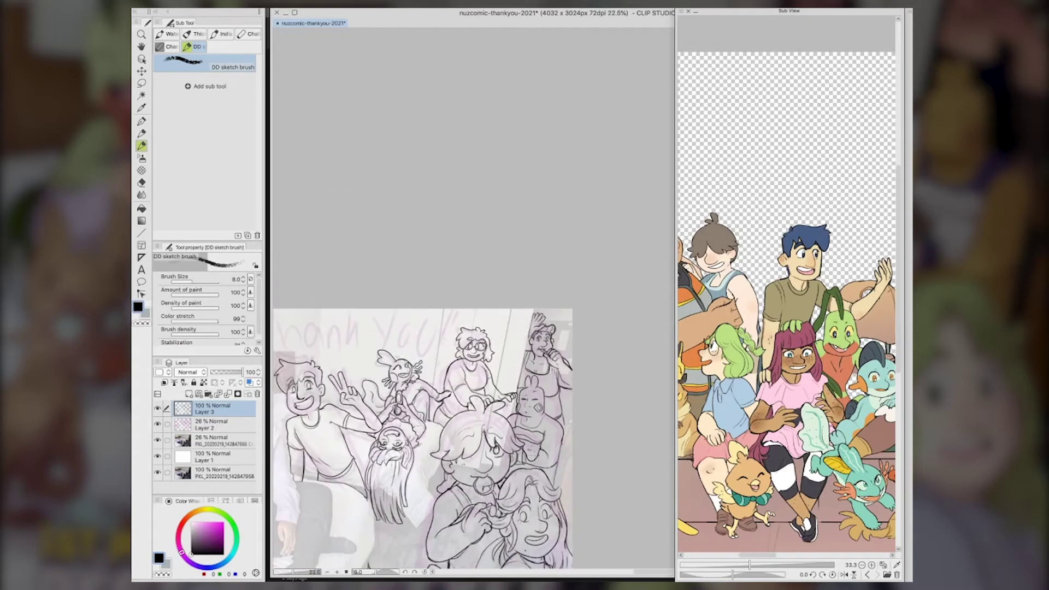
key("space")
left_click_drag(538, 454, 656, 327)
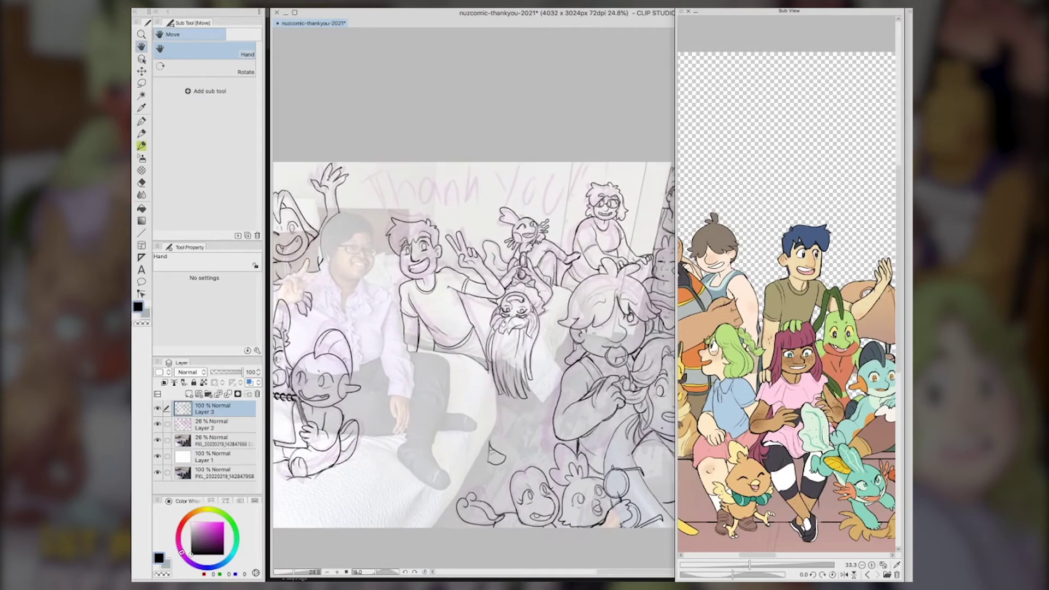
key("ctrl+minus")
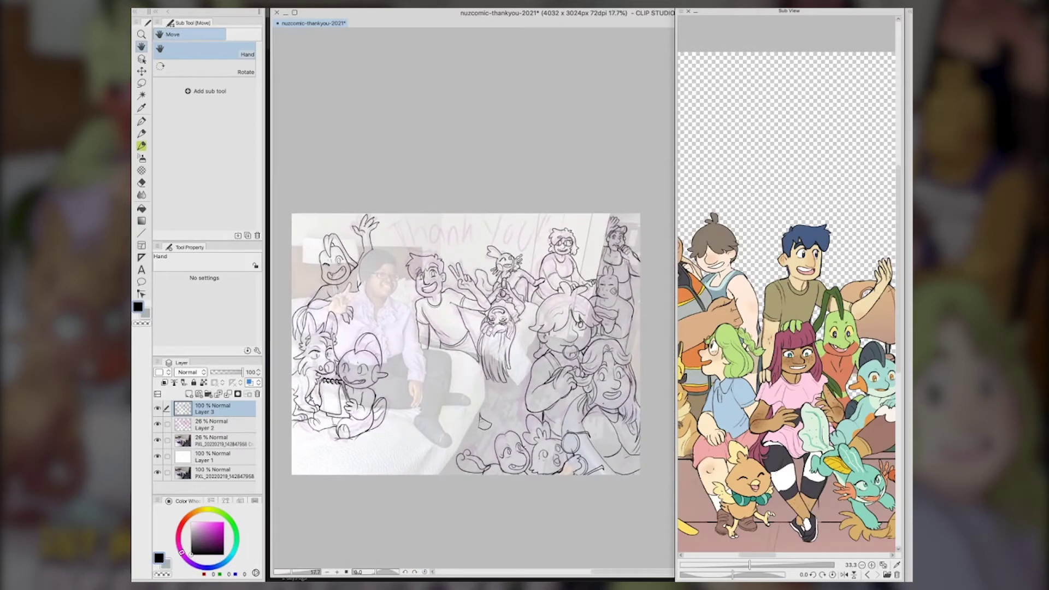
left_click_drag(578, 385, 535, 394)
left_click(230, 440)
left_click(231, 372)
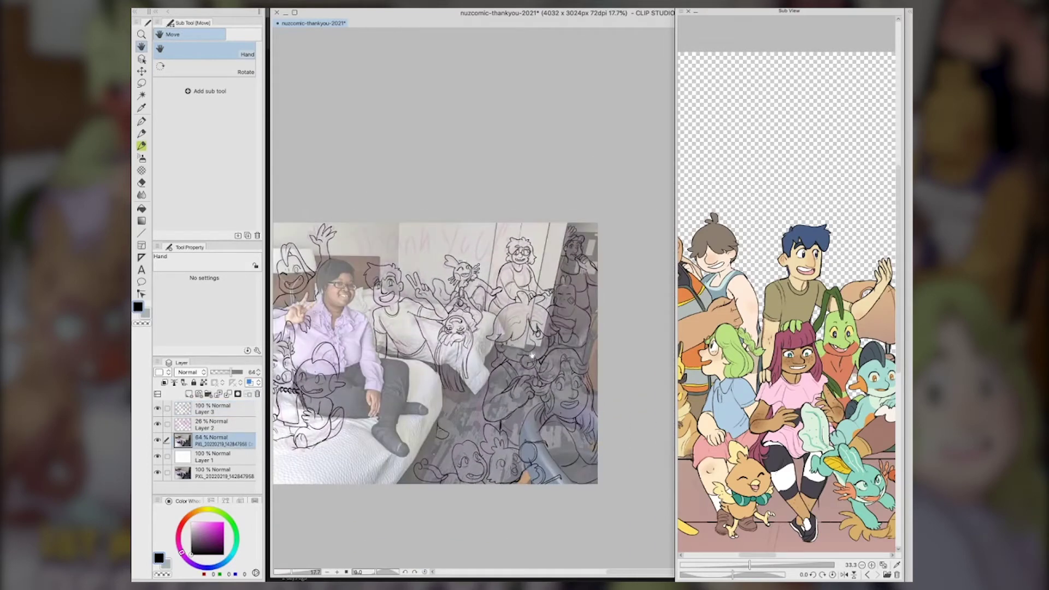
left_click(230, 406)
key("b")
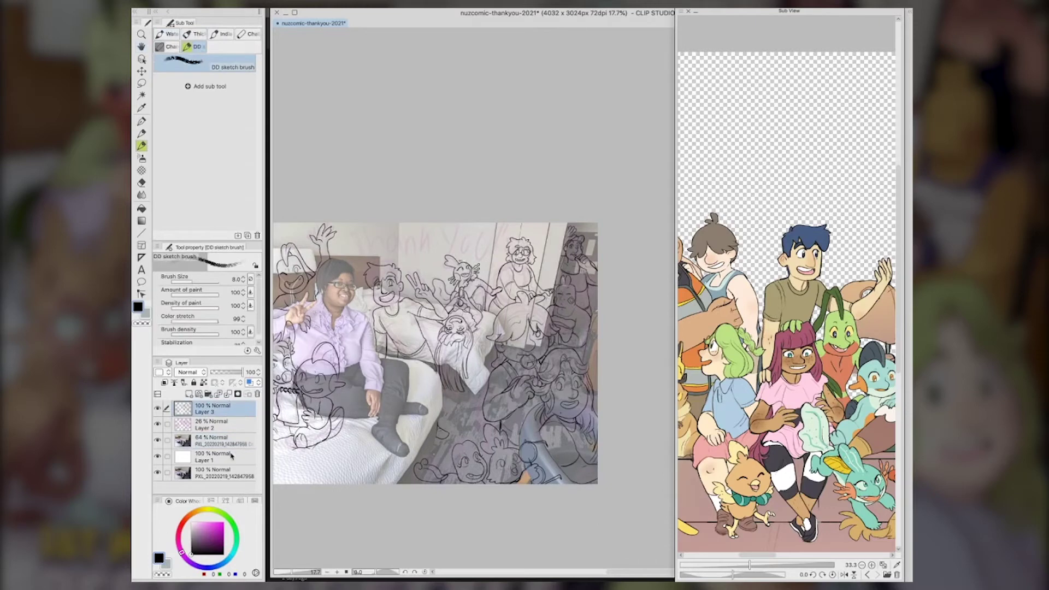
left_click(219, 440)
left_click_drag(231, 372, 218, 373)
scroll(499, 463, "down", 2)
left_click_drag(499, 462, 513, 463)
Switch to Photoshop and open the LeftoversQ&A-2021.png group artwork
mouse_move(608, 568)
left_click(712, 559)
left_click(158, 95)
left_click_drag(462, 64, 557, 75)
double_click(635, 113)
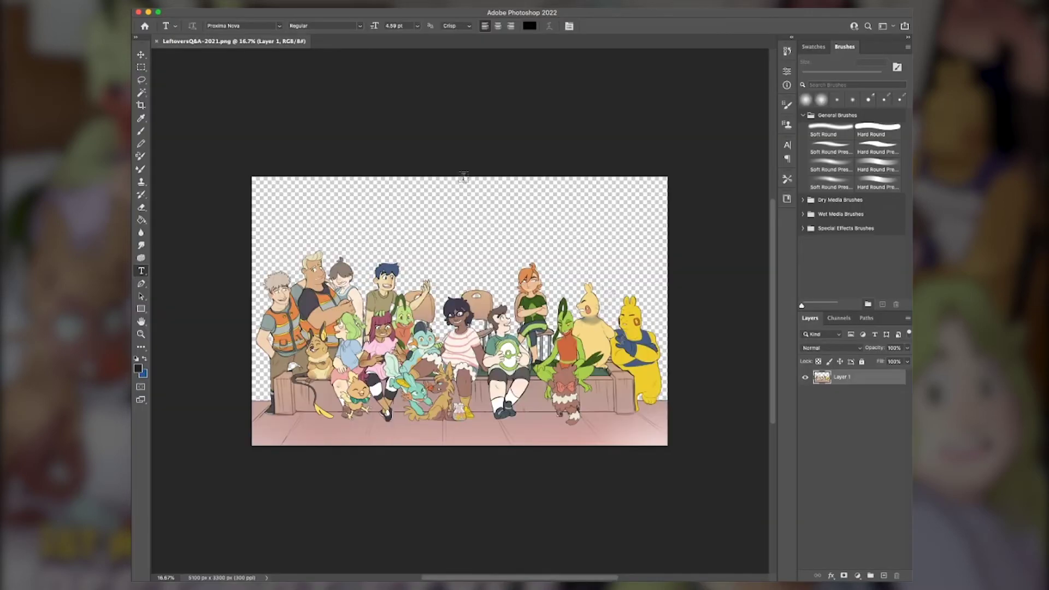
Copy the hotel-room photo at 100% opacity from Clip Studio Paint and paste it over the group artwork in Photoshop
left_click(208, 4)
left_click(219, 23)
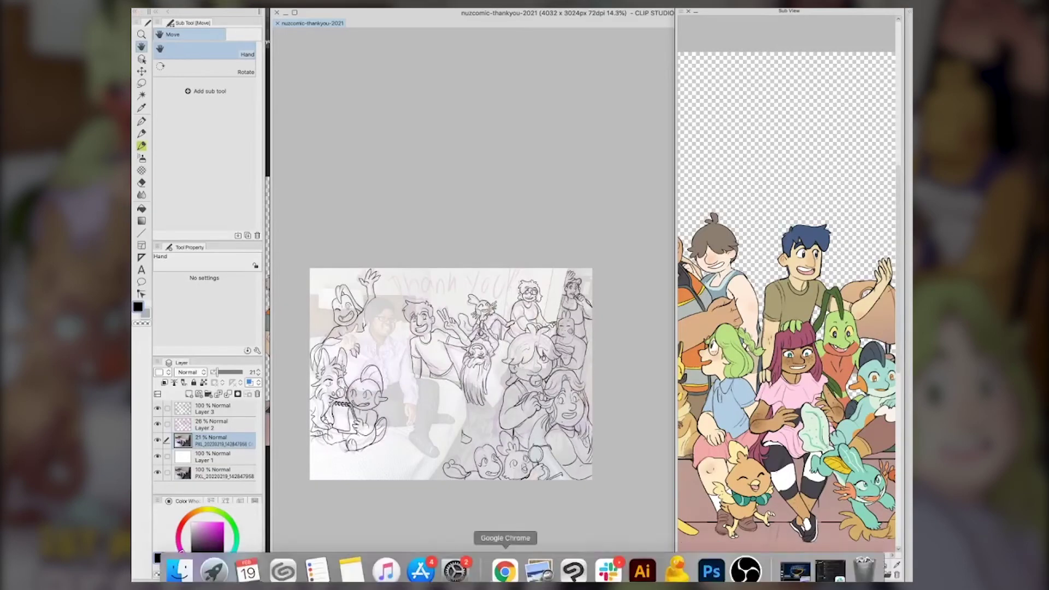
left_click(713, 559)
key("super+v")
left_click(573, 562)
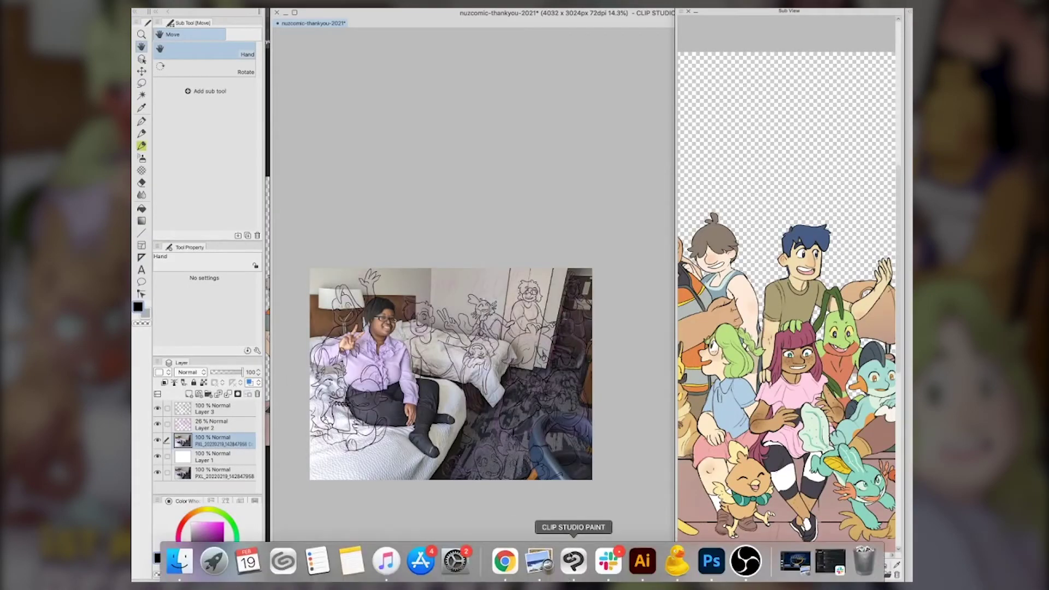
left_click(712, 560)
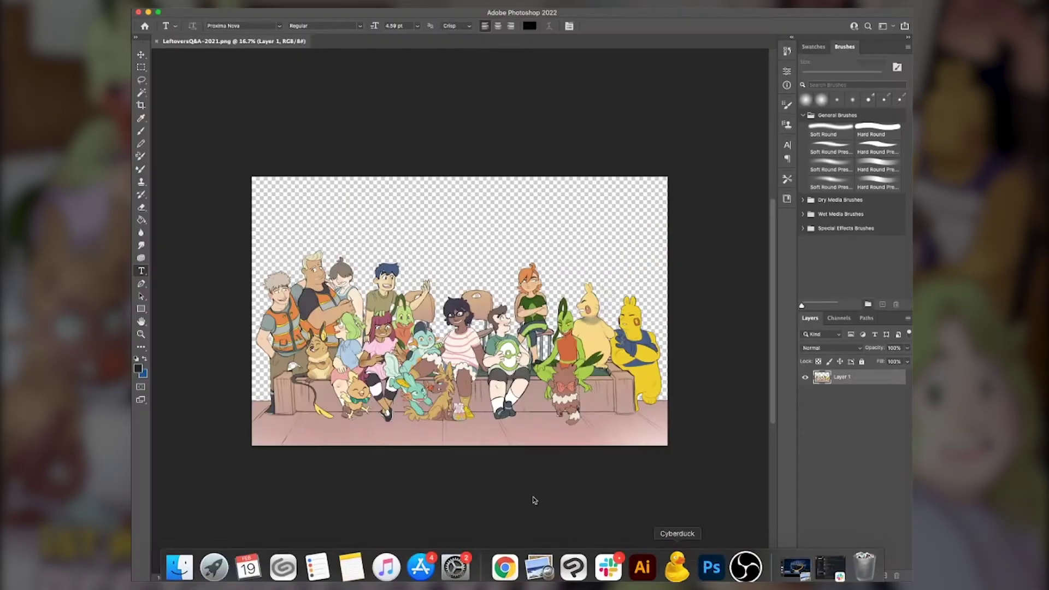
key("super+v")
Scale the pasted hotel-room photo to fit the canvas height
key("super+t")
left_click_drag(460, 188, 460, 176)
left_click_drag(458, 436, 457, 449)
key("Return")
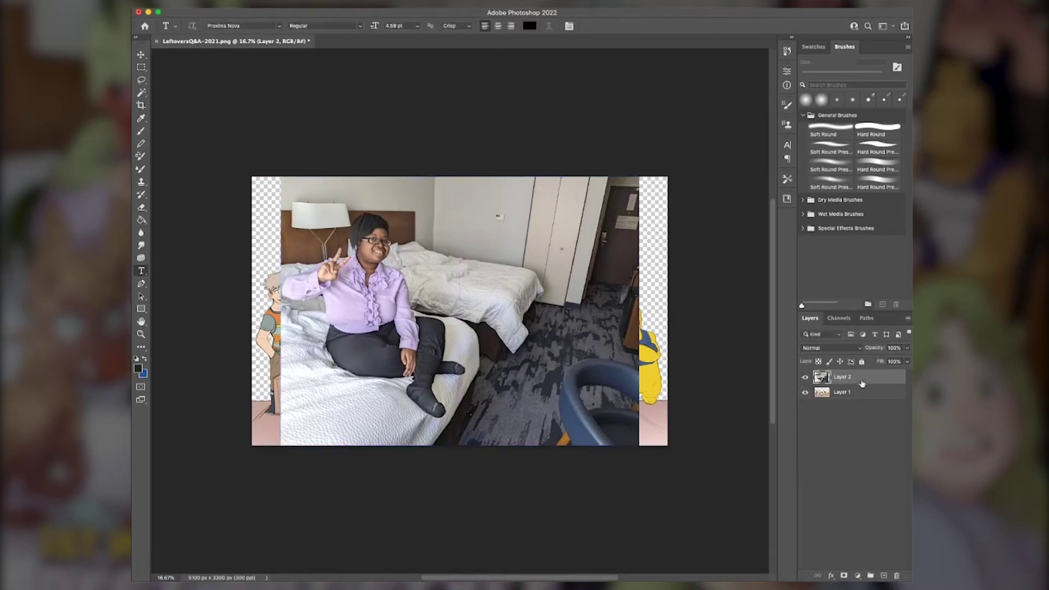
Move the photo layer below the characters layer and shrink the characters artwork to fit within the photo's width
left_click_drag(862, 381, 860, 401)
left_click(843, 378)
key("super+t")
left_click_drag(460, 446, 460, 438)
key("Return")
Start a Hue/Saturation adjustment on the characters layer and alter the hue and saturation of the Reds
left_click(248, 5)
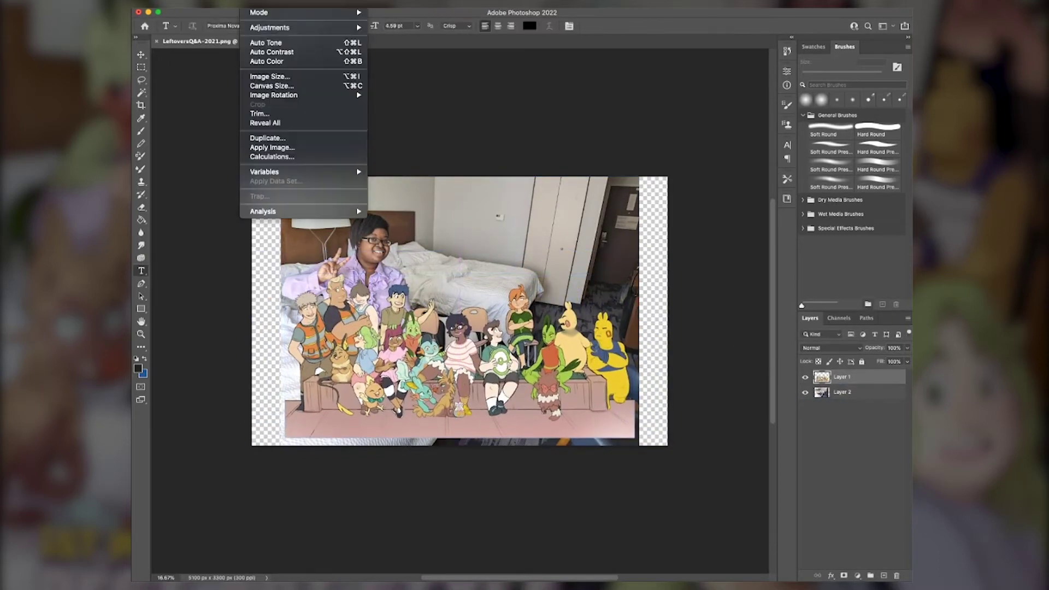
mouse_move(266, 28)
left_click(391, 76)
key("super+u")
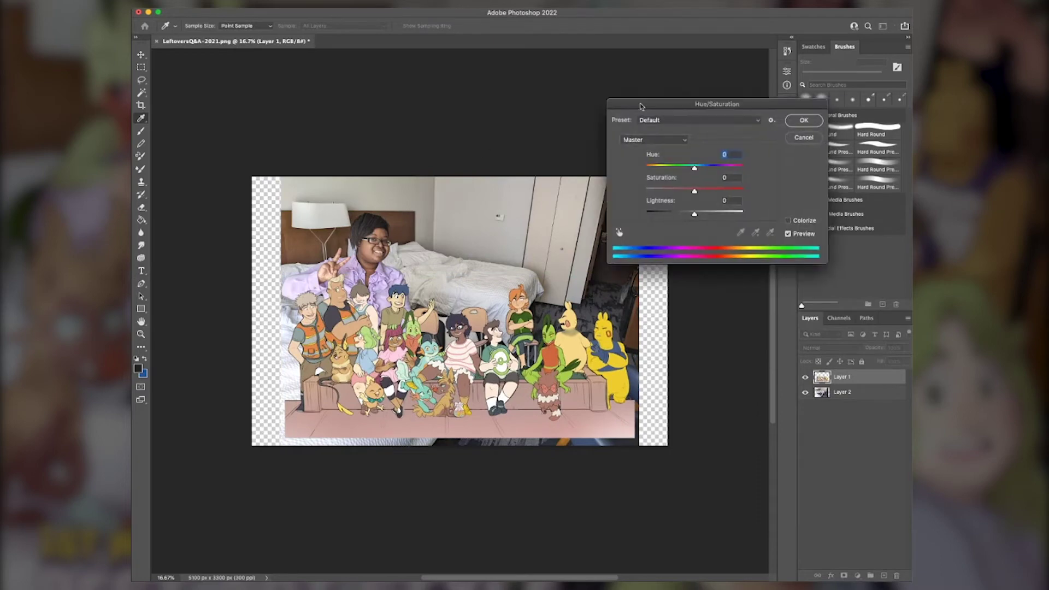
left_click(666, 93)
left_click(648, 102)
left_click_drag(707, 144, 705, 121)
left_click_drag(707, 166, 694, 145)
Set the Yellows to hue -10, saturation -25 and lightness +13, and adjust the Greens' color balance
left_click(649, 93)
left_click(650, 102)
left_click_drag(707, 122, 696, 145)
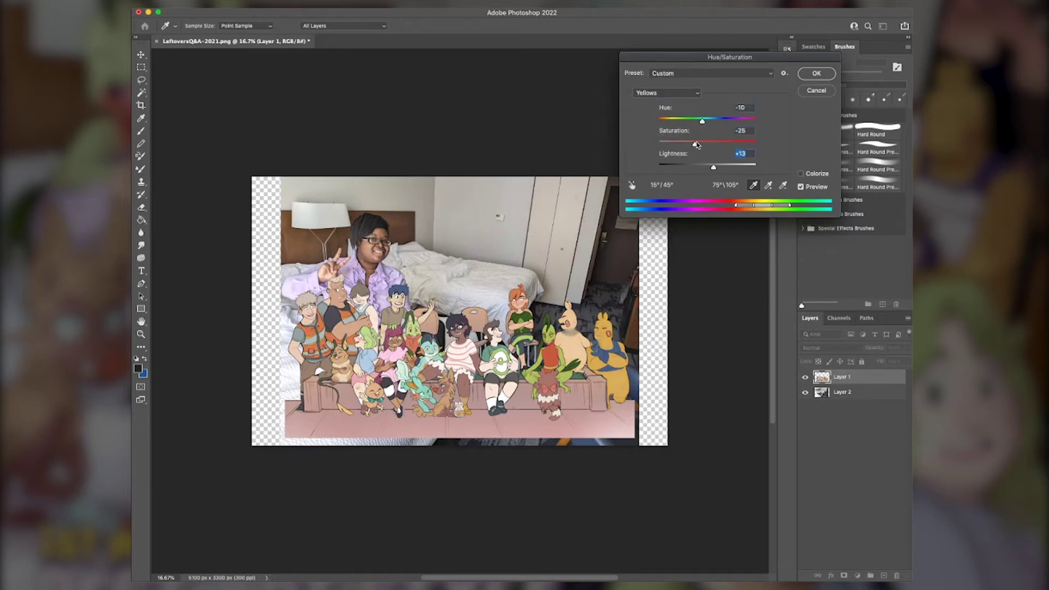
left_click(661, 93)
left_click(659, 101)
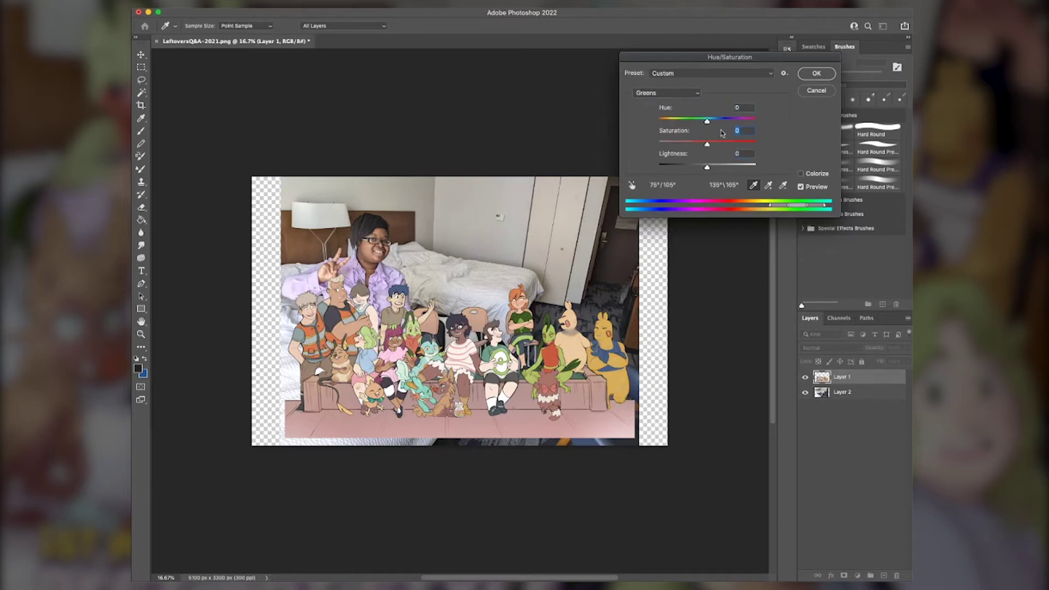
left_click_drag(709, 124, 723, 165)
Shift the Cyans' hue to about -24 and reduce their saturation, then adjust the Blues' hue and lightness
left_click(680, 97)
left_click(680, 106)
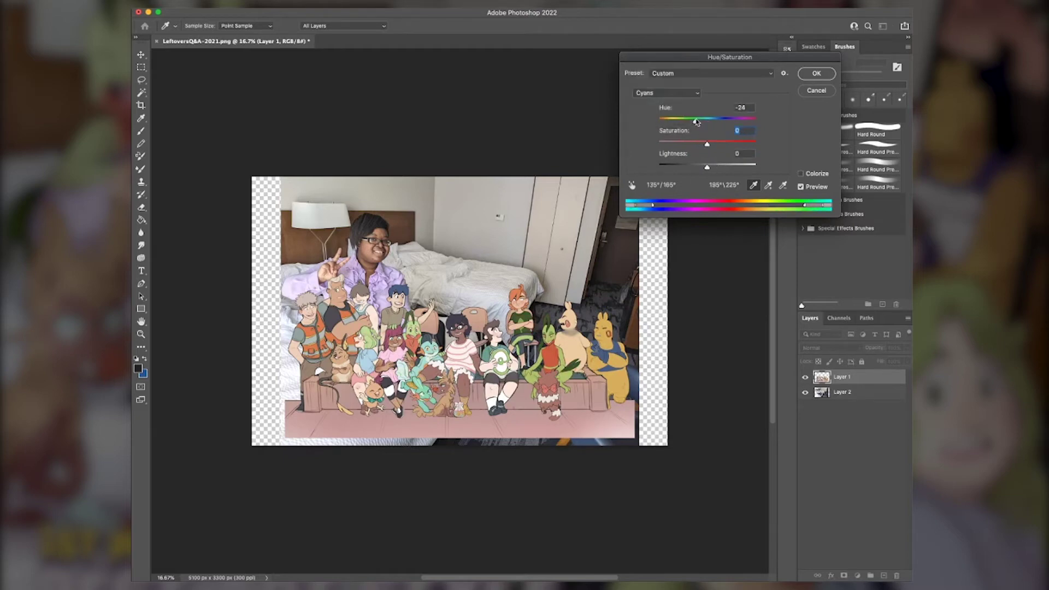
left_click_drag(707, 121, 691, 144)
left_click(681, 94)
left_click(681, 103)
left_click_drag(708, 167, 705, 124)
Lower the Magentas' hue, set their saturation to -22 and lightness to -86, and apply the Hue/Saturation adjustment
left_click(667, 92)
left_click(650, 101)
left_click_drag(707, 144, 664, 168)
mouse_move(706, 121)
left_mouse_down()
mouse_move(681, 123)
mouse_move(717, 122)
mouse_move(695, 123)
left_mouse_up()
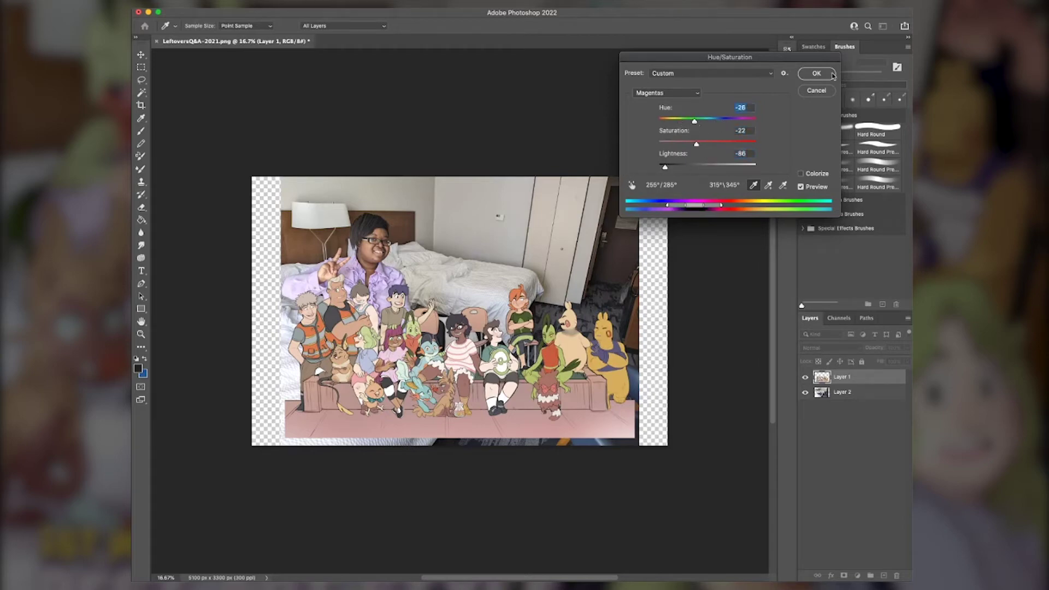
key("Return")
Enlarge the recolored characters artwork to fill the canvas width
key("ctrl+t")
left_click_drag(460, 274, 459, 241)
key("Return")
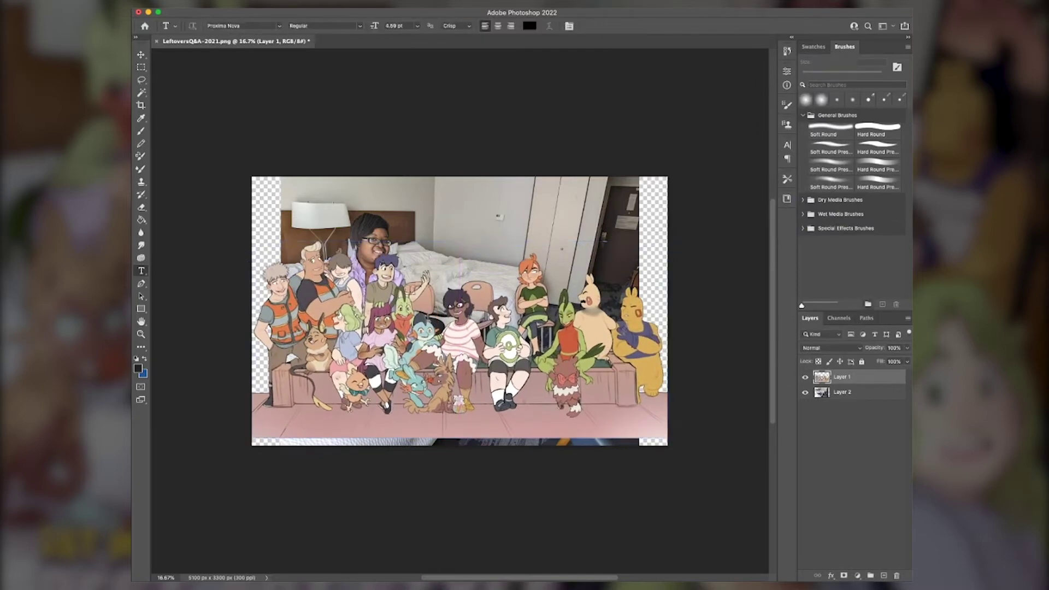
Raise the characters layer's brightness to 12 with Brightness/Contrast
left_click(246, 2)
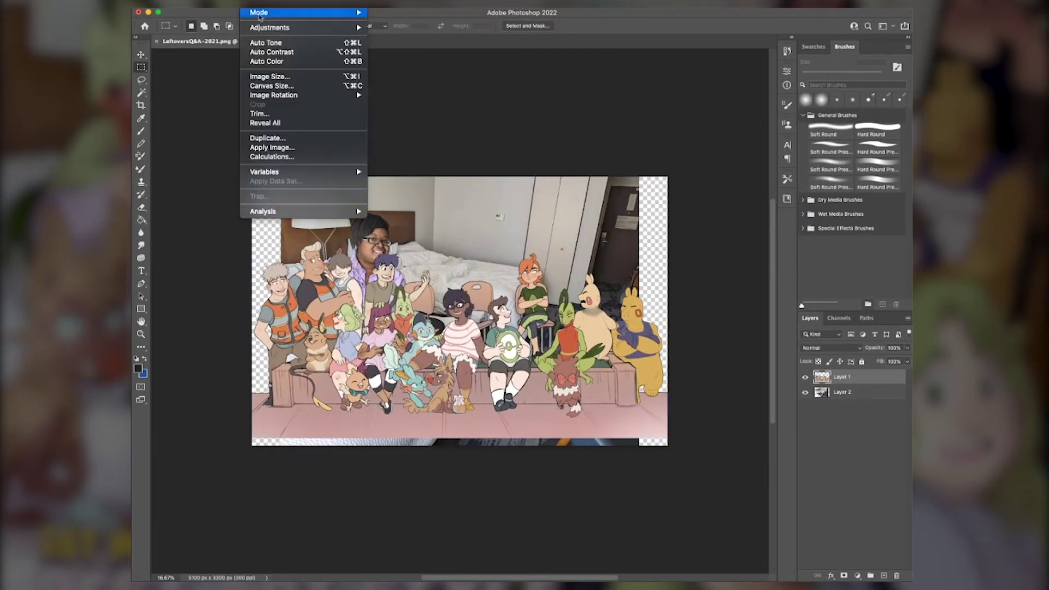
left_click(405, 34)
left_click_drag(677, 109, 680, 111)
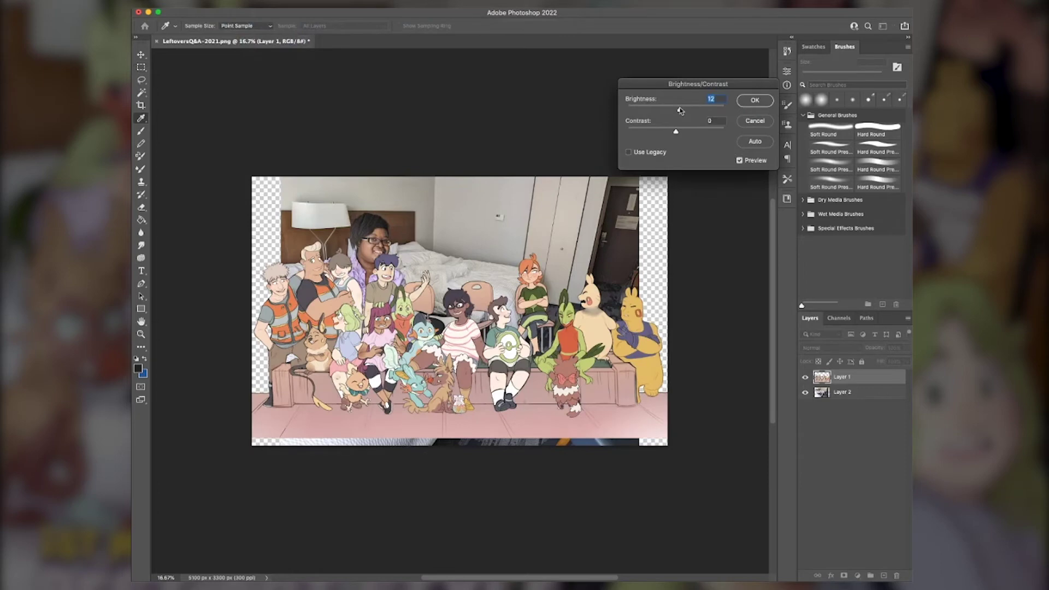
left_click(755, 101)
Select the whole canvas, hide the photo layer, and start saving the recolored characters image under Save As
left_click_drag(222, 172, 699, 524)
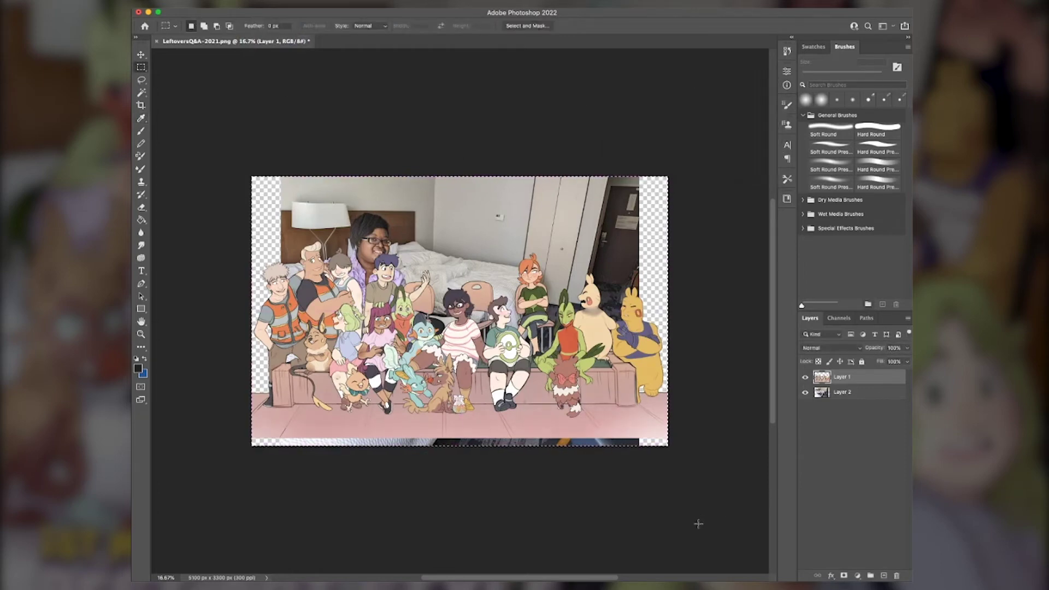
left_click(574, 563)
left_click(712, 563)
left_click(805, 391)
left_click(203, 3)
left_click(219, 112)
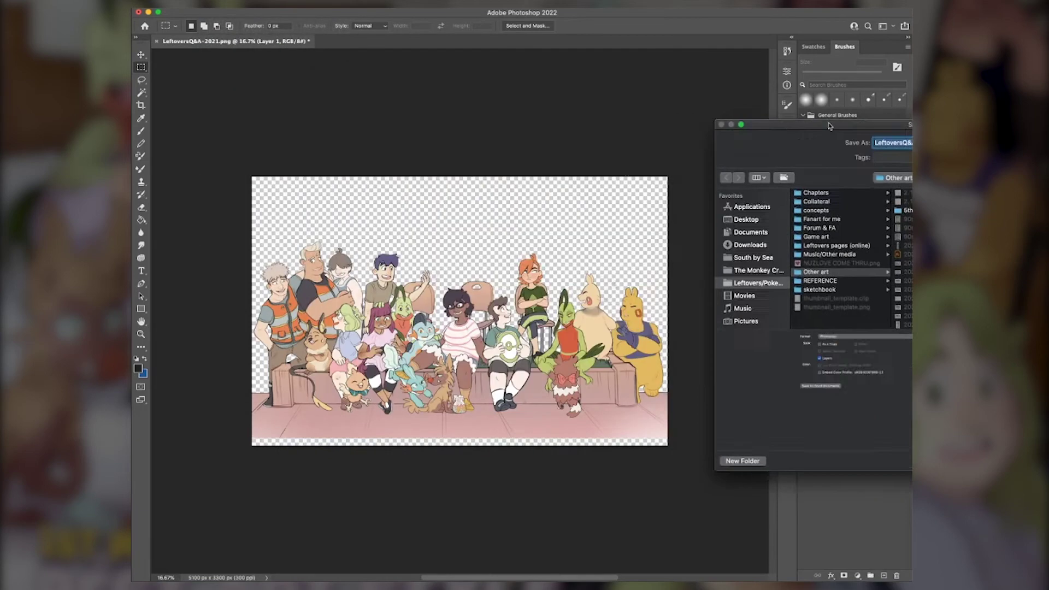
left_click_drag(829, 126, 1033, 127)
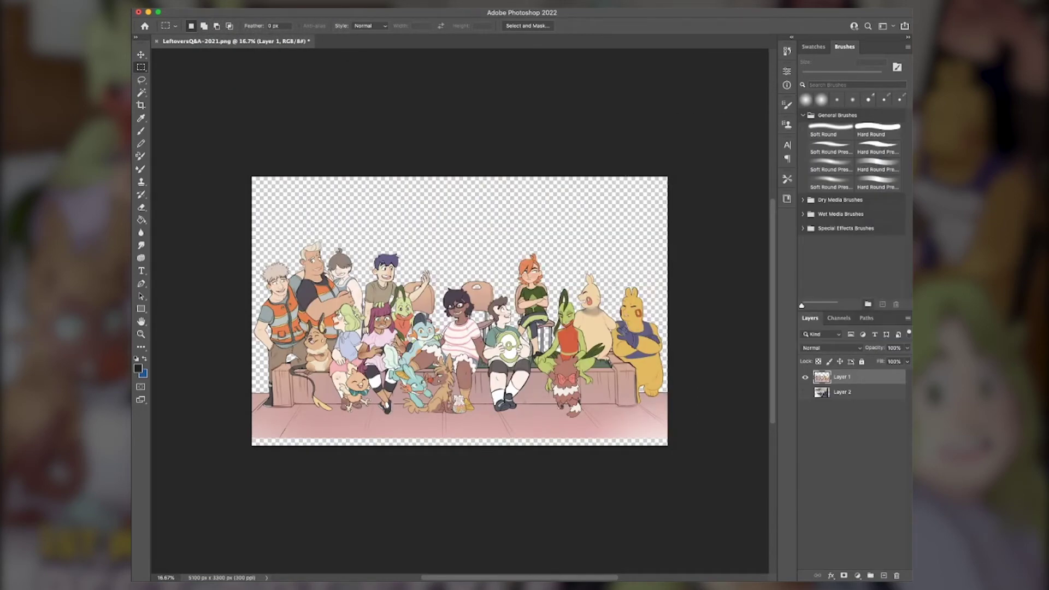
Return to Clip Studio Paint, browse the Other art folder, and show the full group artwork in the Sub View
left_click(574, 563)
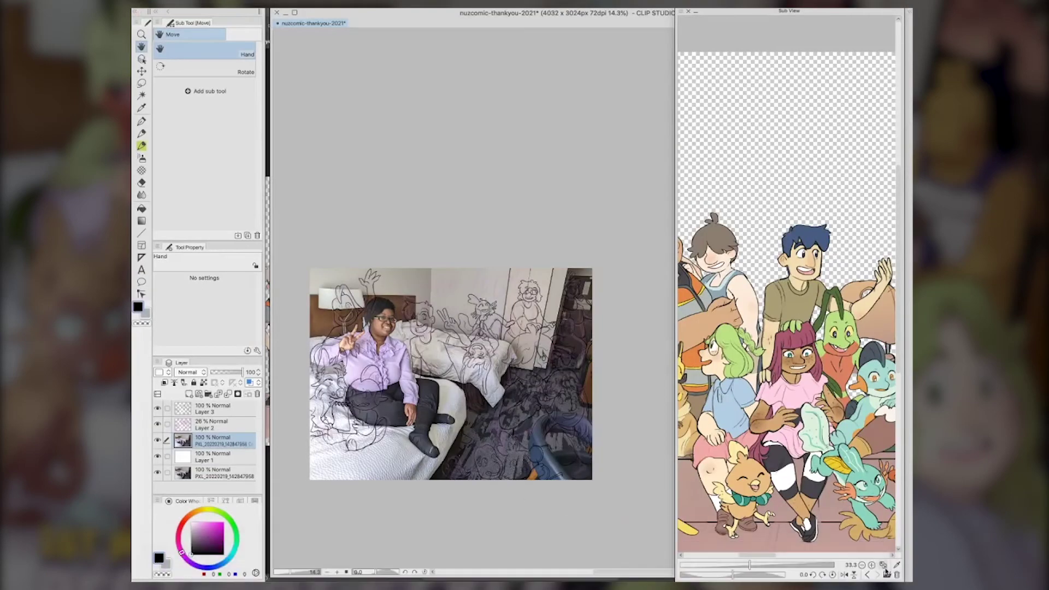
key("super+o")
scroll(645, 138, "down", 20)
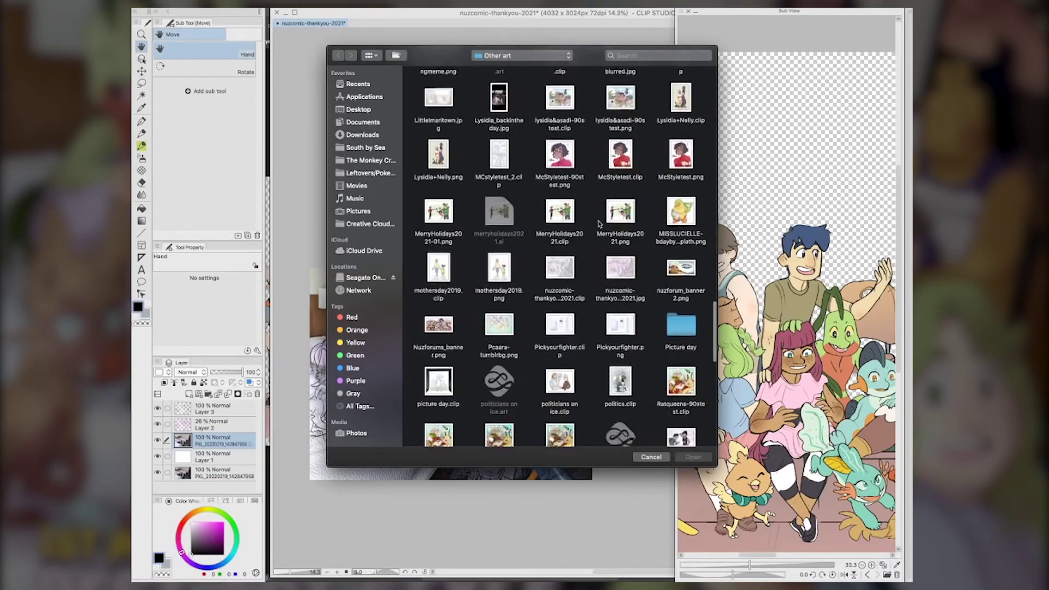
key("Escape")
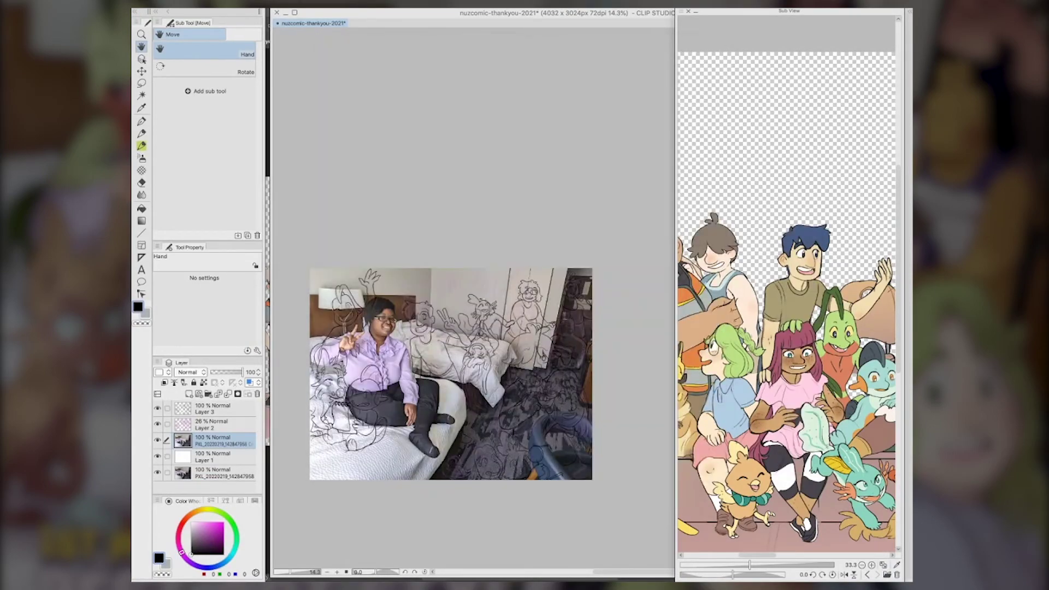
scroll(801, 292, "down", 4)
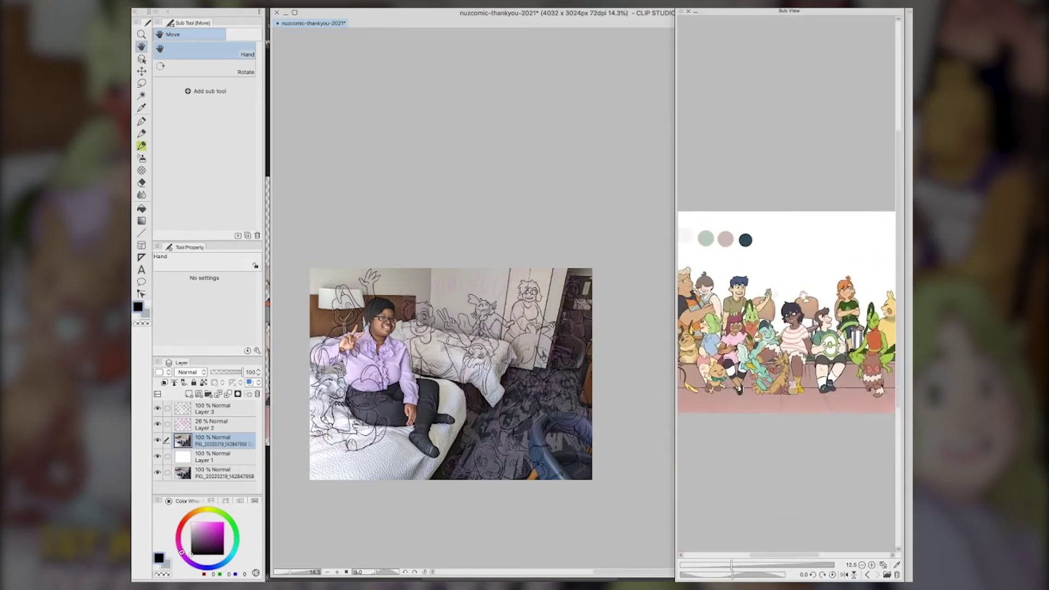
Open the LeftoversQ&A-2021 illustration as a second document
left_click(232, 3)
left_click(246, 31)
key("Escape")
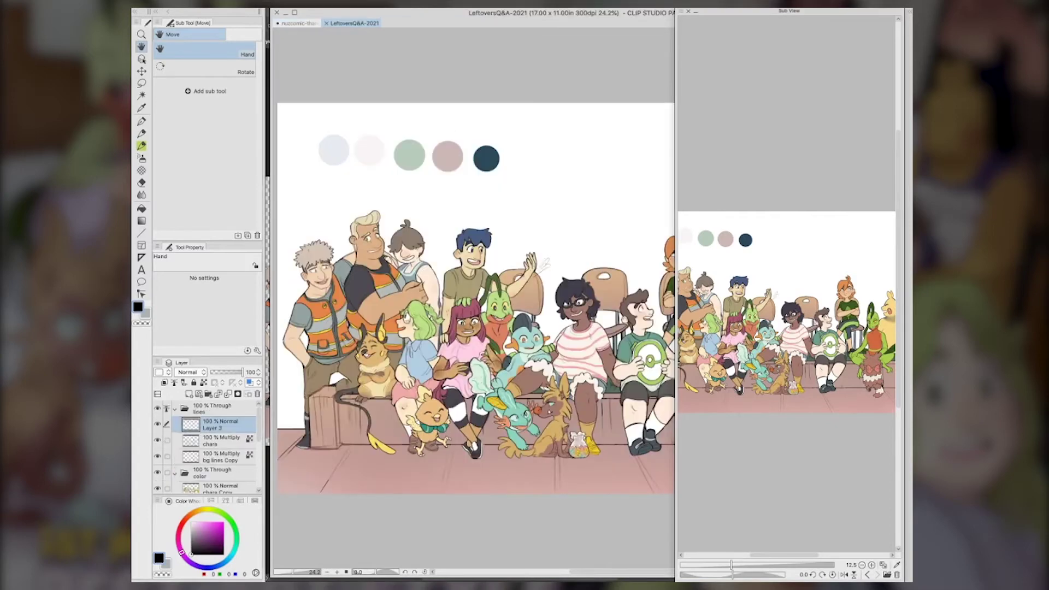
Copy the recolored characters from Photoshop, paste them into the Clip Studio Paint LeftoversQ&A-2021 document, and shift them downward
left_click(711, 567)
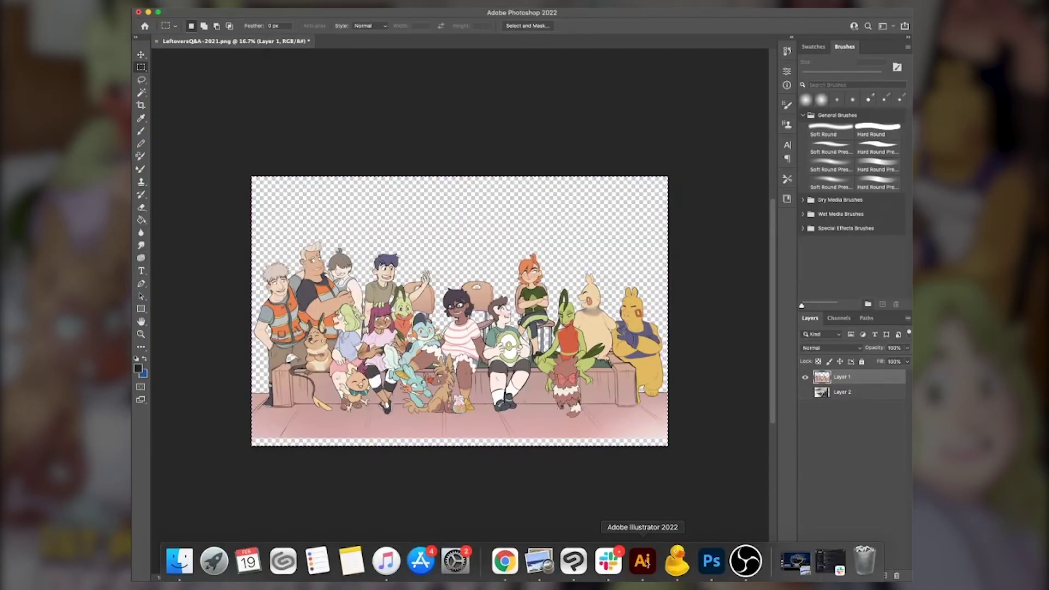
left_click(676, 567)
scroll(435, 320, "down", 4)
key("super+t")
left_click_drag(435, 320, 435, 358)
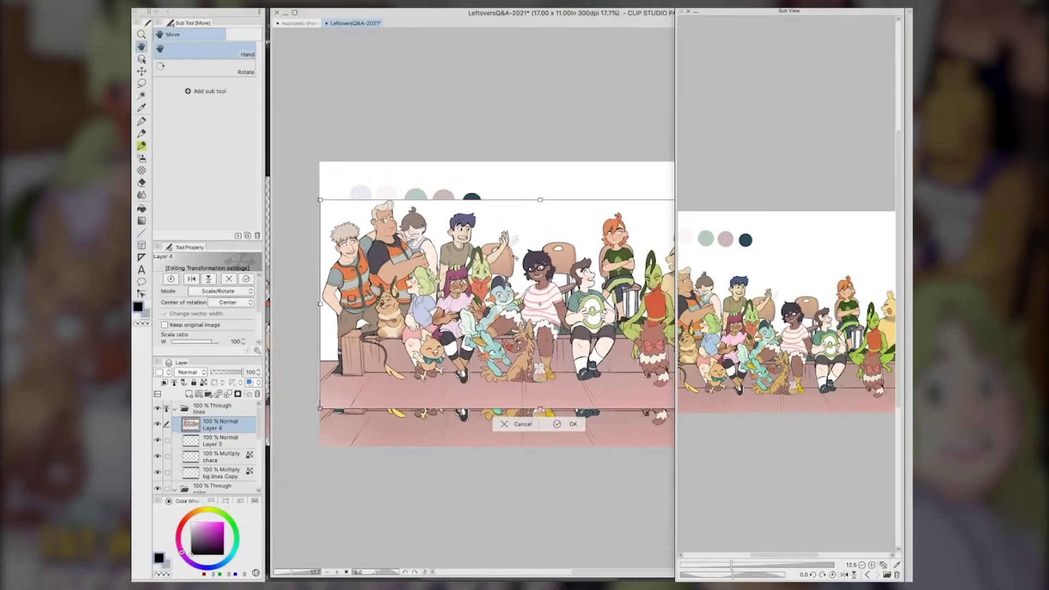
left_click(559, 424)
Move the pasted Layer 4 above the lines folder, and select and collapse that folder
left_click_drag(205, 426, 205, 405)
left_click(203, 429)
left_click(175, 425)
left_click(158, 424)
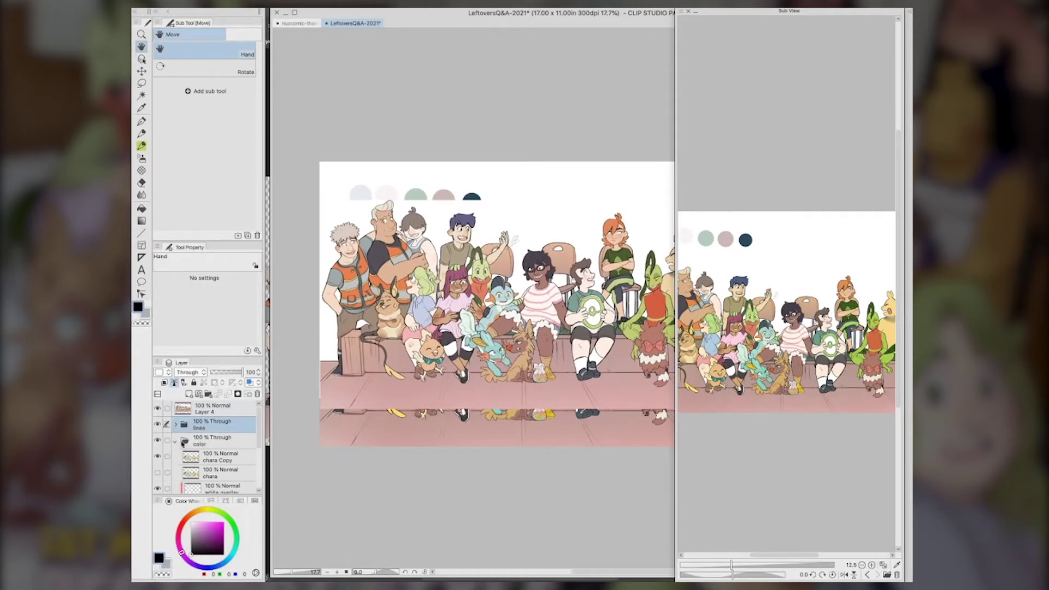
Collapse the color folder, hide the lines and color folders, and save the LeftoversQ&A-2021 document
left_click(176, 442)
left_click(157, 441)
key("super+s")
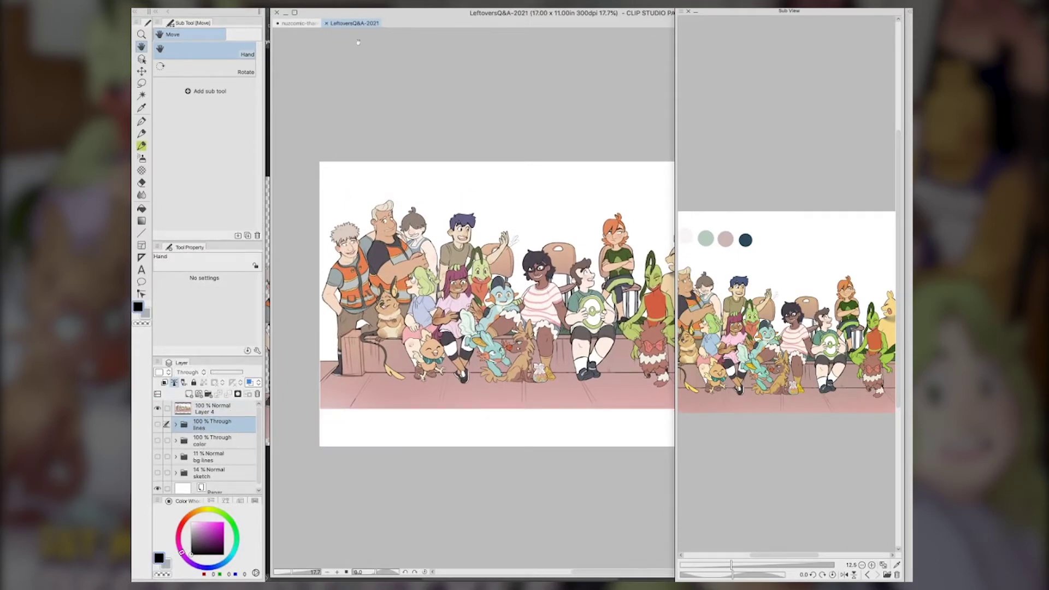
Reload the updated group artwork in the Sub View and close the LeftoversQ&A-2021 document
left_click(868, 575)
left_click(877, 575)
left_click(327, 23)
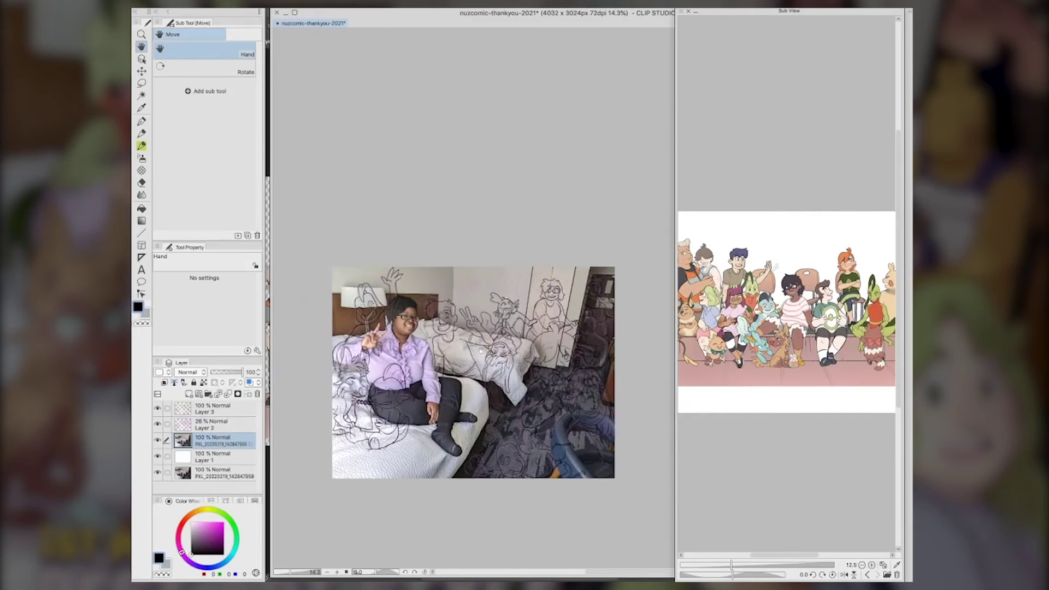
Lower the upper photo layer's opacity to about 23% and hide the Layer 2 sketch
left_click(201, 440)
left_click(217, 372)
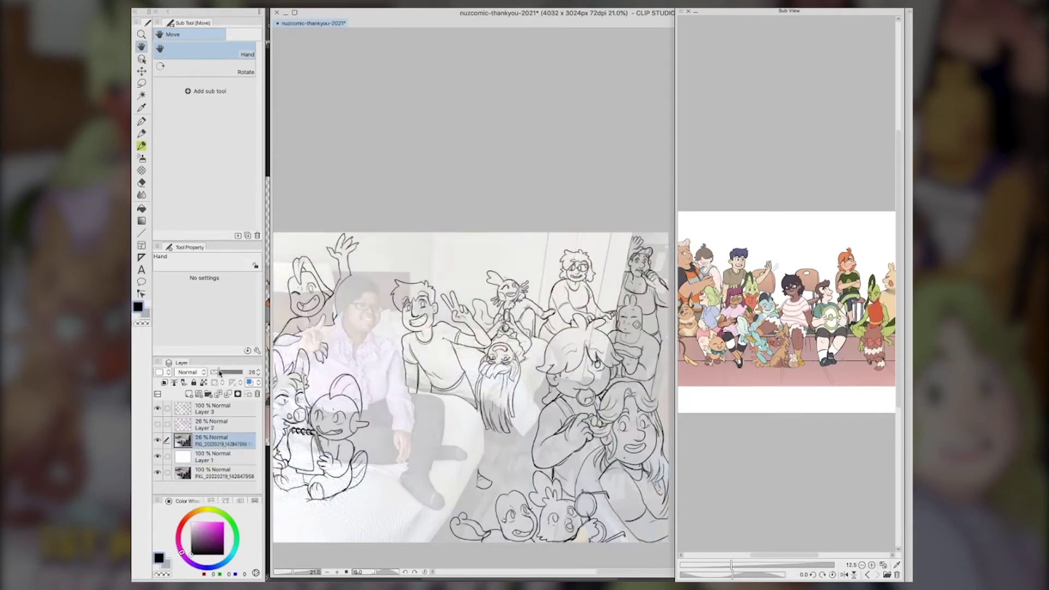
left_click(201, 424)
Rename Layer 3 as lines
double_click(202, 411)
type("lines")
key("Return")
Add a new raster layer beneath the lines layer, name it base, and choose a dark purple drawing color
left_click(190, 394)
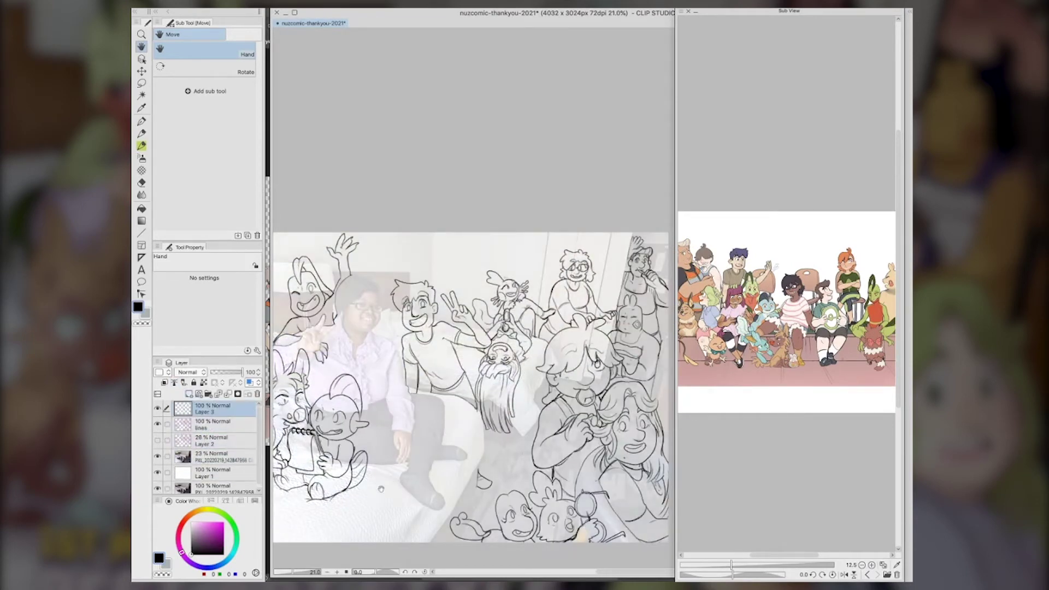
left_click_drag(238, 406, 214, 431)
double_click(211, 428)
type("base")
key("Return")
left_click(196, 546)
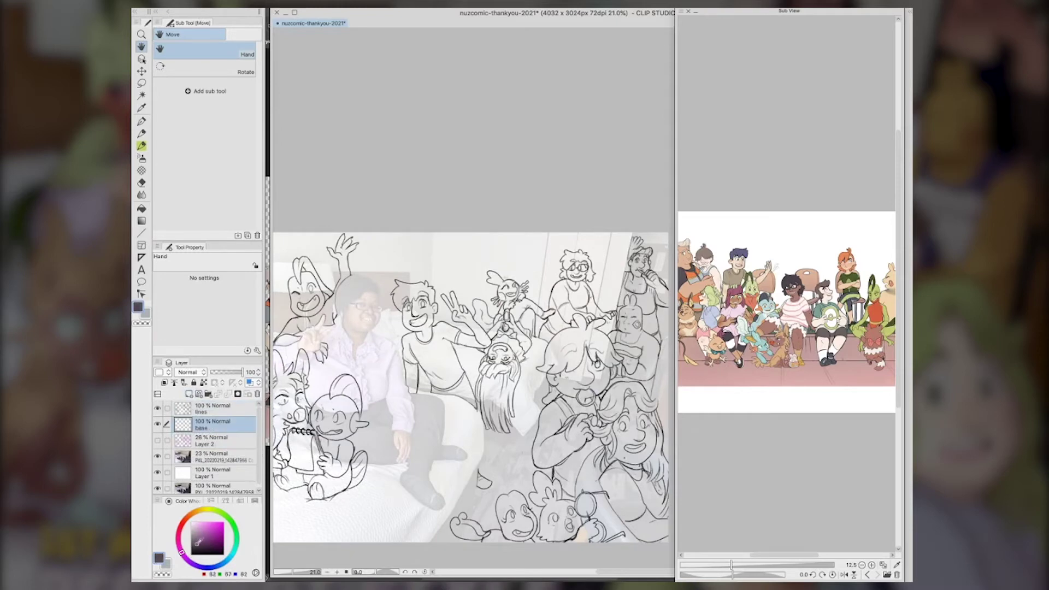
Auto-select the empty background around the characters on the lines layer and invert the selection
scroll(395, 446, "down", 2)
key("w")
left_click(384, 421)
key("super+d")
left_click(210, 408)
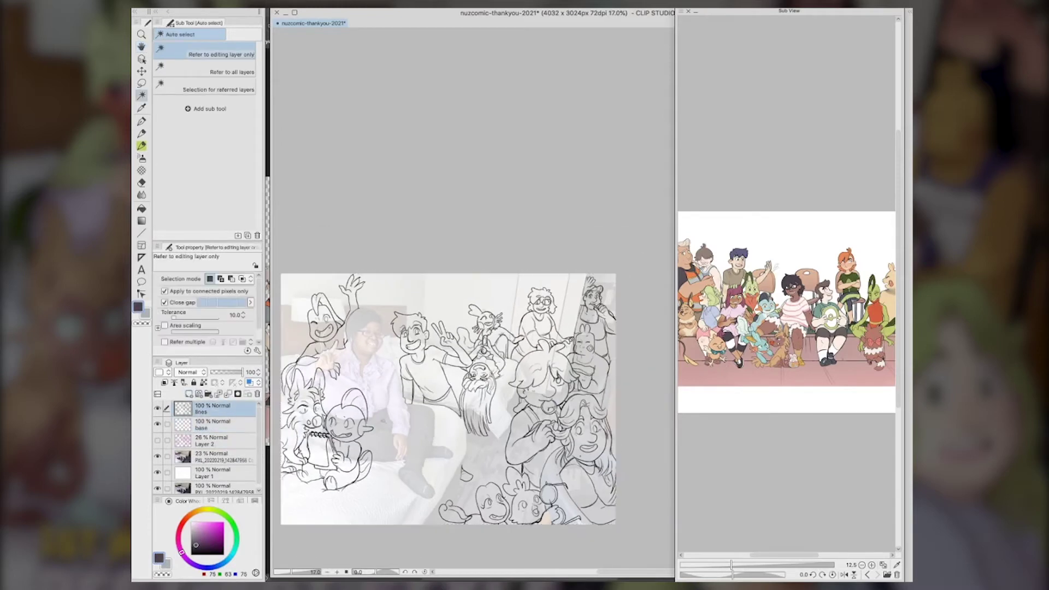
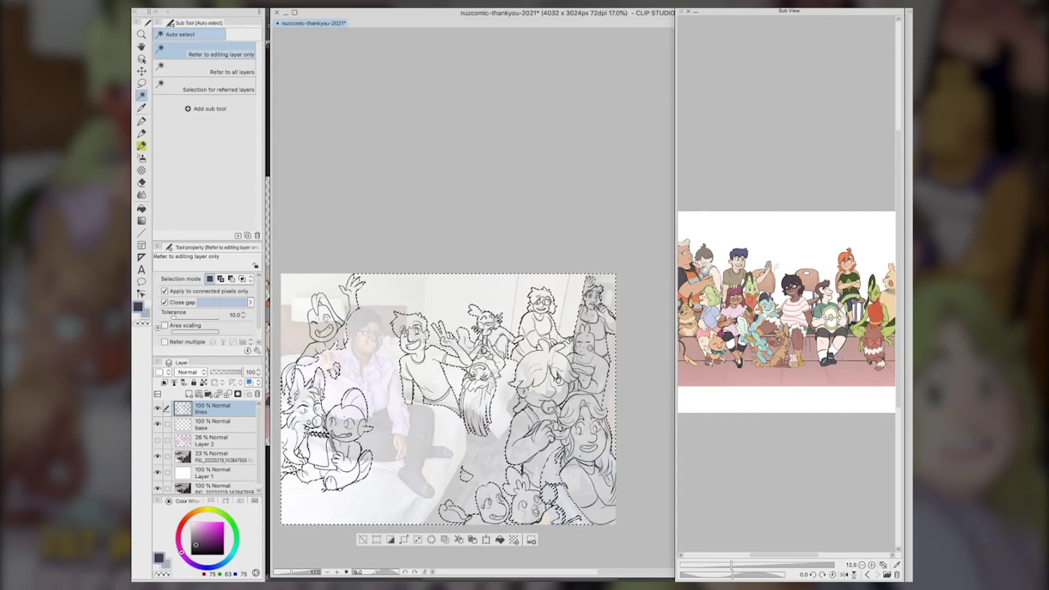
left_click(370, 3)
left_click(402, 38)
Fill the selected characters along the bed, right side and bottom edge with dark purple on the base layer
left_click(213, 424)
left_click(142, 209)
left_click(538, 421)
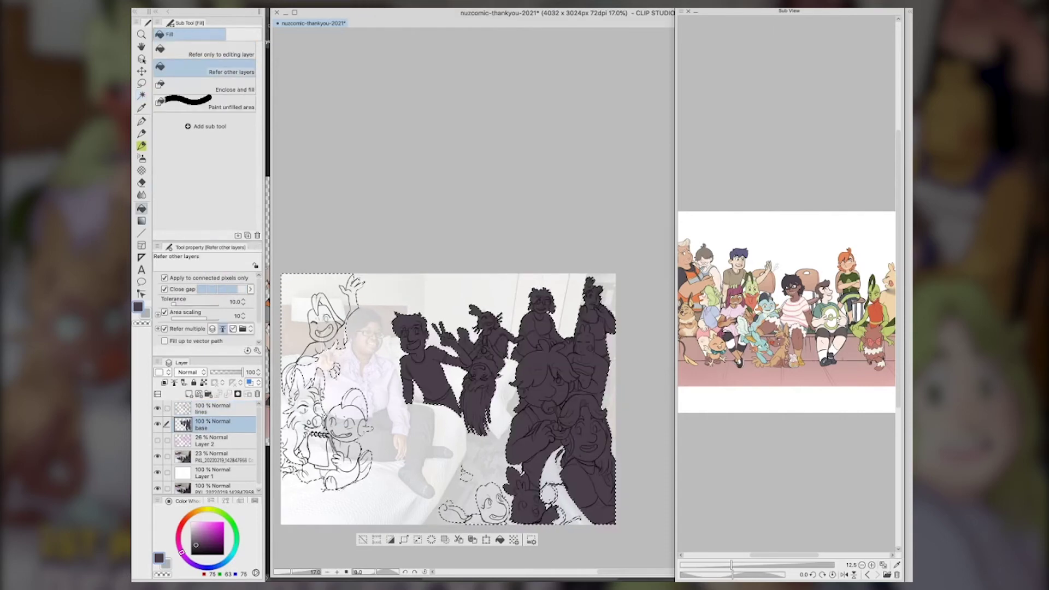
left_click(493, 499)
left_click(453, 513)
left_click(466, 477)
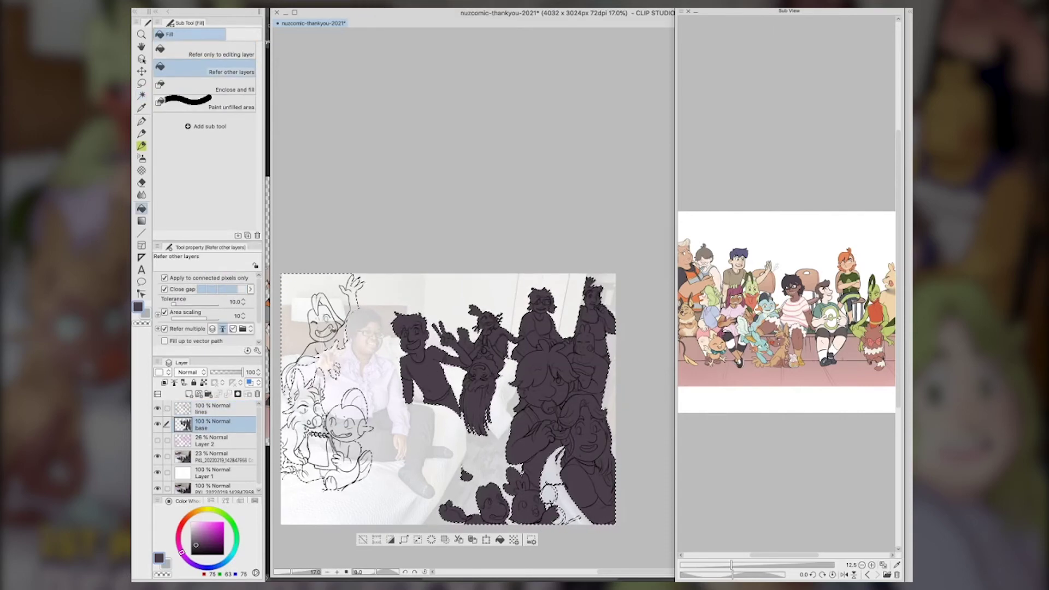
Undo the last fill and rework the selection from the lines layer, excluding the background at the photo's left edge
left_click(333, 330)
key("super+z")
left_click(370, 3)
left_click(402, 39)
left_click(141, 95)
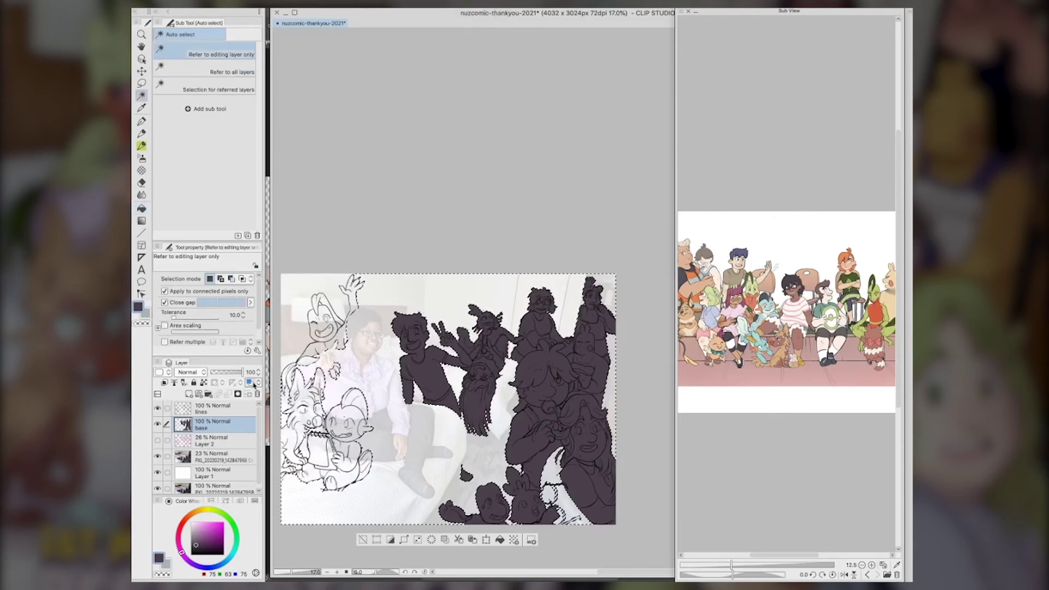
left_click(214, 407)
left_click(296, 292, "shift")
left_click(369, 3)
left_click(402, 40)
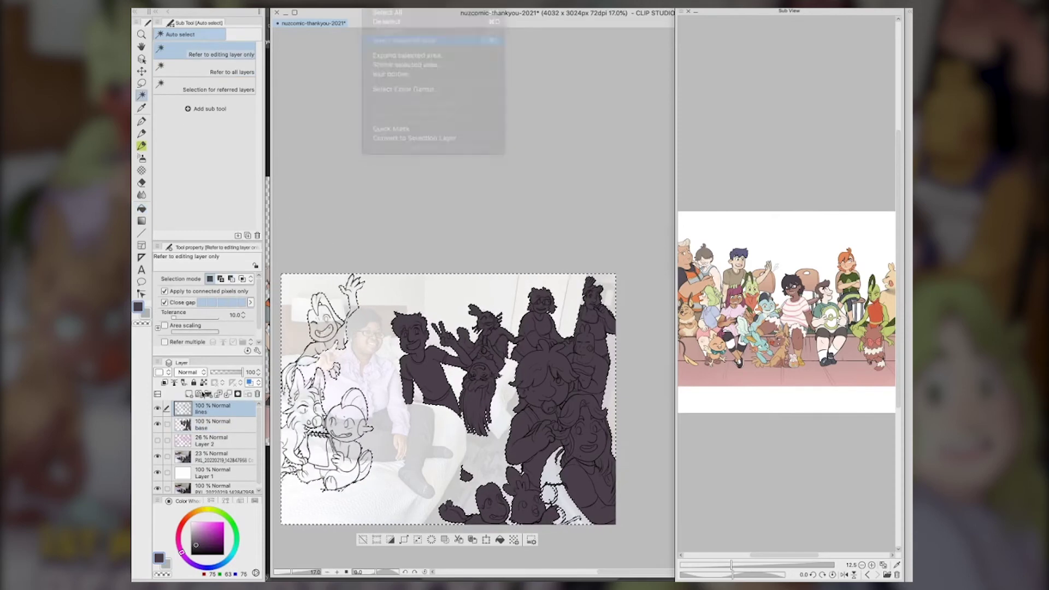
Fill the characters on the photo's left side with dark purple on the base layer and clear the selection
left_click(213, 424)
key("g")
left_click(332, 370)
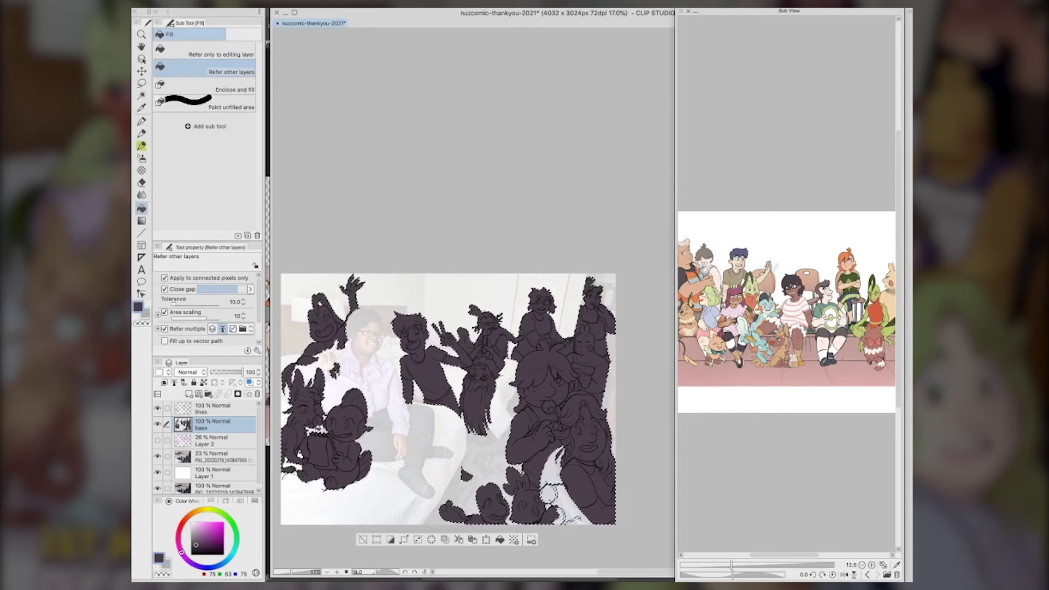
key("ctrl+d")
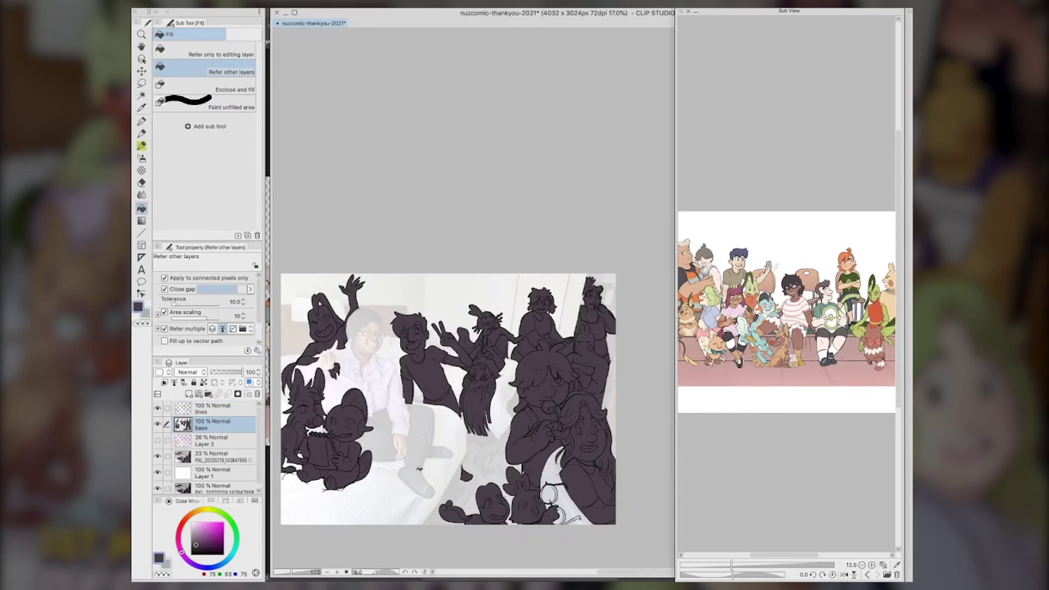
Restore the upper photo layer's opacity to 100%, reselect the base layer, and save the document
left_click(213, 462)
left_click(205, 441)
left_click(205, 425)
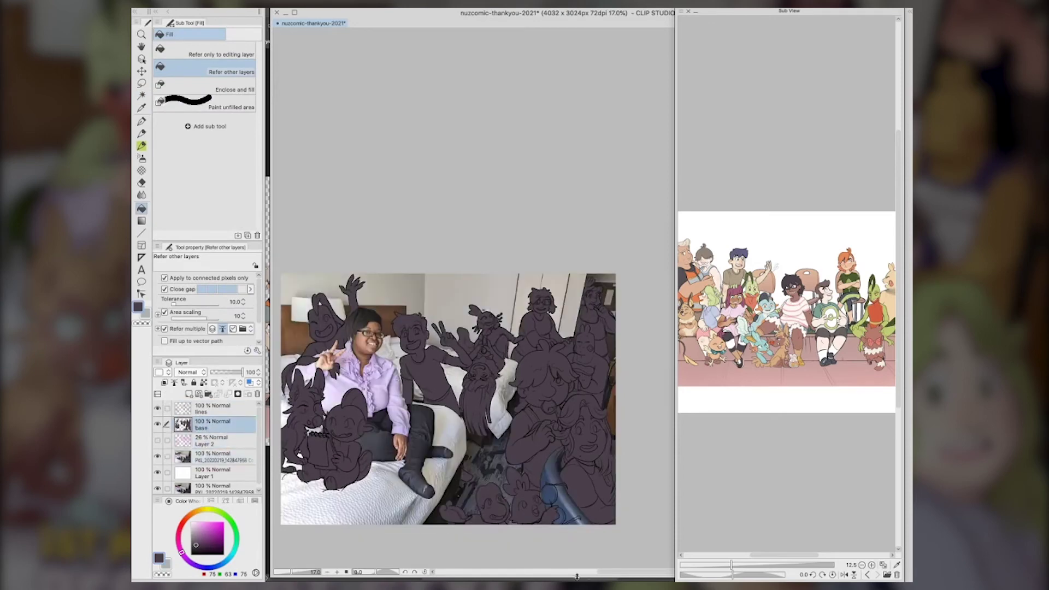
left_click_drag(607, 572, 576, 573)
key("ctrl+s")
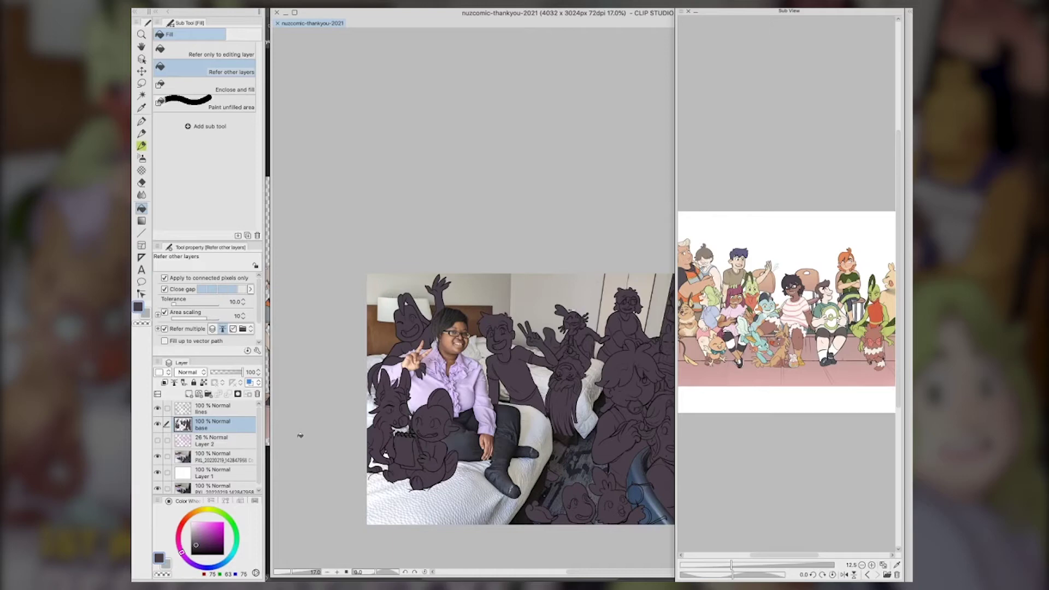
Add a new raster layer above base and name it chara
left_click(215, 446)
left_click(215, 426)
left_click(189, 394)
double_click(203, 428)
type("chara")
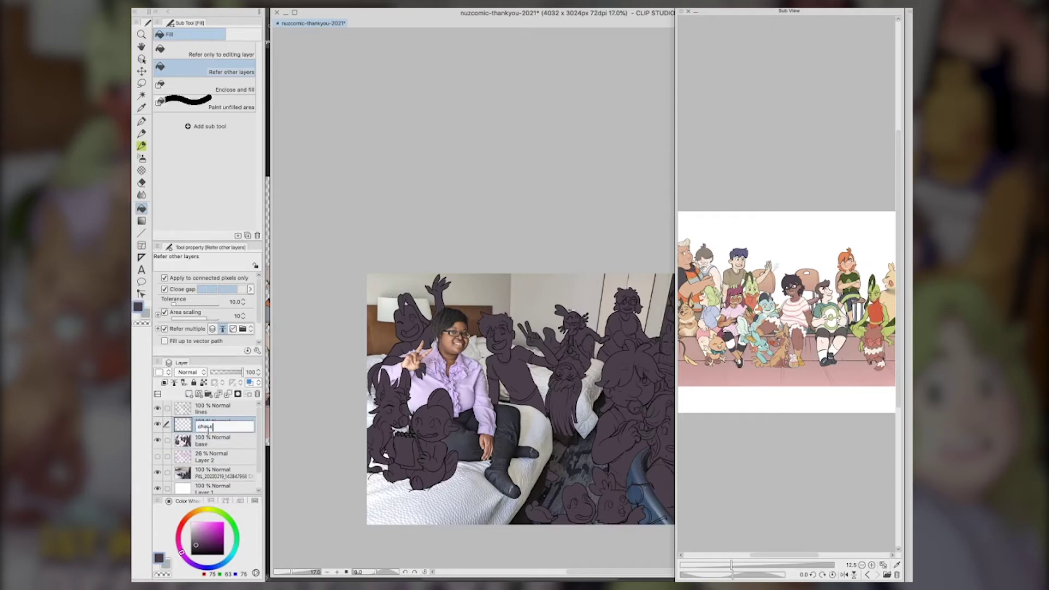
key("Return")
Sample the blue creature's light blue body color from the reference artwork in the Sub View
left_click_drag(787, 382, 767, 430)
key("super+plus")
key("i")
left_click(720, 344)
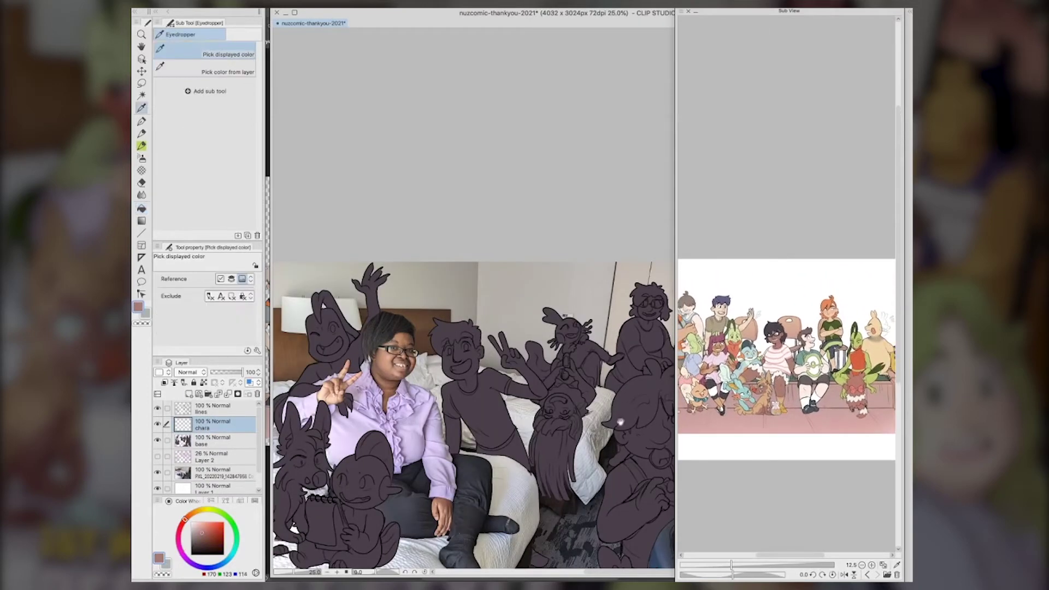
key("space")
left_click_drag(587, 527, 657, 448)
key("i")
left_click(749, 356)
left_click(192, 408)
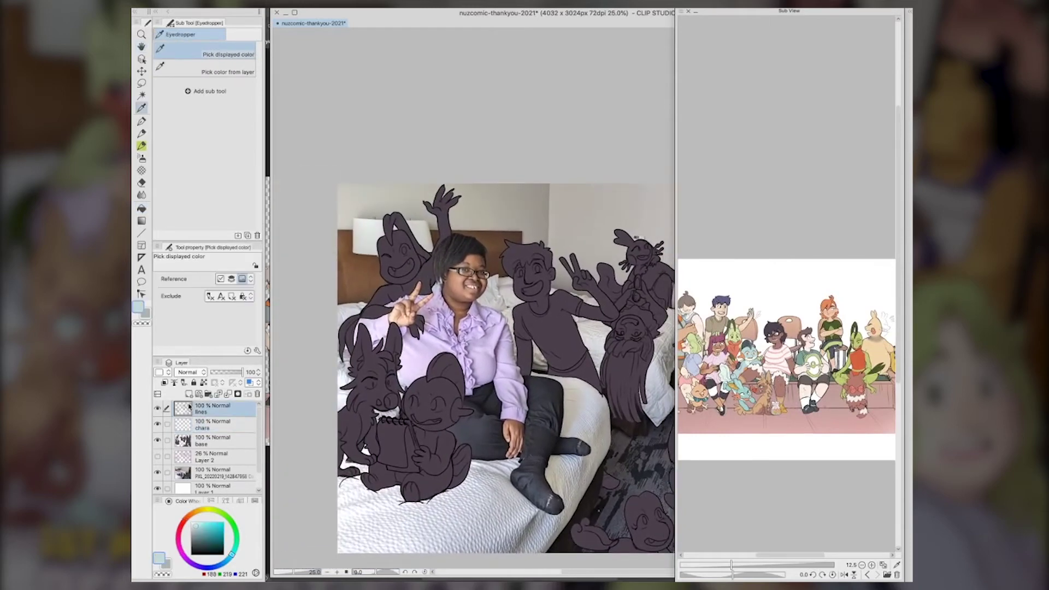
left_click(207, 425)
key("g")
left_click(450, 402)
key("super+z")
Set the lines layer as the reference layer and reselect the chara layer
left_click(214, 408)
left_click(175, 383)
left_click(213, 424)
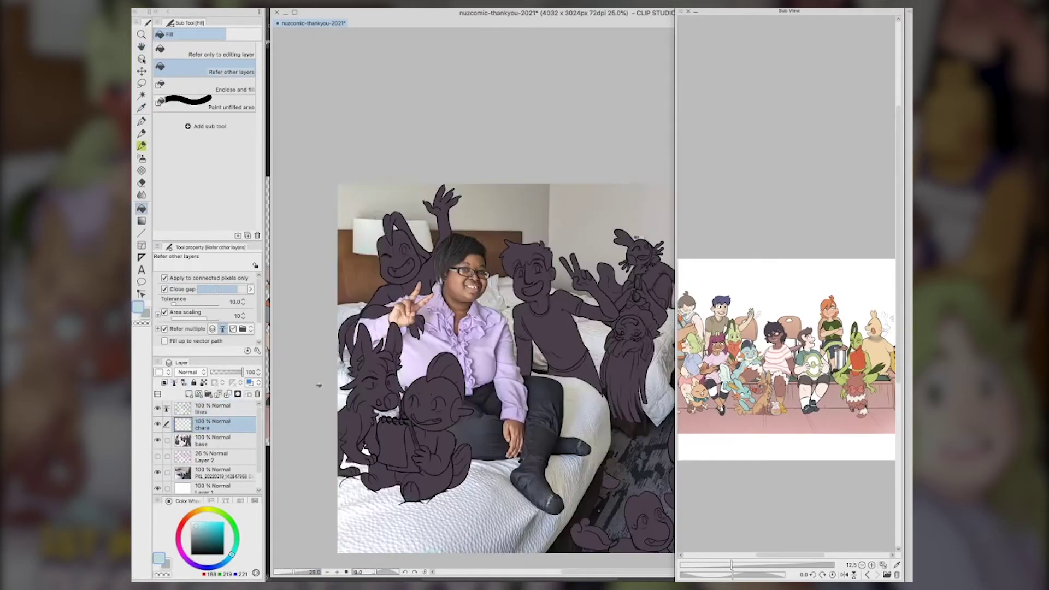
Fill the sketchbook-holding creature's head, body, arms and feet with light blue on the chara layer
left_click(446, 402)
left_click(444, 453)
left_click(429, 486)
left_click(380, 476)
left_click(375, 475)
left_click(414, 492)
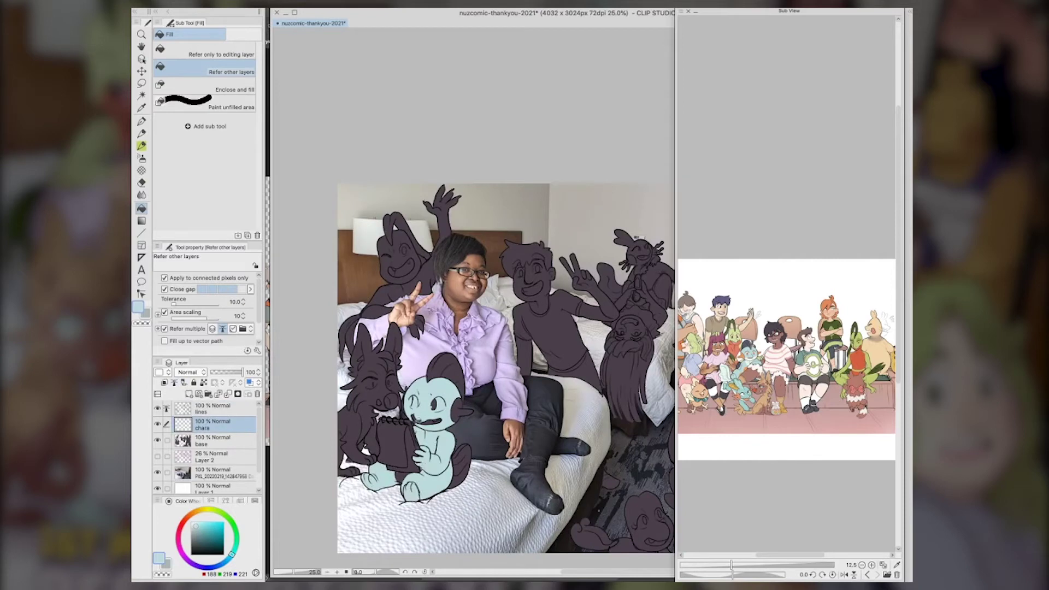
left_click(418, 420)
Sample off-white from the Sub View and color the blue creature's eyes using a smaller G-pen and the Fill tool
key("i")
left_click(750, 353)
key("p")
key("[")
key("[")
key("[")
key("[")
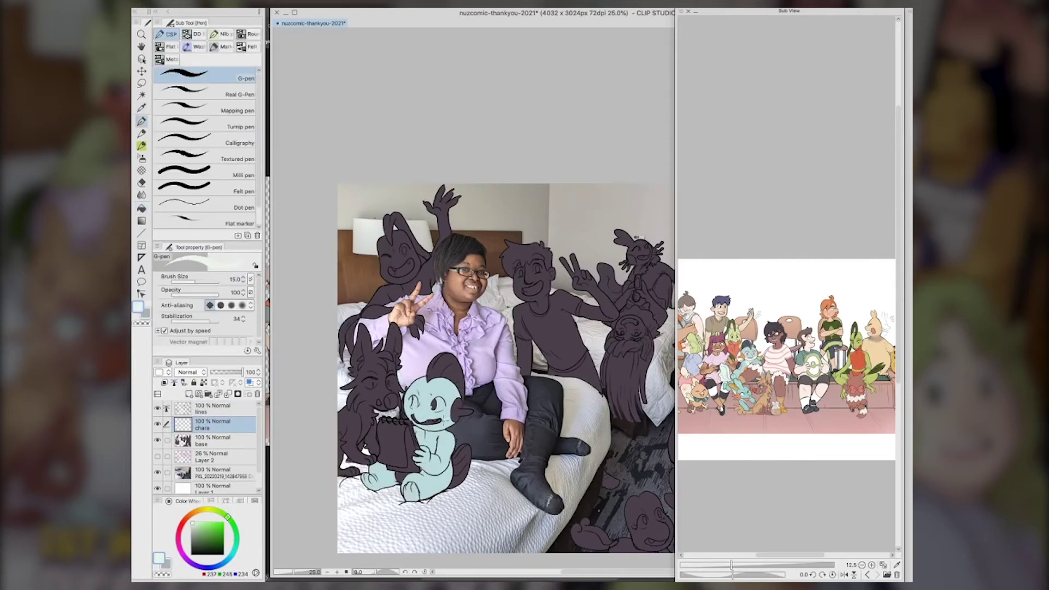
mouse_move(440, 439)
left_mouse_down()
mouse_move(420, 431)
mouse_move(432, 410)
left_mouse_up()
key("g")
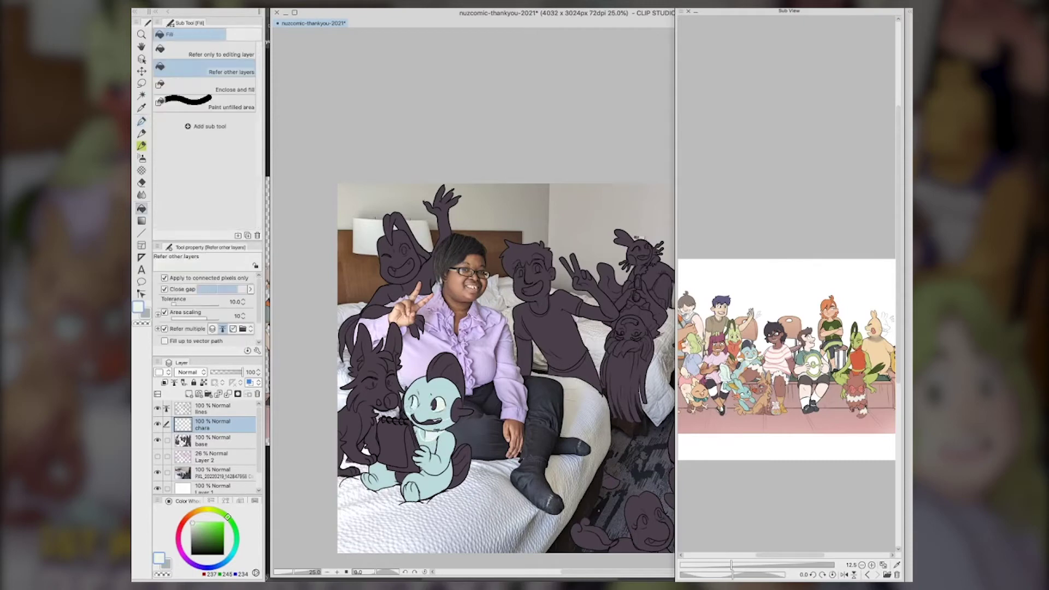
key("p")
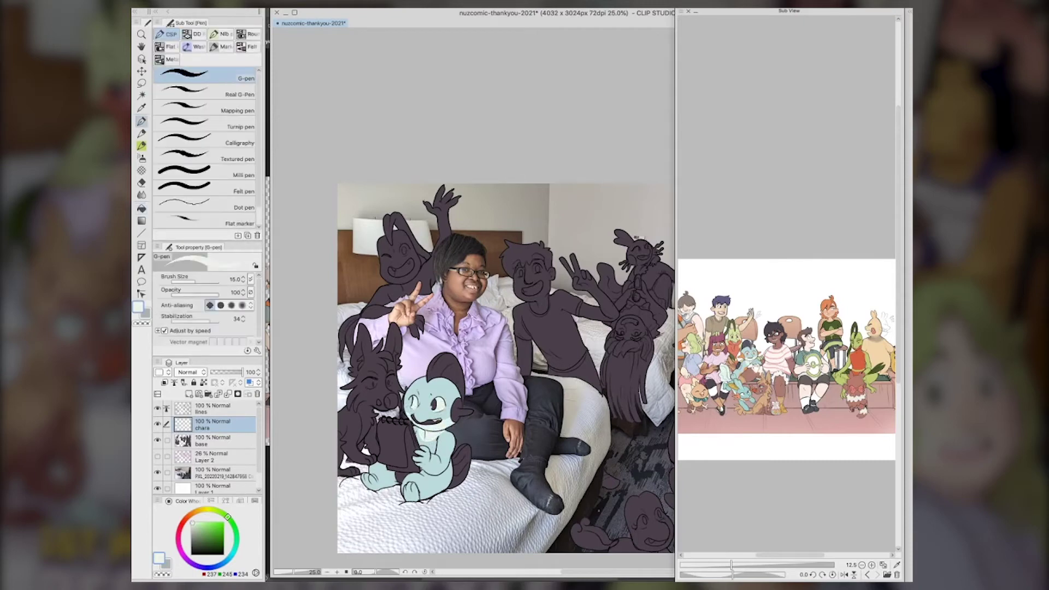
Sample orange from the Sub View and color the blue creature's irises, mouth and cheek fin
key("i")
left_click(756, 367)
key("g")
left_click(435, 406)
key("p")
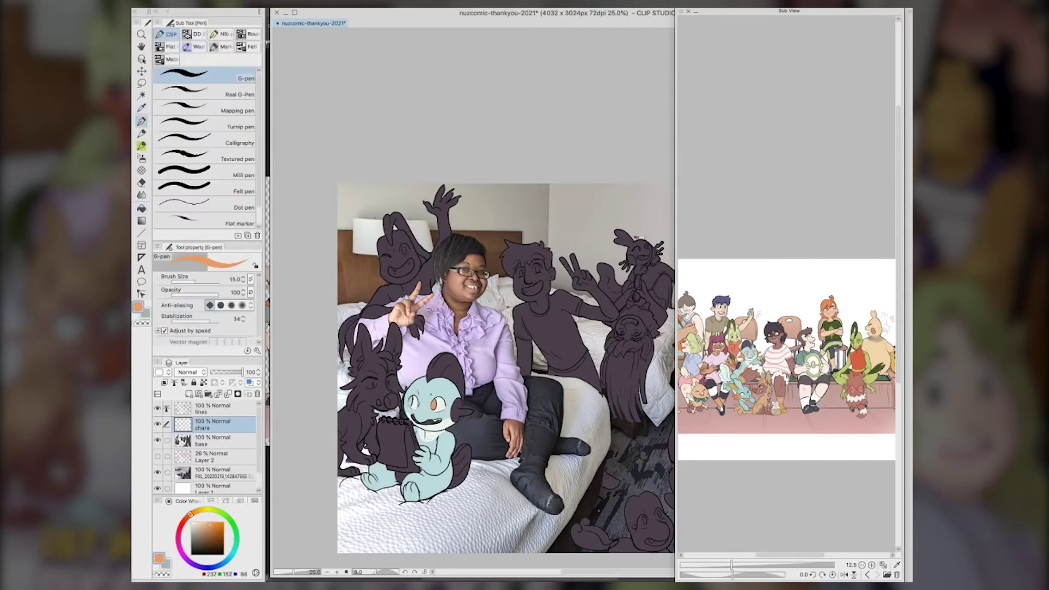
key("g")
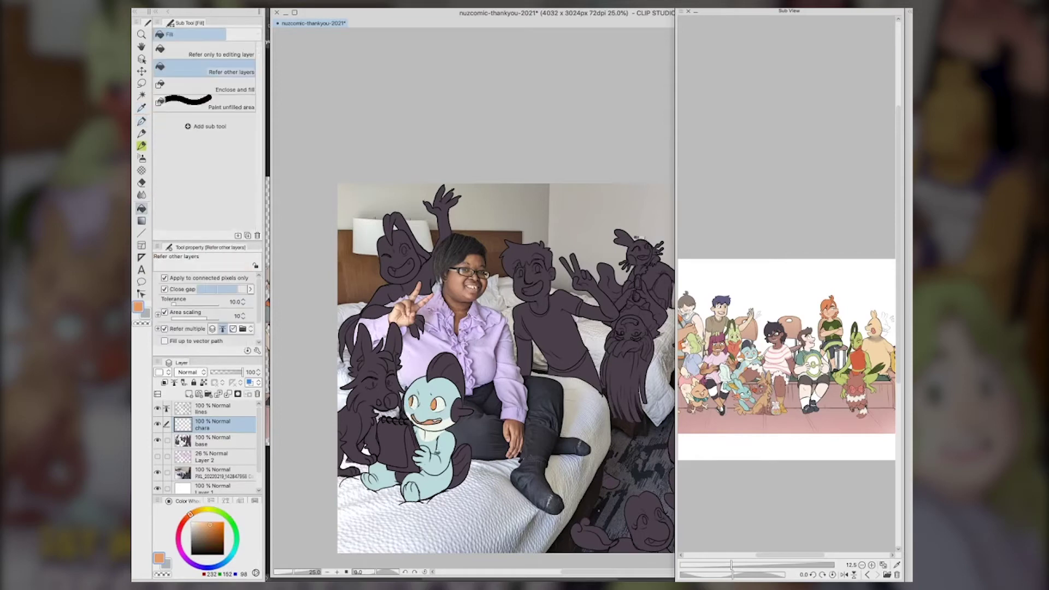
left_click(464, 409)
Fill the blue creature's lower belly with orange and the small area beside it with light blue sampled from its body
key("i")
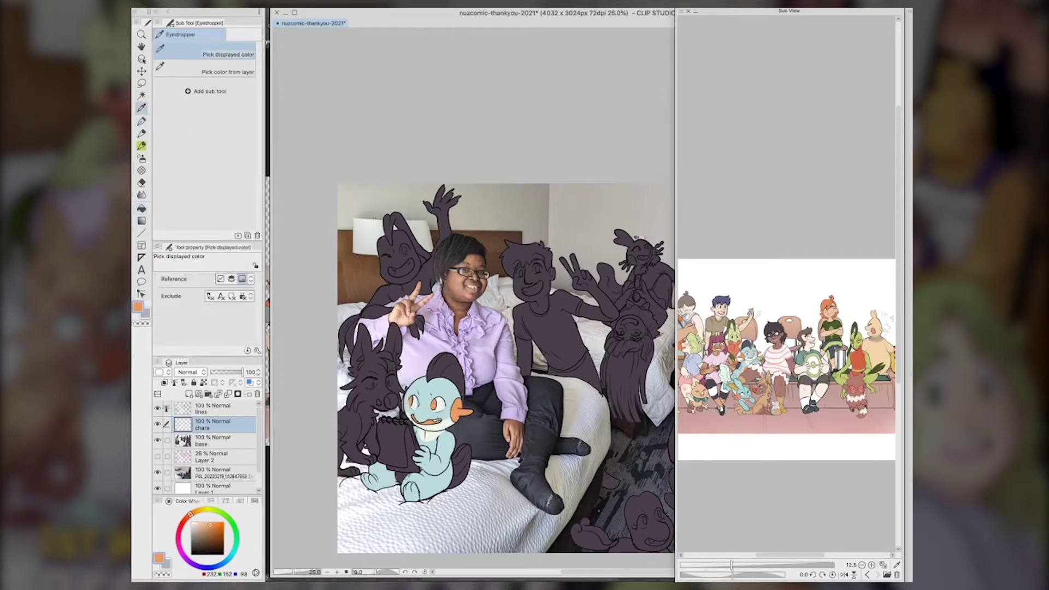
key("g")
left_click(403, 477)
key("i")
left_click(436, 437)
key("g")
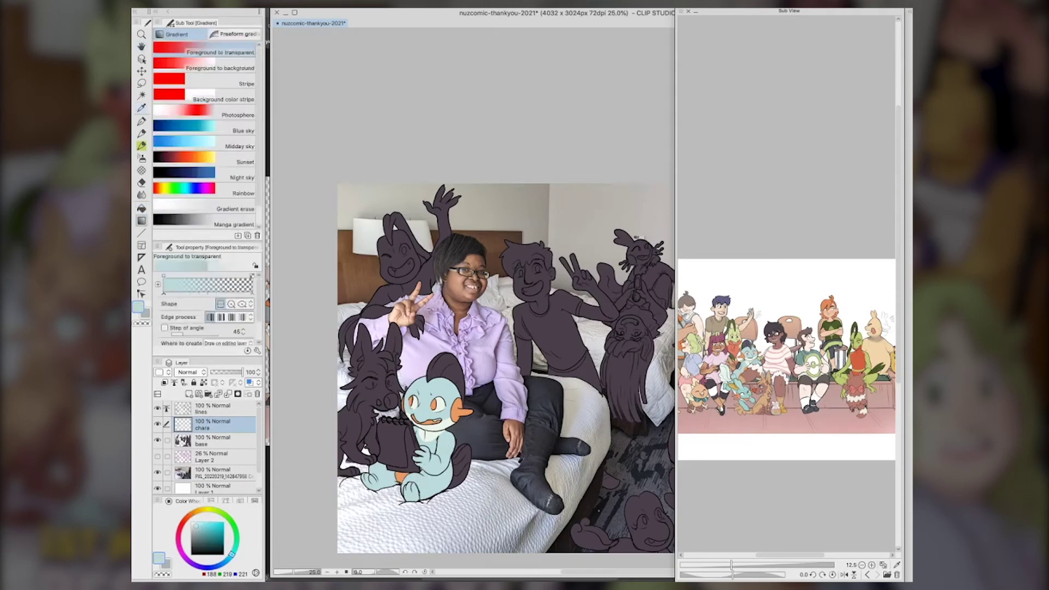
key("g")
left_click(403, 484)
Sample dark slate blue from the Sub View and fill the blue creature's tail and head fin
key("i")
left_click(750, 346)
key("g")
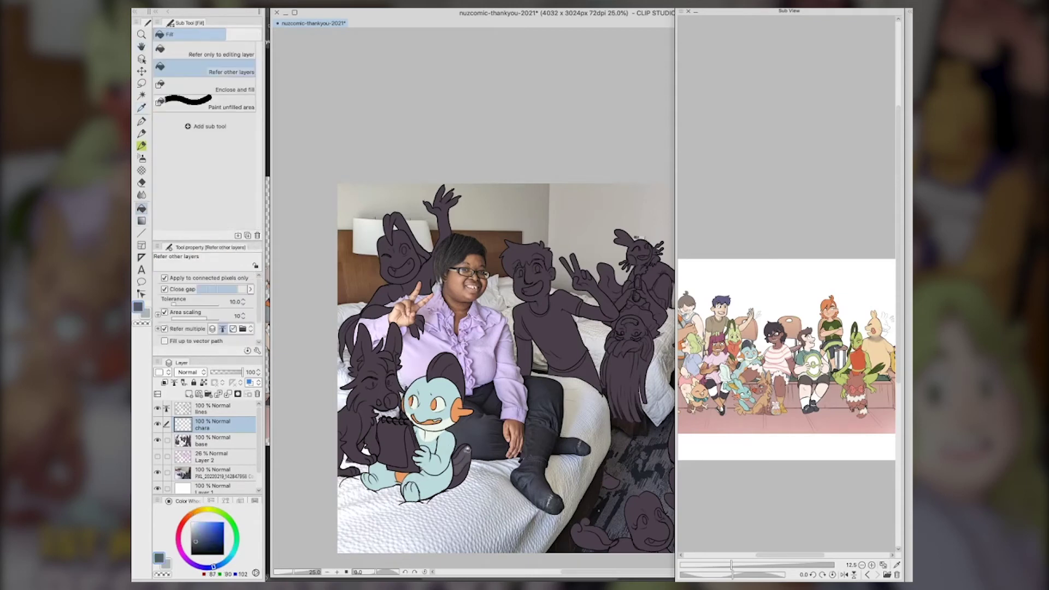
left_click(464, 470)
left_click(453, 368)
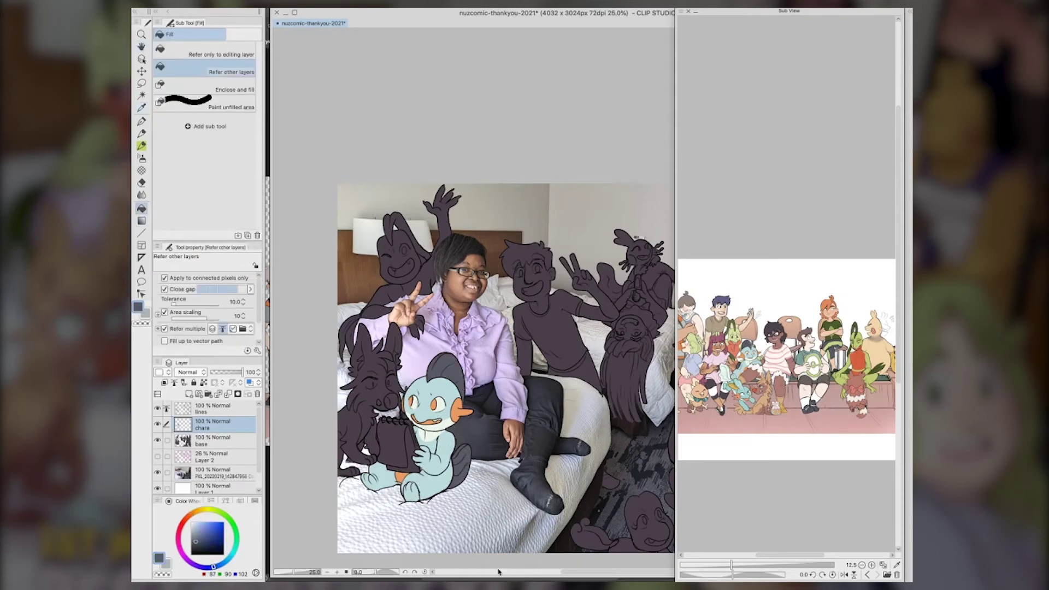
Color the blue creature's sketchbook pages pale lavender, touching up the leftover gaps with the G-pen and Fill tool
key("i")
left_click(463, 425)
key("g")
left_click(398, 445)
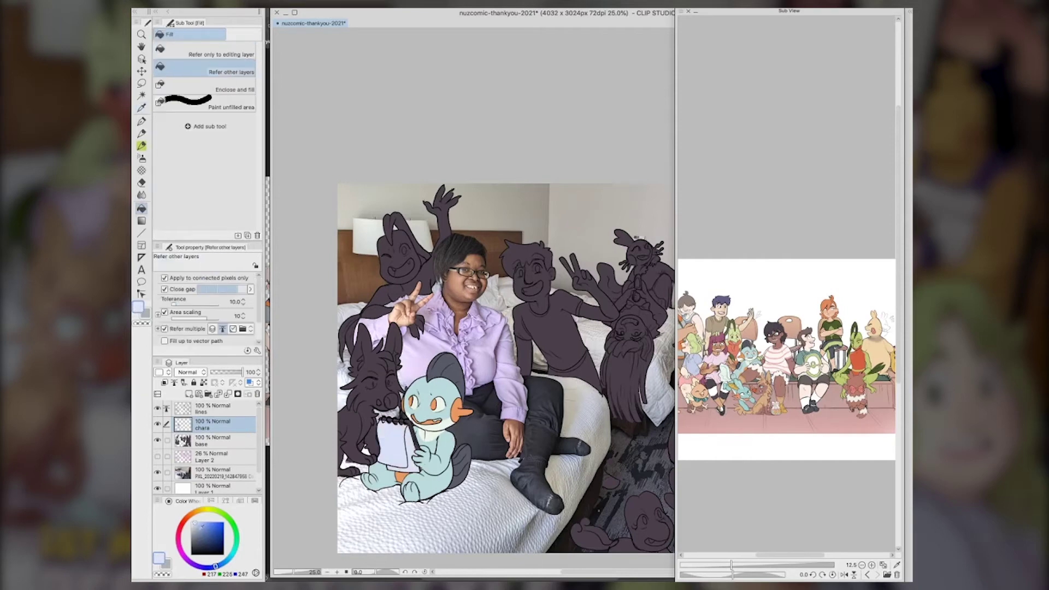
left_click(413, 428, "alt")
key("p")
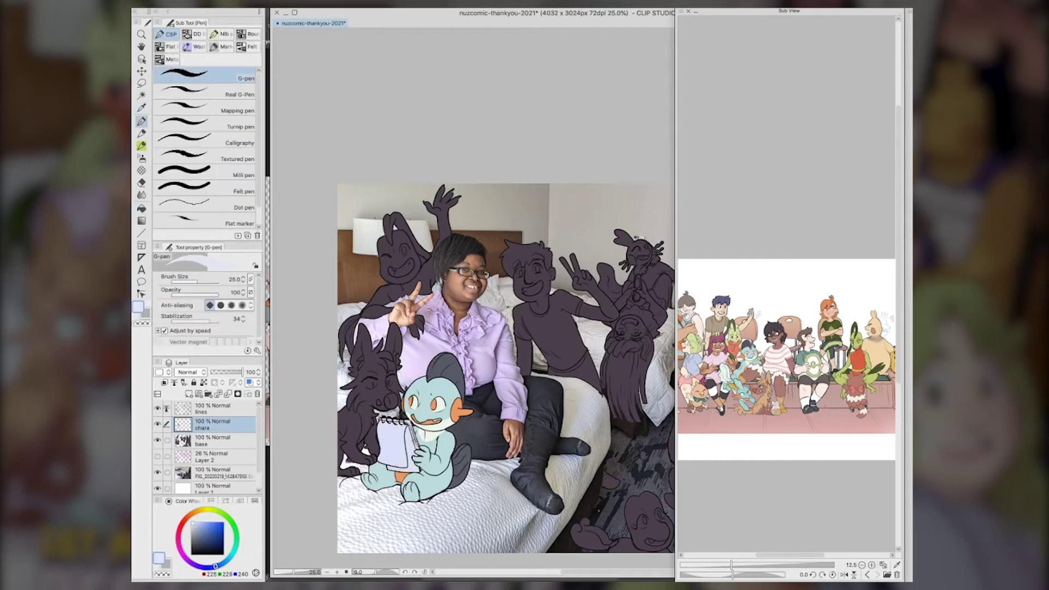
key("g")
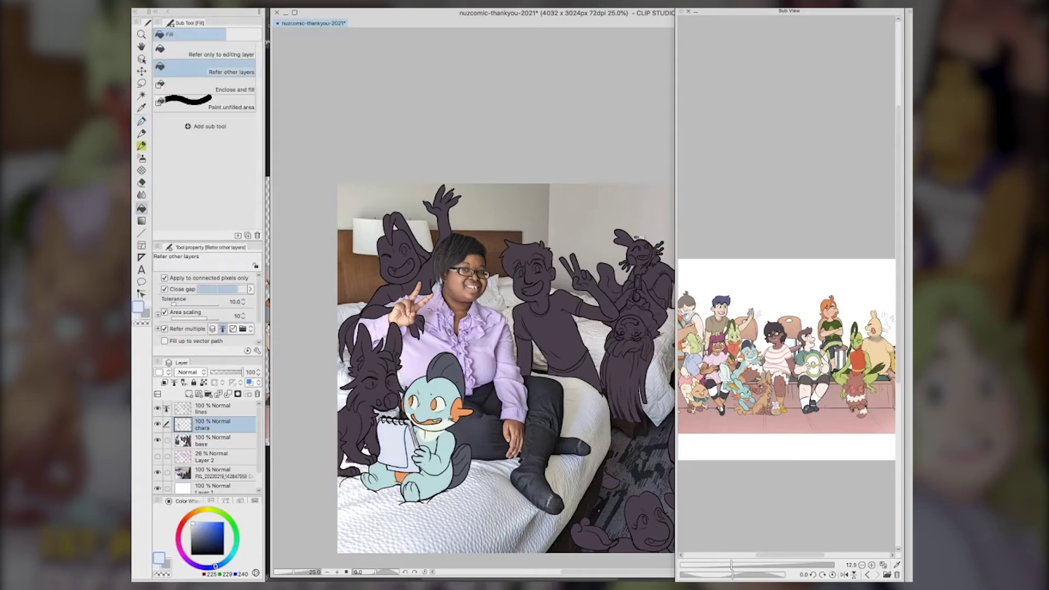
key("p")
left_click(447, 373, "alt")
key("b")
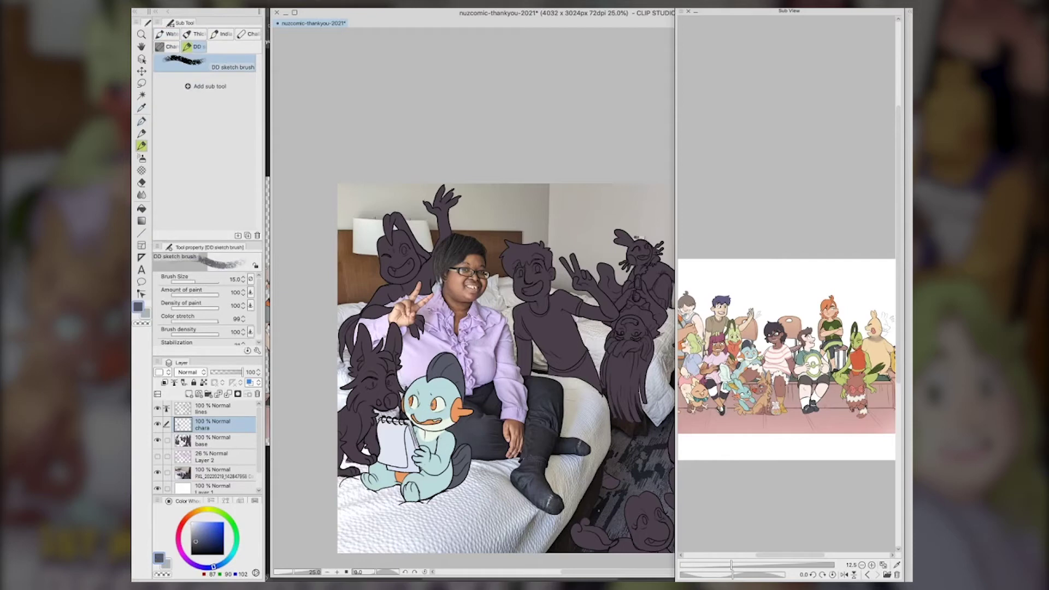
Sample tan from the Sub View and fill the wolf-like creature's ears, face, muzzle and chest
left_click(761, 401)
key("g")
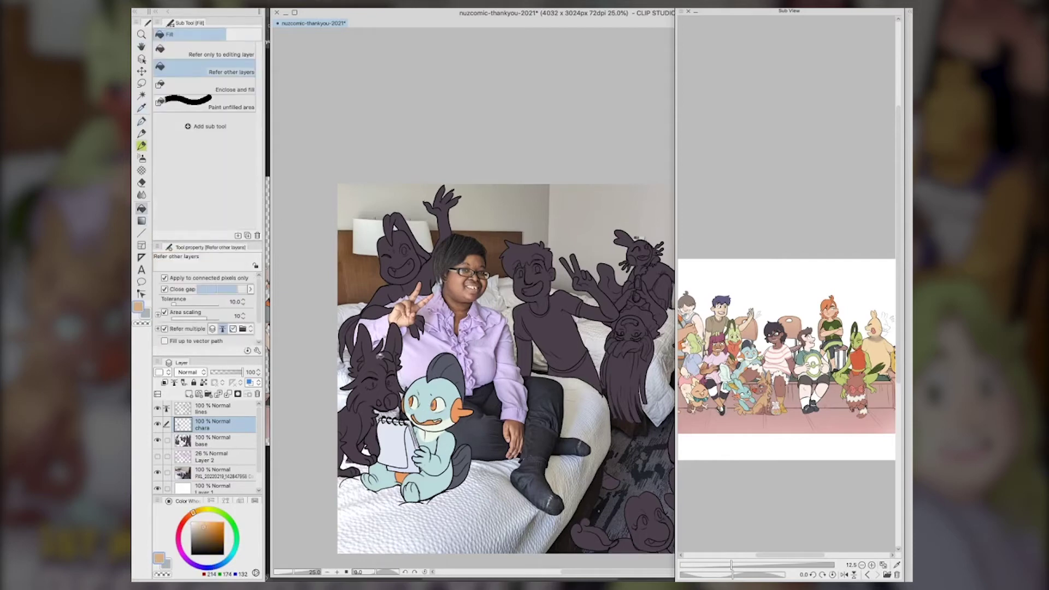
left_click(367, 363)
left_click(393, 340)
left_click(398, 360)
left_click(395, 378)
left_click(401, 397)
left_click(403, 404)
left_click(373, 434)
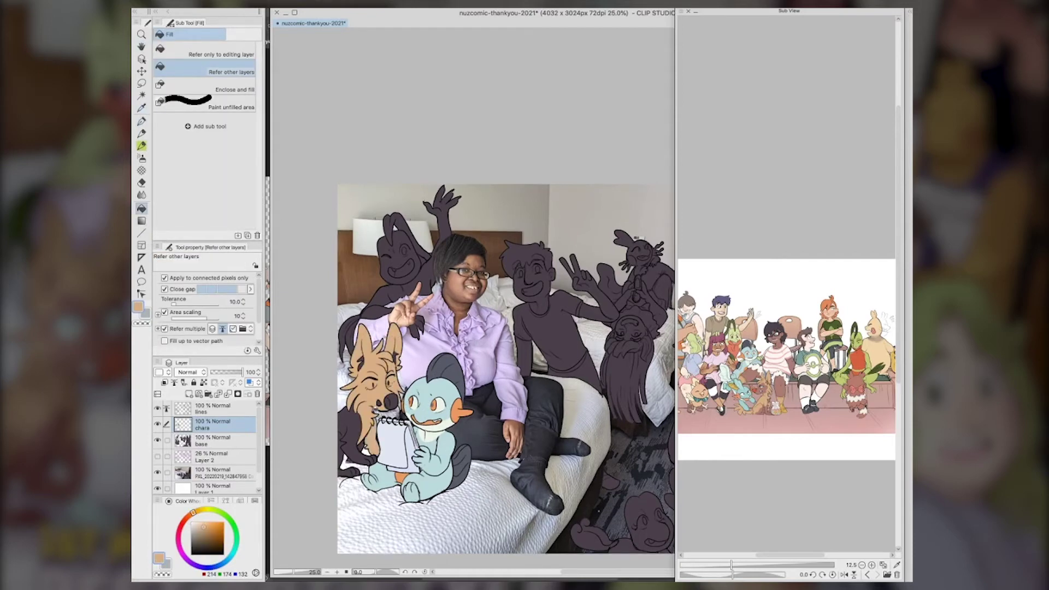
Fill the wolf-like creature's remaining body, front legs and paws with the sampled tan
left_click(397, 414)
key("ctrl+z")
left_click(362, 446)
left_click(344, 453)
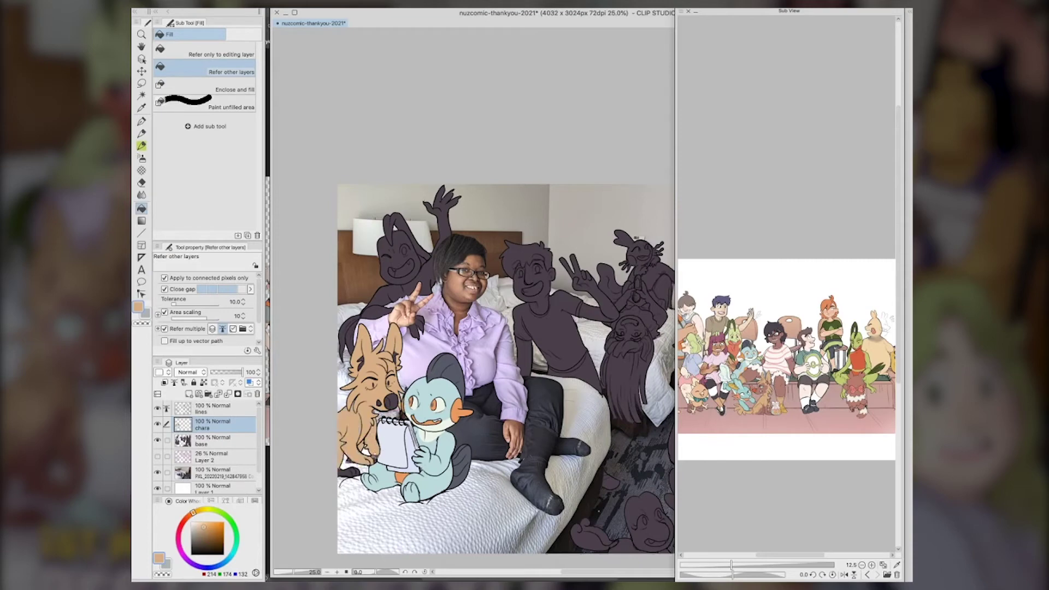
left_click(376, 458)
left_click(354, 470)
left_click(362, 470)
key("p")
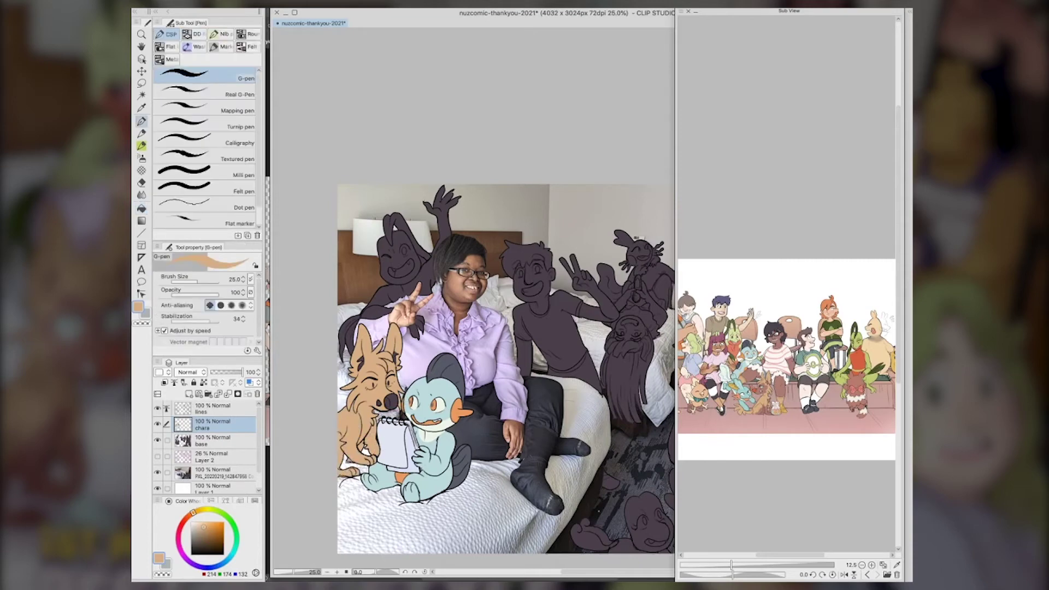
Mix a near-white grey (237, 237, 237) from sampled light tones and fill the small light area on the wolf-like creature's face
key("i")
left_click(474, 283)
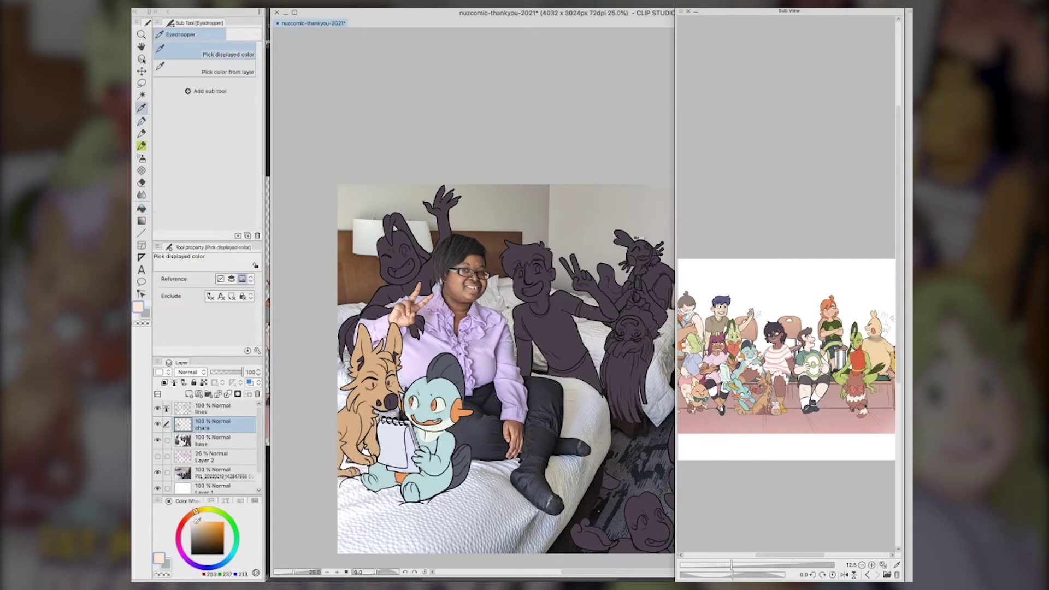
key("g")
left_click(192, 524)
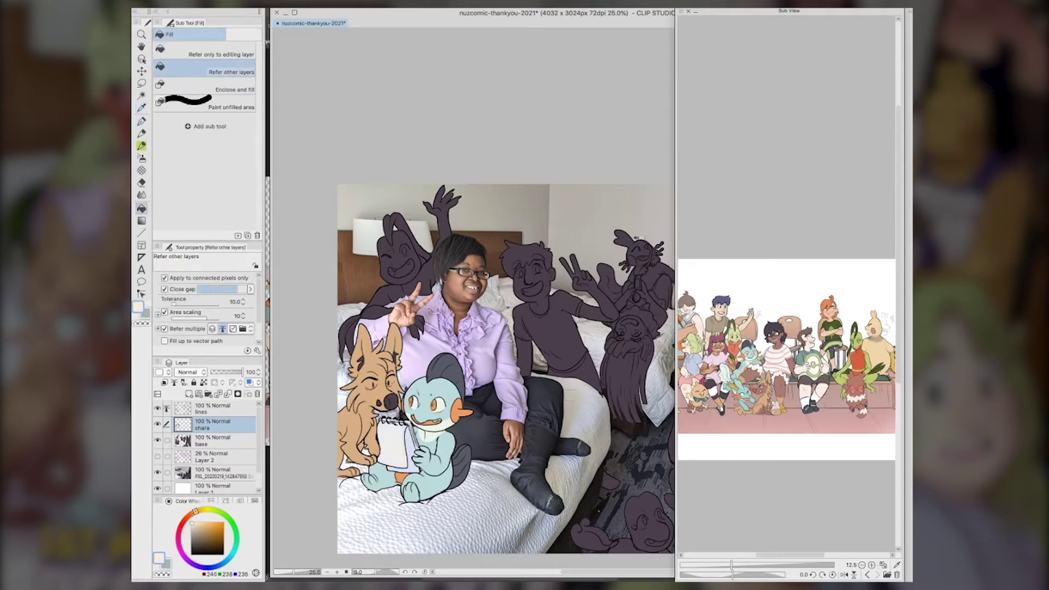
key("i")
left_click(417, 439)
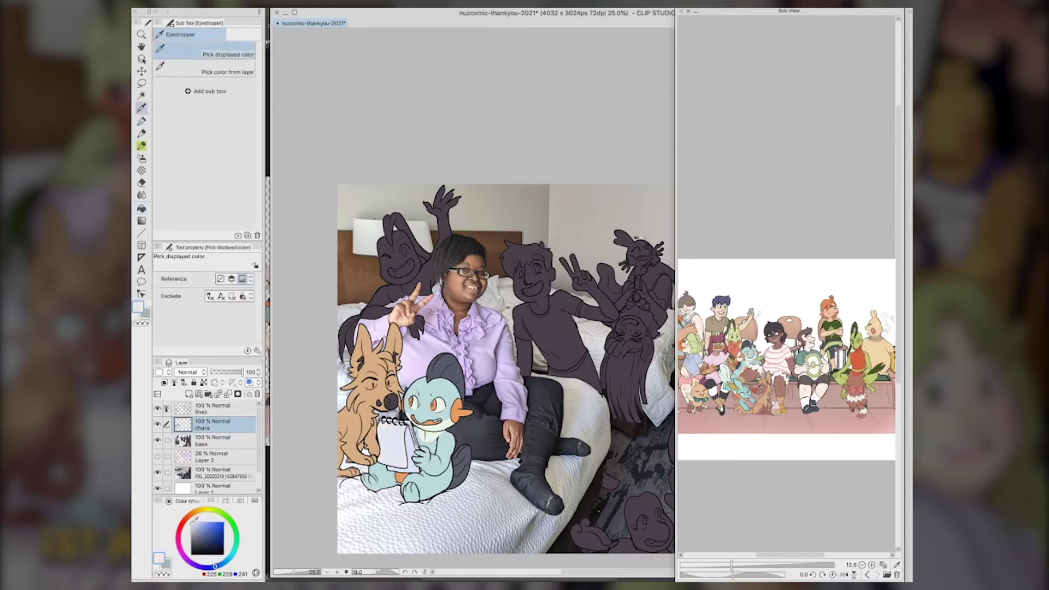
left_click(191, 524)
key("g")
left_click(380, 403)
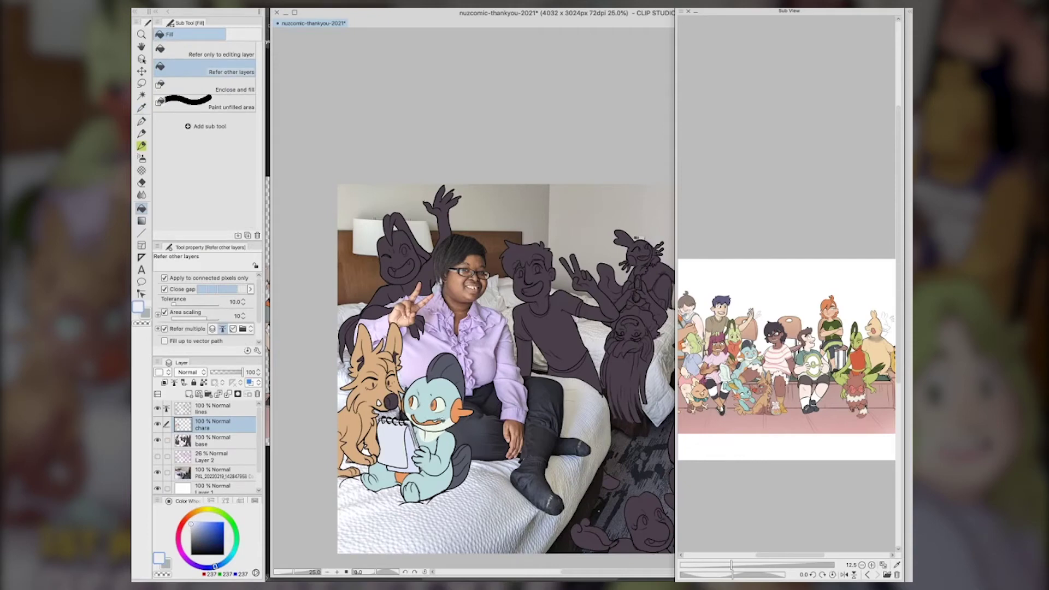
Sample red-orange from the Sub View and fill the wolf-like creature's nose
key("i")
left_click(757, 389)
key("g")
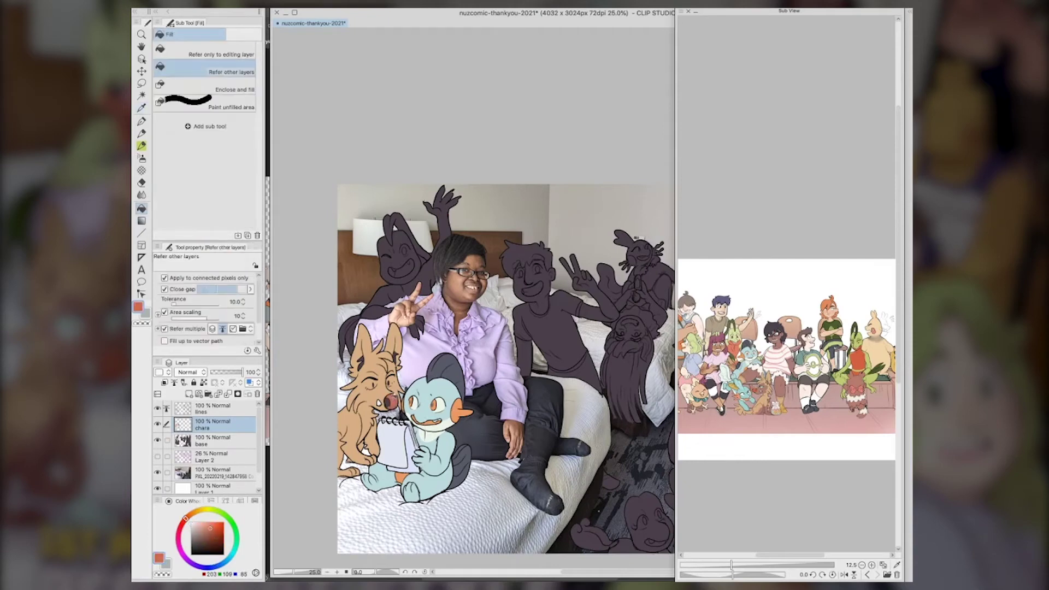
left_click(391, 401)
Sample reddish brown from the Sub View, outline the wolf-like creature's markings with the G-pen, and fill its face markings, legs and paws
key("i")
left_click(766, 380)
key("g")
key("p")
mouse_move(399, 370)
left_mouse_down()
mouse_move(395, 393)
mouse_move(337, 457)
mouse_move(376, 444)
left_mouse_up()
key("g")
left_click(365, 433)
left_click(363, 446)
left_click(376, 460)
left_click(355, 453)
left_click(372, 377)
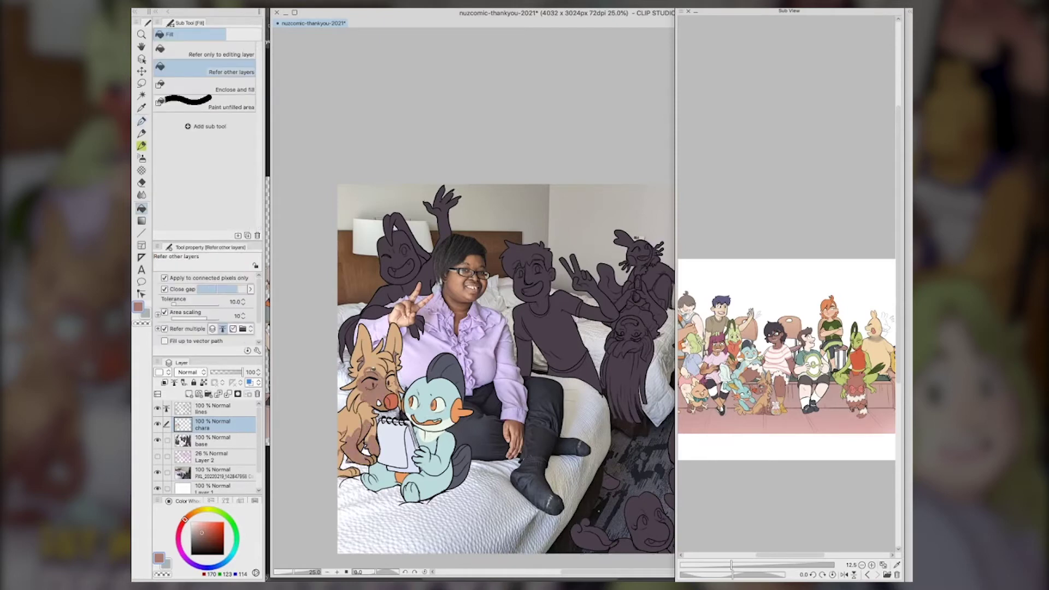
left_click(393, 377)
left_click(343, 459)
left_click(345, 473)
left_click(357, 472)
Sample light blue from the blue creature and paint the wolf-like creature's eyes with the G-pen
key("p")
key("e")
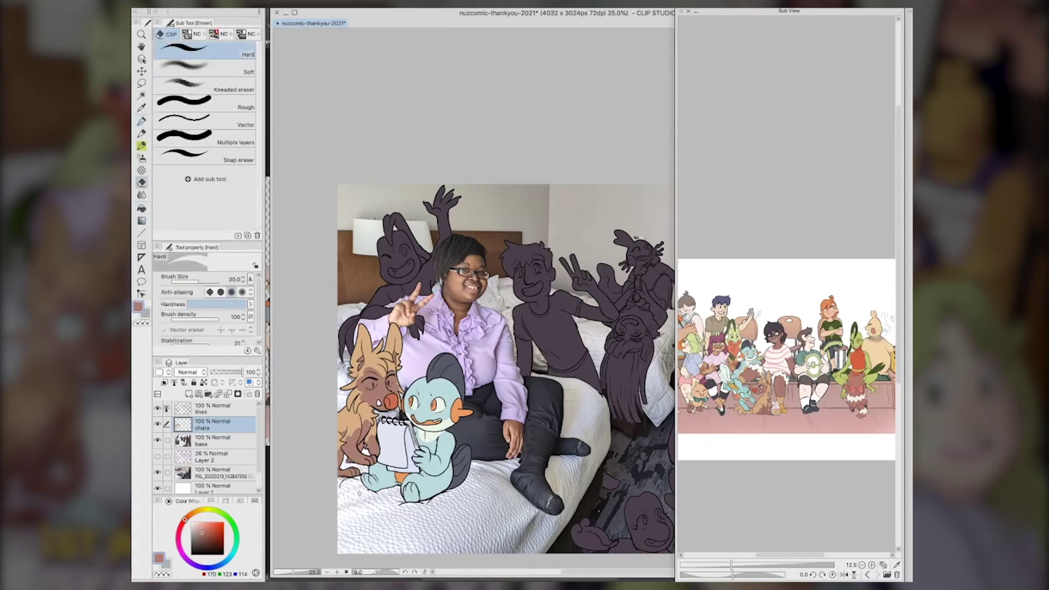
key("i")
left_click(414, 402)
key("p")
left_click_drag(365, 381, 377, 387)
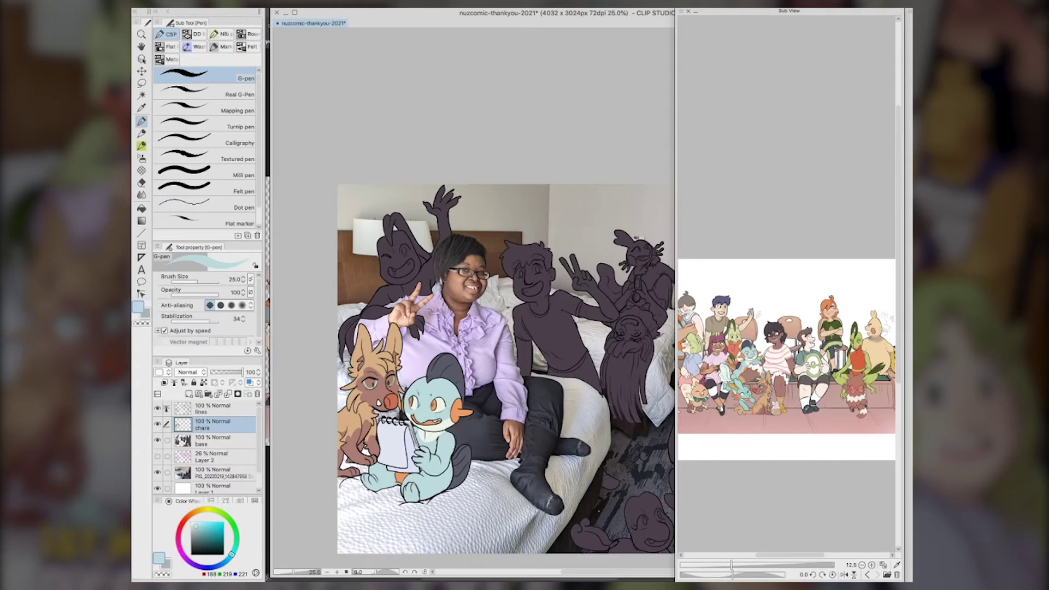
left_click(383, 403, "alt")
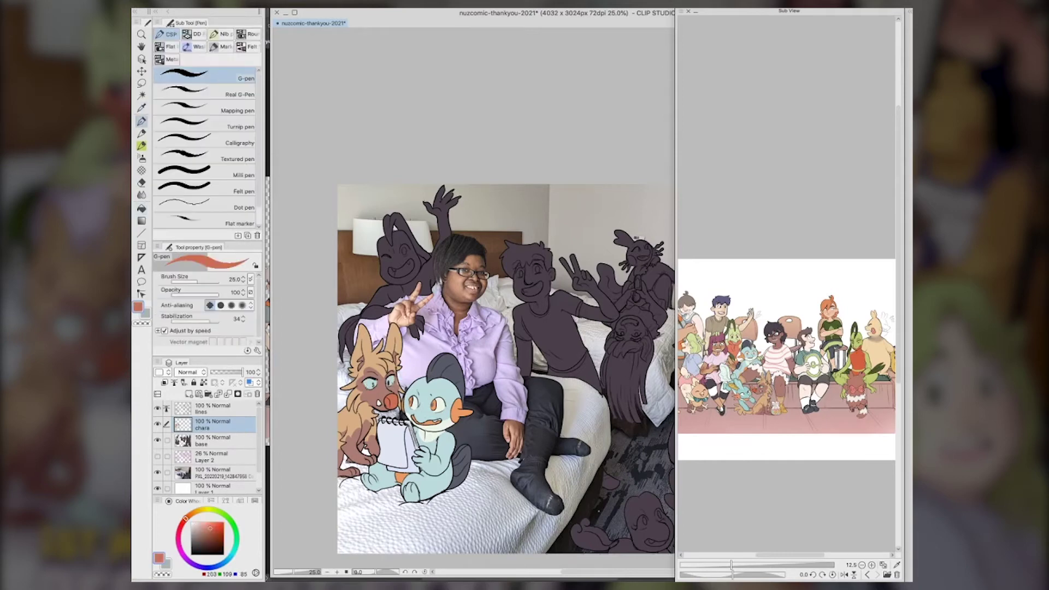
Sample light green from the Sub View, and clear the base layer inside the gap between the plant creature's head and raised arm
key("i")
left_click(693, 346)
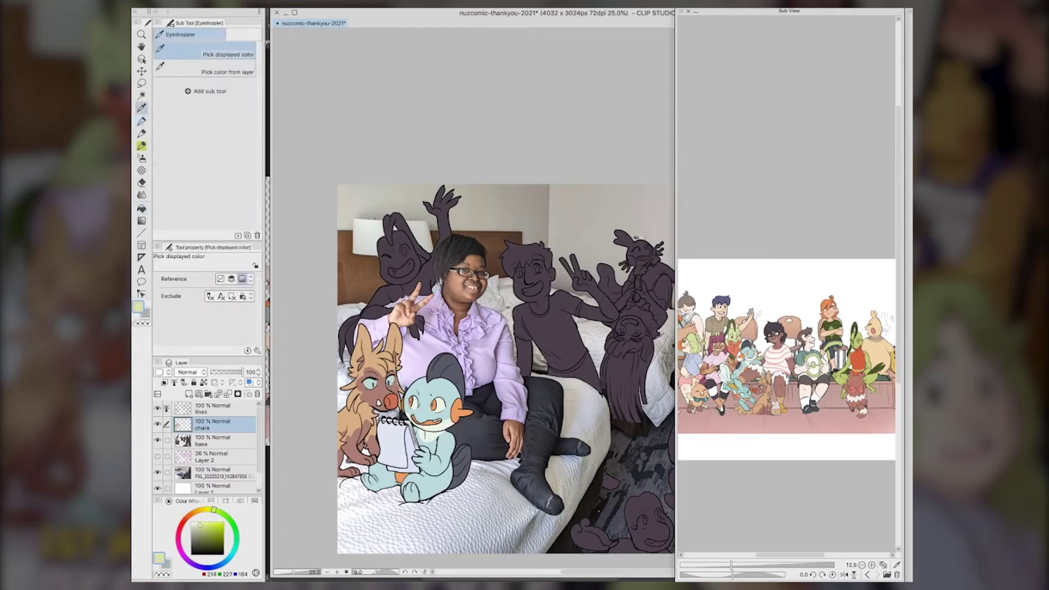
key("g")
left_click(214, 444)
key("e")
left_click(220, 407)
key("w")
left_click(422, 261)
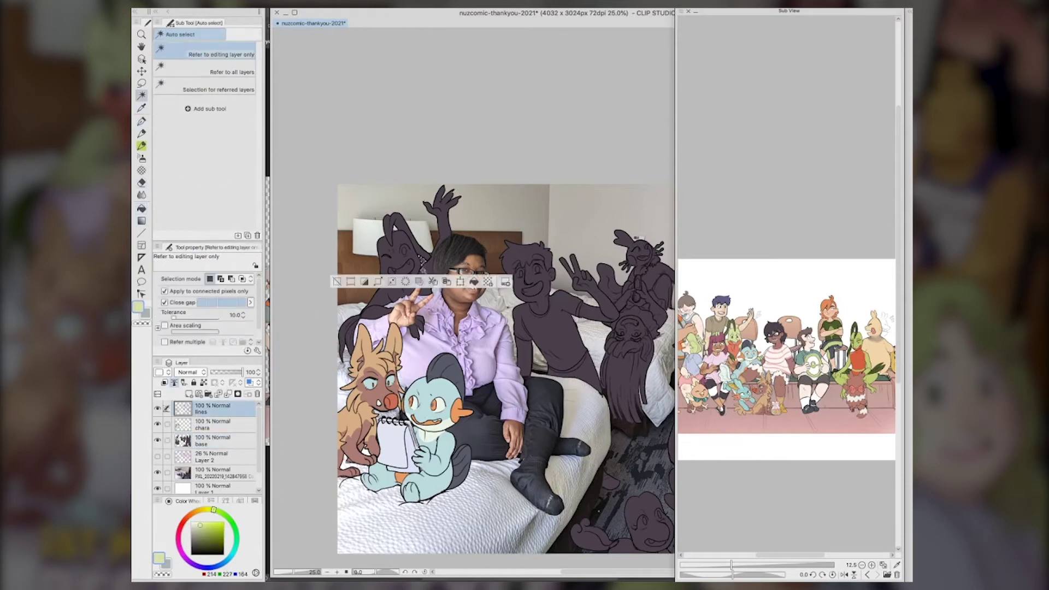
left_click(225, 437)
key("Delete")
key("super+d")
left_click(222, 425)
Fill the plant creature's face, body, raised arm and hand with light green on the chara layer
key("g")
left_click(400, 256)
left_click(395, 295)
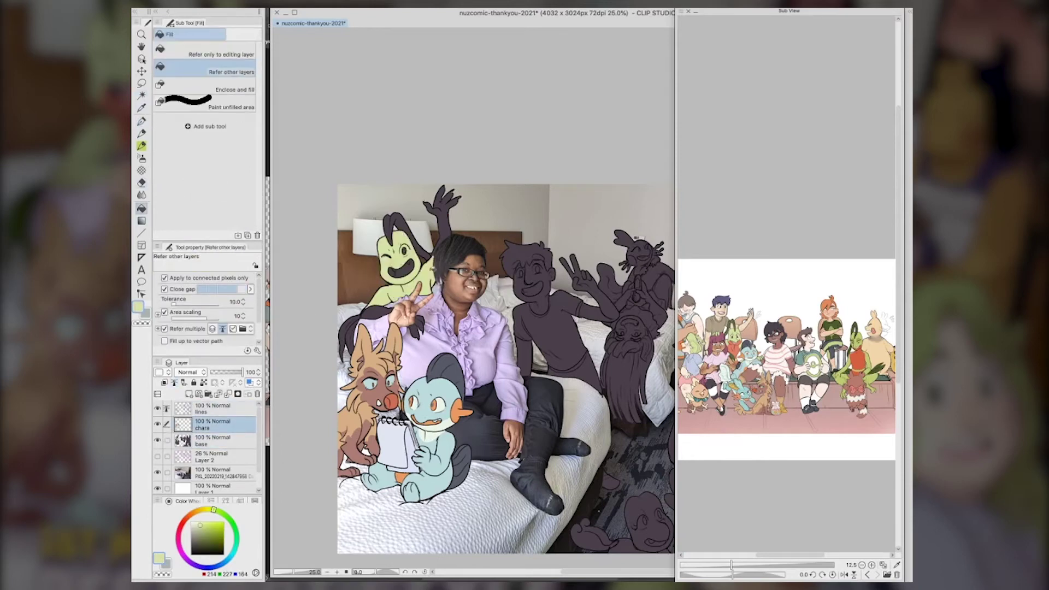
left_click(445, 220)
left_click(383, 307)
left_click(376, 313)
left_click(420, 322)
left_click(416, 329)
key("p")
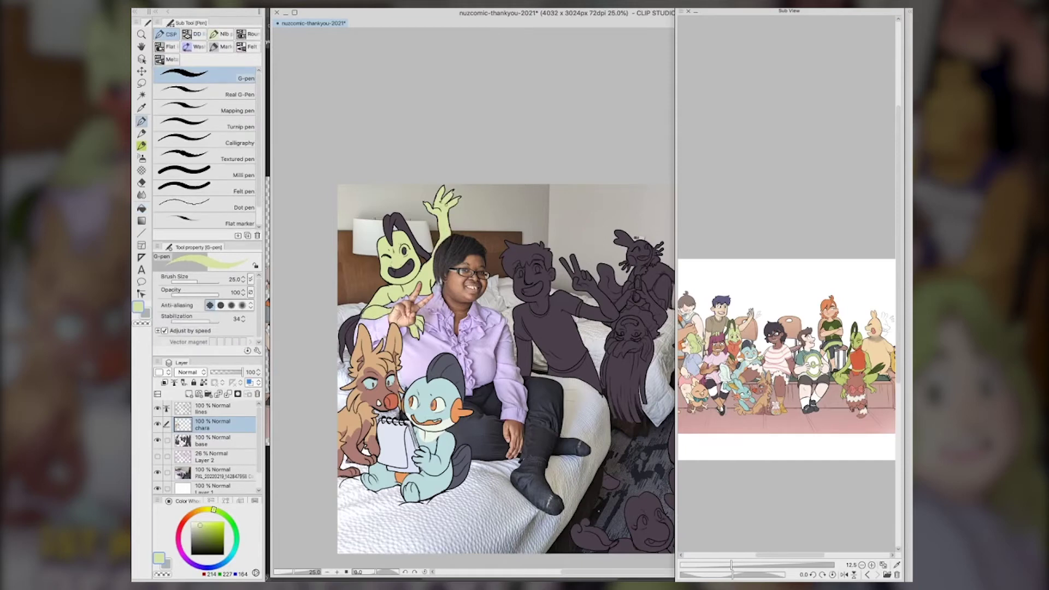
Sample dark green from the Sub View and fill the plant creature's head leaf and the foliage beside its body
key("i")
left_click(731, 321)
key("g")
left_click(351, 330)
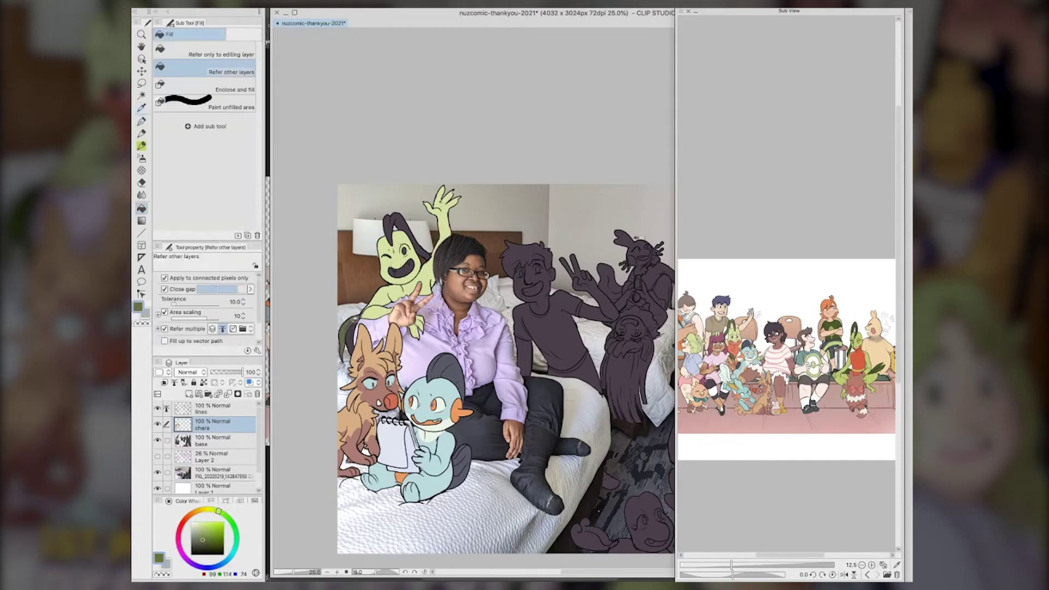
left_click(398, 233)
Sample coral red from the Sub View, outline the plant creature's throat area with the G-pen, and fill it
key("i")
left_click(790, 301)
key("p")
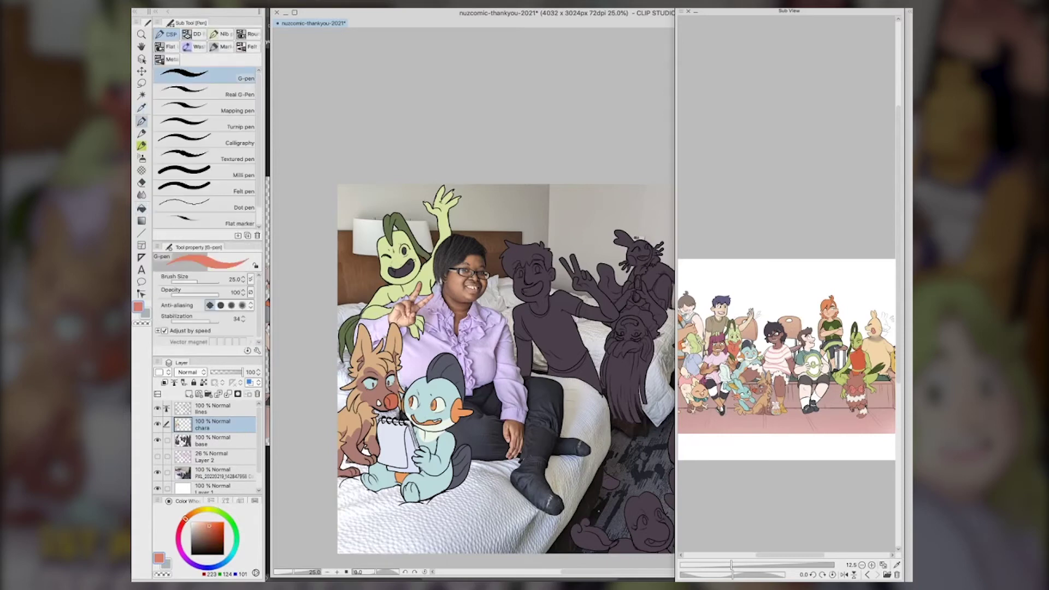
mouse_move(393, 288)
left_mouse_down()
mouse_move(396, 304)
mouse_move(435, 272)
left_mouse_up()
key("g")
left_click(416, 277)
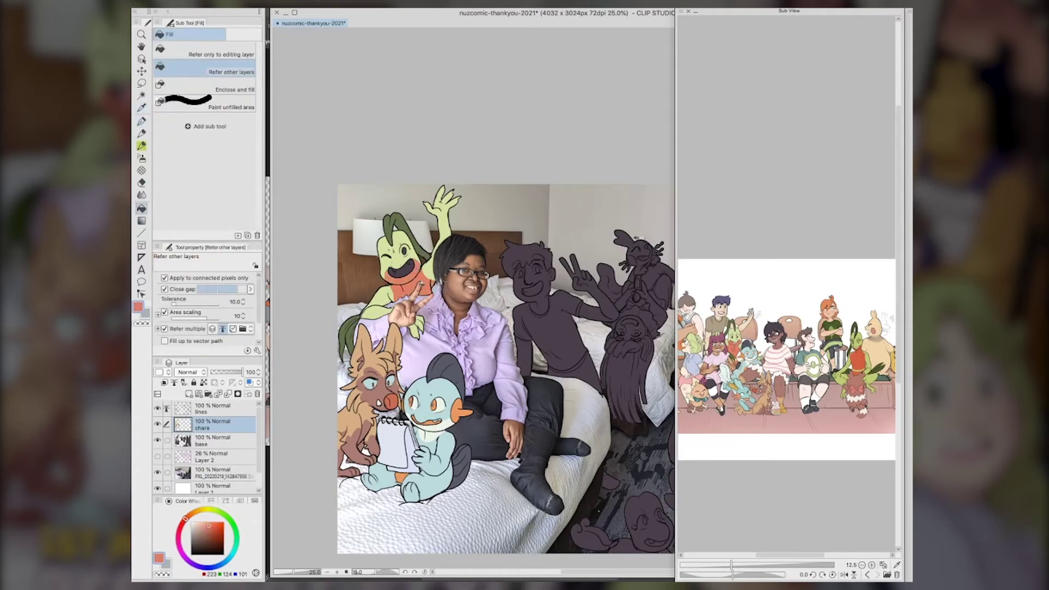
Sample pink from the Sub View and fill the plant creature's tongue
key("i")
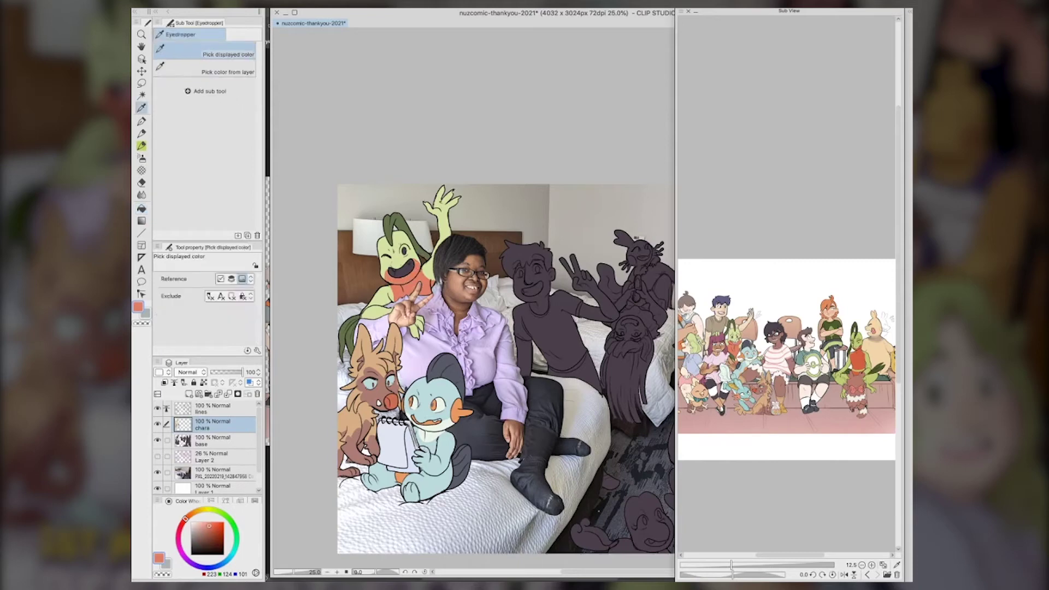
left_click(715, 359)
key("h")
key("g")
key("g")
left_click(406, 272)
Sample near-white and fill the remaining light areas of the plant creature's open mouth
key("i")
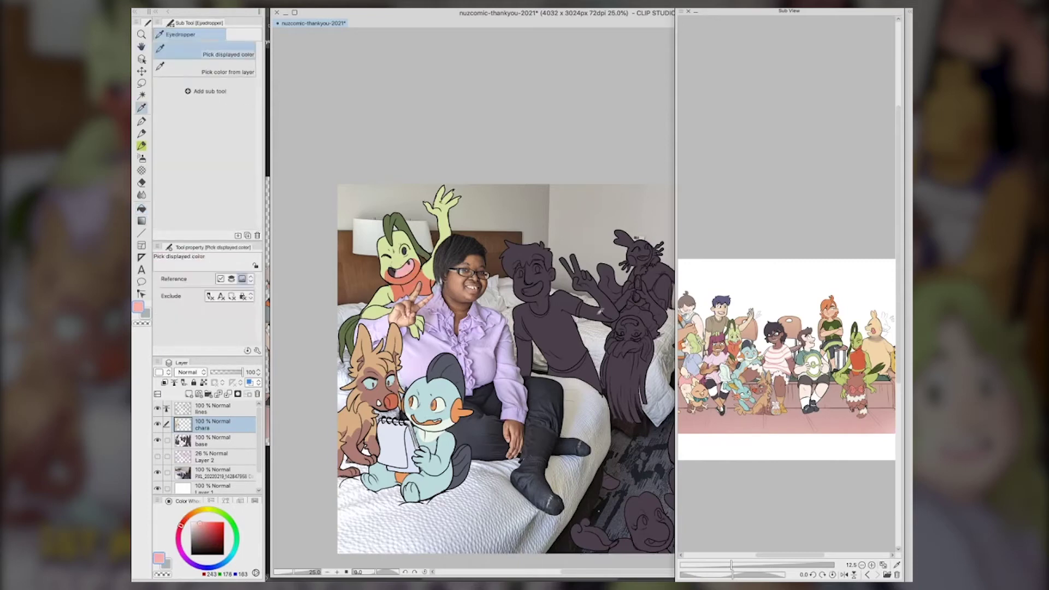
left_click(538, 339)
key("g")
key("i")
left_click(716, 279)
key("g")
left_click(411, 262)
left_click(396, 269)
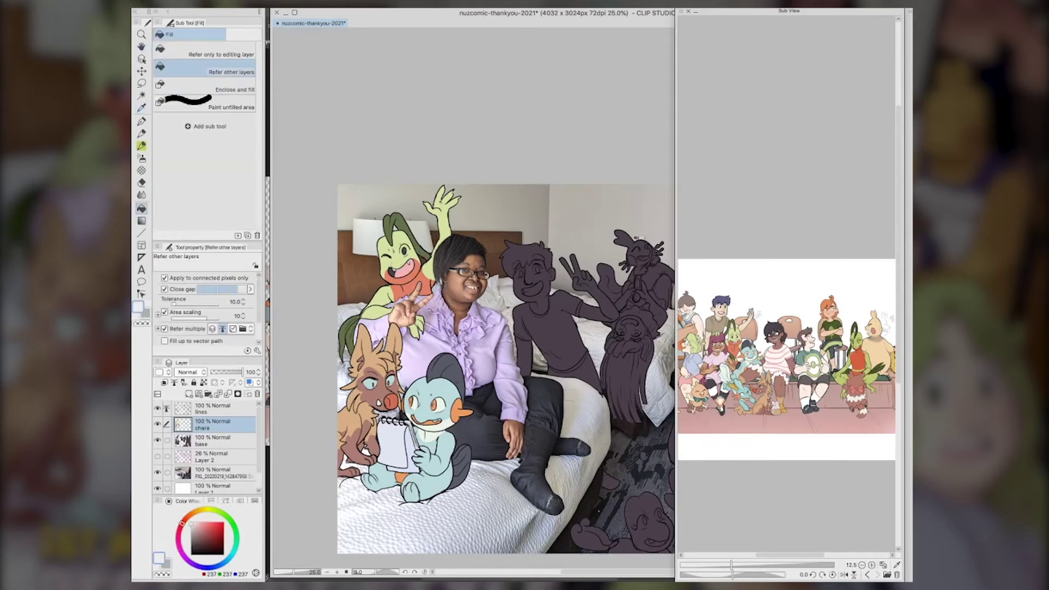
key("i")
left_click(721, 311)
key("p")
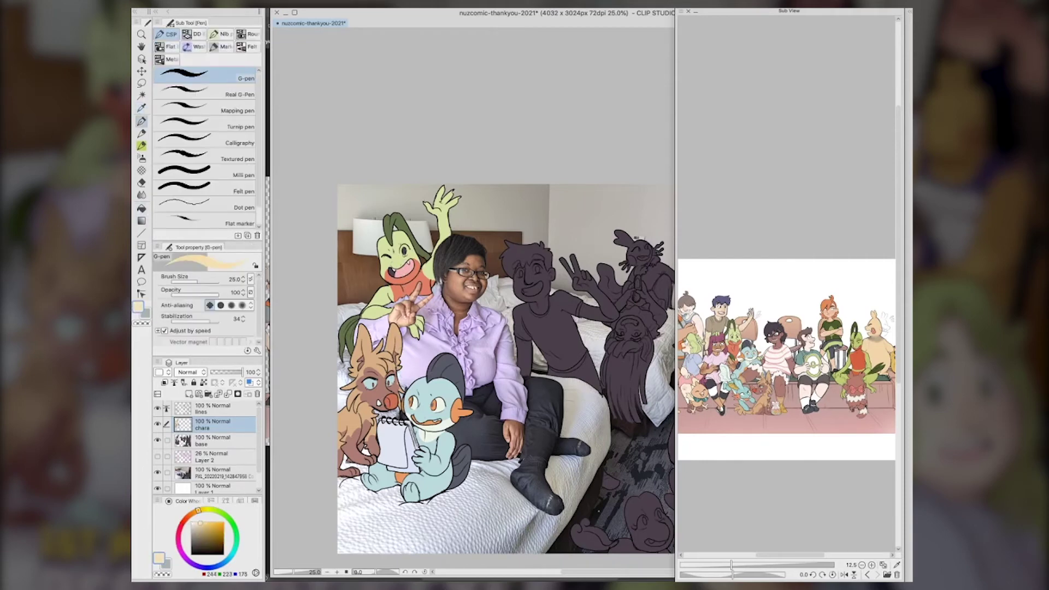
left_click(704, 294, "alt")
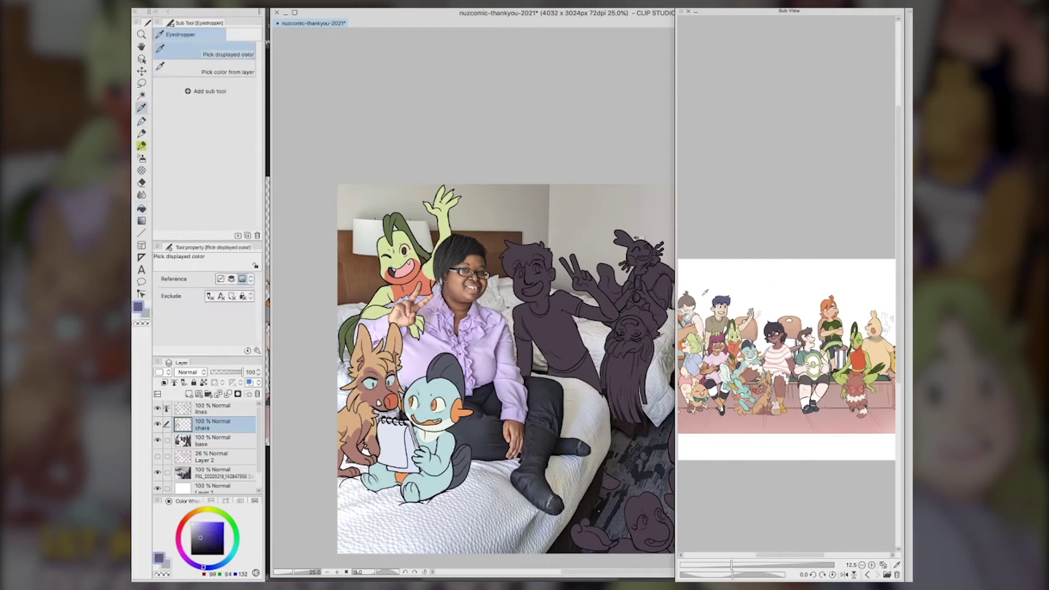
Sample a pale skin tone from the Sub View and fill the boy's face, neck, ear, arms and peace-sign hand
key("g")
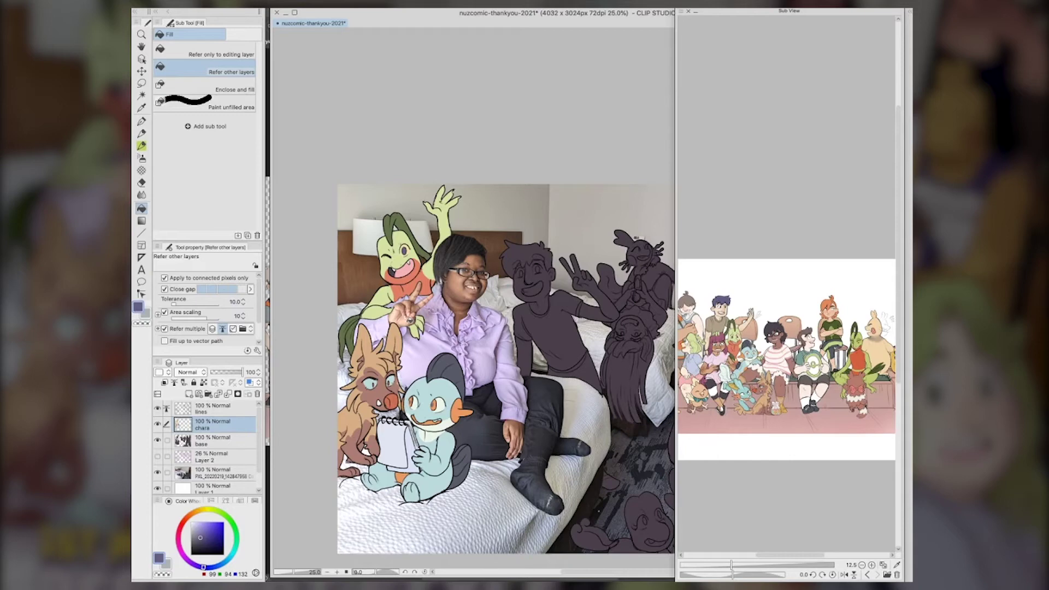
left_click(811, 340, "alt")
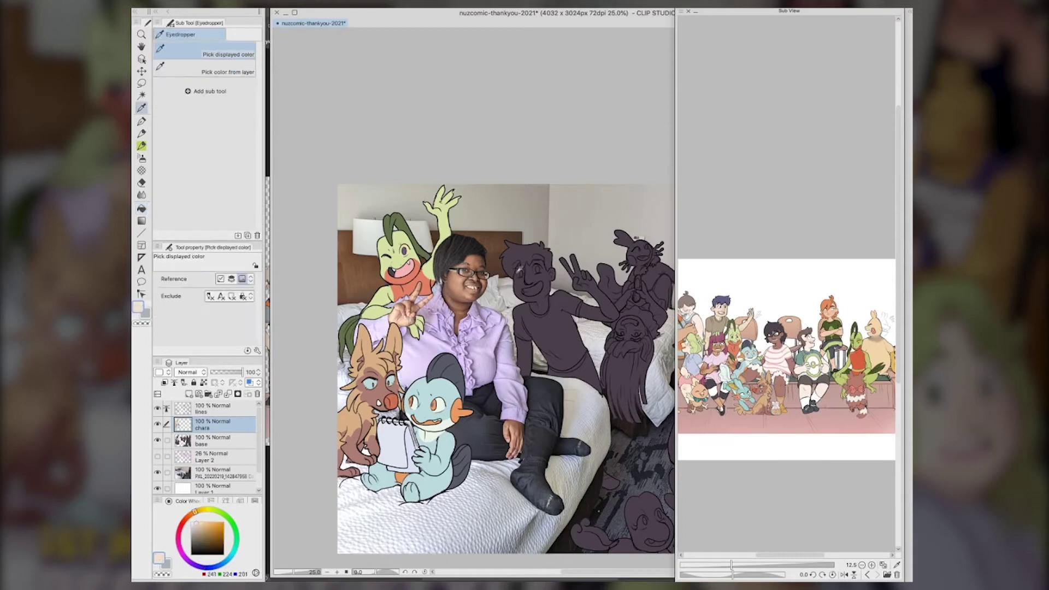
left_click(527, 287)
left_click(540, 308)
left_click(551, 273)
left_click(587, 274)
left_click(599, 312)
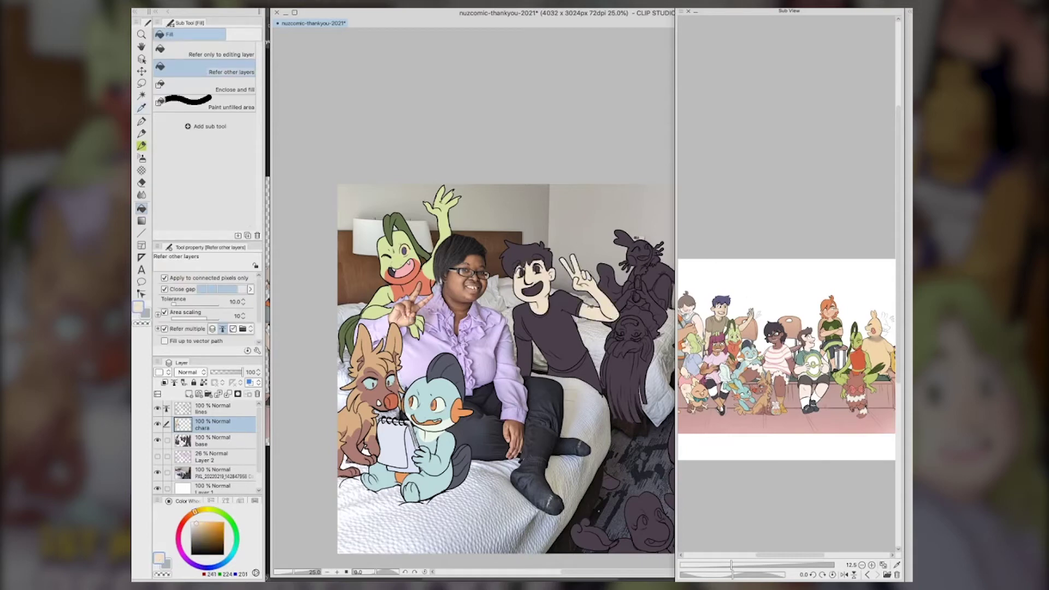
left_click(525, 356)
key("p")
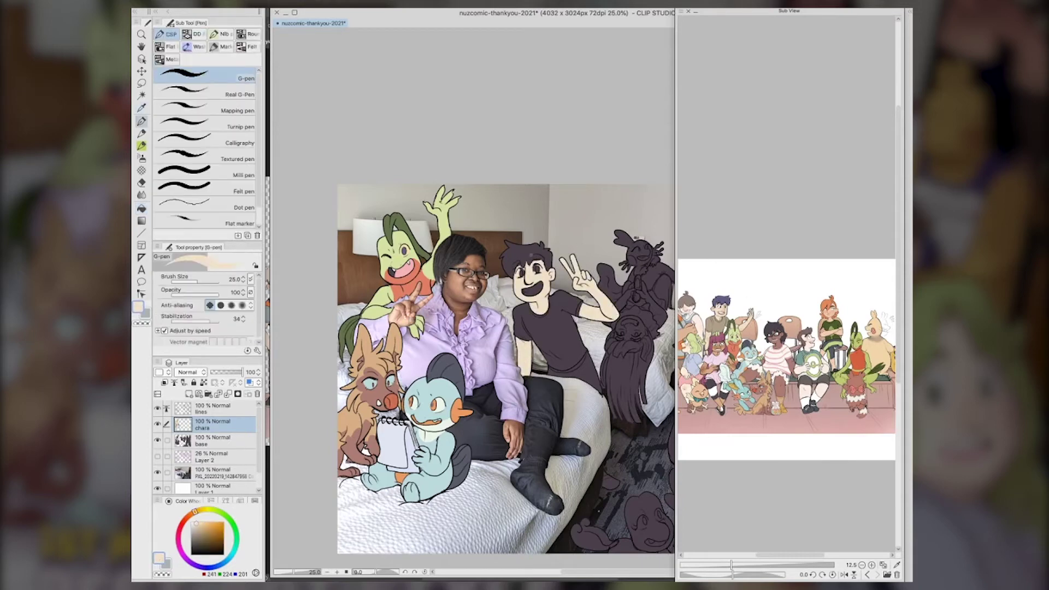
key("g")
left_click(538, 268)
left_click(524, 271)
Lock the chara layer's transparent pixels to airbrush the boy's skin with peach sampled from the Sub View, and unlock them
left_click(204, 382)
left_click(811, 342, "alt")
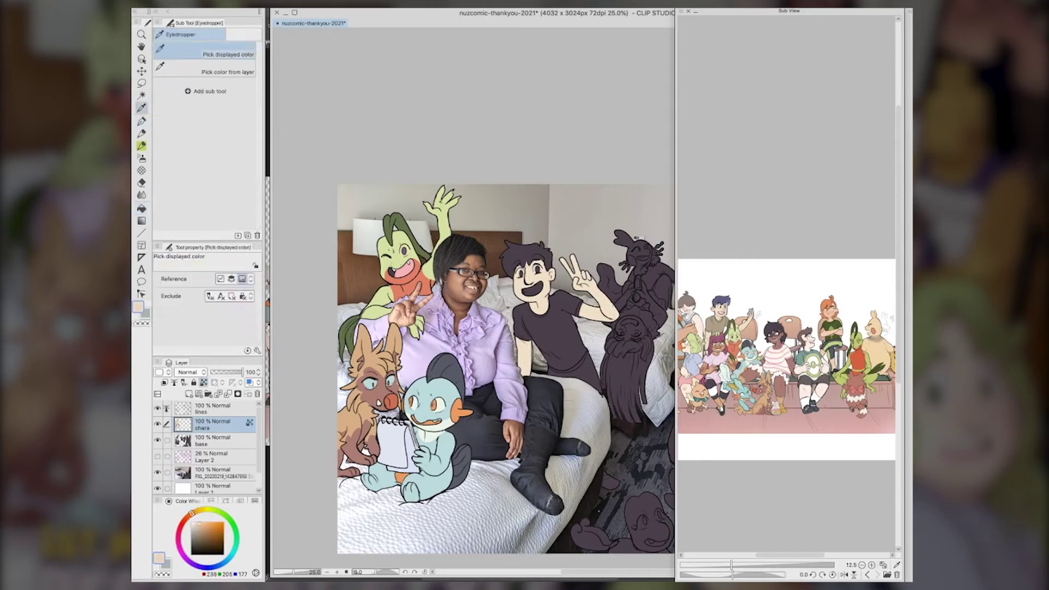
key("b")
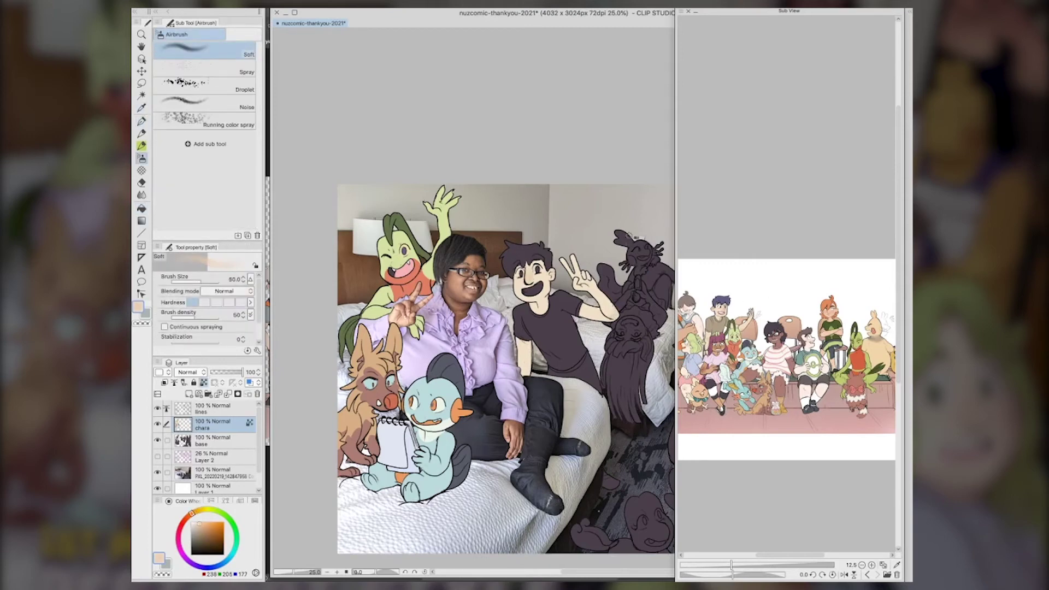
left_click(204, 383)
Sample dark purple from the Sub View and fill the boy's hair
key("g")
key("g")
left_click(722, 300, "alt")
left_click(546, 253)
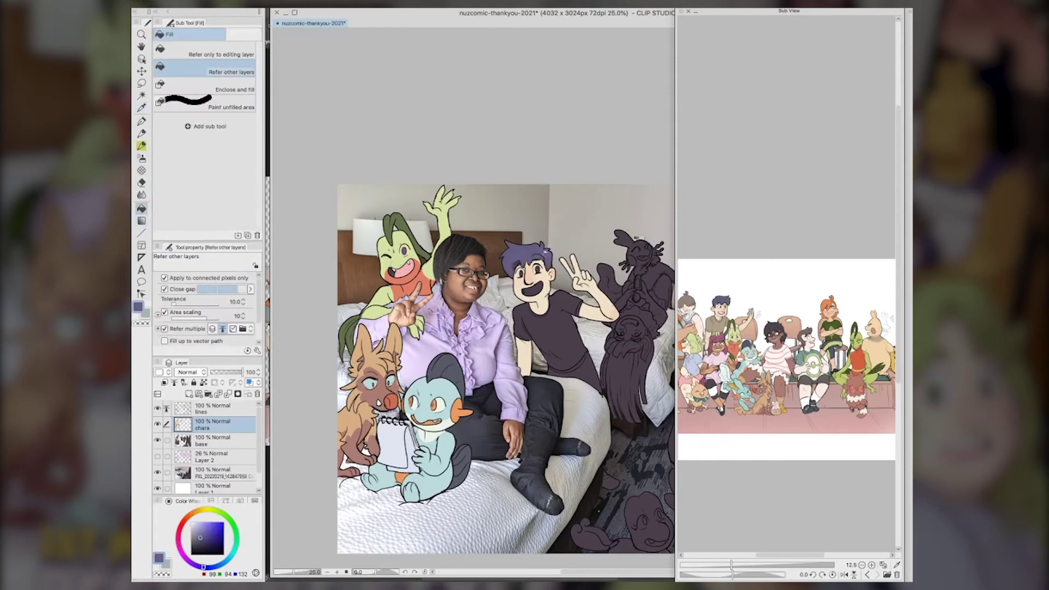
Sample near-white from the plant creature's mouth and fill the boy's teeth, and pick the dark tone of his shirt
key("i")
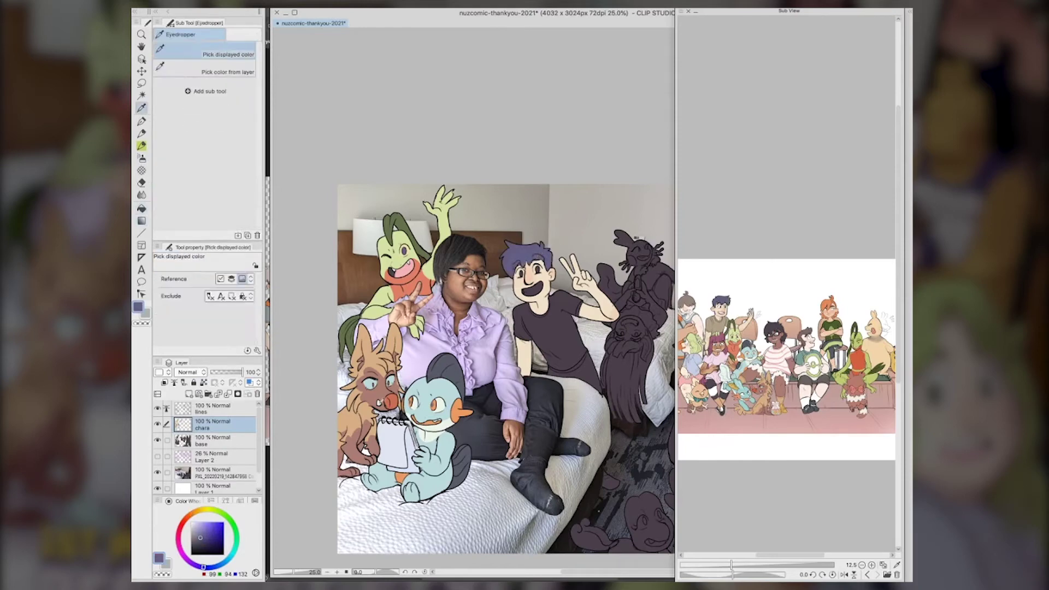
left_click(407, 269)
key("g")
key("g")
left_click(537, 289)
key("i")
left_click(541, 332)
key("g")
key("g")
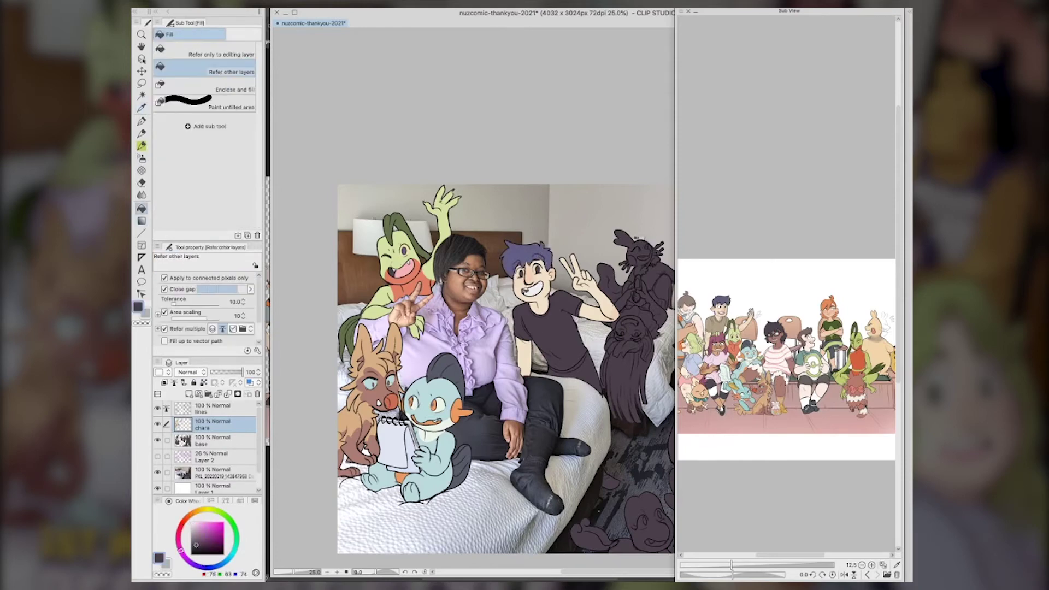
Sample near-white from the boy's teeth and paint the whites of his eyes with the G-pen
key("i")
left_click(525, 290)
key("p")
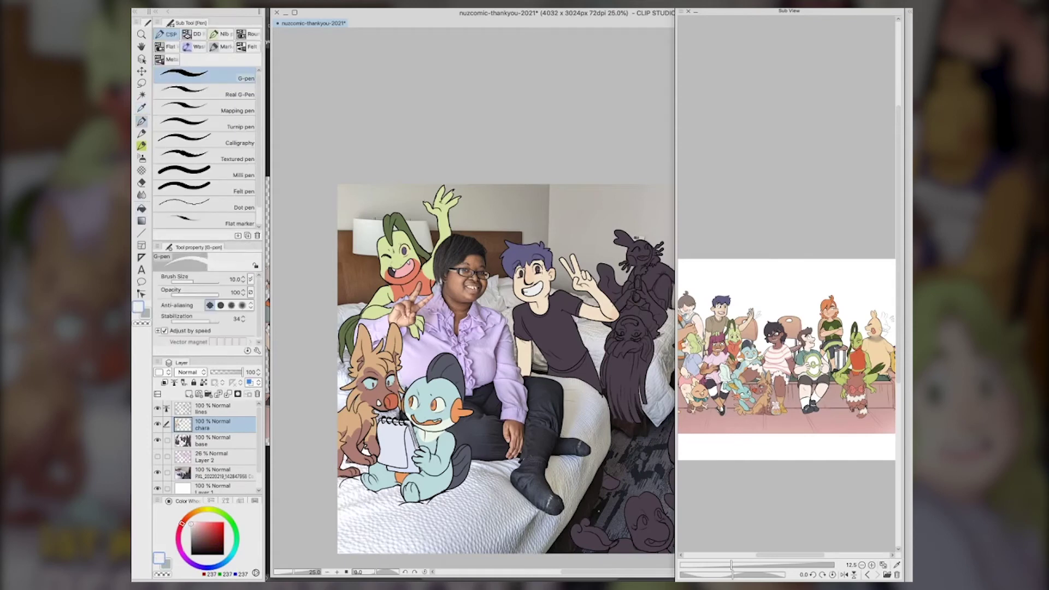
key("g")
key("g")
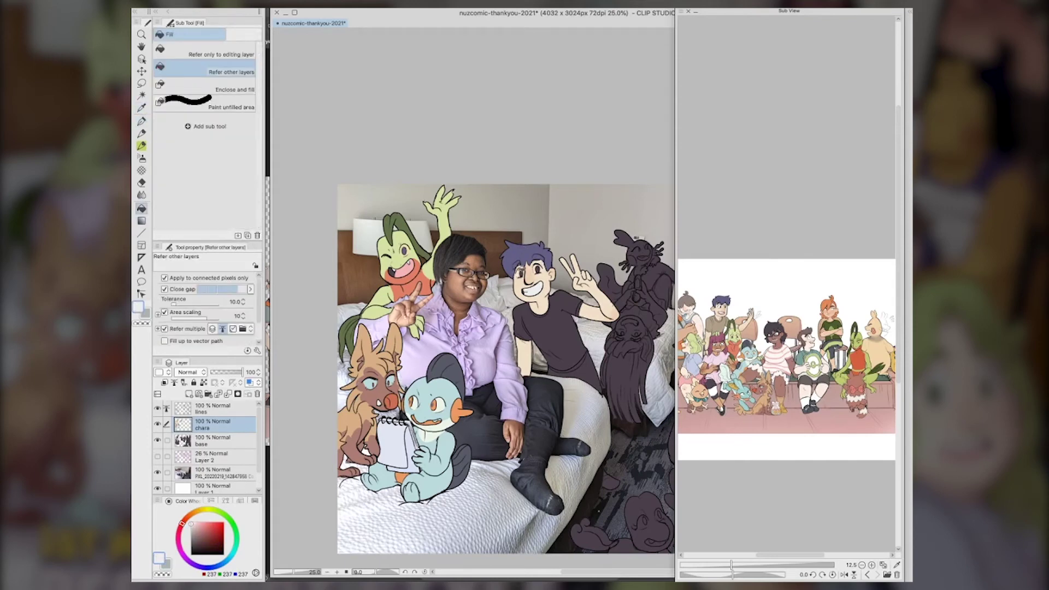
key("p")
left_click(522, 275)
Sample purple from the boy's hair and fill his irises
key("i")
left_click(525, 257)
key("g")
key("g")
left_click(537, 268)
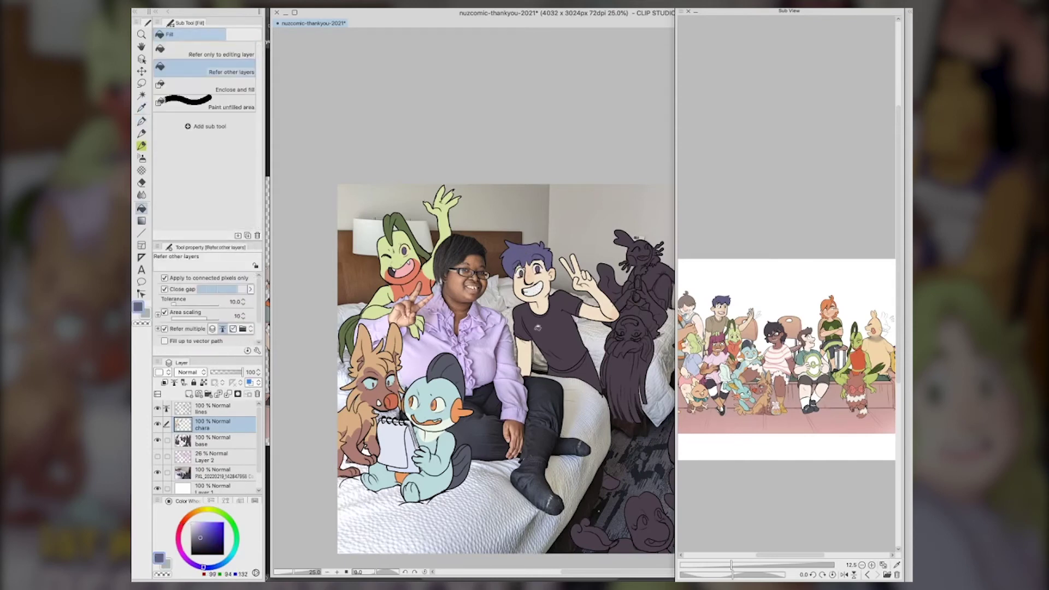
Sample the tan of the matching character's shirt from the Sub View and fill the boy's shirt
key("i")
left_click(717, 326)
key("g")
key("g")
left_click(549, 310)
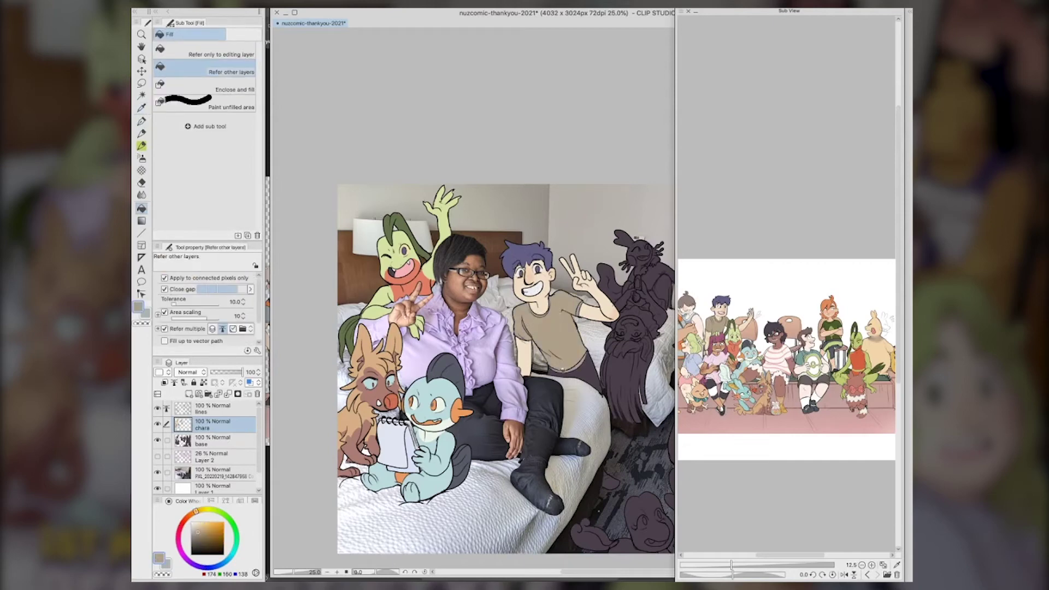
Sample dark blue-gray from the Sub View and fill the boy's pants
key("p")
key("i")
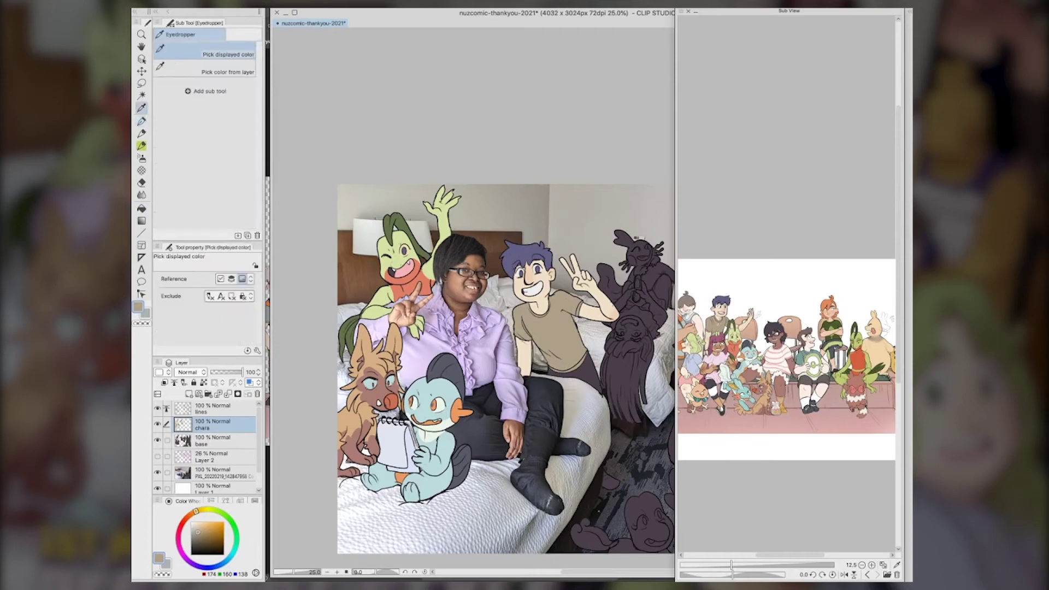
left_click(730, 405)
key("h")
left_click(593, 372)
key("g")
key("g")
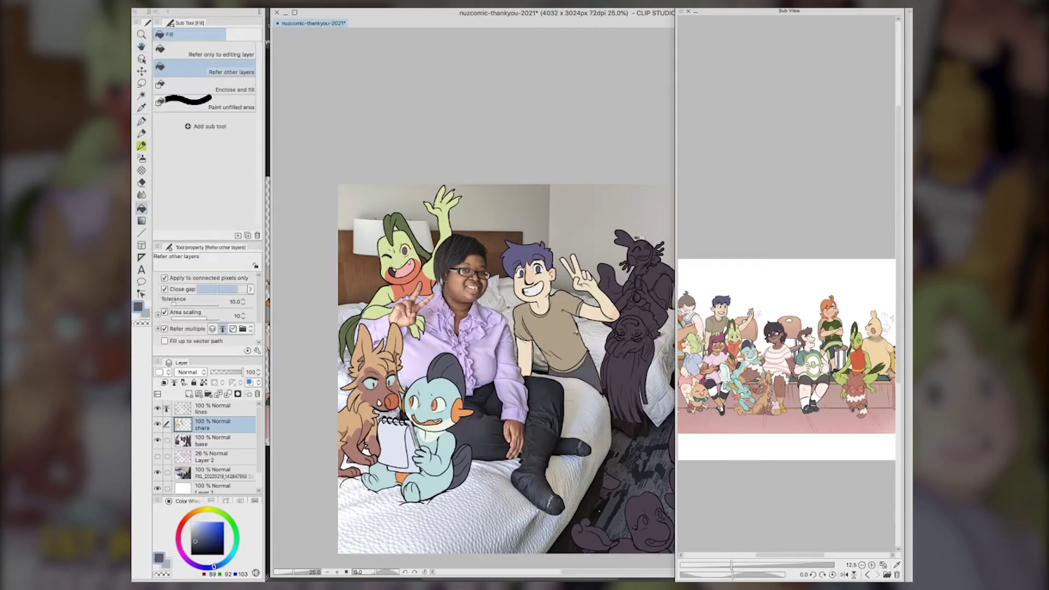
Sample near-white and fill the small patch on the carpet beside the bed
key("i")
left_click(599, 404)
key("g")
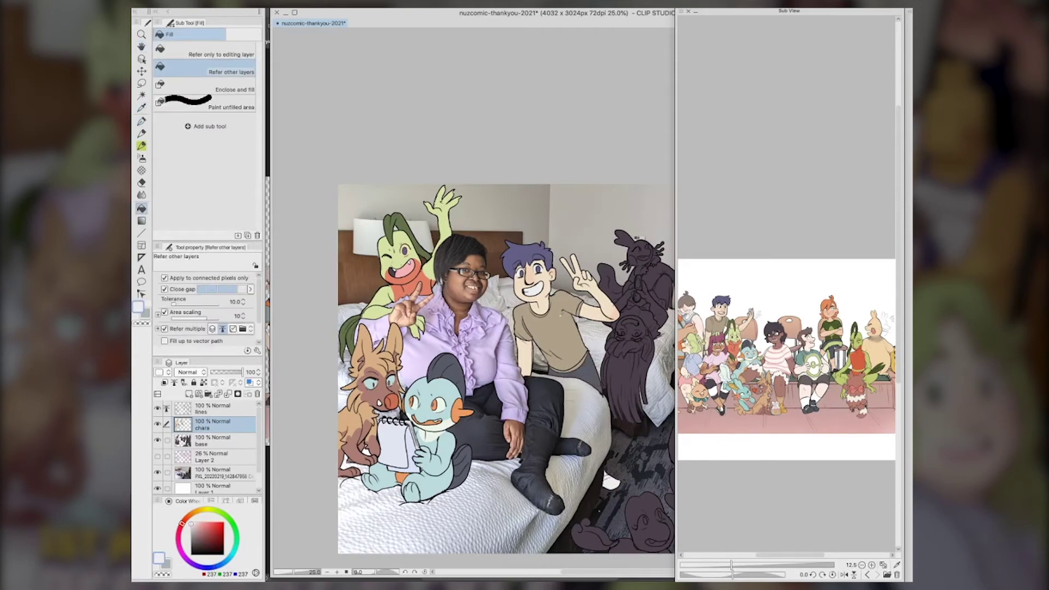
Sample and darken the silhouettes' purple on the base layer, and return to the chara layer to sample skin and dark tones
key("i")
left_click(224, 444)
key("e")
key("i")
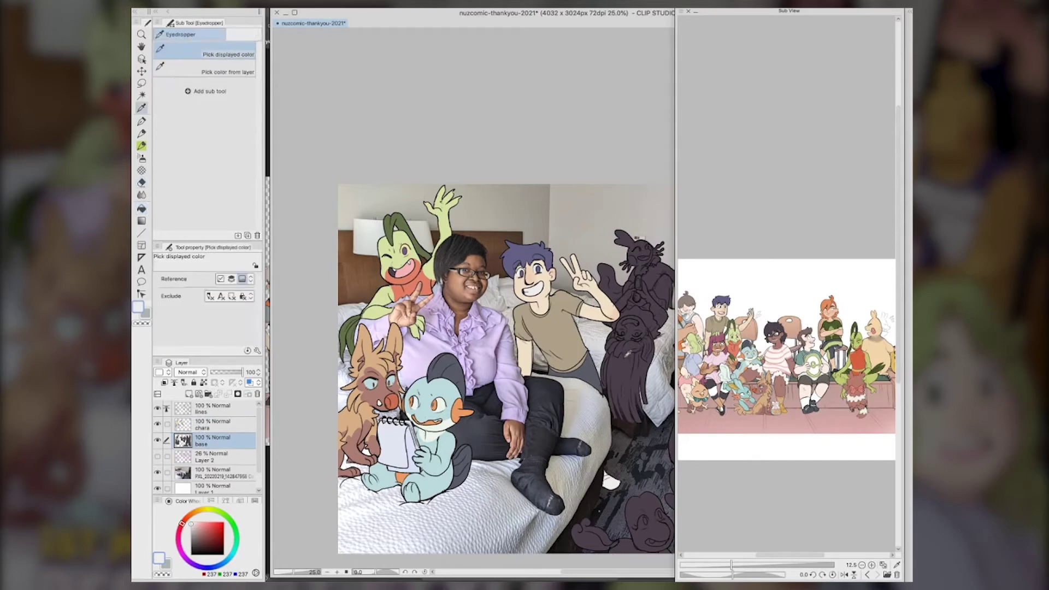
left_click(625, 358)
key("b")
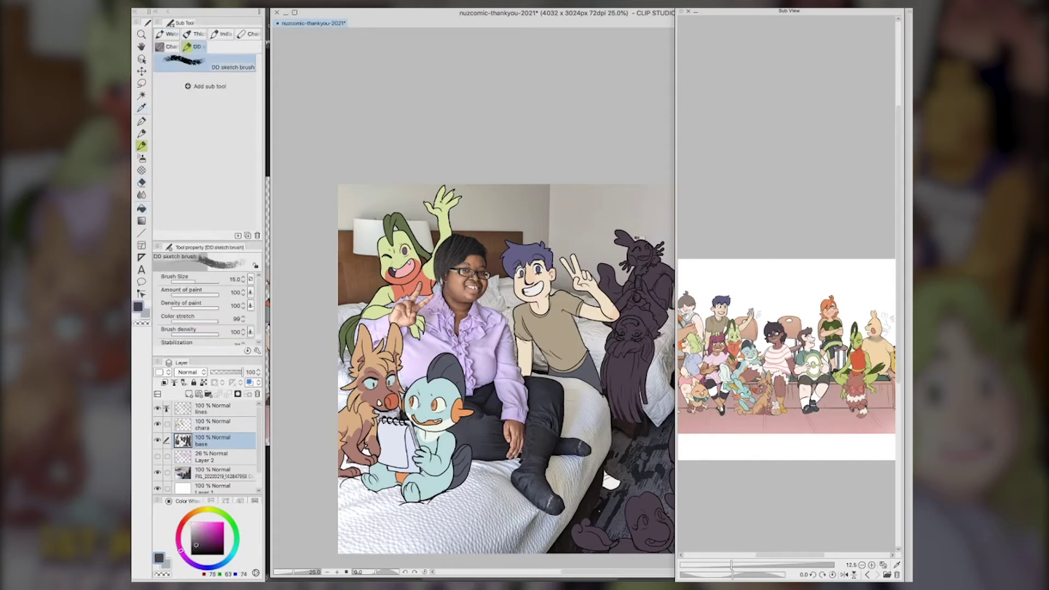
left_click(194, 548)
key("p")
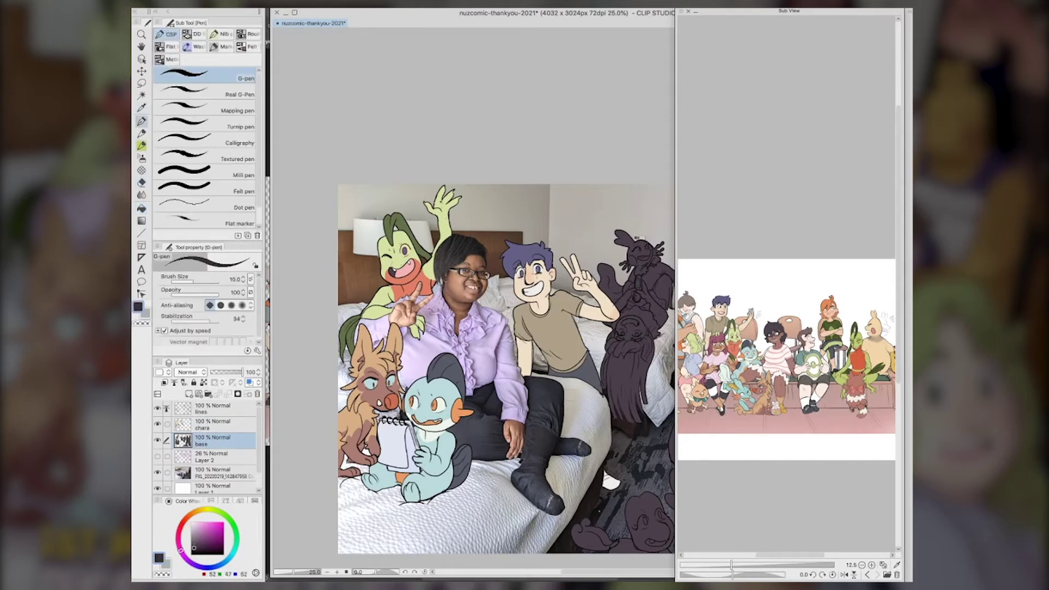
key("alt+bracketright")
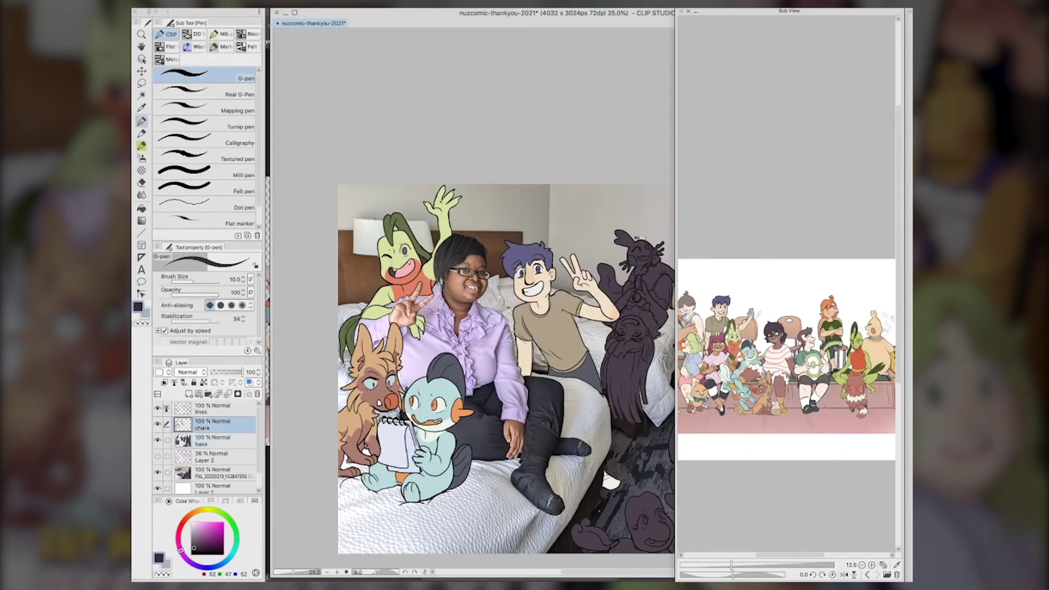
left_click(540, 297, "alt")
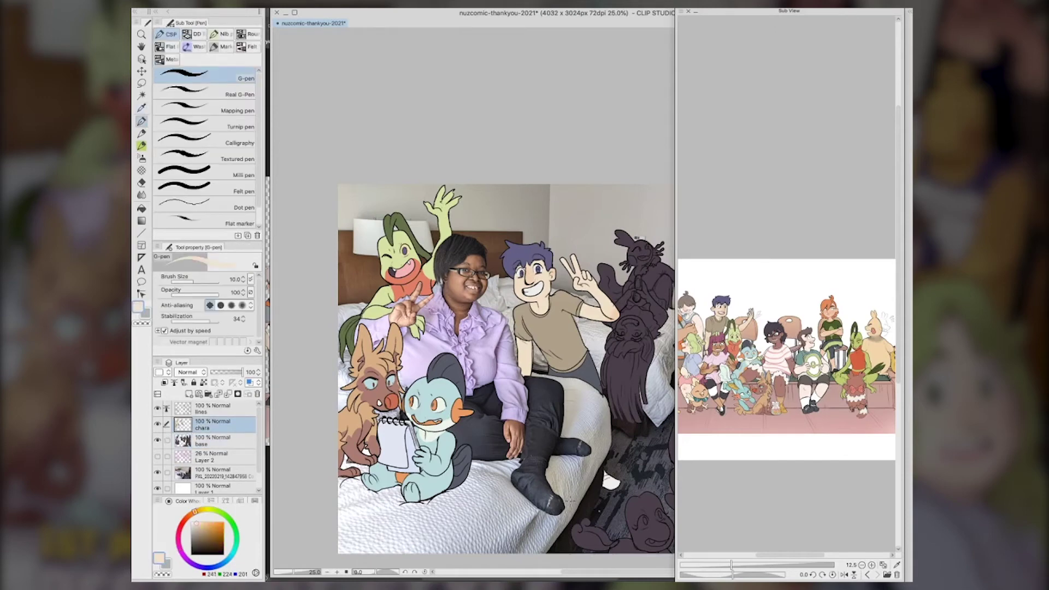
left_click(629, 382, "alt")
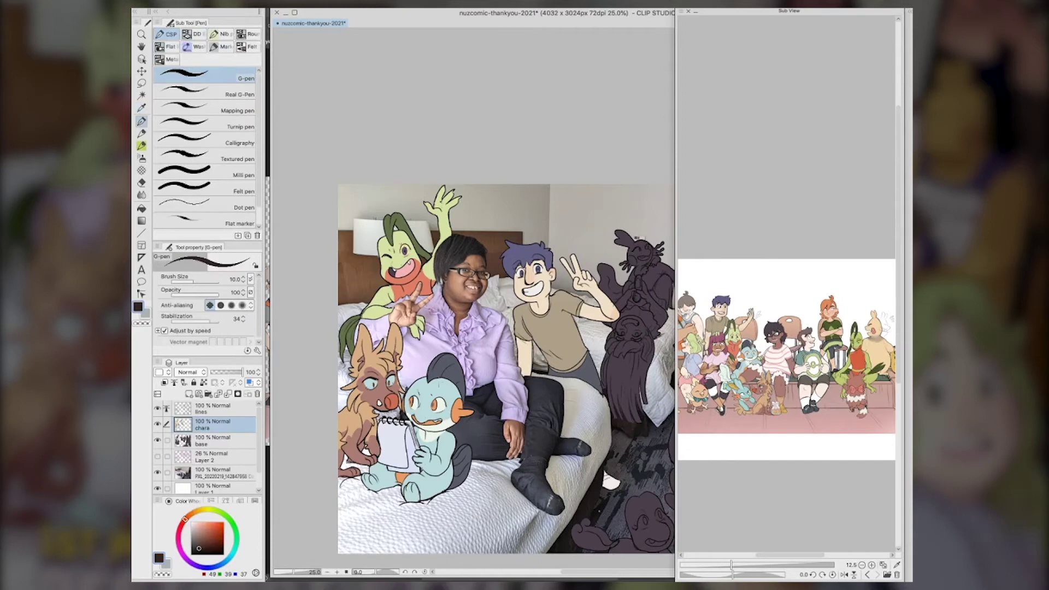
Sample magenta from the Sub View and fill every section of the upside-down girl's hair
key("space")
left_click_drag(596, 356, 479, 376)
left_click(719, 340, "alt")
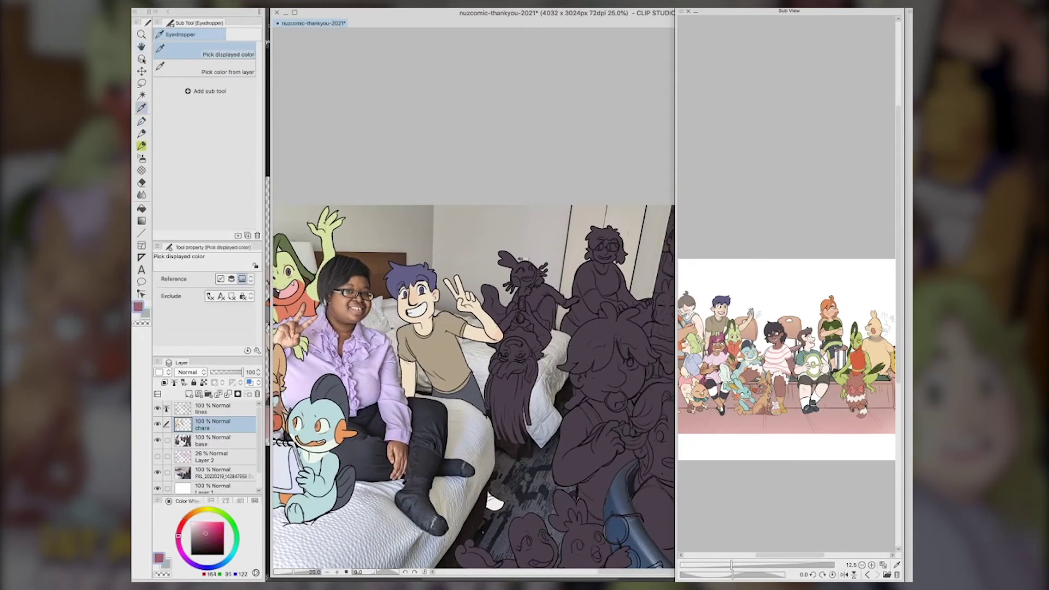
key("g")
left_click(512, 370)
left_click(499, 367)
left_click(496, 358)
left_click(531, 365)
left_click(532, 370)
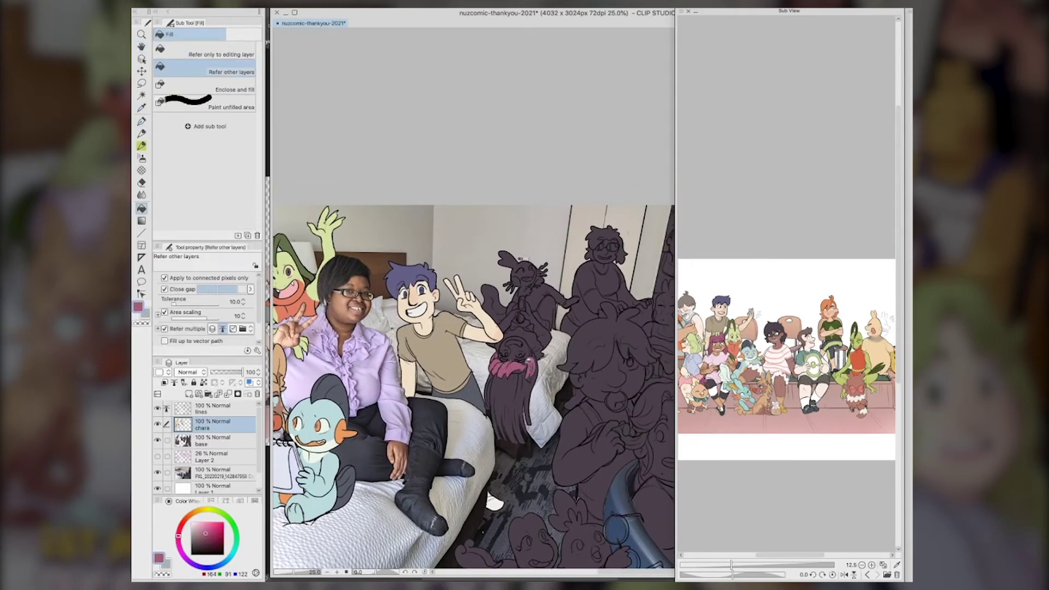
left_click(533, 375)
left_click(492, 394)
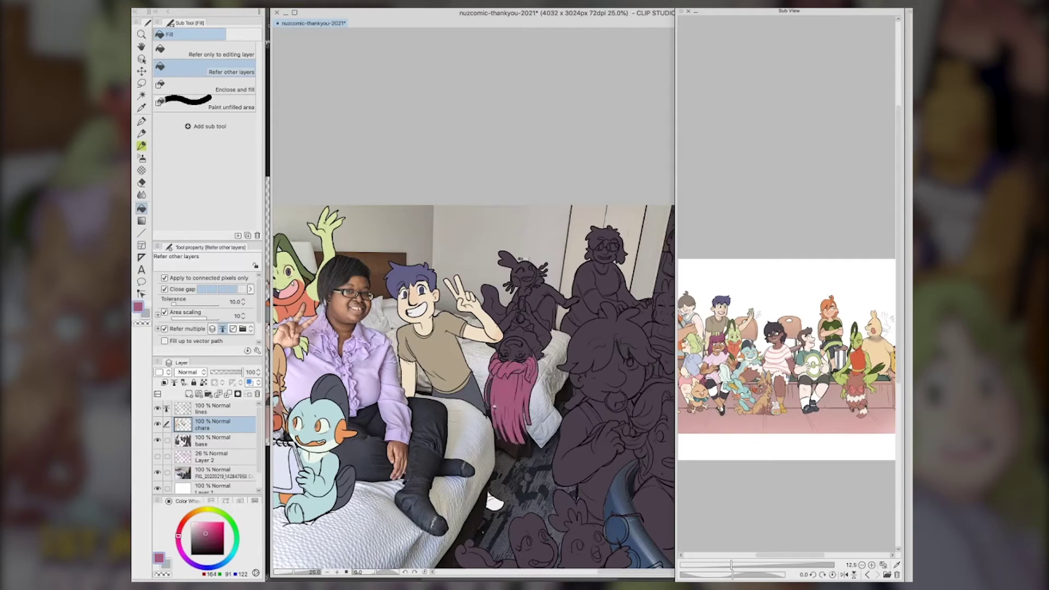
Auto-select the gaps beside the upside-down girl's hair on the lines layer, delete them from the base layer, and deselect
left_click(217, 410)
key("w")
left_click(490, 398)
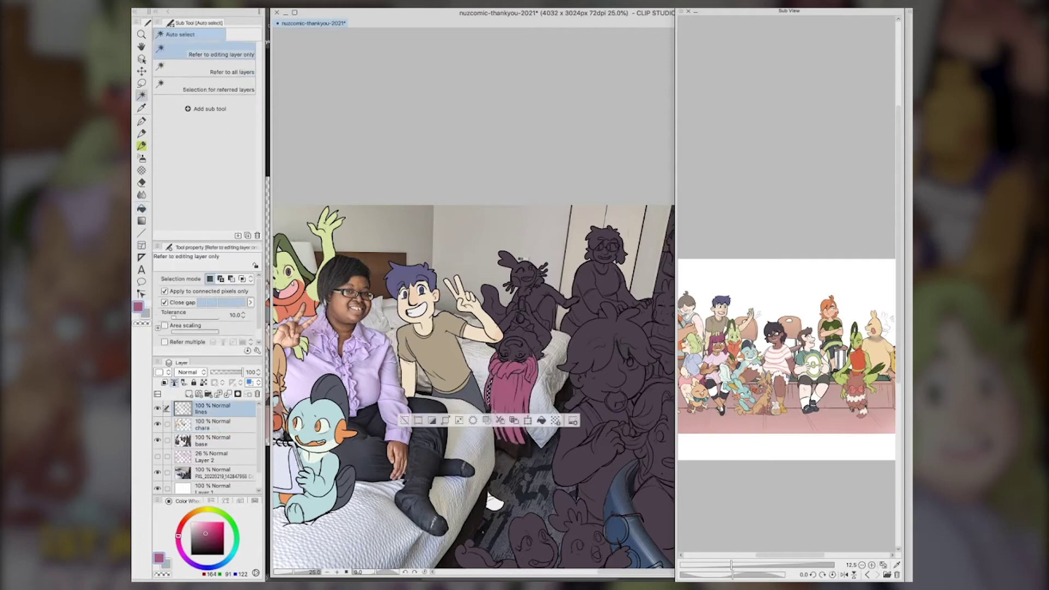
left_click(486, 404, "shift")
left_click(217, 441)
key("Delete")
key("ctrl+d")
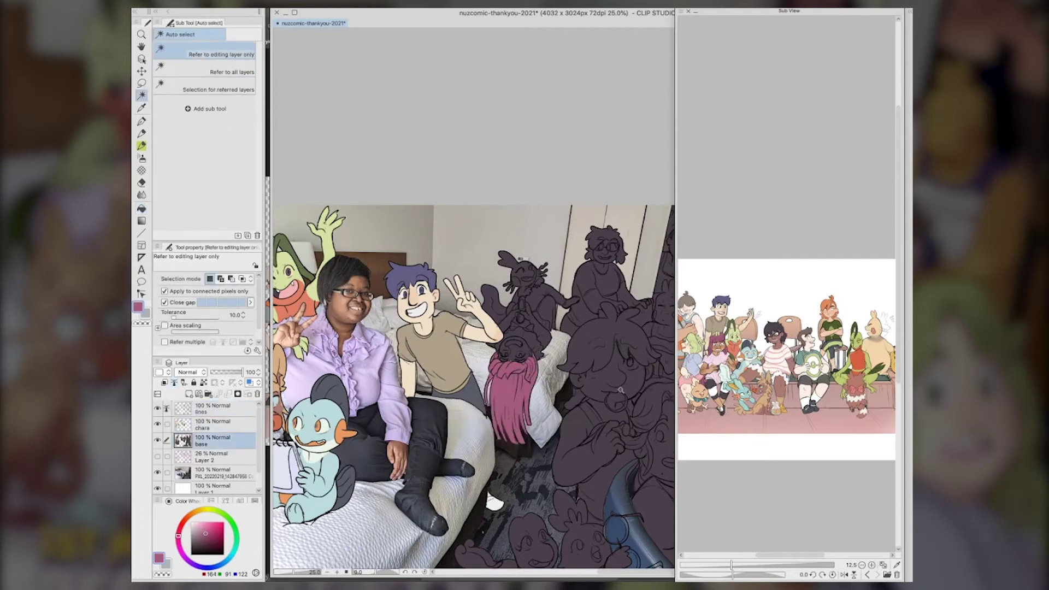
On the chara layer, sample the matching skin tone from the Sub View and fill the upside-down girl's face and arms
left_click(218, 425)
key("g")
key("alt")
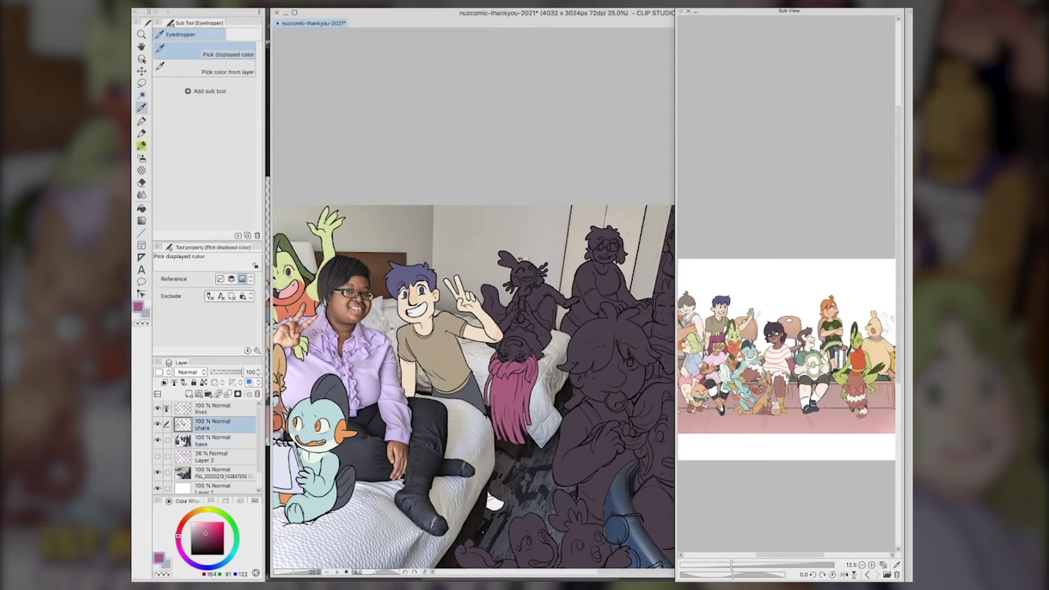
left_click(717, 347, "alt")
left_click(516, 351)
left_click(504, 350)
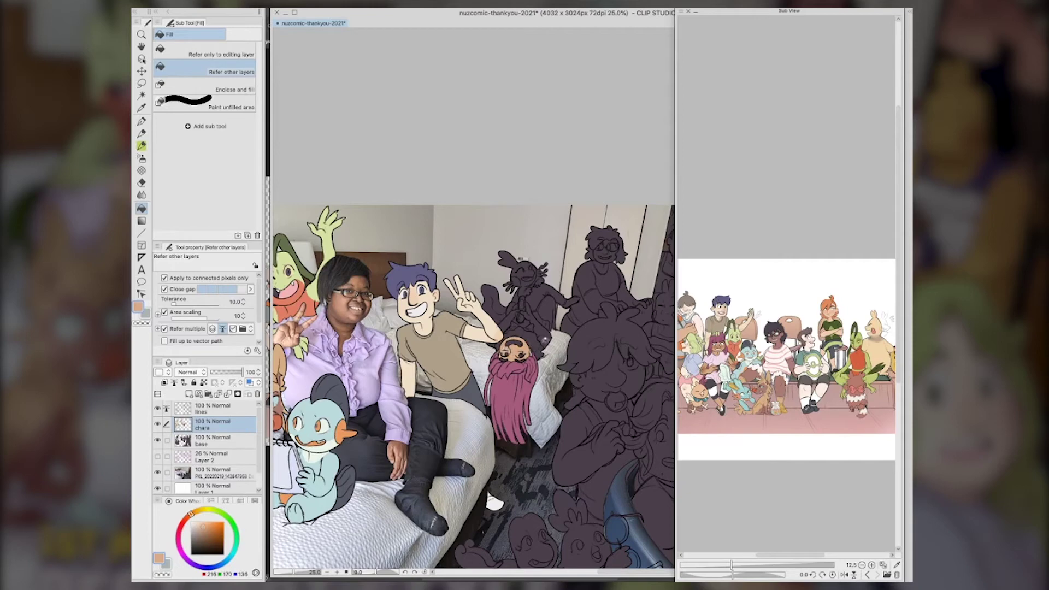
left_click(540, 328)
left_click(510, 322)
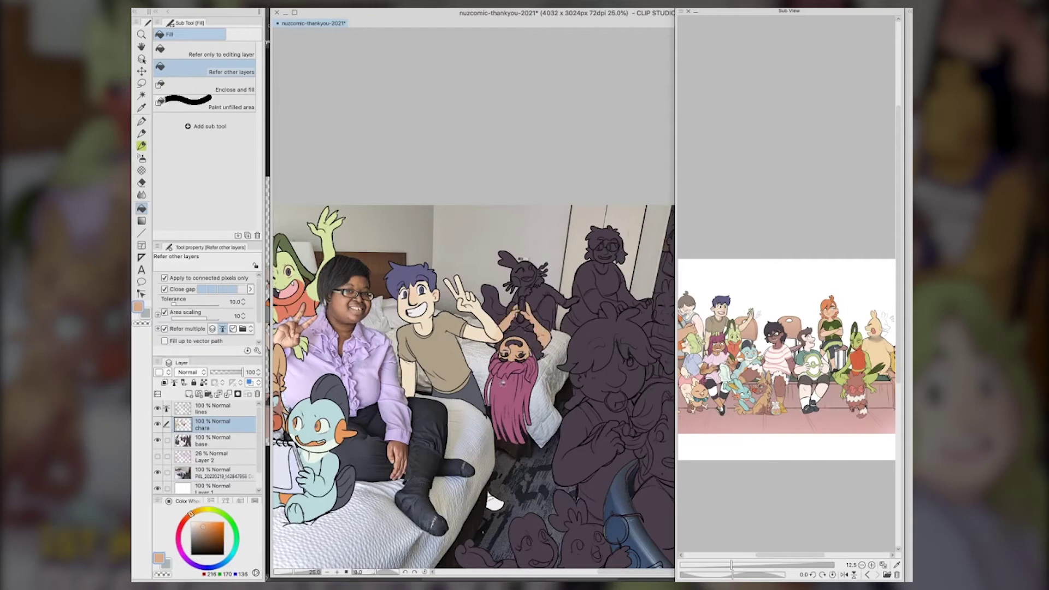
Lock the chara layer's transparent pixels, sample brown from the Sub View, and shade the upside-down girl's face with the Soft airbrush
key("p")
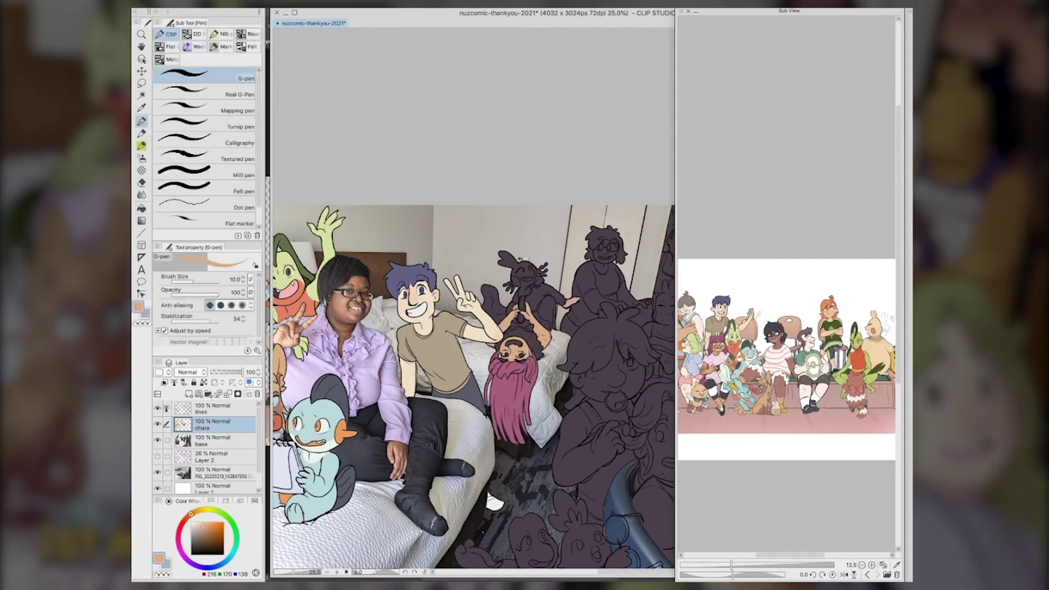
left_click(204, 383)
key("i")
left_click(718, 344)
left_click(719, 343)
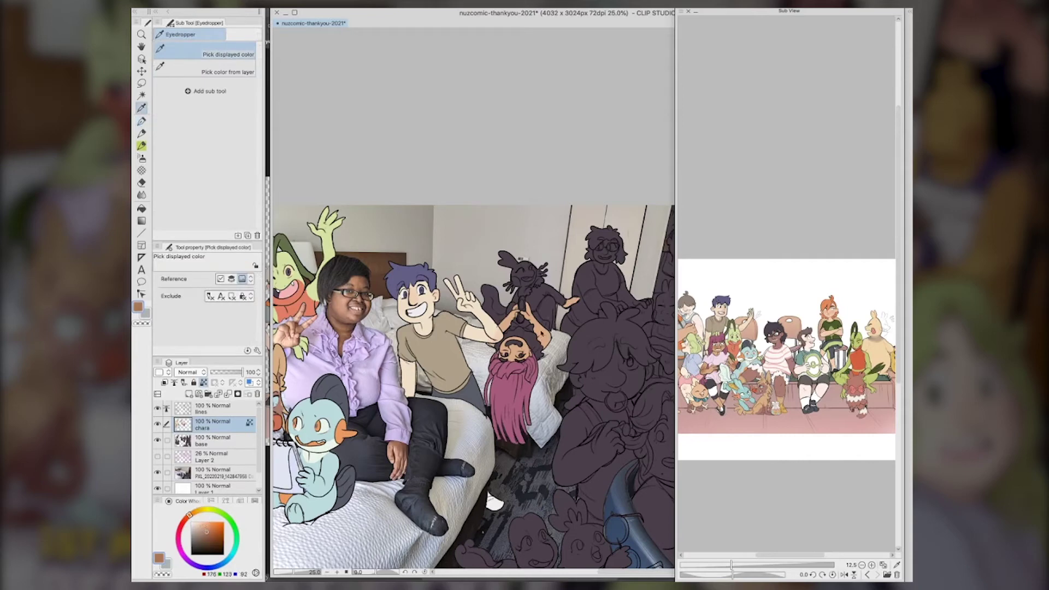
key("b")
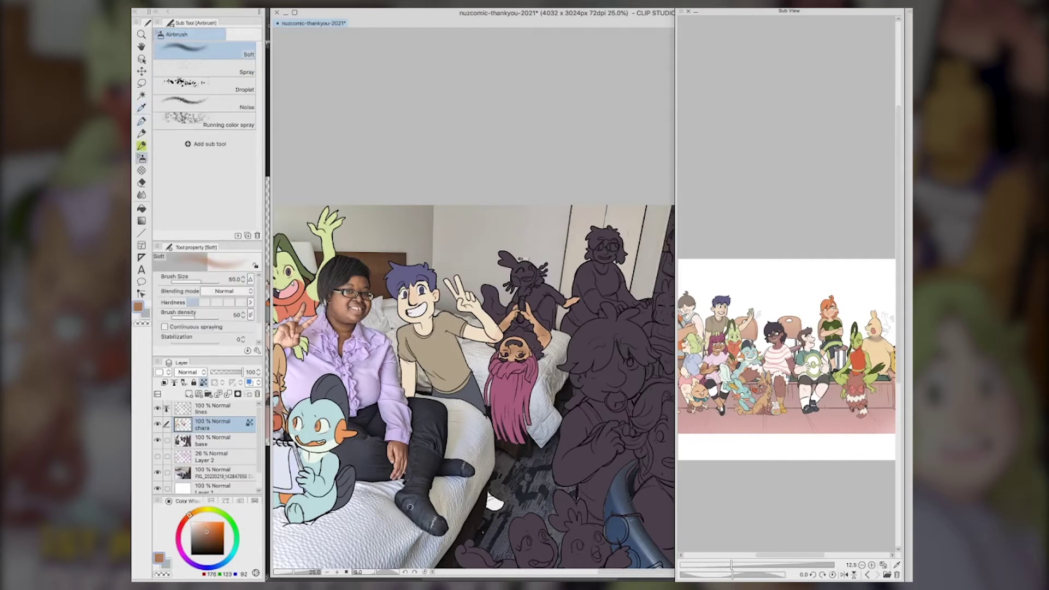
Sample brown from the upside-down girl's face and enlarge the G-pen's brush size
left_click(514, 353, "alt")
key("p")
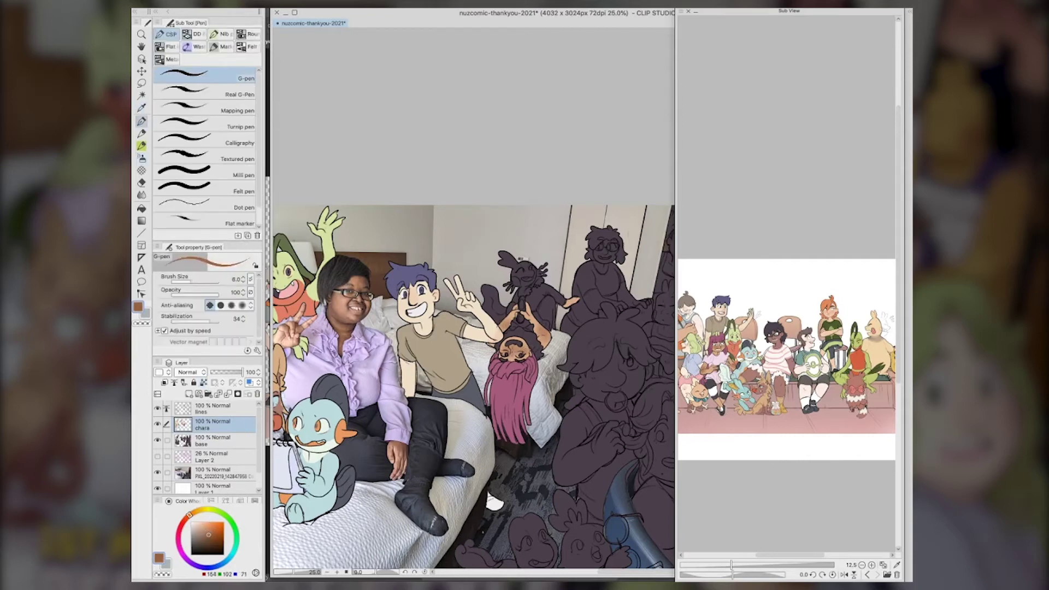
key("bracketright")
key("bracketright")
key("bracketright")
Sample pale pink from the Sub View and fill the upside-down girl's shirt and sleeves
left_click(714, 363, "alt")
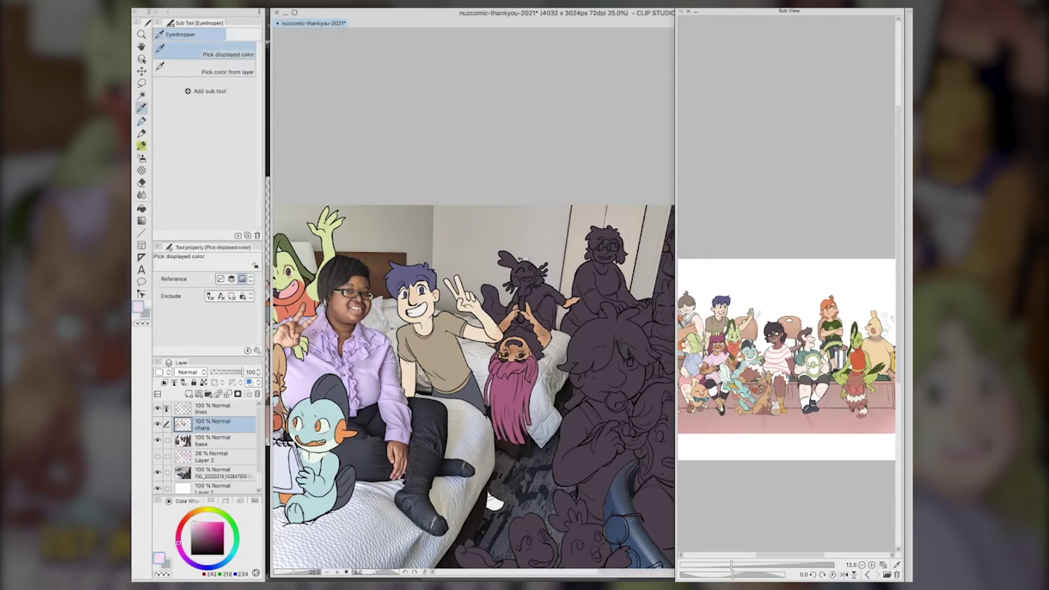
key("g")
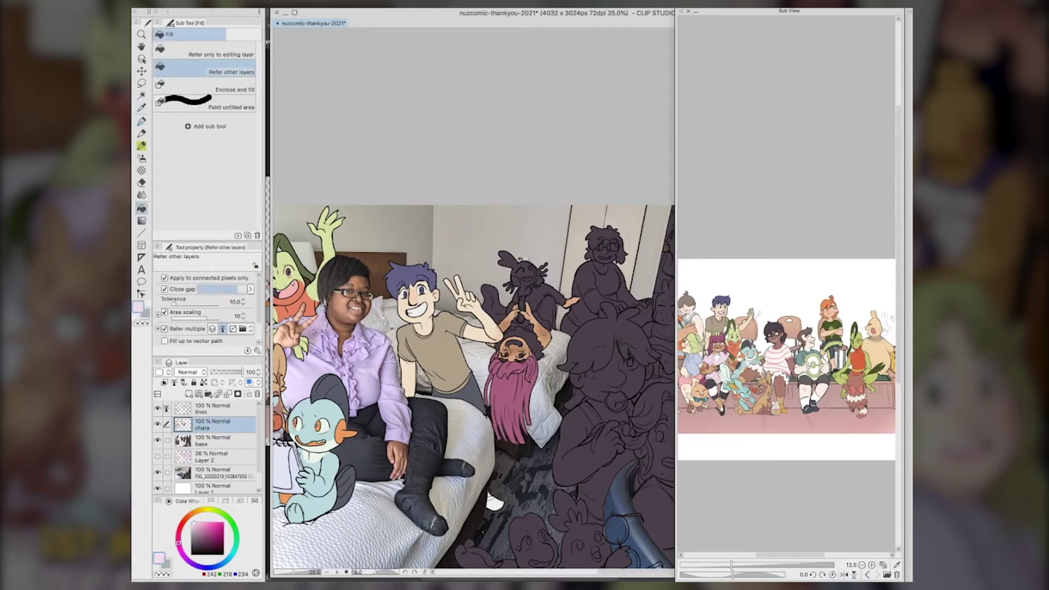
key("i")
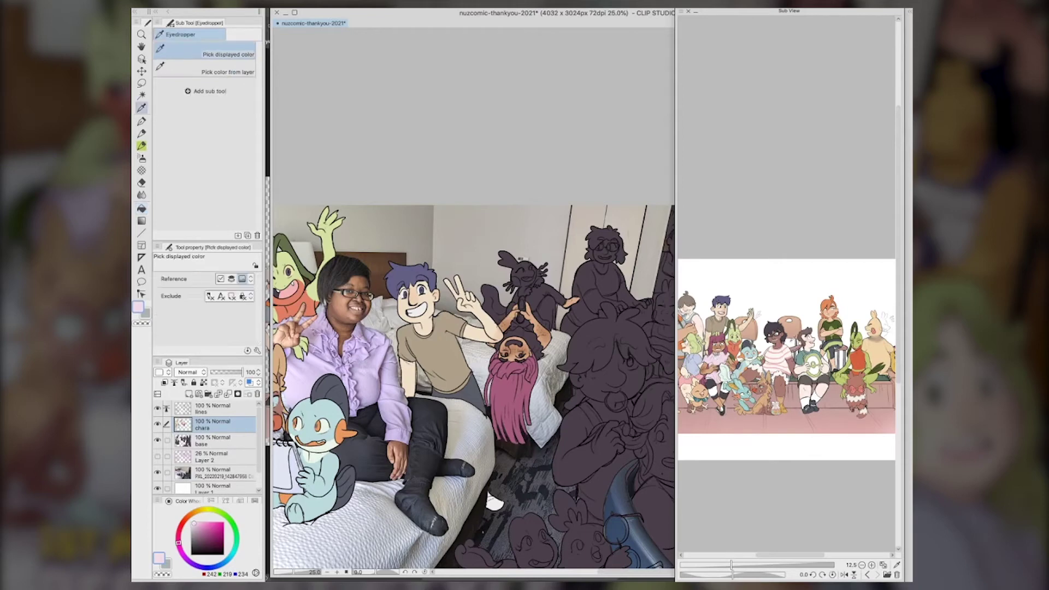
left_click(713, 362, "alt")
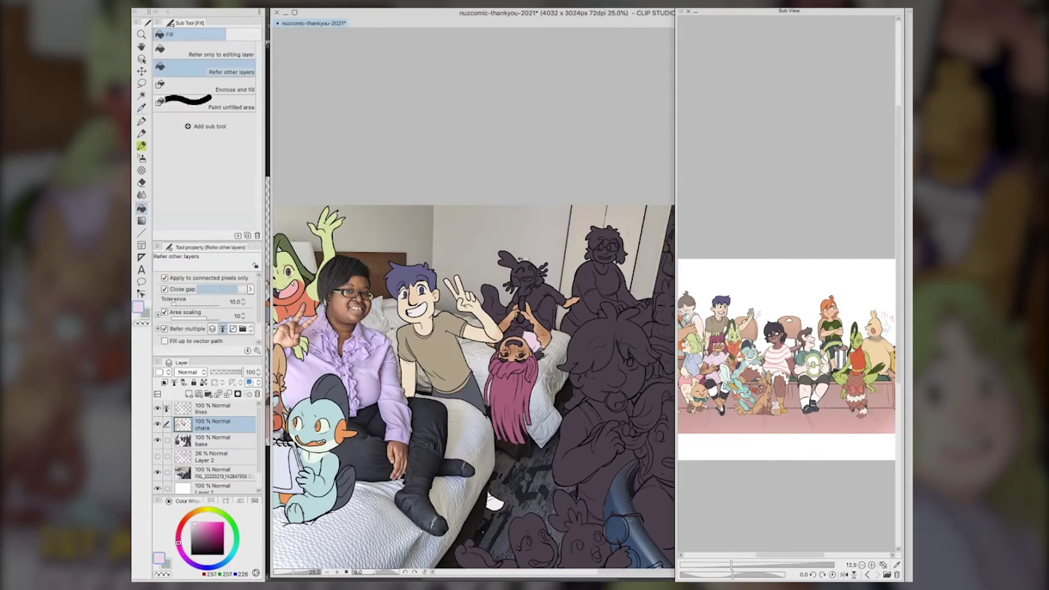
left_click(516, 333)
left_click(540, 353)
left_click(539, 318)
left_click(546, 323)
left_click(522, 322)
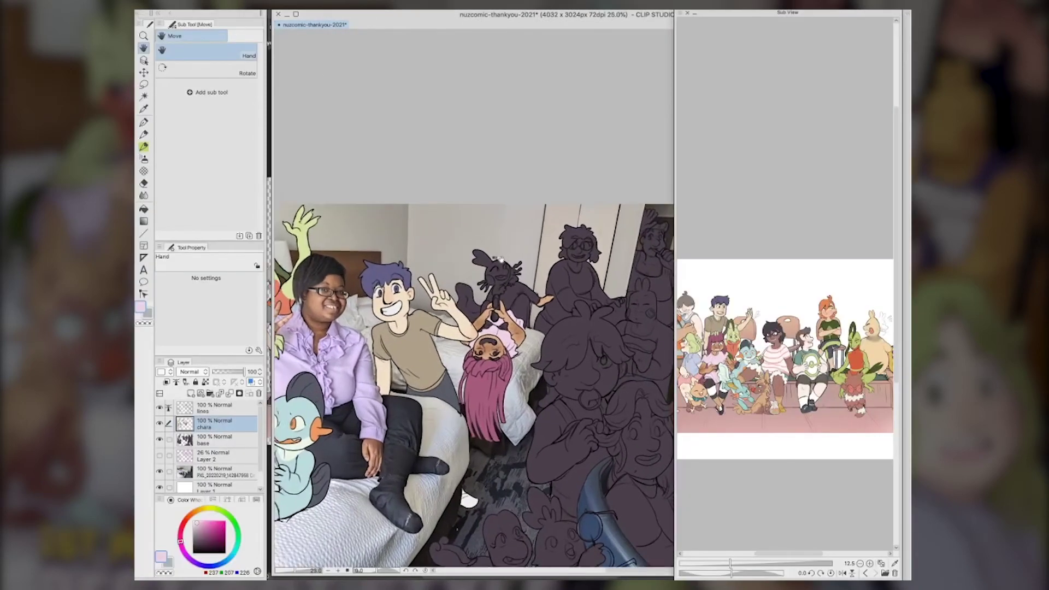
Sample dark tones from the upside-down girl's face and paint her irises
scroll(498, 260, "up", 1)
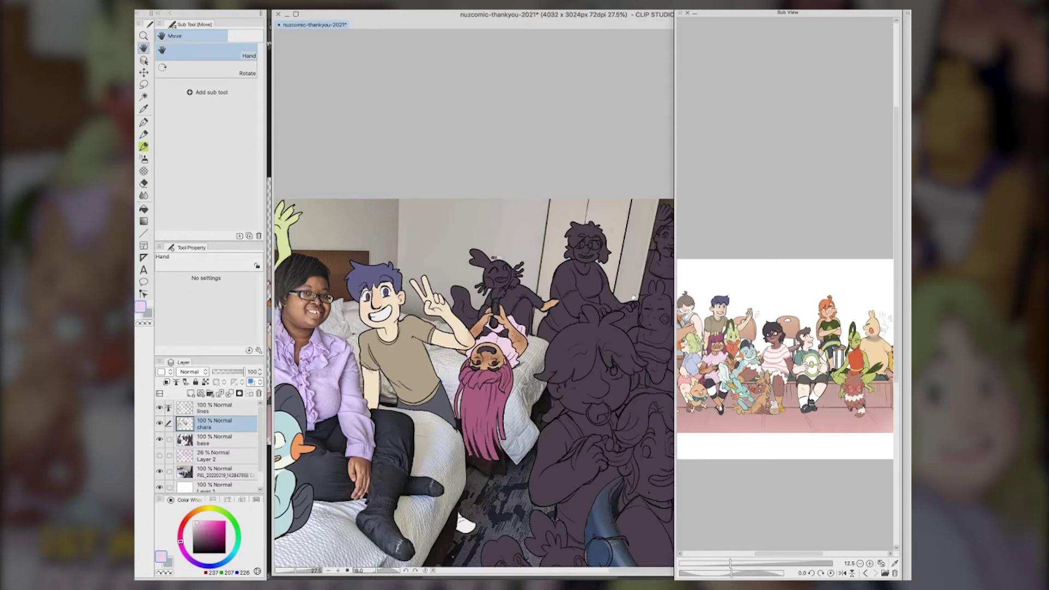
scroll(535, 357, "up", 1)
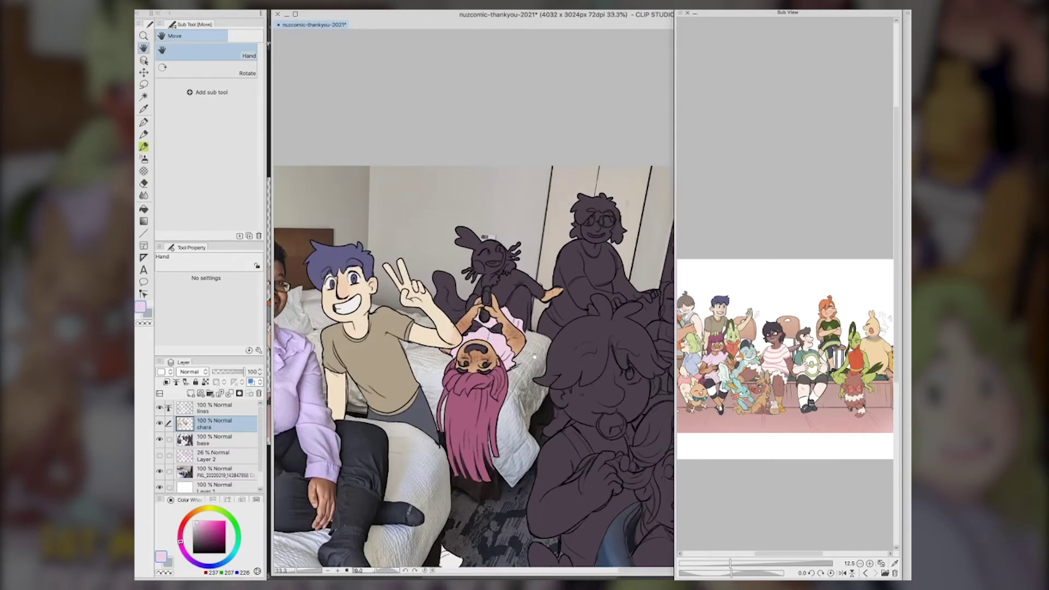
left_click(492, 371, "alt")
left_click(491, 363)
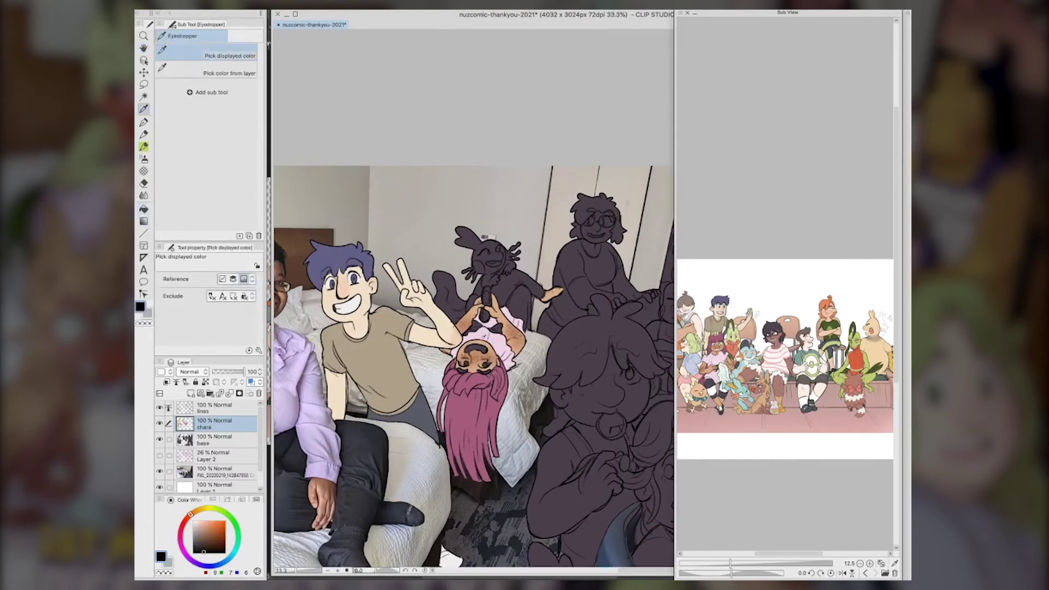
left_click(484, 358, "alt")
left_click(491, 366)
Color the small object in the upside-down girl's hands with sampled pink, teal and near-white
left_click(342, 290, "alt")
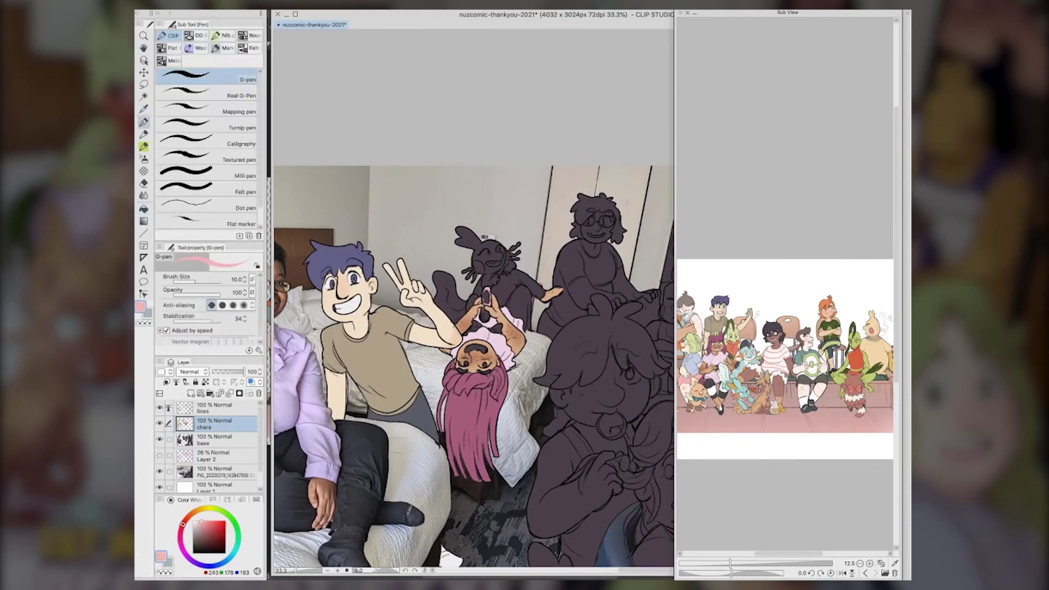
left_click_drag(489, 295, 486, 318)
key("]")
left_click(725, 376, "alt")
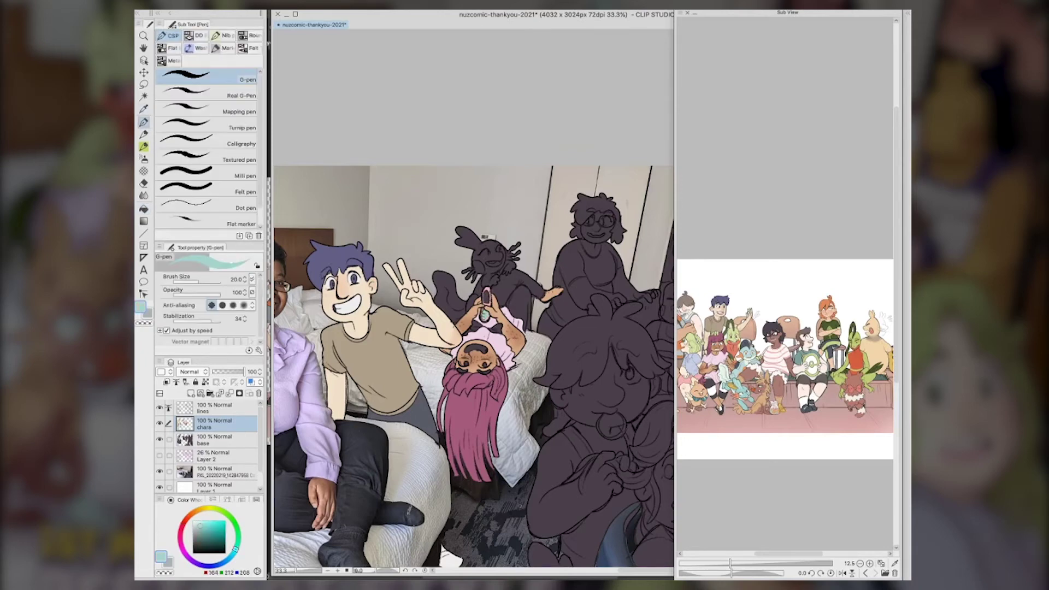
left_click(723, 374, "alt")
key("g")
left_click(487, 296)
Paint the whites of the upside-down girl's eyes and her teeth near-white with the G-pen
key("space")
left_click_drag(510, 418, 594, 405)
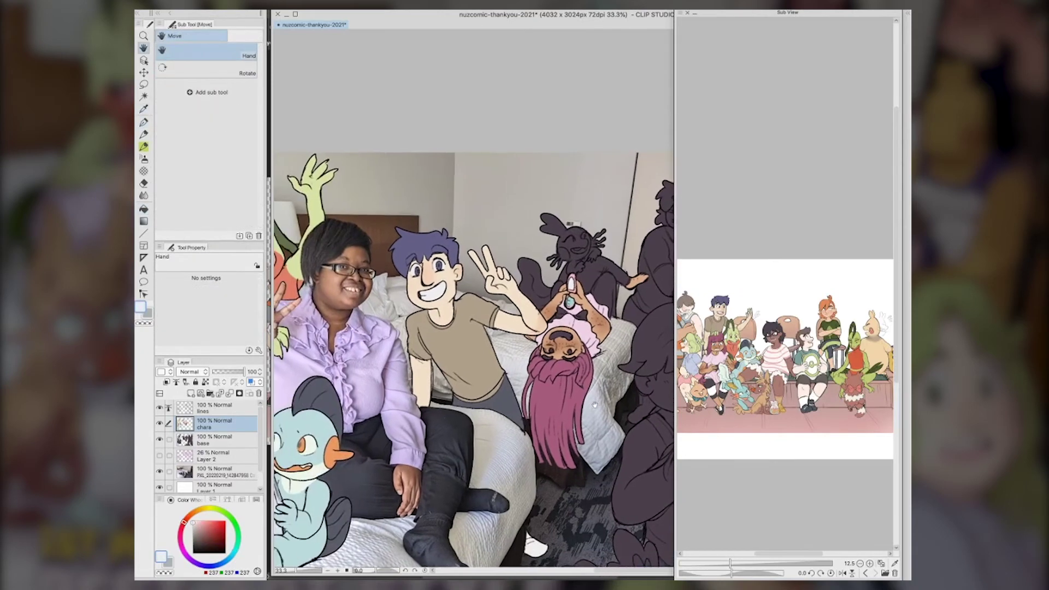
left_click_drag(459, 442, 374, 469)
key("alt")
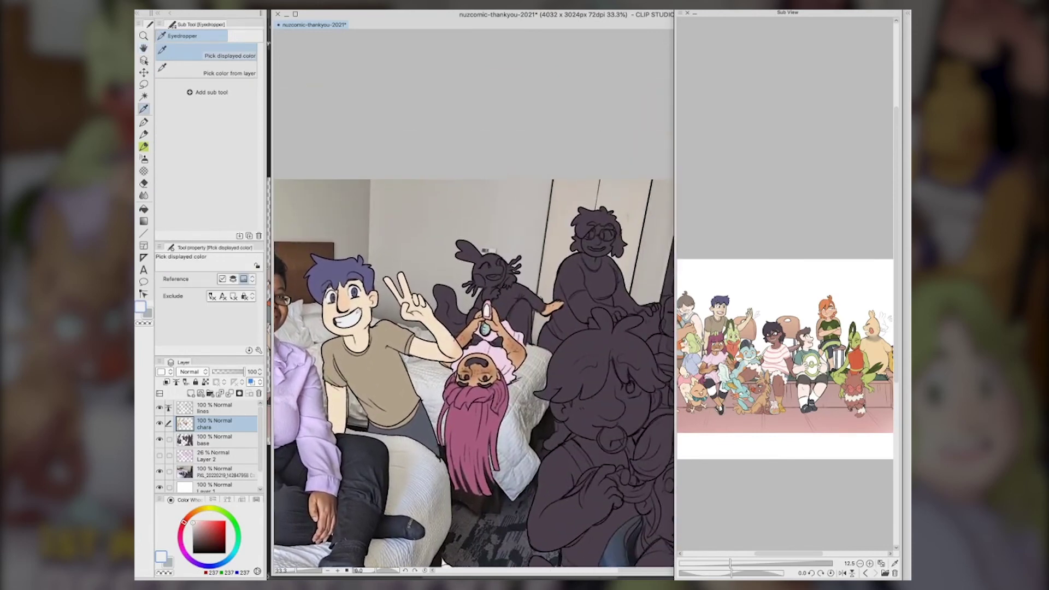
key("p")
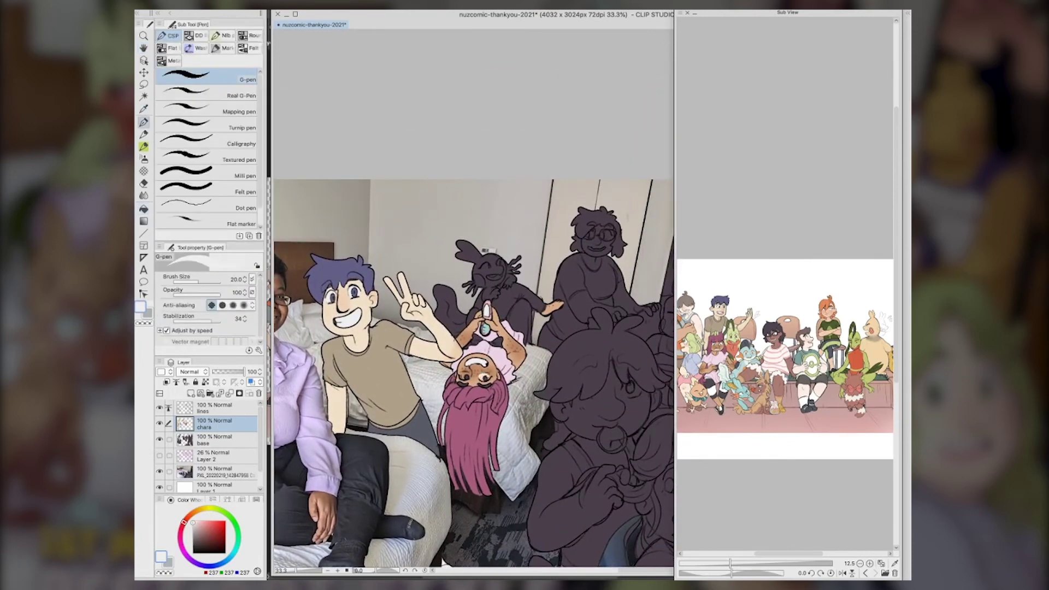
Finish the near-white touch-up on the upside-down girl's eye and fill her trouser legs with the same near-white
left_click_drag(462, 373, 468, 376)
key("g")
left_click(522, 320)
left_click(511, 298)
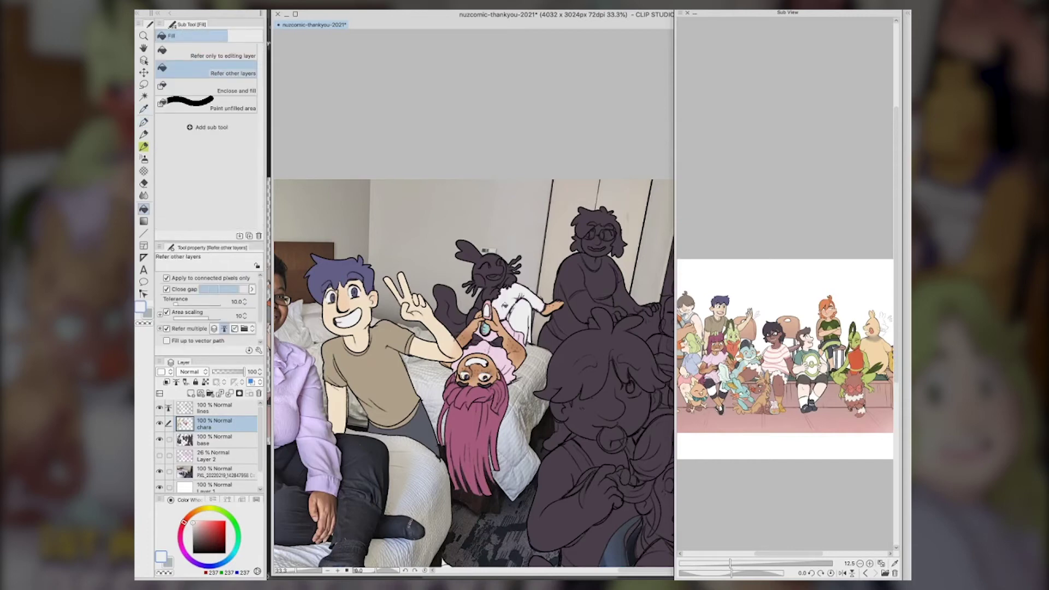
key("p")
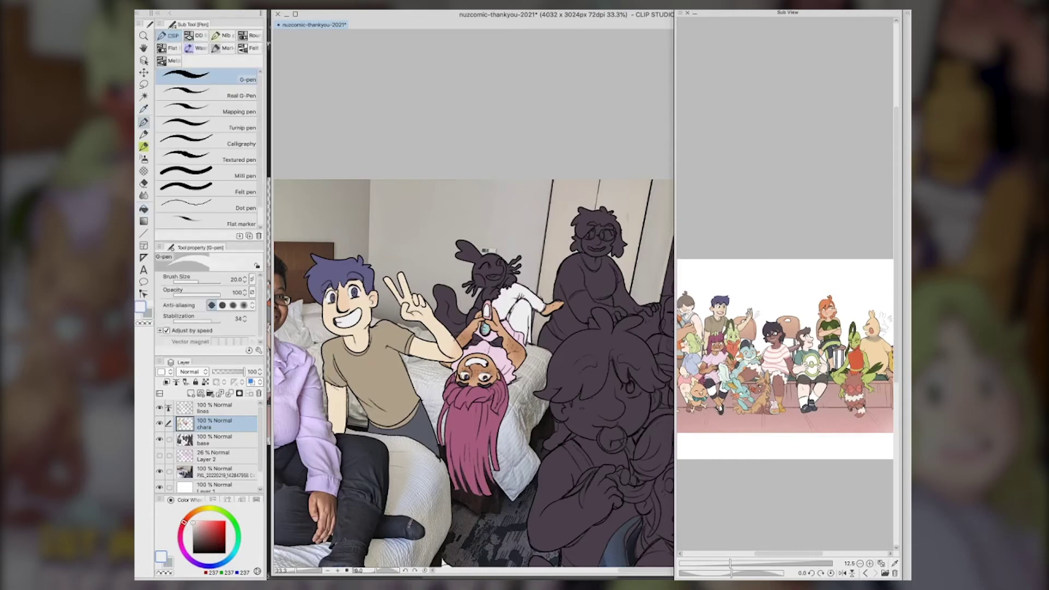
Sample dark gray from the Sub View and pink from the girl's shirt, and mark the bands on her raised leg with the G-pen
key("i")
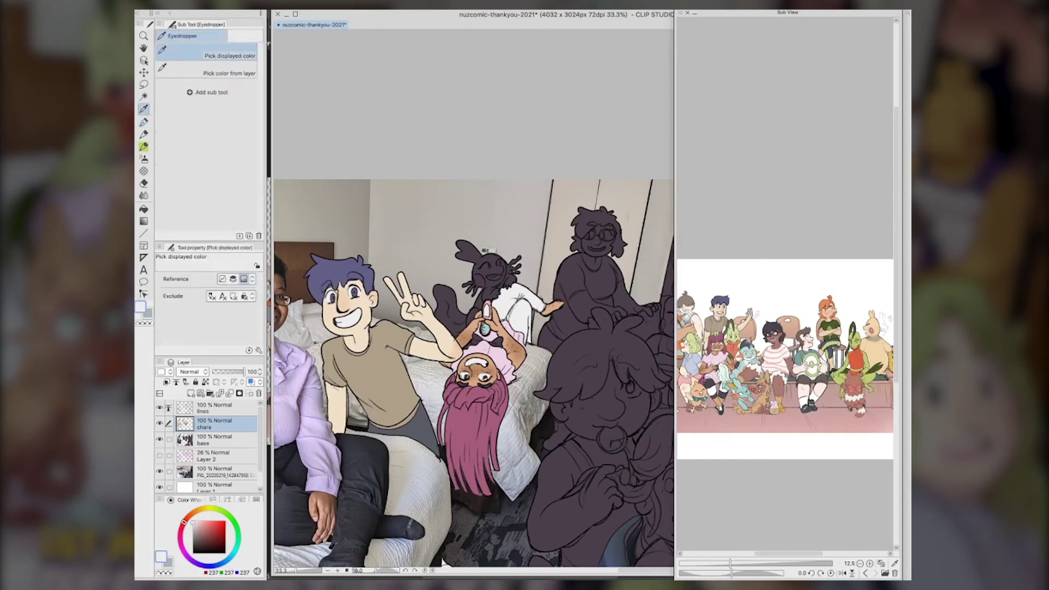
left_click(712, 382)
key("g")
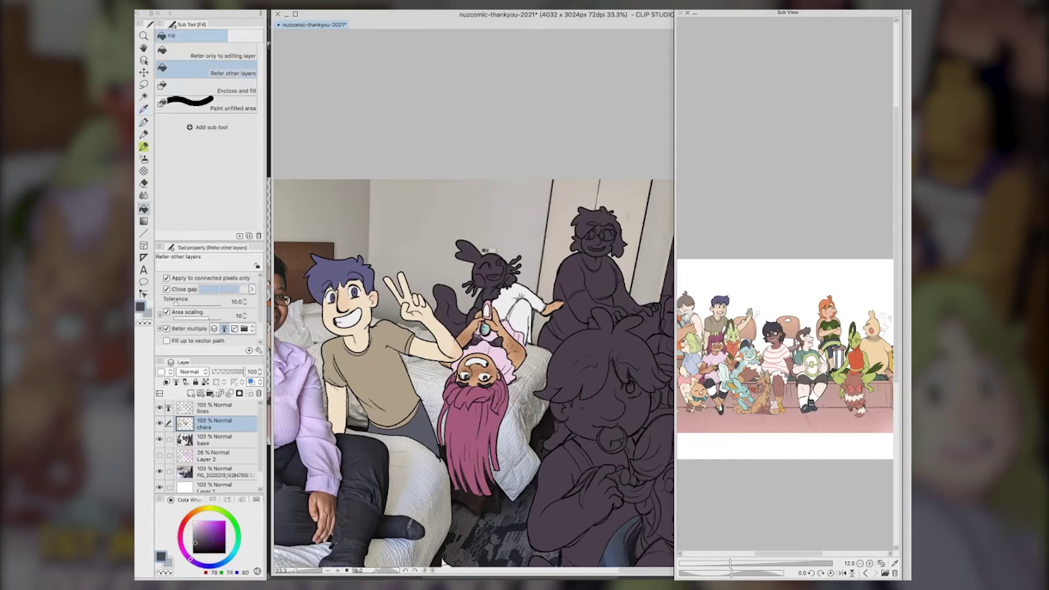
left_click(475, 339, "alt")
key("p")
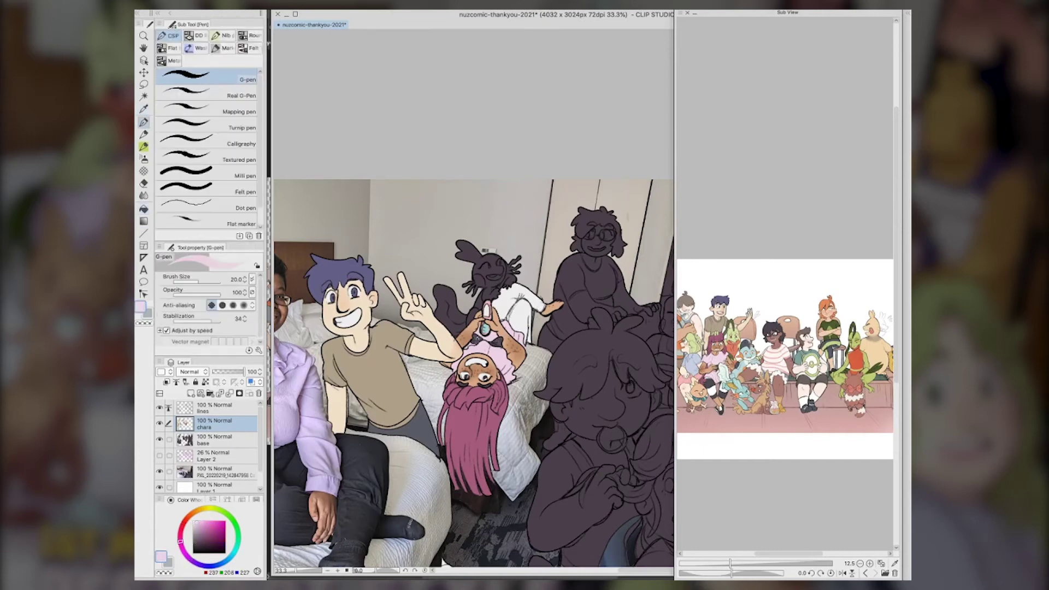
left_click(495, 341, "alt")
mouse_move(531, 332)
left_mouse_down()
mouse_move(493, 303)
mouse_move(534, 315)
left_mouse_up()
Fill the bands on the upside-down girl's legs with dark gray and touch up their gaps using the G-pen
key("g")
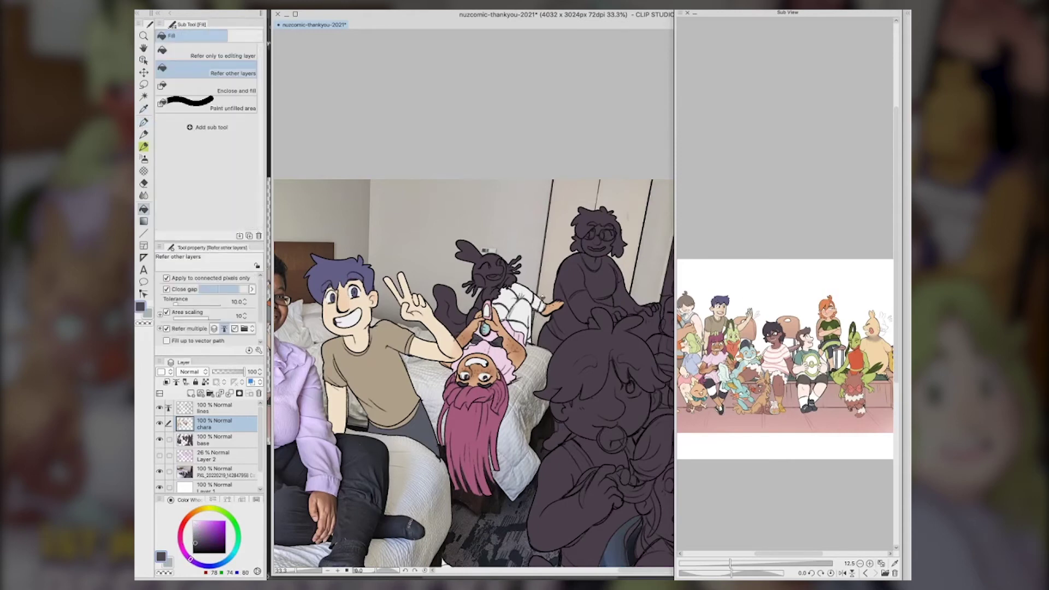
left_click(538, 301)
left_click(506, 299)
key("p")
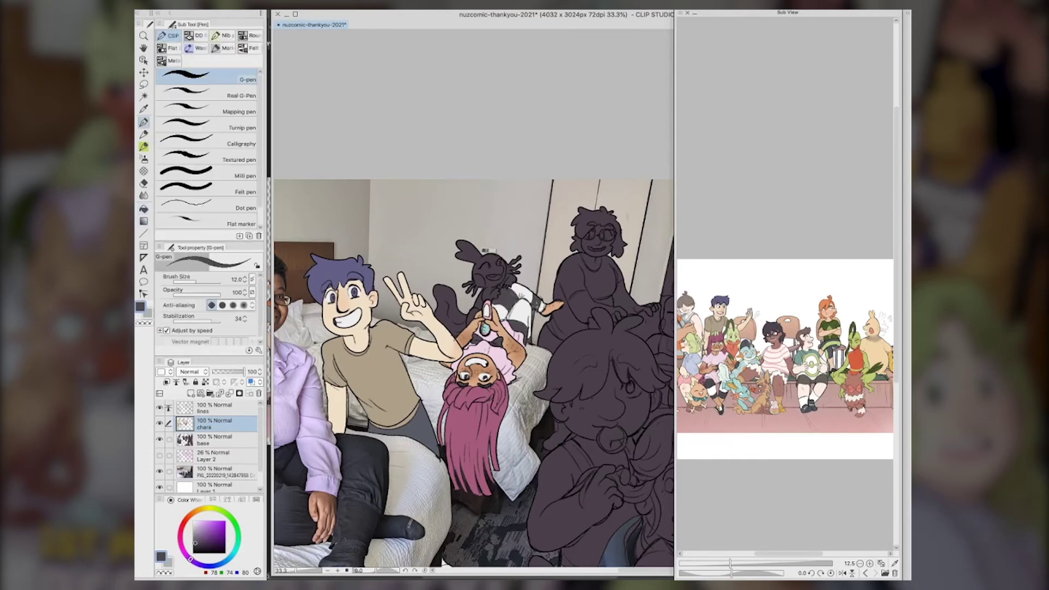
left_click_drag(505, 307, 514, 310)
mouse_move(542, 303)
left_mouse_down()
mouse_move(536, 310)
mouse_move(543, 302)
left_mouse_up()
Sample light teal from the Sub View and fill the head, fin, arms and body of the creature behind the upside-down girl
key("i")
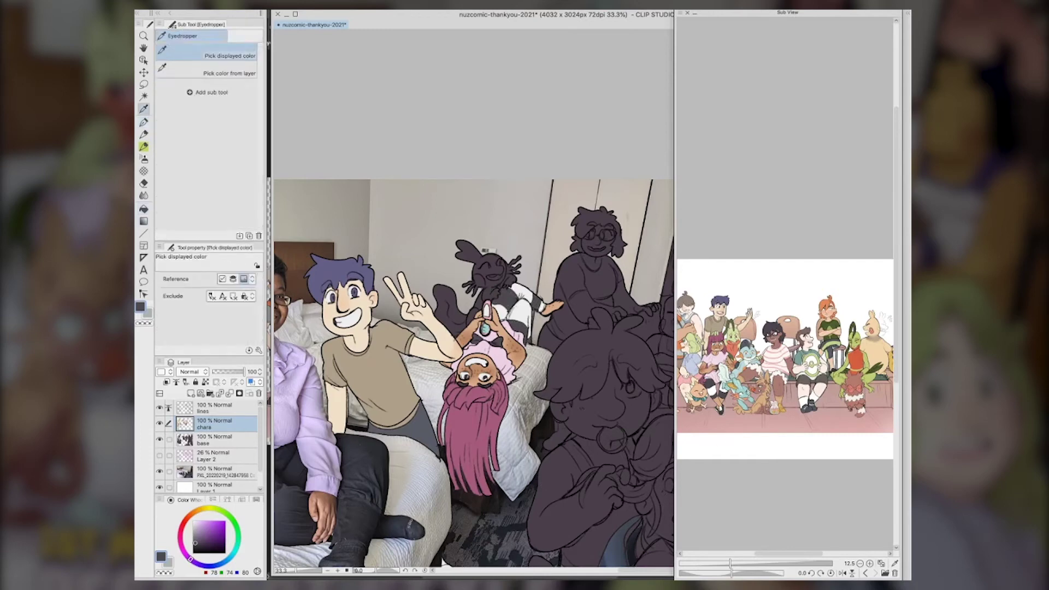
left_click(750, 356)
key("g")
left_click(481, 261)
left_click(508, 263)
left_click(513, 276)
left_click(503, 283)
left_click(495, 288)
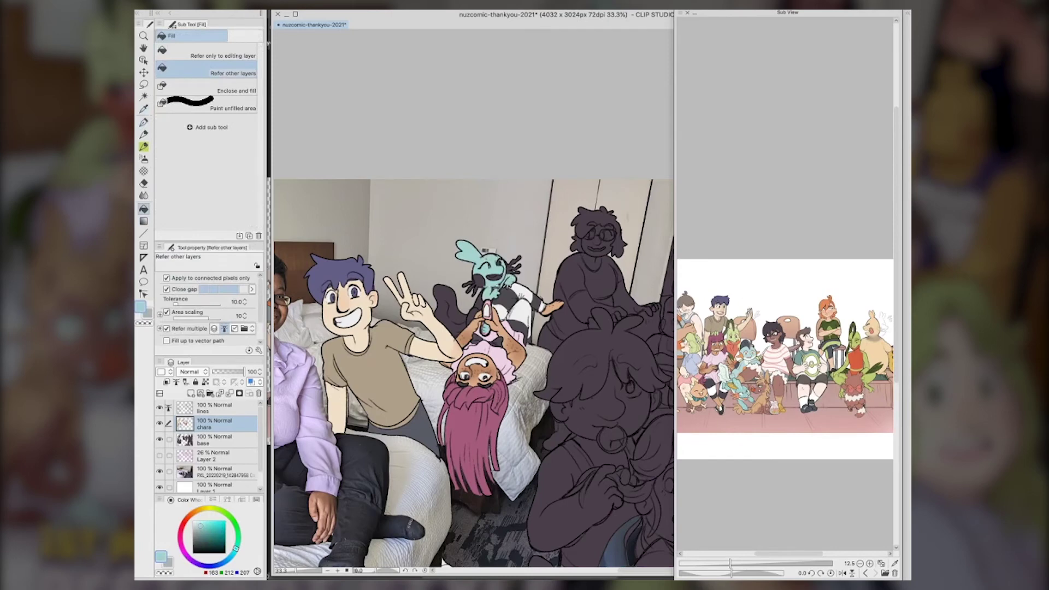
left_click(475, 314)
Sample a pale near-white, paint the teal creature's lower face with it and fill the creature's tail
key("i")
left_click(486, 280)
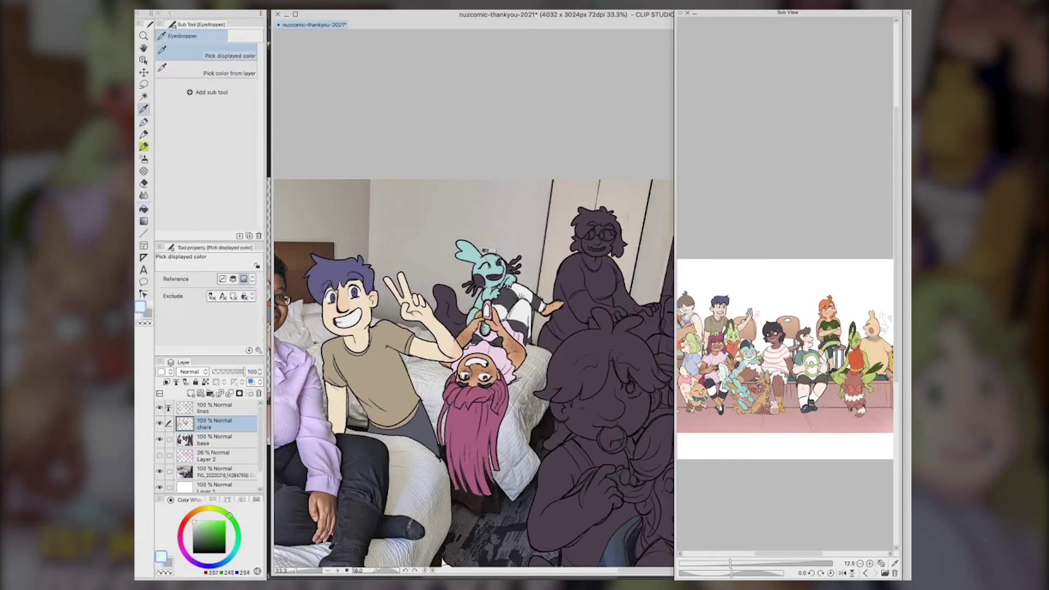
key("p")
key("g")
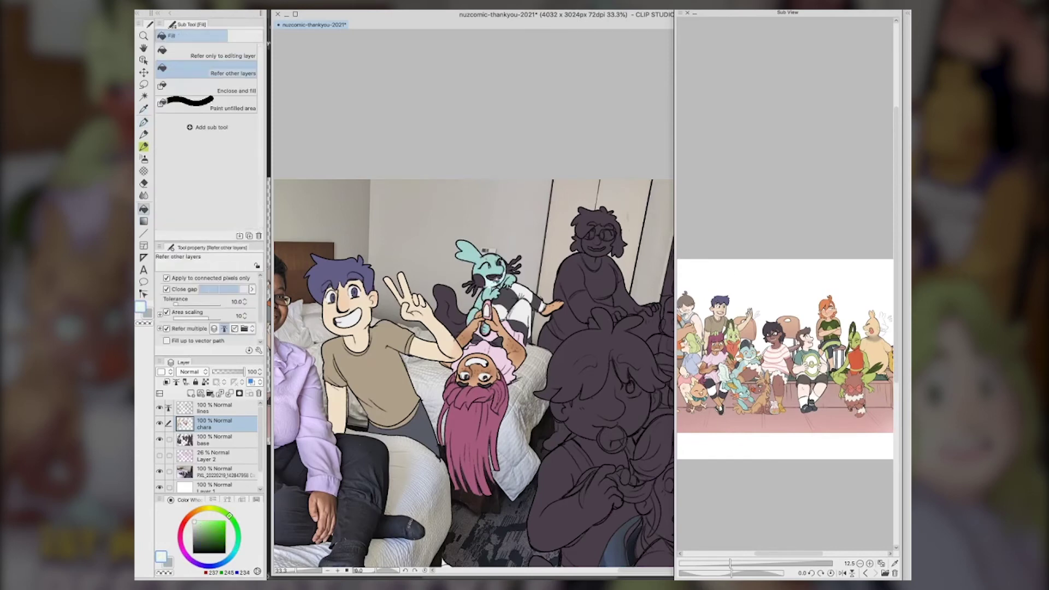
key("p")
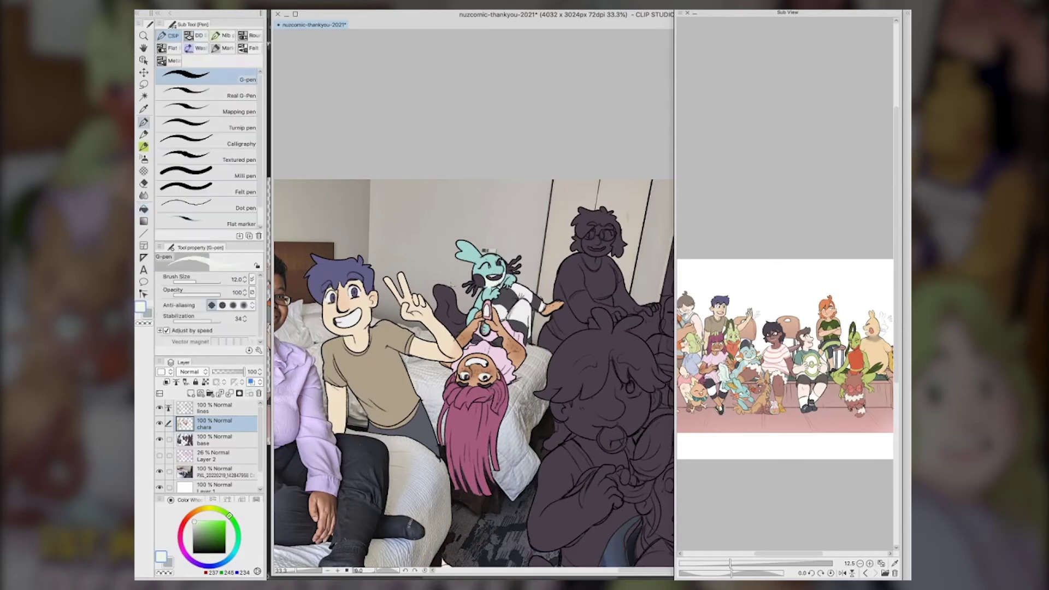
key("g")
left_click(461, 324)
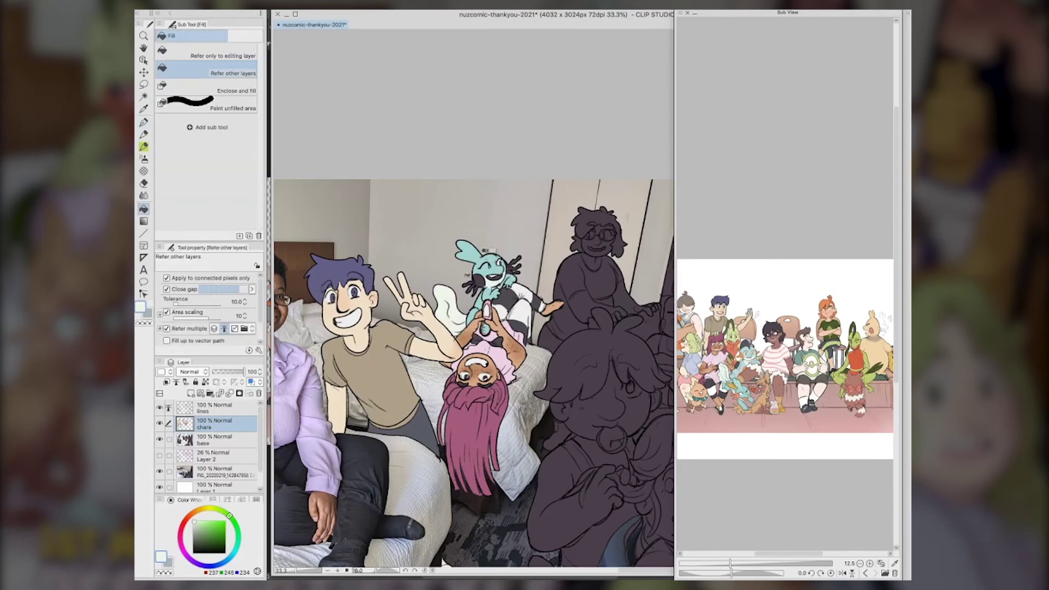
Paint pale details on the creature's head fin, and light teal shapes on its tail with a larger G-pen
key("p")
key("g")
key("p")
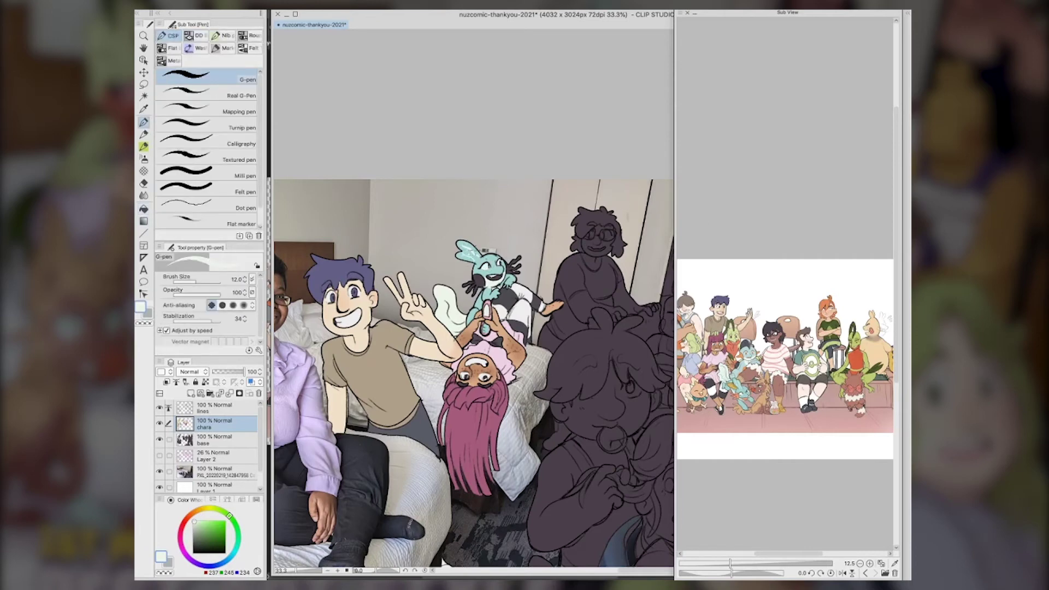
left_click_drag(470, 250, 480, 255)
left_click(466, 253, "alt")
key("bracketright")
key("bracketright")
left_click_drag(443, 293, 461, 332)
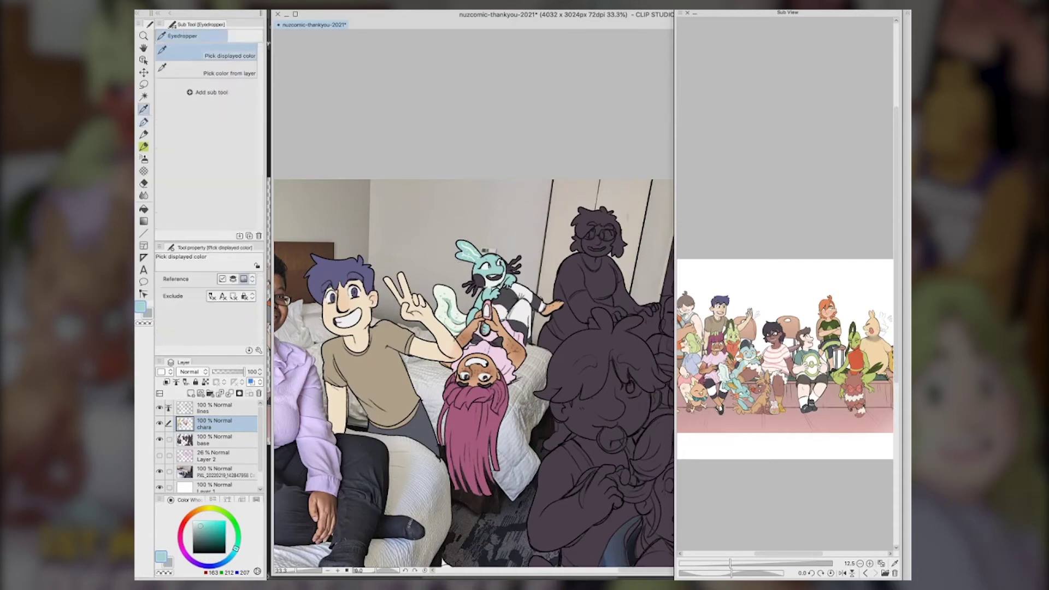
Sample coral orange from the Sub View and fill the teal creature's mouth and the gills on both sides of its head
left_click(751, 355)
key("g")
left_click(495, 278)
left_click(516, 261)
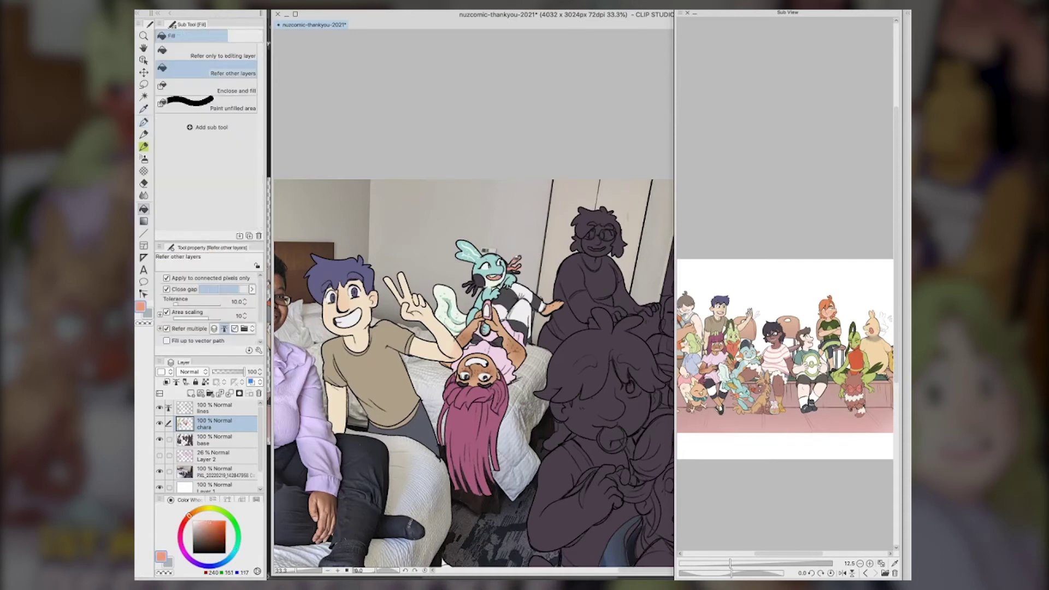
left_click(510, 266)
left_click(516, 269)
left_click(511, 269)
left_click(519, 270)
left_click(479, 282)
left_click(472, 290)
left_click(469, 284)
key("p")
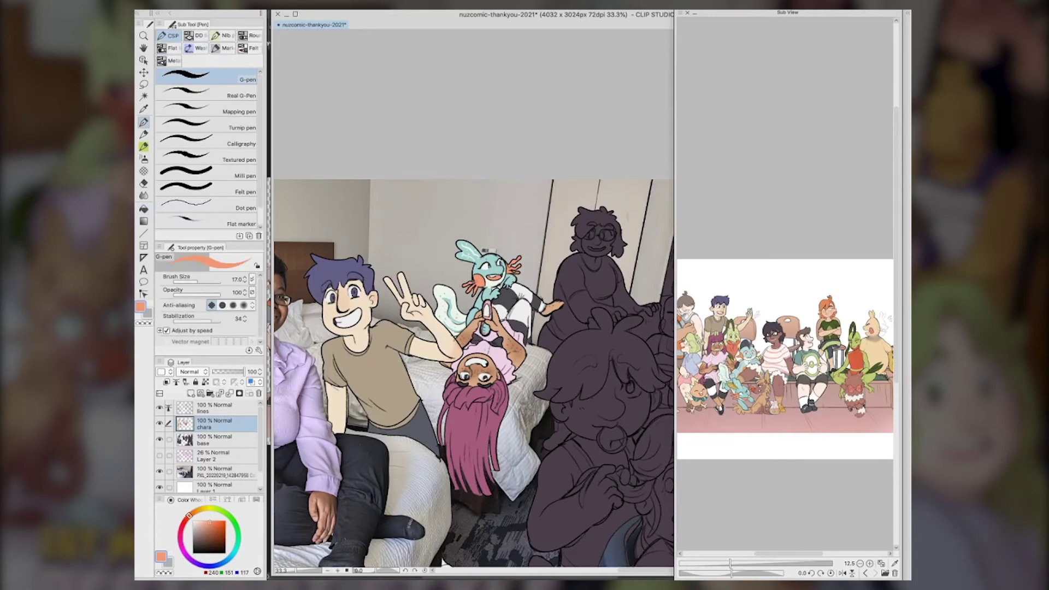
Sample teal from the Sub View, paint the upside-down girl's irises with it, and pick up near-white from her face
key("i")
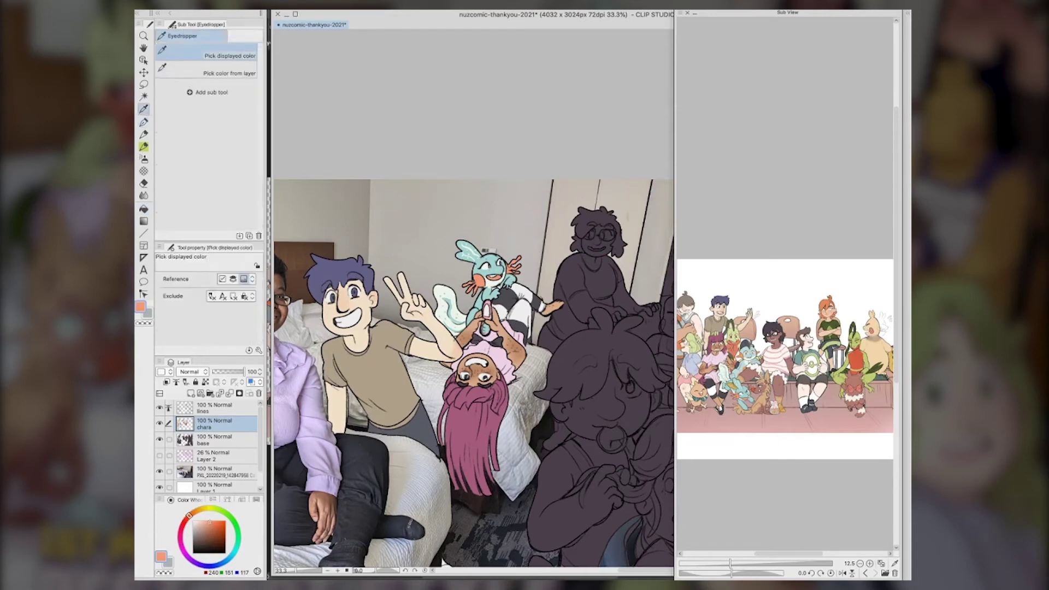
left_click(715, 346)
left_click(714, 345)
left_click(714, 345)
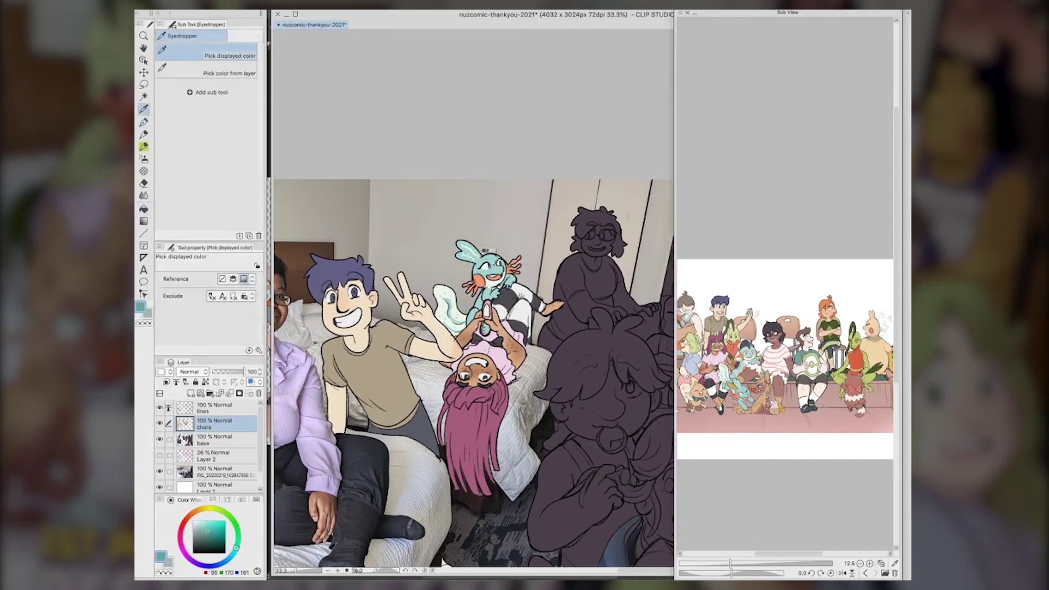
key("p")
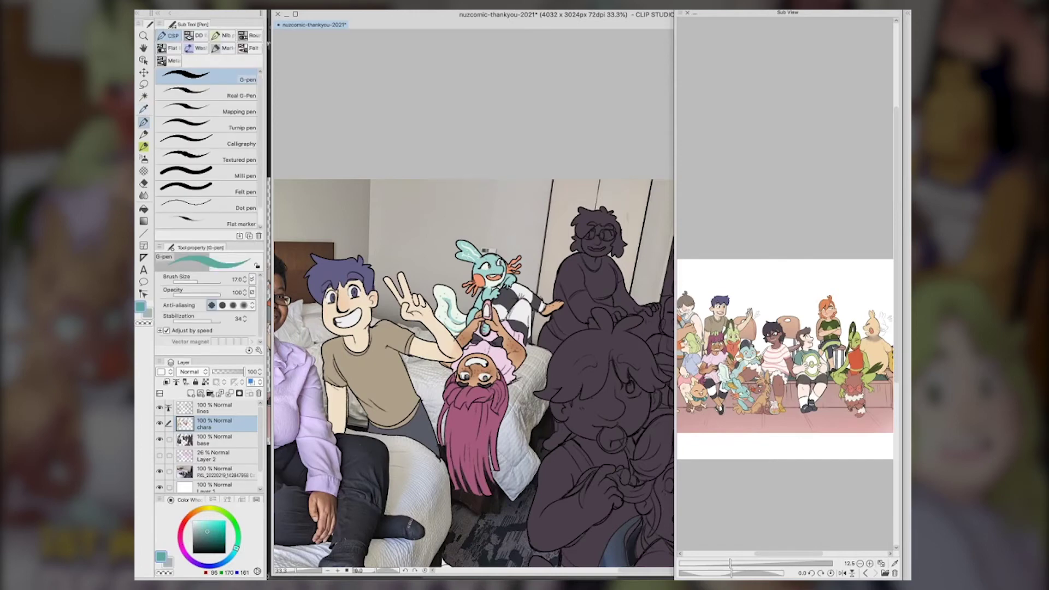
left_click(466, 377)
left_click(485, 378)
key("i")
left_click(480, 376)
key("p")
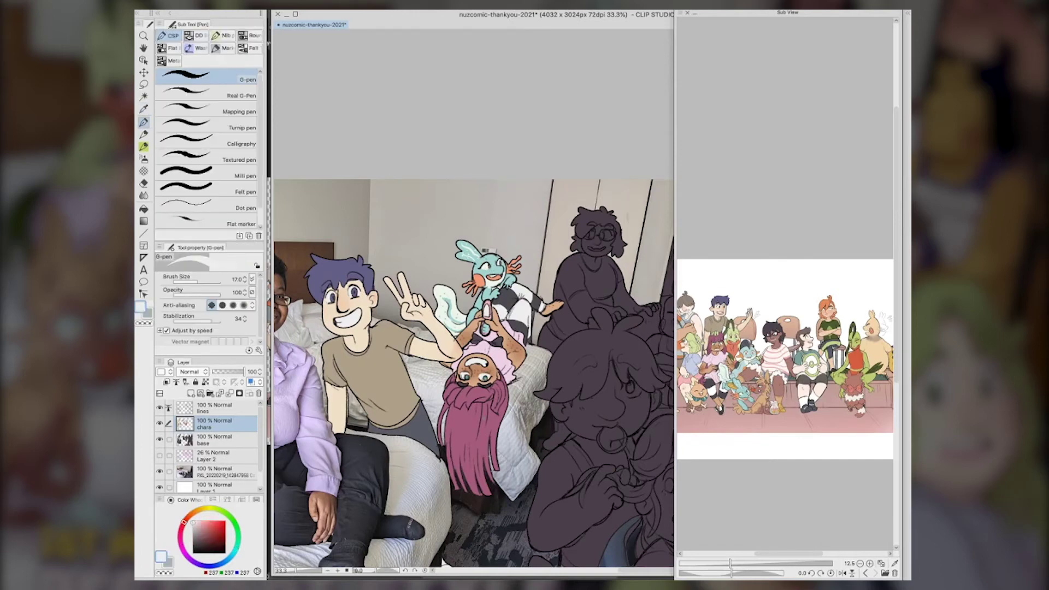
Sample dark and deeper teal tones to refine the upside-down girl's eyes with the G-pen
key("i")
left_click(778, 327)
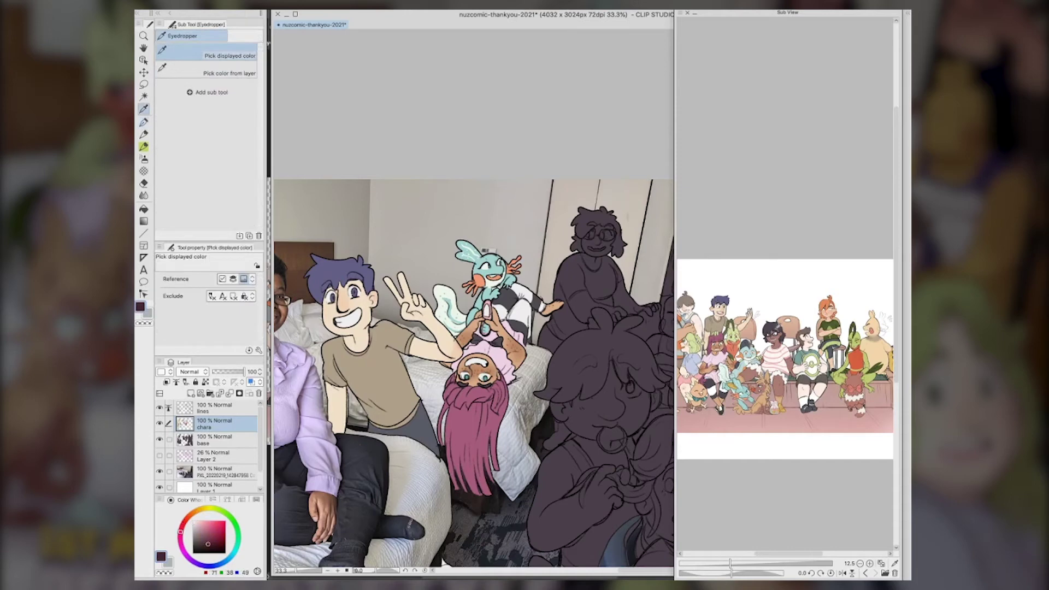
key("g")
key("p")
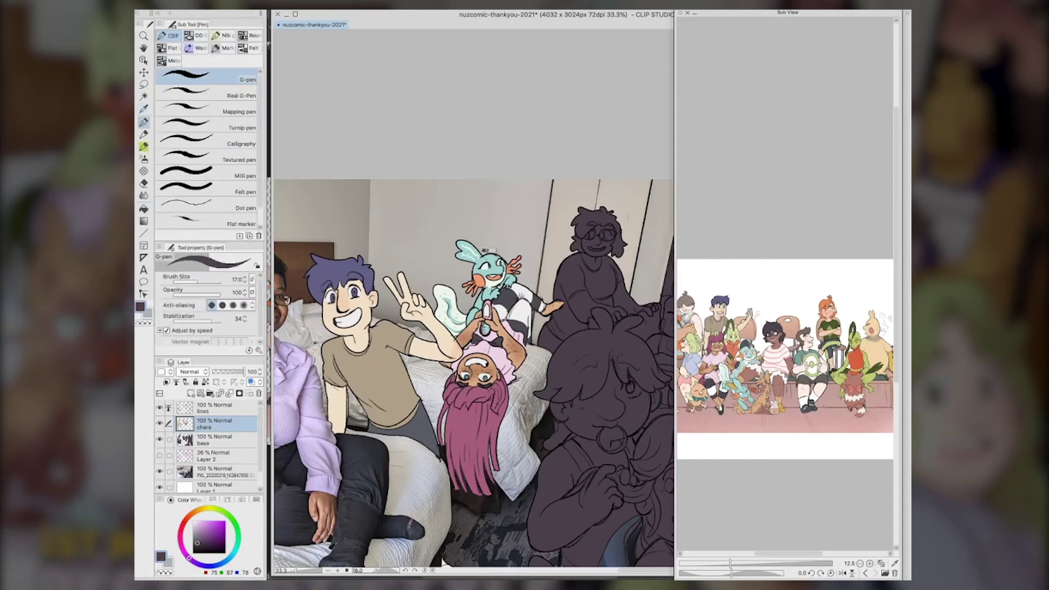
key("x")
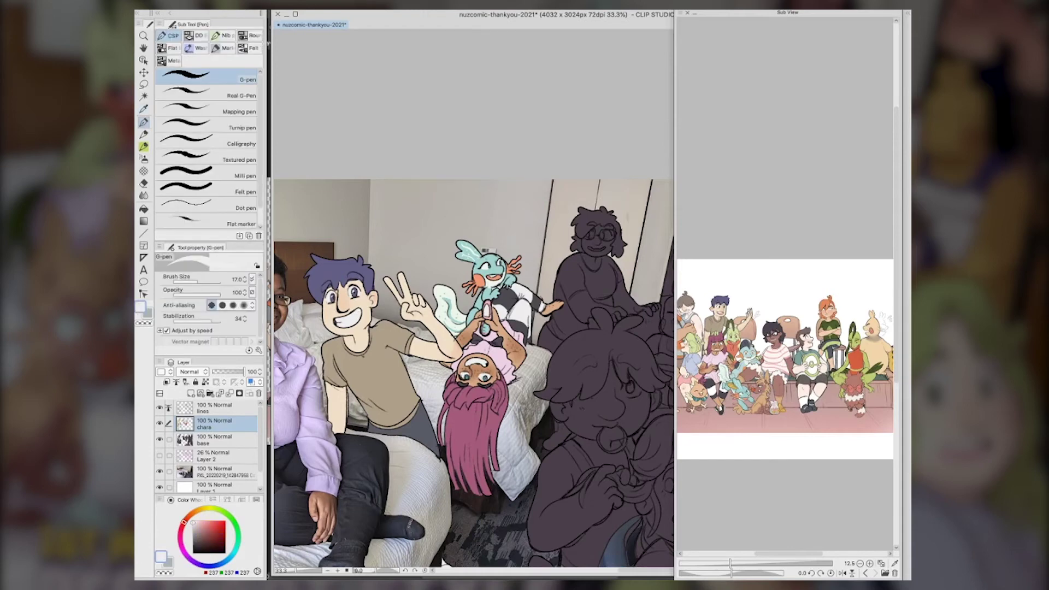
left_click_drag(383, 328, 646, 289)
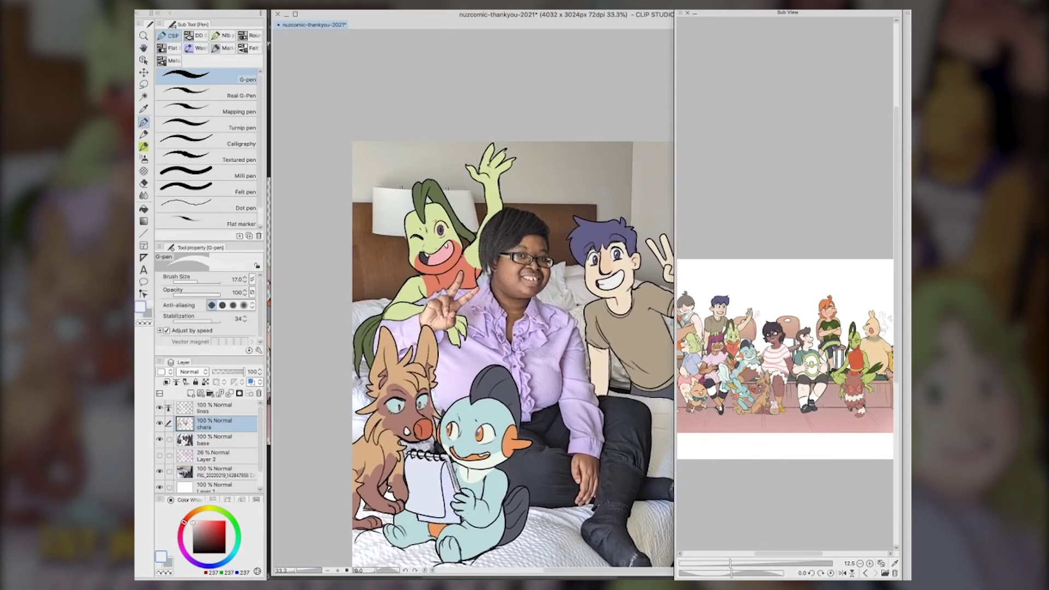
left_click_drag(629, 383, 296, 428)
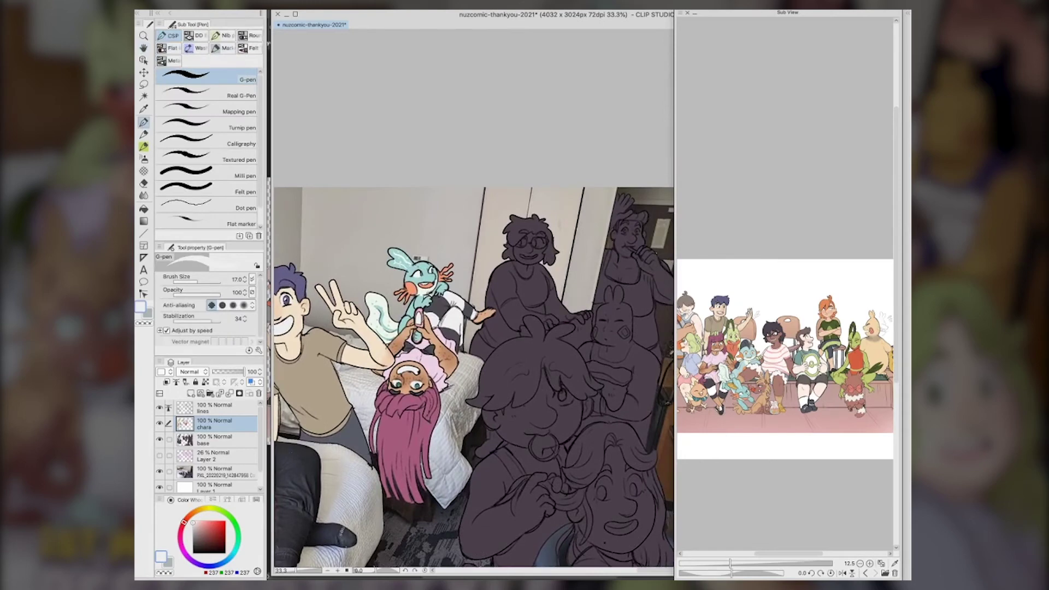
key("i")
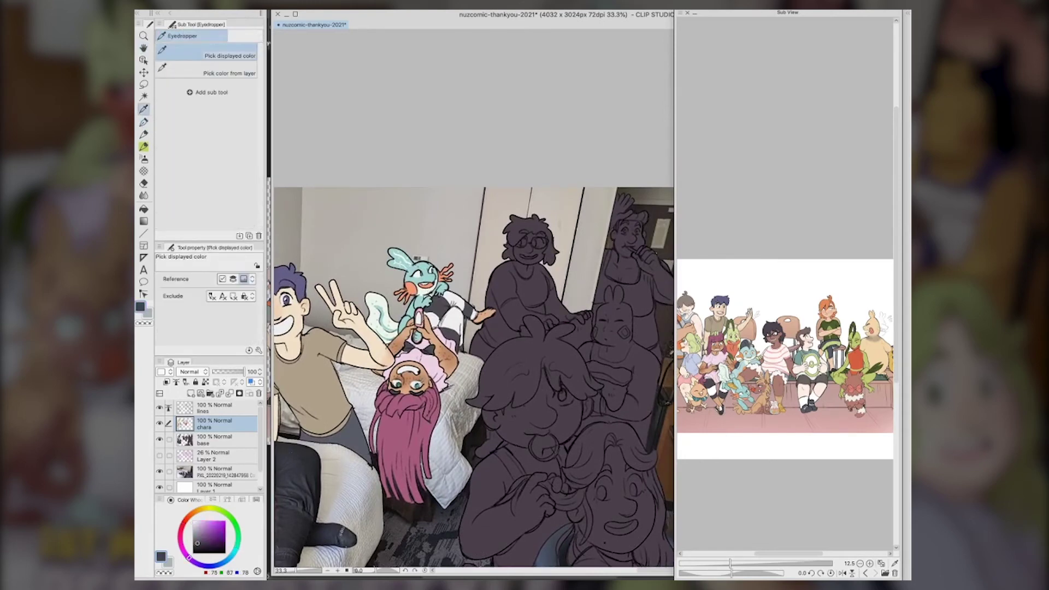
left_click(417, 386, "alt")
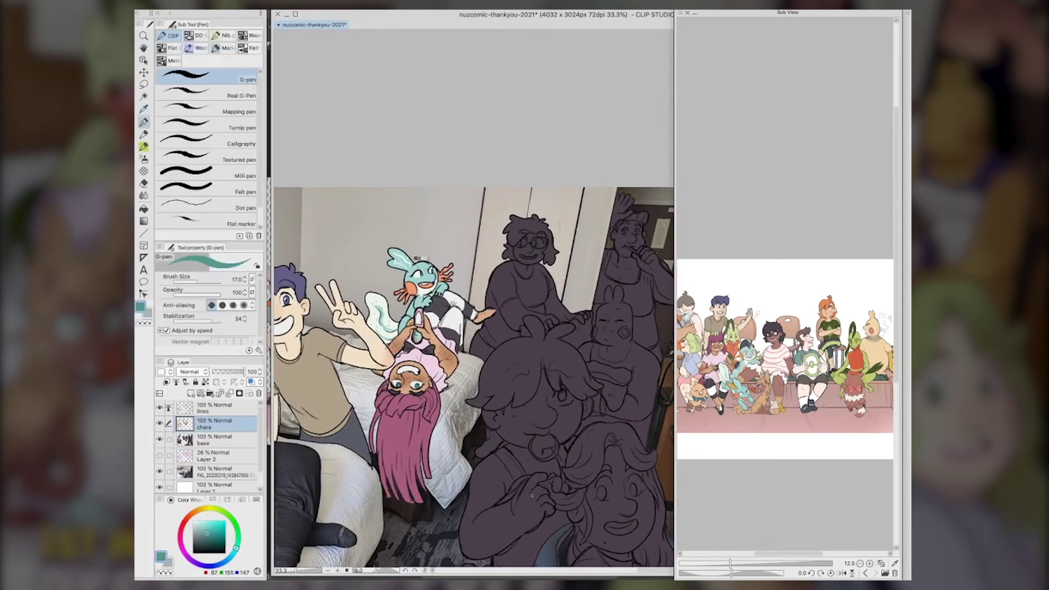
Make the base layer active and set up the Hard eraser at brush size 15
key("h")
left_click_drag(600, 496, 626, 401)
left_click(219, 440)
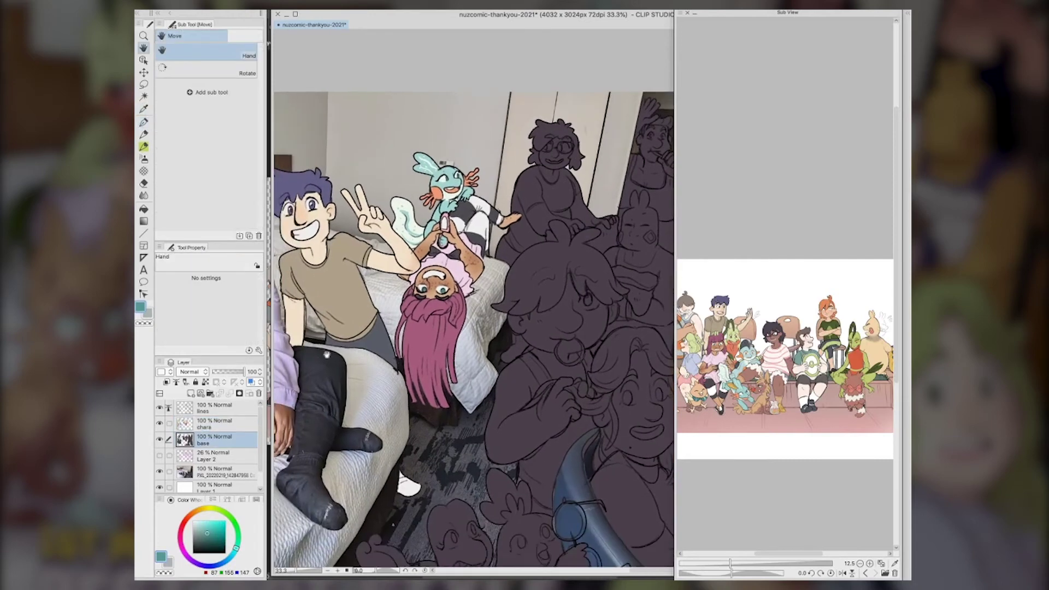
key("e")
key("bracketleft")
key("bracketleft")
key("bracketleft")
key("bracketleft")
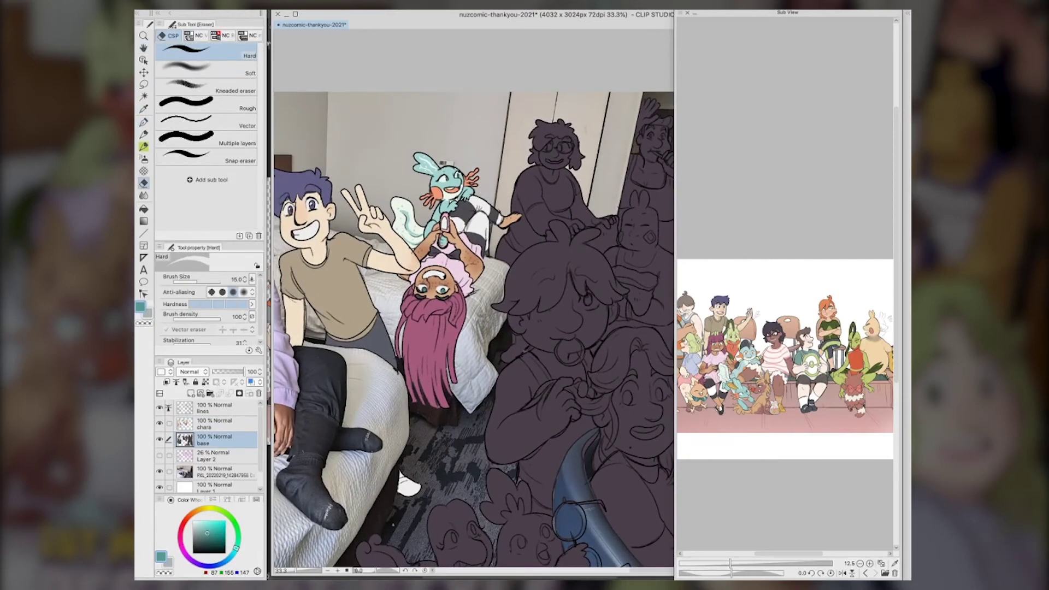
Sample a brown skin tone from the Sub View and fill the seated glasses-wearing character's arms and hands on the chara layer
key("h")
left_click_drag(548, 421, 445, 473)
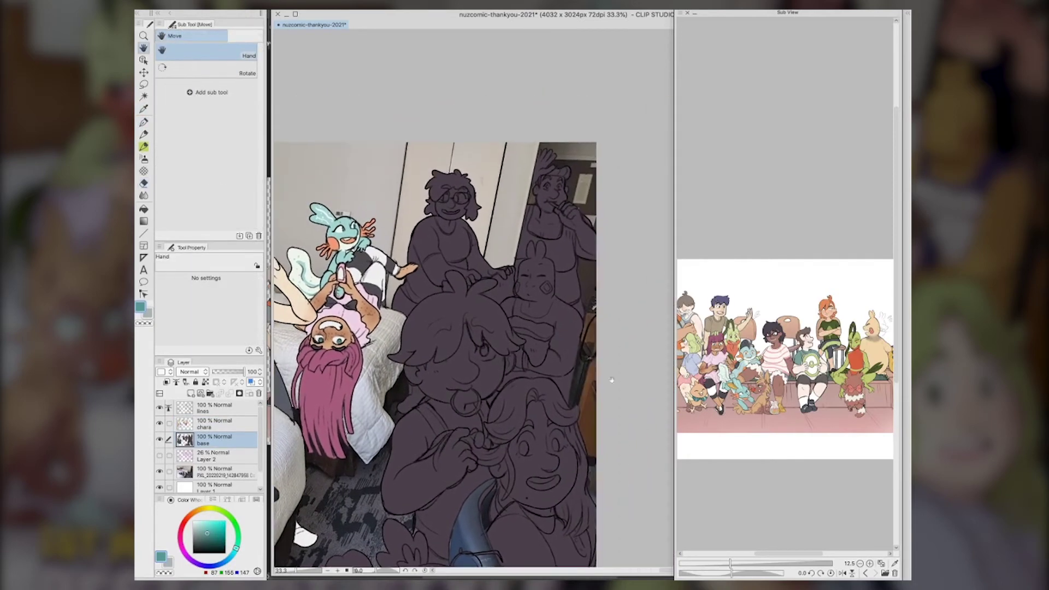
key("i")
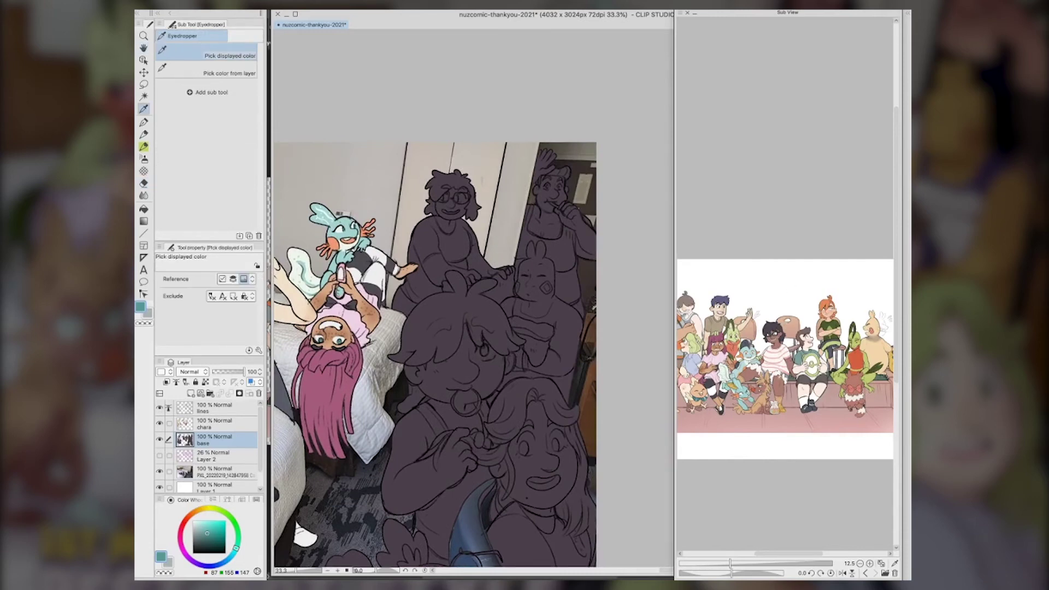
left_click(774, 340)
left_click(219, 424)
key("g")
left_click(436, 268)
left_click(487, 265)
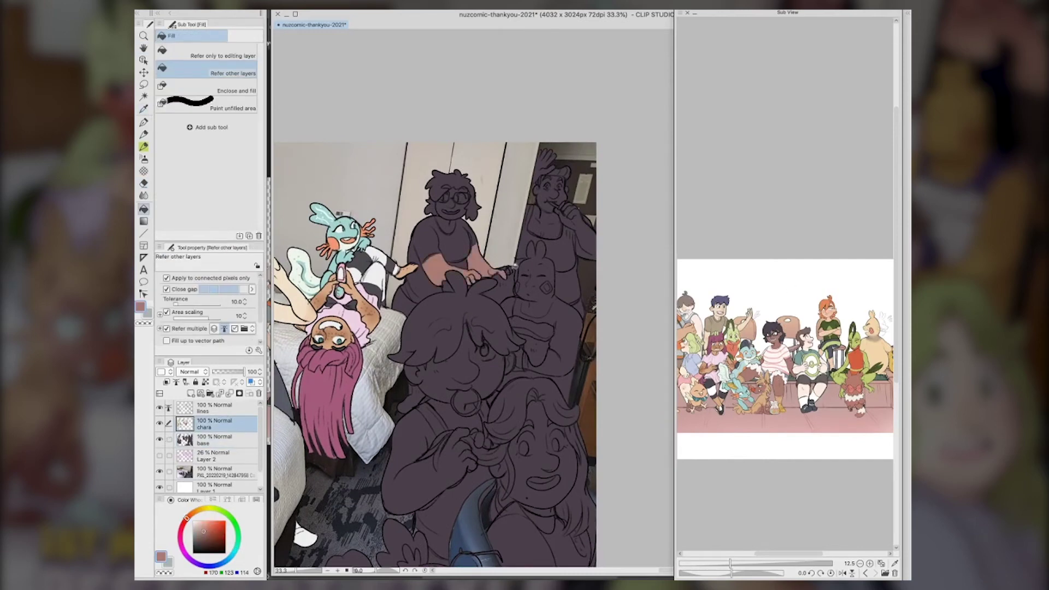
key("p")
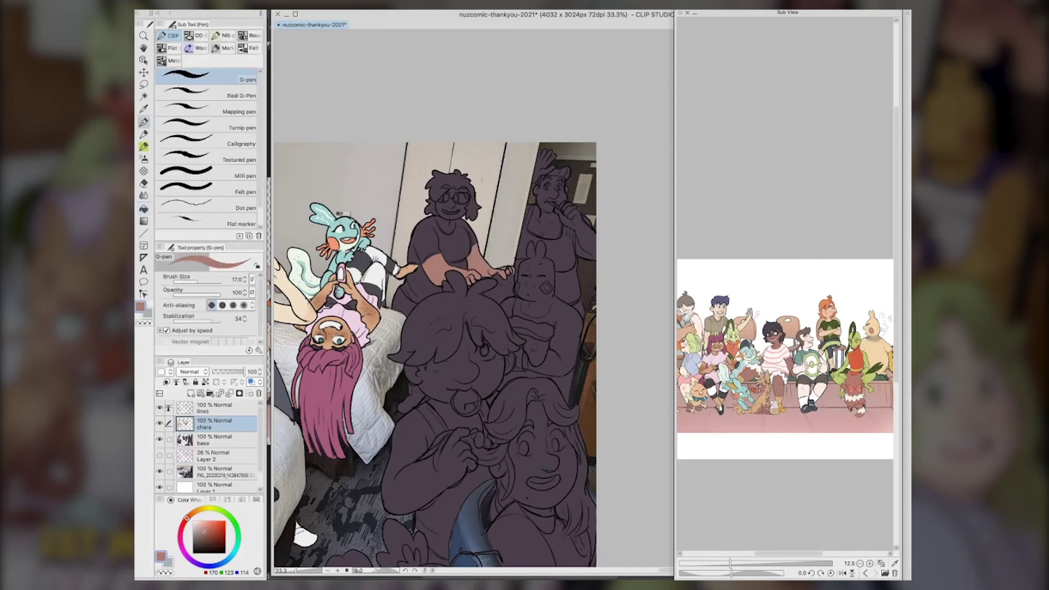
Fill the face of the curly-haired character in glasses with the current brown skin colour on the chara layer
key("g")
left_click(453, 208)
left_click(460, 194)
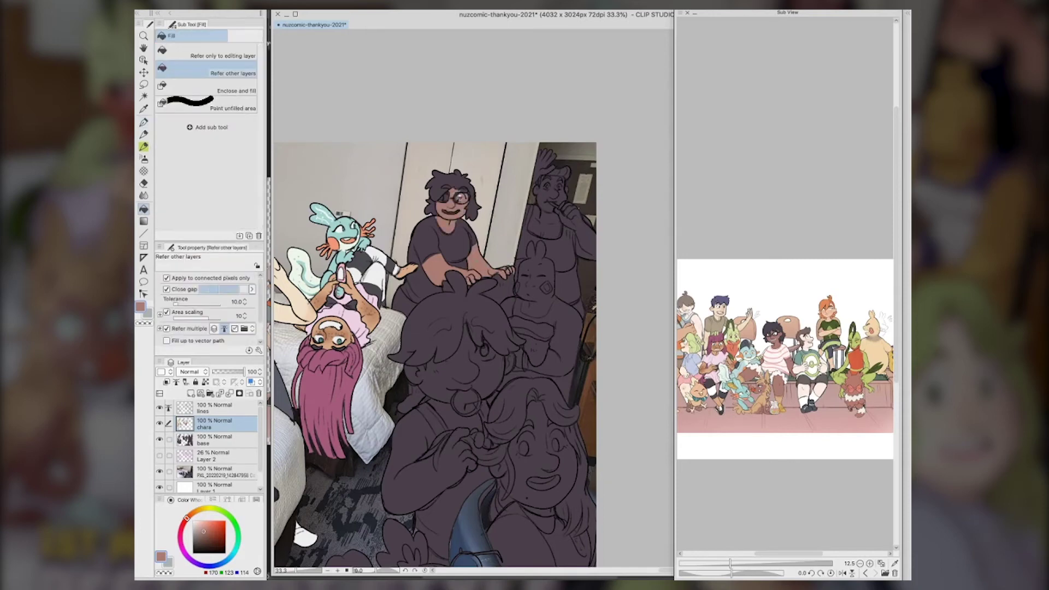
left_click(467, 185)
left_click(447, 198)
key("p")
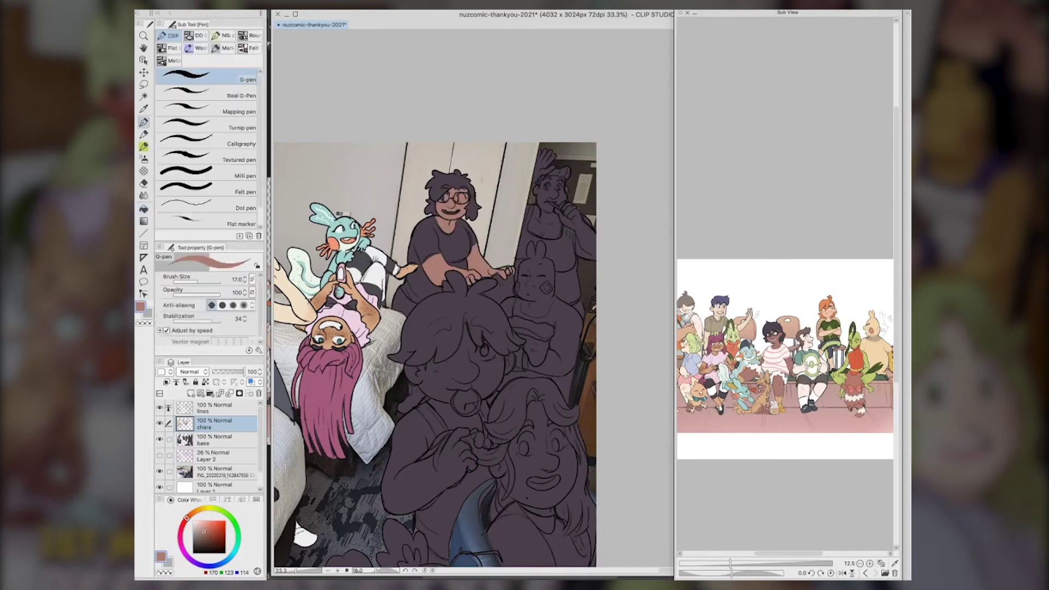
Fill the T-shirt of the character in glasses, including its lower parts, with the off-white sampled from the reference picture
key("i")
left_click(776, 356)
key("g")
left_click(438, 244)
left_click(474, 238)
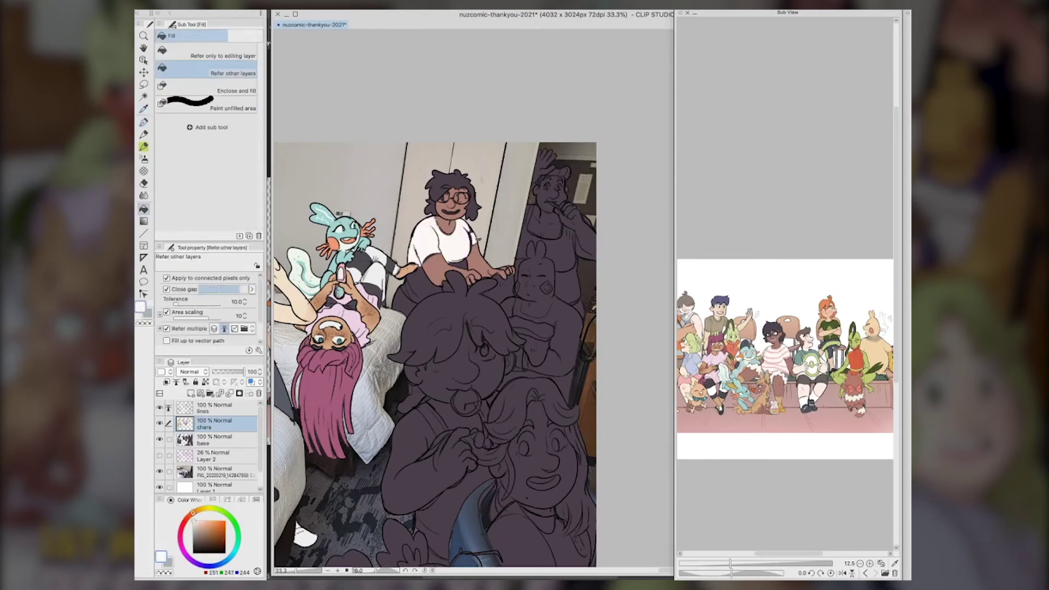
left_click(458, 262)
left_click(429, 283)
left_click(409, 294)
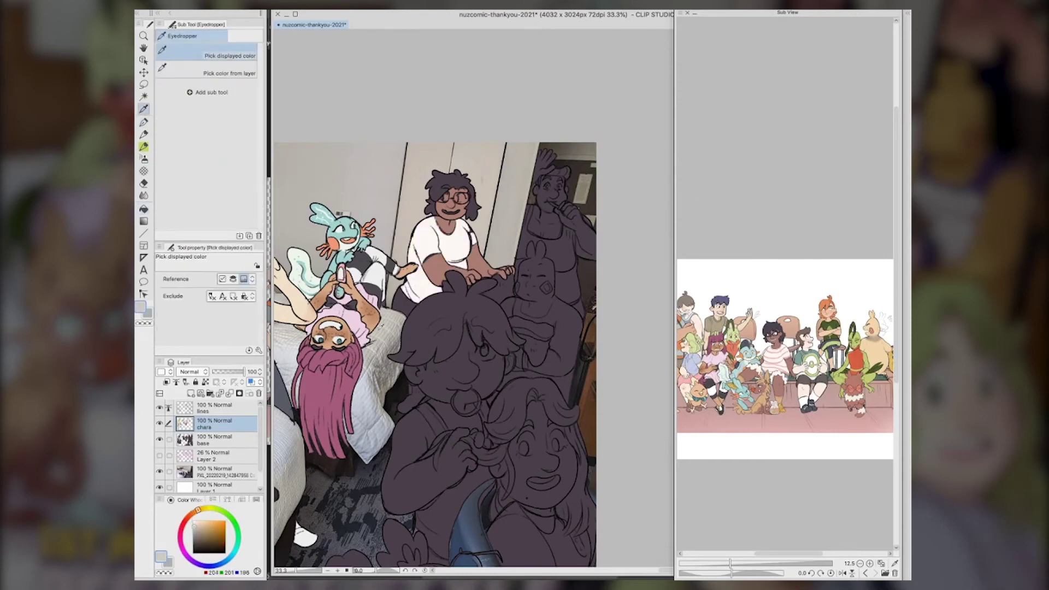
key("g")
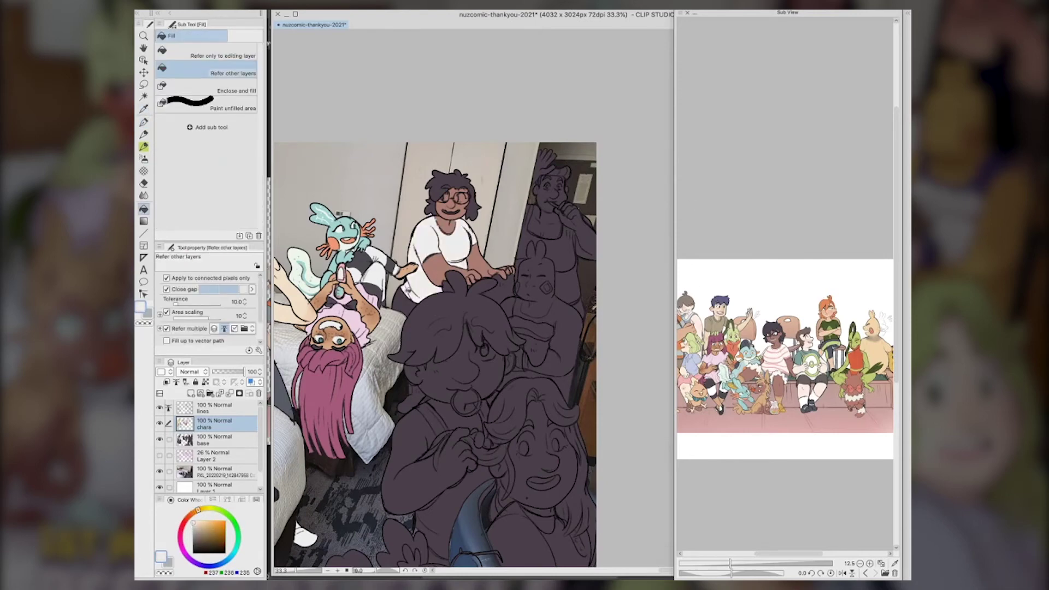
key("p")
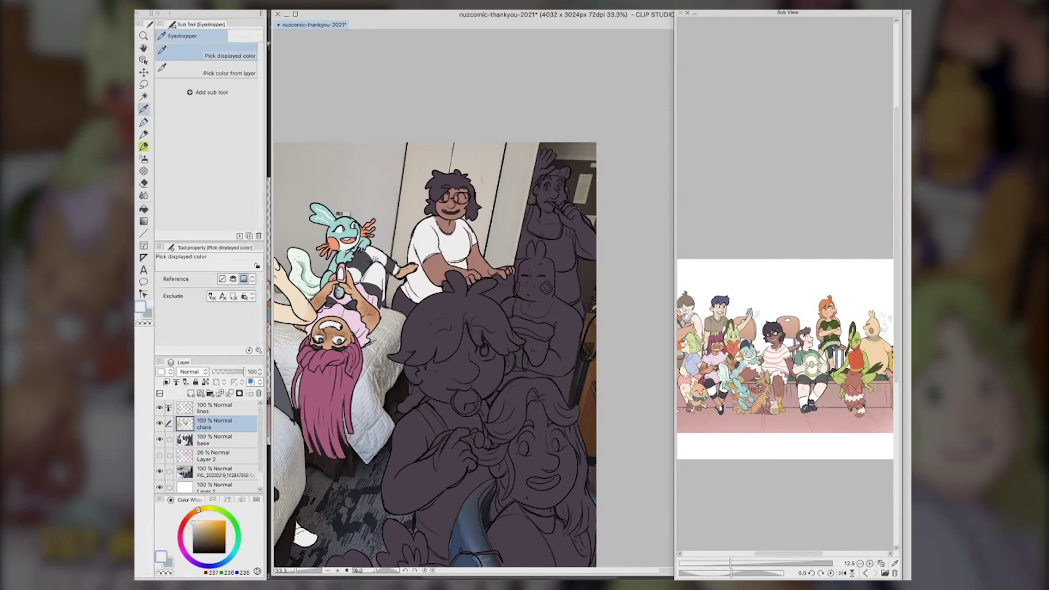
Draw dusty pink horizontal stripes across the white T-shirt, basing the colour on the pink of the reference shirt
left_click(779, 348)
left_click(779, 348)
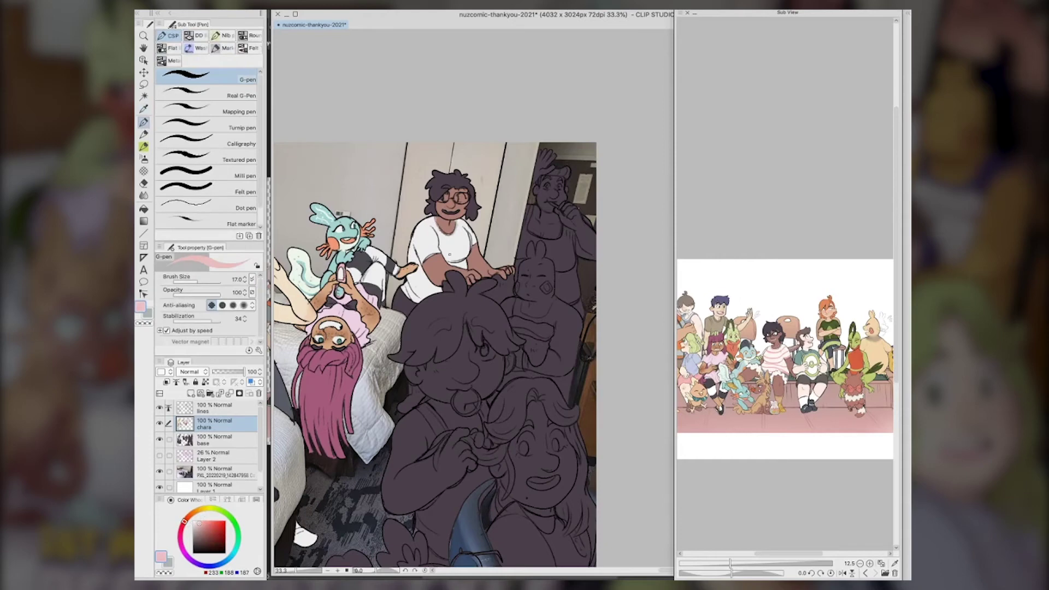
left_click(202, 529)
mouse_move(438, 223)
left_mouse_down()
mouse_move(457, 224)
mouse_move(437, 236)
mouse_move(468, 248)
mouse_move(470, 236)
left_mouse_up()
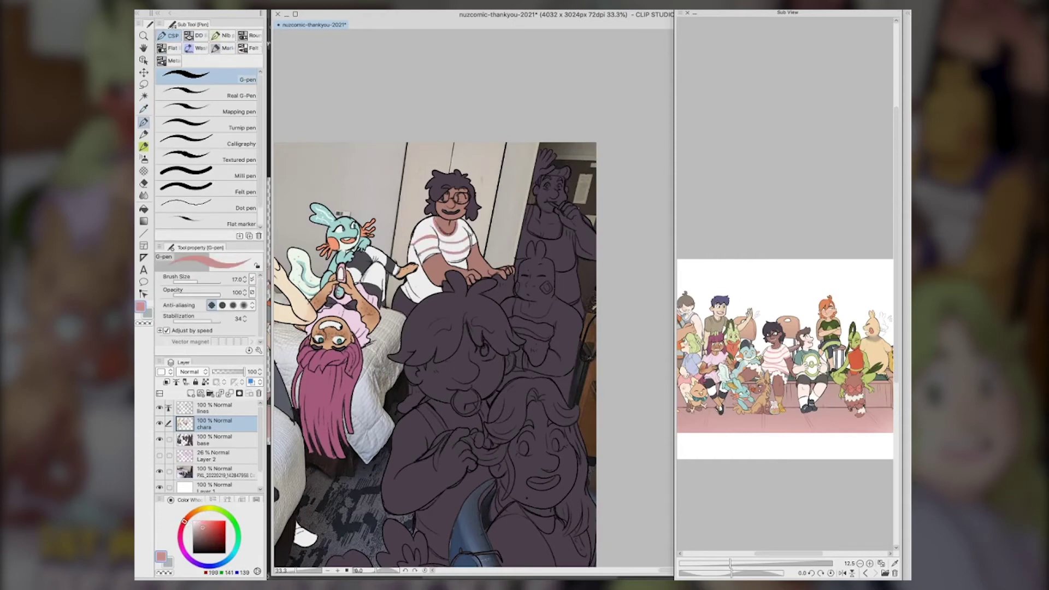
left_click_drag(411, 274, 438, 285)
left_click_drag(406, 281, 420, 299)
key("g")
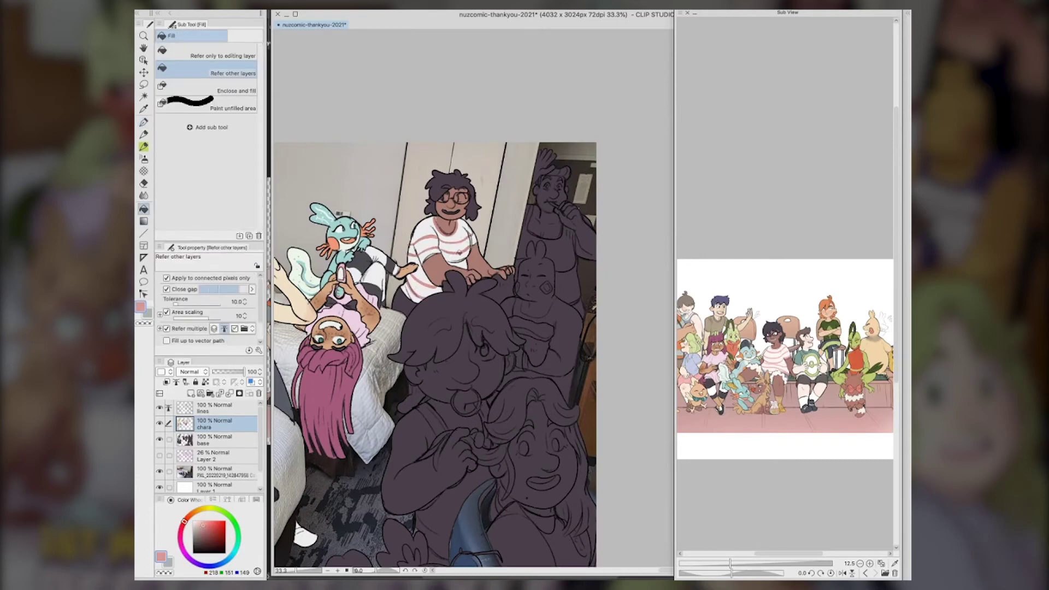
key("p")
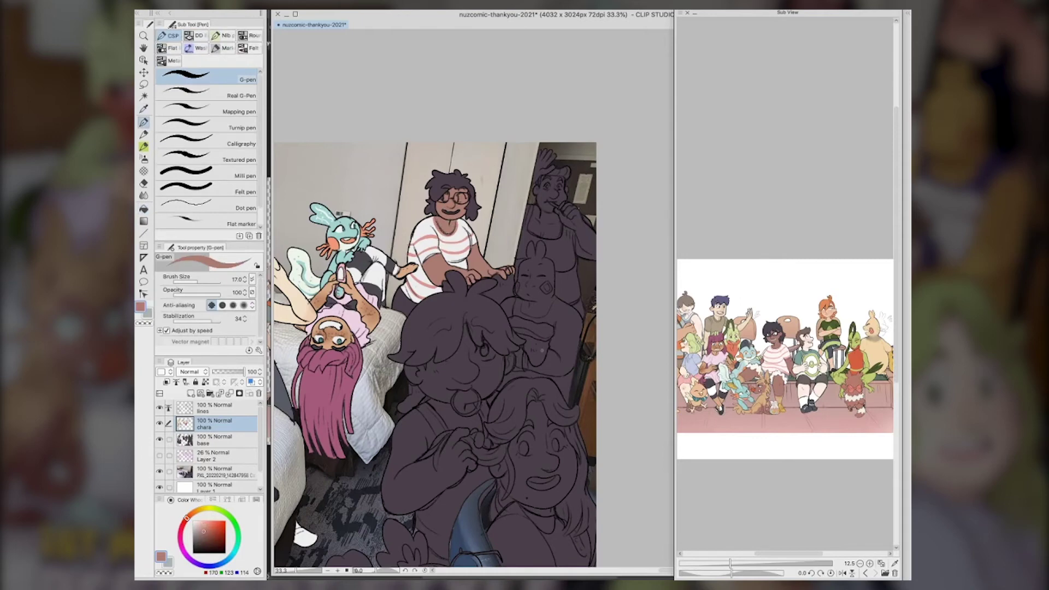
Fill the trousers of the striped-shirt character with a muted blue-grey
key("i")
left_click(410, 305)
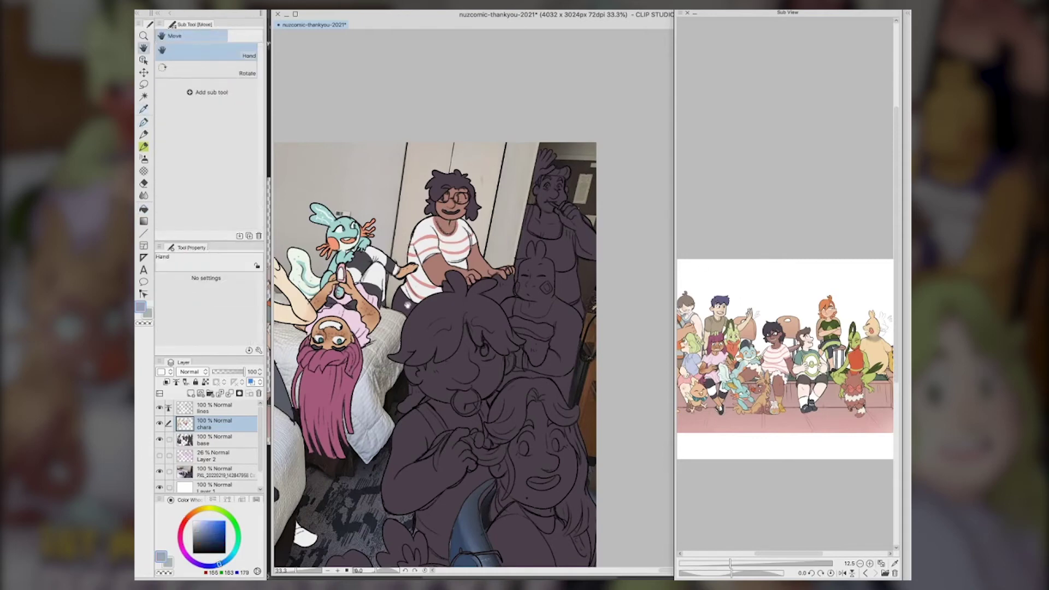
key("g")
Fill the teeth of the striped-shirt character with the white sampled from the shirt
left_click_drag(473, 431, 569, 414)
key("i")
left_click(541, 213)
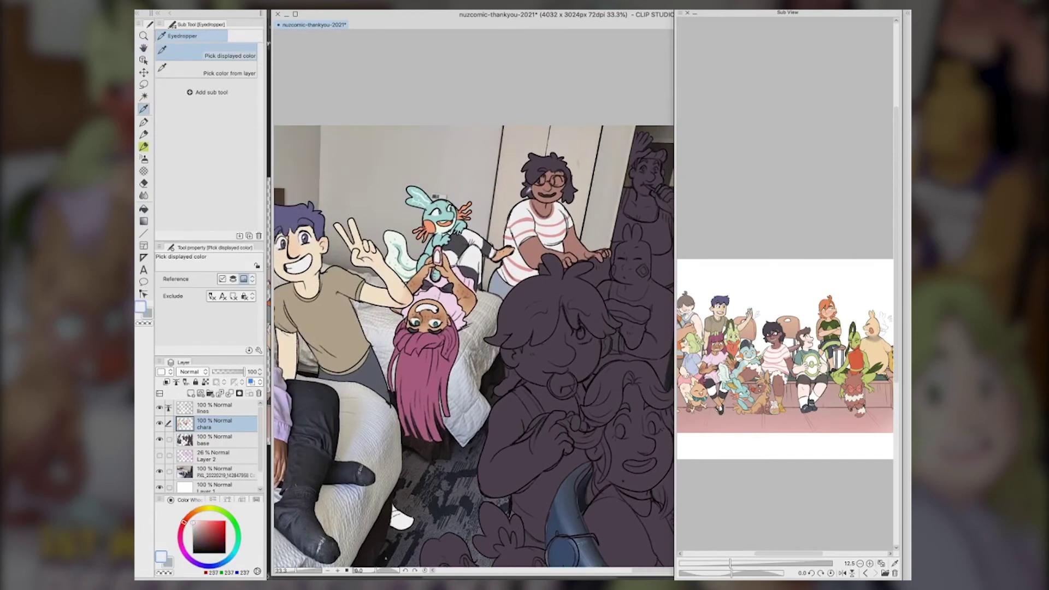
key("g")
left_click(548, 195)
key("p")
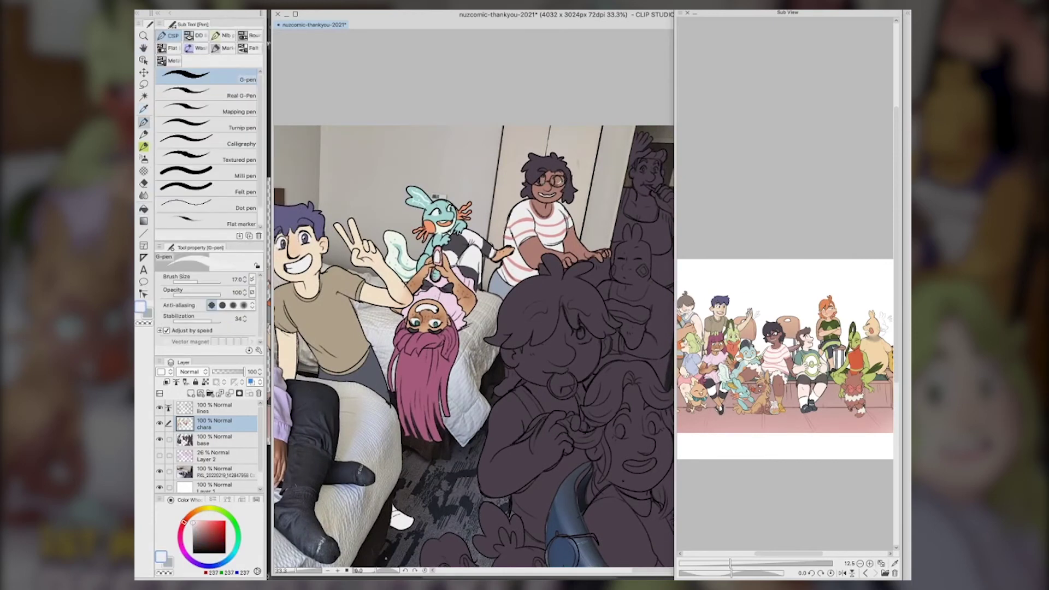
key("g")
key("g")
left_click(561, 181)
left_click(543, 182)
Fill the striped-shirt character's hair, including the enclosed side locks, with a near-black dark grey
key("i")
left_click(547, 173)
left_click_drag(435, 384, 501, 400)
key("g")
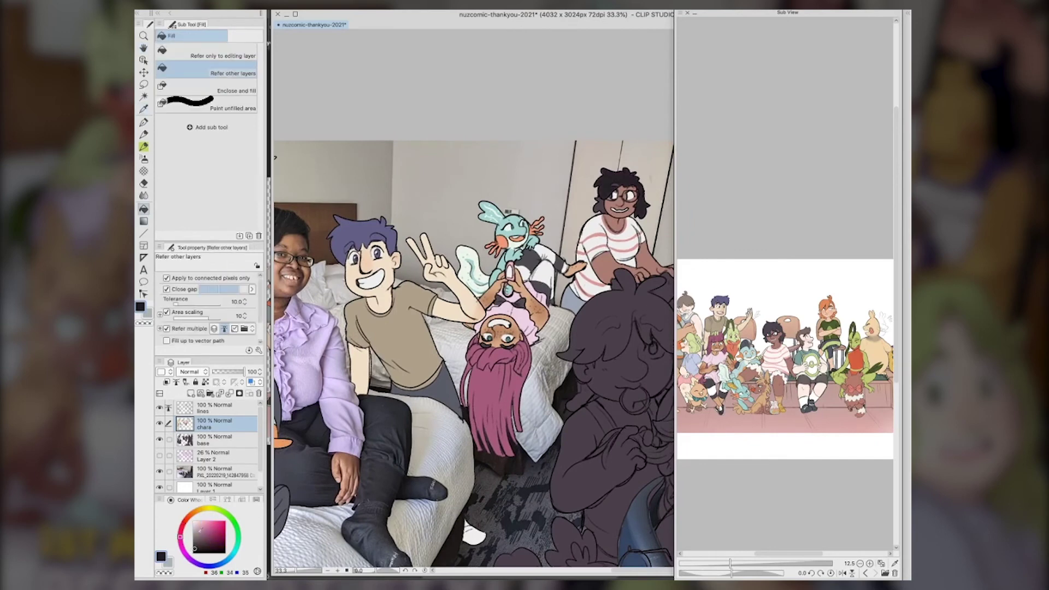
left_click(194, 548)
left_click(196, 546)
left_click(643, 190)
left_click(604, 207)
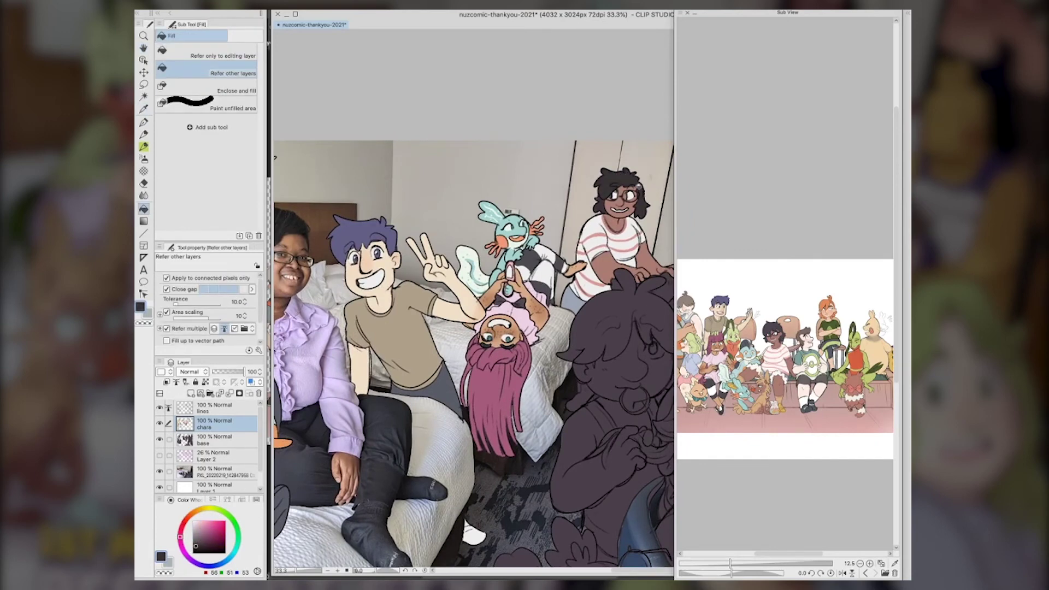
key("p")
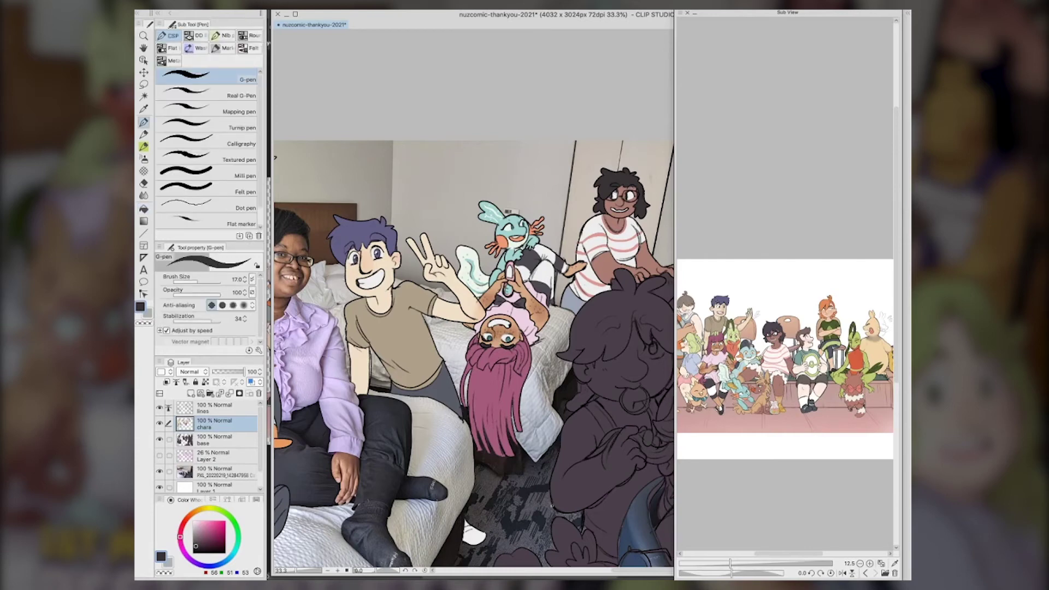
Colour the eye whites behind the glasses with the white sampled from the purple-haired character's eye
left_click(376, 255, "alt")
left_click(377, 253, "alt")
key("x")
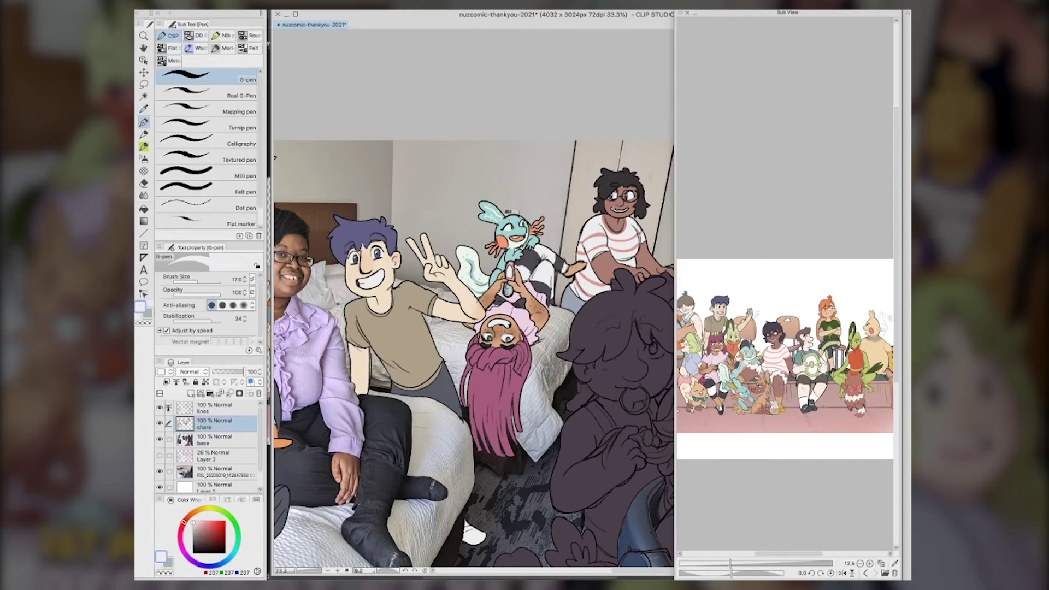
Fill the two white areas around the rabbit-eared character, beside the striped-shirt character's hand and across the chest, with off-white
key("space")
left_click_drag(588, 439, 515, 457)
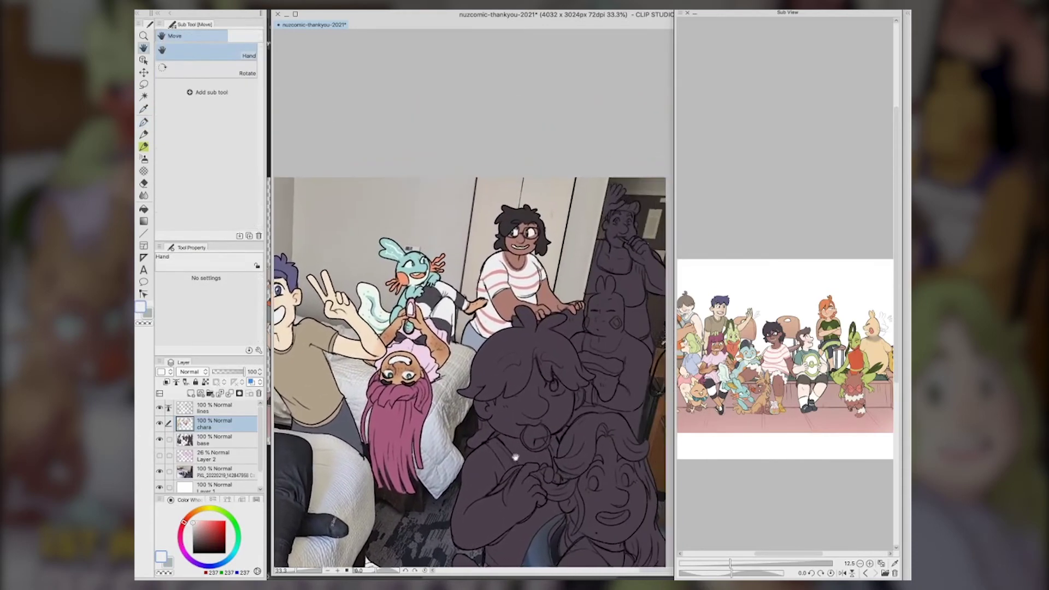
key("o")
key("g")
left_click(563, 328)
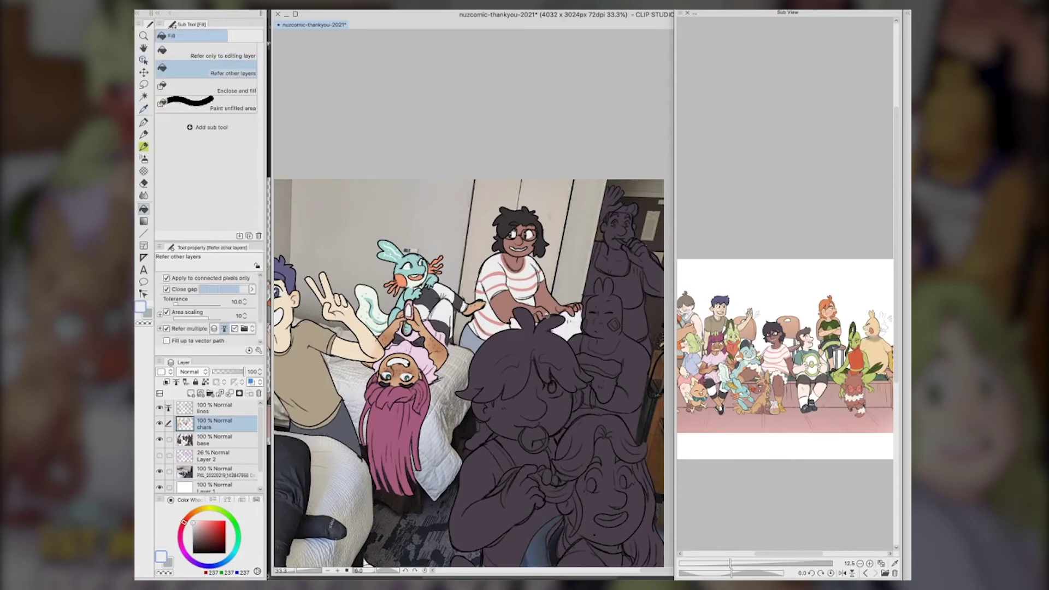
left_click_drag(599, 363, 607, 394)
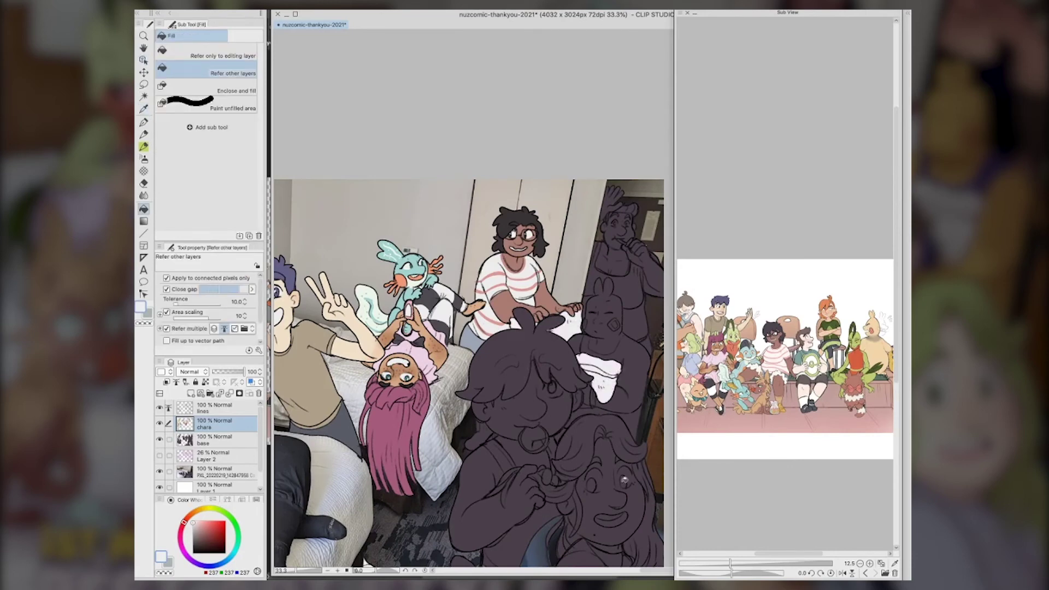
key("p")
left_click(572, 308, "alt")
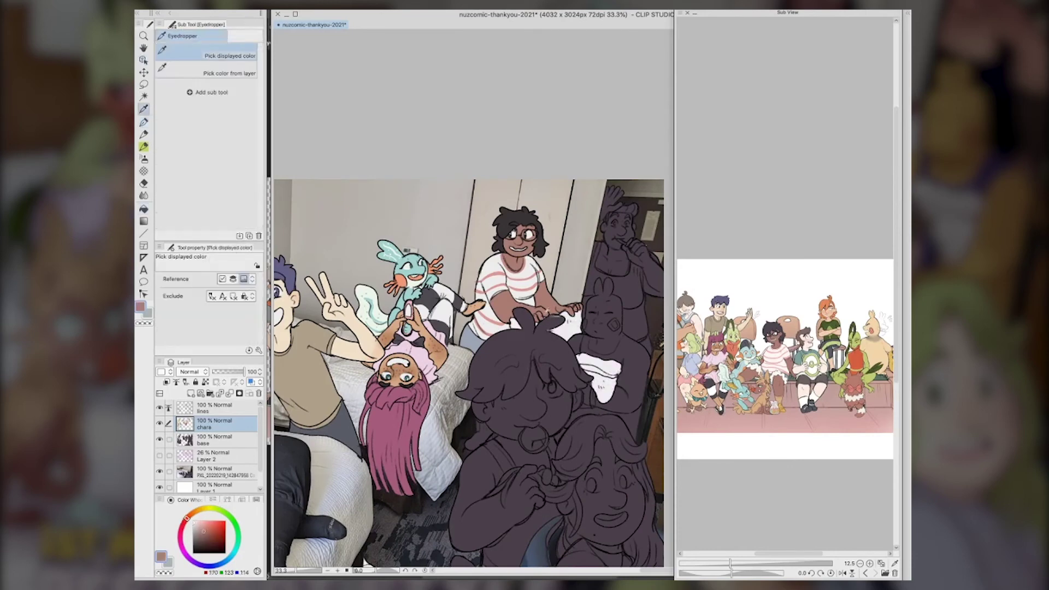
Fill the rabbit-eared character's head, body and arms with the yellow sampled from the matching character in the reference
left_click_drag(622, 439, 567, 391)
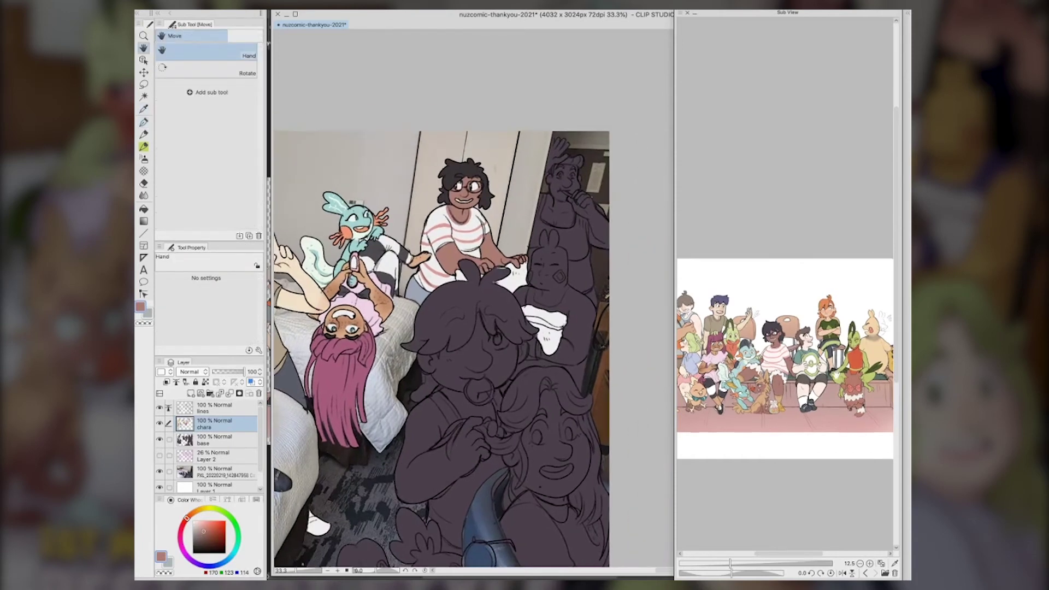
left_click_drag(847, 366, 803, 376)
left_click(862, 352, "alt")
key("g")
left_click(549, 276)
left_click(560, 276)
left_click(526, 297)
left_click(581, 313)
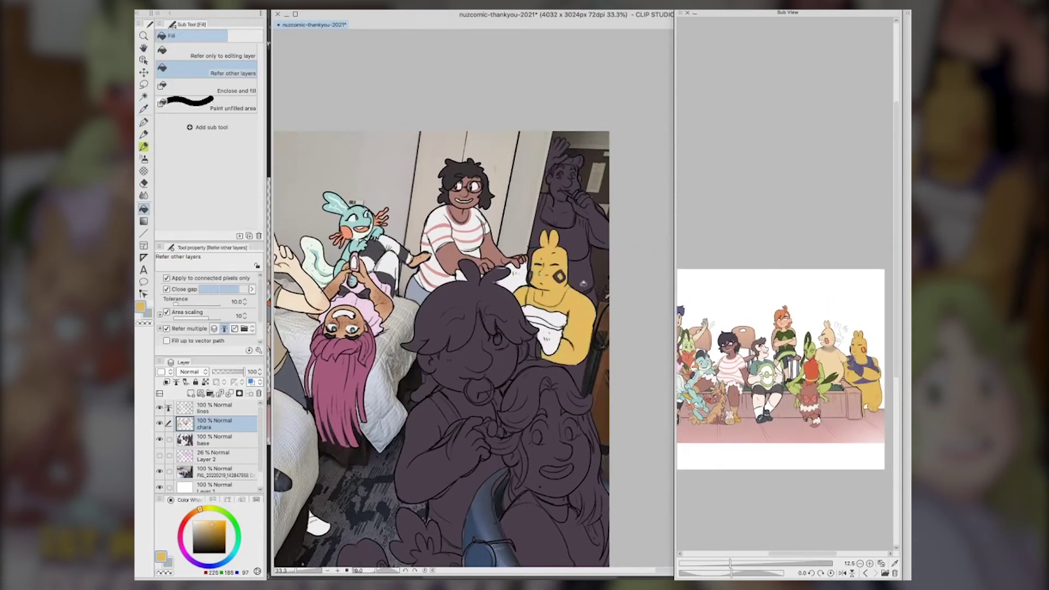
left_click(578, 374)
left_click(536, 365)
Fill the yellow character's tank top with the muted purple sampled from the reference picture
left_click(549, 324, "alt")
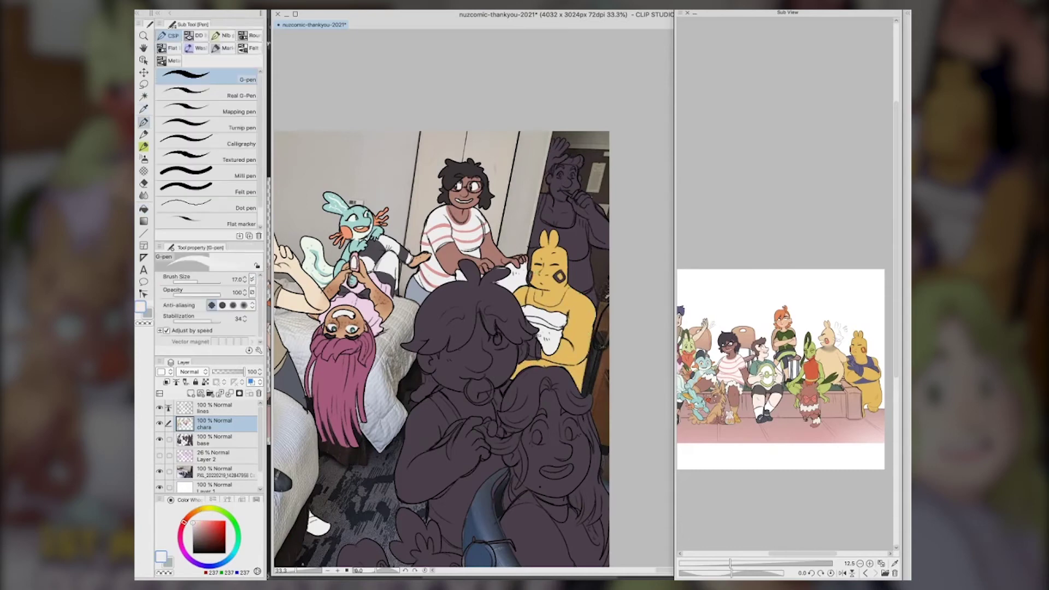
left_click(863, 373, "alt")
key("g")
left_click(536, 350)
left_click(538, 354)
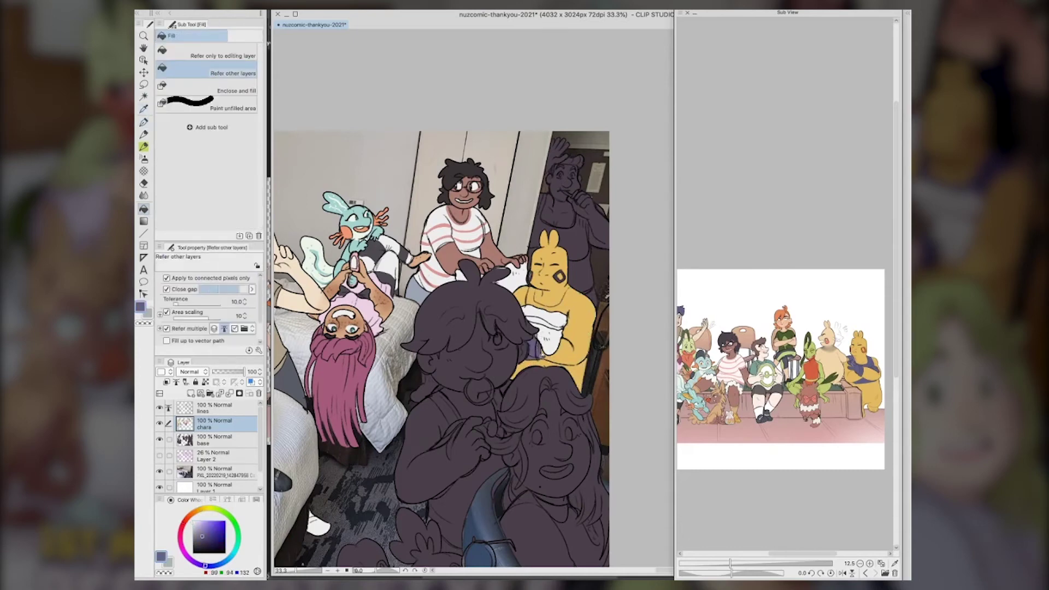
key("p")
key("g")
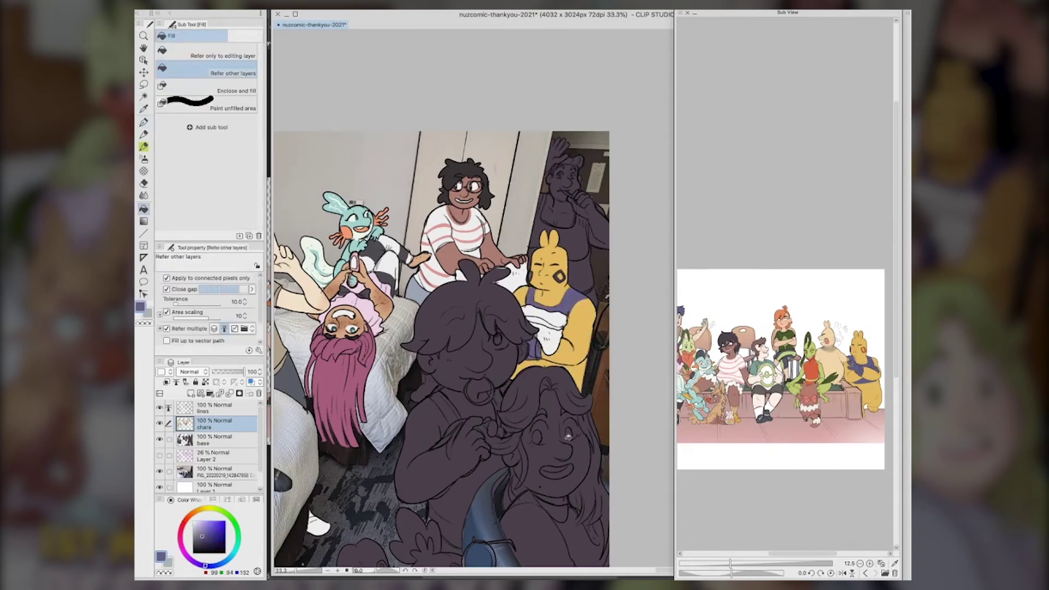
Fill the lower face of the striped-shirt character with the brown sampled from the hand in the photo
key("p")
key("space")
left_click_drag(568, 298, 662, 344)
left_click(286, 508, "alt")
key("g")
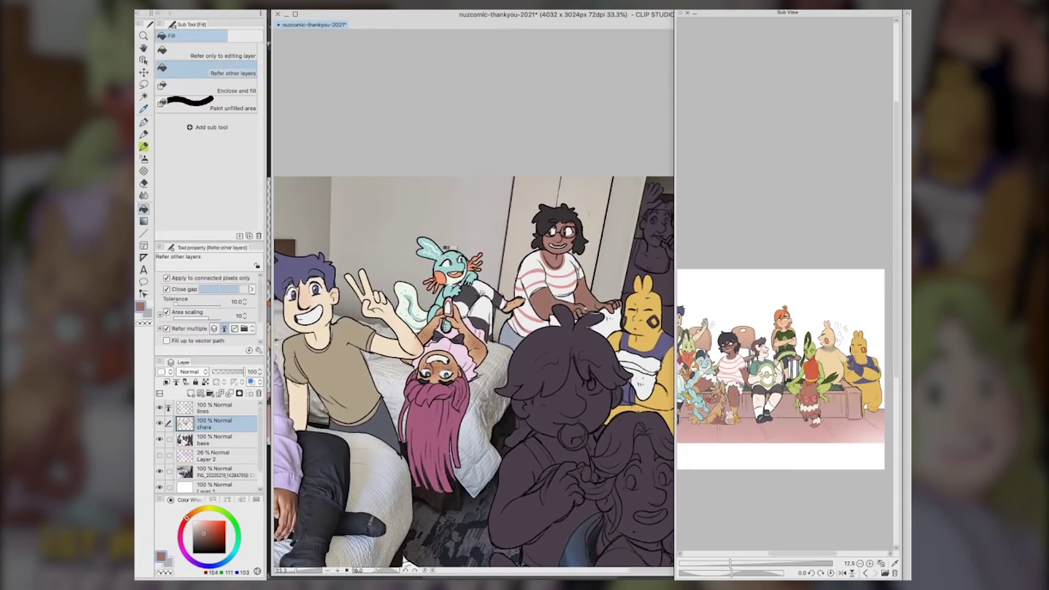
left_click(559, 256)
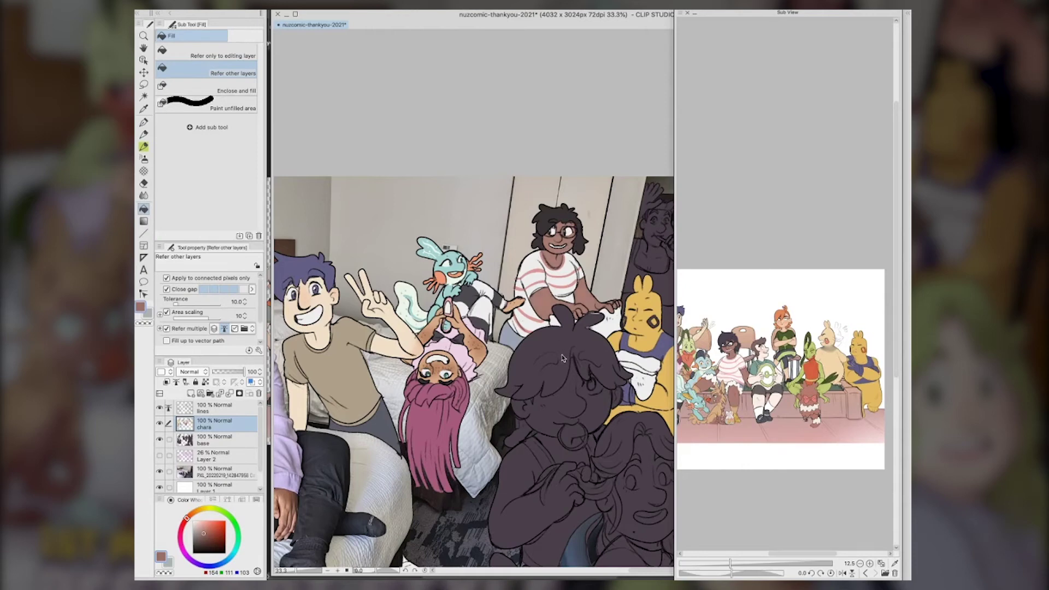
Undo the latest colouring and restore it with redo
key("h")
left_click_drag(635, 468, 560, 461)
key("super+z")
left_click(259, 7)
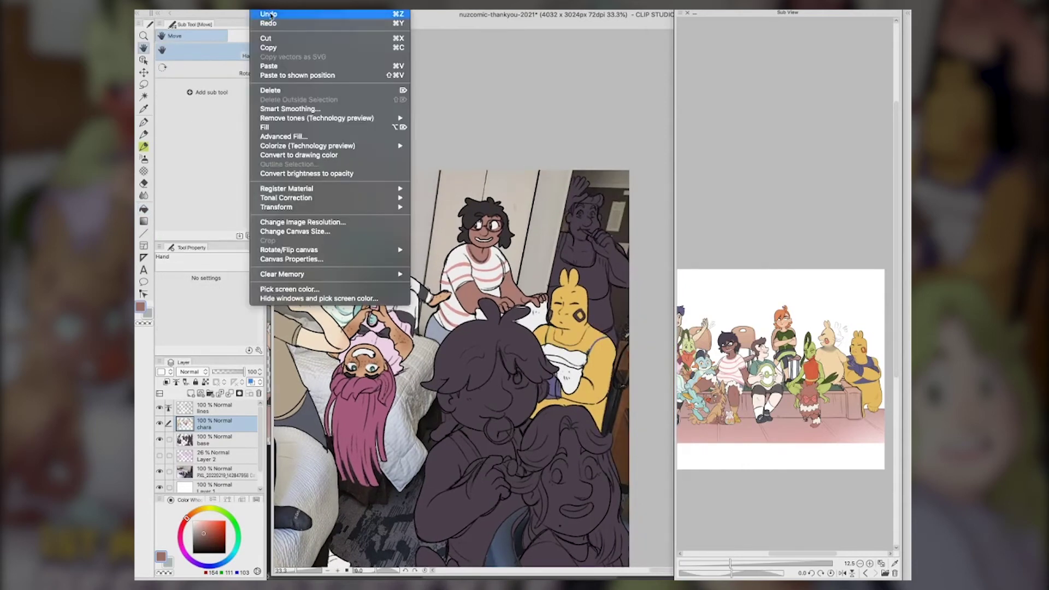
left_click(290, 24)
left_click(259, 6)
left_click(294, 23)
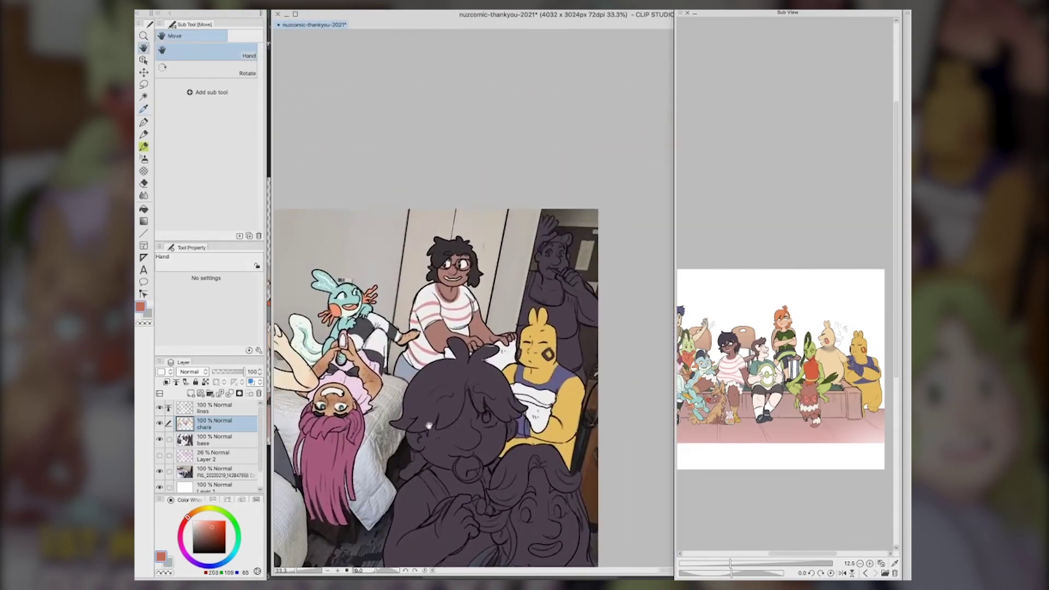
Fill the yellow character's diamond-shaped cheek mark with orange-red and sample the body yellow for retouching it
key("g")
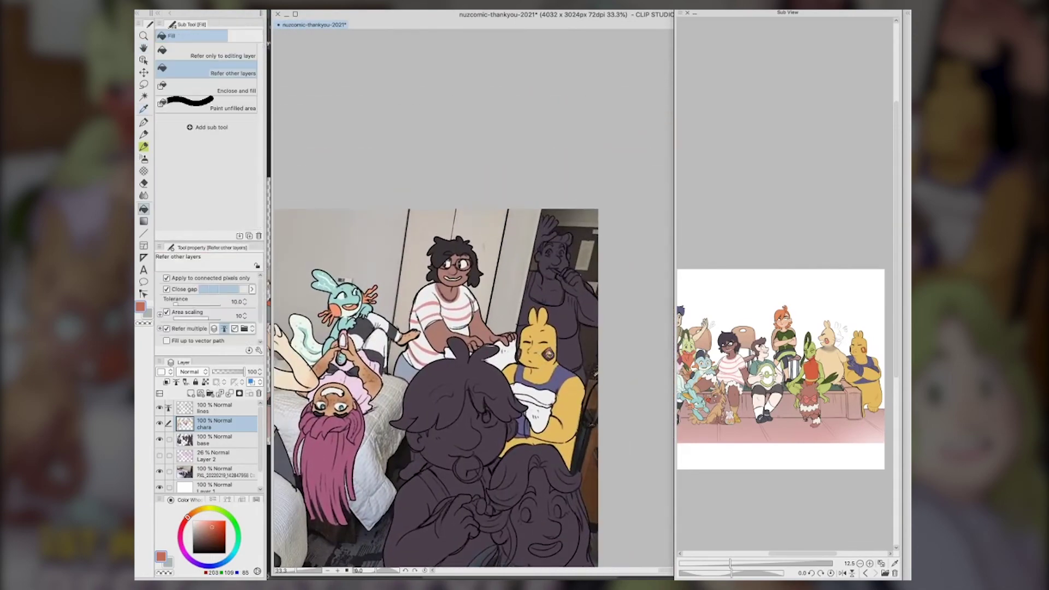
key("i")
left_click(541, 334)
key("p")
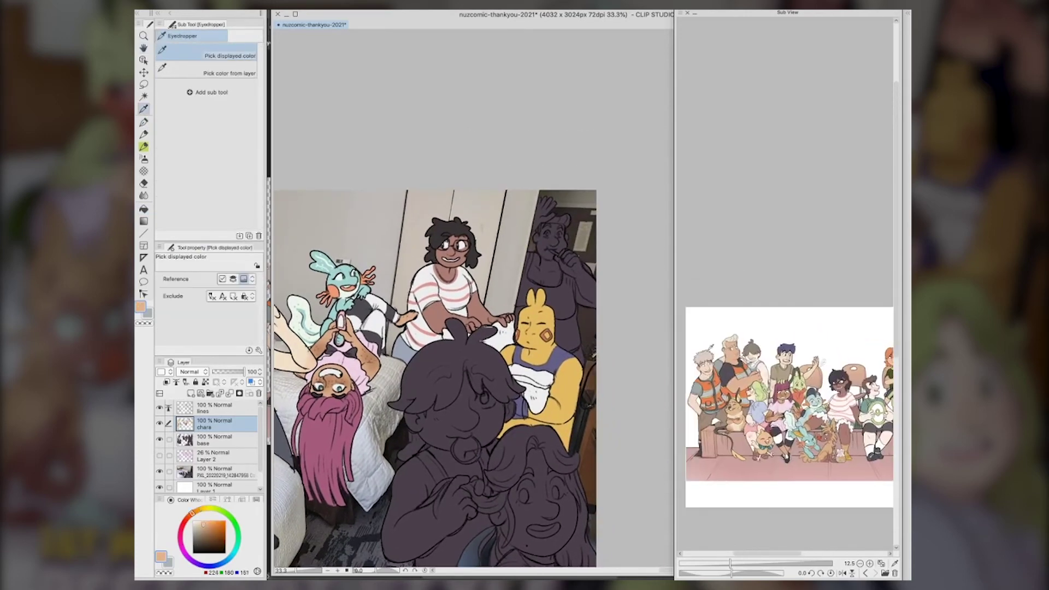
Fill the skin of the standing man in the back, covering face, chest, arm and both hands, with light peach
key("g")
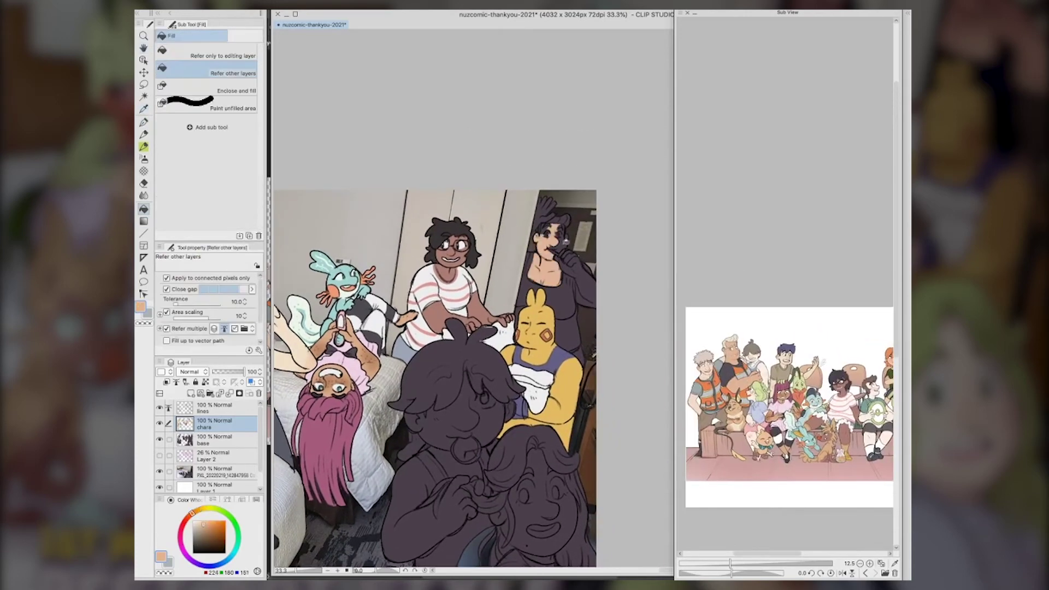
left_click(563, 243)
left_click(566, 230)
left_click(547, 230)
left_click(568, 239)
left_click(568, 256)
left_click(565, 252)
left_click(574, 265)
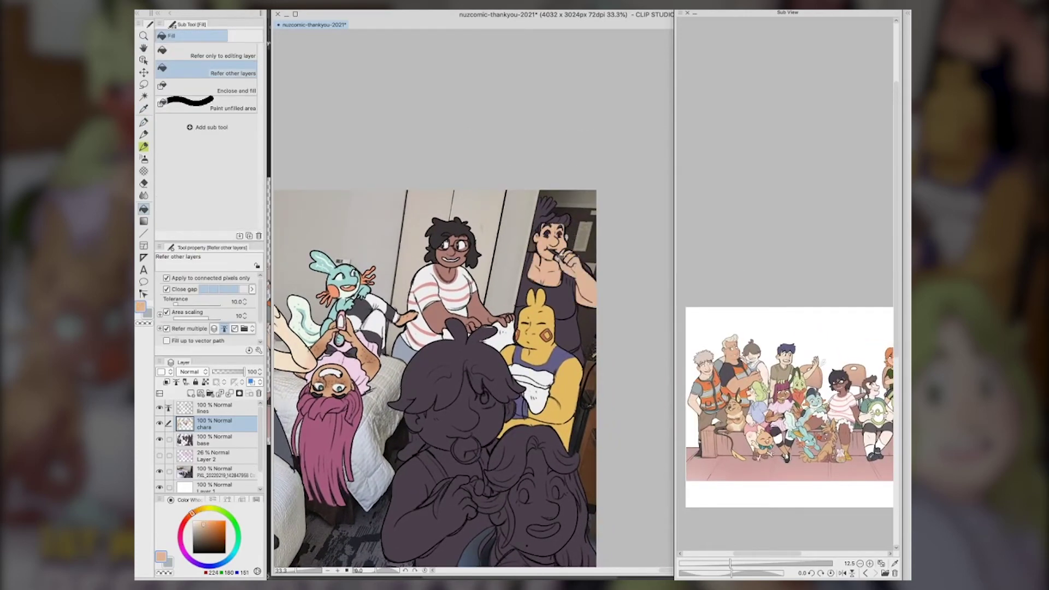
key("p")
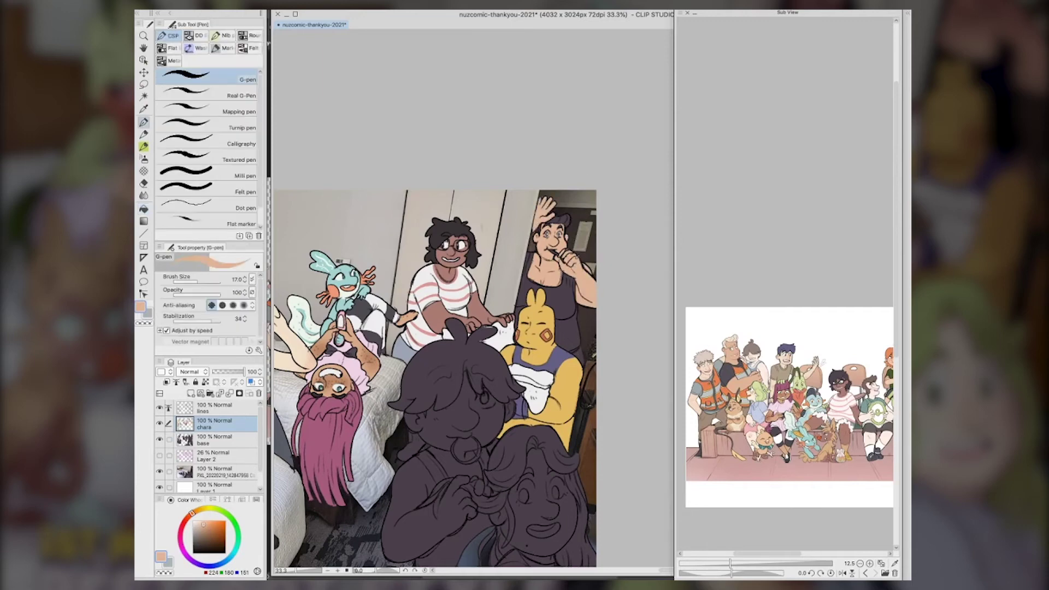
Fill the standing man's hair with pale cream sampled from the reference illustration, and paint in the small gaps
key("i")
left_click(731, 342)
key("g")
left_click(563, 219)
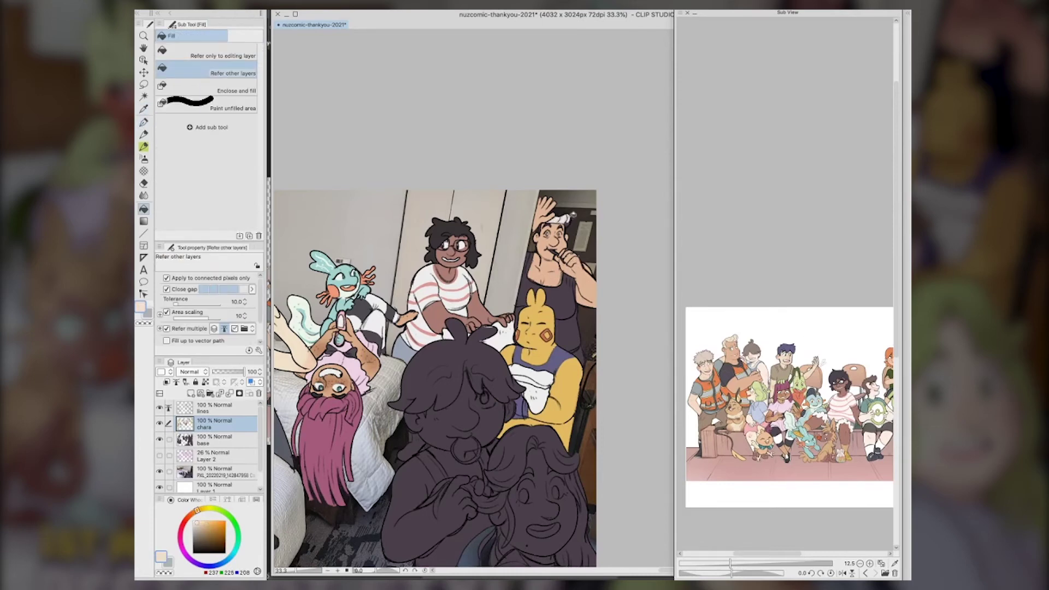
left_click(547, 225)
key("p")
left_click_drag(542, 225, 539, 234)
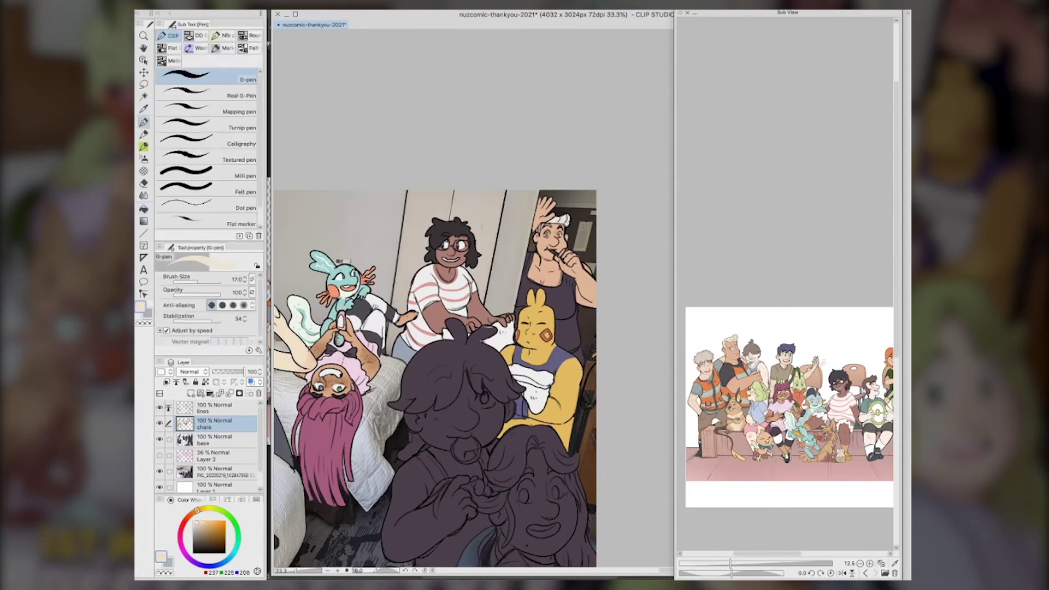
Paint the standing man's eye whites with white sampled from the striped-shirt character, and resample his peach skin for retouching
left_click(465, 244, "alt")
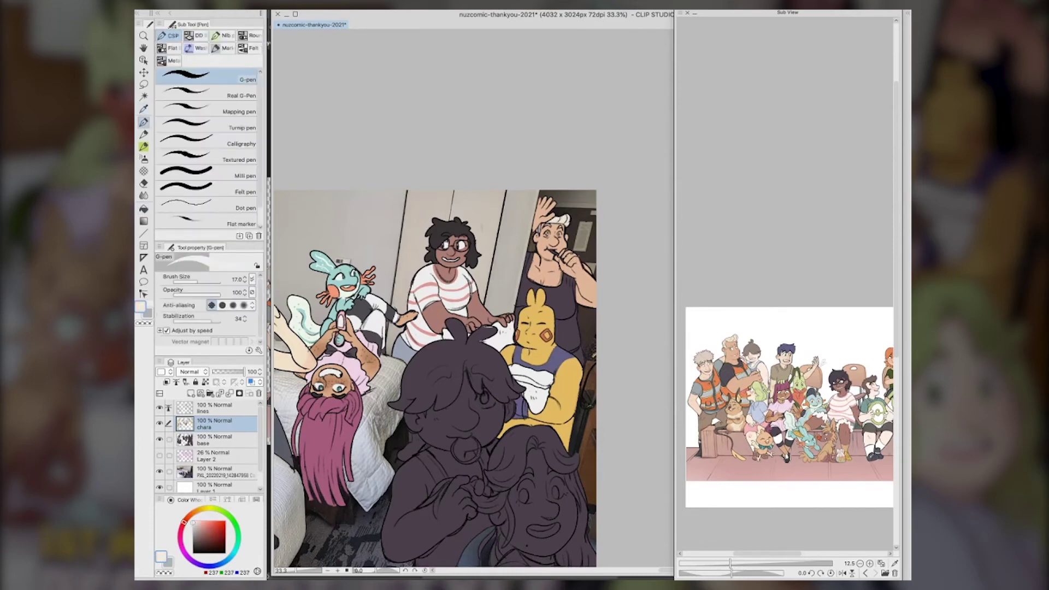
key("i")
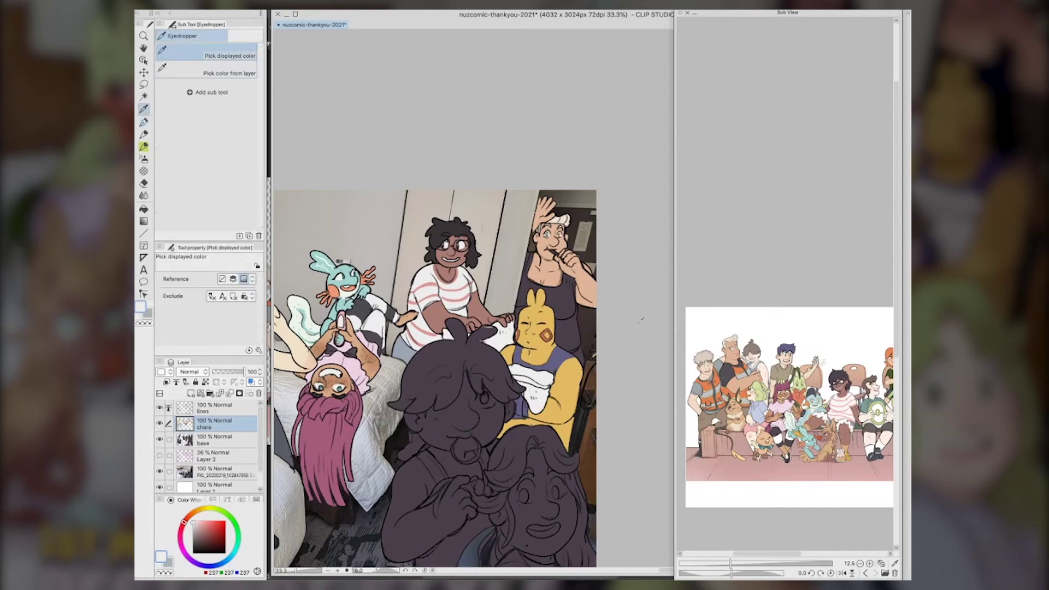
left_click(340, 428)
key("g")
key("g")
key("i")
left_click(546, 273)
key("p")
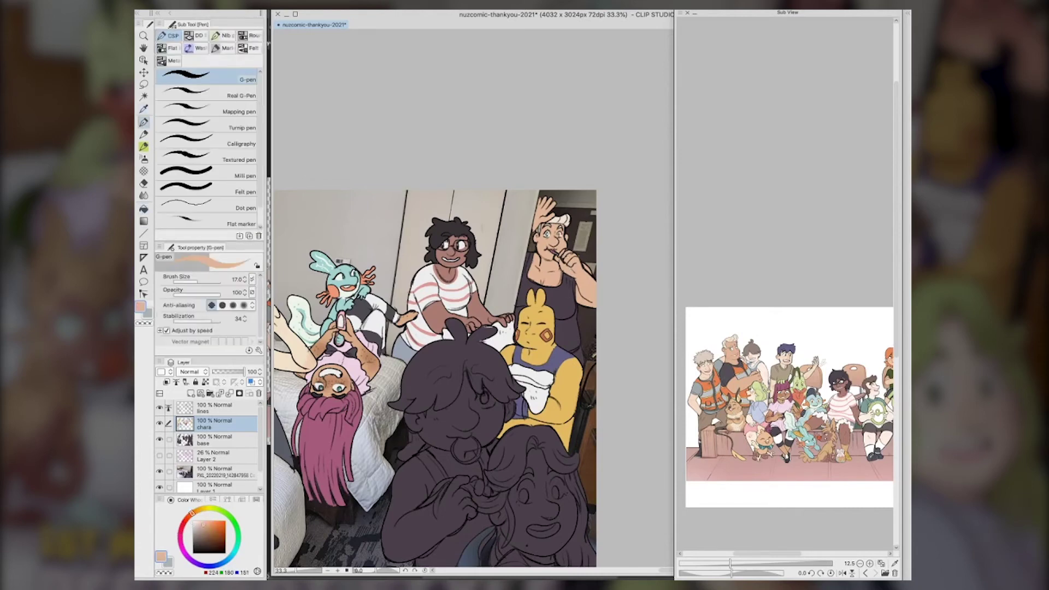
Colour the standing man's tank top dark grey
key("i")
left_click(572, 285)
key("g")
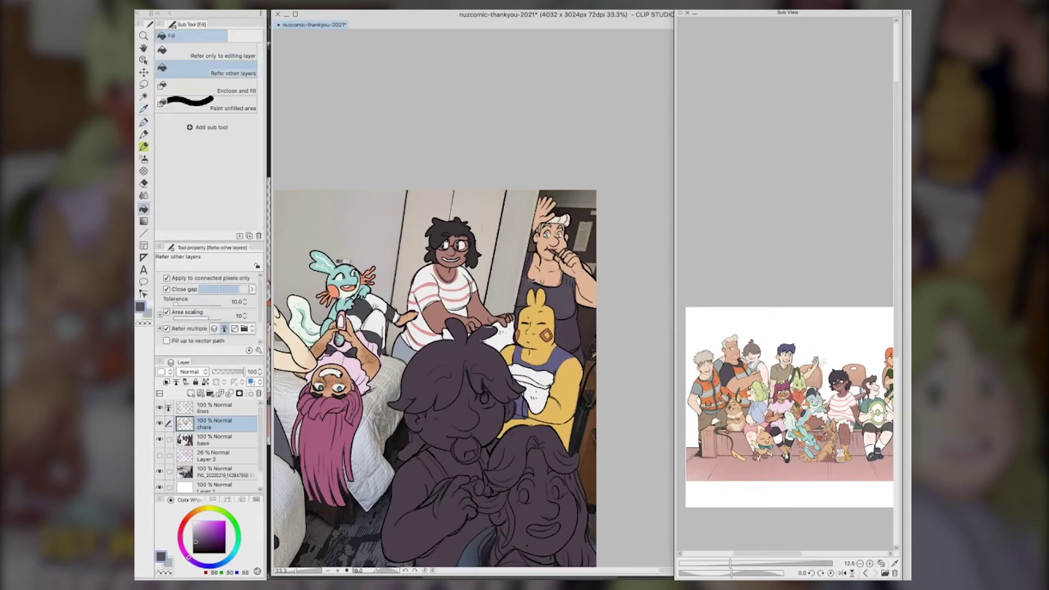
key("p")
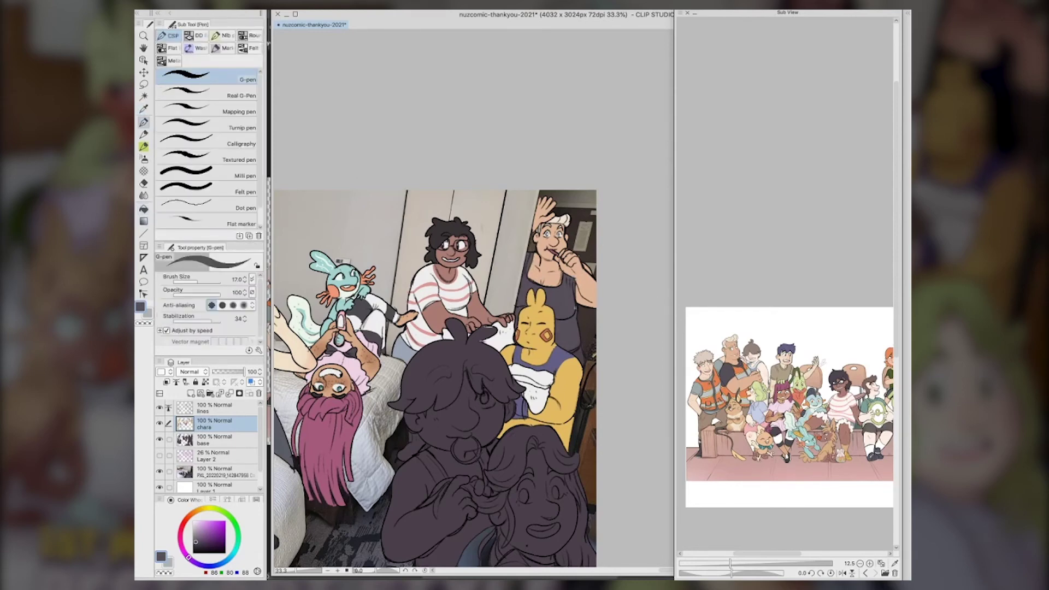
key("g")
Colour the standing man's eye details with olive green sampled from the reference, and white with the pen at size 10
left_click(584, 354, "alt")
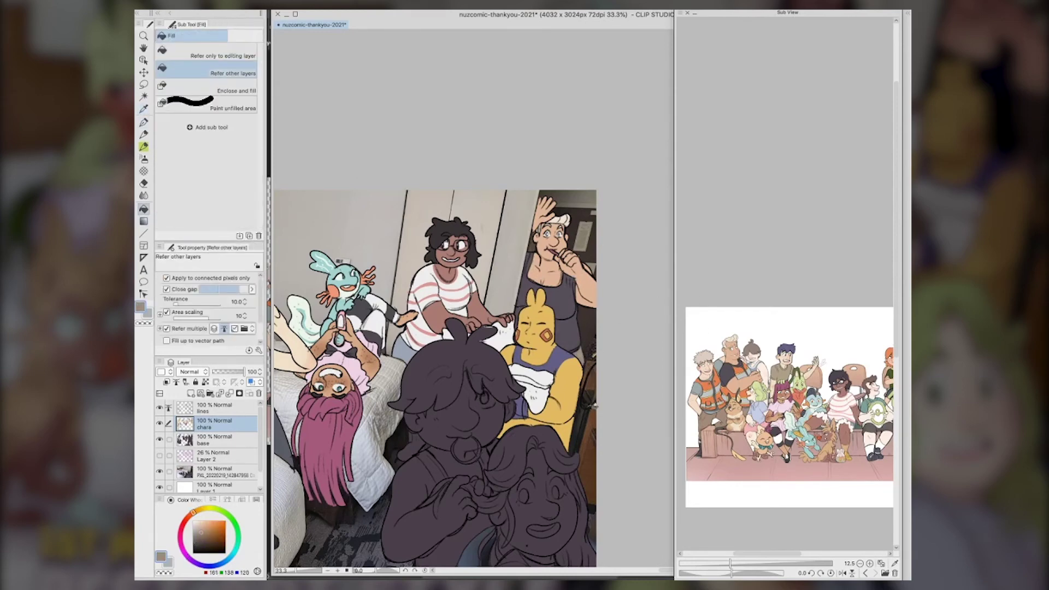
key("space")
left_click_drag(467, 478, 475, 533)
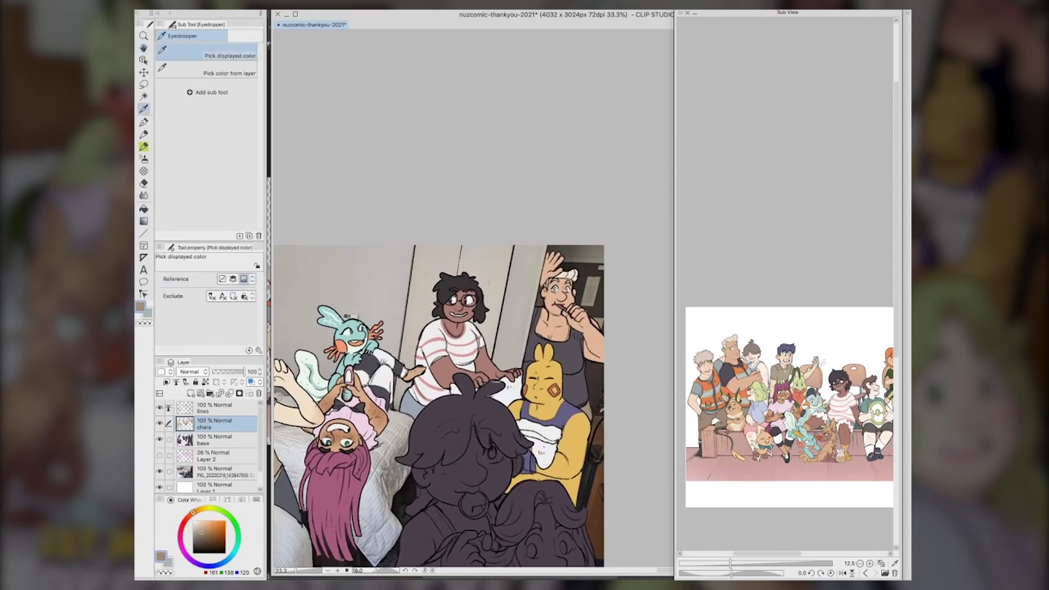
left_click(759, 389)
key("p")
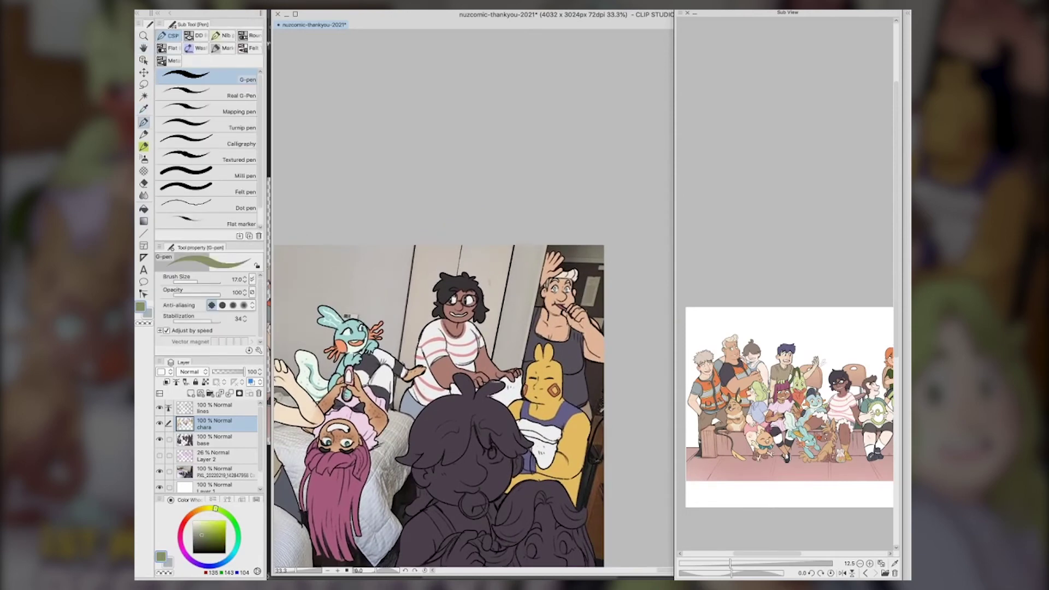
key("i")
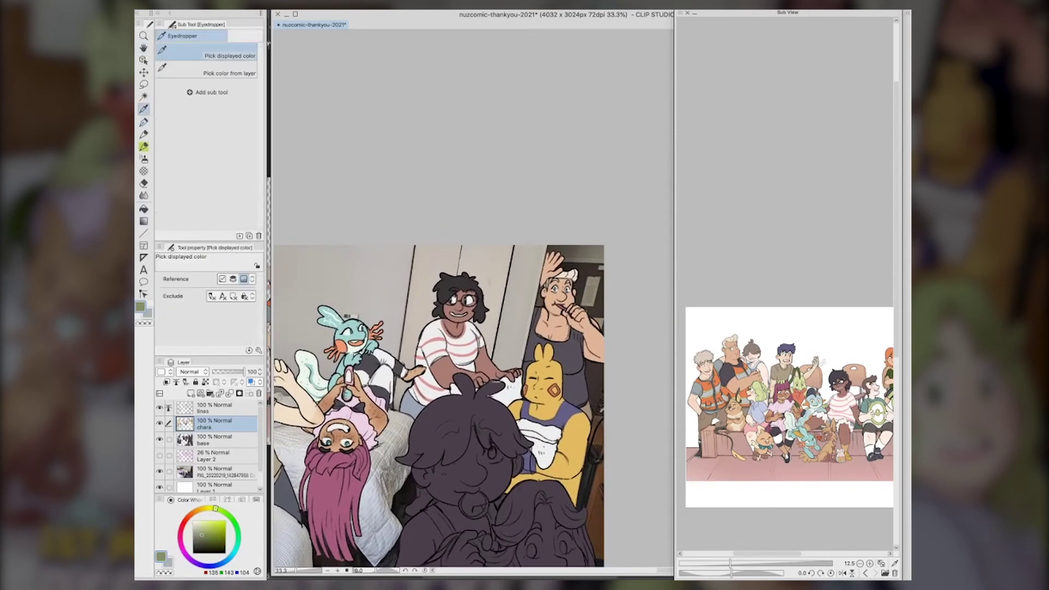
left_click(515, 425)
key("p")
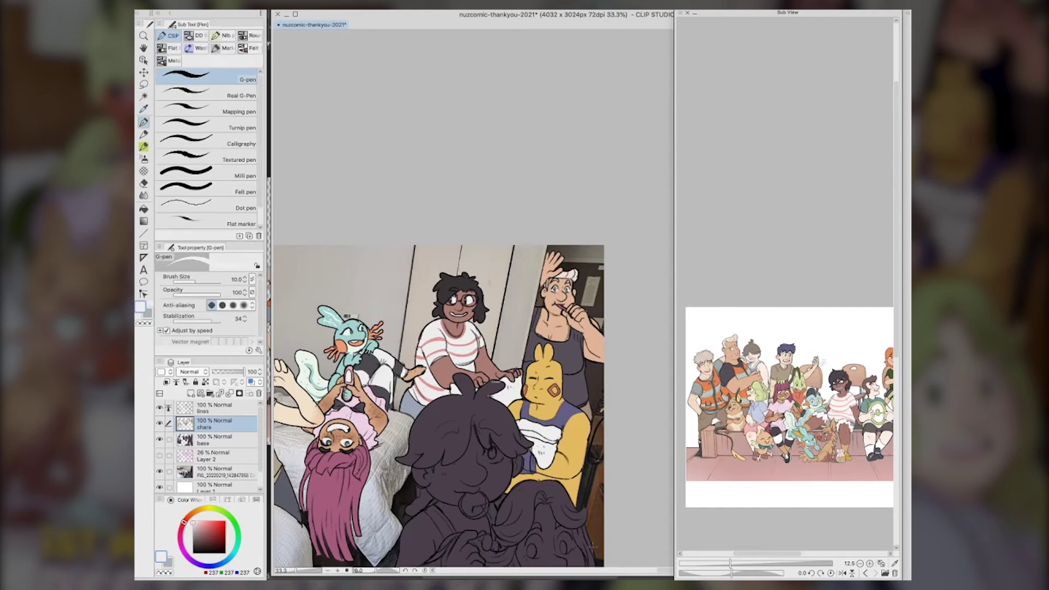
Sample the dark charcoal of the standing man's tank top and fill its remaining areas
key("space")
left_click_drag(594, 545, 629, 496)
key("i")
left_click(613, 299)
key("g")
left_click(620, 287)
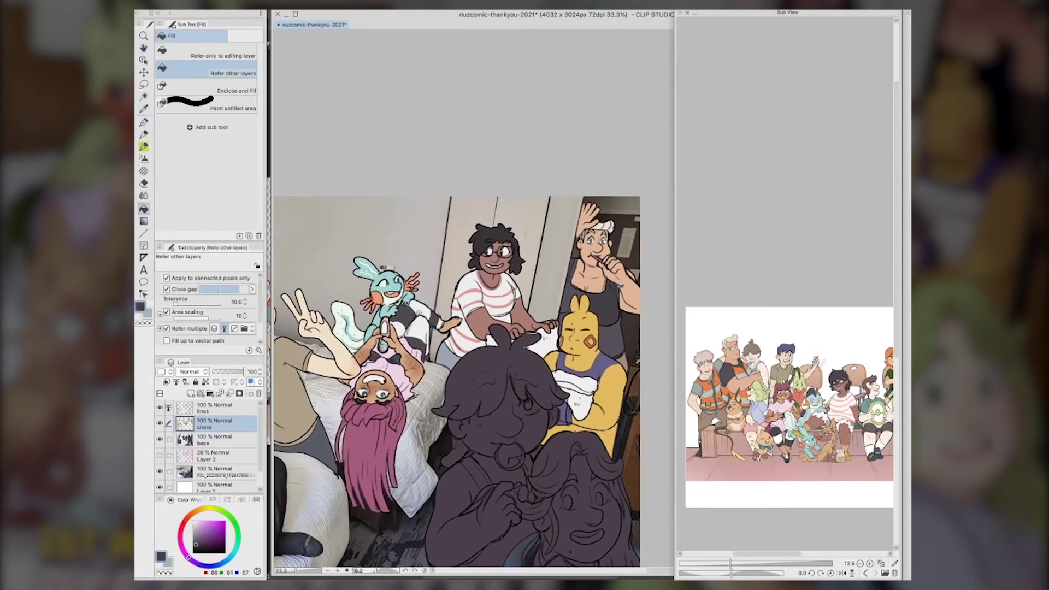
left_click(573, 296)
left_click(622, 322)
Fill the small patch beside the dark foreground figure's shoulder with sampled light tan, and sample white for retouching
key("space")
left_click_drag(569, 504, 659, 407)
left_click_drag(574, 443, 564, 467)
key("i")
left_click(529, 253)
key("g")
left_click(535, 372)
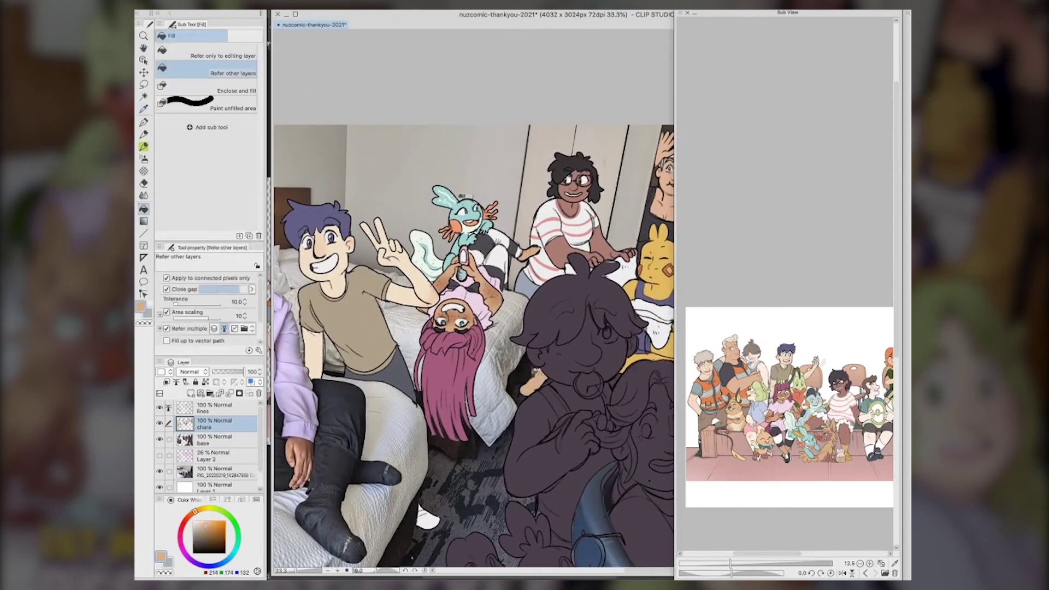
key("p")
left_click(526, 285, "alt")
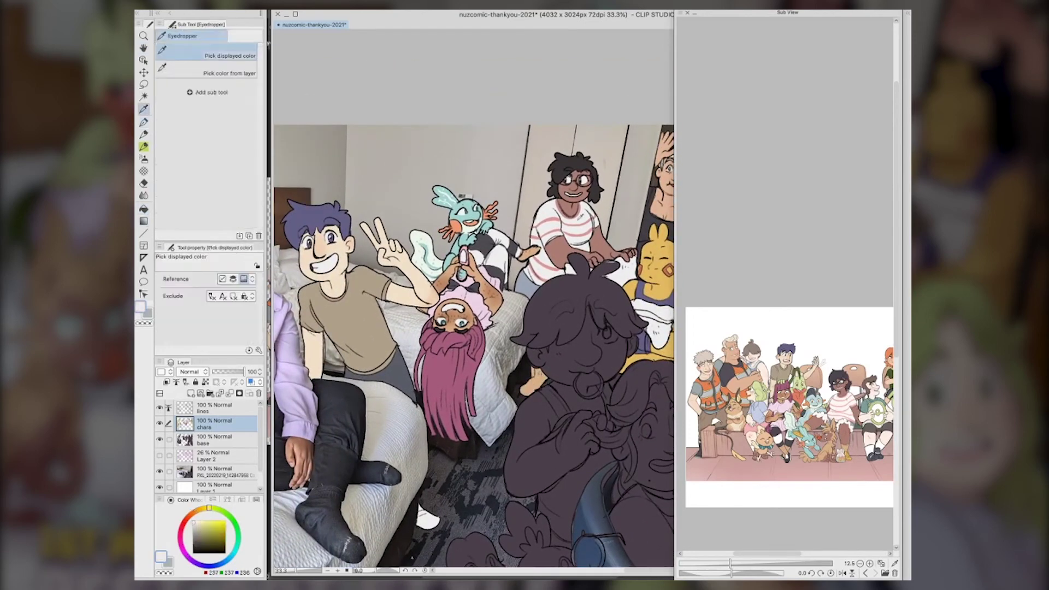
Fill the chick's body with peach and its crest and wing with pale cream, both sampled from the reference
left_click_drag(576, 534, 465, 477)
key("i")
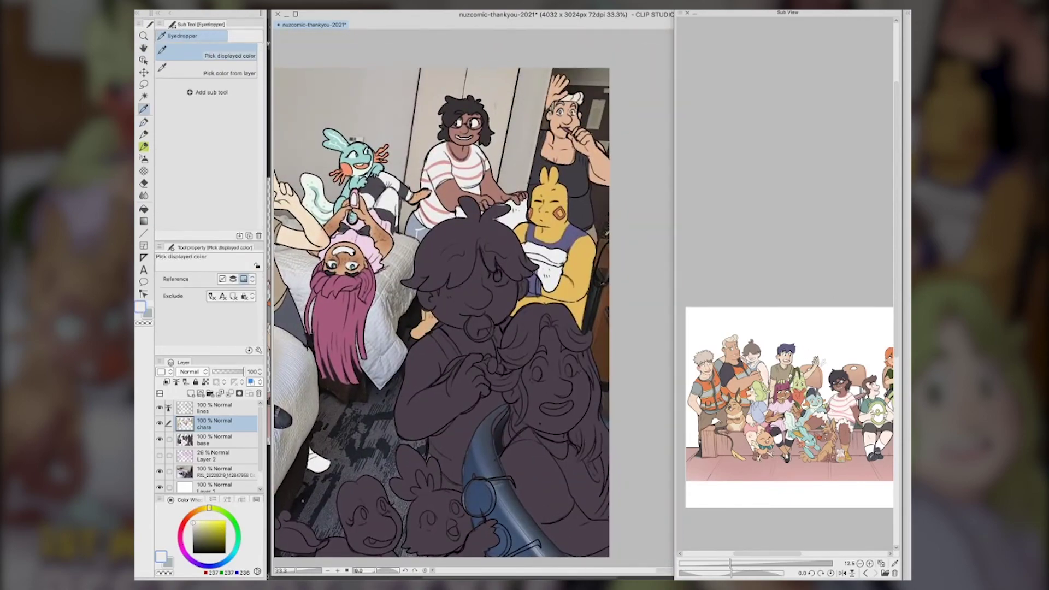
left_click(764, 438, "alt")
key("g")
left_click(438, 520)
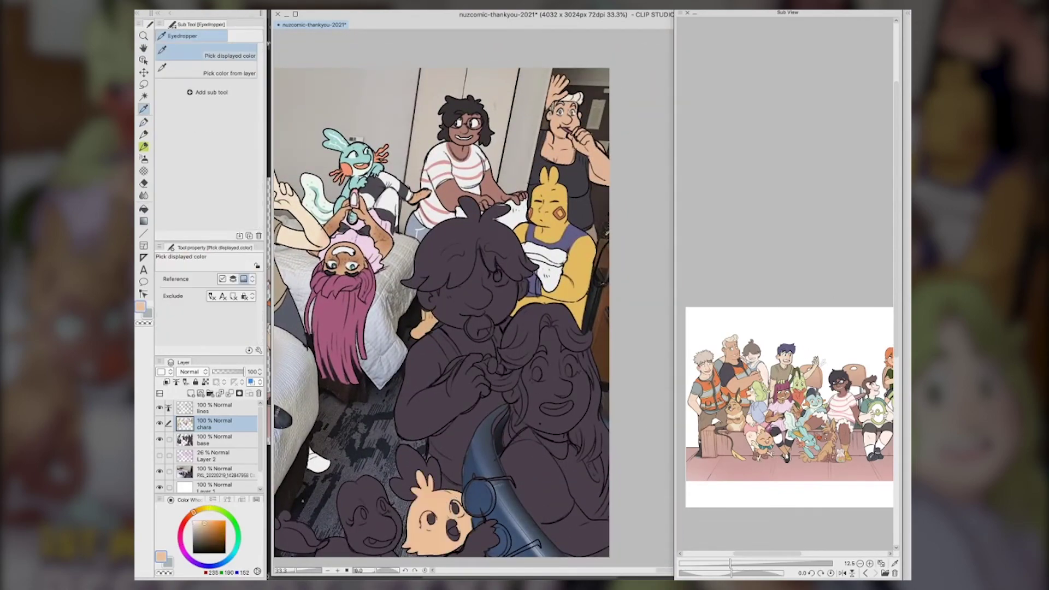
left_click(762, 431, "alt")
left_click(419, 459)
left_click(483, 523)
left_click(453, 523)
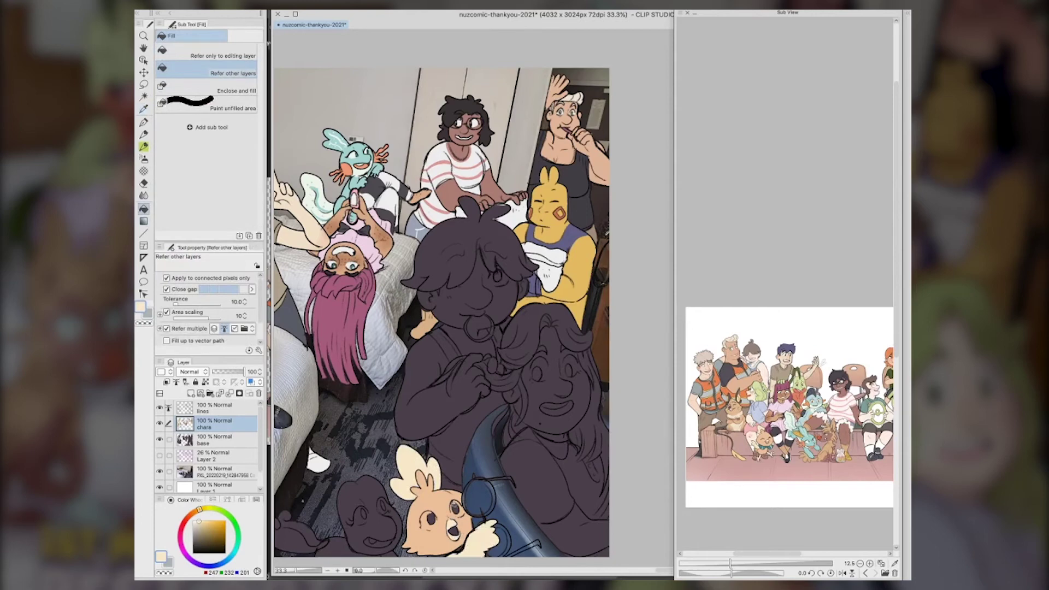
Paint over the dark gaps in the chick's eyes with its body peach, using the pen at size 25
left_click(447, 506, "alt")
key("p")
key("bracketright")
key("bracketright")
key("bracketright")
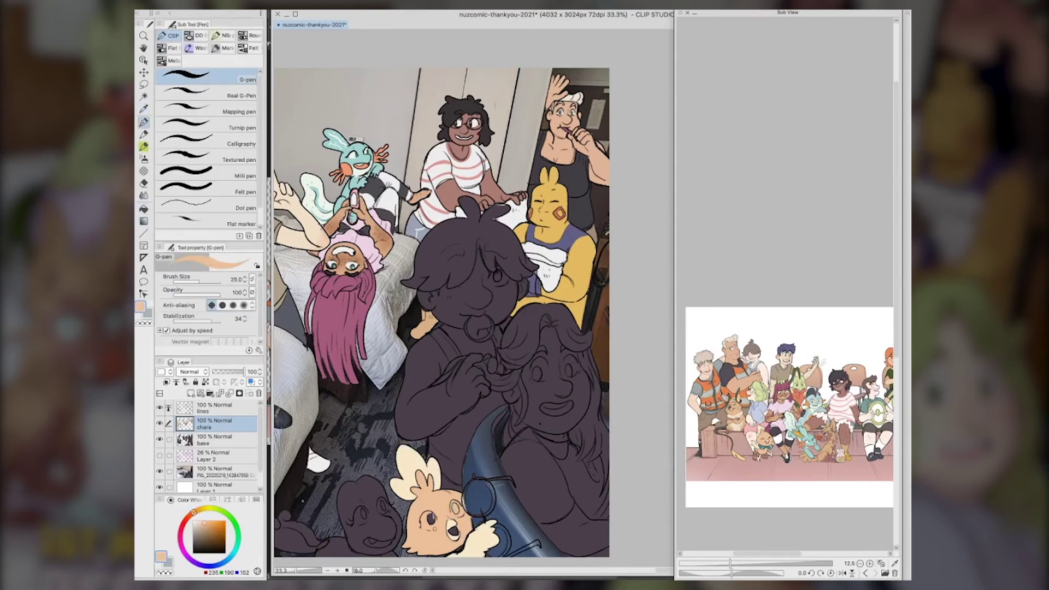
left_click_drag(432, 515, 432, 523)
left_click(770, 450, "alt")
key("g")
key("g")
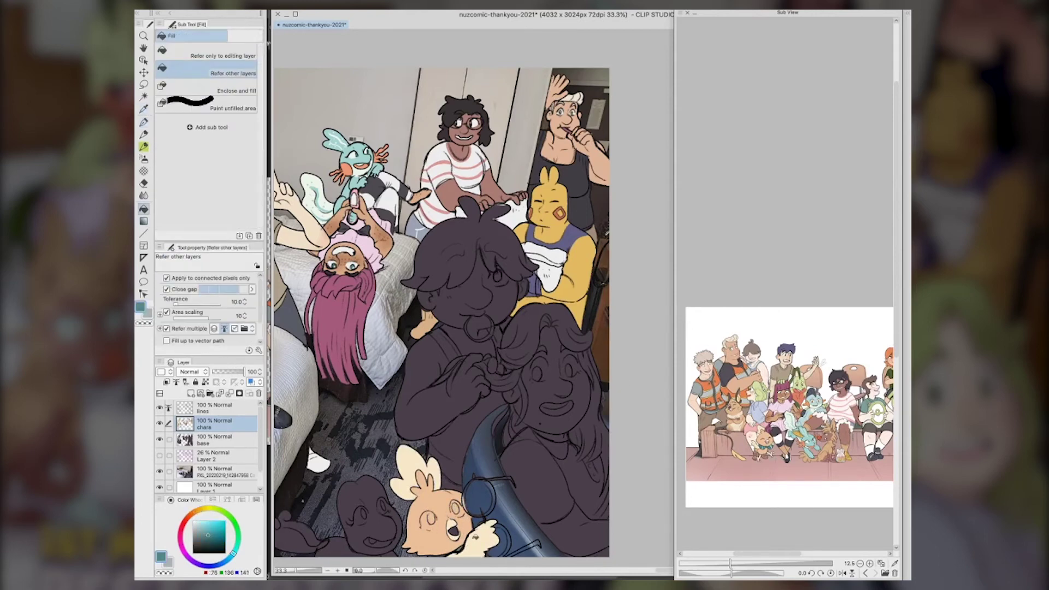
key("p")
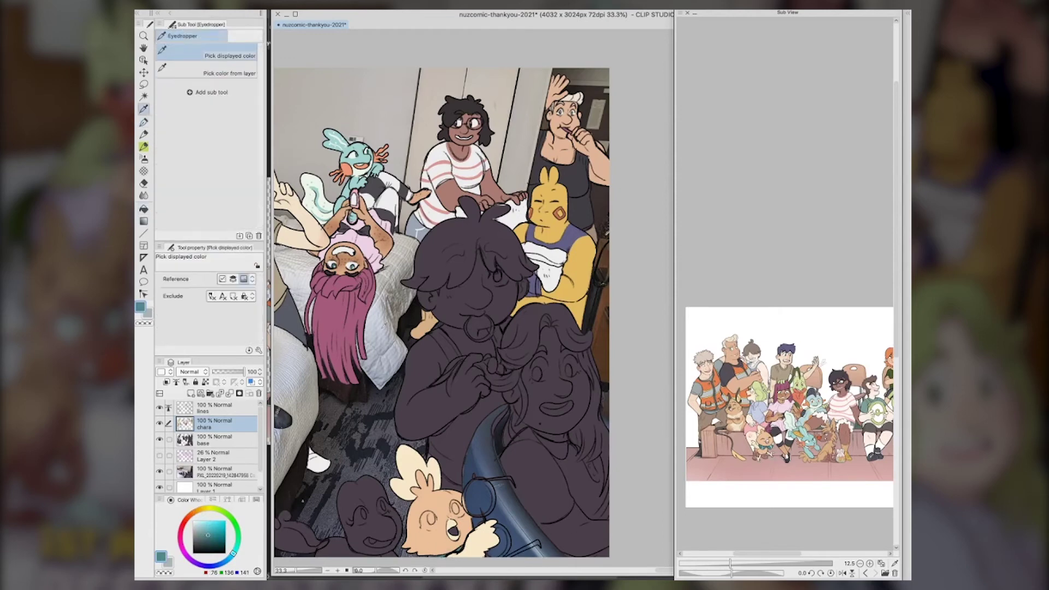
Airbrush the lenses of the round glasses beside the chick with light grey-blue sampled from the photo
left_click(382, 323, "alt")
key("b")
mouse_move(480, 483)
left_mouse_down()
mouse_move(475, 510)
mouse_move(482, 484)
left_mouse_up()
mouse_move(496, 529)
left_mouse_down()
mouse_move(488, 554)
mouse_move(473, 482)
mouse_move(509, 545)
left_mouse_up()
key("[")
left_click_drag(522, 549, 533, 543)
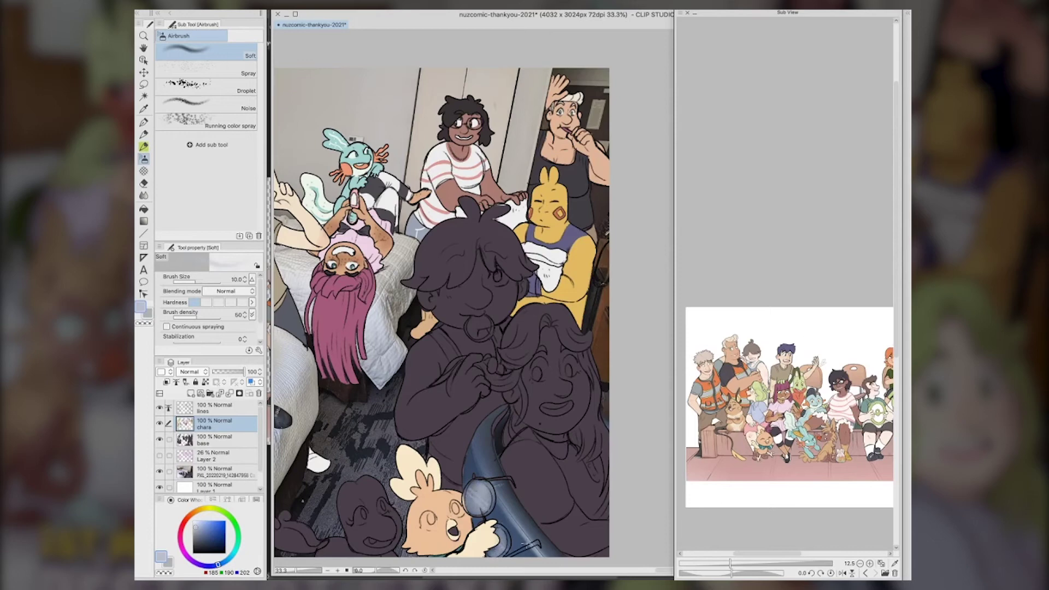
Fill the temple arms of the round glasses with sampled light blue
left_click(547, 454, "alt")
key("g")
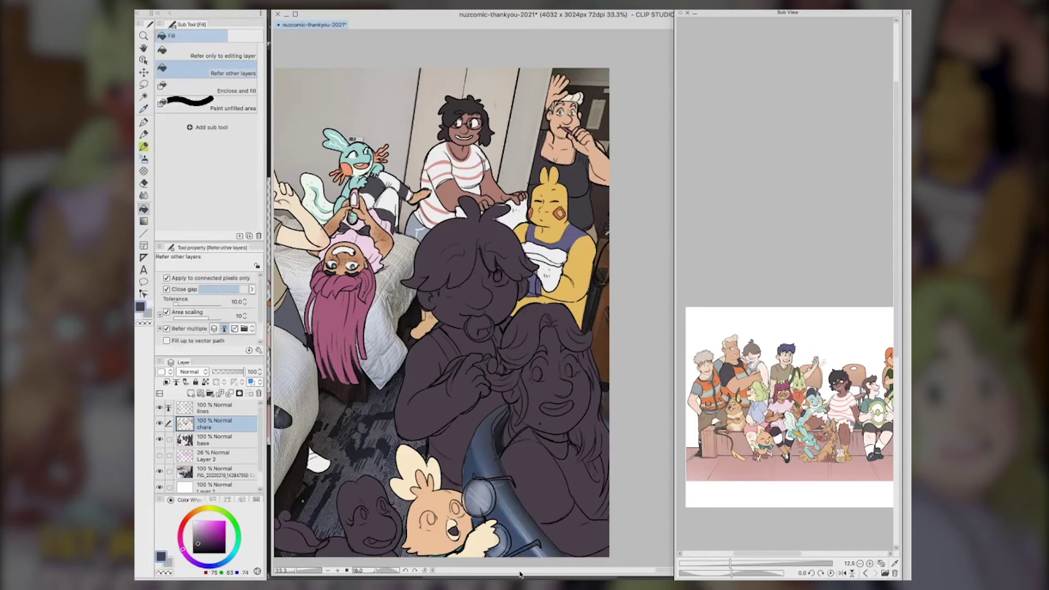
left_click(533, 545, "alt")
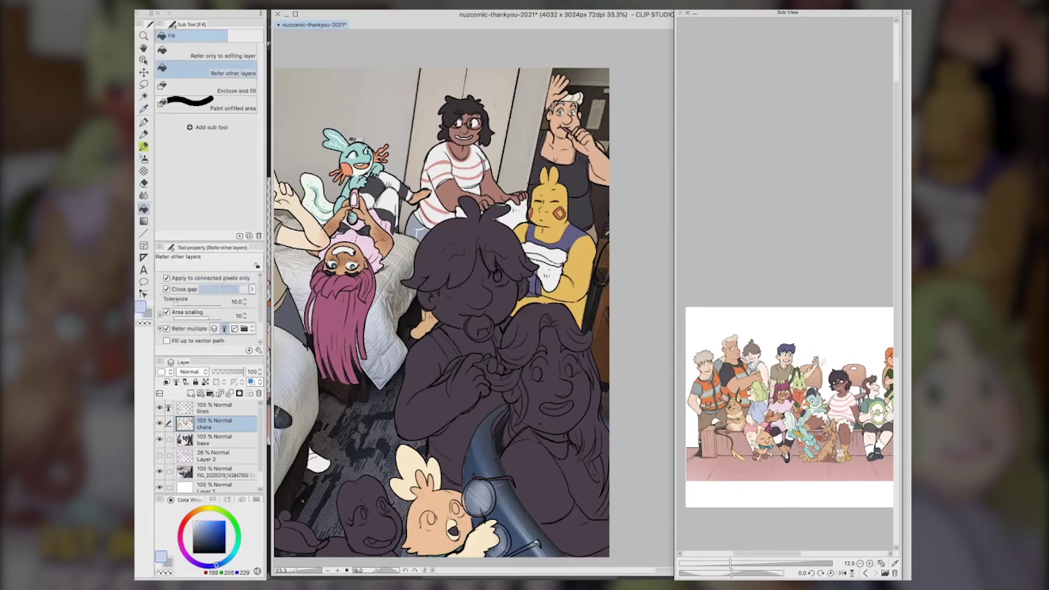
left_click(532, 545)
left_click(510, 480)
Retouch the lower lens of the glasses on the chara layer and soften it with the Soft eraser at size 60
left_click(218, 440)
key("e")
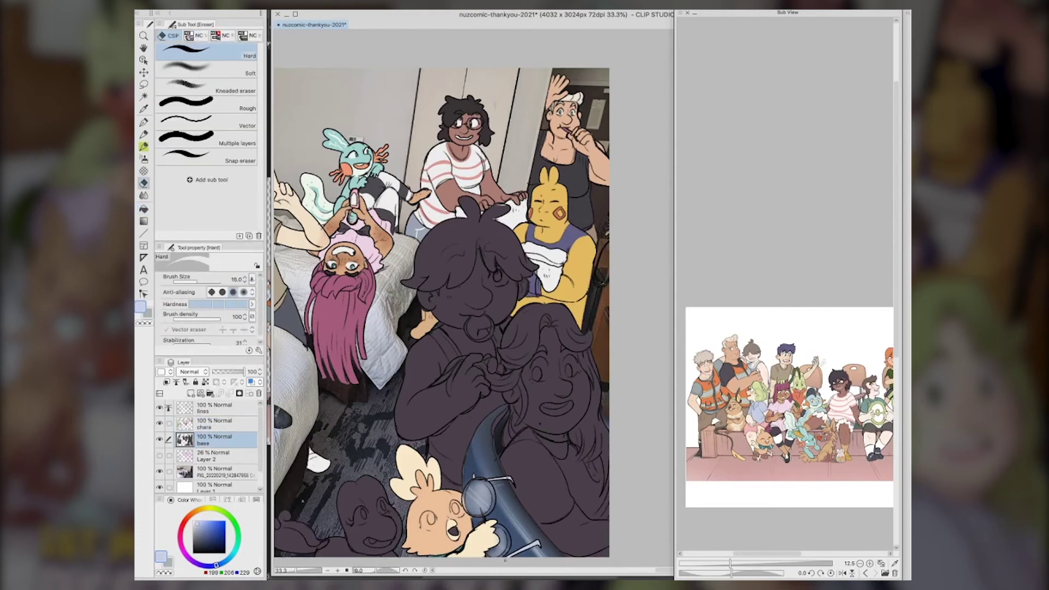
key("alt+bracketright")
key("p")
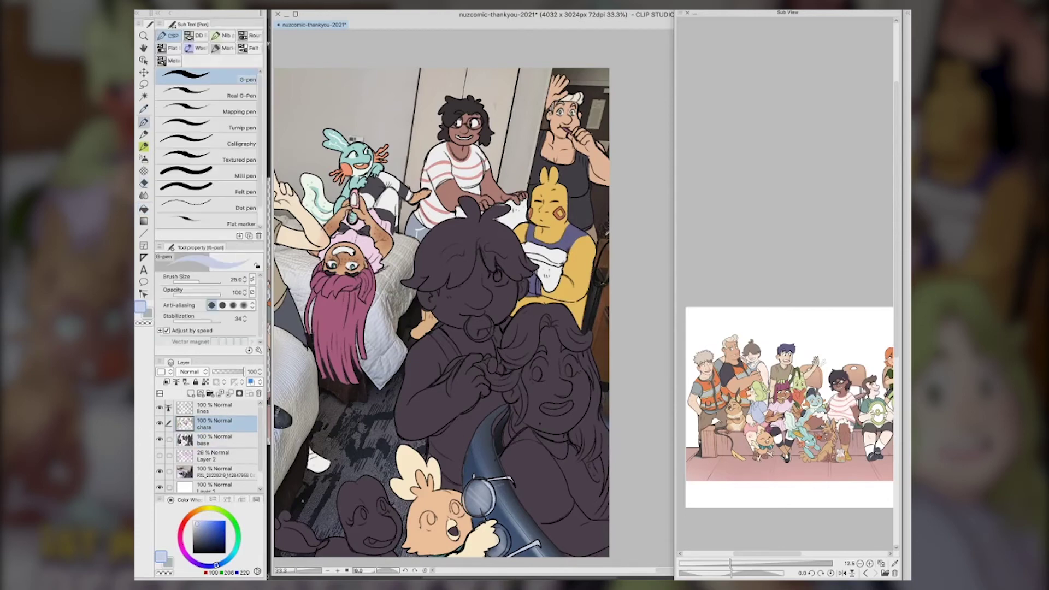
left_click_drag(501, 557, 502, 526)
key("j")
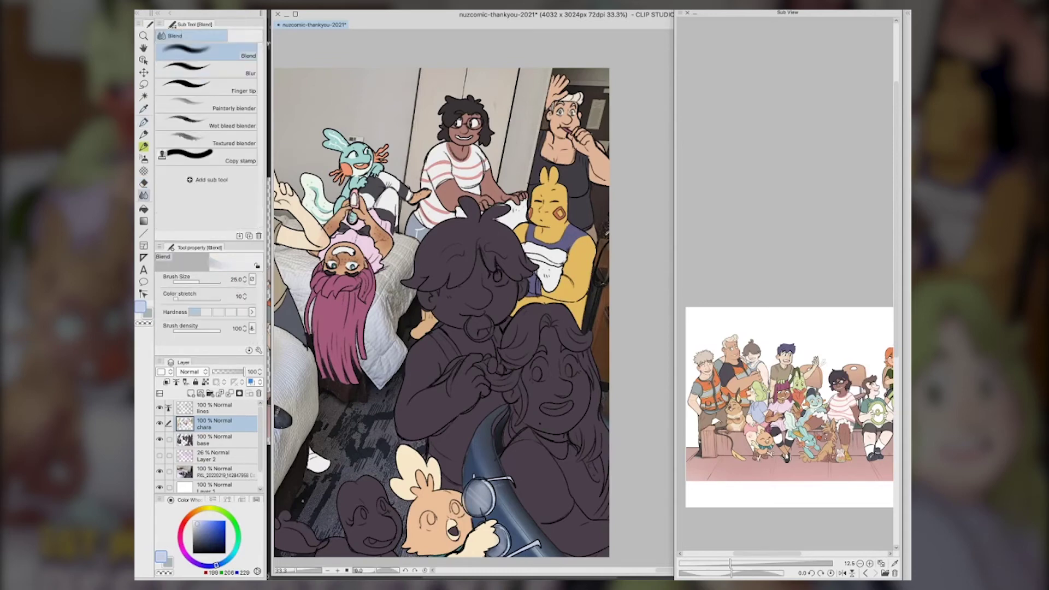
key("e")
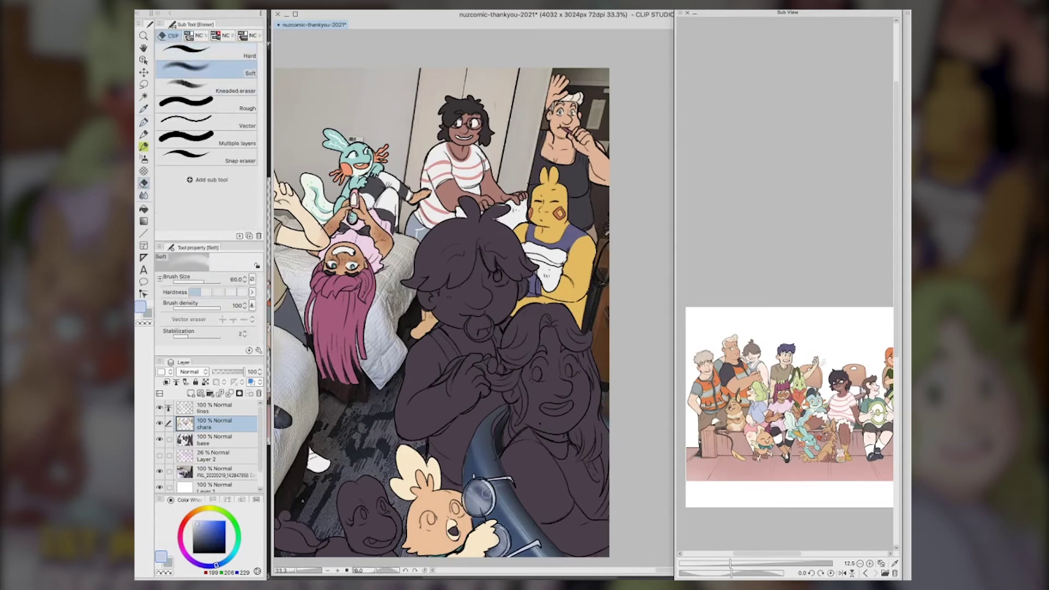
mouse_move(504, 534)
left_mouse_down()
mouse_move(499, 544)
mouse_move(502, 529)
left_mouse_up()
Retouch the chick's peach body, and fill both its eyes with white sampled from the shoe, using the pen at size 12 and Fill
left_click(487, 539, "alt")
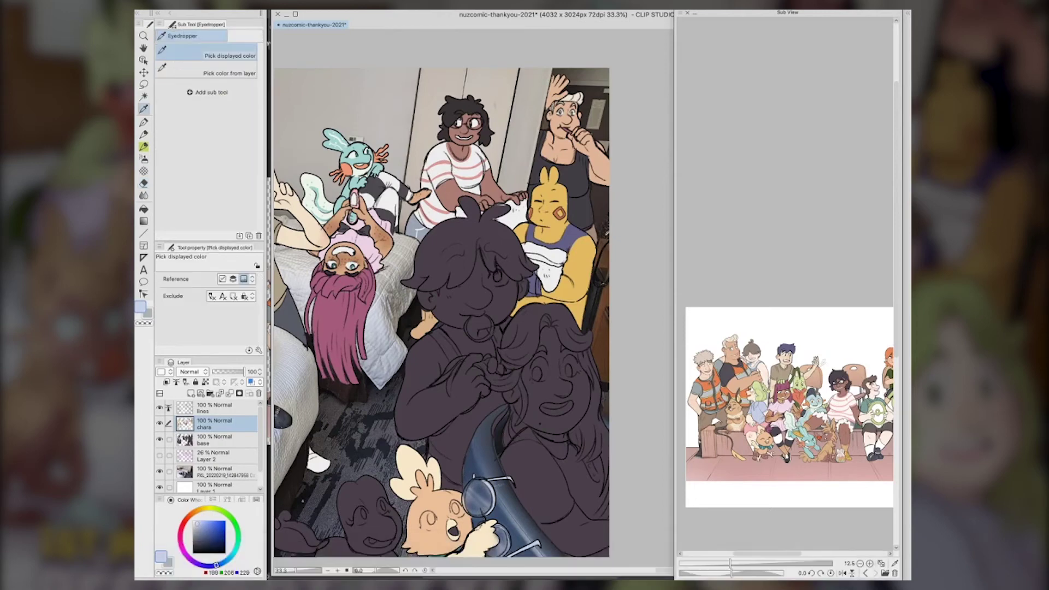
key("g")
key("p")
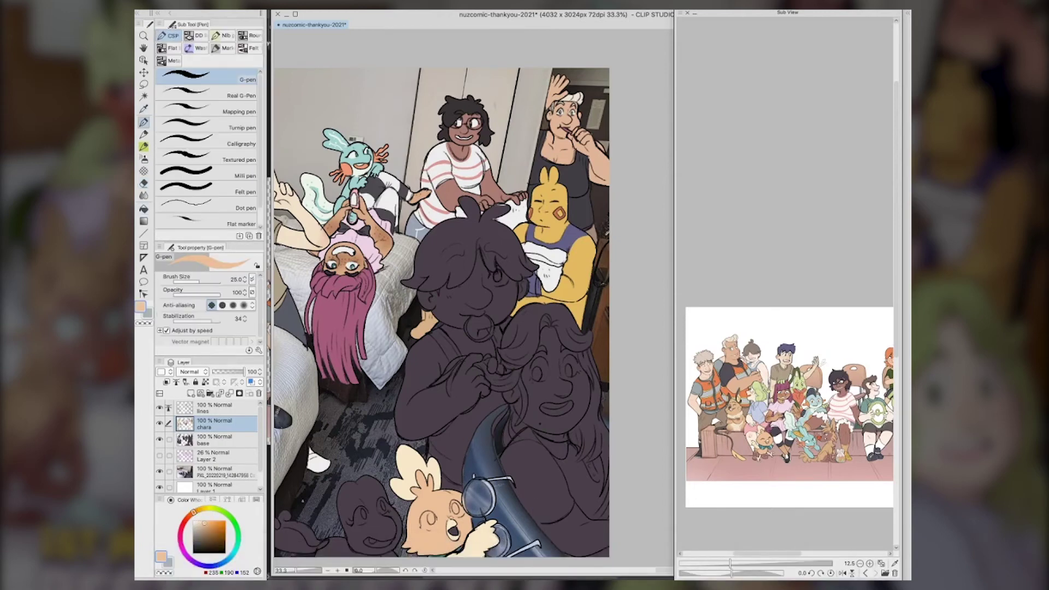
left_click(319, 464, "alt")
key("g")
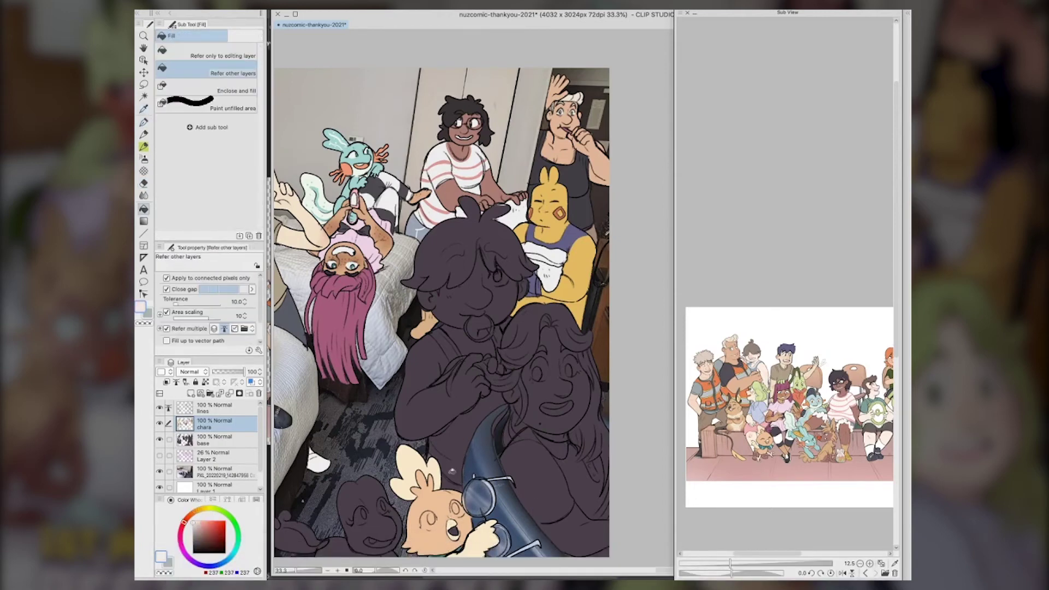
key("p")
key("[")
key("[")
key("[")
key("[")
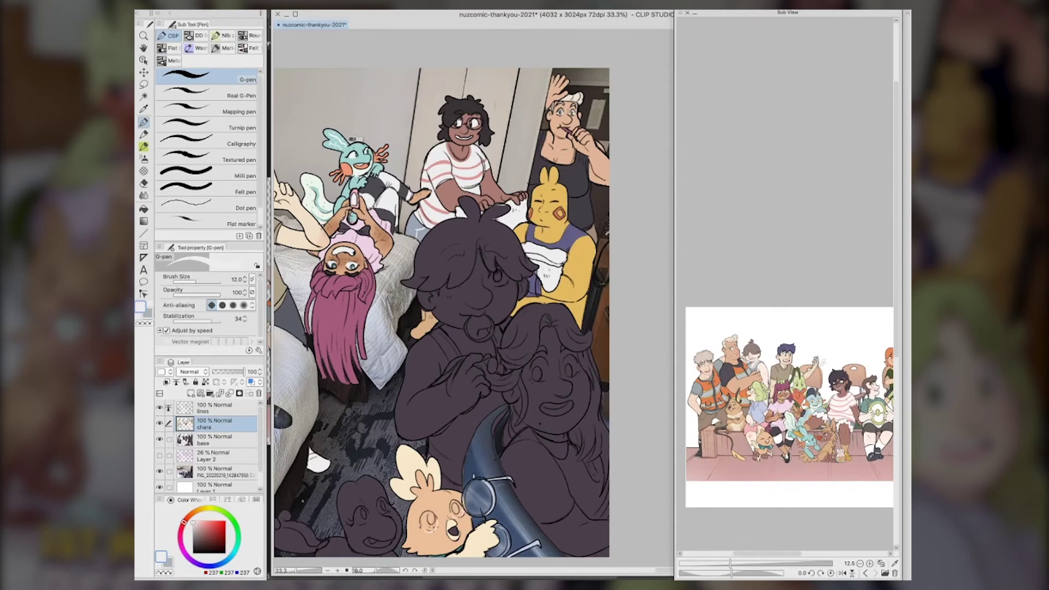
left_click_drag(429, 532, 434, 531)
key("g")
left_click(430, 523)
left_click(457, 509)
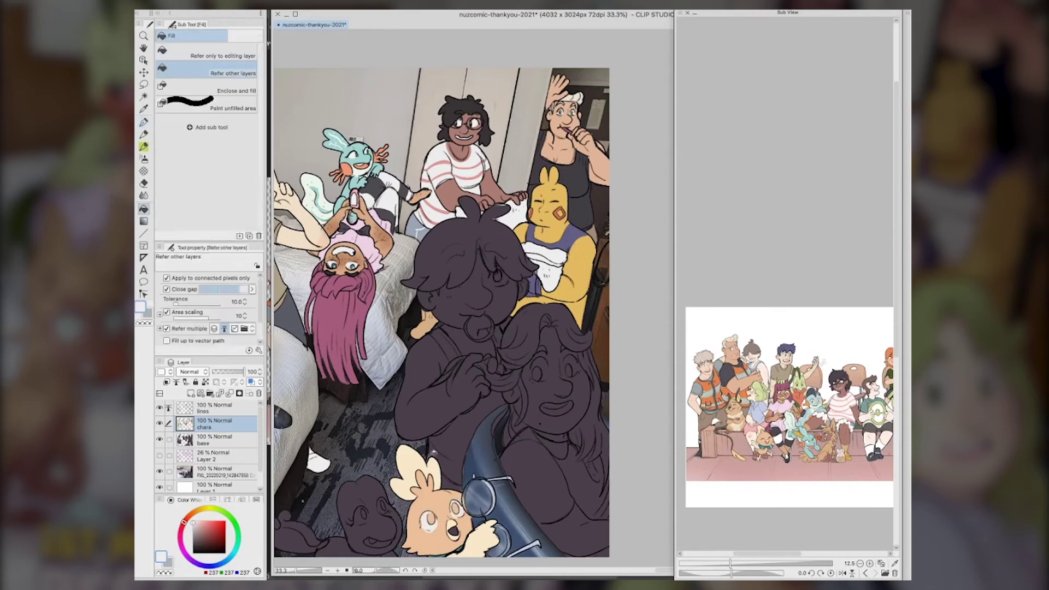
Fill the inside of the chick's open beak with pink sampled from the blue creature's face
left_click(449, 494, "alt")
key("p")
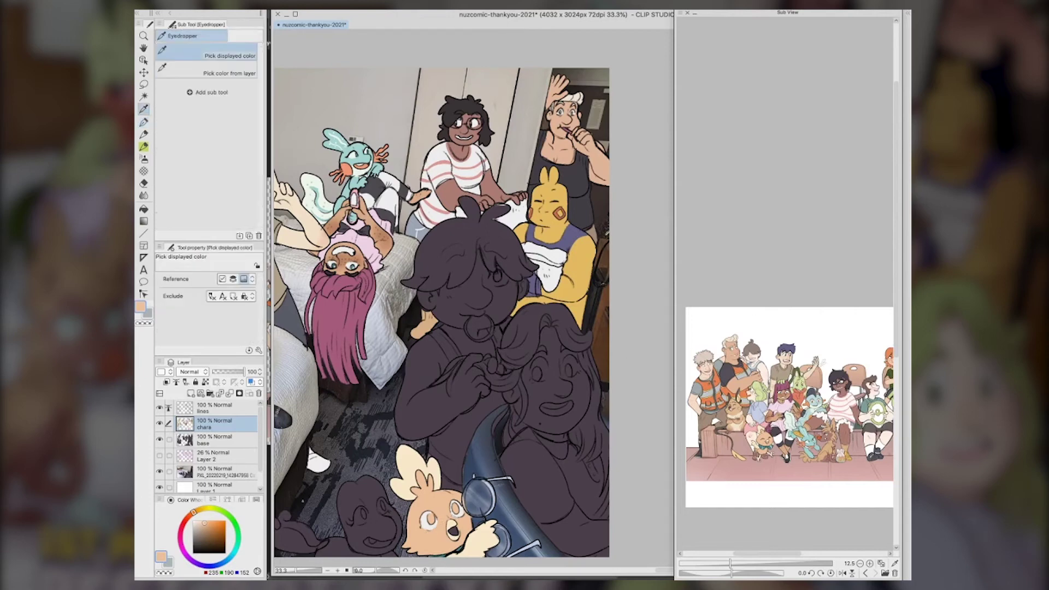
left_click(360, 165, "alt")
key("g")
left_click(453, 531)
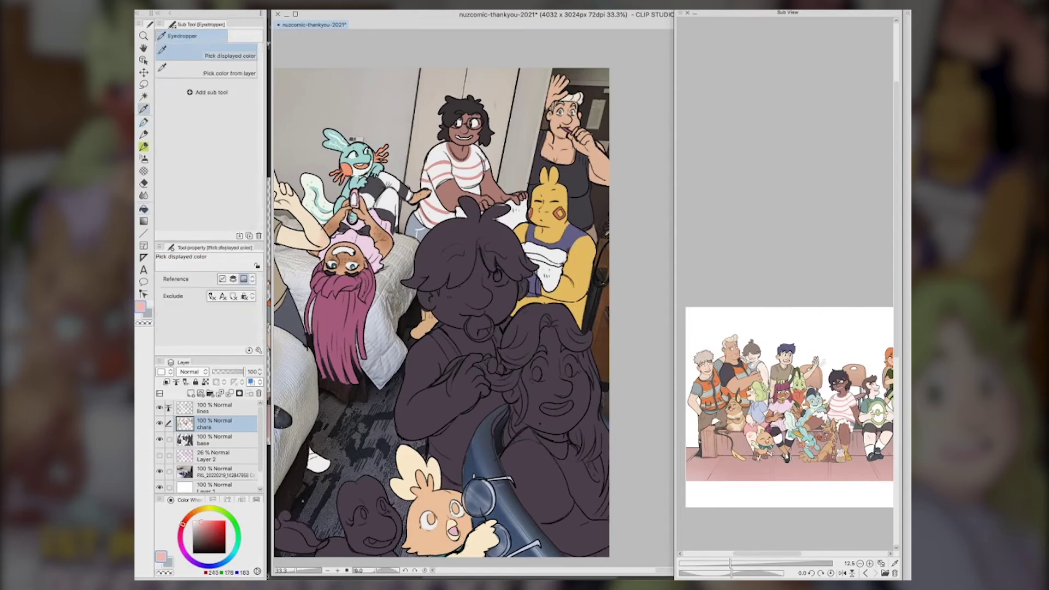
Fill the chick's irises with purple sampled from the yellow character's vest, and detail the eyes in dark plum and white with the G-pen at size 25
left_click(551, 236, "alt")
left_click(434, 518)
left_click(457, 508)
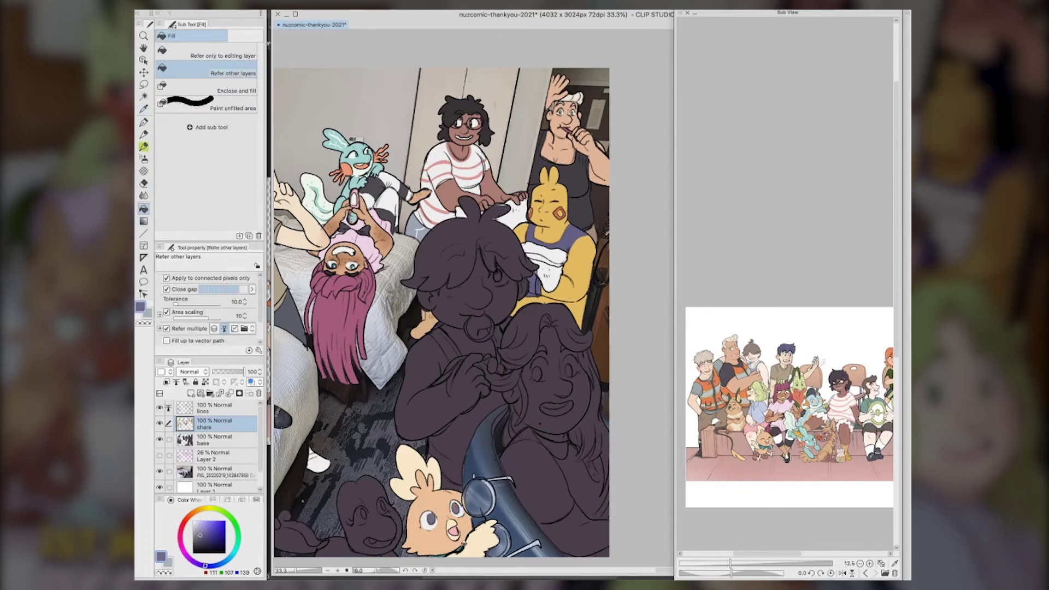
key("p")
left_click(431, 519, "alt")
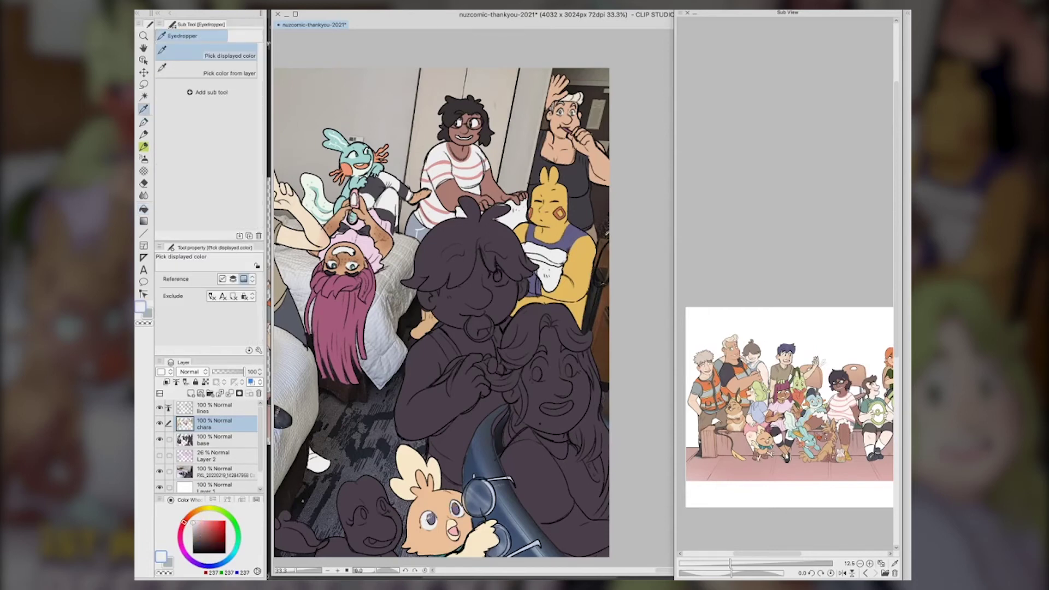
left_click(431, 519, "alt")
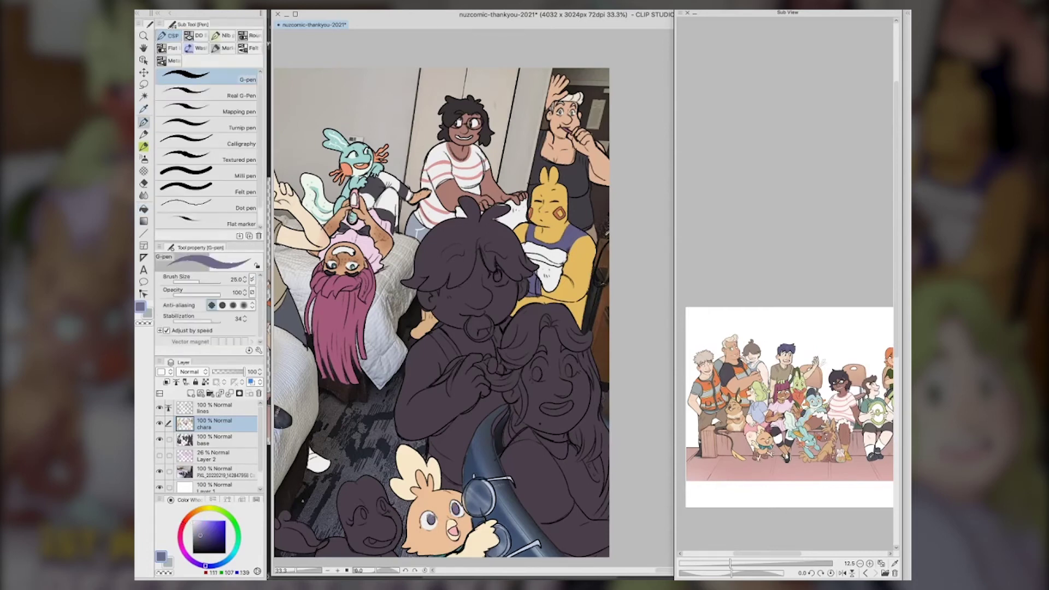
left_click(523, 375, "alt")
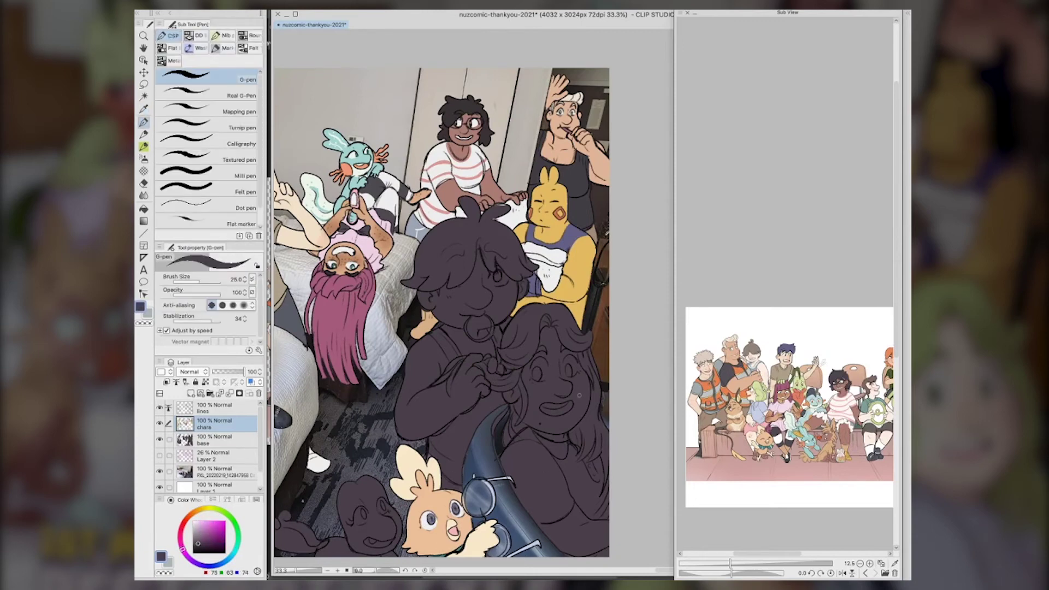
left_click(435, 516, "alt")
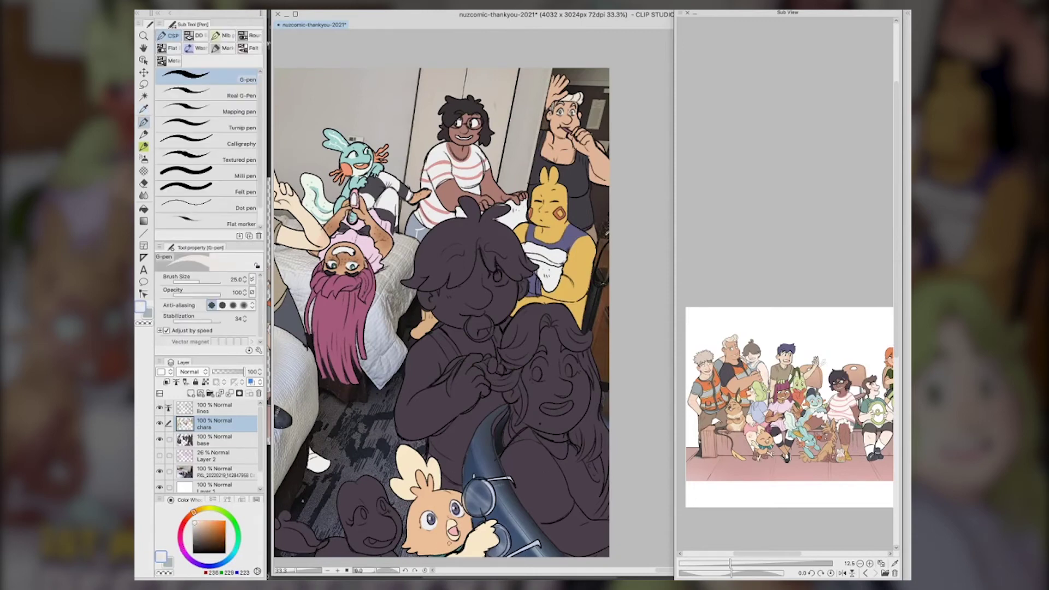
Fill the small creature beside the chick with a slightly deepened light green sampled from the reference illustration, covering its head and body
key("space")
left_click_drag(458, 565, 535, 536)
key("space")
mouse_move(823, 348)
left_mouse_down()
mouse_move(754, 350)
mouse_move(818, 351)
left_mouse_up()
left_click(794, 386, "alt")
key("g")
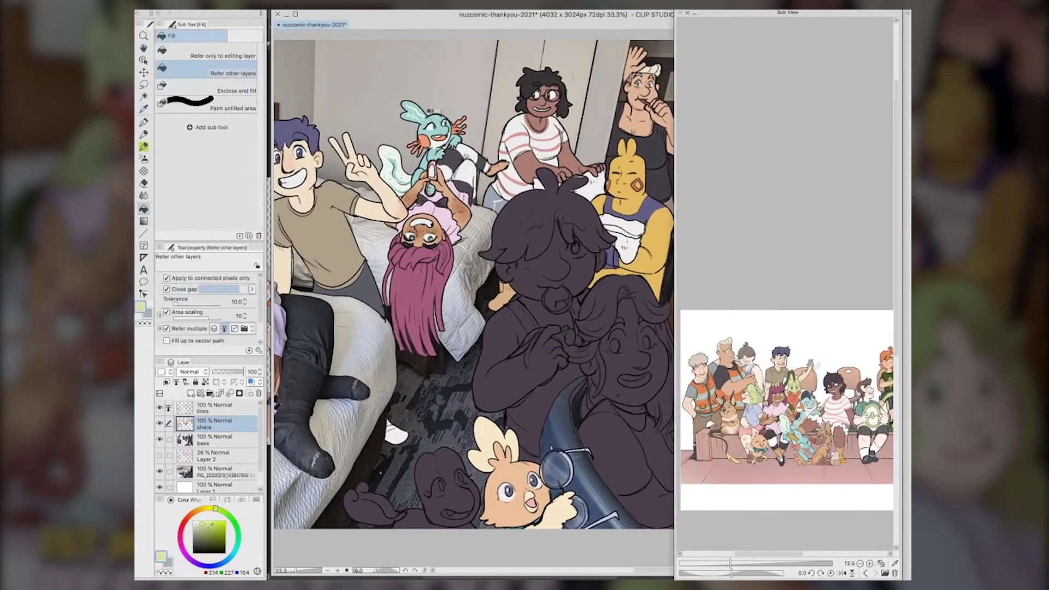
left_click(204, 525)
left_click(452, 455)
left_click(461, 477)
left_click(469, 523)
left_click(408, 518)
Fill the green creature's curled leaf with darker green sampled from the reference illustration
key("space")
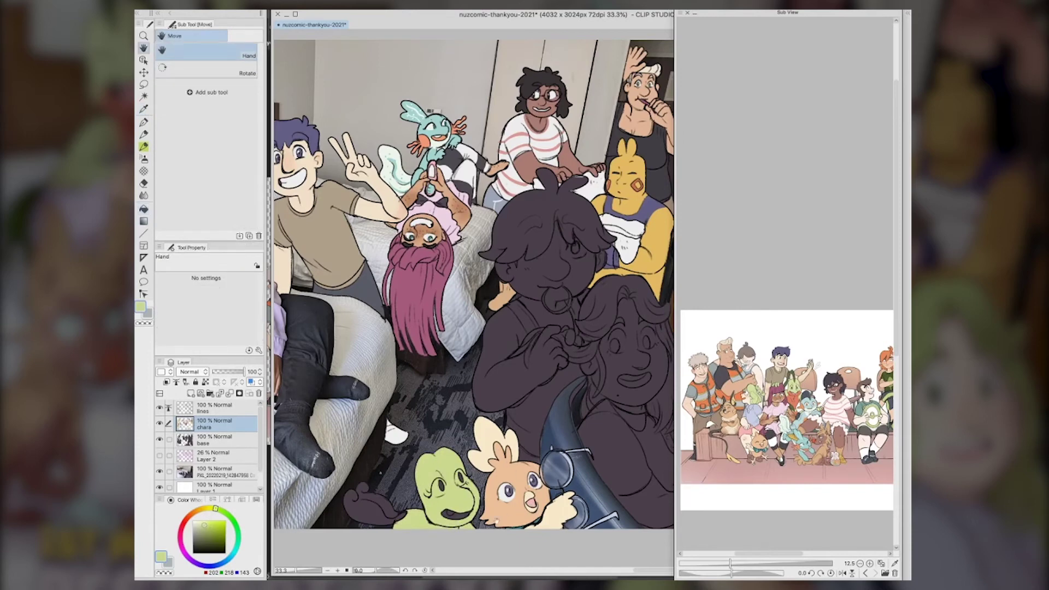
left_click_drag(536, 482, 546, 492)
left_click(792, 378, "alt")
left_click(790, 379, "alt")
left_click(381, 518)
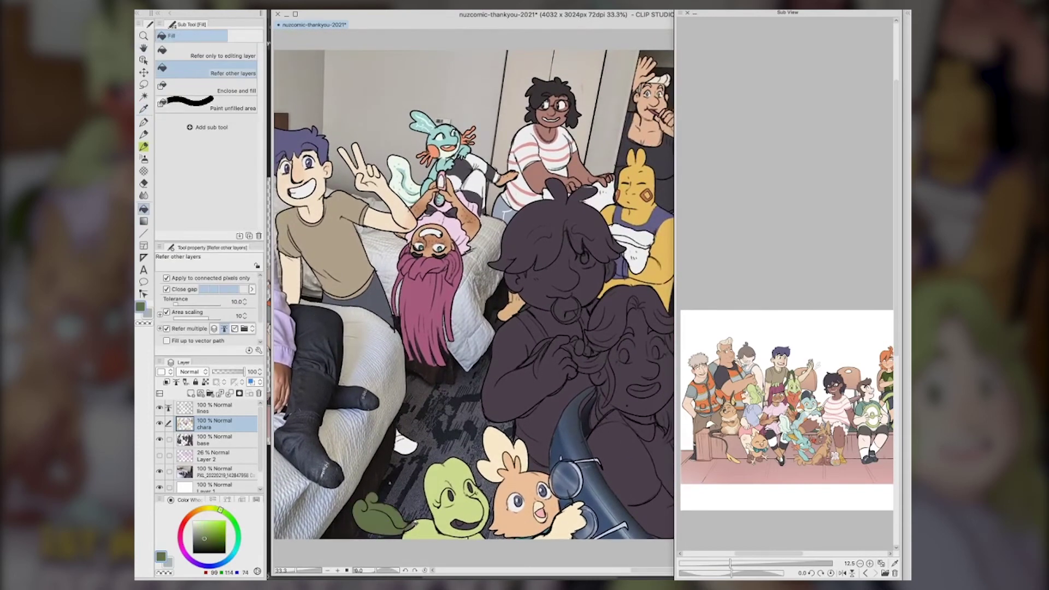
left_click(413, 524)
Fill the inside of the green creature's open mouth with sampled pink
left_click(794, 390, "alt")
left_click(465, 527)
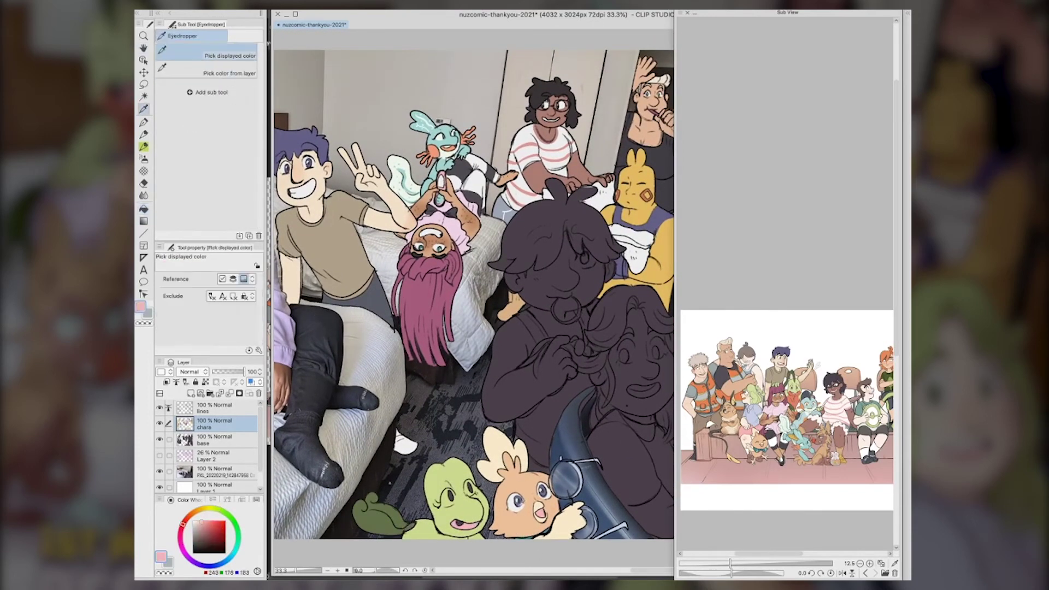
left_click(793, 385, "alt")
left_click(461, 520)
key("space")
left_click_drag(481, 492, 513, 476)
left_click(552, 377, "alt")
key("p")
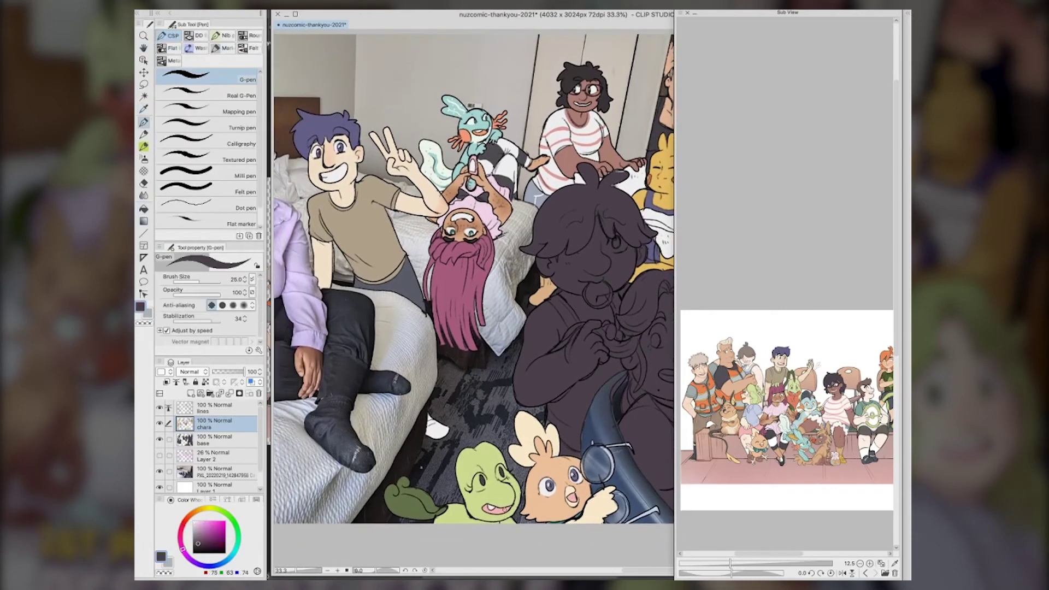
key("g")
Recolour the green creature's mouth with an adjusted pink of RGB 225, 164, 164, using Fill and the G-pen at size 25
key("space")
mouse_move(393, 328)
left_mouse_down()
mouse_move(527, 304)
mouse_move(520, 349)
mouse_move(564, 372)
mouse_move(508, 389)
mouse_move(399, 340)
left_mouse_up()
left_click(334, 211, "alt")
left_click(206, 525)
key("space")
key("p")
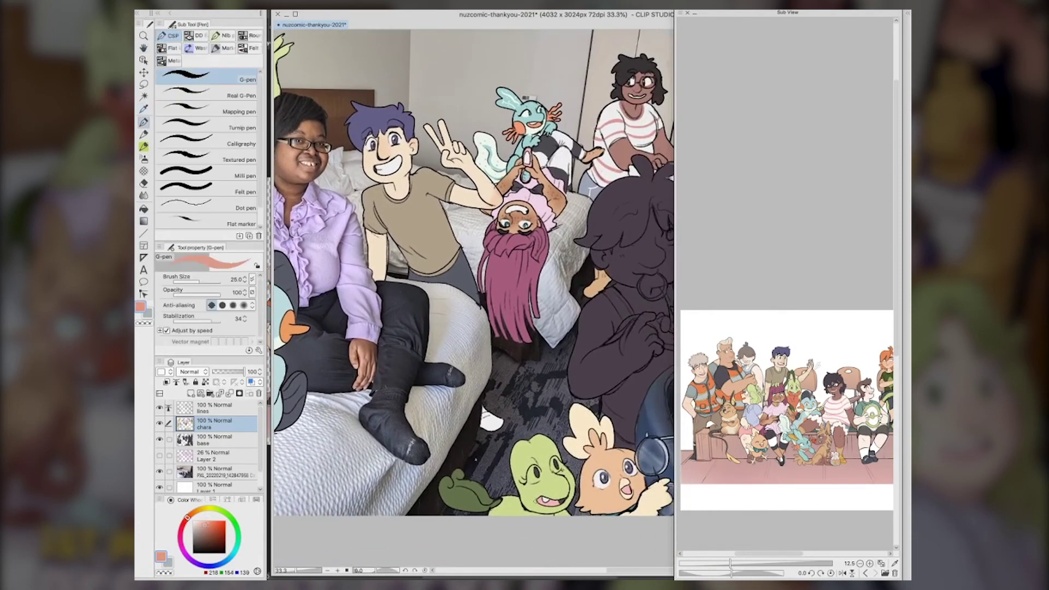
key("g")
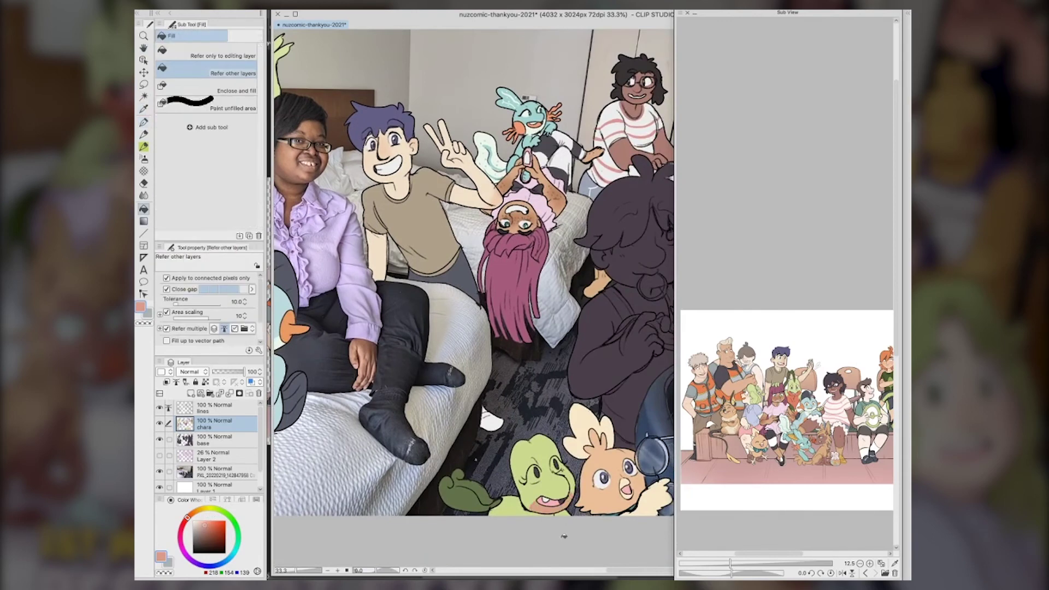
left_click(184, 523)
left_click(203, 525)
key("p")
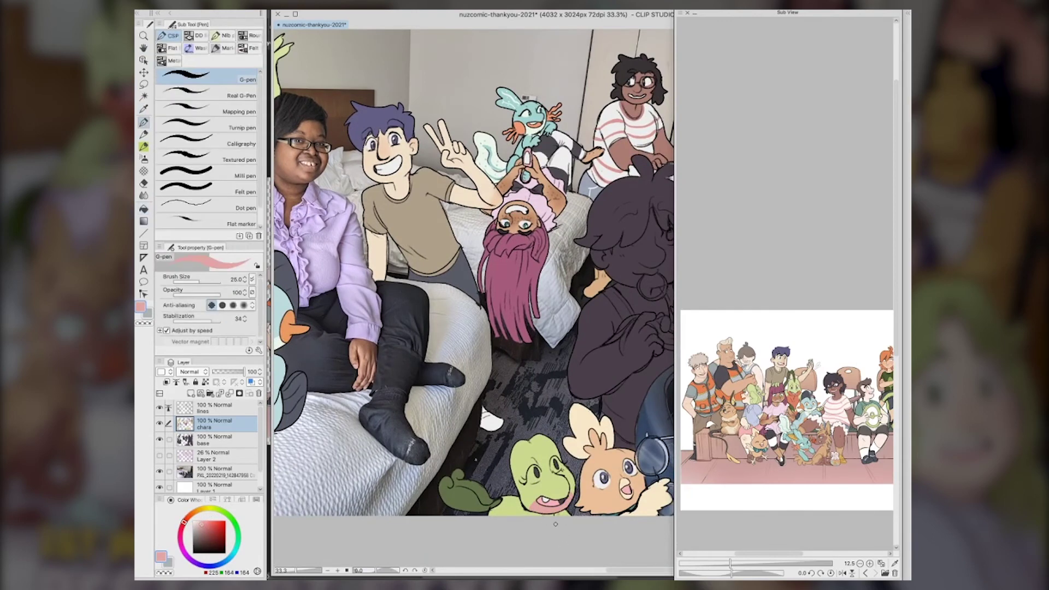
key("g")
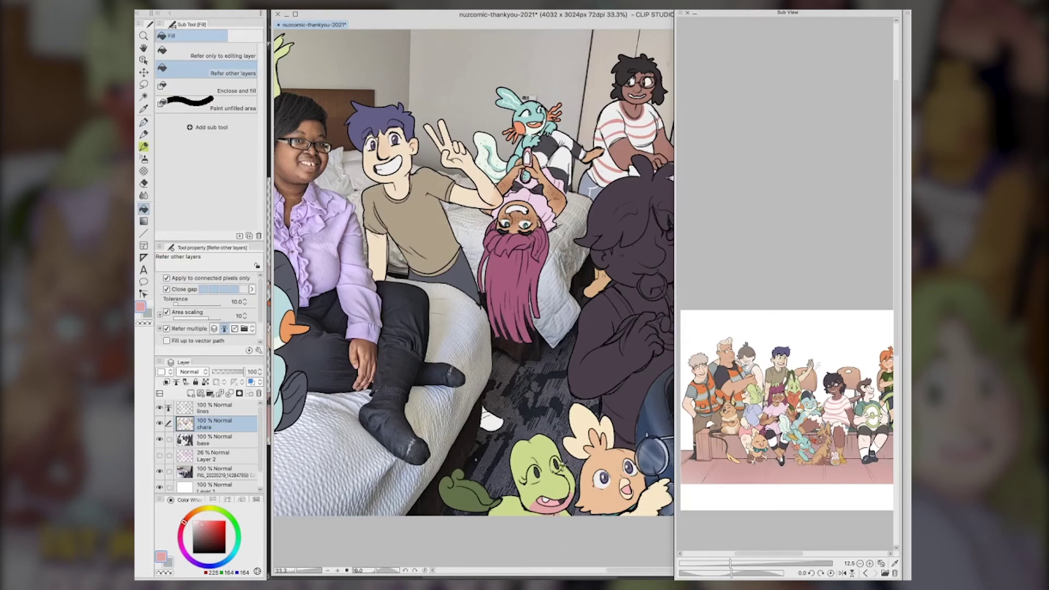
Colour the green creature's eyes with sampled cream, purple, dark plum and white, using Fill and the G-pen at size 12
left_click_drag(426, 273, 460, 289)
key("p")
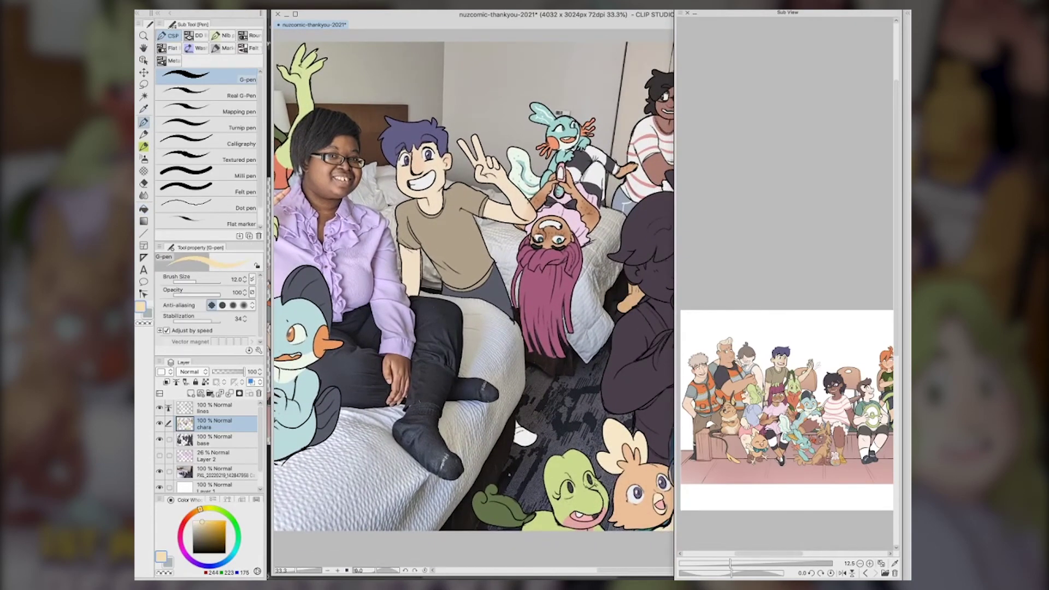
key("g")
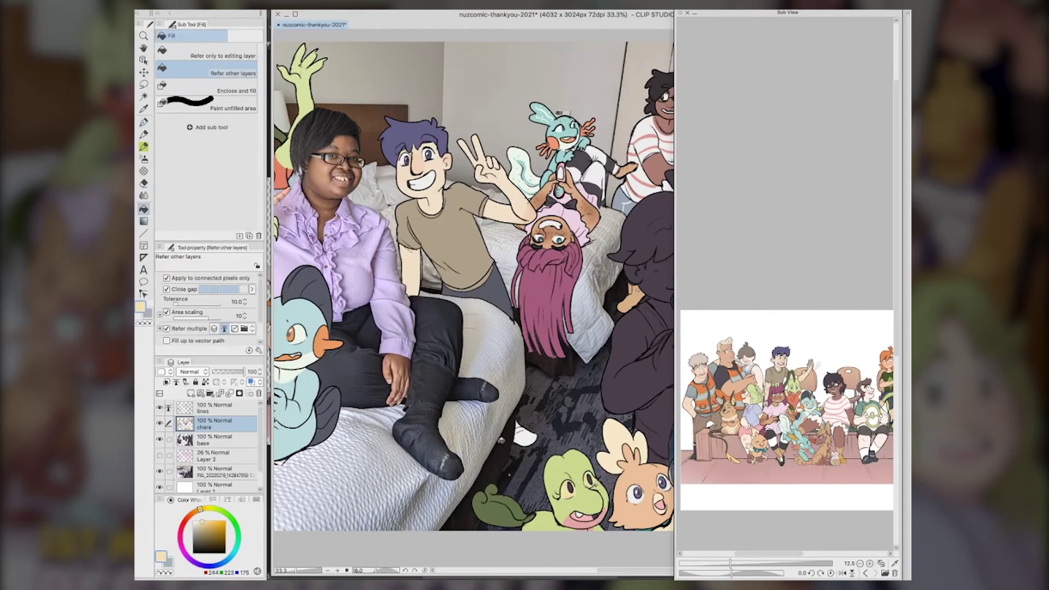
left_click_drag(502, 439, 583, 502)
left_click(653, 549, "alt")
left_click_drag(654, 550, 553, 425)
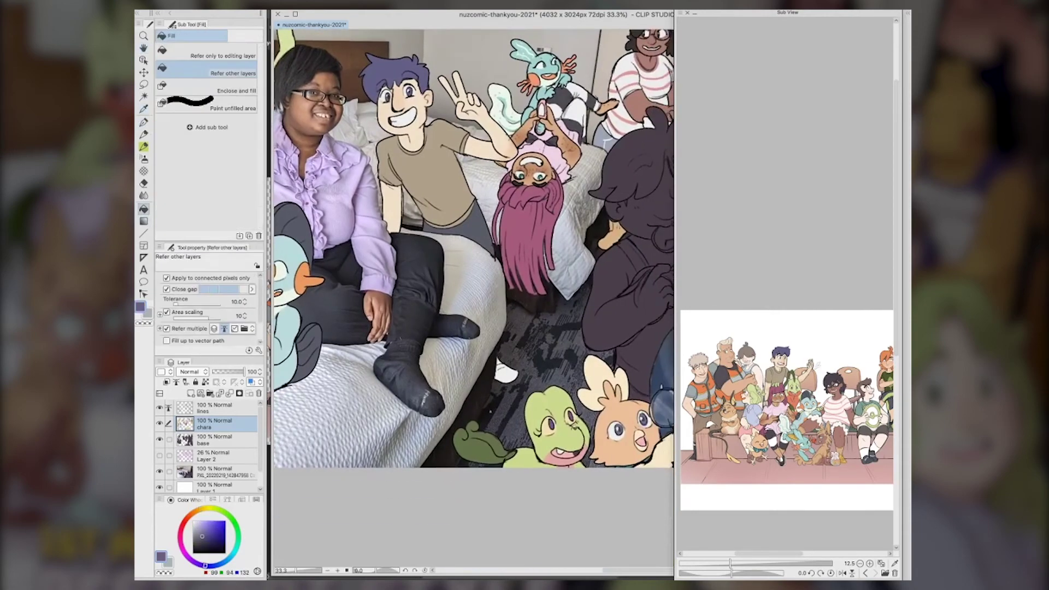
key("p")
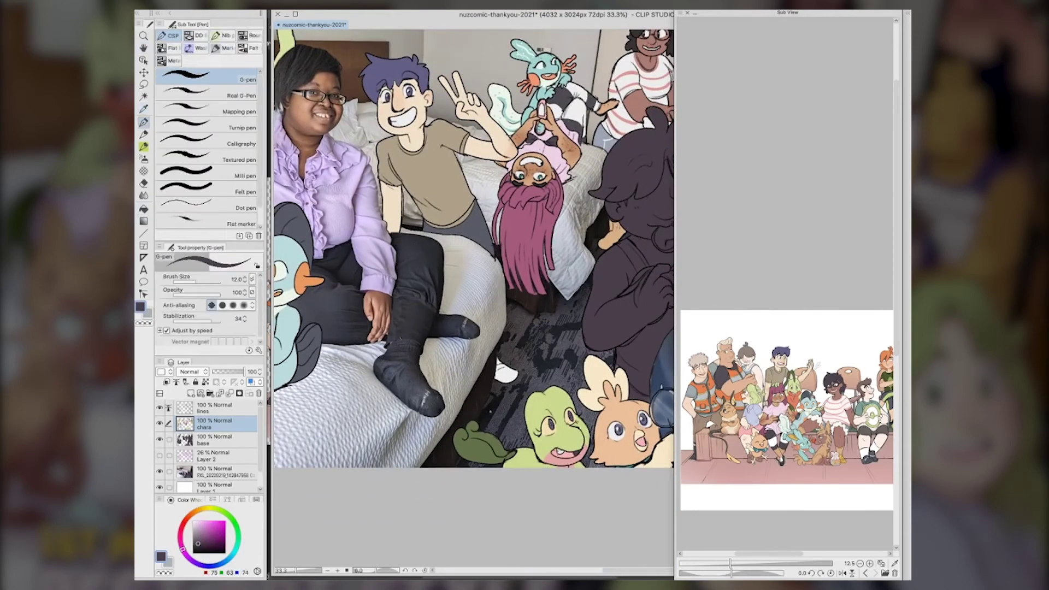
key("x")
left_click_drag(599, 496, 593, 494)
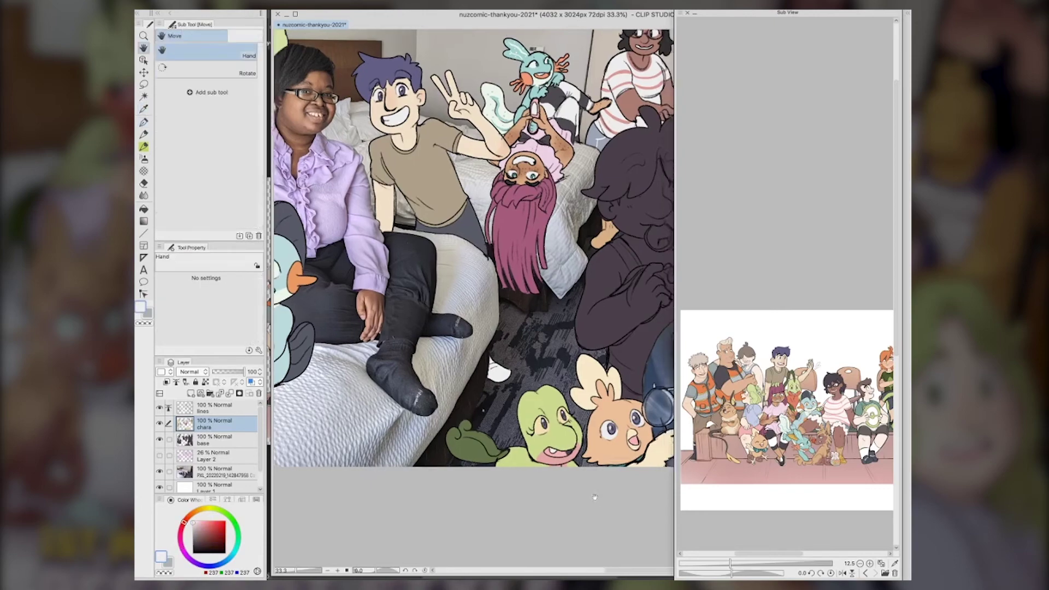
Fill the dark-haired character's face and ear with pale skin colour sampled from the reference illustration
left_click_drag(446, 491, 469, 520)
left_click_drag(524, 470, 392, 576)
left_click(748, 358)
key("g")
left_click(528, 333)
left_click(553, 319)
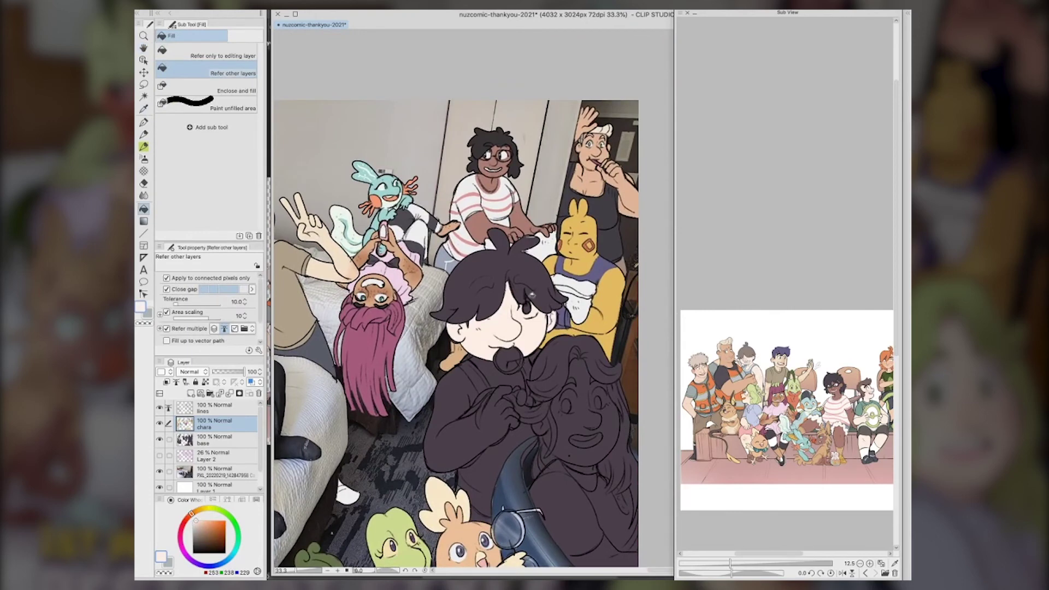
Fill the dark-haired character's chin, neck, fingers and arm with the same pale skin colour
left_click(508, 360)
left_click(492, 377)
left_click(524, 396)
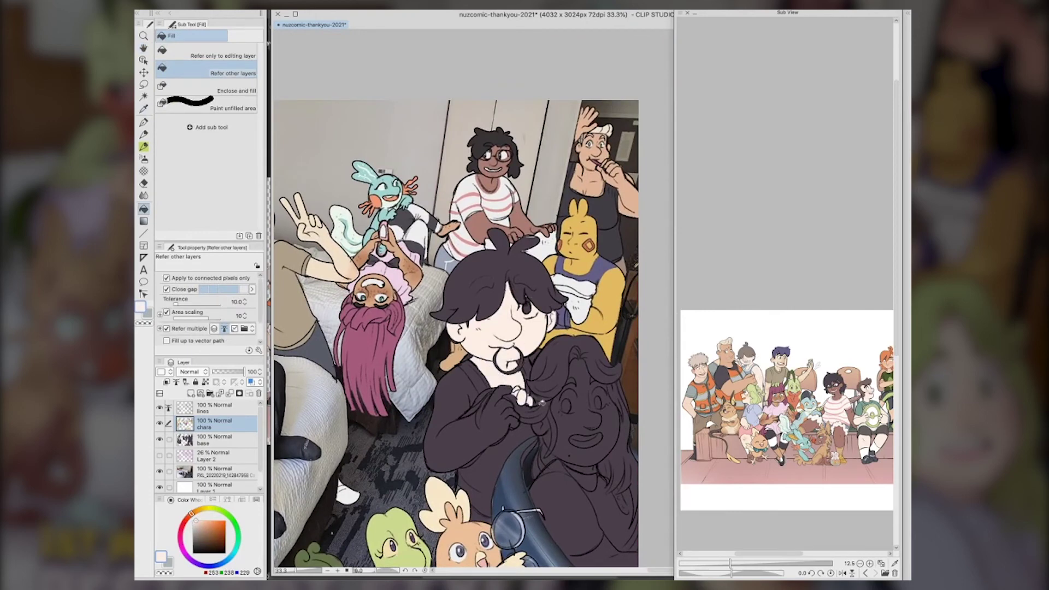
left_click(508, 417)
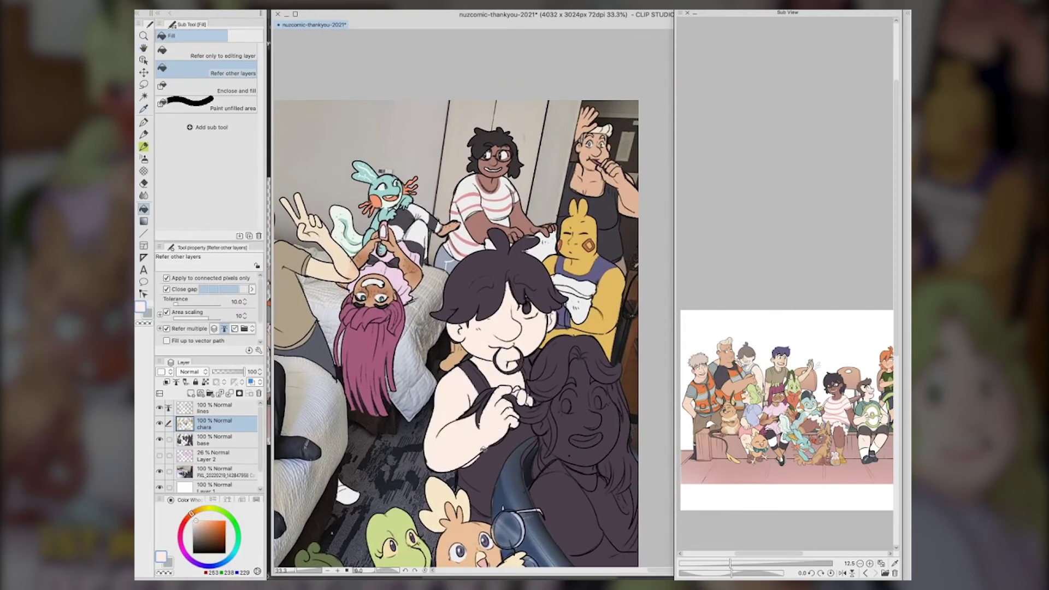
key("p")
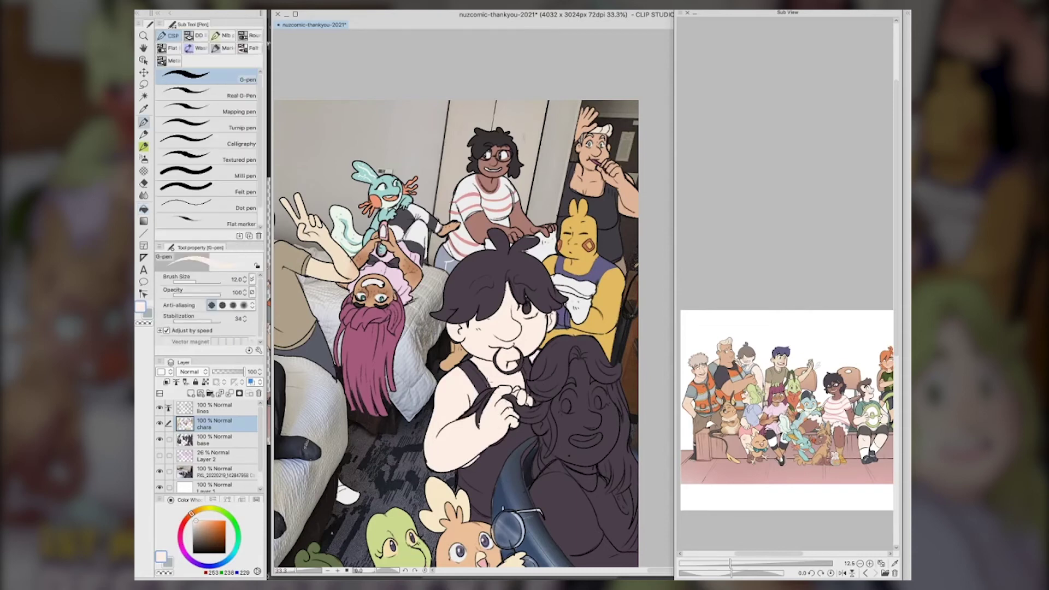
Lock the chara layer's transparent pixels and airbrush a sampled peach blush onto the character's nose, cheeks and elbow with Soft at size 70
left_click(206, 382)
key("i")
left_click(748, 360)
key("b")
mouse_move(505, 333)
left_mouse_down()
mouse_move(515, 330)
mouse_move(450, 332)
left_mouse_up()
left_click_drag(551, 315, 552, 318)
left_click_drag(437, 464, 448, 460)
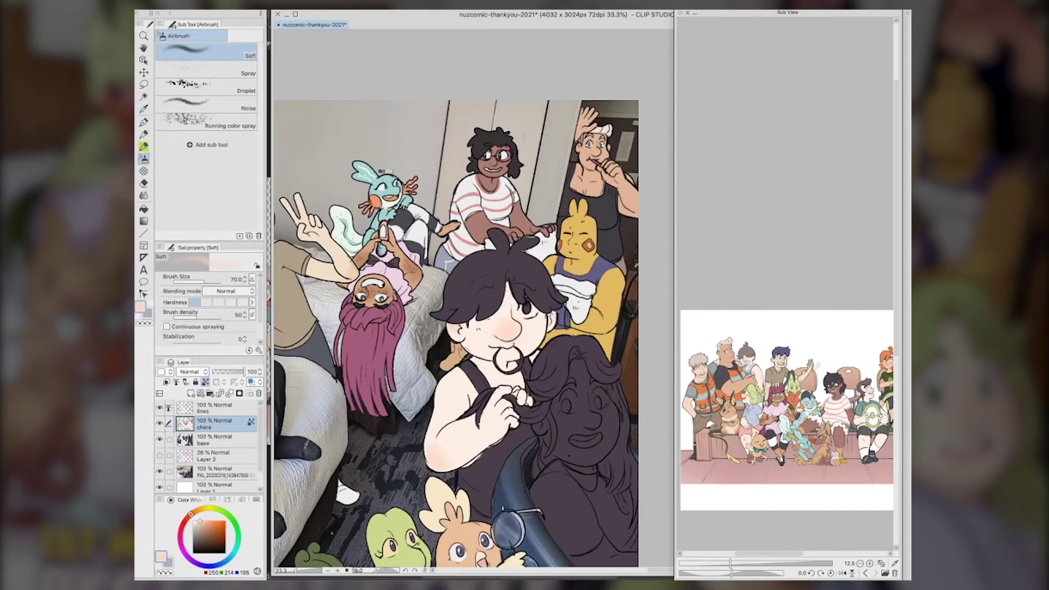
key("i")
left_click(565, 318)
key("g")
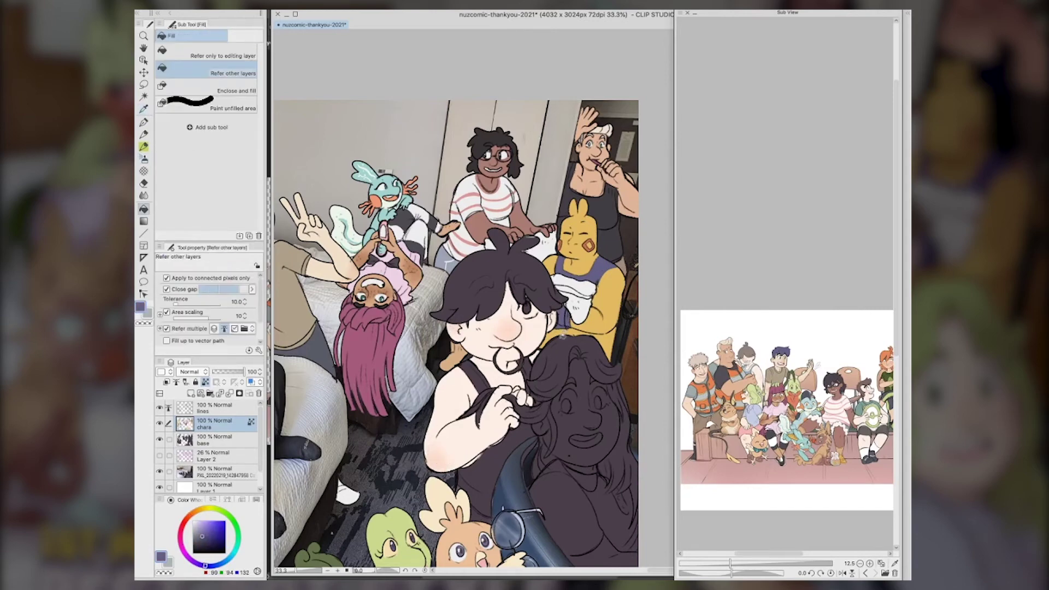
key("i")
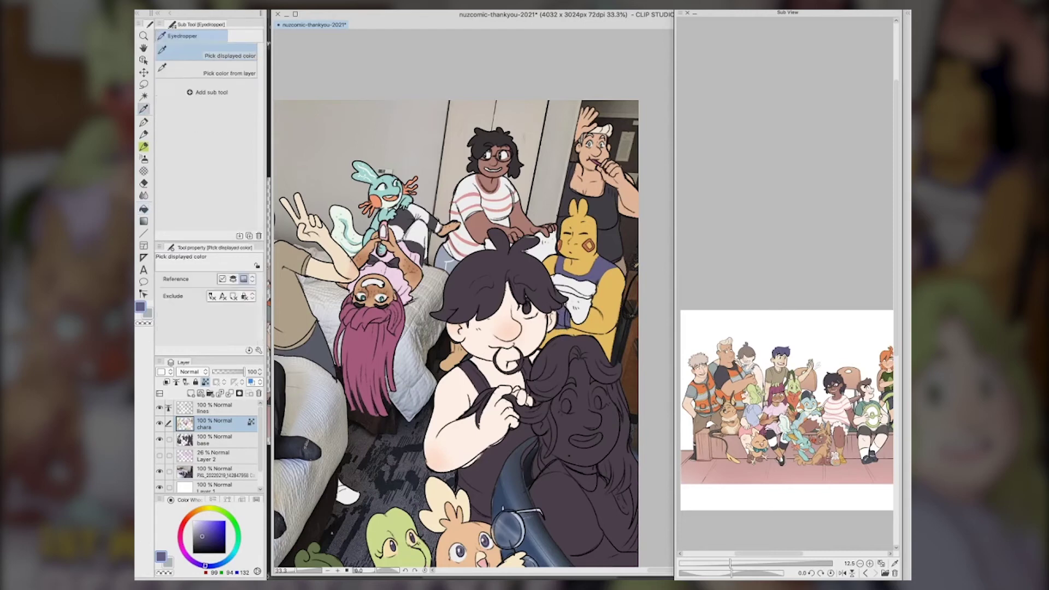
left_click(529, 428)
Unlock the layer's transparent pixels and fill the dark-haired character's tank top with blue-grey sampled from the seated character's jeans
left_click(445, 264)
left_click(206, 382)
key("g")
left_click(482, 378)
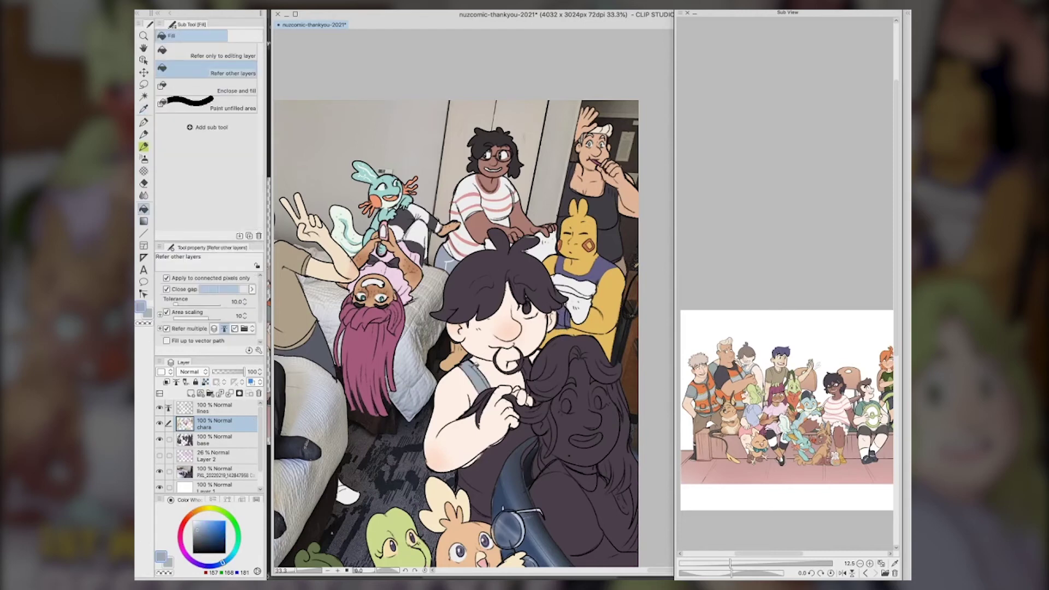
left_click(530, 387)
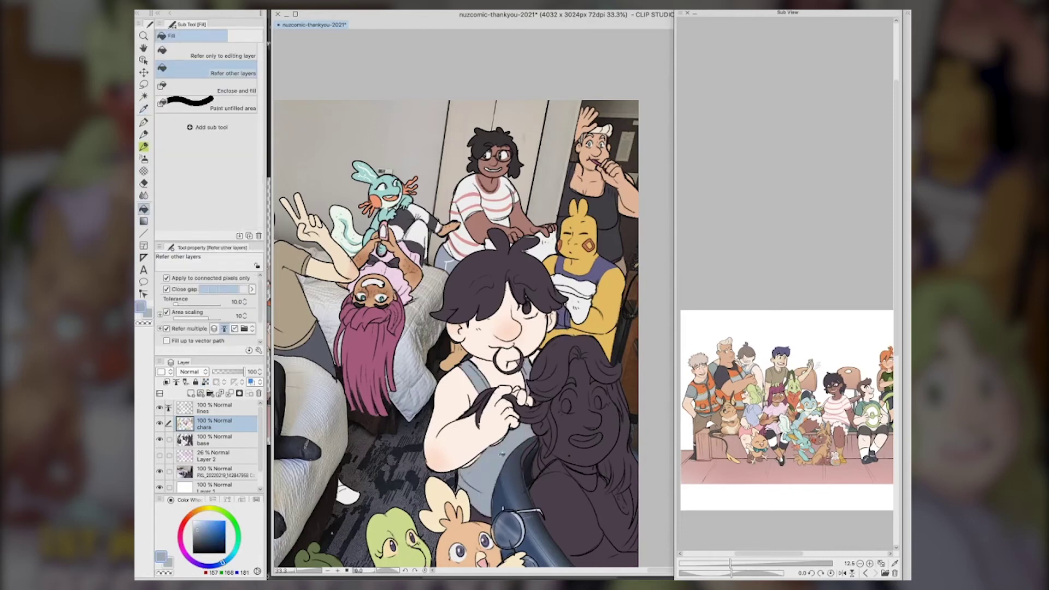
Retouch the skin with the G-pen at size 25, and fill the ring at the character's mouth with pink sampled from the chick's beak
key("p")
left_click(496, 429, "alt")
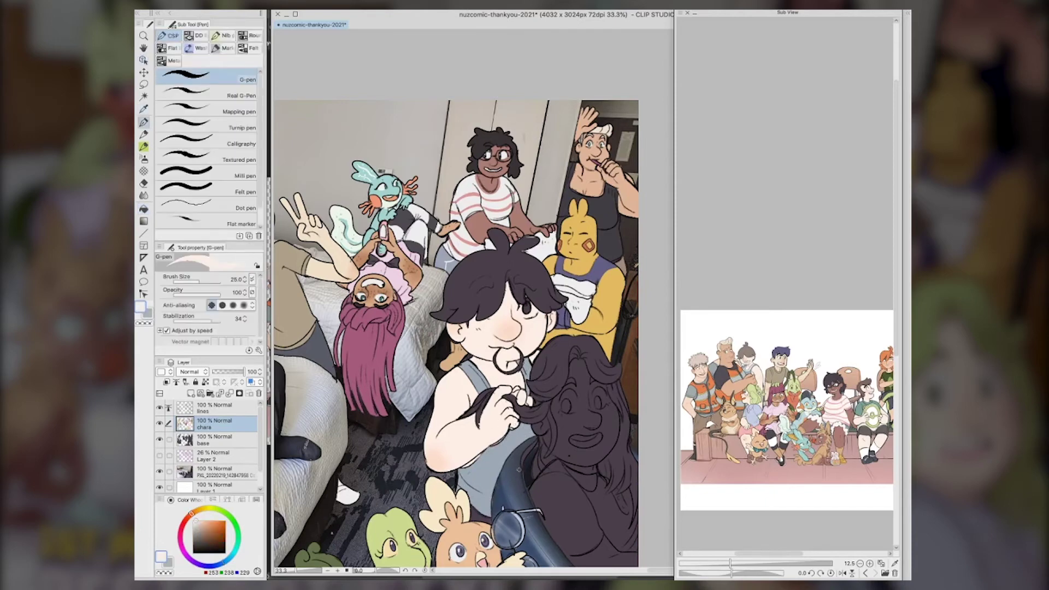
left_click(482, 562, "alt")
key("g")
left_click(519, 369)
left_click(522, 353)
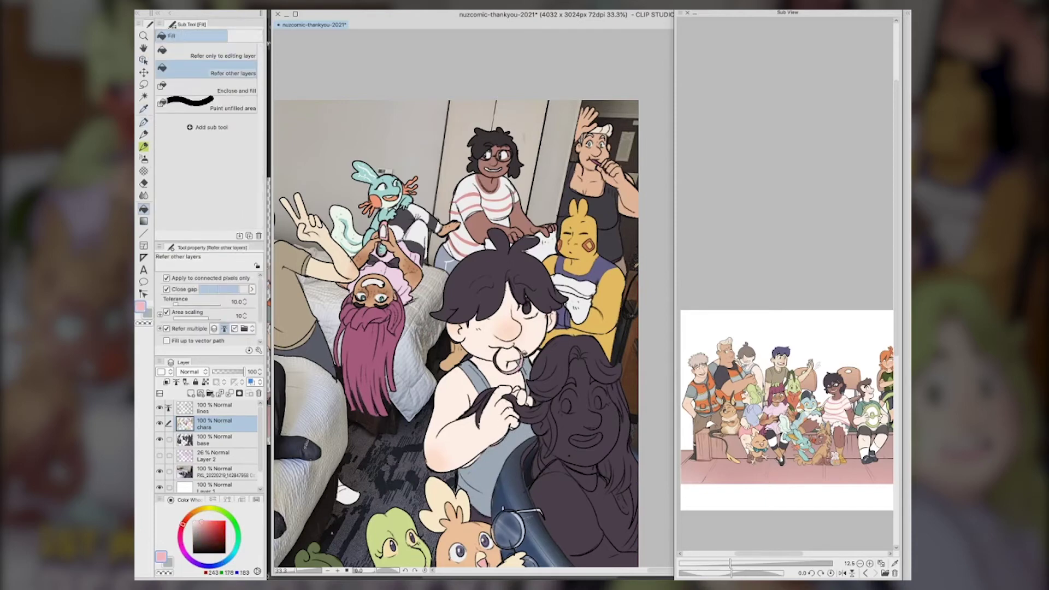
left_click(497, 357)
Fill the white of the dark-haired character's eye with sampled off-white and its iris with sampled brown
key("p")
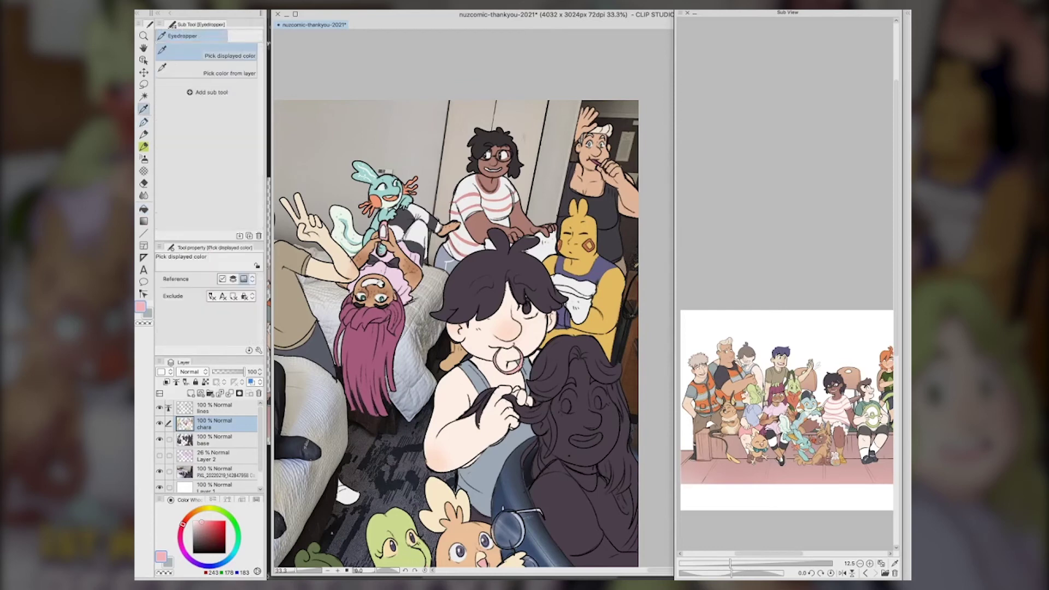
left_click(580, 298, "alt")
key("g")
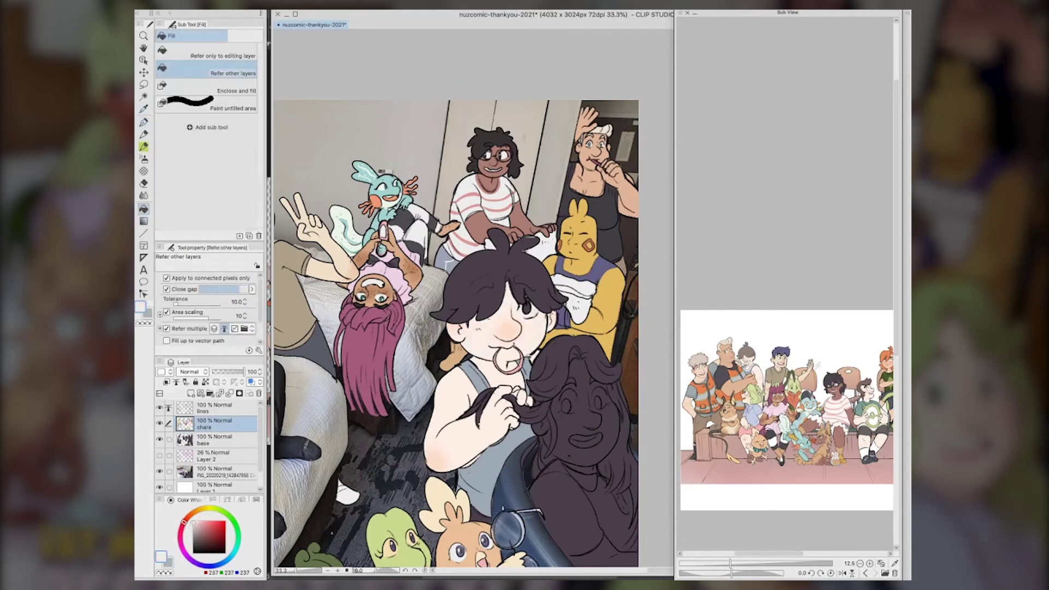
key("p")
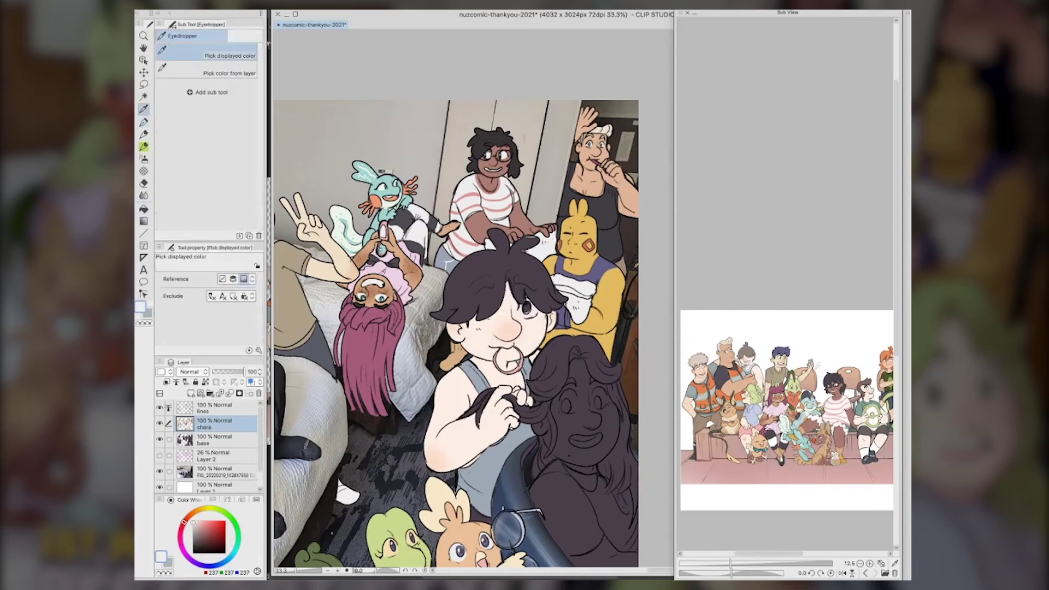
left_click(590, 185, "alt")
key("g")
left_click(527, 310)
Detail the dark-haired character's brown eye with sampled dark plum, using the G-pen and Fill
left_click(369, 313, "alt")
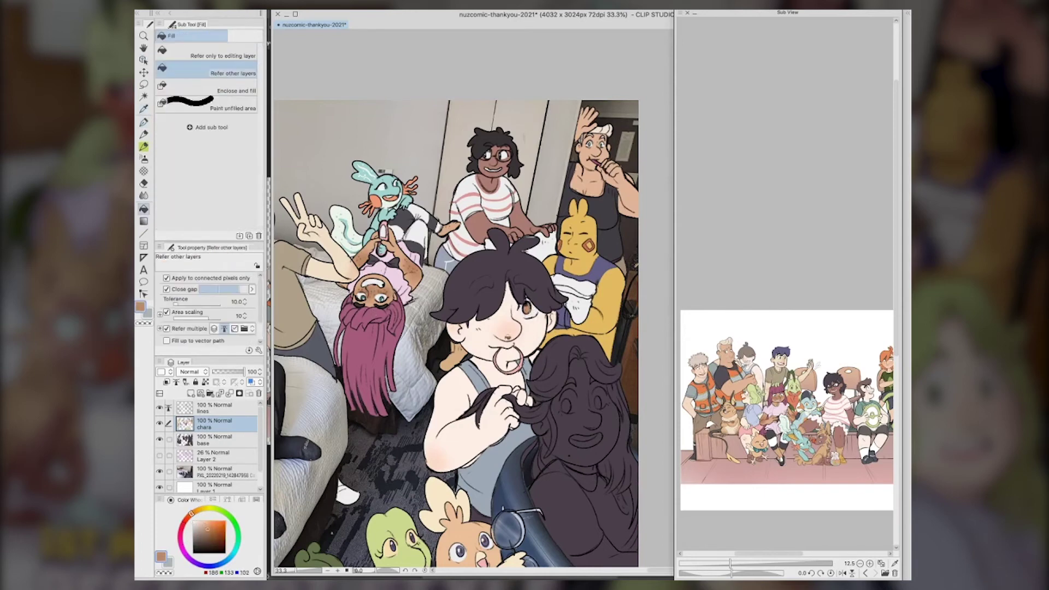
key("p")
key("g")
key("p")
key("g")
key("p")
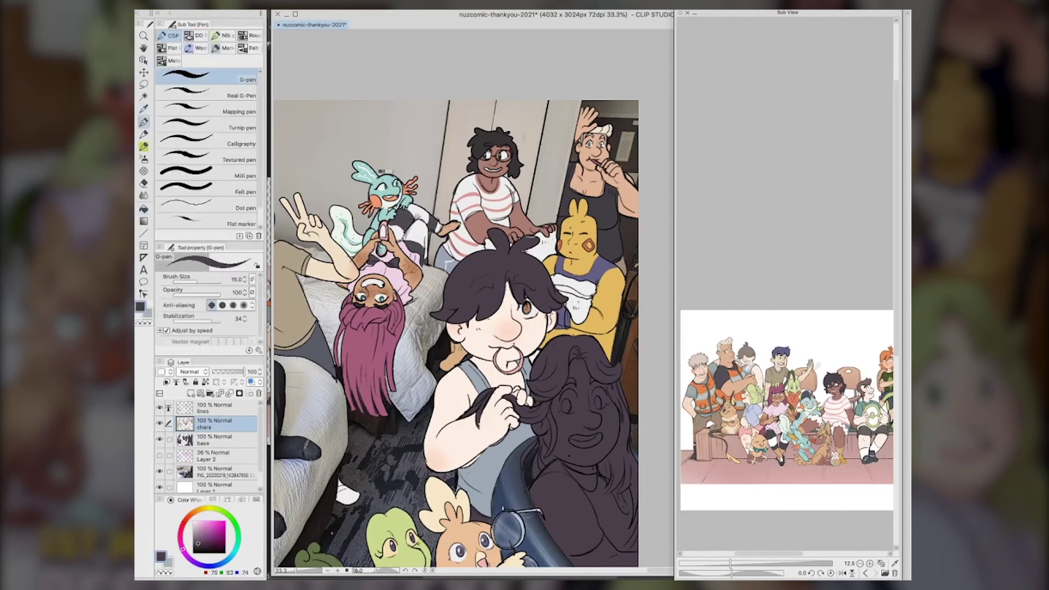
Fill the dark-haired character's hair with grey-brown sampled from the reference illustration, then darken the colour slightly and refill it
key("x")
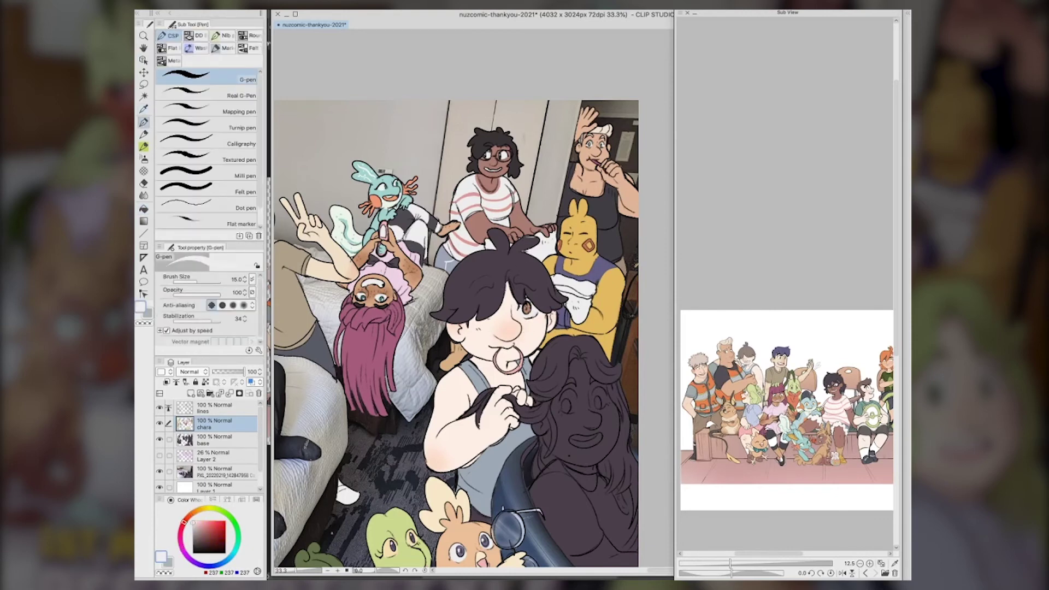
key("i")
left_click(746, 349)
key("g")
key("g")
left_click(514, 278)
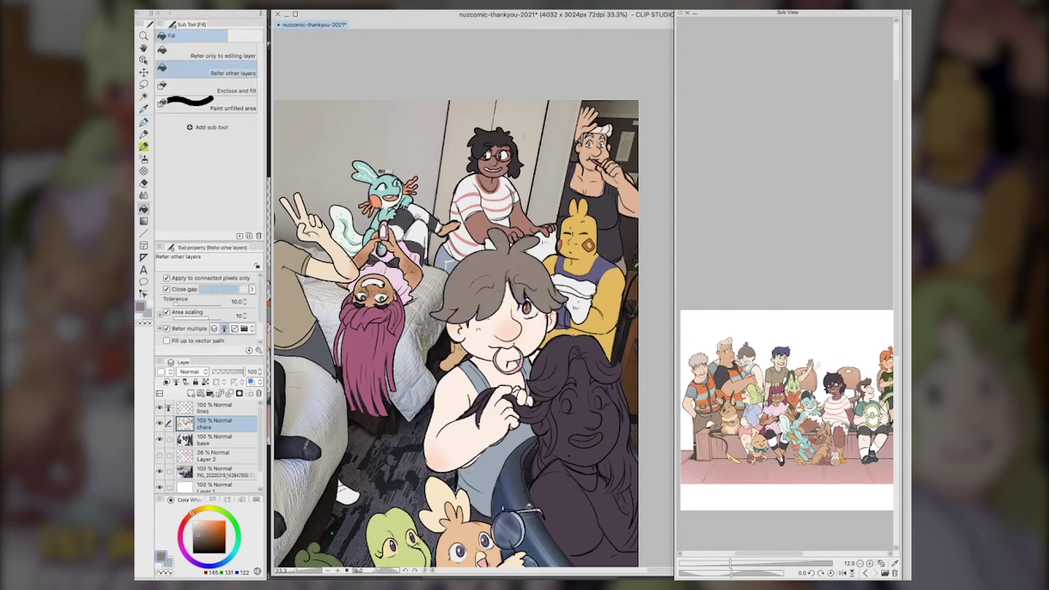
left_click(199, 537)
left_click(508, 279)
key("p")
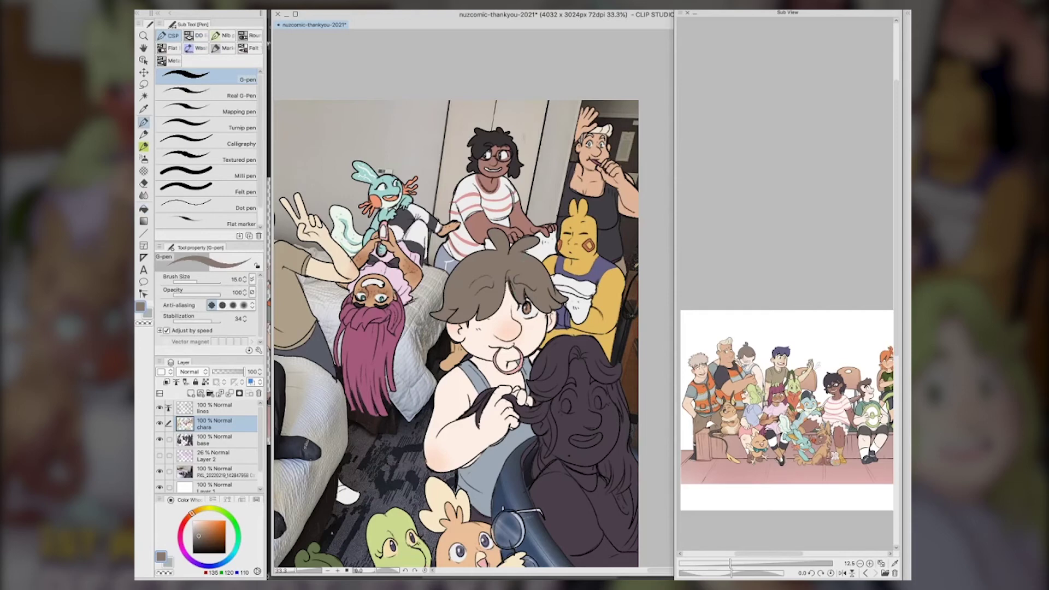
Detail the edges of the character's tank top with the G-pen, using pale blue from the reference and blue-grey sampled from the top
left_click(751, 372)
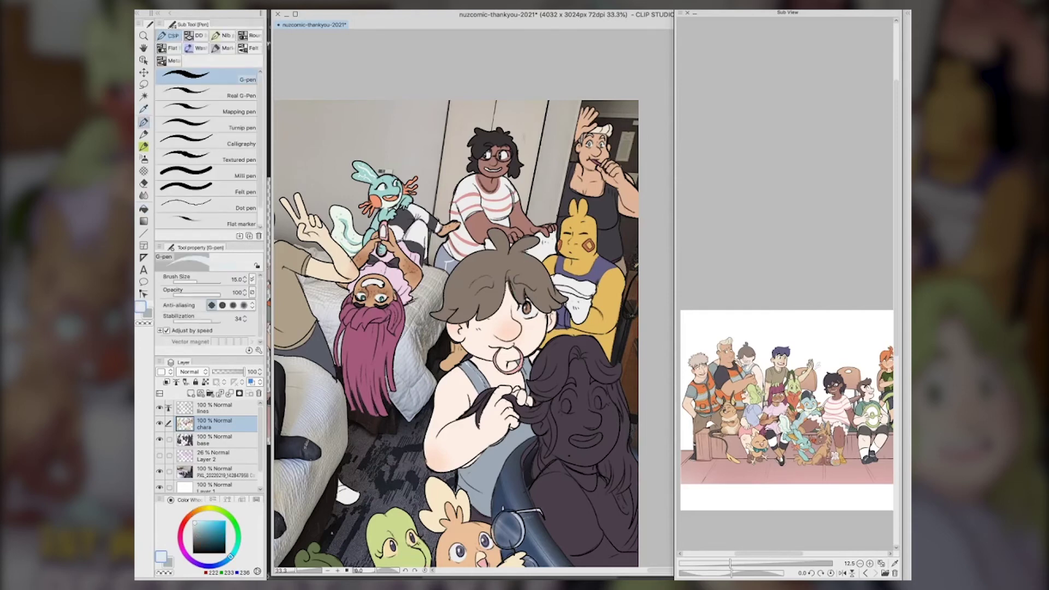
key("g")
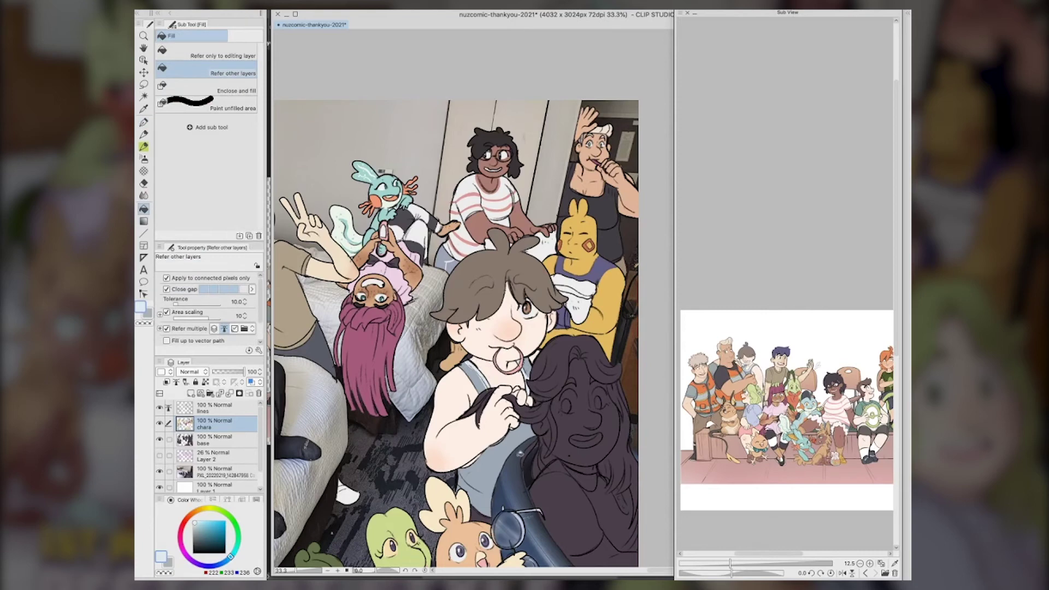
key("p")
key("g")
key("p")
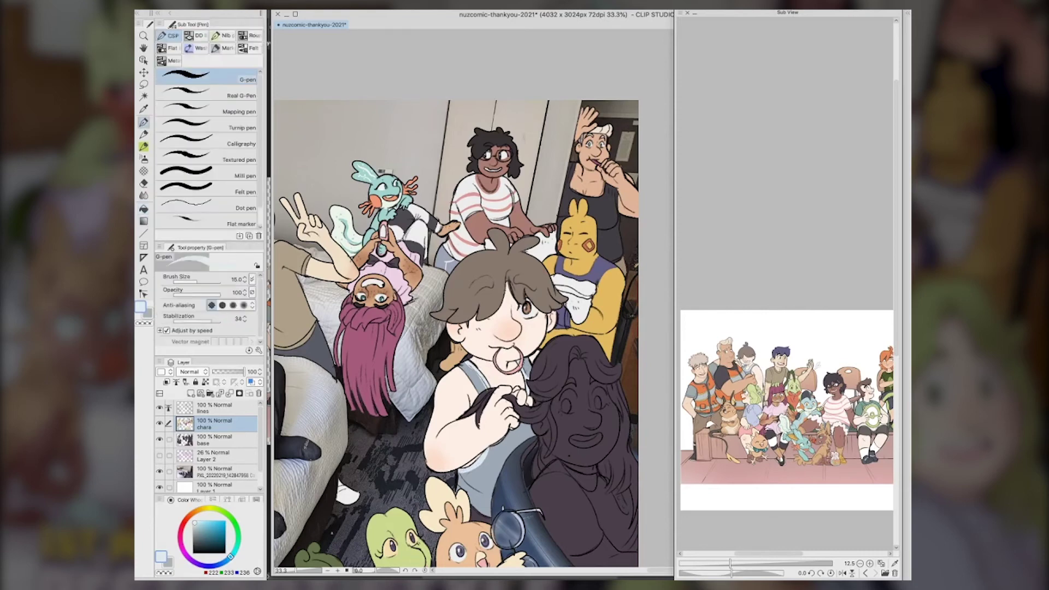
left_click(477, 377, "alt")
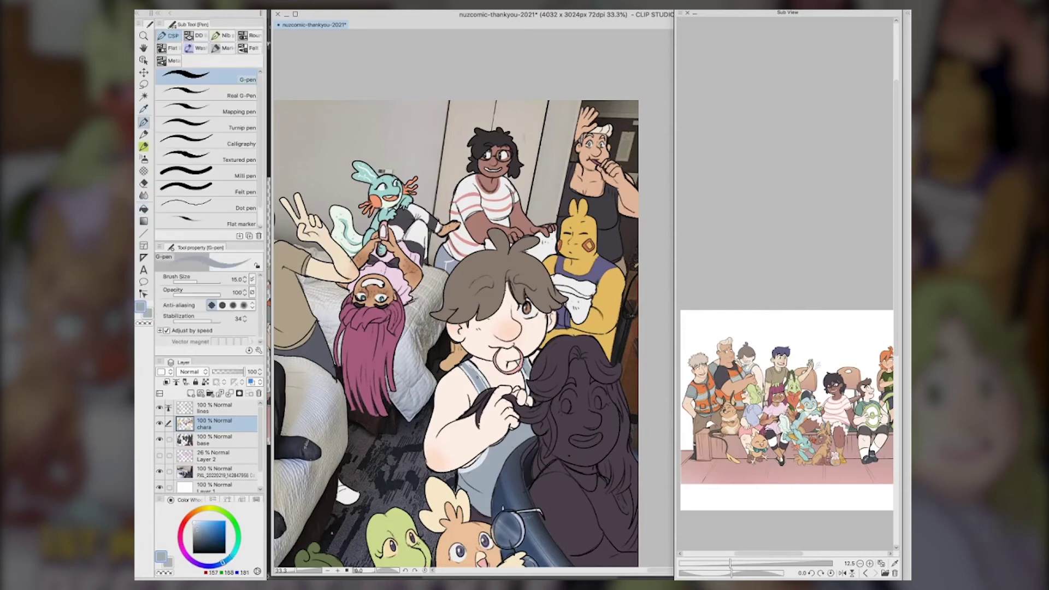
key("i")
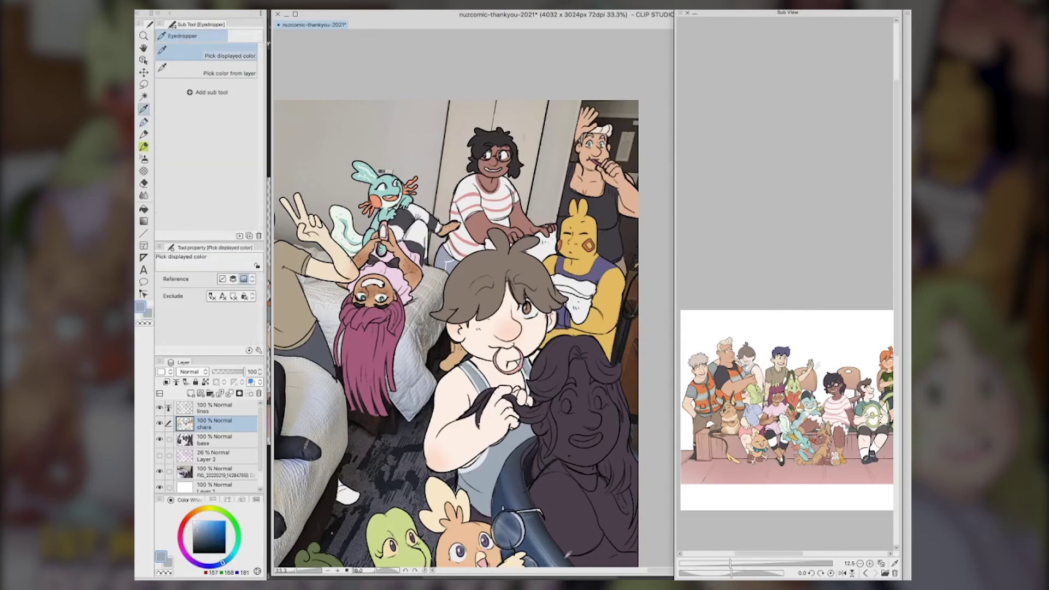
key("g")
key("p")
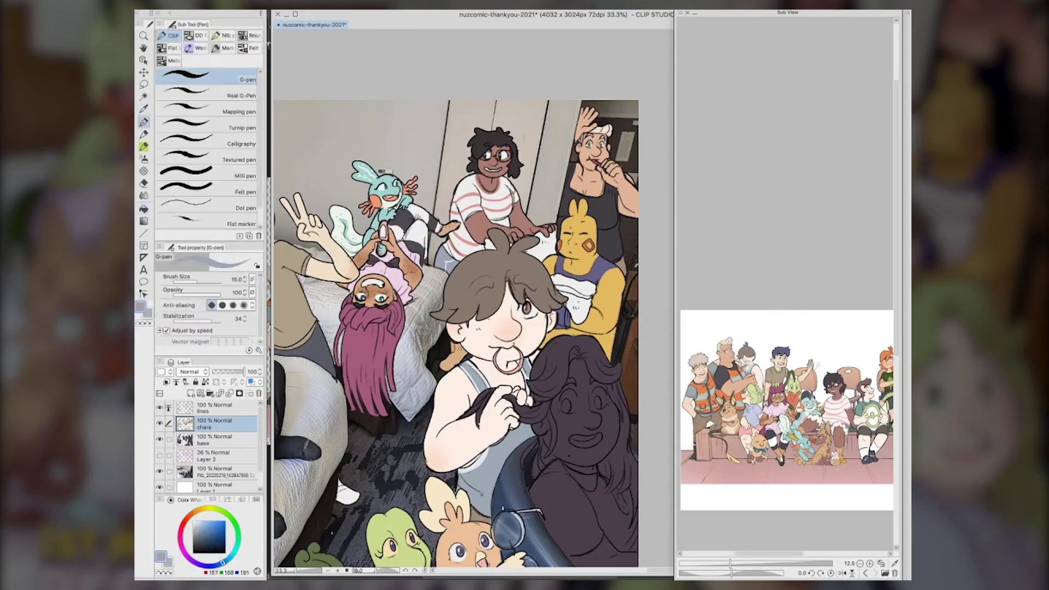
Fill the long-haired foreground character's face, ear, neck and arm with skin tone sampled from the neighbouring character's arm
key("space")
left_click_drag(564, 533, 524, 482)
key("i")
left_click(418, 356)
key("g")
left_click(538, 383)
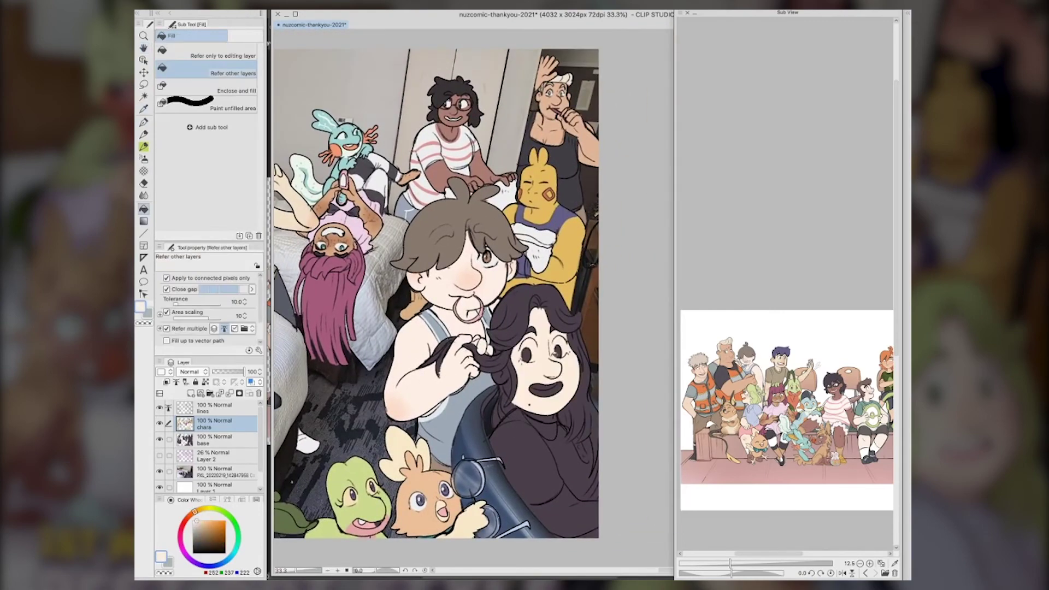
left_click(555, 353)
left_click(500, 376)
left_click(539, 418)
left_click(572, 508)
key("ctrl+z")
key("p")
key("g")
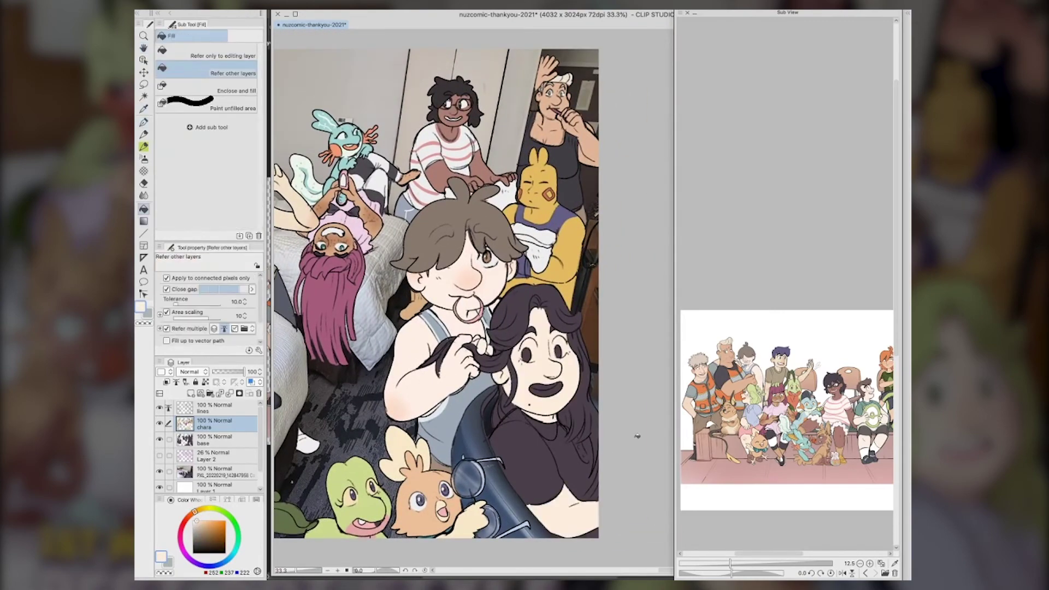
Fill the long-haired character's tongue with pink sampled from the upside-down character, and sample dark plum from the shirt for the mouth
key("i")
left_click(344, 178)
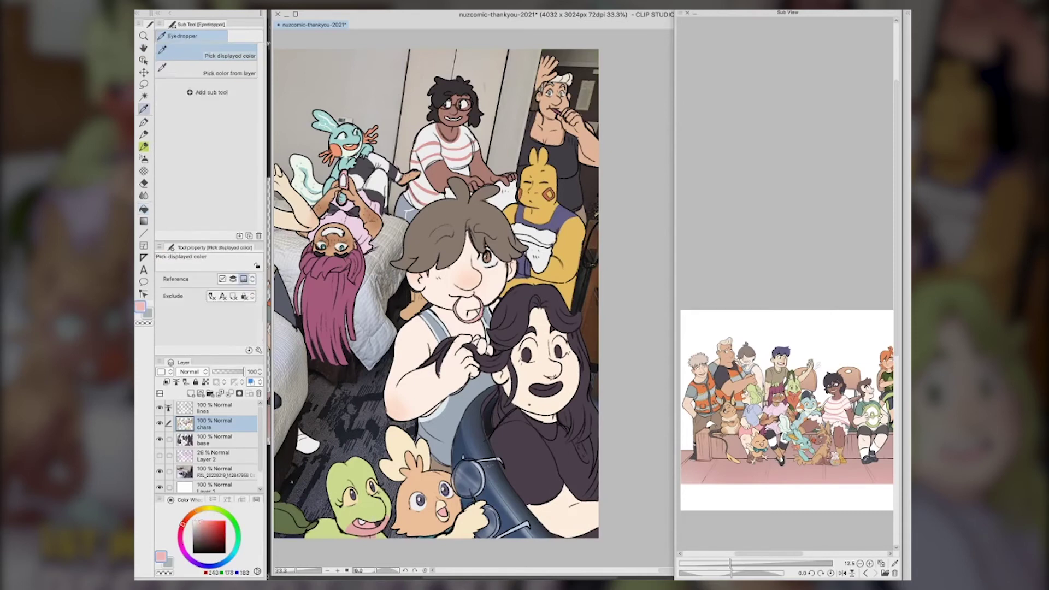
key("g")
left_click(552, 390)
key("i")
left_click(545, 444)
key("p")
key("g")
key("g")
Fill the long-haired character's teeth and the whites of the eyes with sampled off-white
key("i")
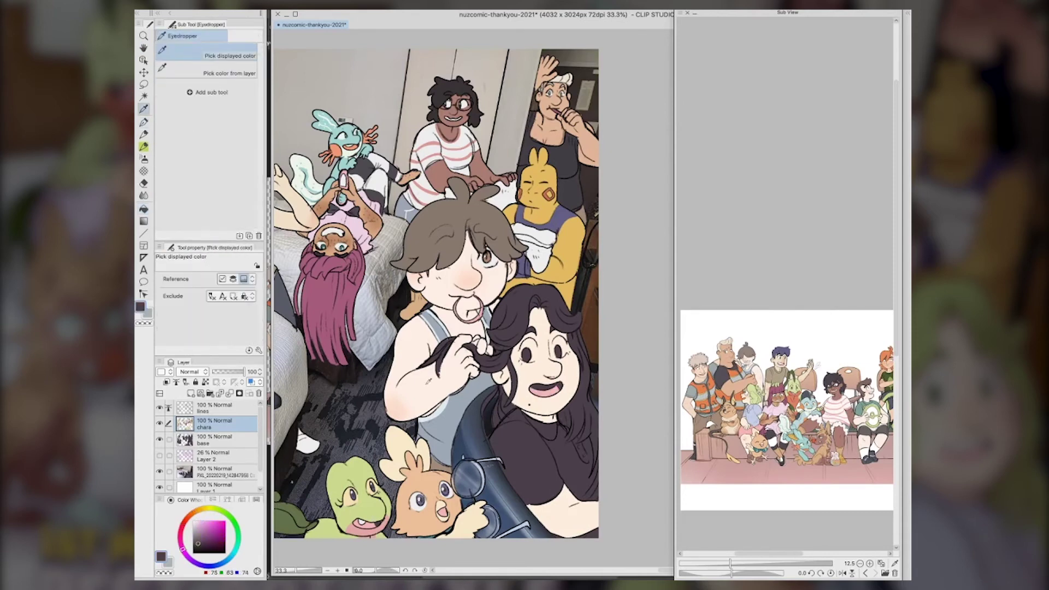
left_click(541, 259)
key("g")
left_click(545, 386)
key("p")
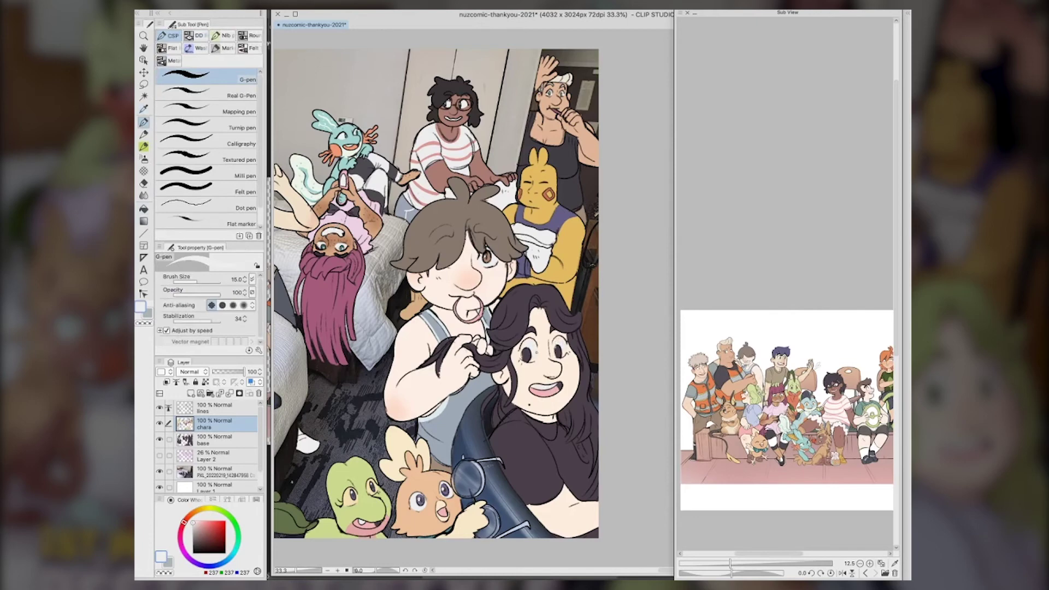
Fill the main areas of the long-haired character's hair with light green sampled from the reference illustration
key("i")
left_click(754, 391)
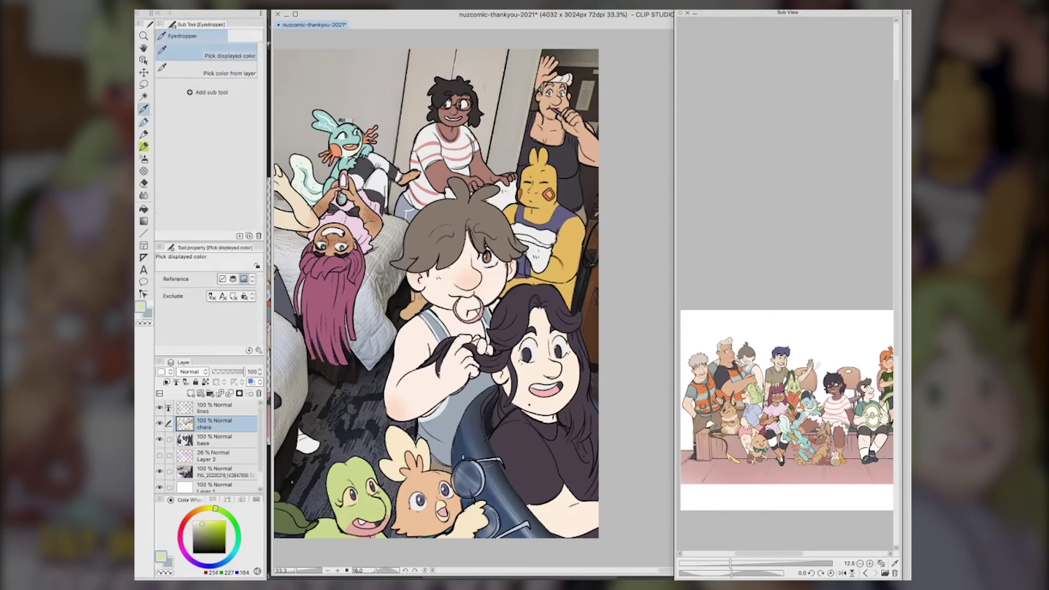
key("g")
left_click(558, 317)
key("ctrl+z")
key("p")
key("g")
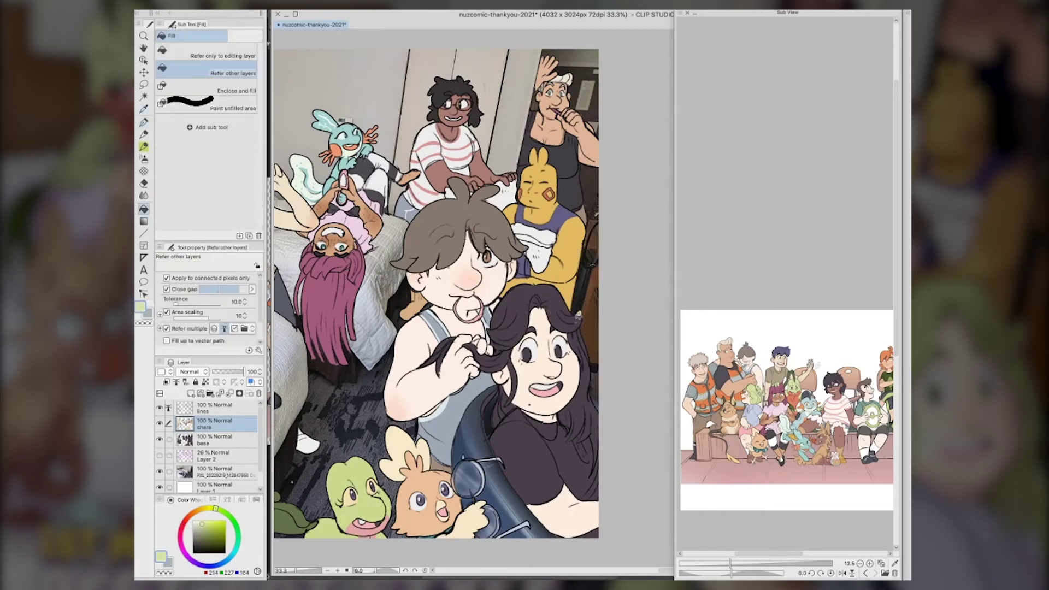
left_click(578, 358)
left_click(585, 358)
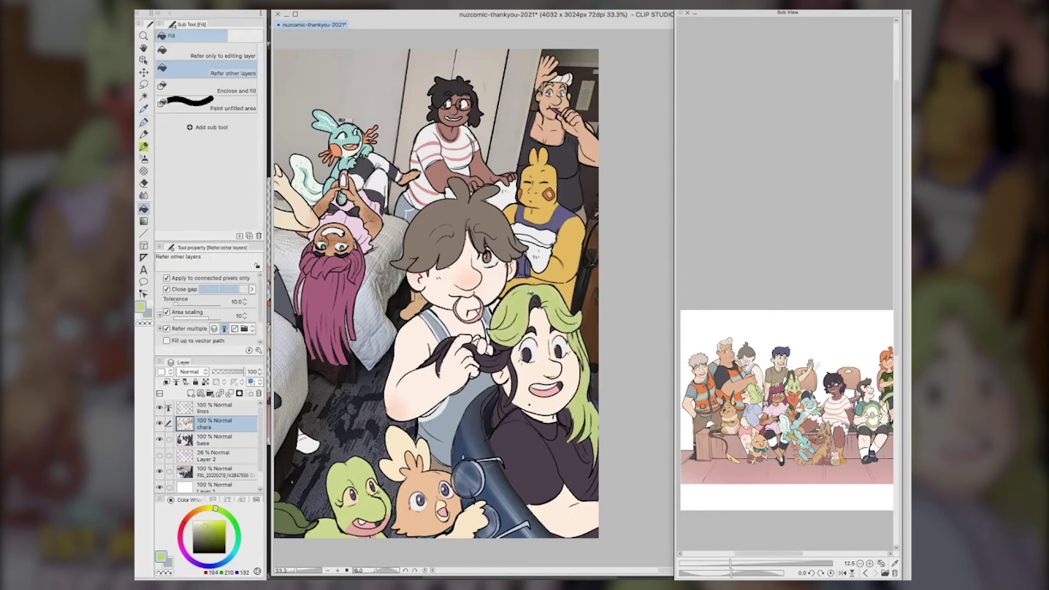
Fill the hair strands held in the hand and those beside the neck and shoulder with the same light green
left_click(488, 360)
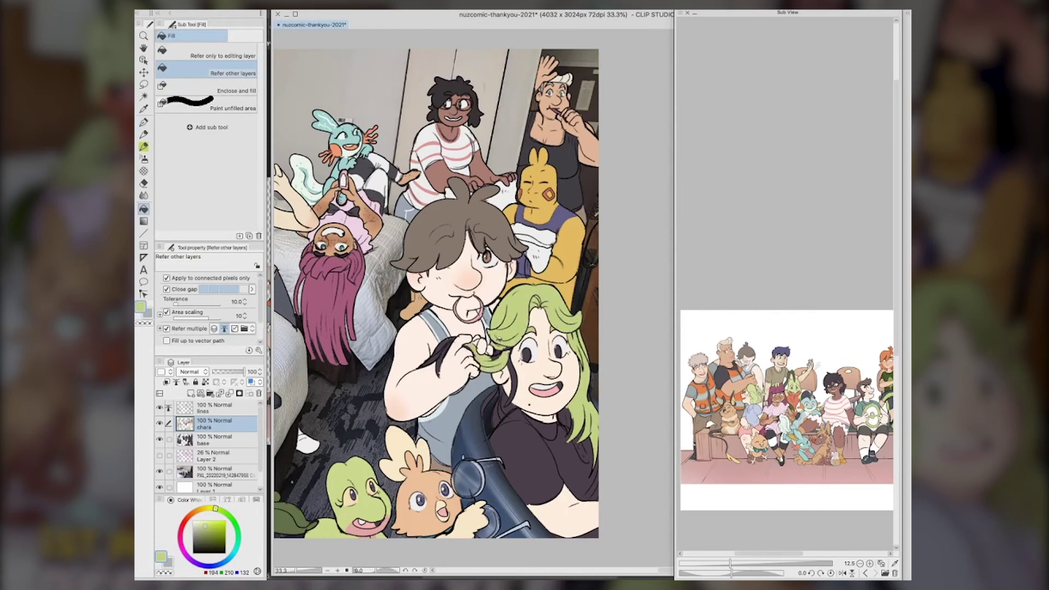
left_click(442, 365)
left_click(517, 368)
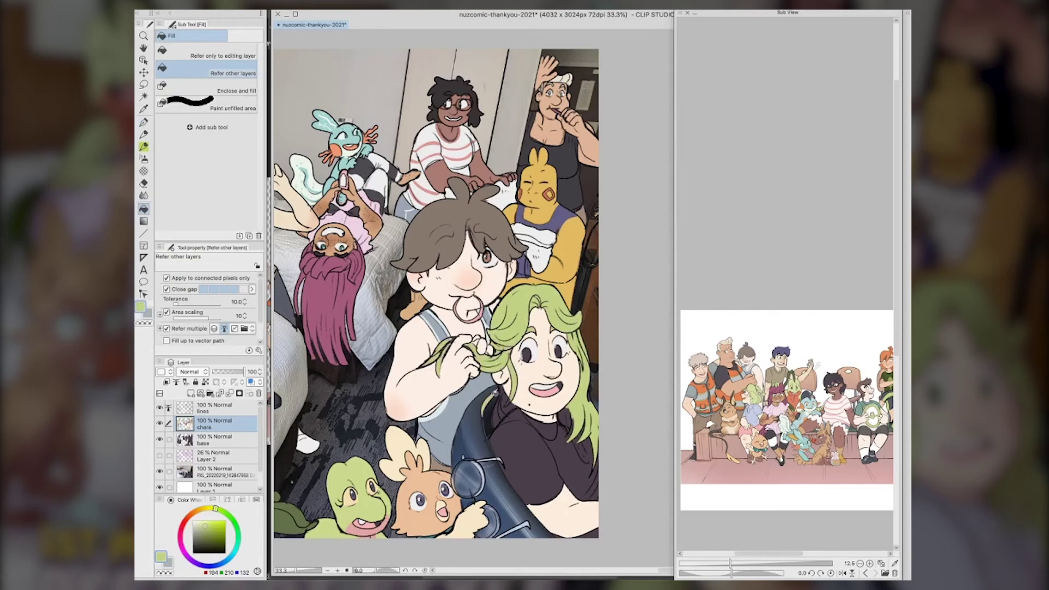
left_click(500, 407)
left_click(506, 403)
left_click(571, 415)
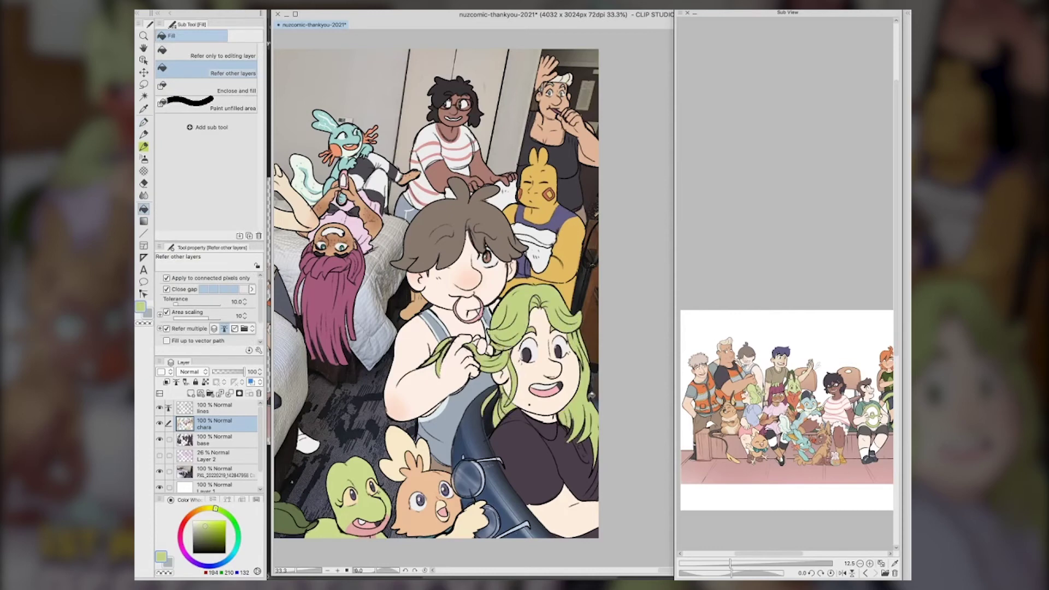
Fill the irises of the green-haired character with a darker green, and sample green from the creature's tail for pen detailing
key("p")
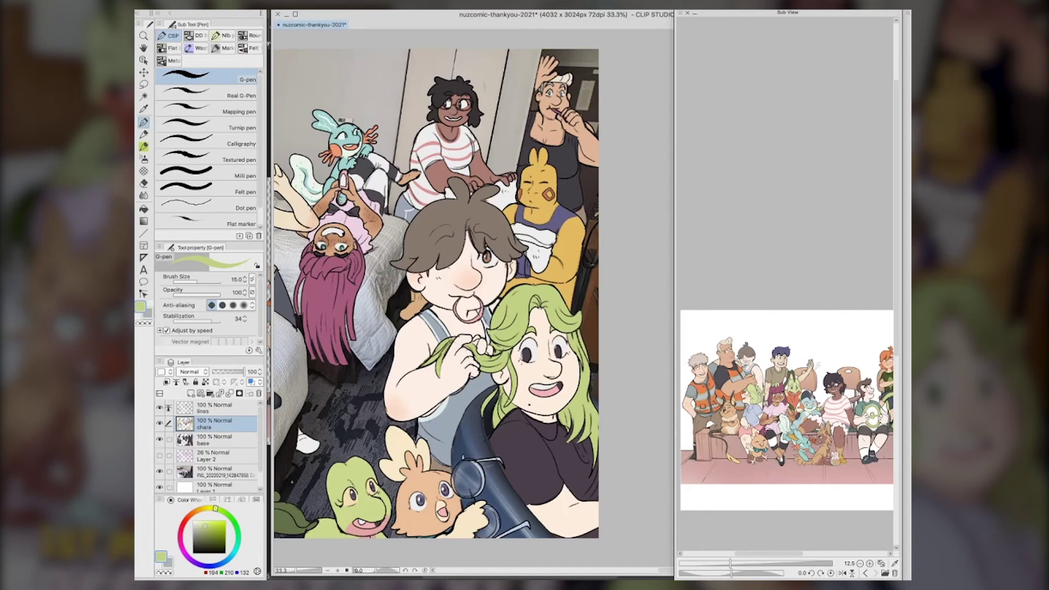
left_click(208, 540)
left_click(225, 513)
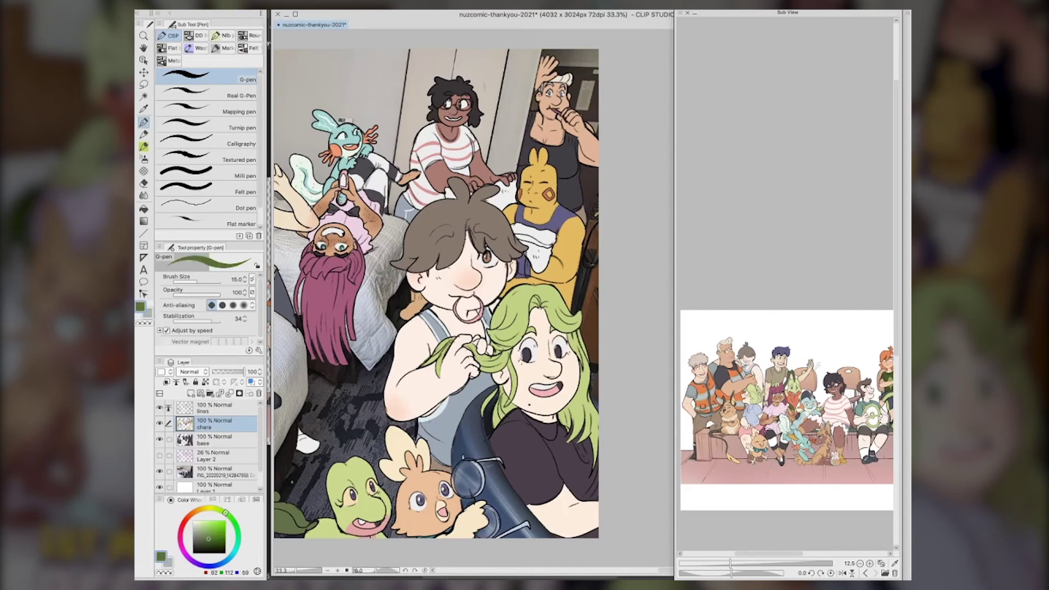
key("g")
left_click(532, 330)
left_click(554, 328)
key("i")
left_click(291, 521)
key("p")
Airbrush a soft peach-pink blush on the green-haired character's nose and cheek, starting from the sampled skin tone, and switch to Blend
key("i")
left_click(545, 358)
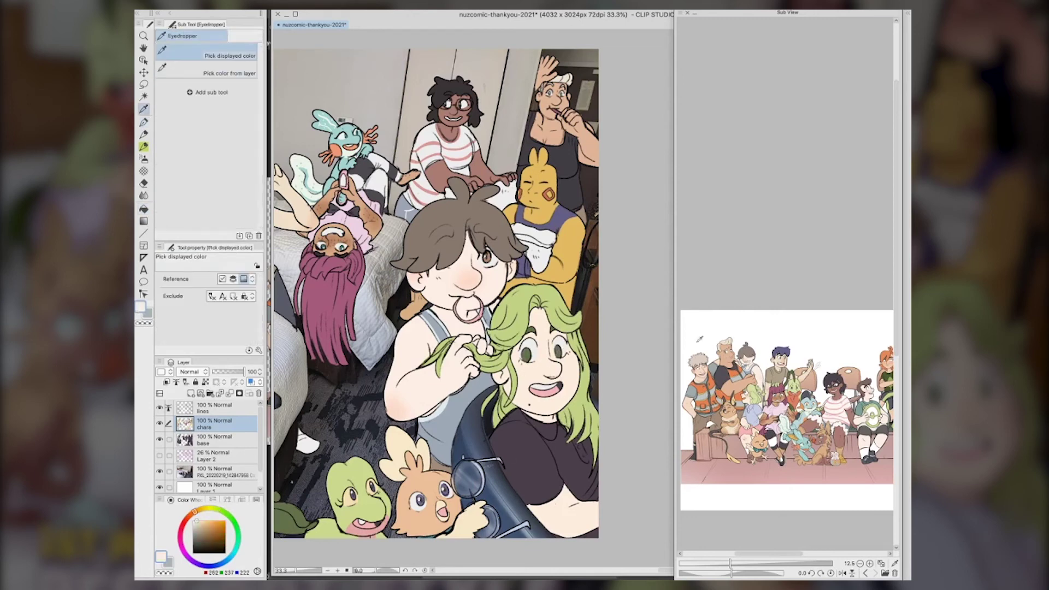
key("b")
left_click(190, 515)
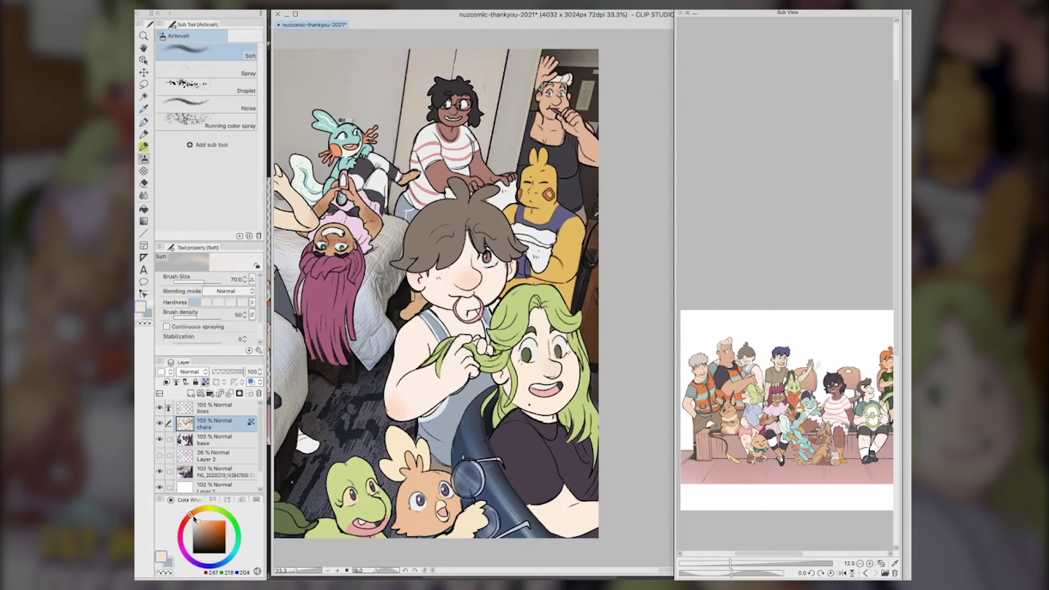
left_click(200, 522)
left_click_drag(552, 375, 572, 373)
key("j")
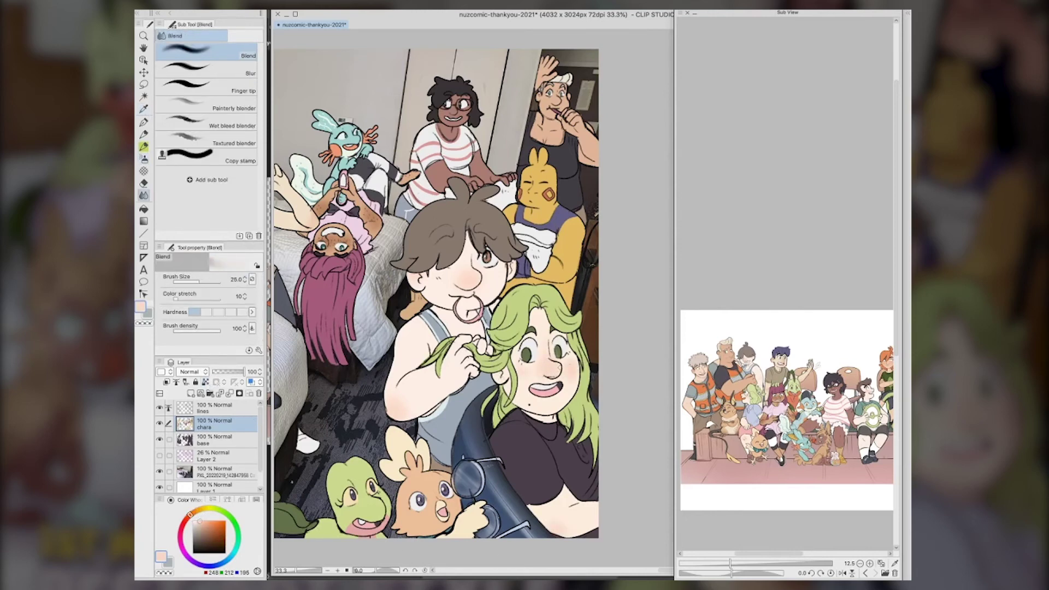
Fill all parts of the green-haired character's shirt with pale lilac-blue sampled from the reference illustration
key("i")
left_click(753, 414)
key("g")
left_click(534, 449)
left_click(506, 420)
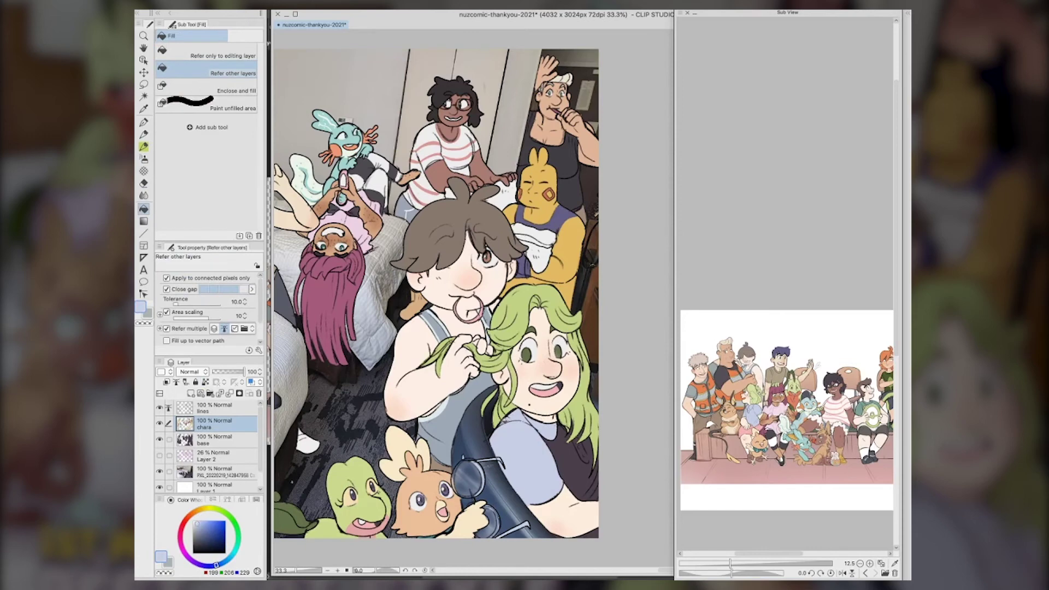
left_click(583, 464)
left_click(585, 432)
left_click(582, 454)
left_click(576, 444)
left_click(595, 492)
left_click(594, 534)
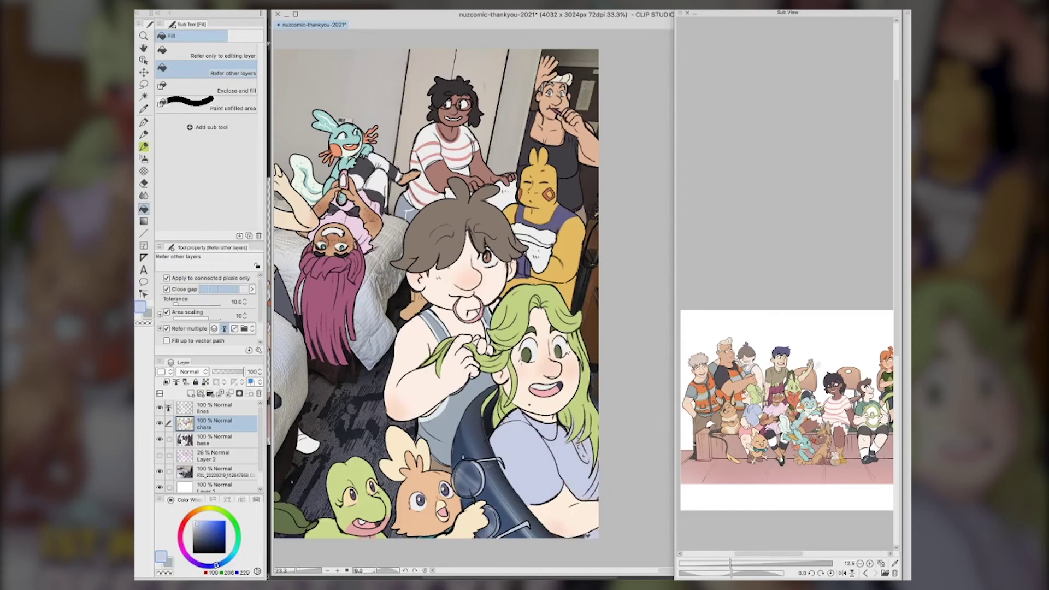
Touch up the colouring with the G-pen, using sampled light green, skin tone, dark plum and off-white
key("p")
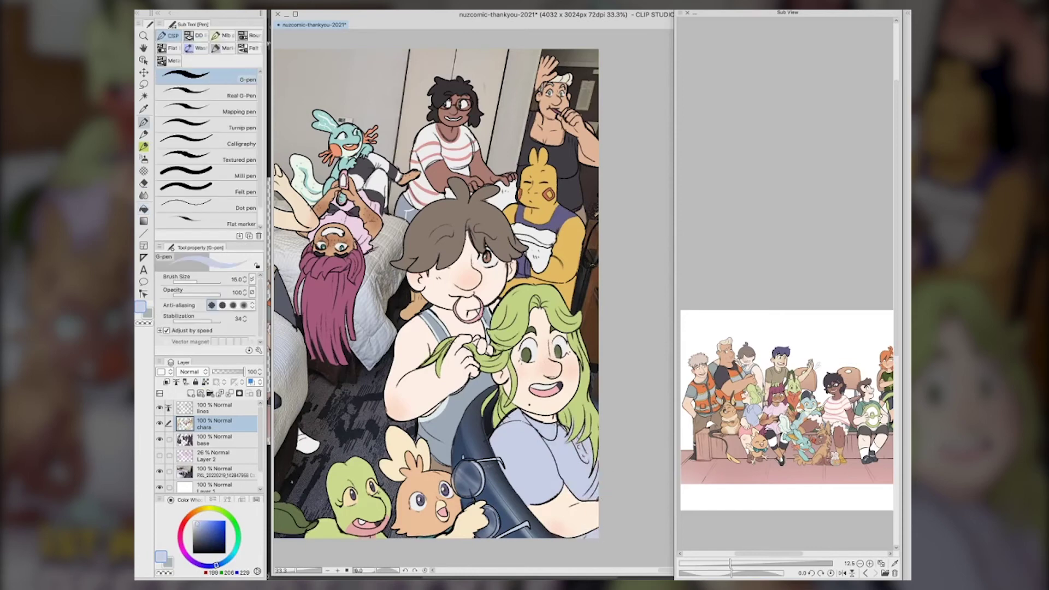
key("i")
left_click(756, 399)
left_click(753, 391)
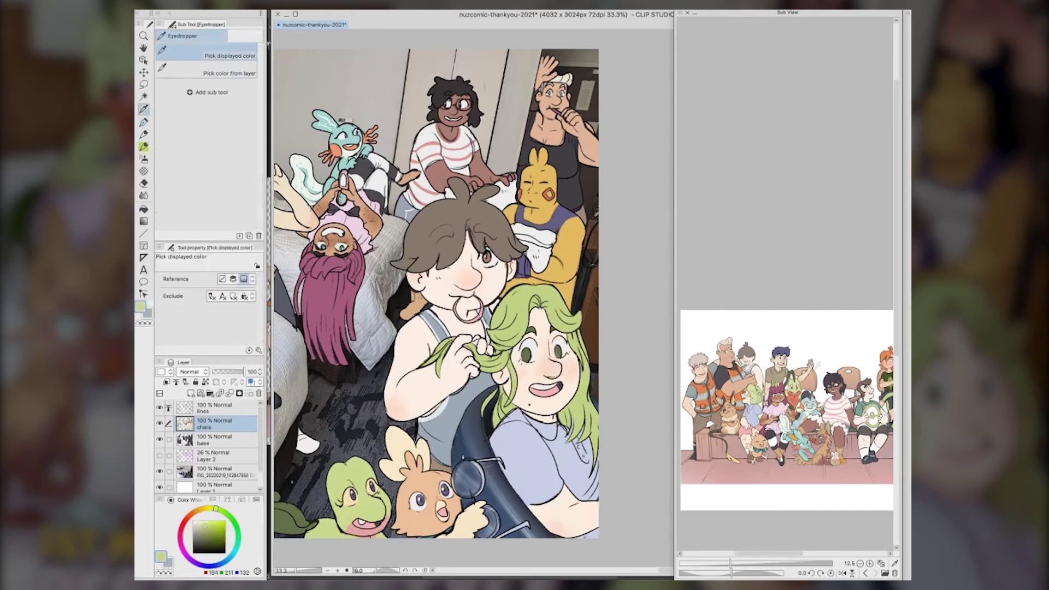
key("p")
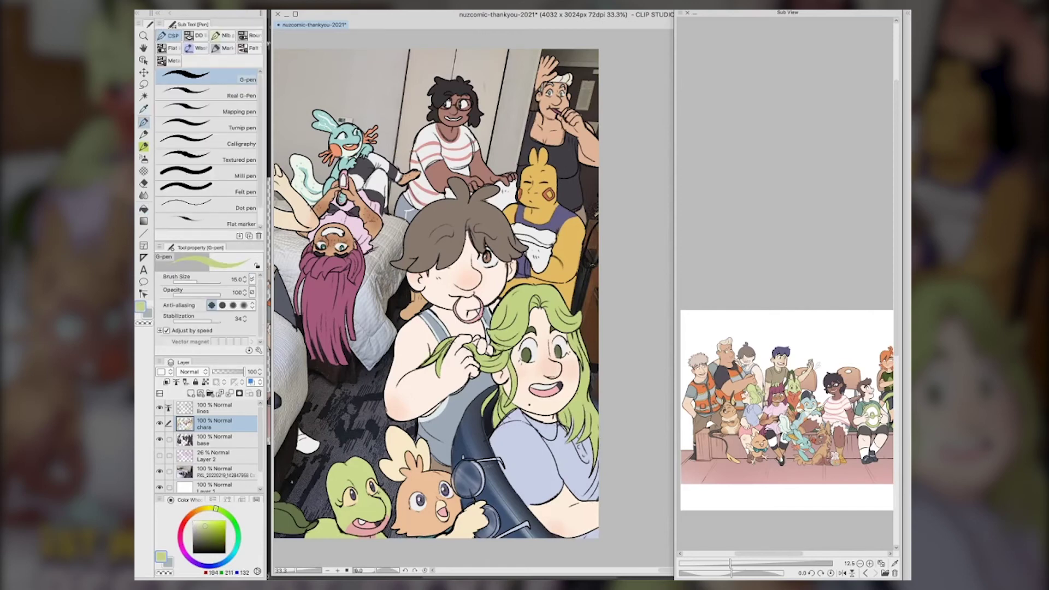
key("i")
left_click(552, 403)
key("p")
key("i")
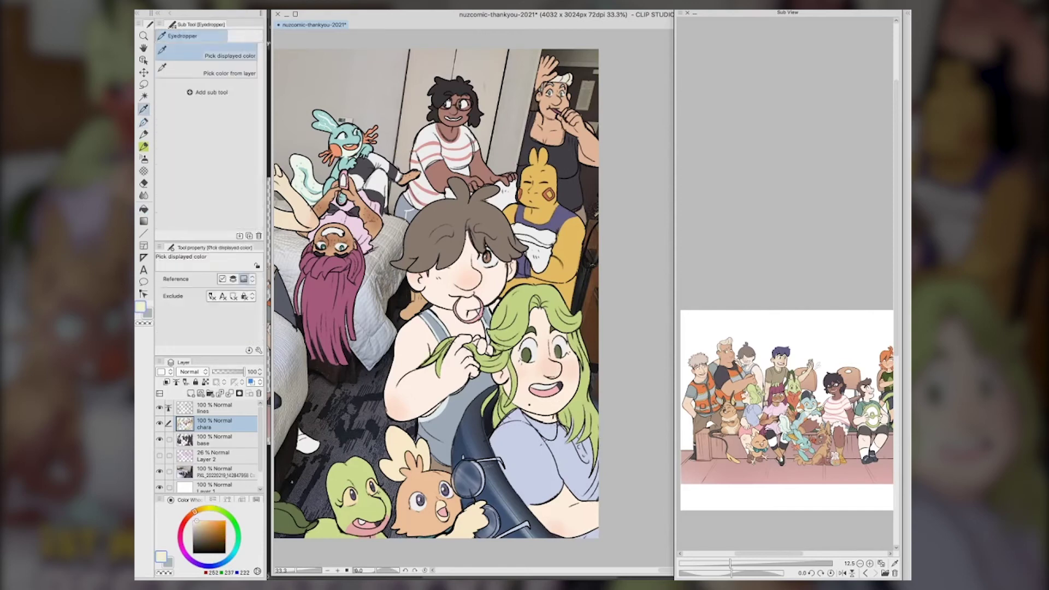
left_click(552, 164)
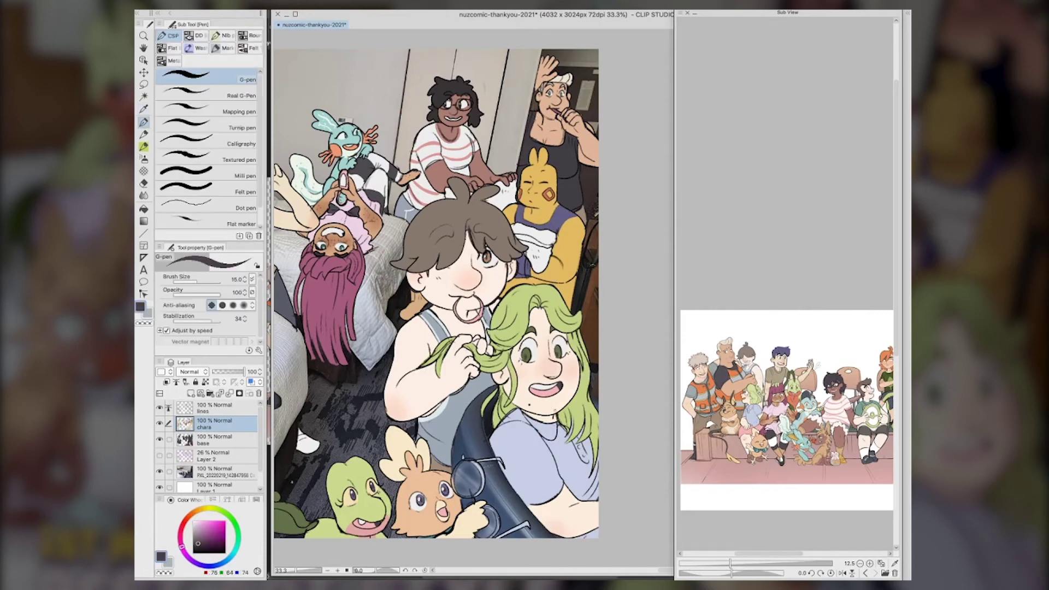
left_click(378, 180, "alt")
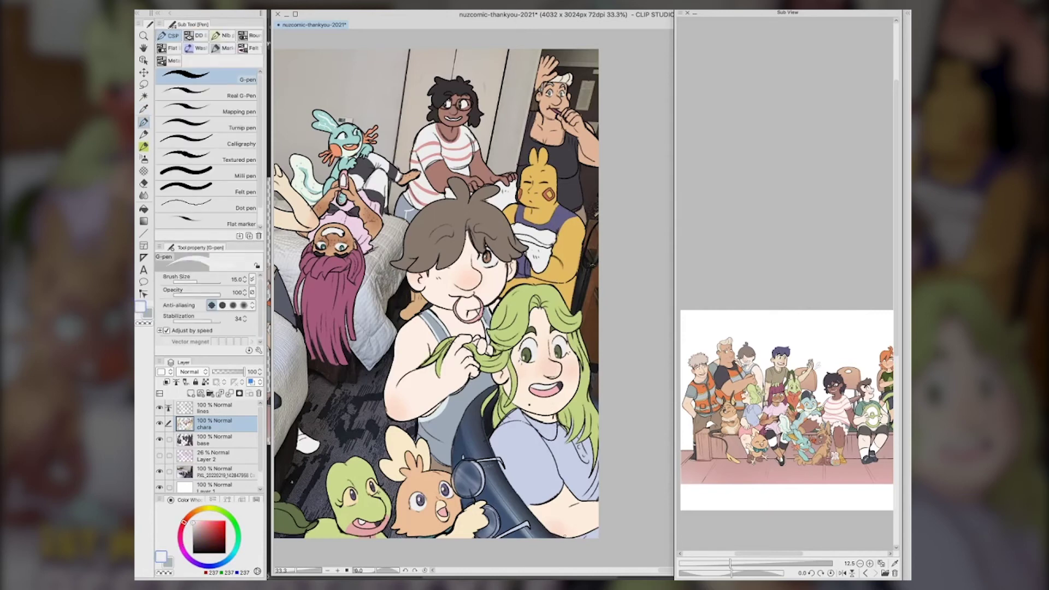
Duplicate the layer holding the characters' flat colours
scroll(573, 412, "down", 3)
key("space")
left_click_drag(574, 413, 603, 431)
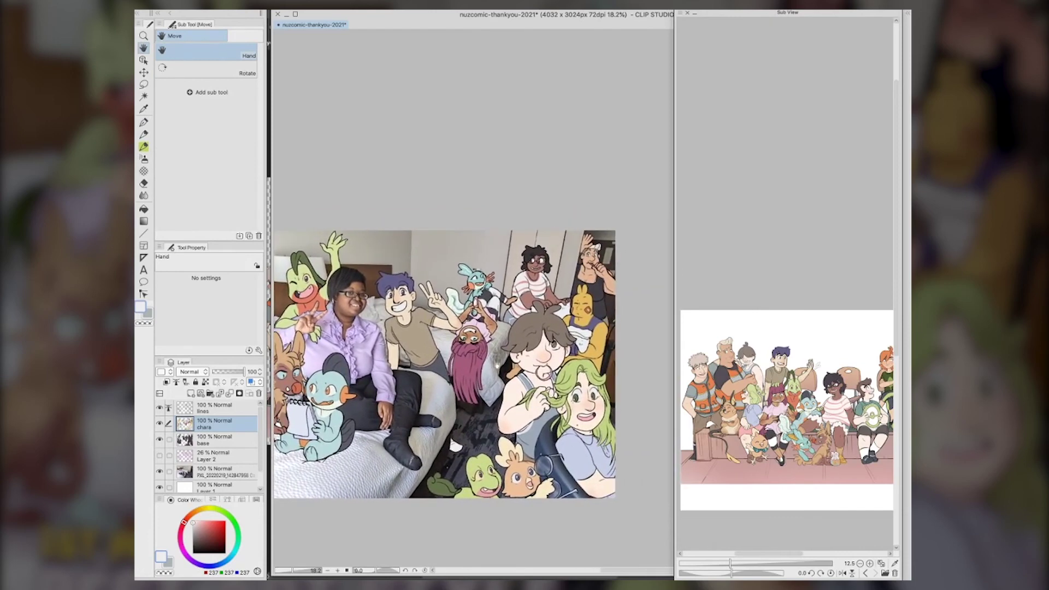
left_click_drag(440, 361, 481, 366)
right_click(214, 426)
left_click(262, 247)
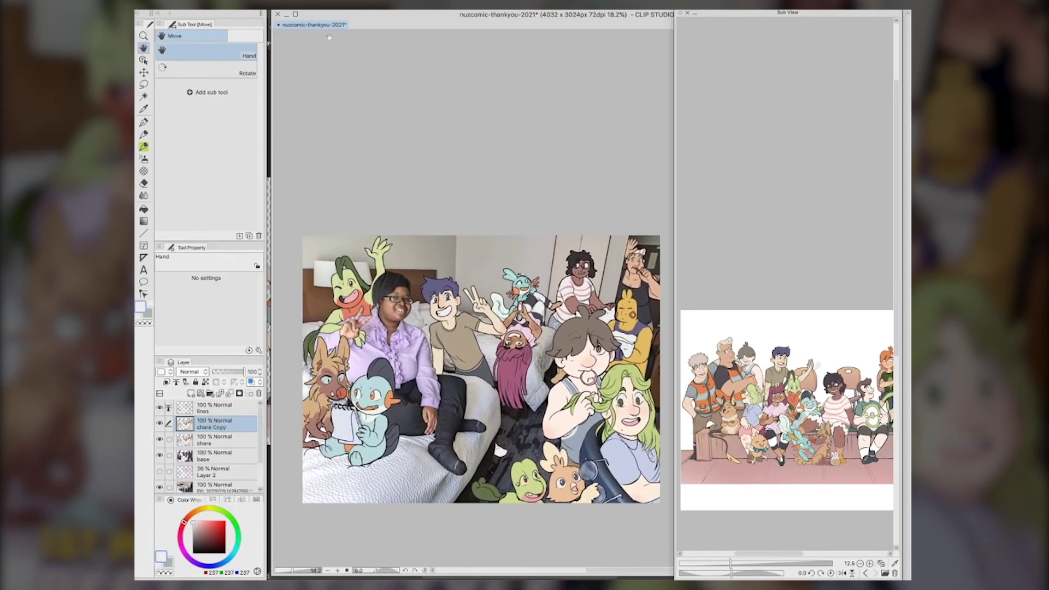
left_click(254, 3)
left_click(318, 117)
left_click(447, 3)
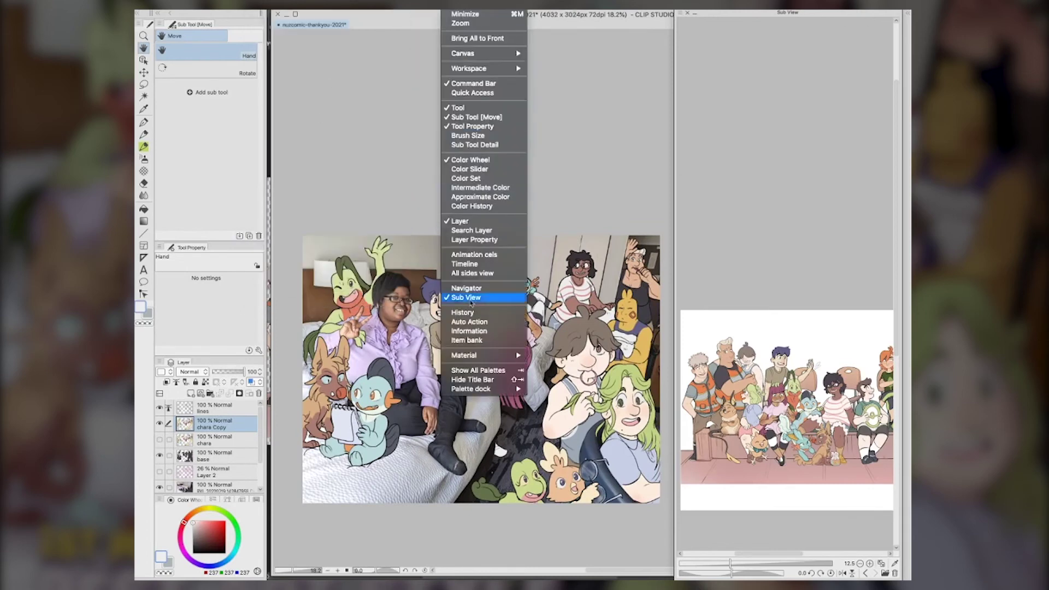
left_click(750, 217)
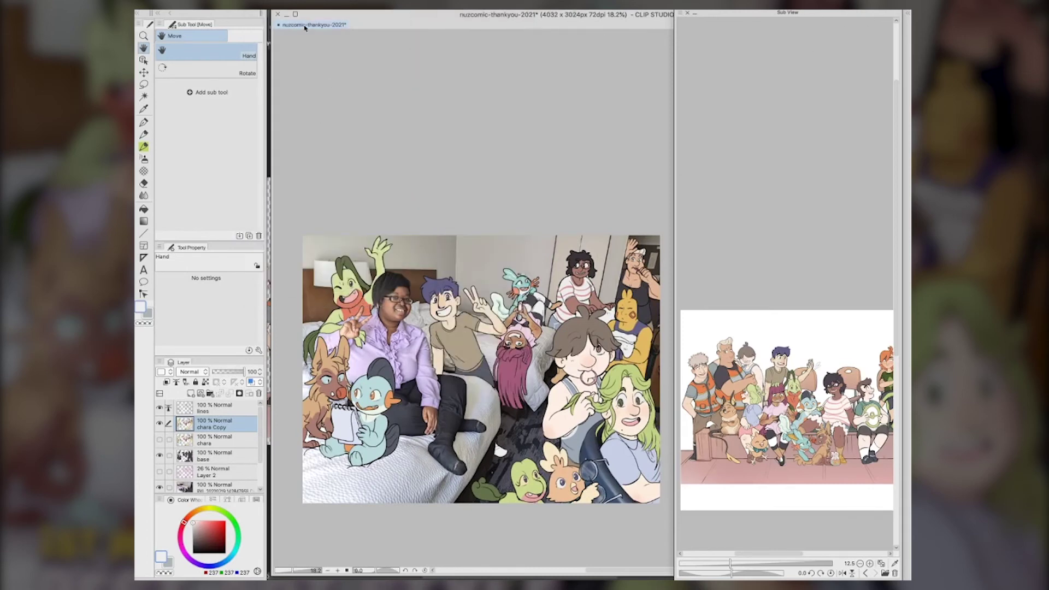
Adjust the brightness and contrast of the copied character colour layer
left_click(236, 4)
mouse_move(257, 4)
mouse_move(304, 198)
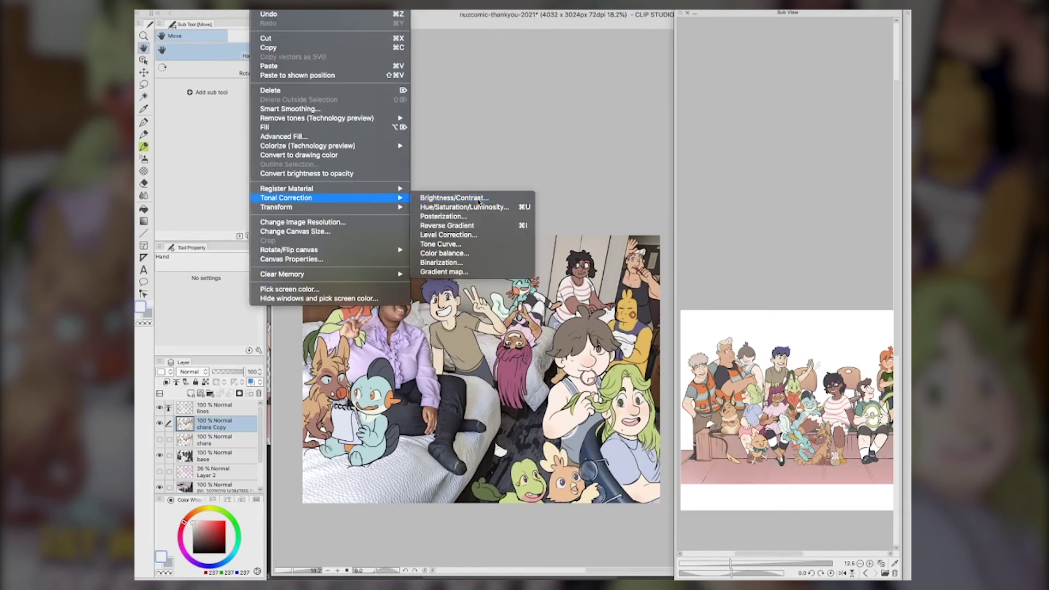
left_click(432, 198)
left_click_drag(780, 97, 782, 125)
Slightly lower the luminosity of the copied character colour layer with Hue/Saturation/Luminosity
left_click(257, 4)
mouse_move(305, 198)
left_click(459, 208)
mouse_move(682, 174)
left_mouse_down()
mouse_move(691, 173)
mouse_move(670, 173)
left_mouse_up()
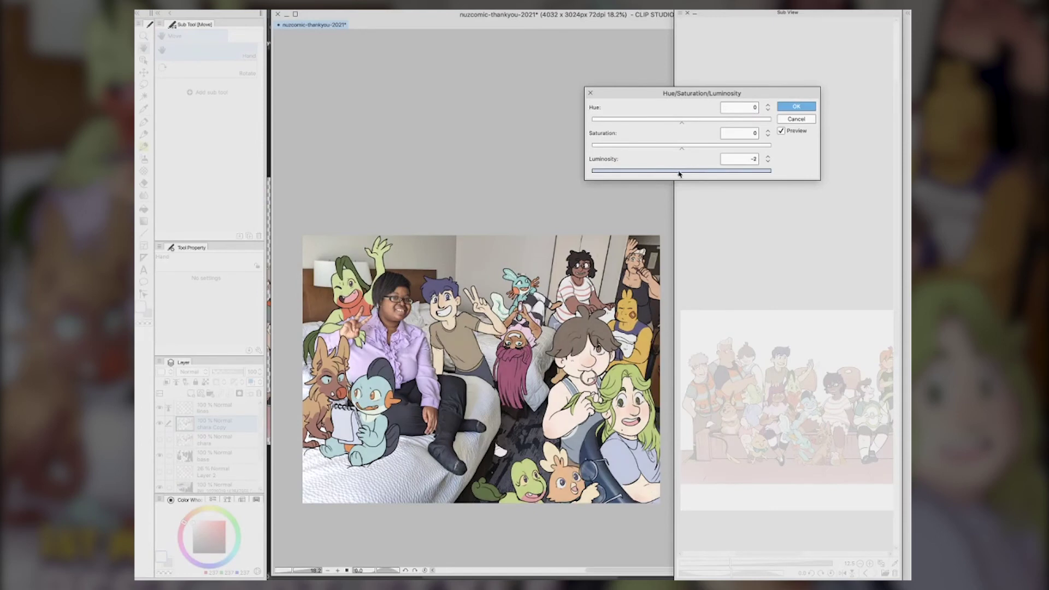
left_click(797, 106)
Darken the copied colour layer with a Level Correction by moving the shadow input level inward
left_click(257, 4)
mouse_move(306, 198)
left_click(454, 235)
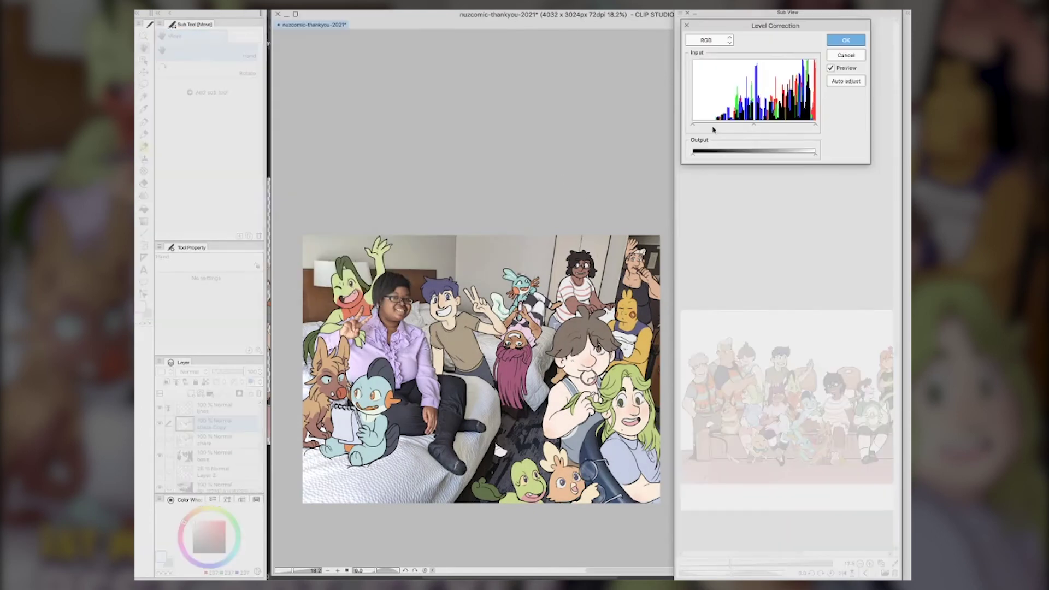
left_click_drag(693, 125, 754, 125)
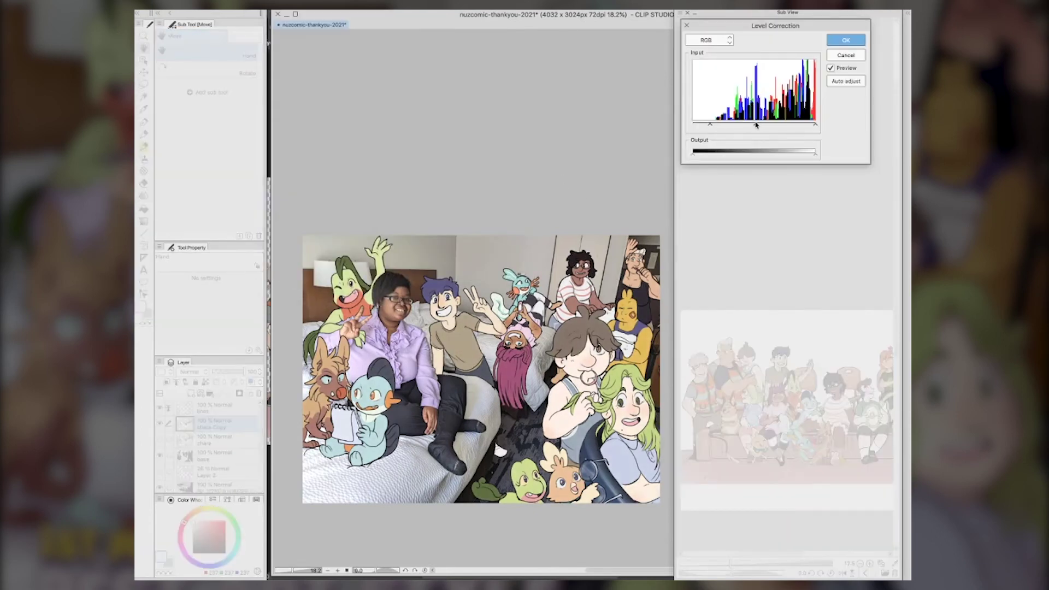
left_click(846, 40)
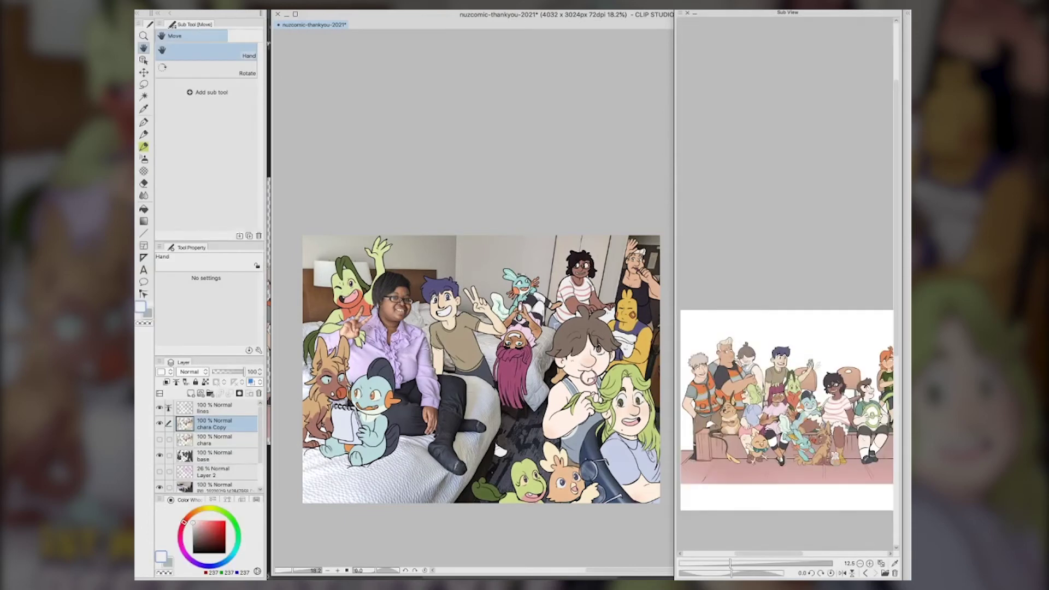
Apply a Brightness/Contrast correction to the copied colour layer with brightness 1 and contrast about -20
left_click(256, 5)
mouse_move(305, 198)
left_click(448, 201)
mouse_move(779, 96)
left_mouse_down()
mouse_move(769, 122)
mouse_move(781, 99)
left_mouse_up()
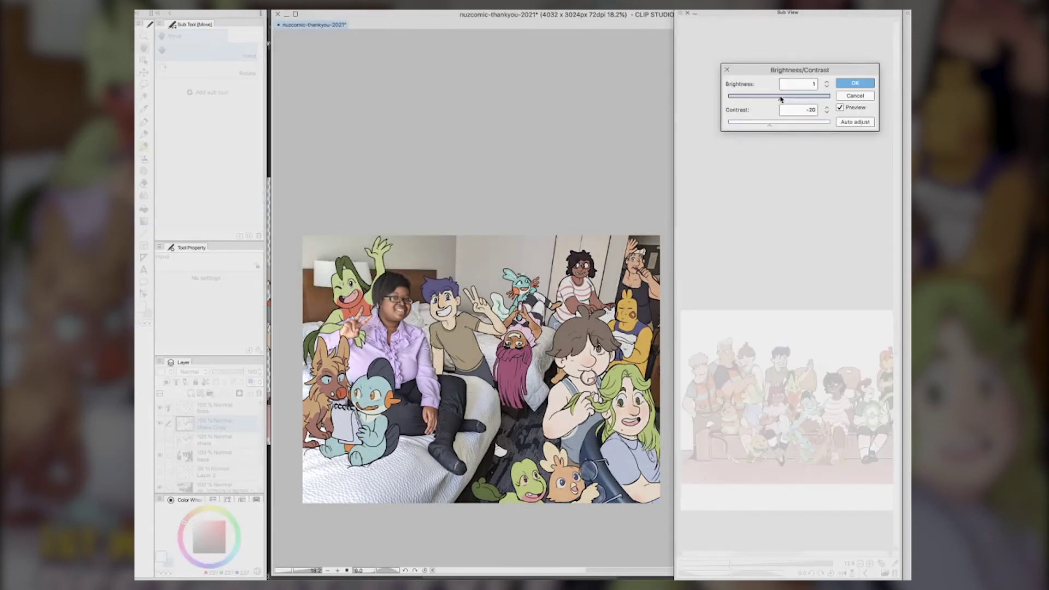
key("Return")
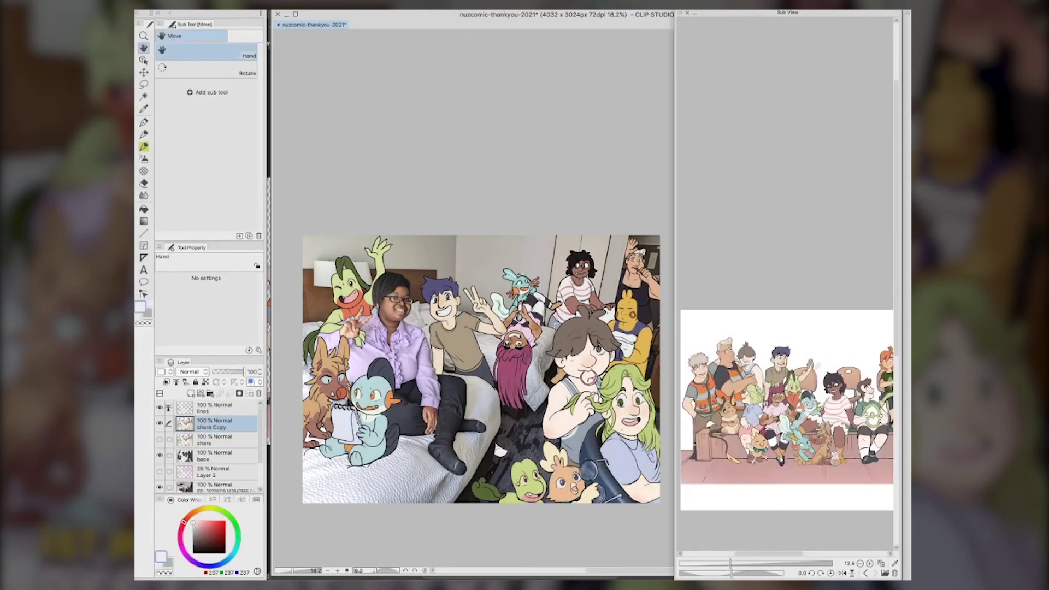
Apply Hue/Saturation/Luminosity to the copied colour layer with luminosity -4 and hue 0
left_click(257, 4)
mouse_move(306, 198)
left_click(448, 210)
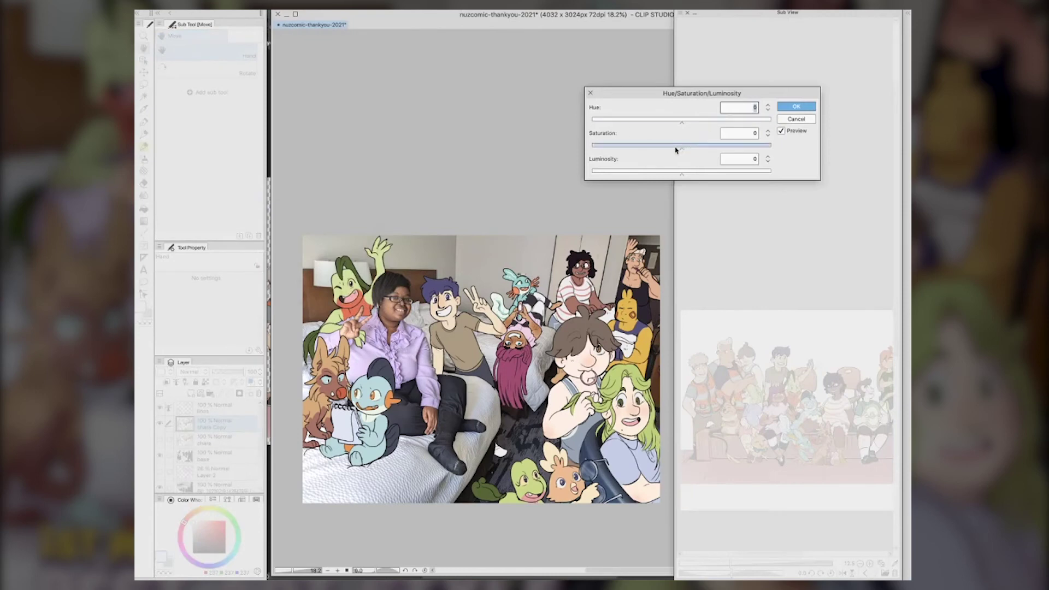
left_click(678, 173)
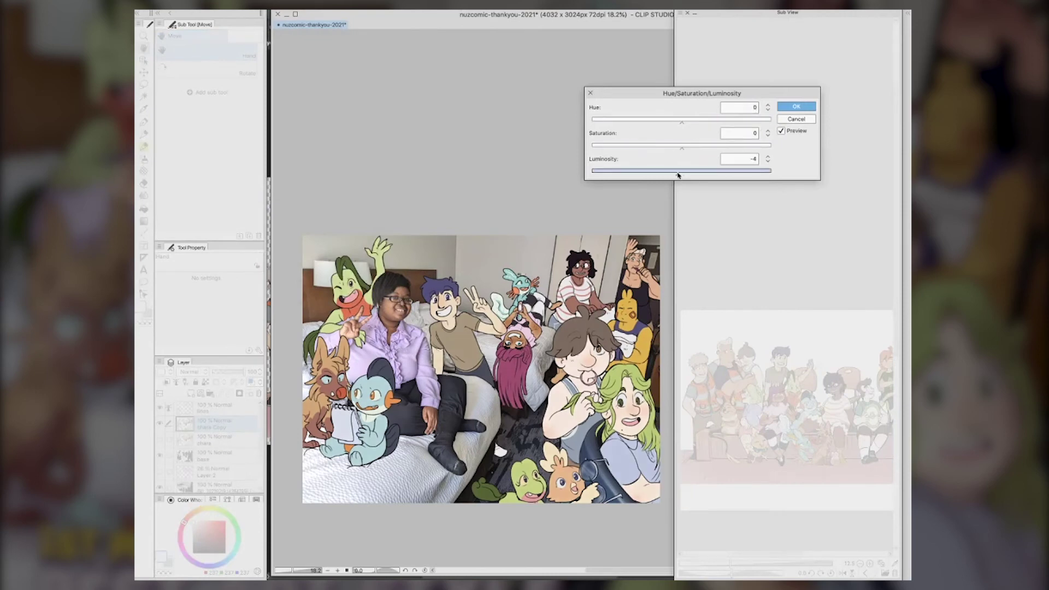
left_click(679, 119)
double_click(758, 108)
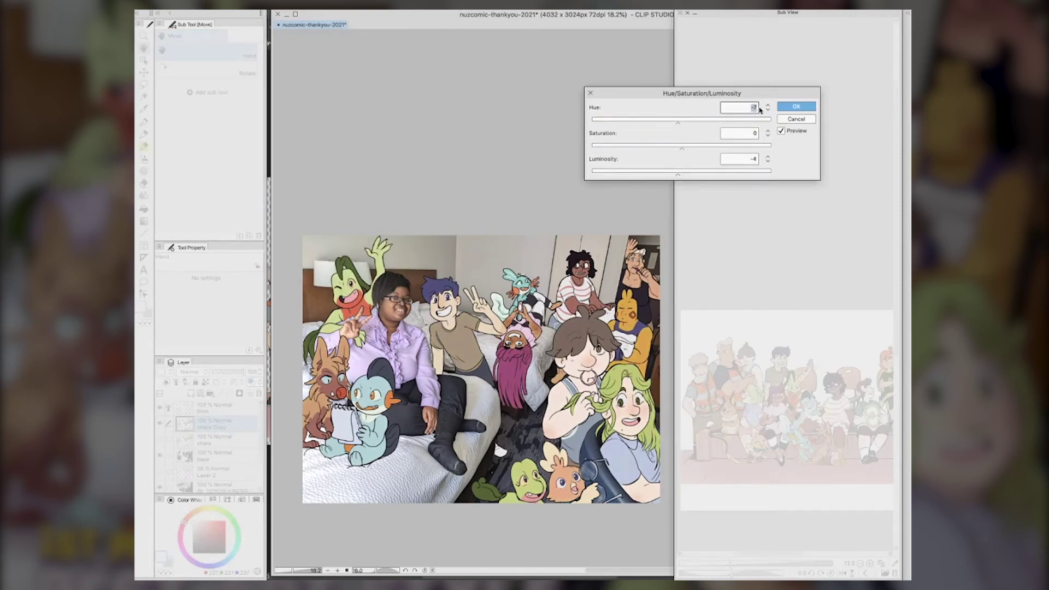
type("0")
left_click(791, 109)
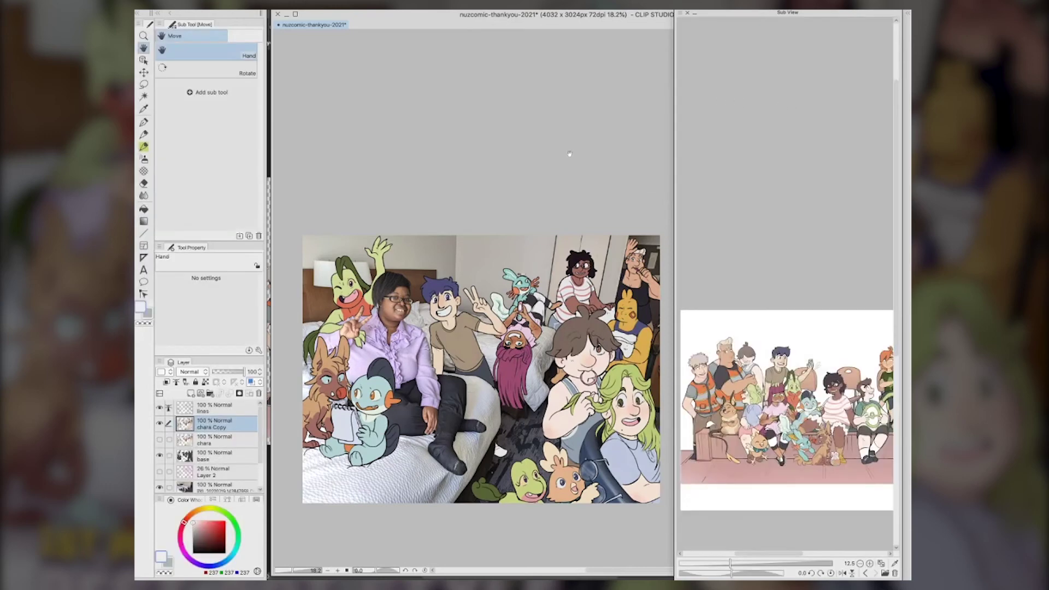
Add a new layer clipped to the copied colour layer and name it "soft shade"
left_click(191, 394)
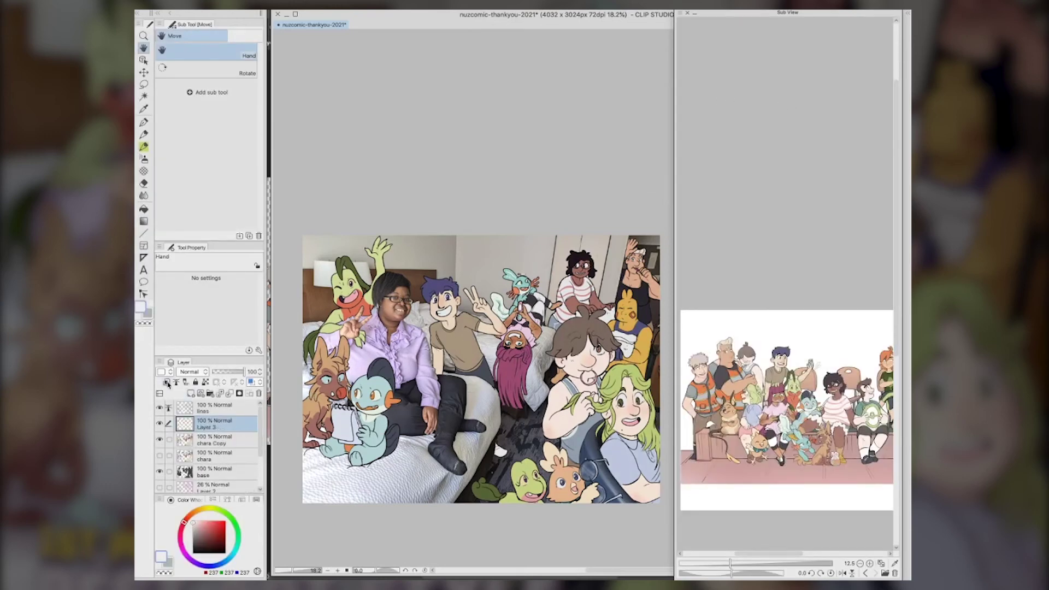
double_click(213, 427)
type("soft shade")
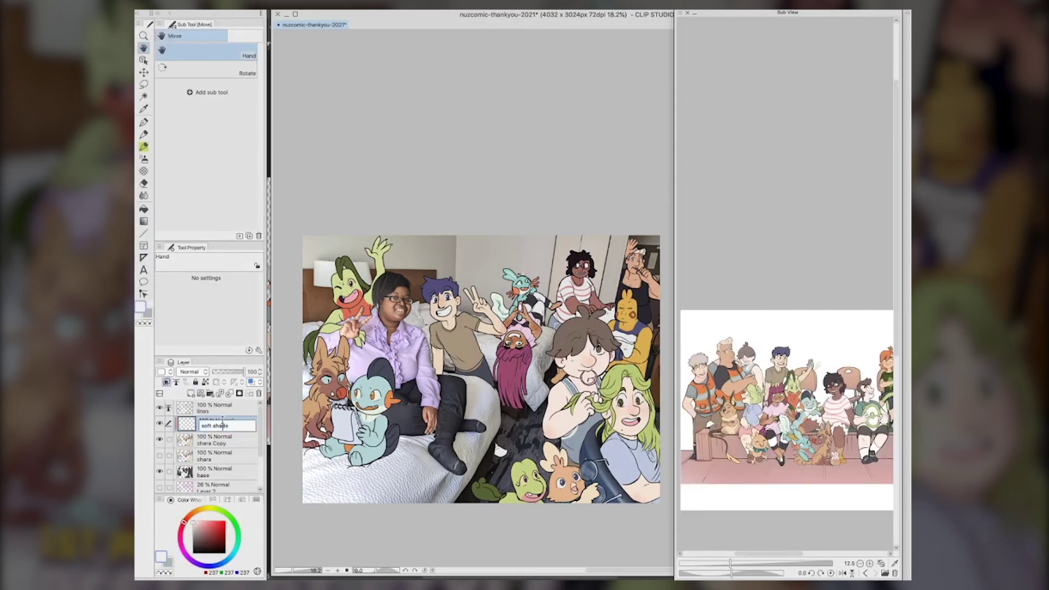
key("Return")
Set the soft shade layer to Multiply and choose a muted greyish pink (RGB 199, 171, 178)
left_click(201, 373)
left_click(190, 117)
left_click_drag(195, 525, 197, 528)
left_click(182, 529)
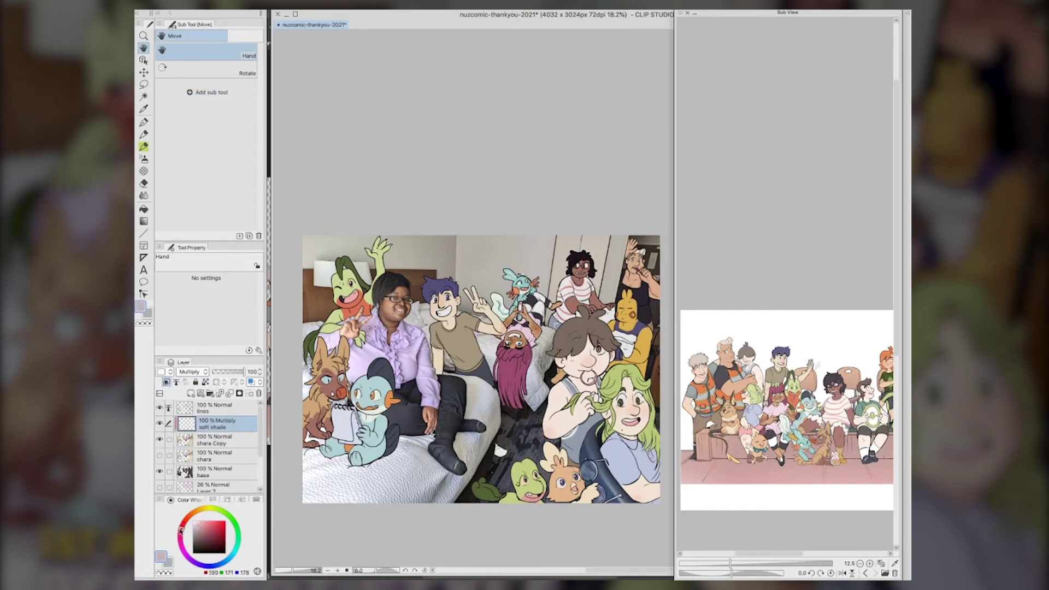
Shade the green-haired character's hair and shirt along the outer side with the Soft airbrush
key("b")
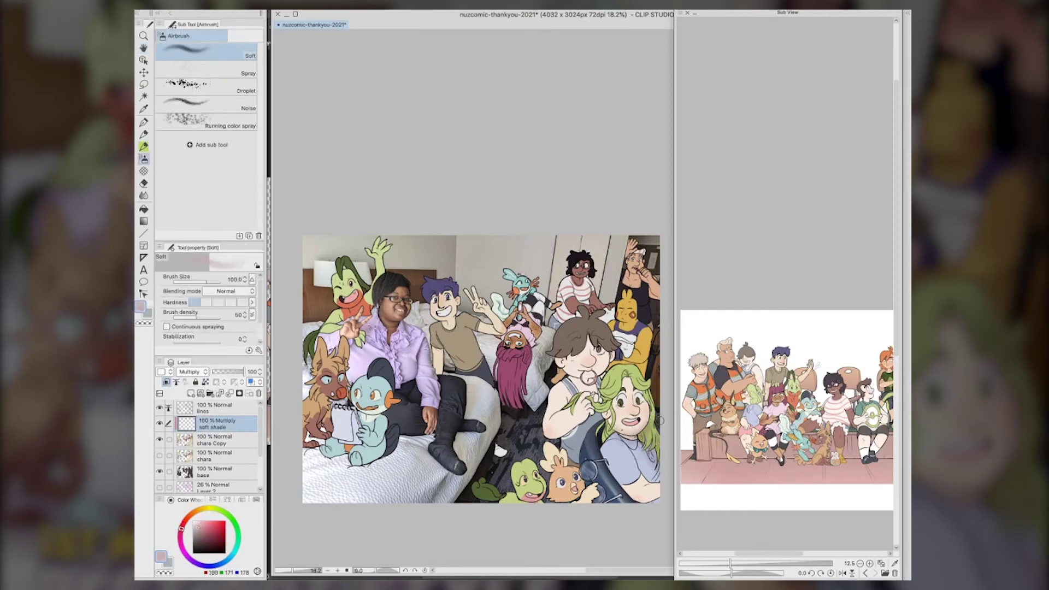
left_click_drag(650, 447, 648, 417)
key("[")
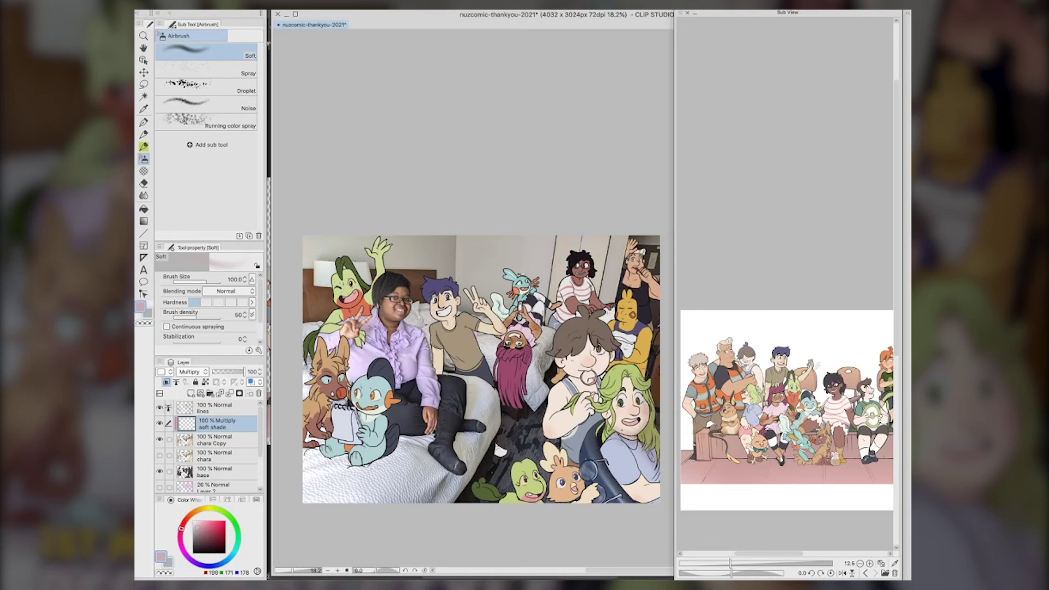
left_click_drag(646, 371, 641, 387)
mouse_move(636, 455)
left_mouse_down()
mouse_move(656, 475)
mouse_move(651, 507)
left_mouse_up()
Airbrush soft shading onto the brown-haired man's lower body and the small green and orange creatures in the foreground
key("]")
key("]")
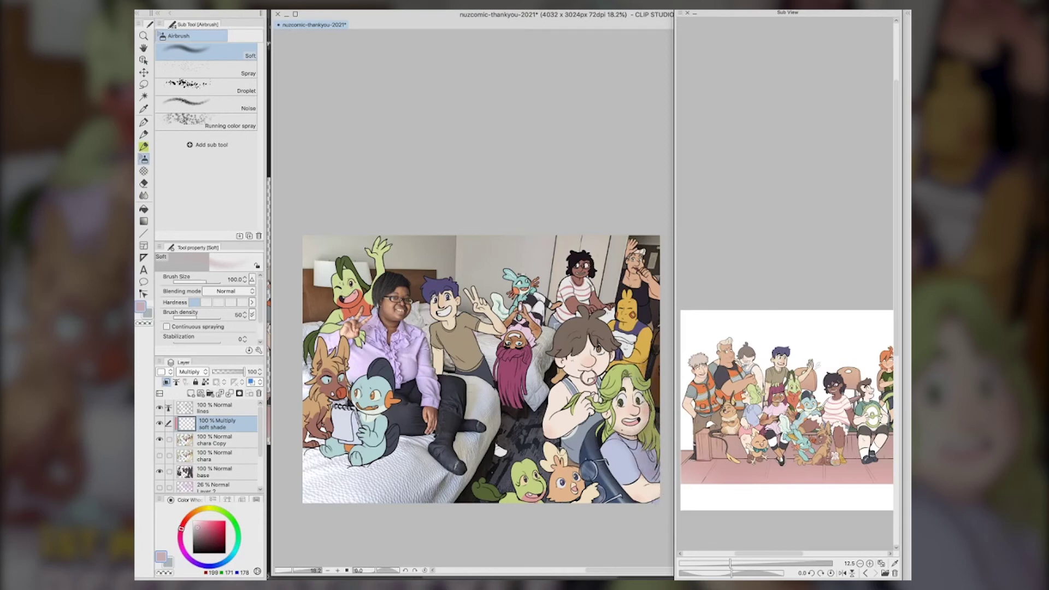
mouse_move(562, 452)
left_mouse_down()
mouse_move(585, 444)
mouse_move(552, 436)
left_mouse_up()
mouse_move(582, 475)
left_mouse_down()
mouse_move(577, 496)
mouse_move(588, 514)
left_mouse_up()
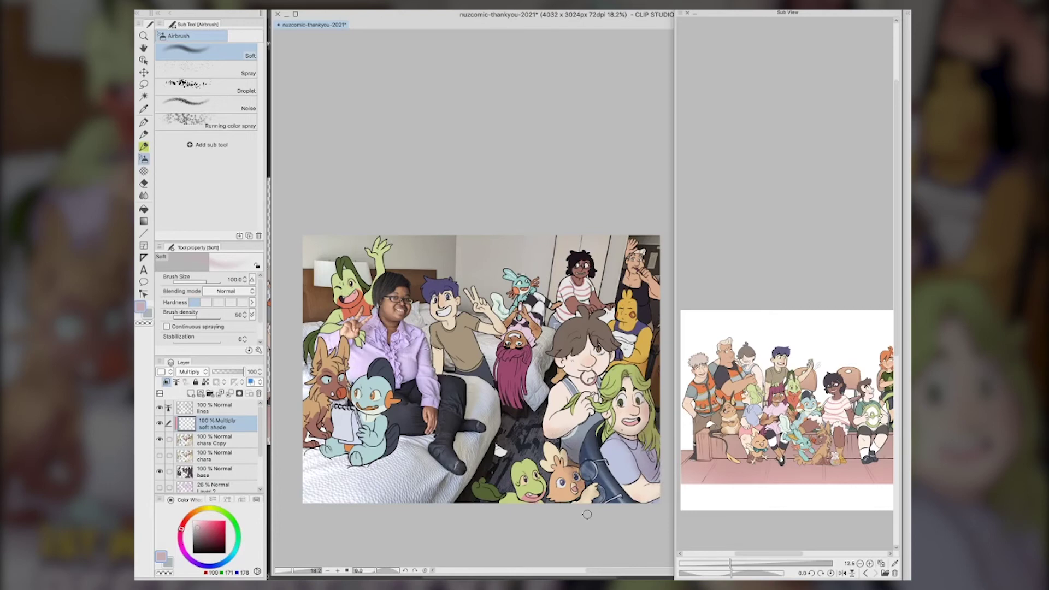
mouse_move(538, 470)
left_mouse_down()
mouse_move(541, 502)
mouse_move(541, 474)
left_mouse_up()
left_click_drag(488, 499, 522, 503)
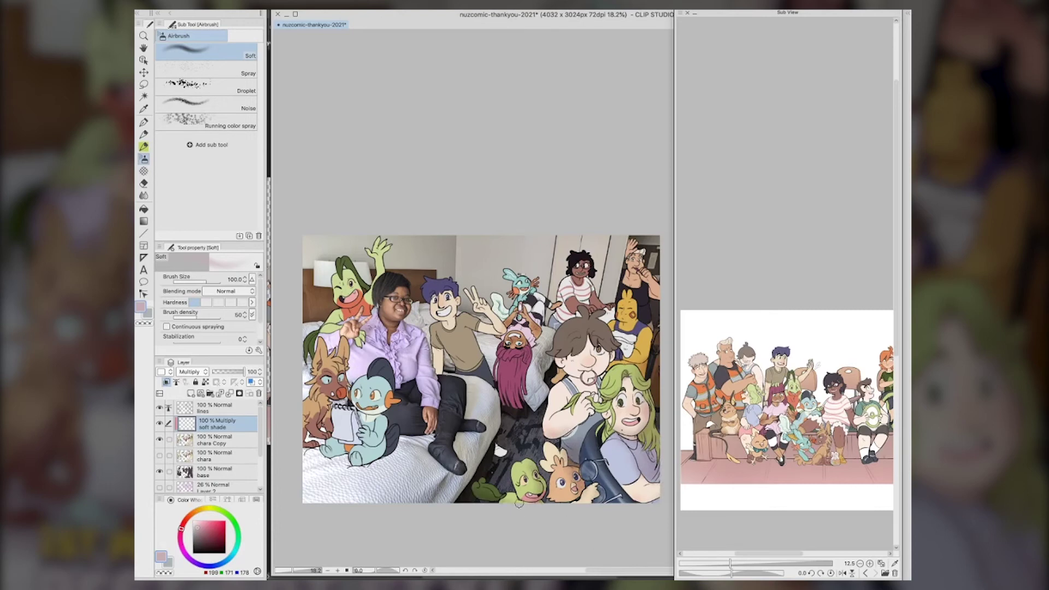
Airbrush soft shading over the blue creature, the brown-haired man's top and arm, and the characters at the back right
mouse_move(388, 376)
left_mouse_down()
mouse_move(390, 418)
mouse_move(355, 457)
mouse_move(321, 455)
left_mouse_up()
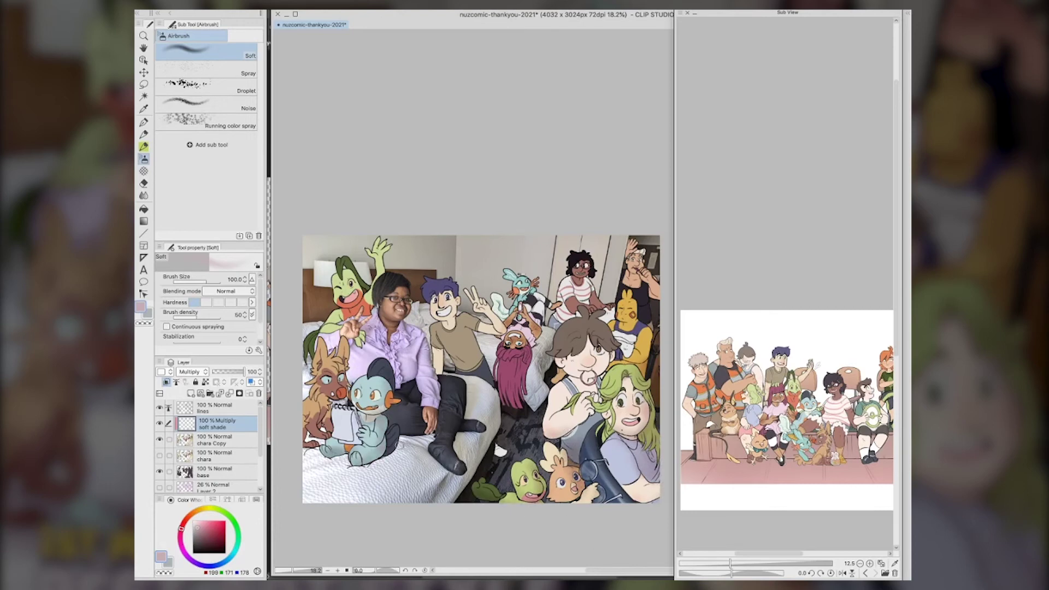
left_click_drag(393, 448, 389, 436)
mouse_move(357, 418)
left_mouse_down()
mouse_move(352, 440)
mouse_move(363, 443)
left_mouse_up()
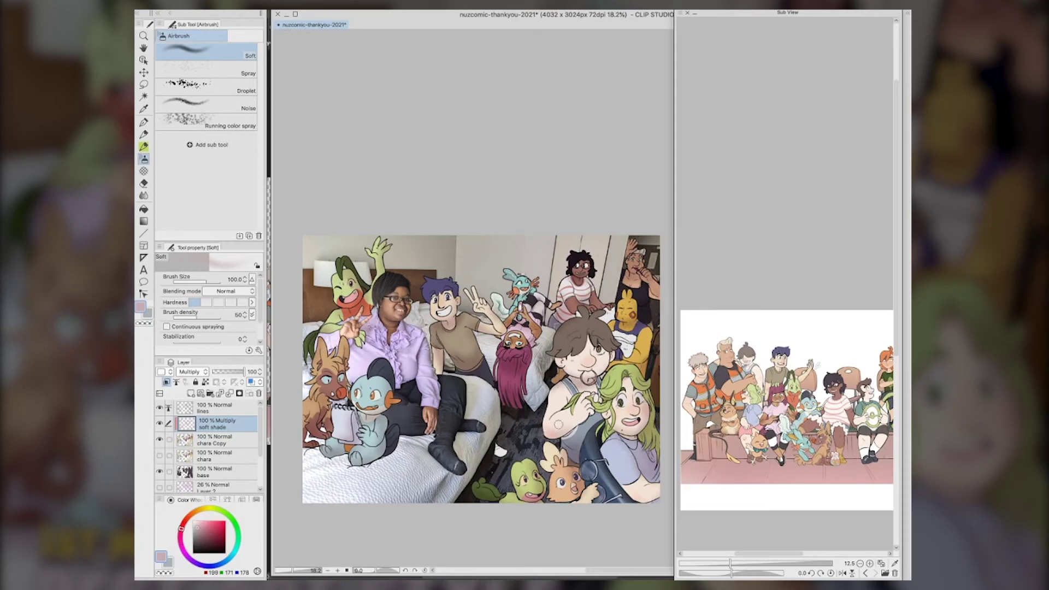
mouse_move(580, 435)
left_mouse_down()
mouse_move(599, 419)
mouse_move(574, 429)
left_mouse_up()
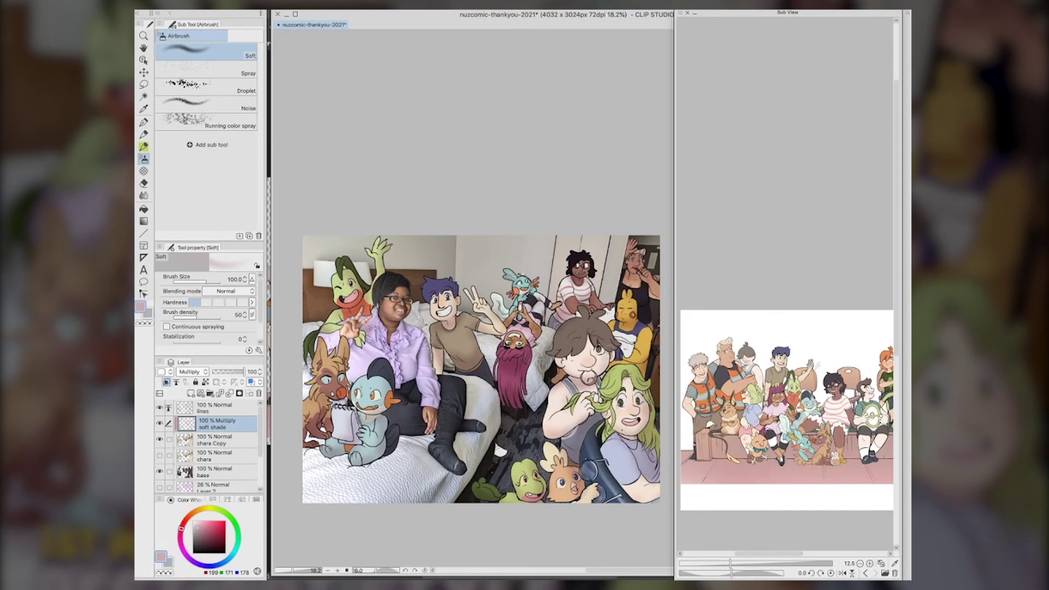
mouse_move(648, 334)
left_mouse_down()
mouse_move(639, 359)
mouse_move(650, 339)
left_mouse_up()
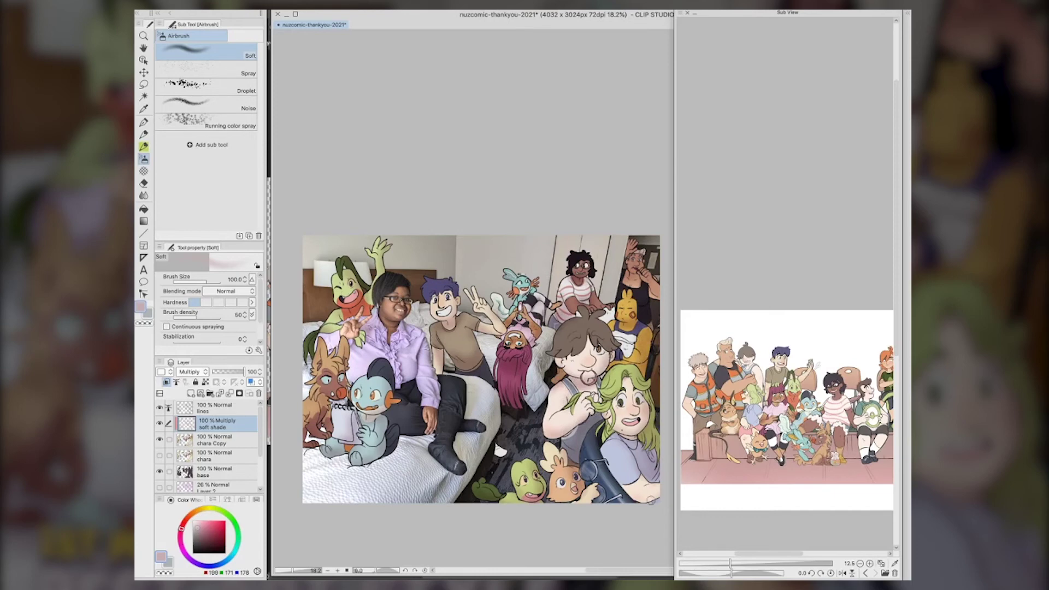
Refill the curly-haired character's hair on the copied colour layer with dark plum sampled from the reference illustration
left_click(225, 440)
key("i")
left_click(833, 378)
key("g")
left_click(590, 258)
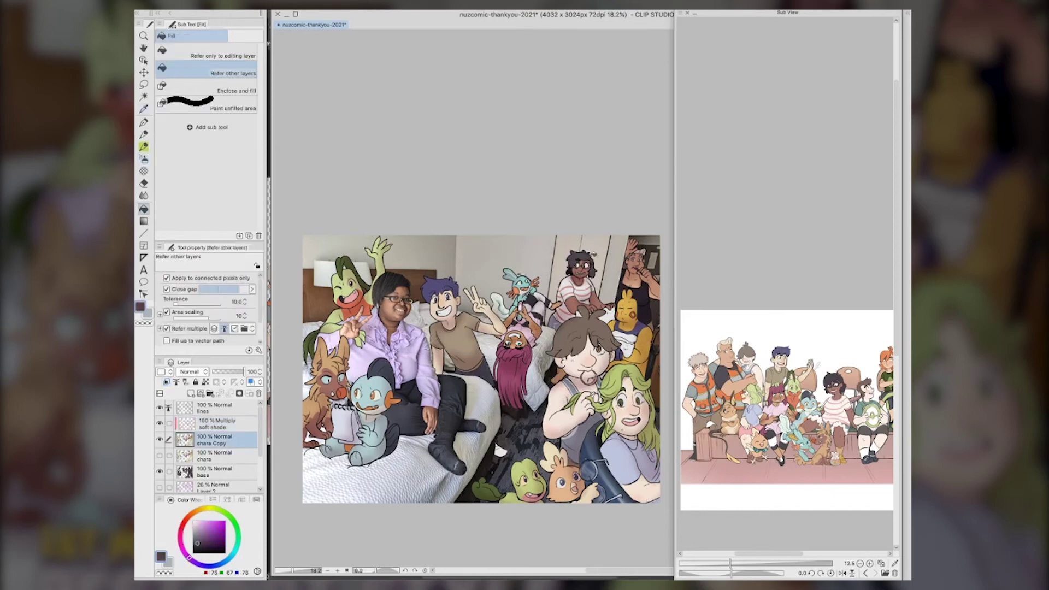
left_click(594, 255, "alt")
left_click(593, 257)
left_click(572, 270)
Lock the lines layer's transparent pixels, set the layer to Multiply, and choose a muted greyish purple
left_click(225, 426)
left_click(224, 409)
left_click(205, 382)
left_click(197, 539)
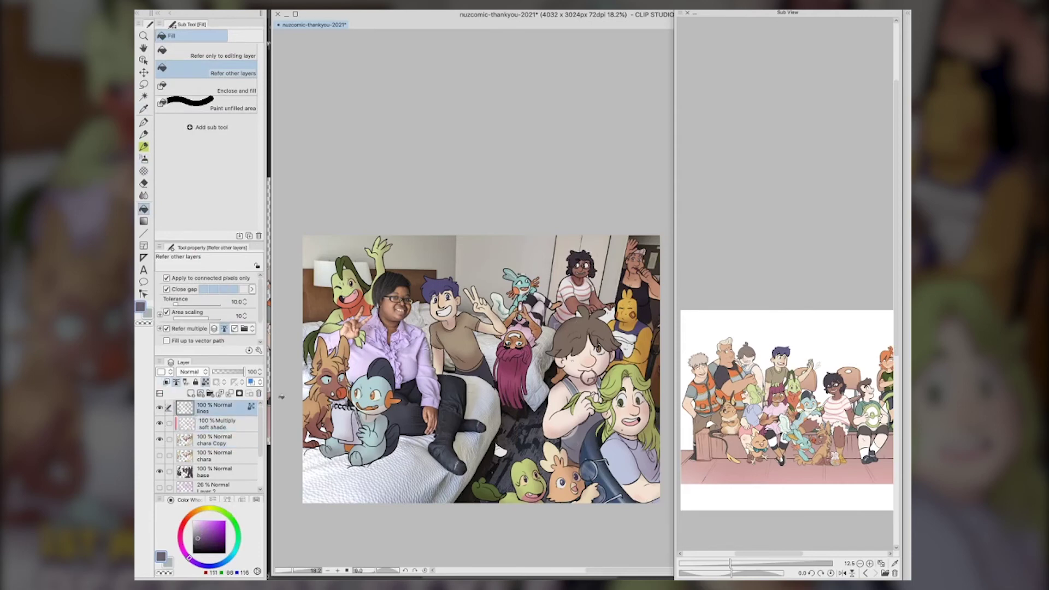
left_click(194, 372)
left_click(202, 116)
Recolour the line art in greyish purple with the G-pen at size 400 and set the lines layer to Color burn
key("p")
key("bracketright")
key("bracketright")
key("bracketright")
key("bracketright")
key("bracketright")
key("bracketright")
key("bracketright")
key("bracketright")
key("bracketright")
key("bracketright")
key("bracketright")
key("bracketright")
key("bracketright")
key("bracketright")
key("bracketright")
key("bracketright")
key("bracketright")
mouse_move(641, 251)
left_mouse_down()
mouse_move(565, 237)
mouse_move(676, 397)
mouse_move(679, 420)
left_mouse_up()
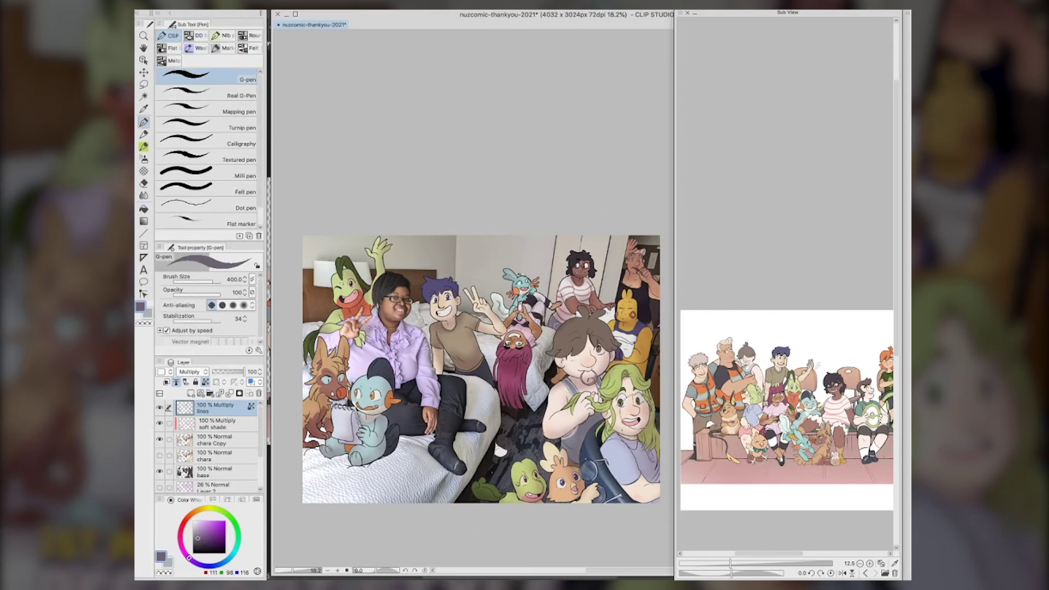
left_click(191, 371)
left_click(191, 128)
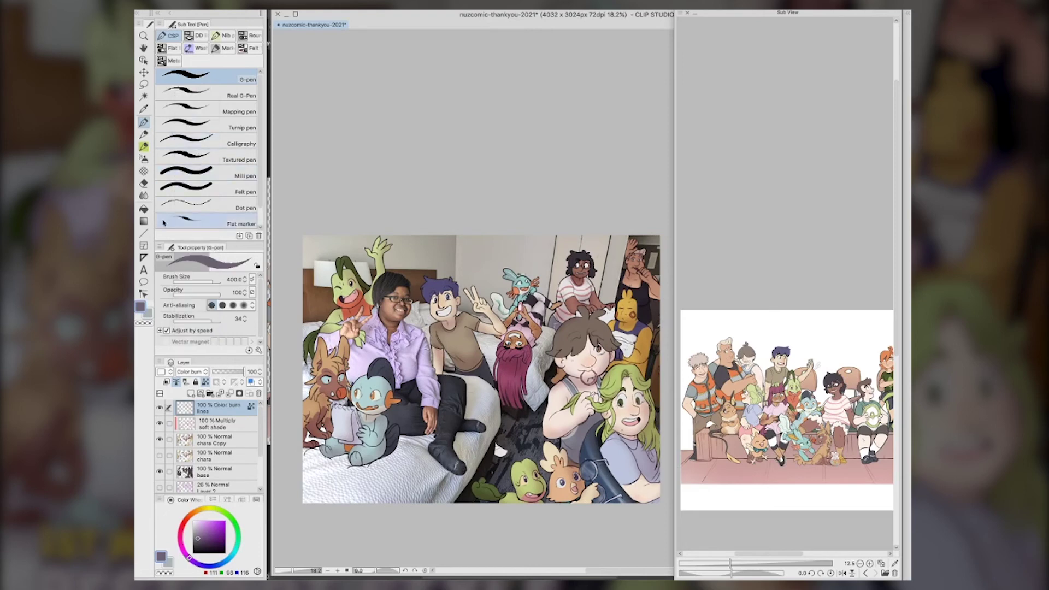
Duplicate the adjusted chara Copy colour layer
left_click(221, 443)
right_click(221, 442)
left_click(240, 256)
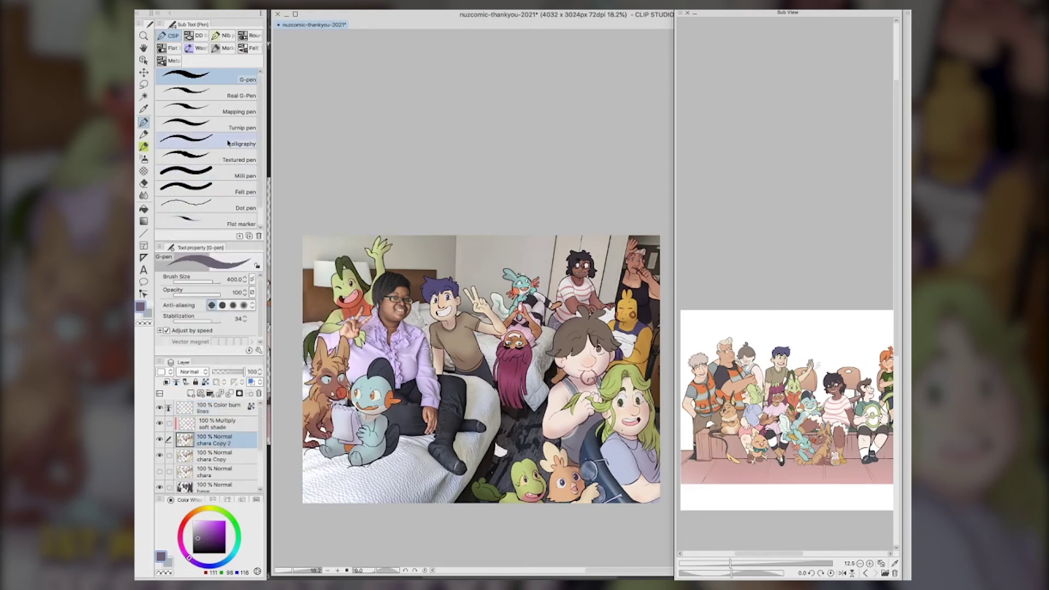
Apply Hue/Saturation/Luminosity to the new duplicate colour layer with saturation -10 and luminosity 1
left_click(233, 10)
mouse_move(259, 10)
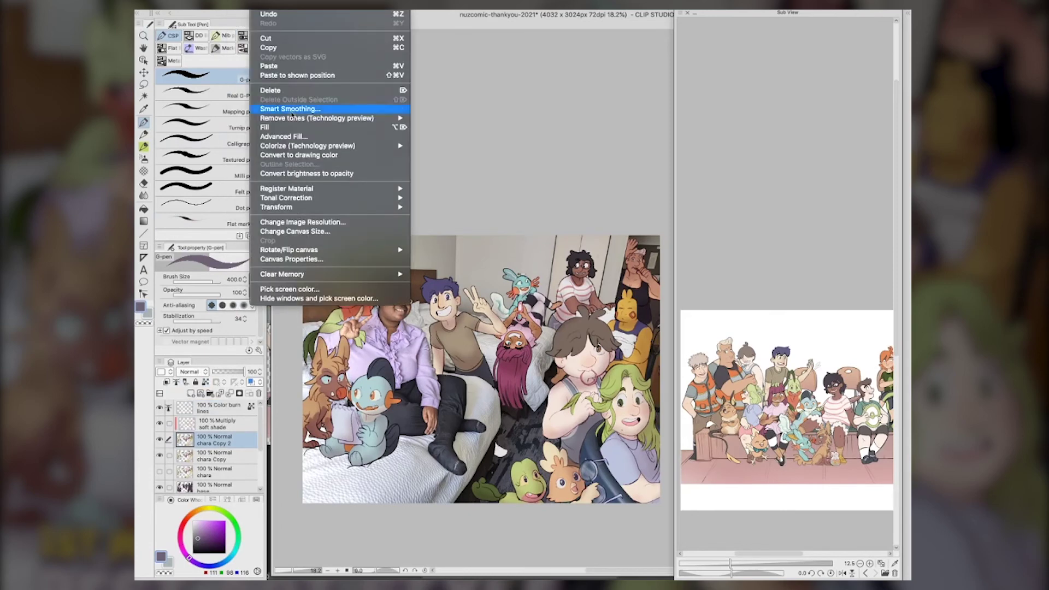
mouse_move(290, 198)
left_click(465, 209)
left_click(674, 147)
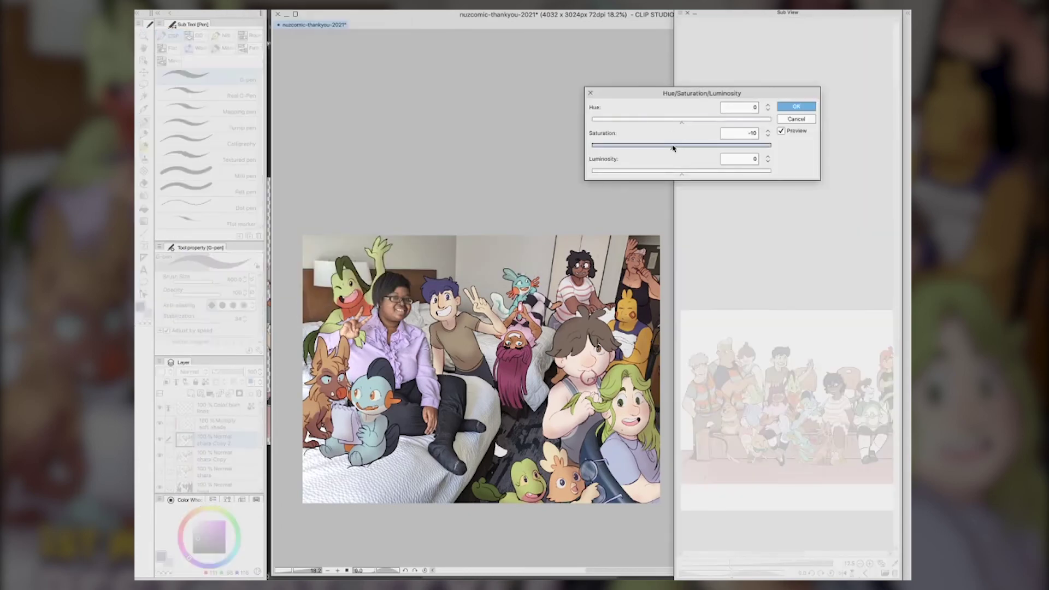
left_click(684, 171)
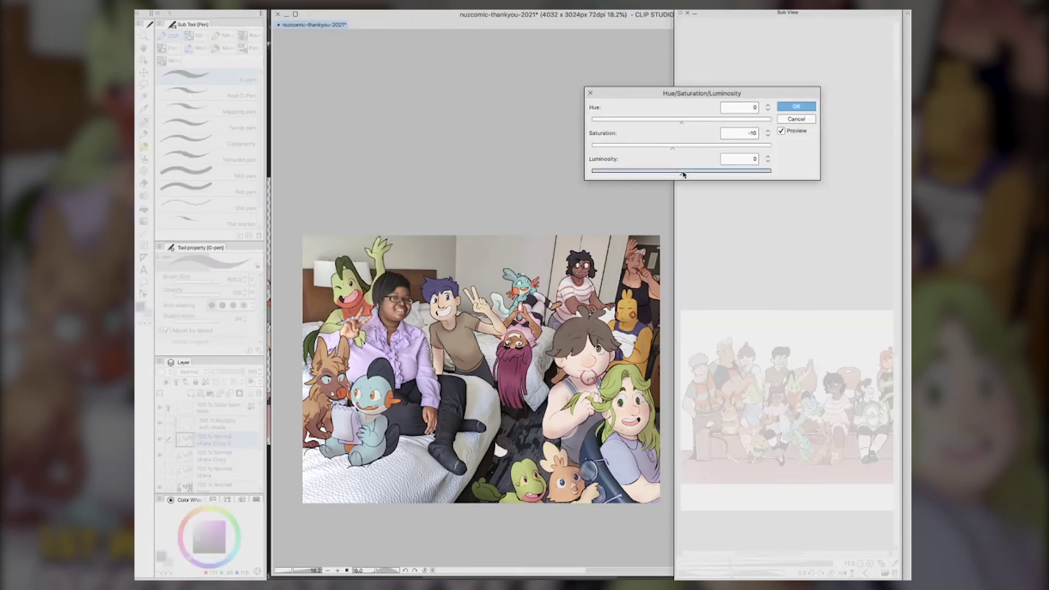
left_click(664, 146)
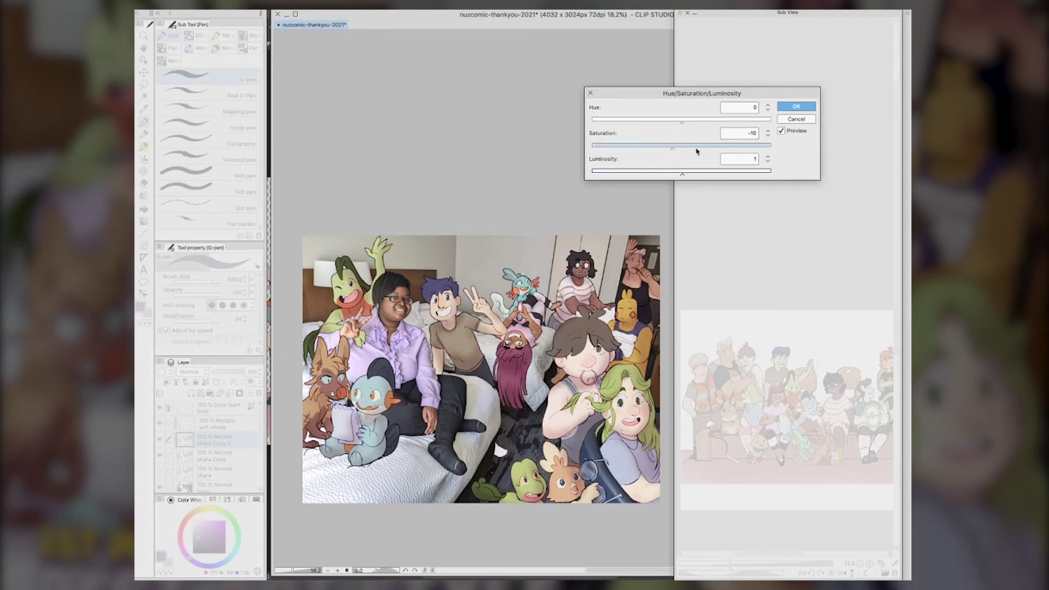
left_click(797, 106)
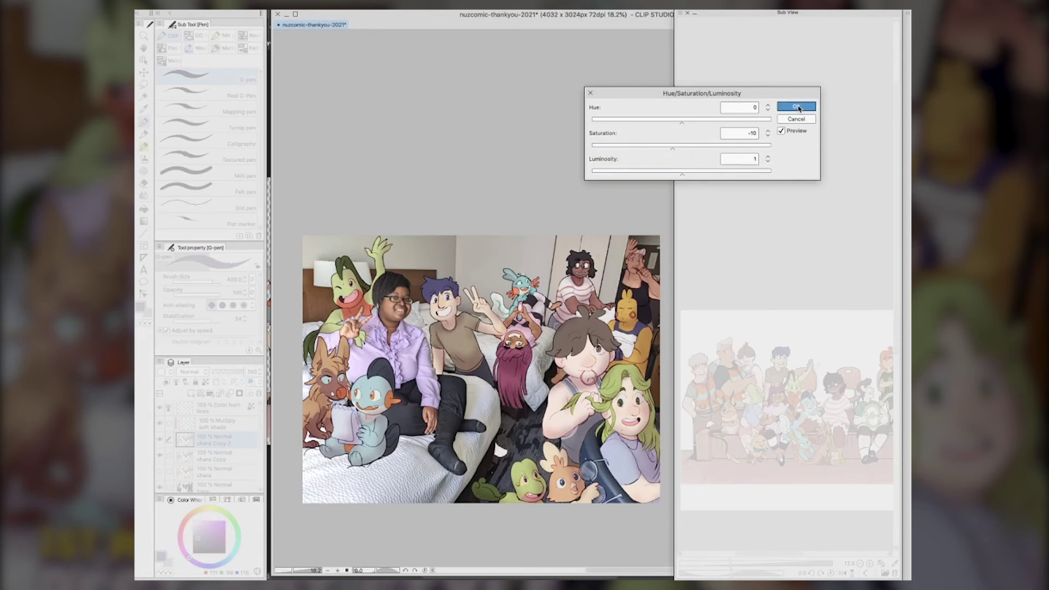
Lock the base layer's transparent pixels and sample a dark colour from the patterned bedding in the photo
scroll(218, 471, "down", 2)
left_click(217, 462)
left_click(144, 109)
left_click(449, 405)
left_click(205, 382)
left_click(449, 402)
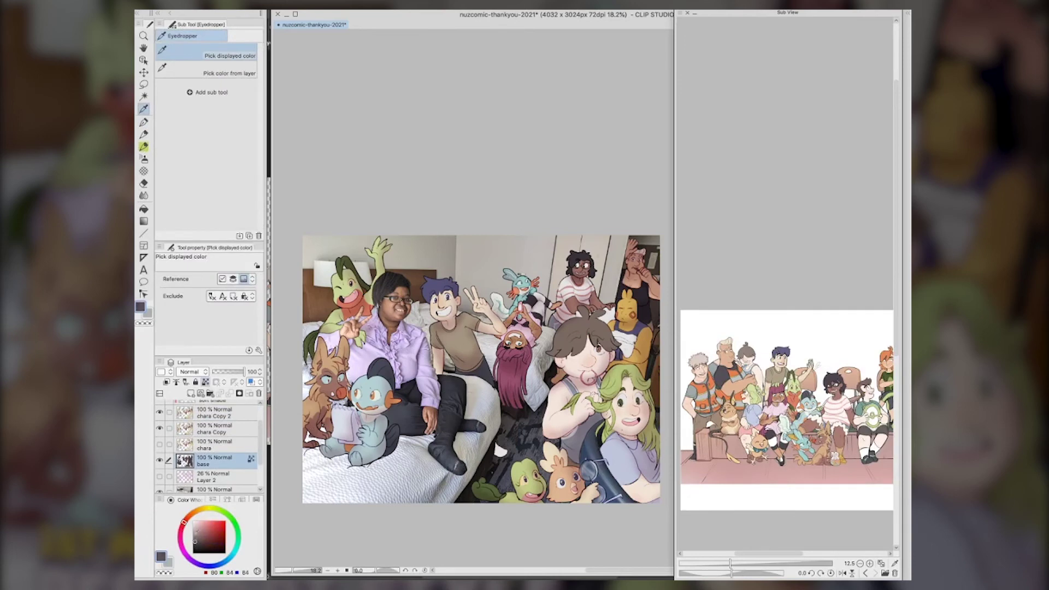
Switch to the Soft airbrush, try a muted mid-tone, and sample the light wall colour beside the green character's raised hand
key("b")
key("b")
left_click_drag(195, 542, 198, 534)
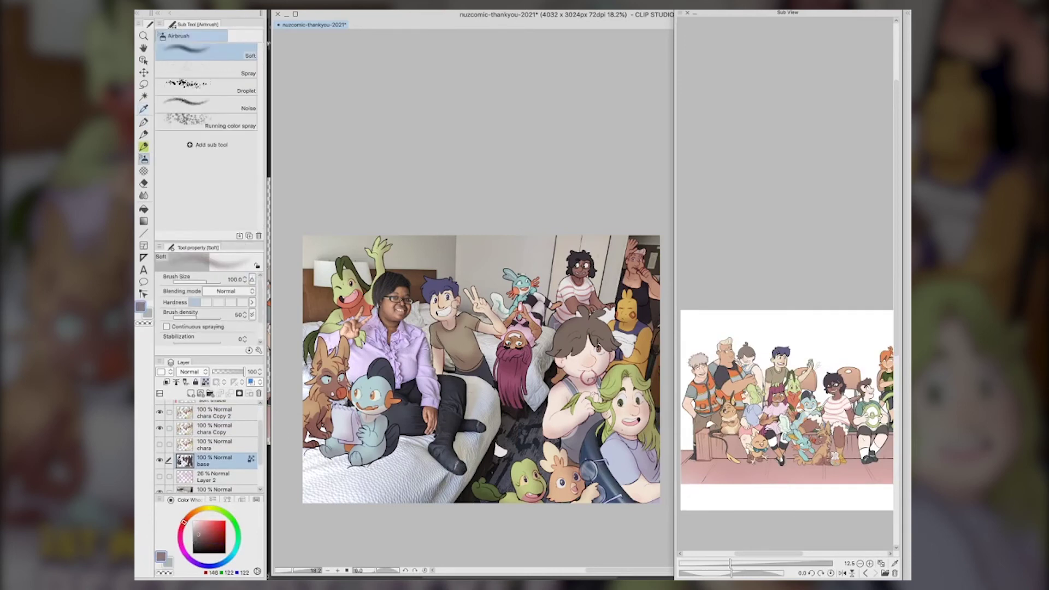
left_click(366, 243, "alt")
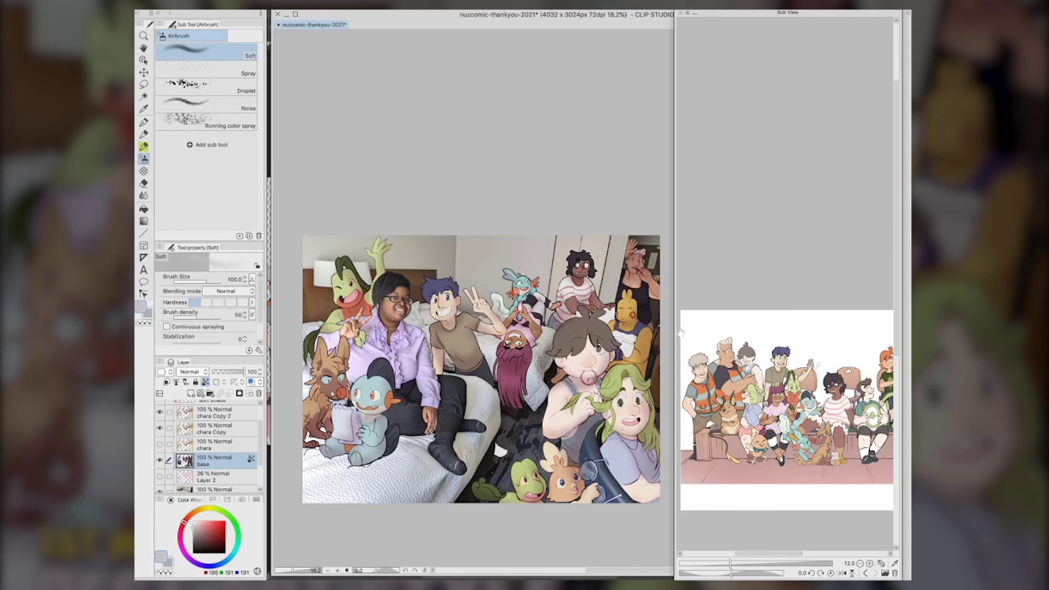
Set the lines layer to Linear burn at 55% opacity
scroll(226, 420, "up", 3)
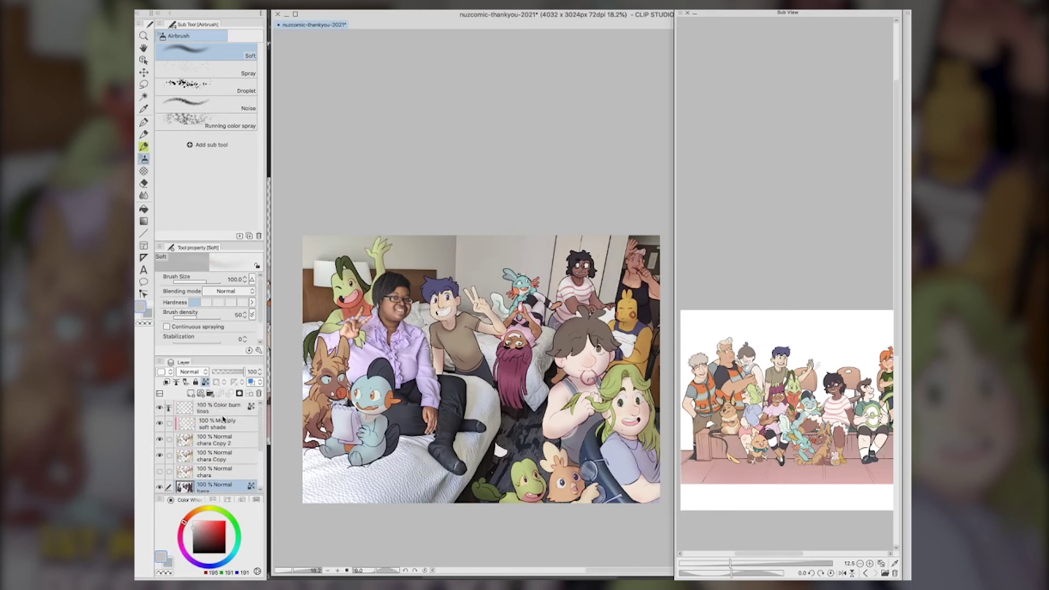
right_click(229, 411)
left_click(235, 374)
mouse_move(234, 374)
left_mouse_down()
mouse_move(253, 374)
mouse_move(230, 373)
left_mouse_up()
left_click(192, 372)
left_click(187, 141)
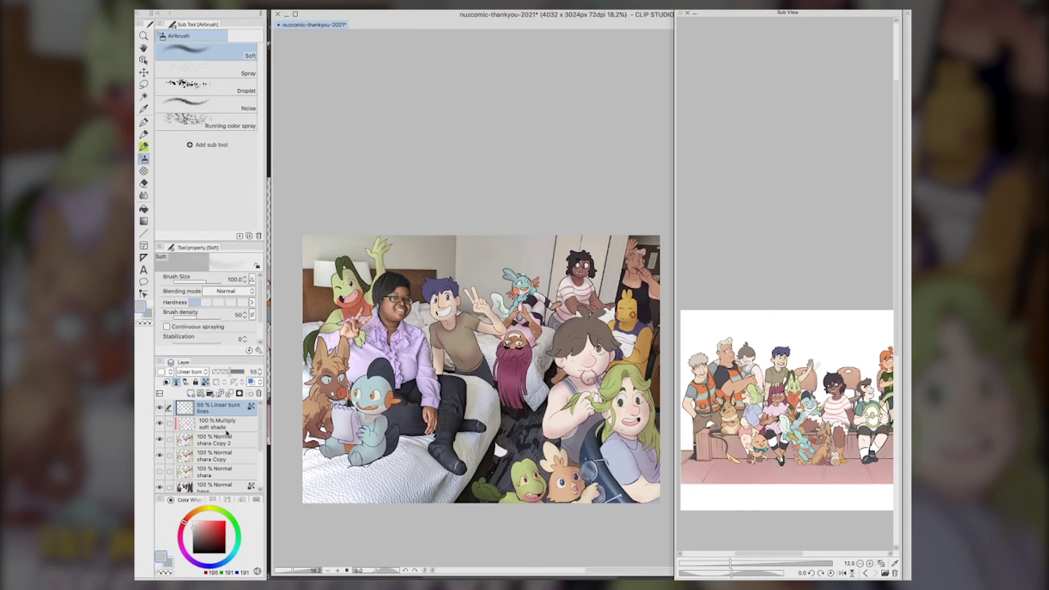
Add a layer named "hard shade" above the soft shade layer and clip it to the layer below
scroll(226, 433, "down", 2)
scroll(226, 432, "up", 2)
left_click(223, 425)
left_click(191, 393)
left_click(167, 382)
double_click(218, 428)
type("hard shade")
key("Return")
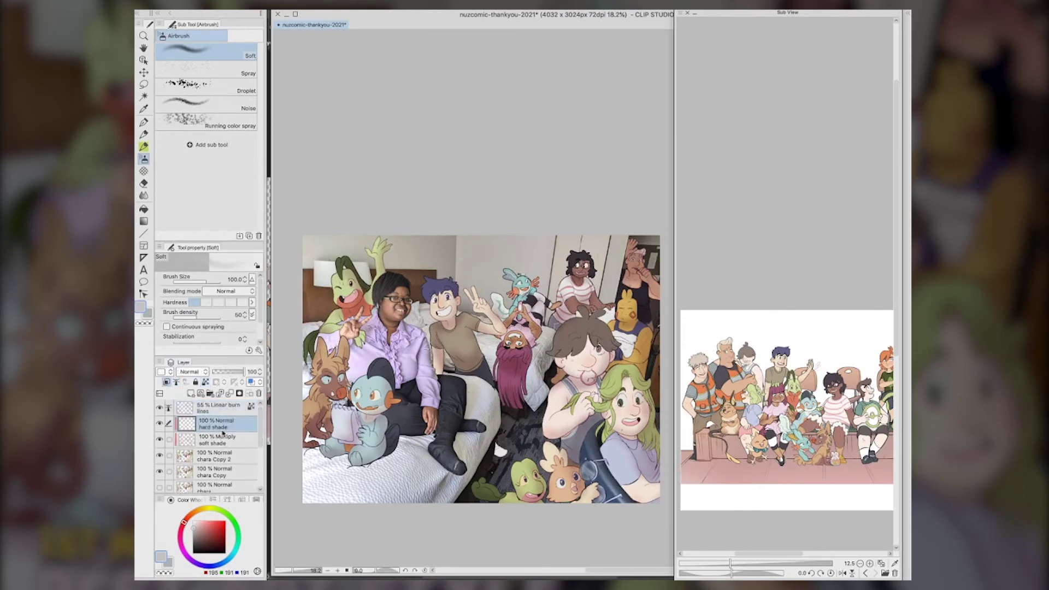
Choose a muted greyish mauve and the Round watercolor brush for the hard shading
left_click(181, 543)
left_click(197, 532)
key("b")
key("b")
key("b")
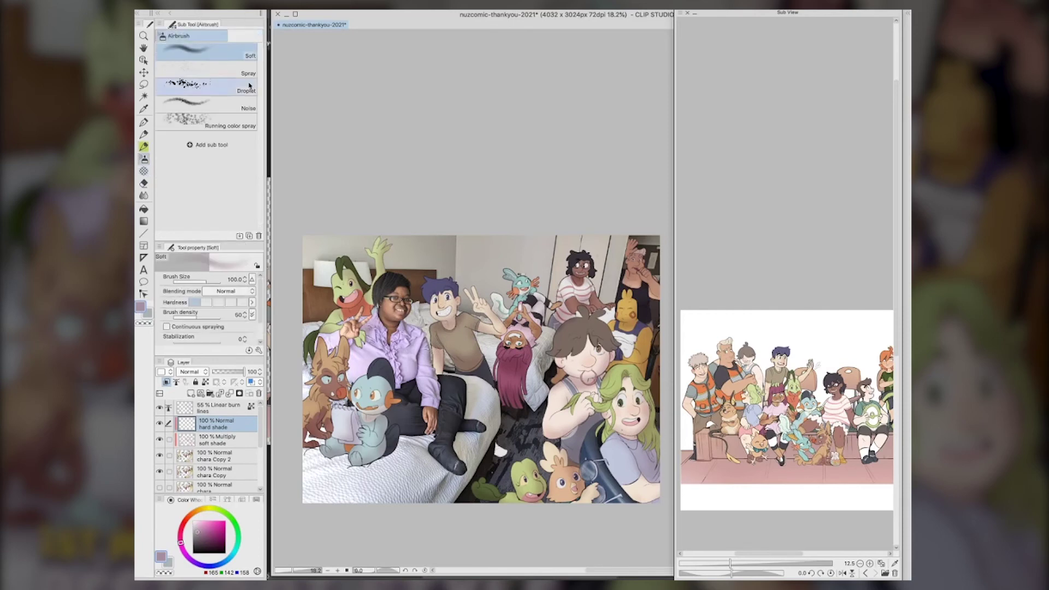
key("b")
key("b")
left_click(199, 36)
left_click(172, 36)
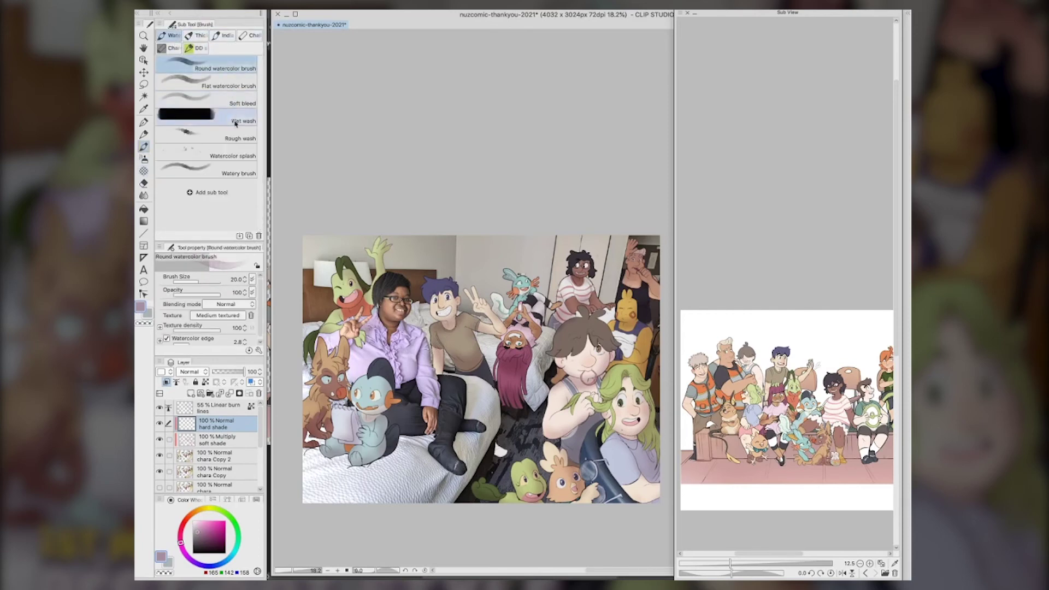
left_click(247, 141)
left_click(242, 82)
left_click(235, 67)
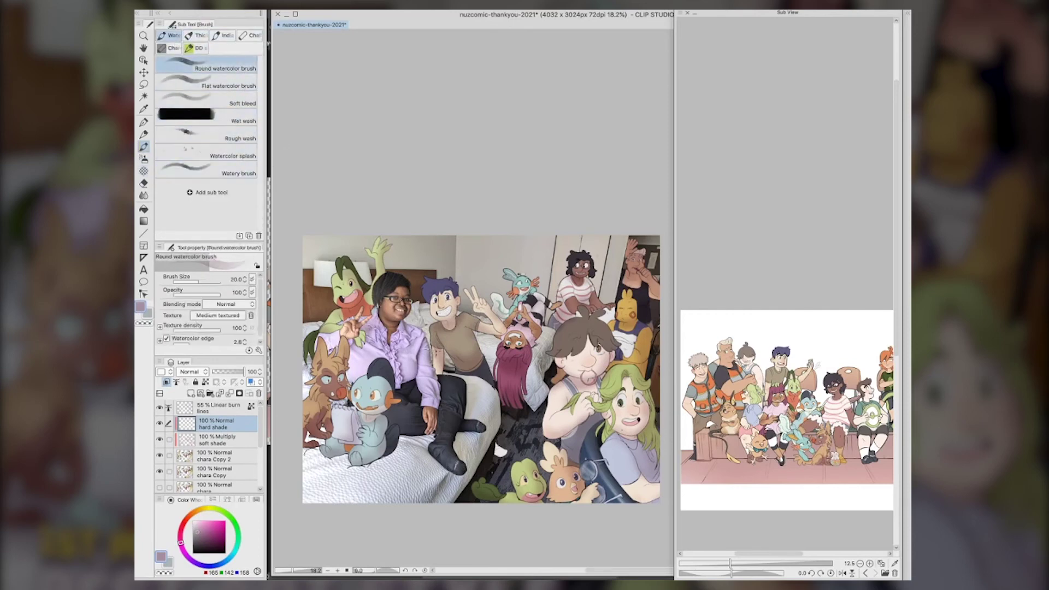
Set the hard shade layer to Multiply and paint and blend shadows on the blue creature in the foreground
left_click(189, 371)
left_click(191, 116)
left_click_drag(360, 412, 363, 428)
mouse_move(373, 391)
left_mouse_down()
mouse_move(384, 399)
mouse_move(378, 414)
mouse_move(392, 408)
mouse_move(367, 448)
mouse_move(385, 445)
mouse_move(351, 451)
mouse_move(356, 435)
mouse_move(328, 443)
left_mouse_up()
key("super+z")
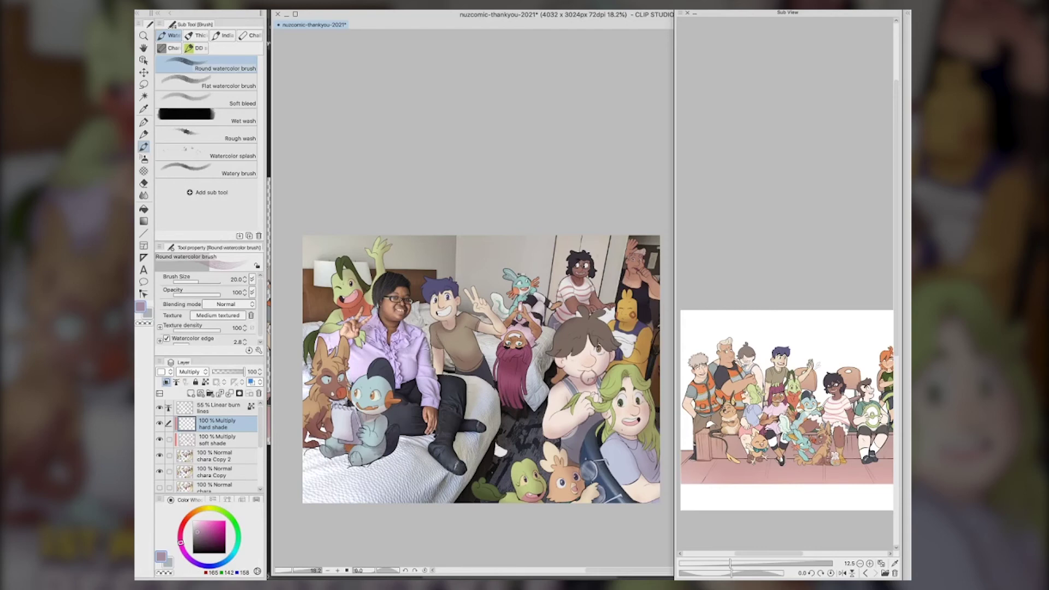
key("j")
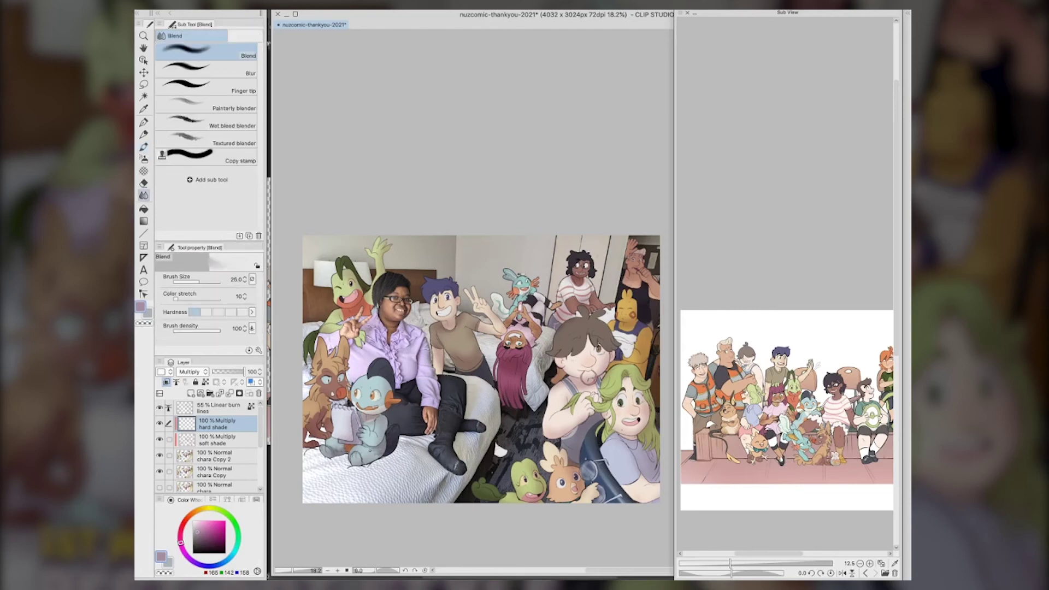
key("b")
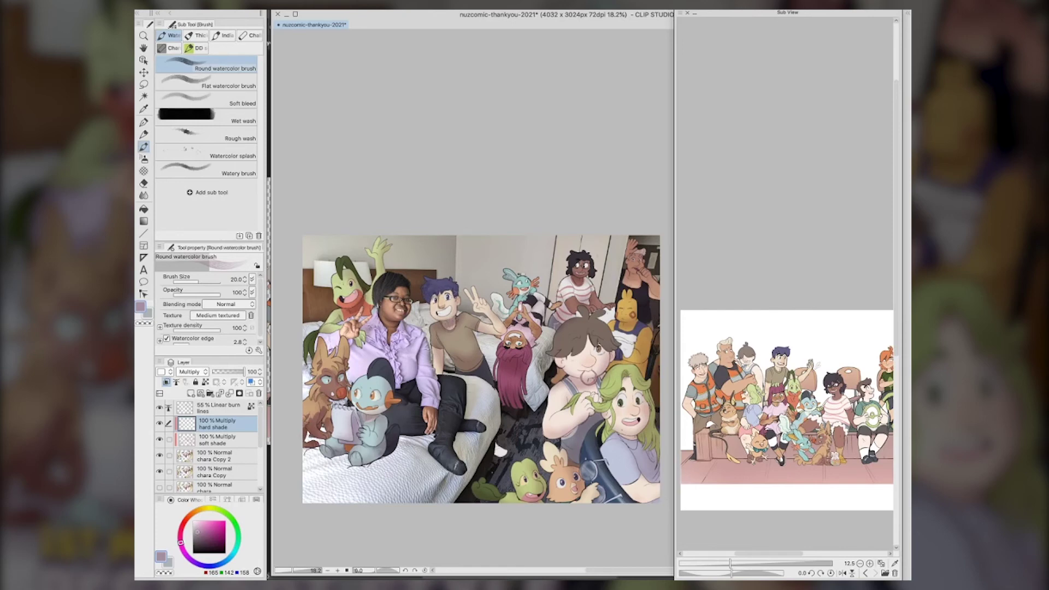
Paint hard shadows on the purple-haired boy's raised arm, shirt and the area beside him
left_click_drag(472, 323, 483, 338)
left_click_drag(476, 302, 486, 313)
mouse_move(433, 348)
left_mouse_down()
mouse_move(446, 373)
mouse_move(470, 376)
mouse_move(486, 358)
left_mouse_up()
left_click_drag(494, 447, 506, 452)
Paint hard shadows on the magenta-haired character and the character in the striped shirt, and soften them with the Blend tool
left_click_drag(501, 361, 503, 370)
left_click_drag(508, 360, 514, 382)
left_click_drag(522, 356, 527, 369)
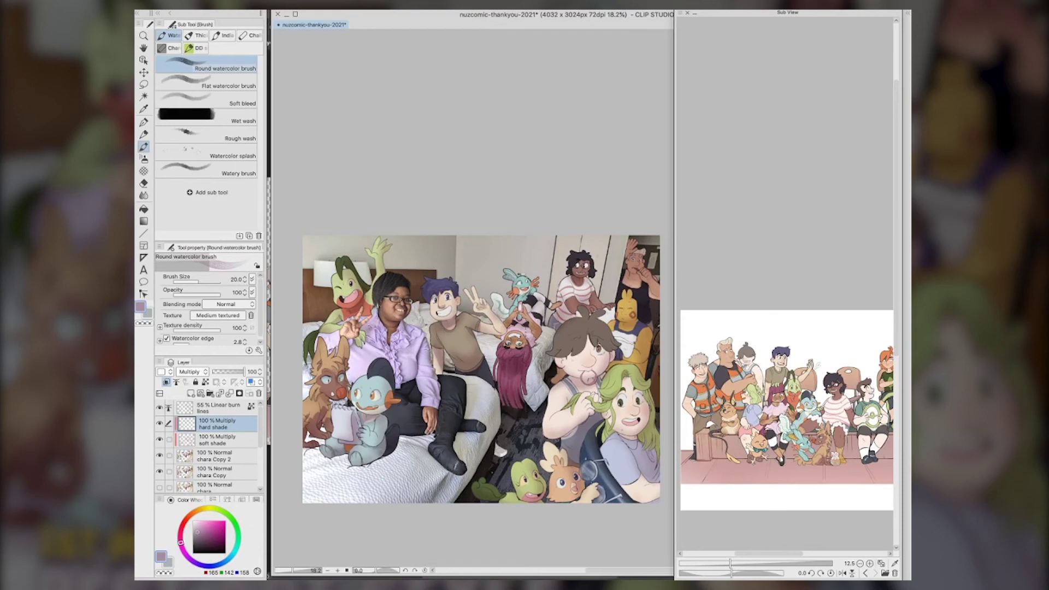
mouse_move(519, 320)
left_mouse_down()
mouse_move(527, 327)
mouse_move(542, 301)
mouse_move(520, 299)
mouse_move(496, 323)
left_mouse_up()
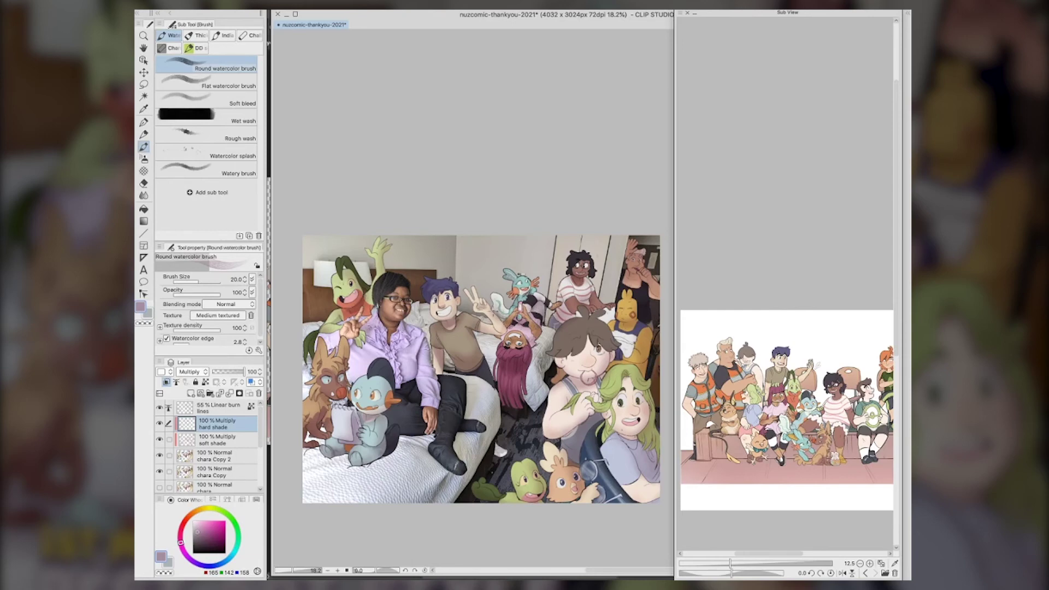
mouse_move(573, 277)
left_mouse_down()
mouse_move(587, 280)
mouse_move(591, 307)
mouse_move(570, 310)
left_mouse_up()
key("j")
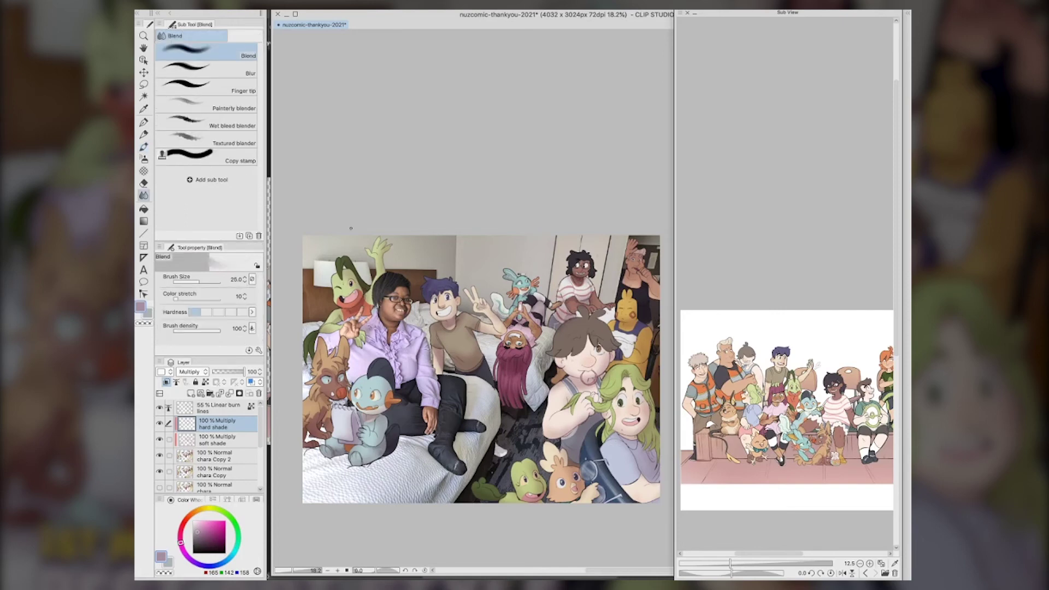
Paint and blend hard shadows on the green character's face, the purple-haired boy's collar and the large man's side
key("b")
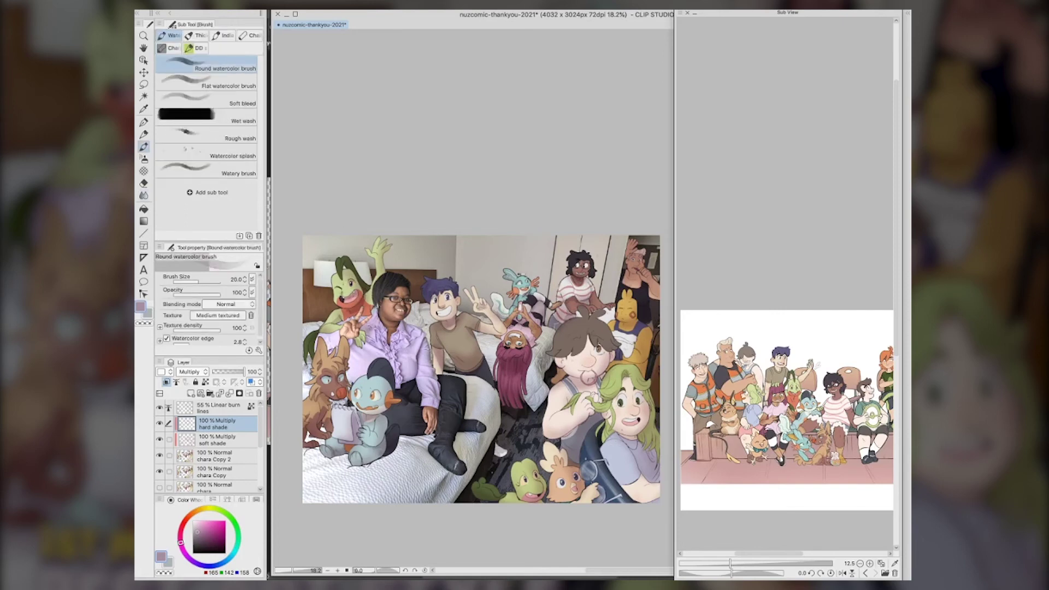
left_click_drag(345, 264, 356, 273)
key("j")
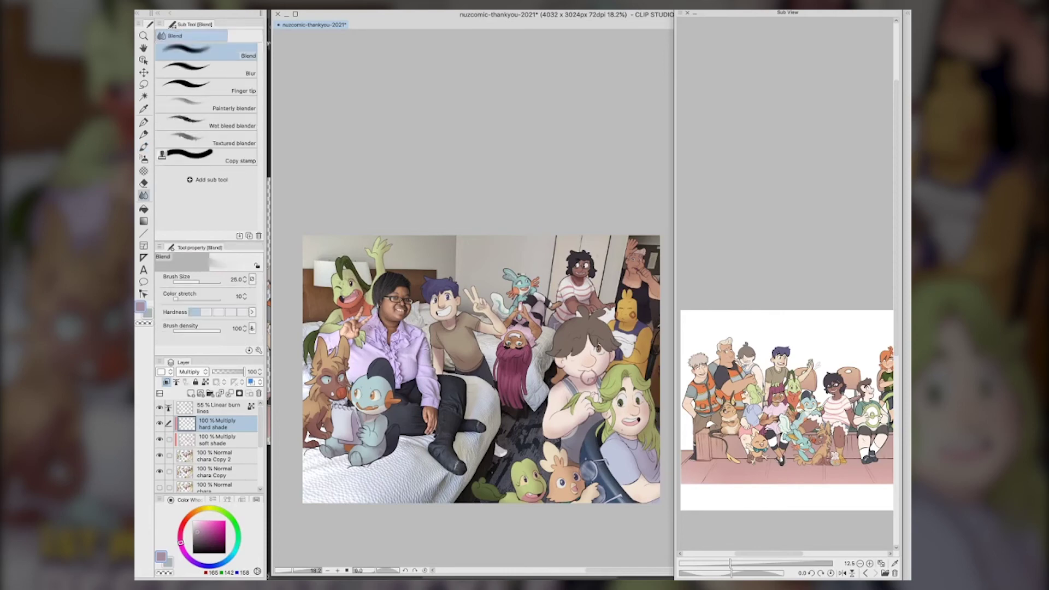
key("b")
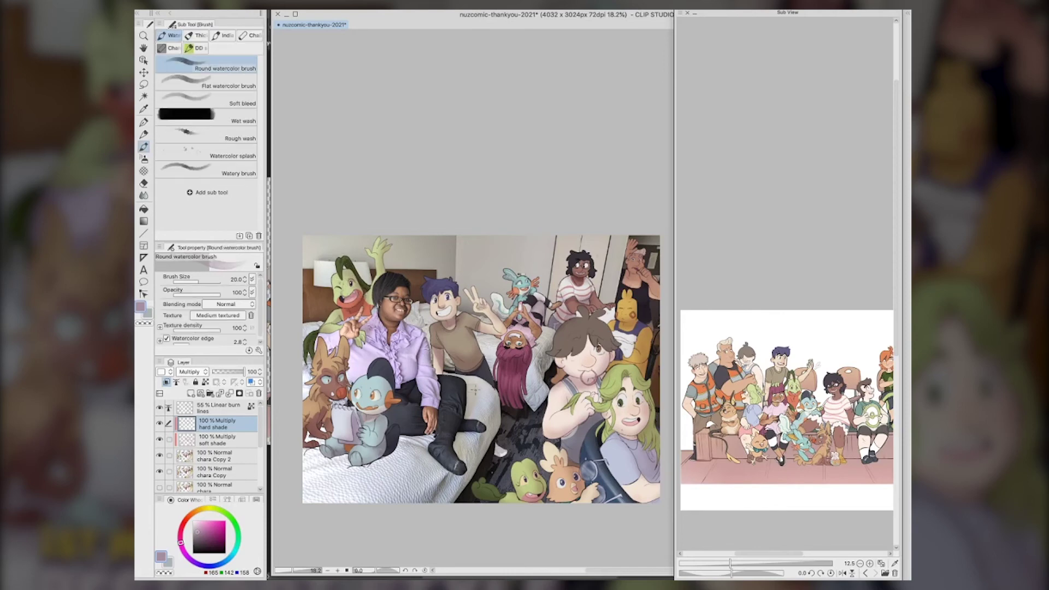
left_click_drag(438, 313, 453, 309)
mouse_move(576, 426)
left_mouse_down()
mouse_move(563, 474)
mouse_move(574, 464)
left_mouse_up()
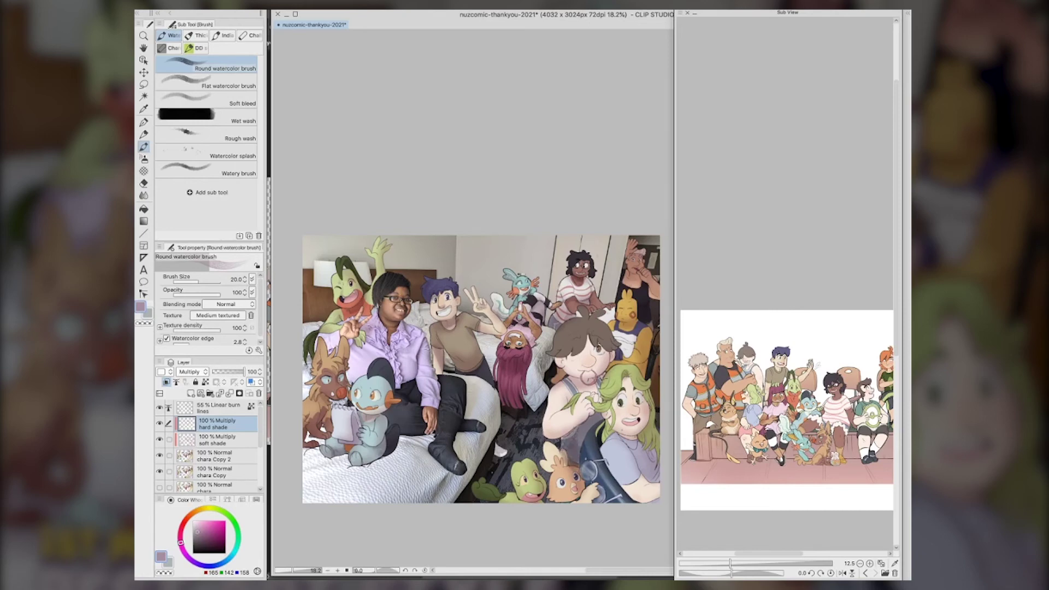
key("j")
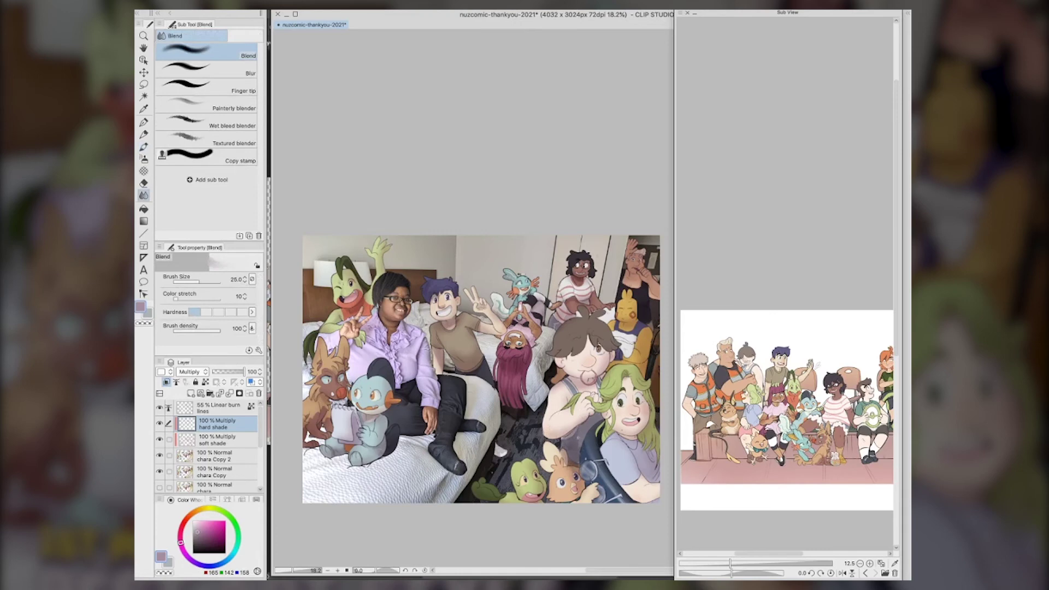
Paint and blend hard shadows on the small green and orange creatures along the photo's lower edge
key("b")
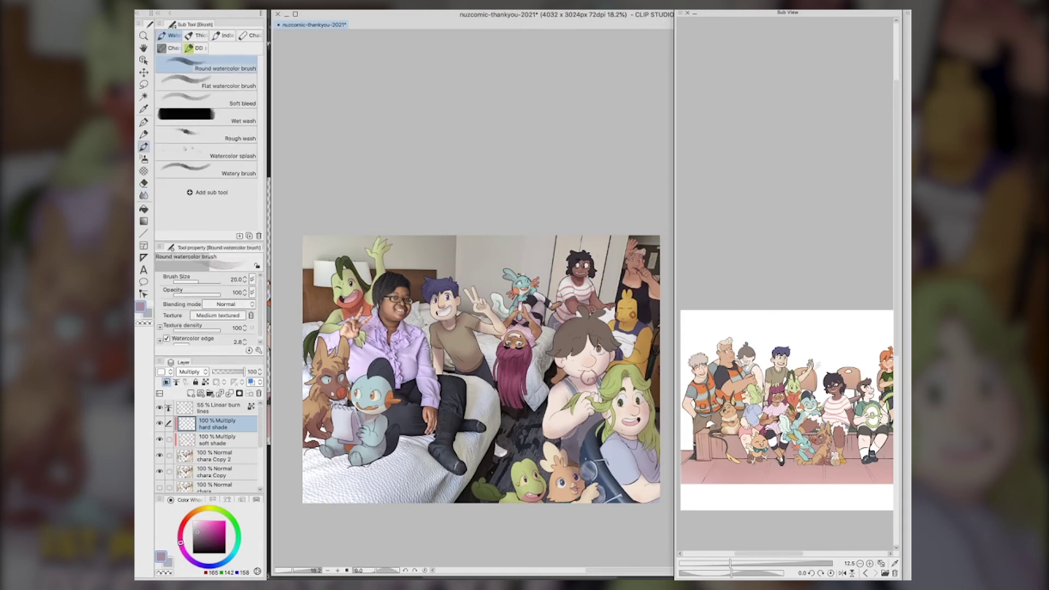
left_click_drag(590, 483, 586, 505)
mouse_move(478, 490)
left_mouse_down()
mouse_move(514, 495)
mouse_move(544, 480)
left_mouse_up()
left_click_drag(532, 465, 548, 496)
key("j")
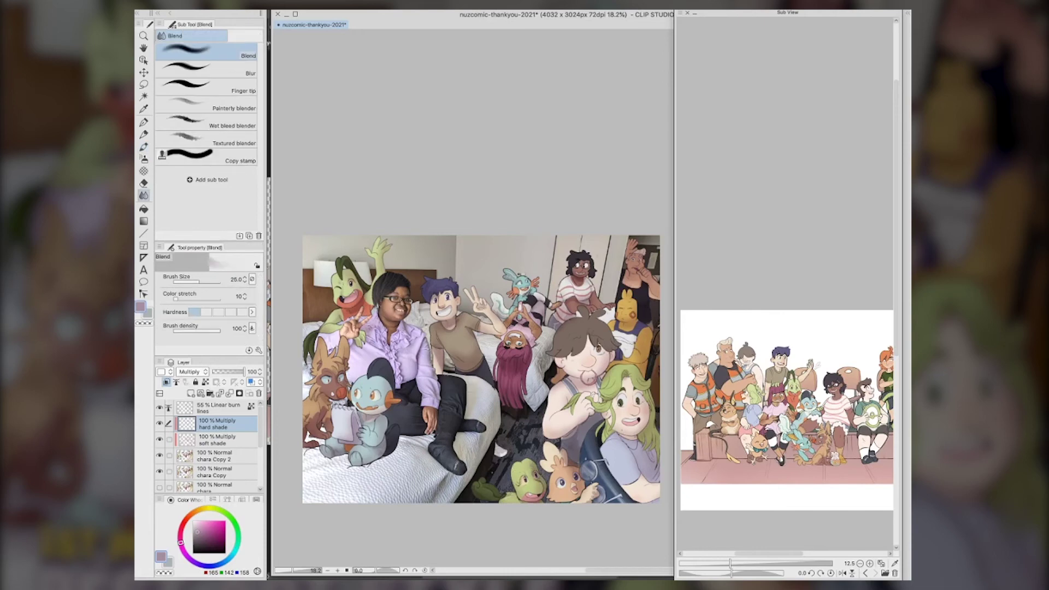
Paint and blend hard shadows on the large brown-haired man's face, hair and neck
key("b")
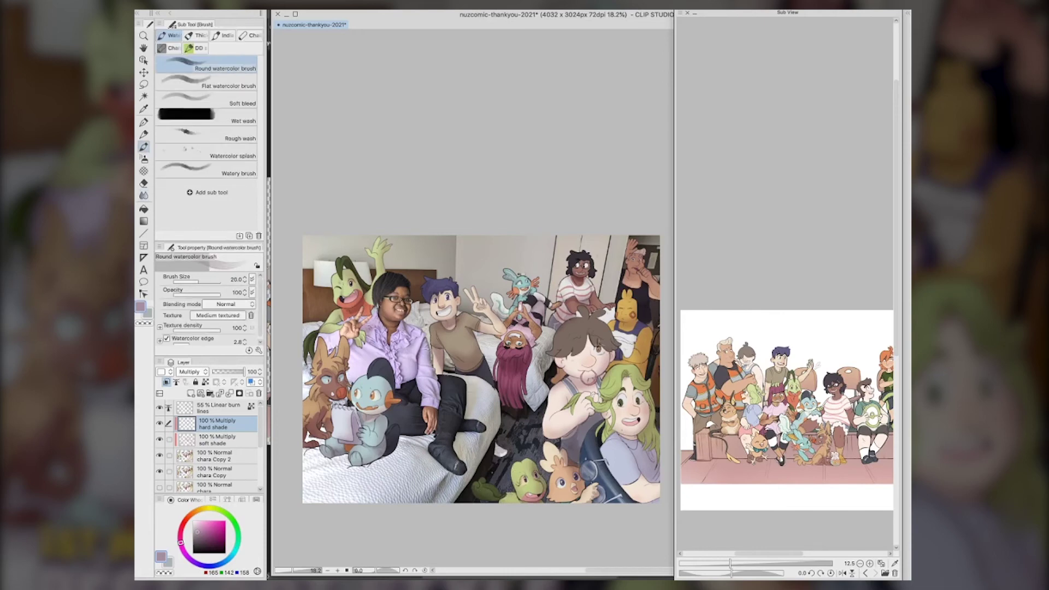
mouse_move(581, 366)
left_mouse_down()
mouse_move(594, 366)
mouse_move(596, 402)
left_mouse_up()
mouse_move(557, 362)
left_mouse_down()
mouse_move(589, 336)
mouse_move(562, 350)
left_mouse_up()
mouse_move(590, 314)
left_mouse_down()
mouse_move(609, 319)
mouse_move(599, 349)
left_mouse_up()
left_click_drag(595, 339, 611, 363)
mouse_move(619, 347)
left_mouse_down()
mouse_move(601, 371)
mouse_move(615, 352)
left_mouse_up()
left_click_drag(609, 335, 621, 351)
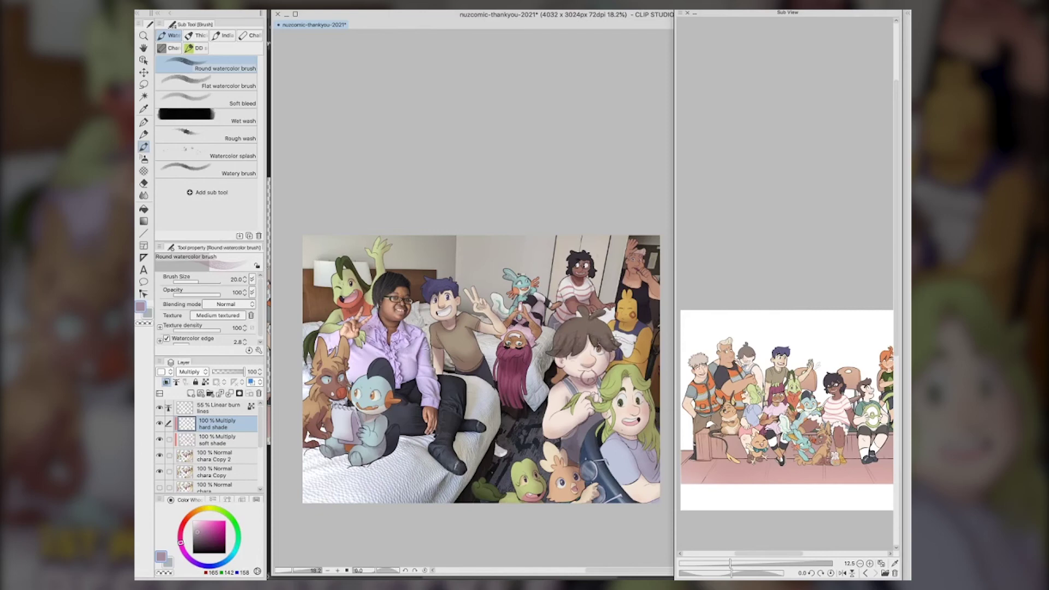
key("j")
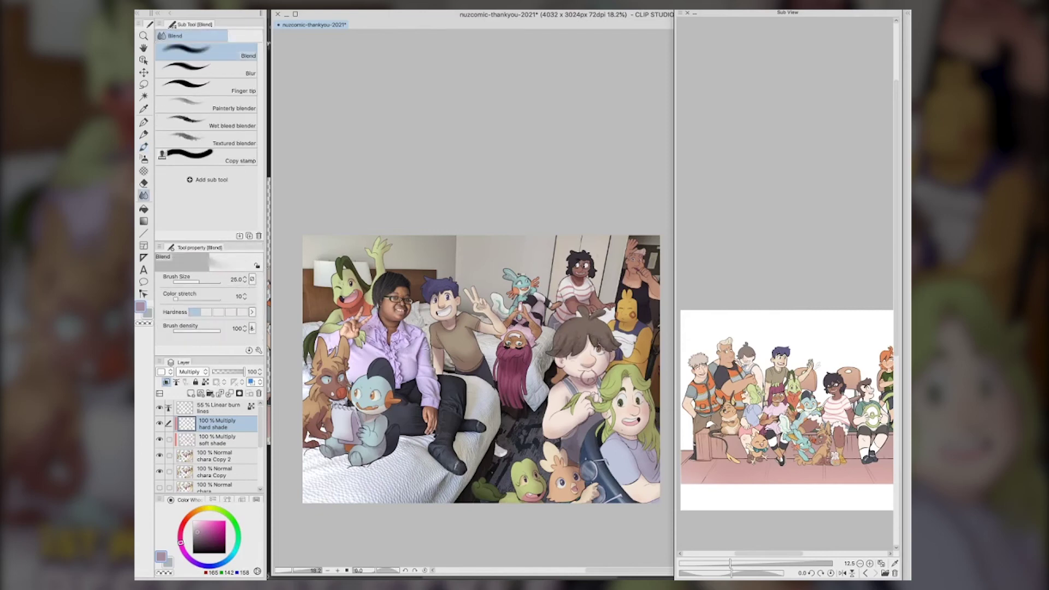
Shade the green-haired woman's face, hair and neck, using the watercolor brush at size 40, and blend the shadows
key("b")
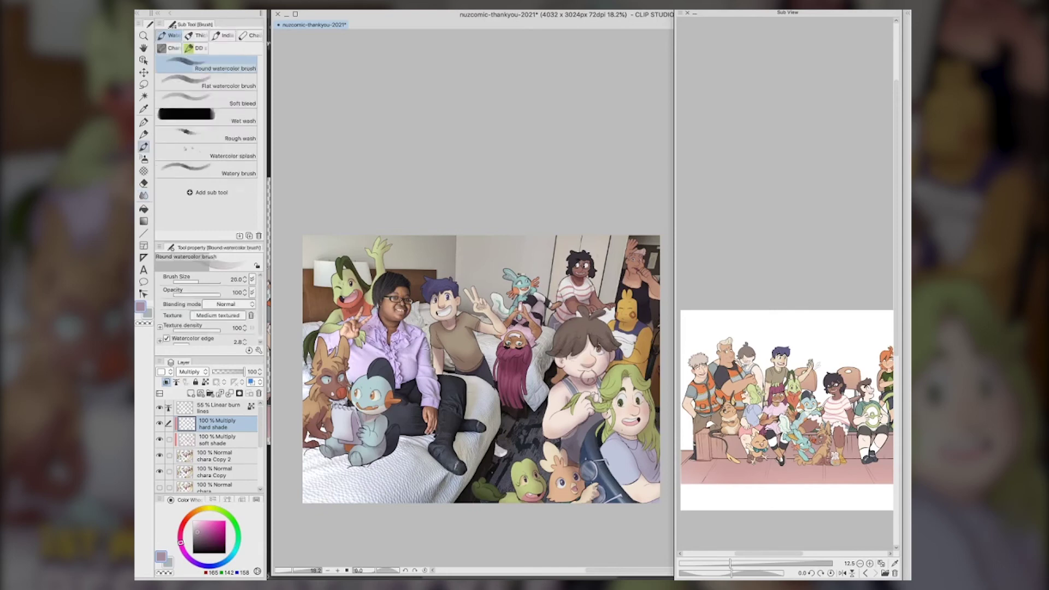
mouse_move(606, 422)
left_mouse_down()
mouse_move(610, 439)
mouse_move(637, 442)
left_mouse_up()
mouse_move(649, 376)
left_mouse_down()
mouse_move(632, 392)
mouse_move(656, 452)
left_mouse_up()
left_click_drag(643, 404, 648, 428)
left_click_drag(631, 413, 639, 418)
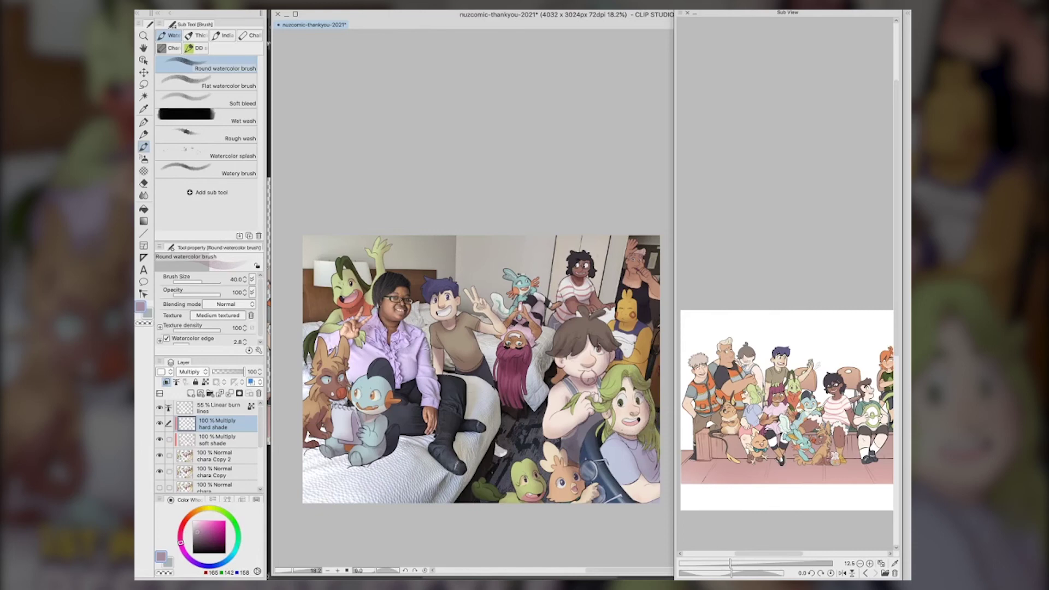
key("j")
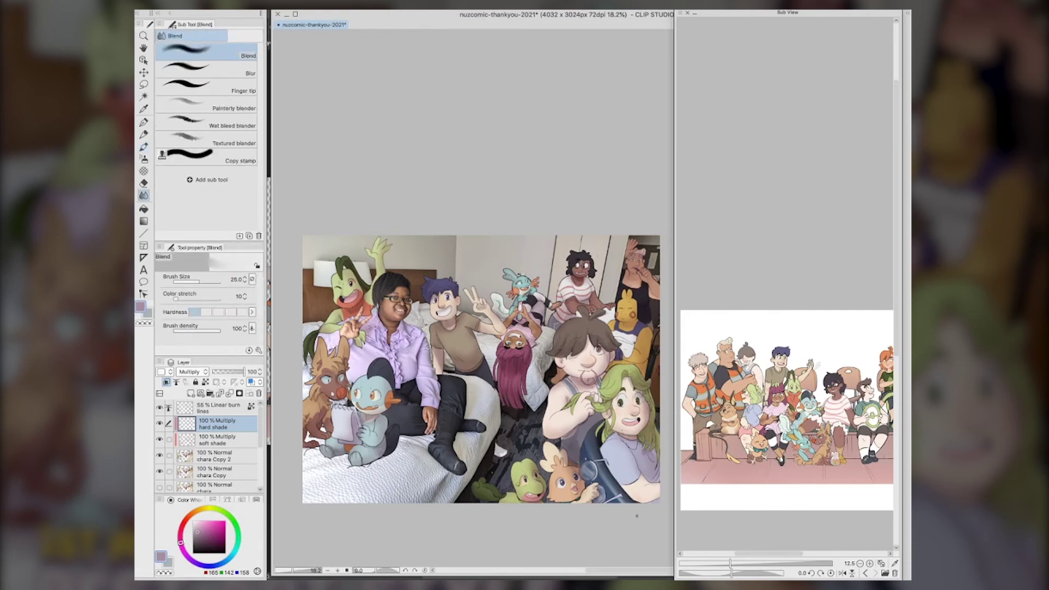
Reduce the watercolor brush to size 20 and shade the yellow character's body and the top of the green-haired woman's hair
key("b")
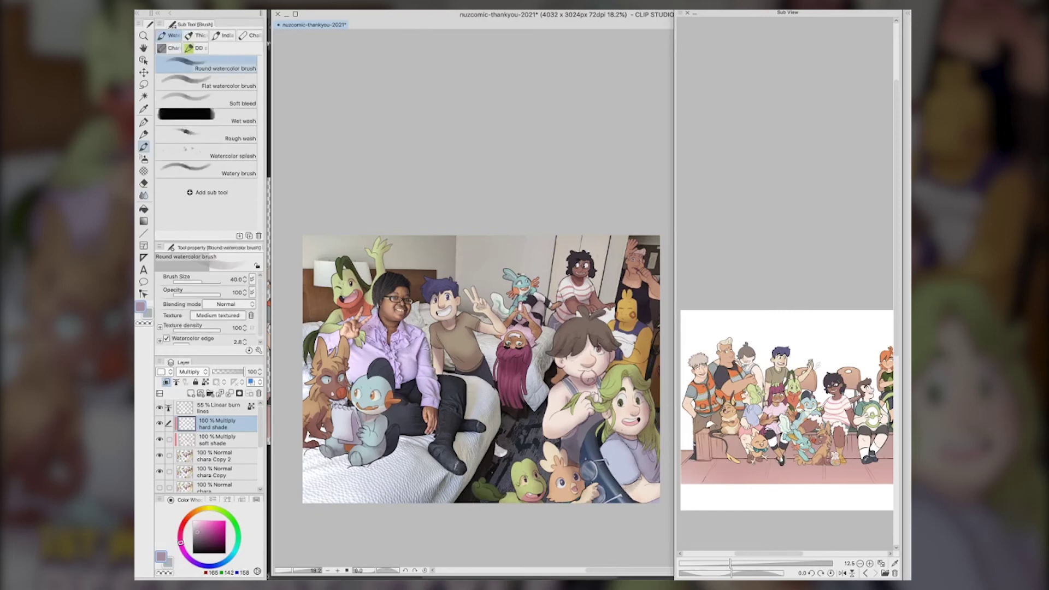
key("bracketleft")
key("bracketleft")
mouse_move(619, 326)
left_mouse_down()
mouse_move(633, 326)
mouse_move(620, 358)
left_mouse_up()
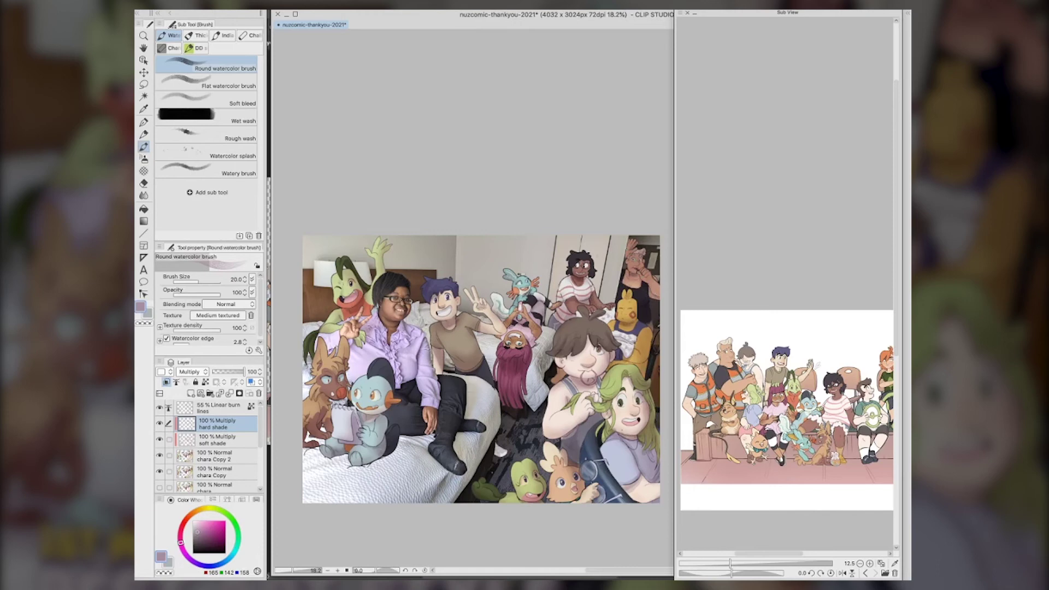
left_click_drag(645, 372, 618, 363)
Set the lines layer to Color burn at 100% opacity
scroll(444, 253, "down", 2)
left_click(218, 408)
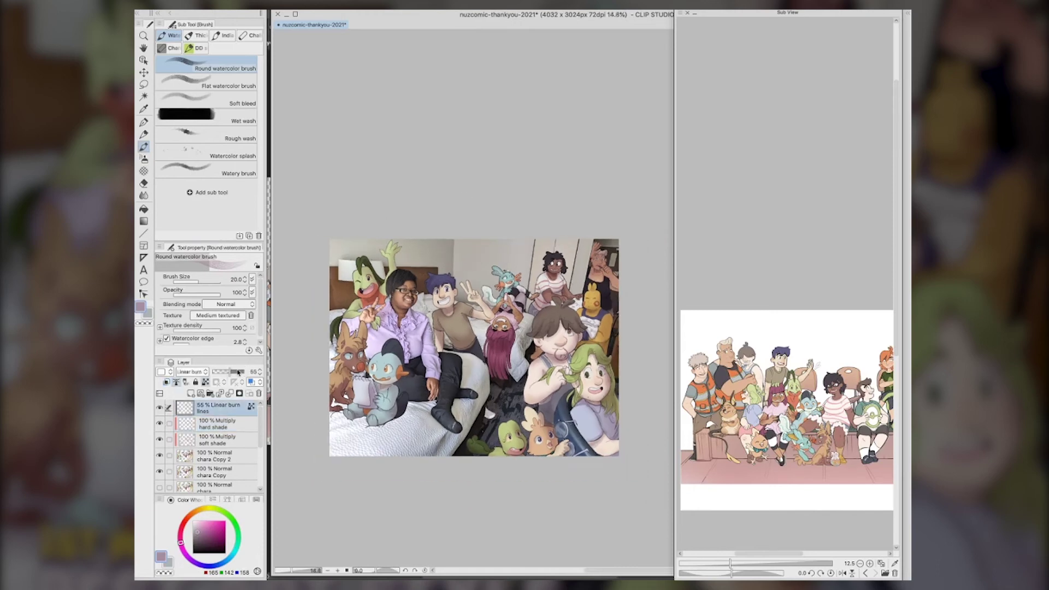
left_click(189, 372)
left_click(194, 129)
Duplicate the lines layer, set the copy to Multiply at 15% opacity, and save the file
right_click(219, 408)
left_click(241, 218)
left_click(189, 371)
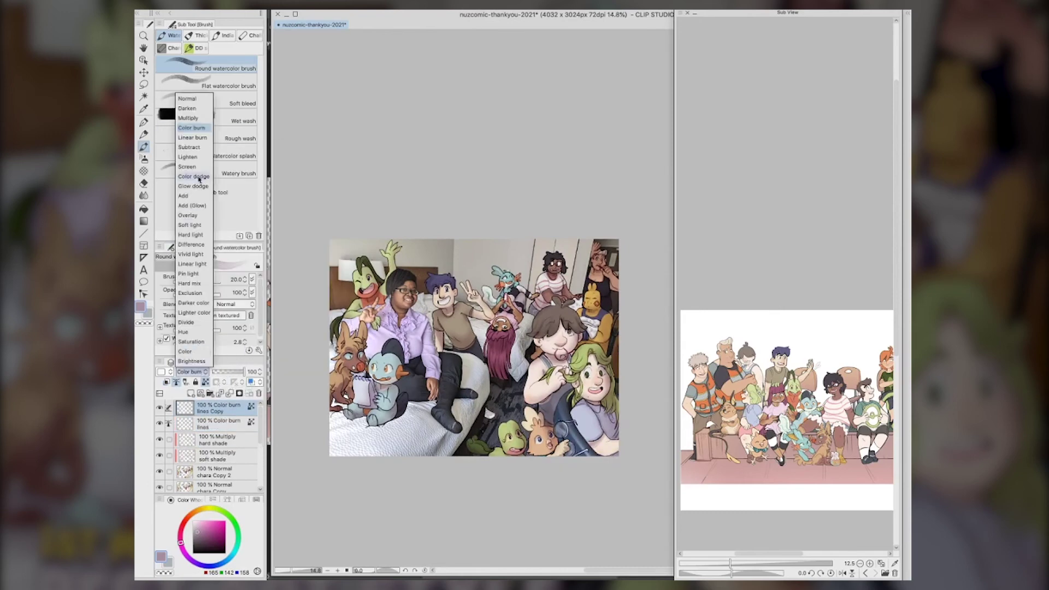
left_click(188, 118)
left_click(223, 373)
left_click(218, 376)
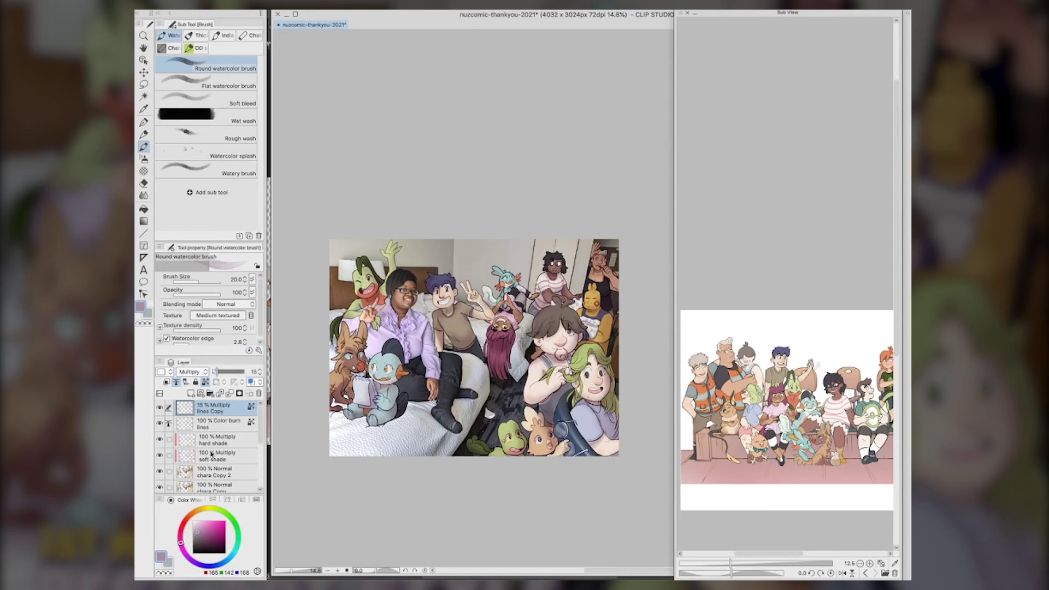
key("ctrl+s")
Create a new layer above the photo, name it "picture shadow" and set its blending mode to Multiply
scroll(220, 424, "down", 5)
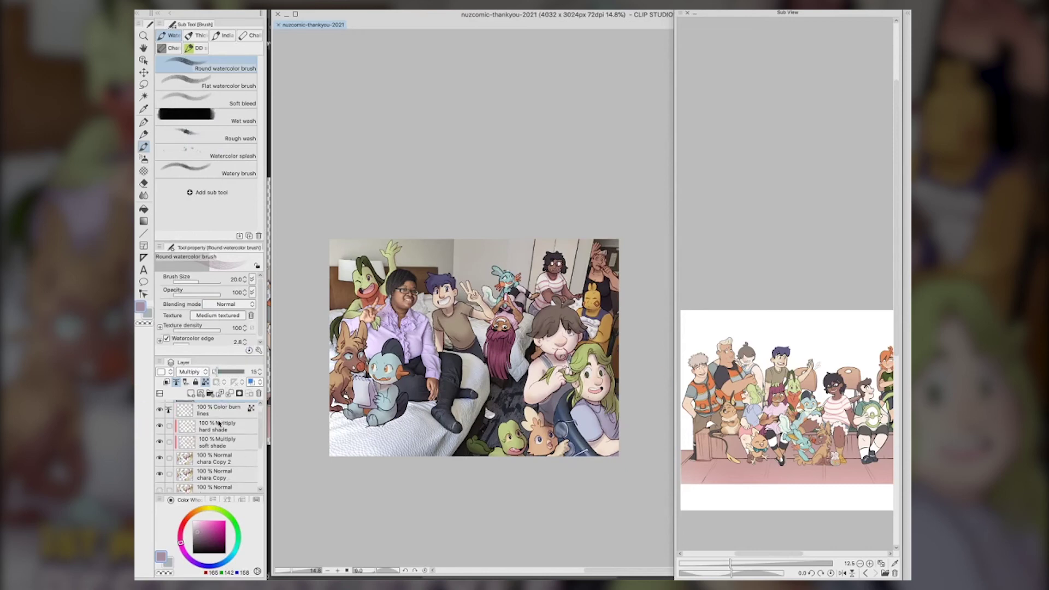
left_click(219, 468)
left_click(191, 394)
double_click(209, 474)
type("picture shadow")
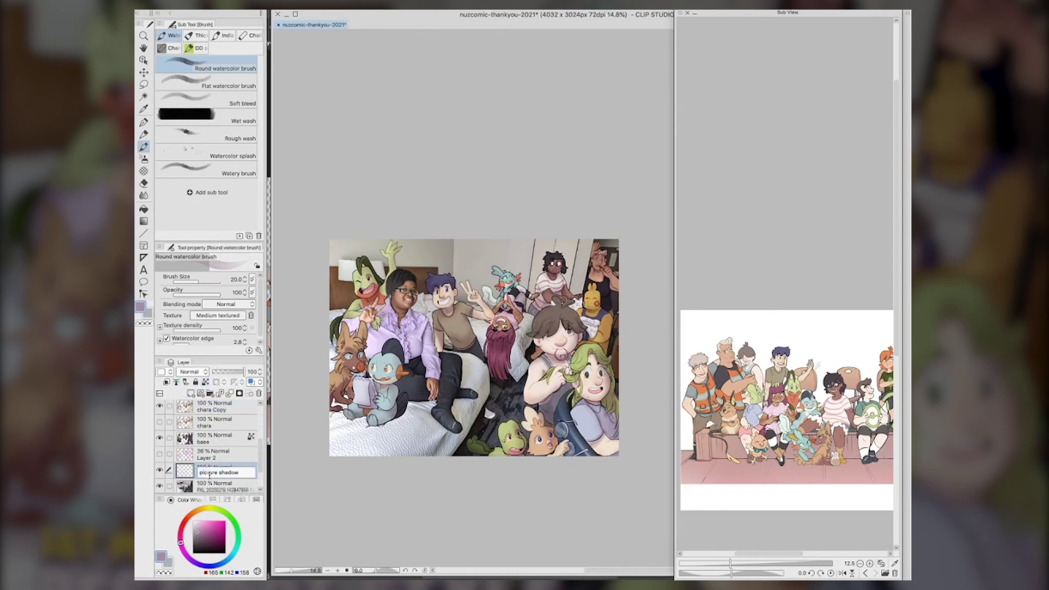
key("Return")
left_click(192, 371)
left_click(197, 120)
Paint soft cast shadows on the bed around the blue character with the Soft airbrush at size 100
key("b")
key("b")
key("b")
key("b")
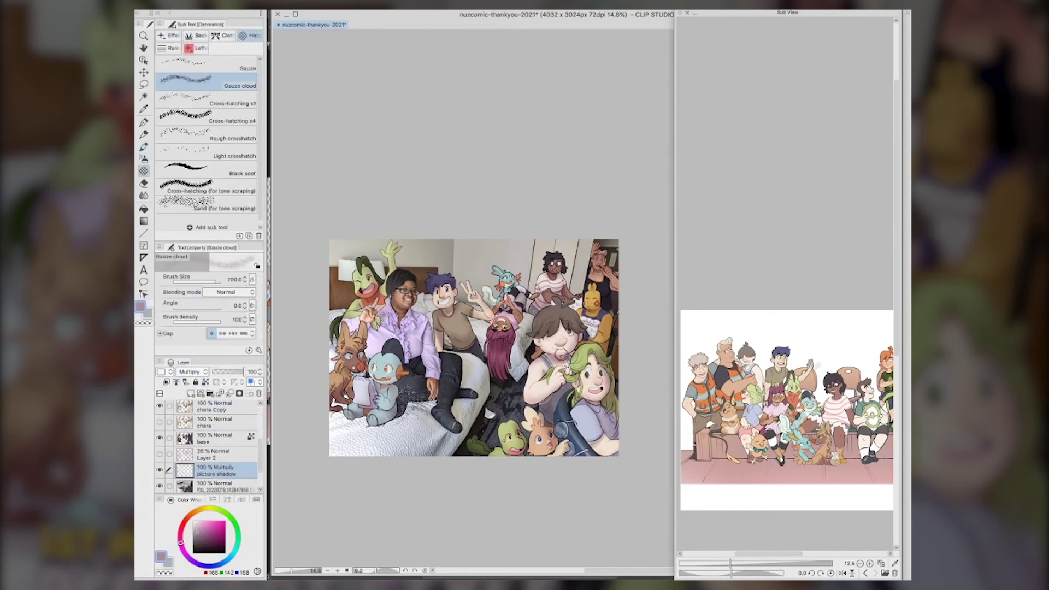
mouse_move(409, 403)
left_mouse_down()
mouse_move(379, 421)
mouse_move(340, 419)
mouse_move(335, 405)
left_mouse_up()
left_click_drag(400, 415, 387, 424)
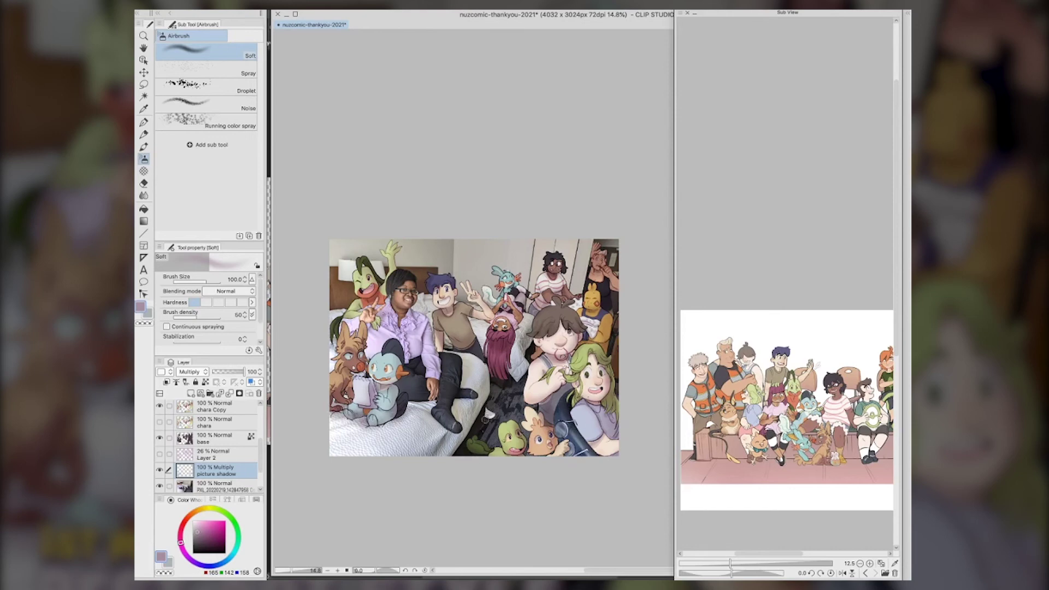
Airbrush cast shadows around the characters at the back and the green character's raised hand, reducing the brush to size 60
left_click_drag(542, 255, 527, 313)
left_click_drag(489, 268, 499, 296)
left_click_drag(483, 288, 481, 299)
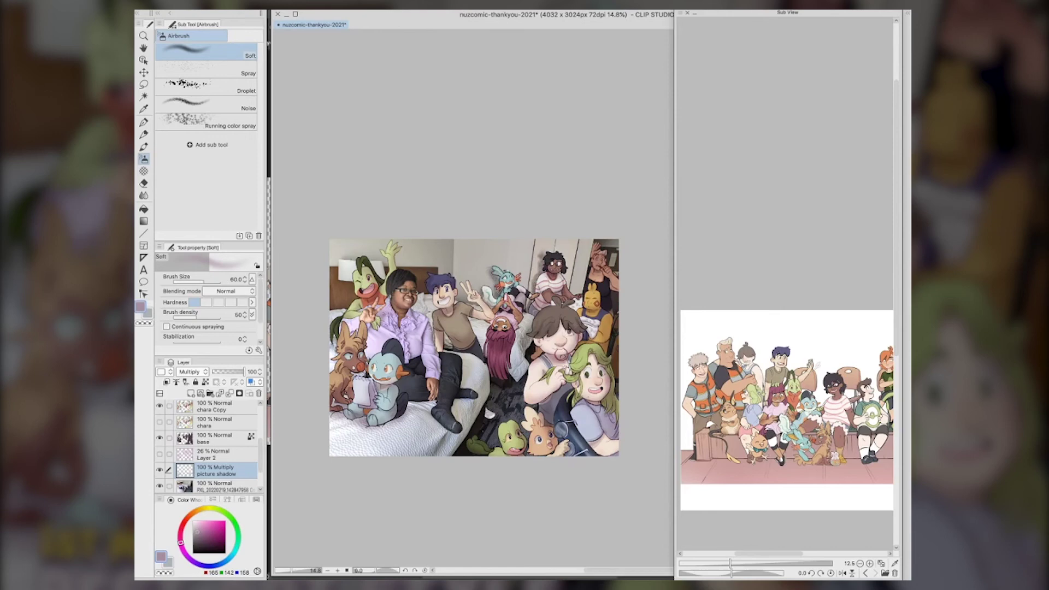
left_click_drag(397, 263, 402, 244)
left_click_drag(495, 262, 490, 268)
key("j")
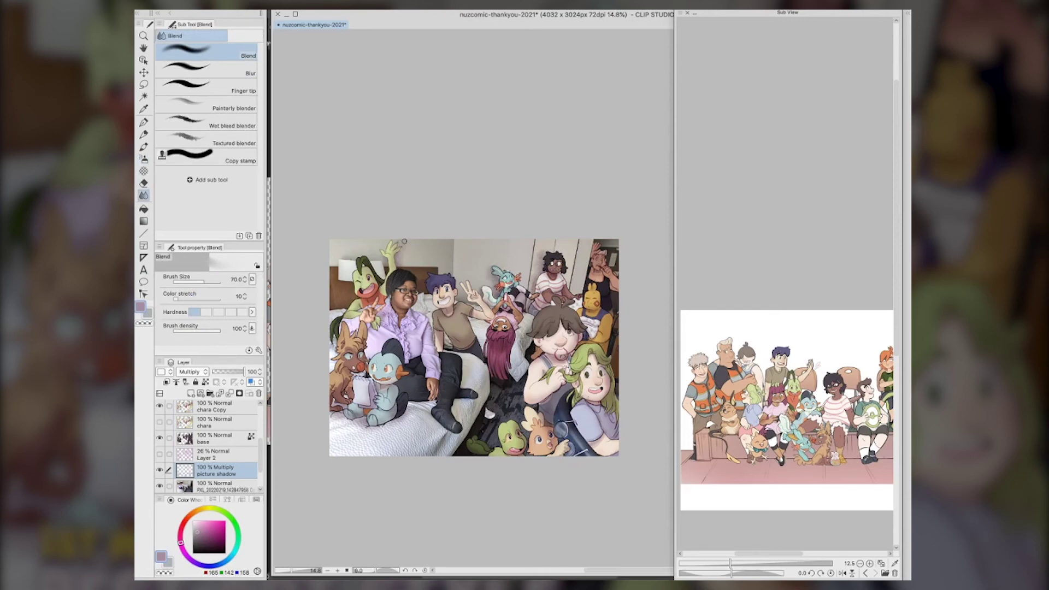
Paint a shadow between the seated woman and the purple-haired boy with the round watercolor brush at size 60, and blend it
key("b")
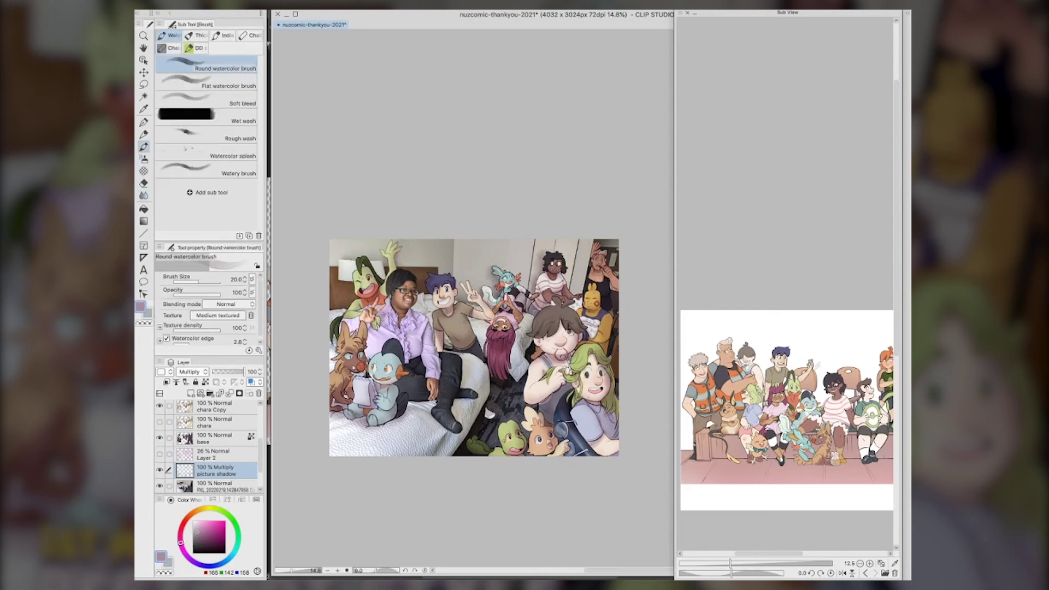
key("bracketright")
key("bracketright")
key("bracketright")
key("bracketright")
left_click_drag(429, 350, 437, 361)
key("j")
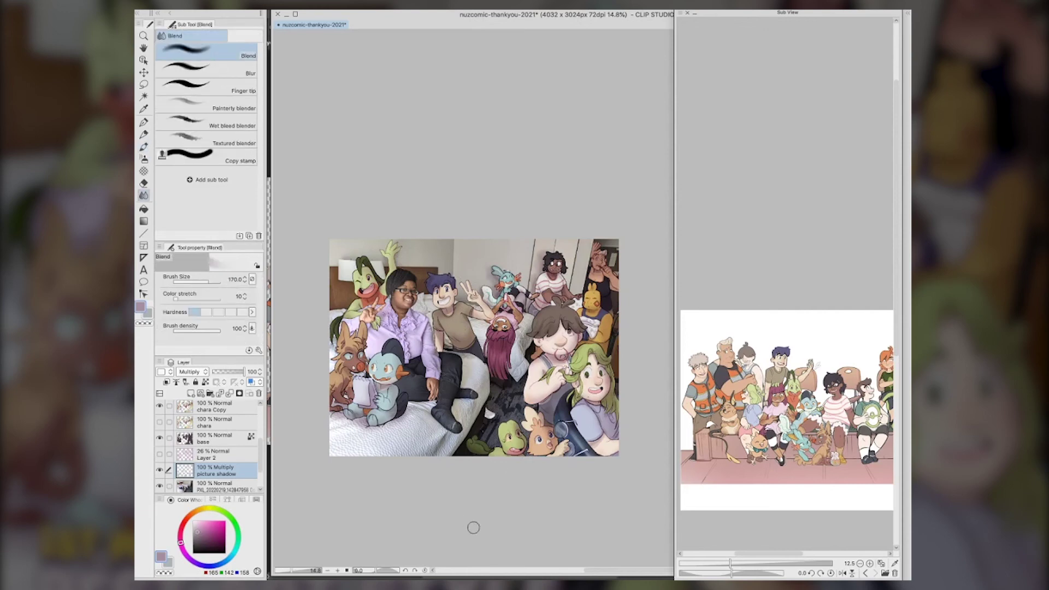
Airbrush soft shadows at size 60 on the seated woman's shirt and beside the purple-haired boy's legs, and blend them
key("b")
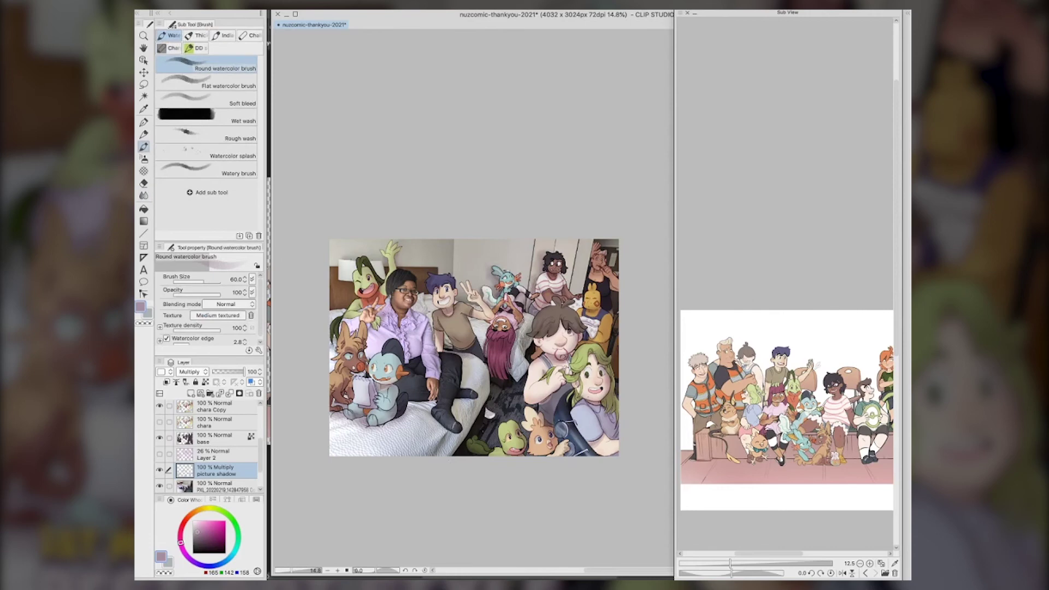
key("j")
key("b")
key("b")
key("]")
key("]")
key("]")
mouse_move(454, 362)
left_mouse_down()
mouse_move(433, 353)
mouse_move(442, 357)
left_mouse_up()
left_click_drag(381, 325, 366, 348)
left_click_drag(387, 301, 368, 357)
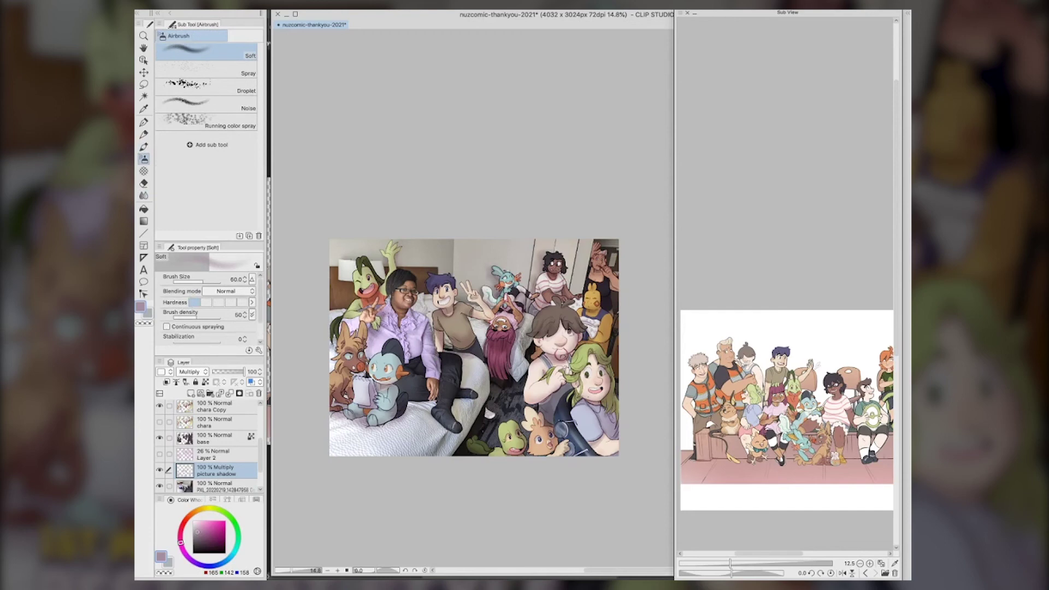
key("b")
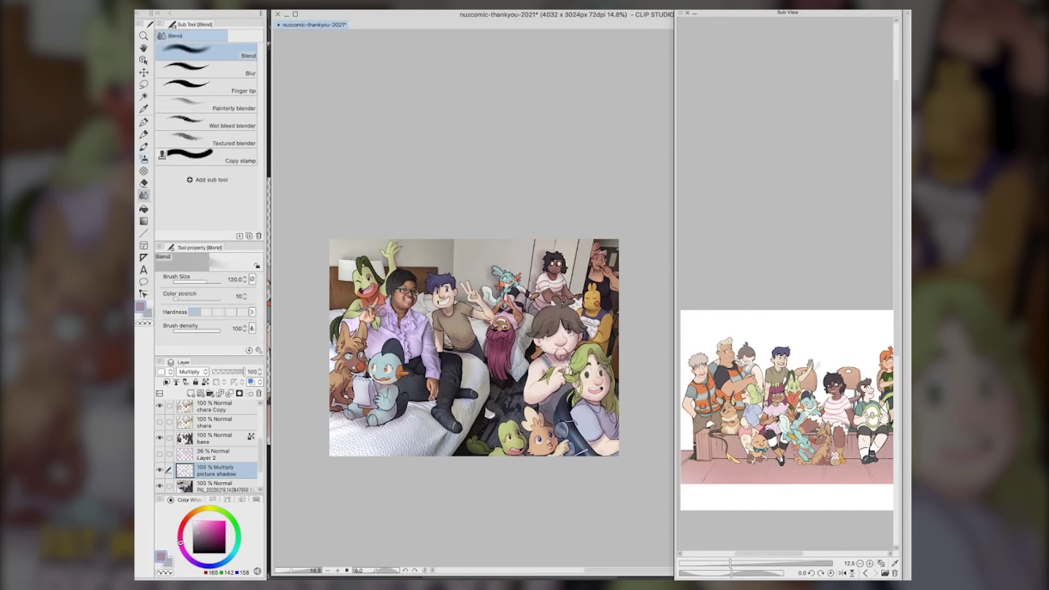
key("b")
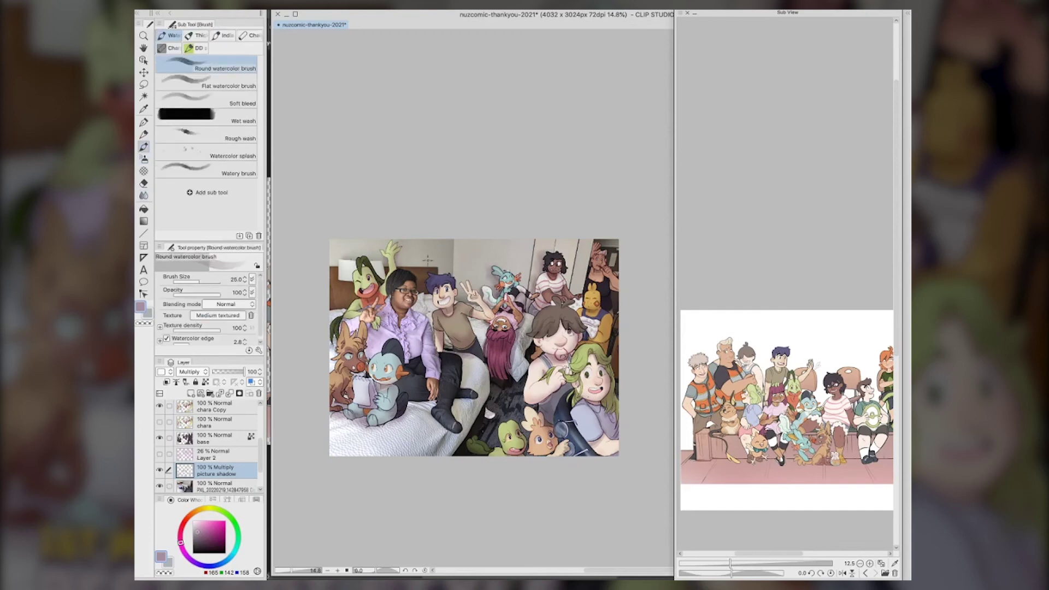
key("b")
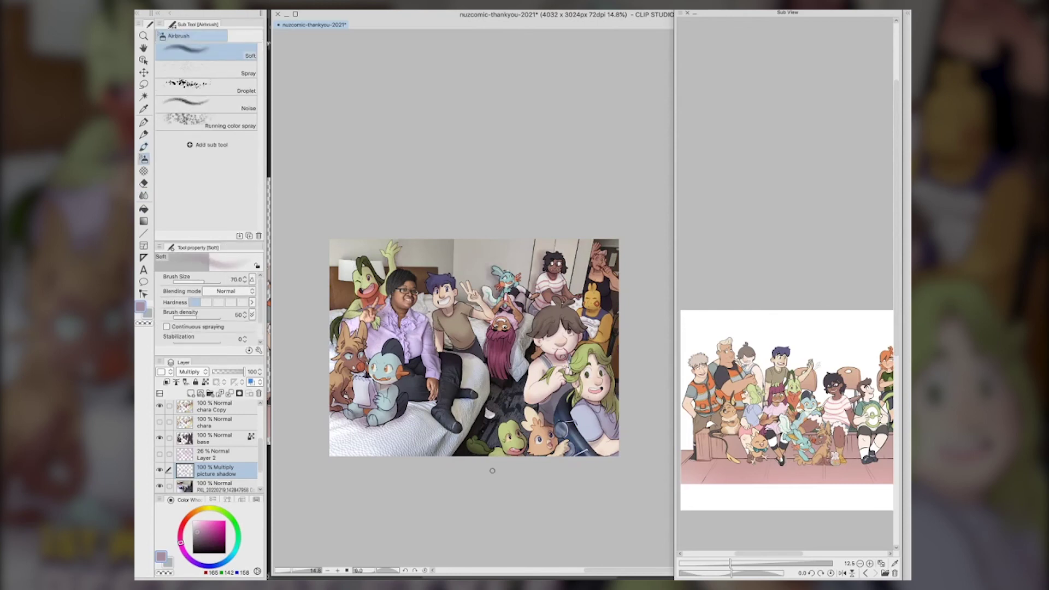
Duplicate the soft shade layer and lower the copy's opacity to 32%
scroll(239, 432, "up", 4)
left_click(238, 421)
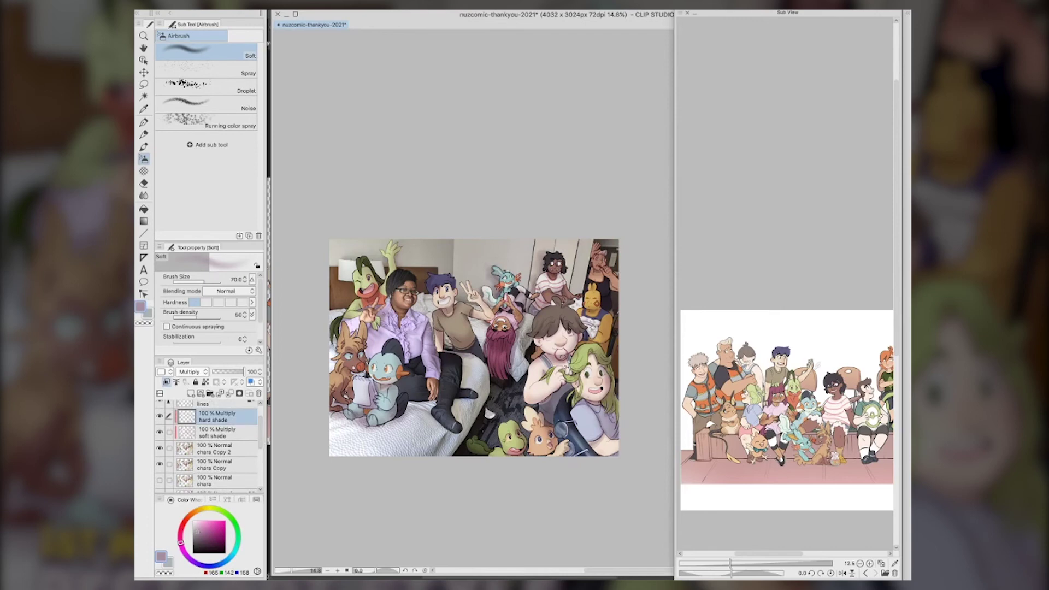
key("j")
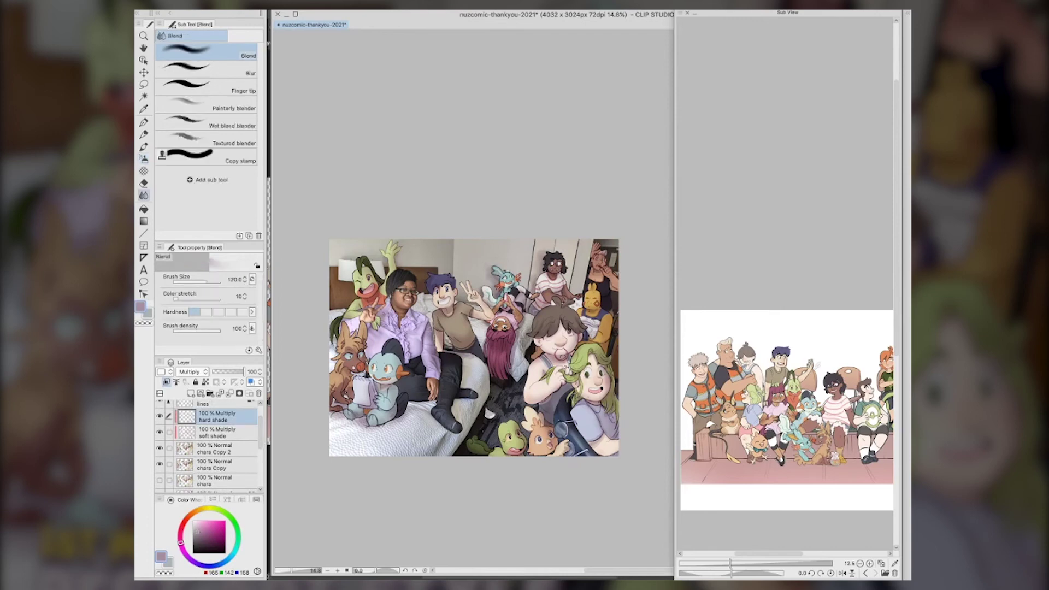
scroll(572, 393, "down", 1)
left_click(230, 431)
right_click(230, 430)
left_click(276, 250)
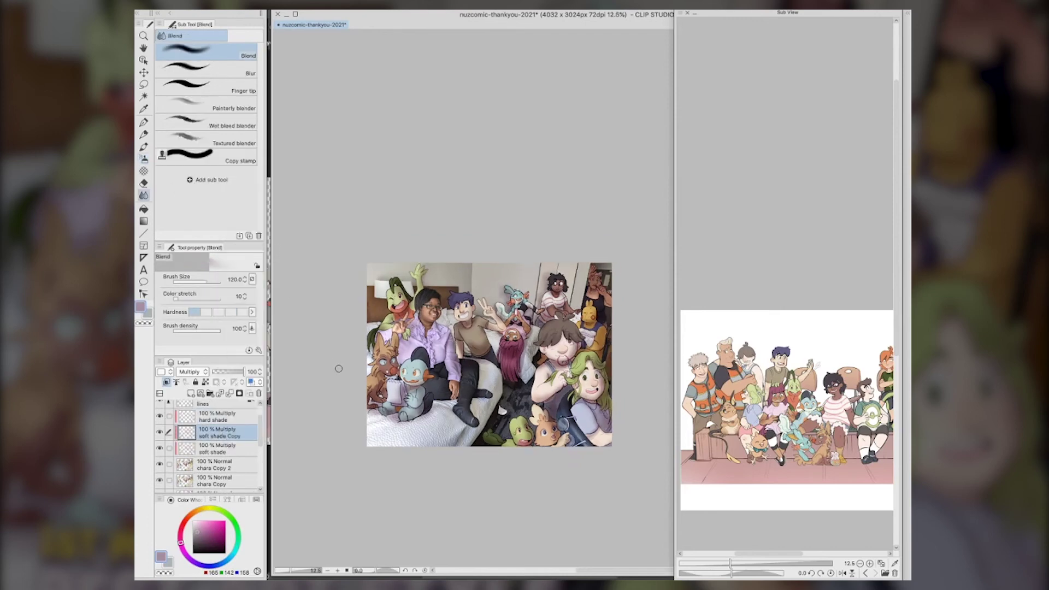
left_click_drag(230, 372, 223, 373)
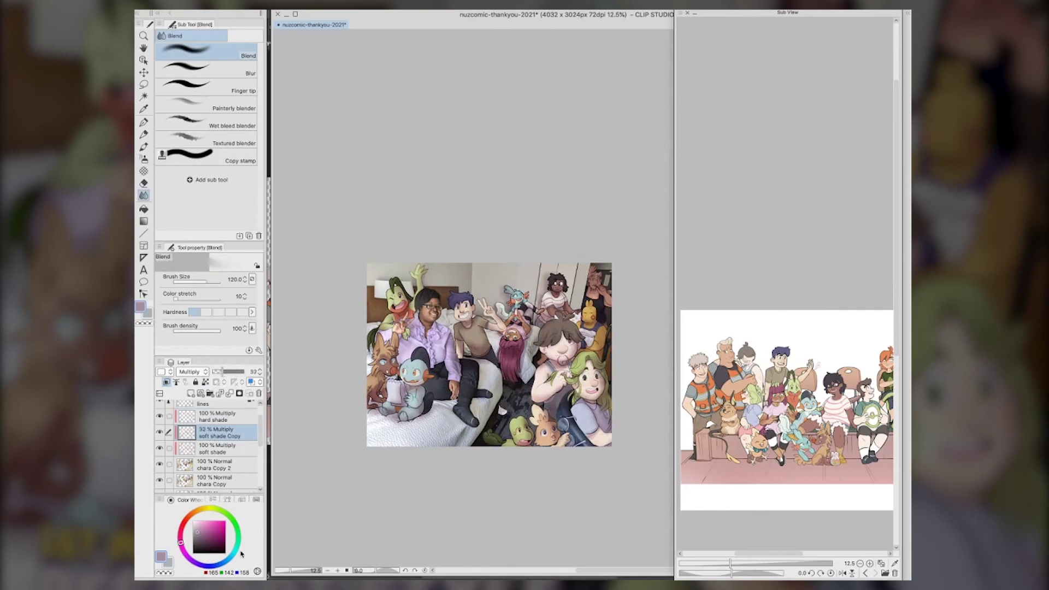
Adjust the chara Copy 2 layer's hue/saturation/luminosity to saturation -3 and luminosity 6
left_click(224, 466)
left_click(259, 5)
left_click(492, 207)
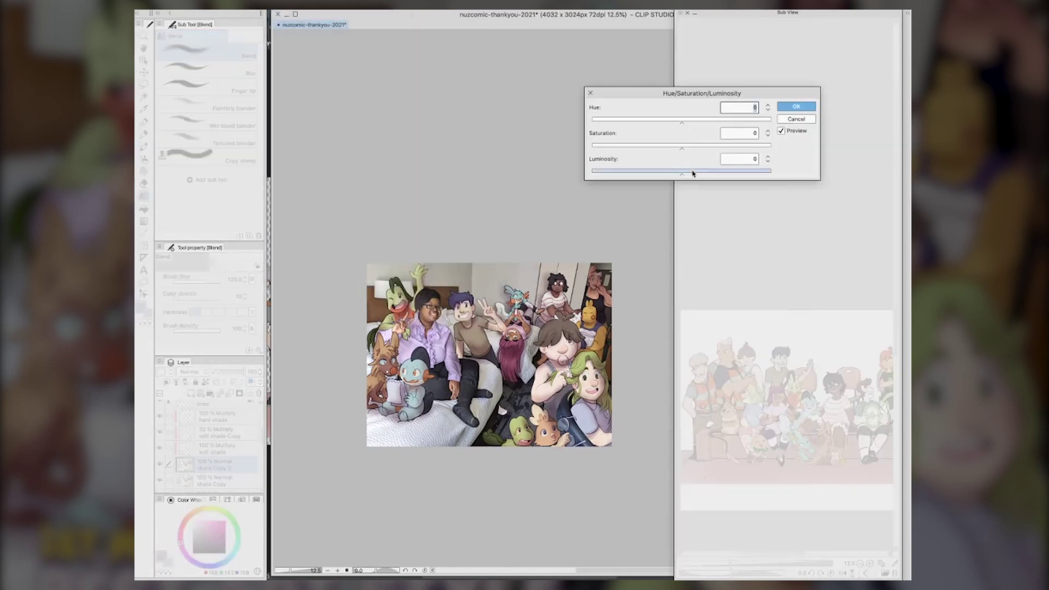
mouse_move(684, 173)
left_mouse_down()
mouse_move(698, 171)
mouse_move(687, 147)
mouse_move(689, 174)
left_mouse_up()
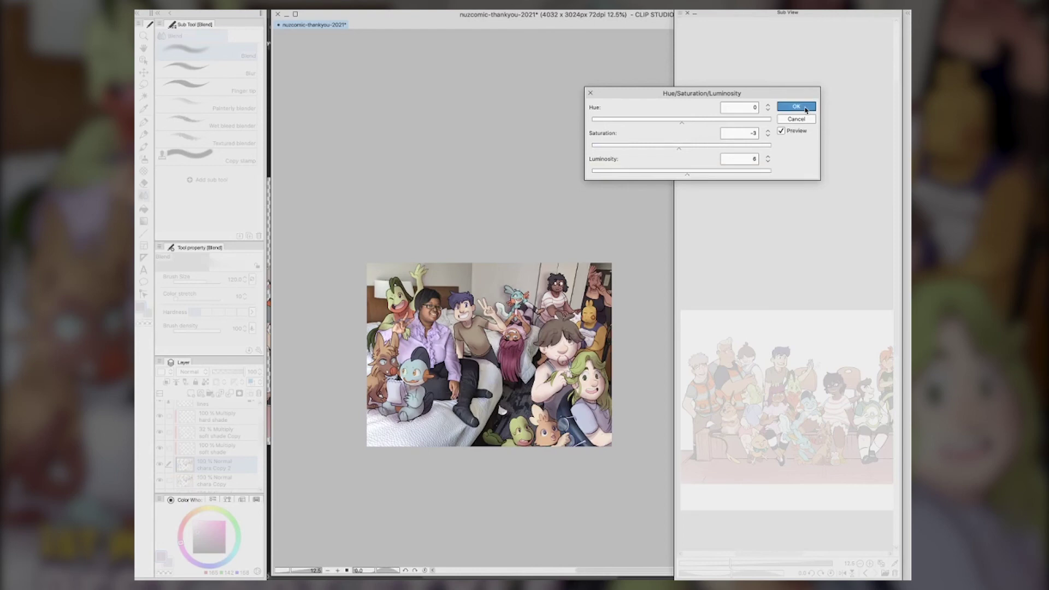
left_click(797, 106)
Duplicate the hard shade layer and hide the original
left_click(223, 422)
left_click(224, 430)
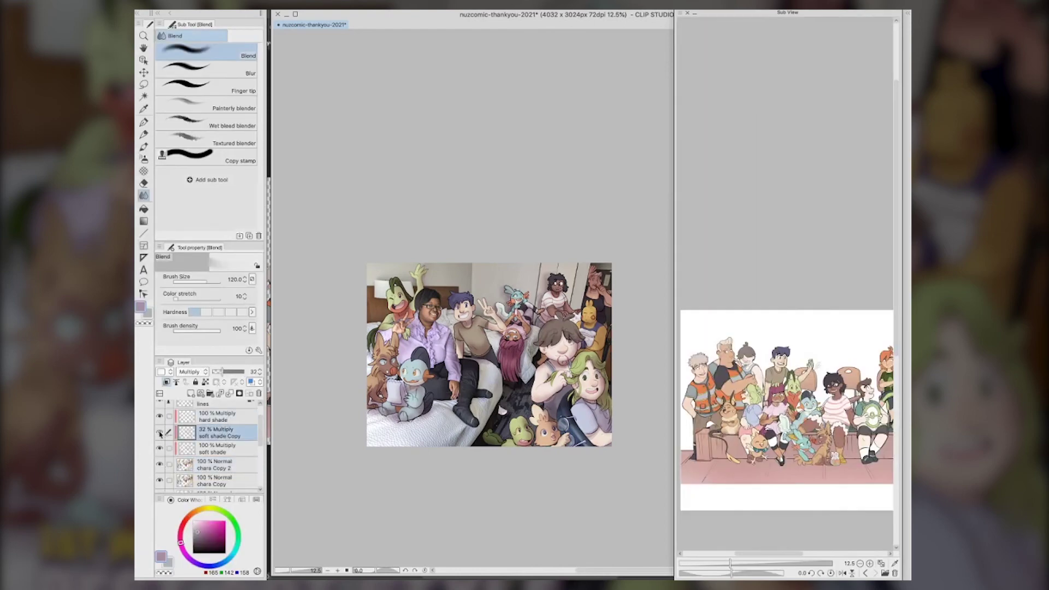
left_click(218, 421)
right_click(214, 421)
left_click(245, 212)
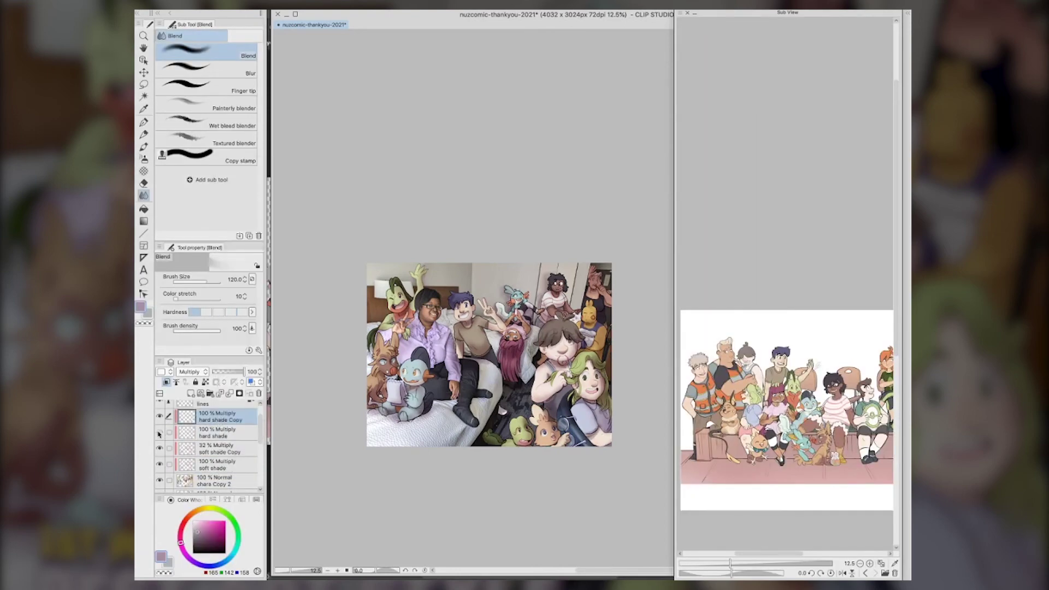
left_click(159, 434)
Shift the hard shade copy to hue 38, saturation -29 and luminosity -20, and apply the Blur filter to it
left_click(255, 4)
mouse_move(298, 197)
left_click(462, 208)
mouse_move(681, 122)
left_mouse_down()
mouse_move(659, 123)
mouse_move(735, 123)
mouse_move(702, 120)
mouse_move(696, 147)
mouse_move(655, 147)
mouse_move(664, 176)
left_mouse_up()
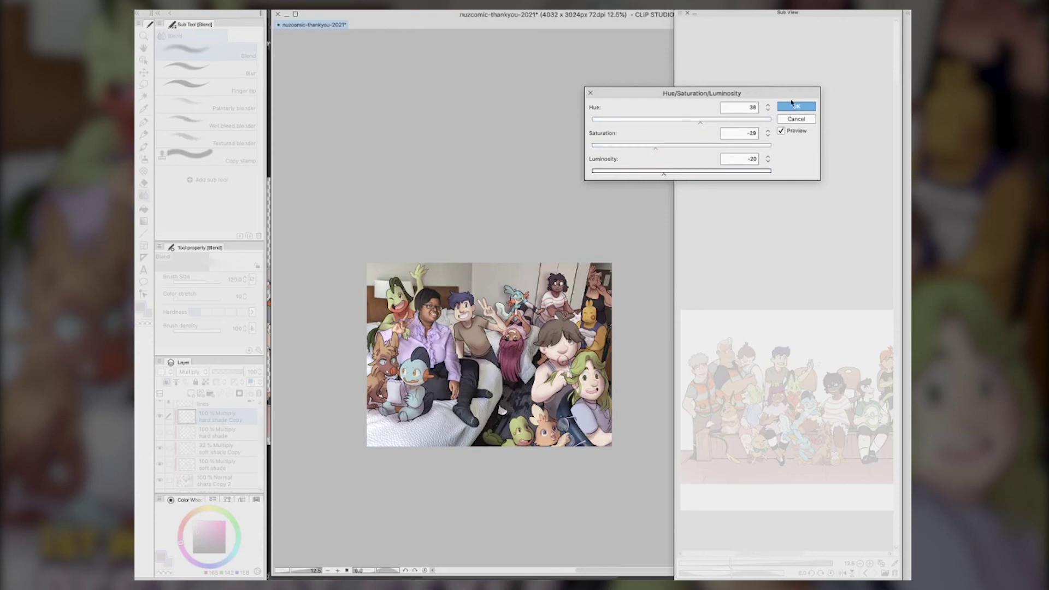
left_click(795, 106)
left_click(428, 5)
mouse_move(448, 14)
left_click(514, 17)
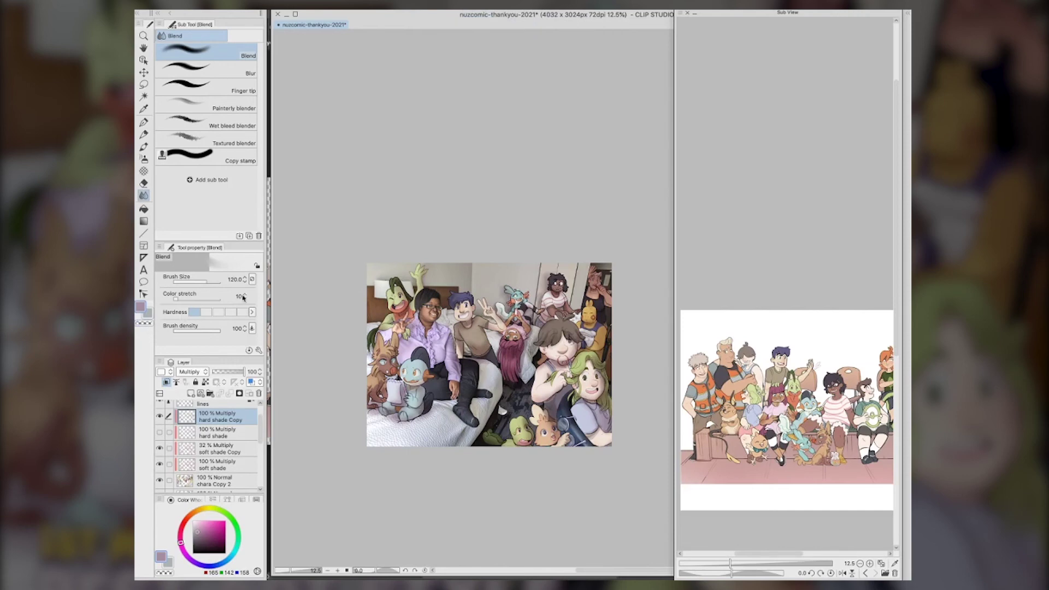
Hide the soft shade Copy layer
left_click(226, 434)
left_click(219, 421)
left_click(218, 449)
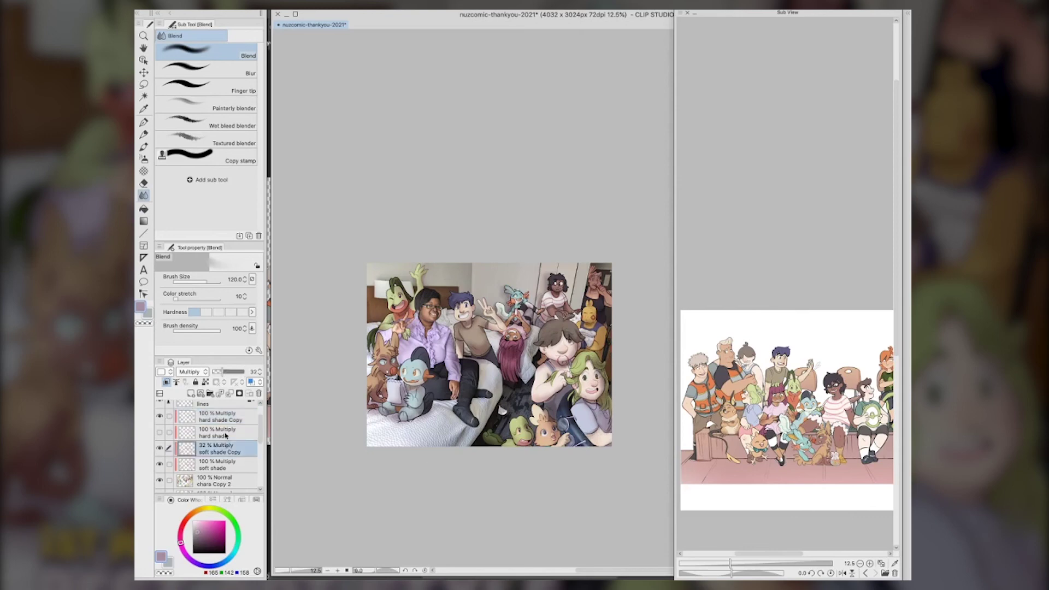
scroll(170, 437, "up", 2)
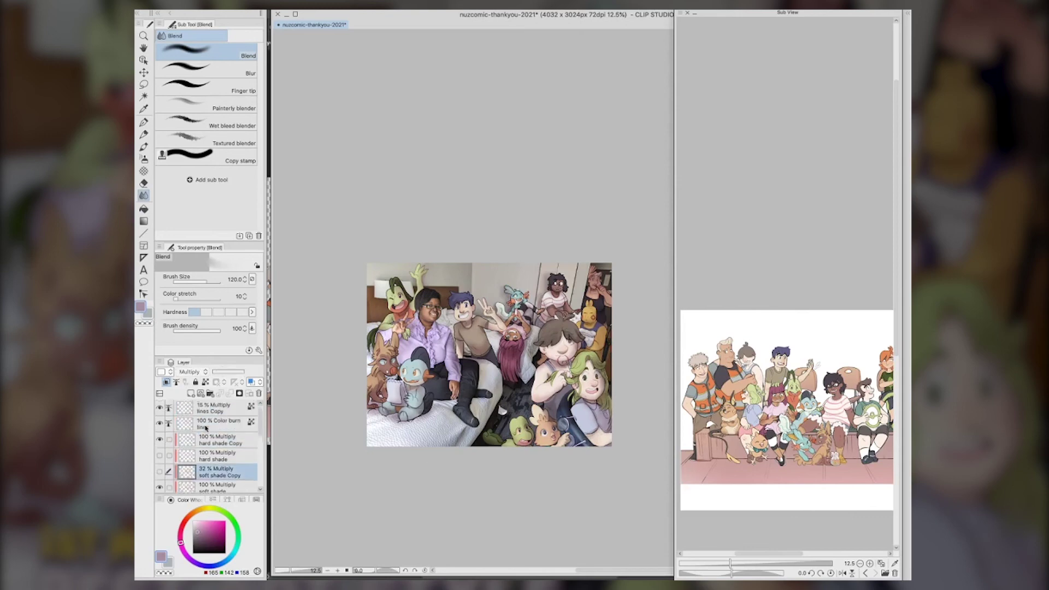
Lower the opacity of the Color burn lines layer to about 60%
left_click(181, 406)
left_click(192, 423)
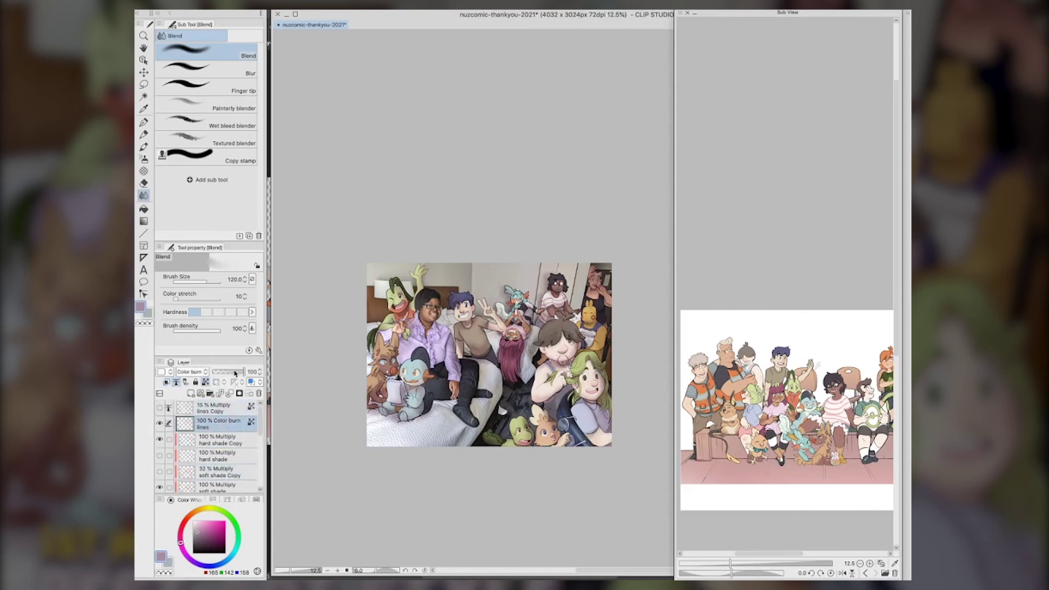
left_click(230, 372)
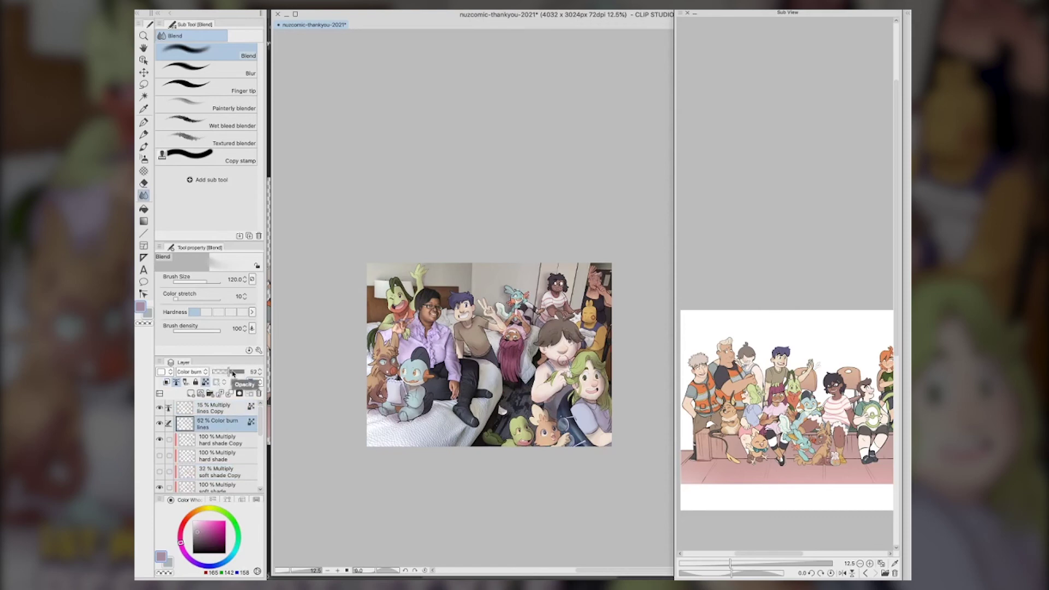
left_click(190, 372)
left_click(191, 127)
Set the lines Copy layer's blending mode to Linear burn
left_click(213, 408)
left_click(190, 372)
left_click(193, 134)
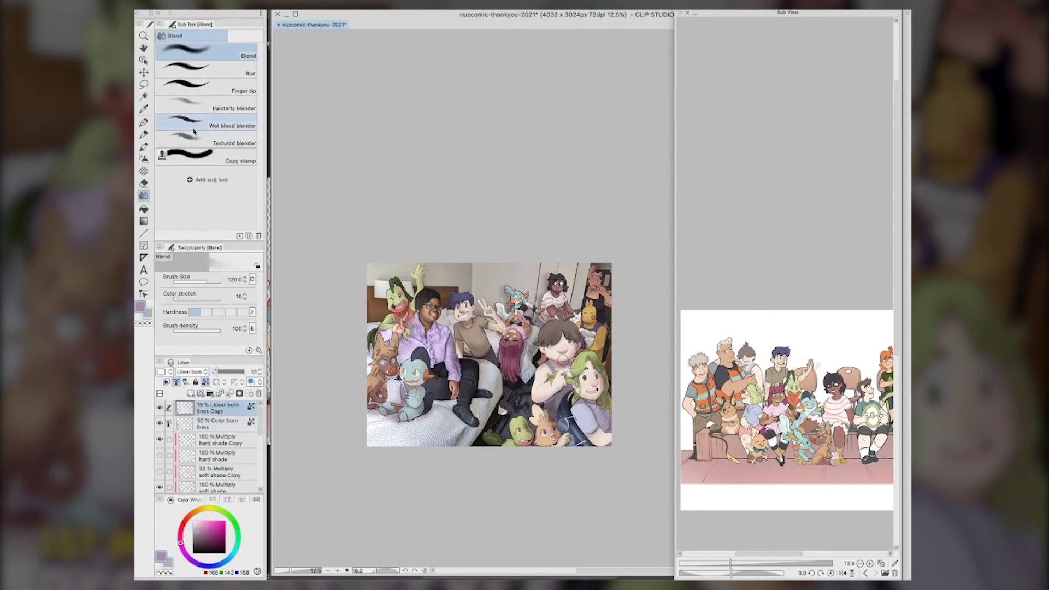
Adjust the input levels of the hard shade Copy layer with a Level Correction
left_click(224, 441)
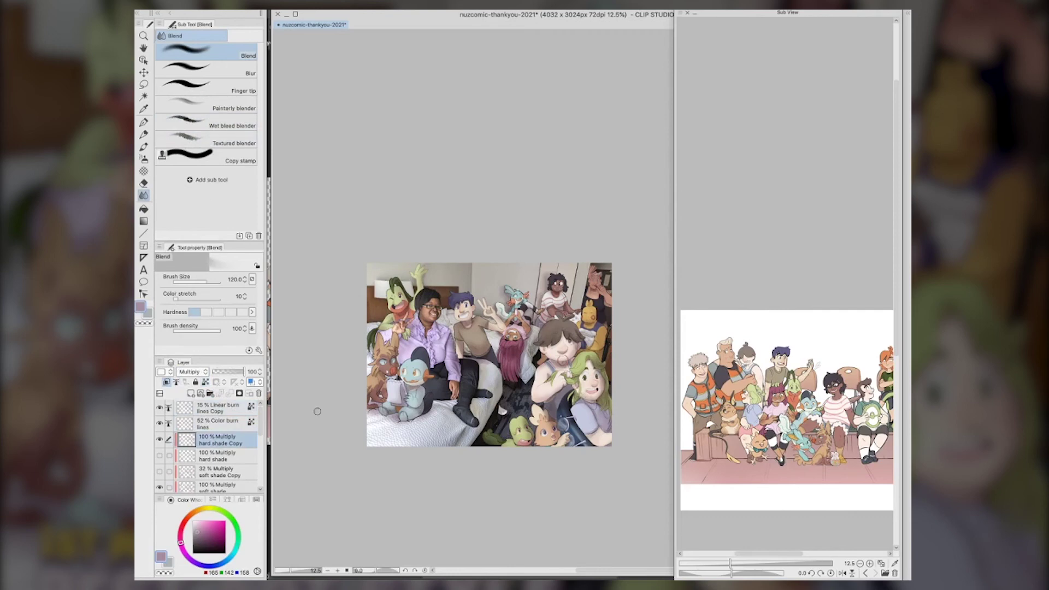
left_click(262, 5)
mouse_move(328, 194)
left_click(470, 210)
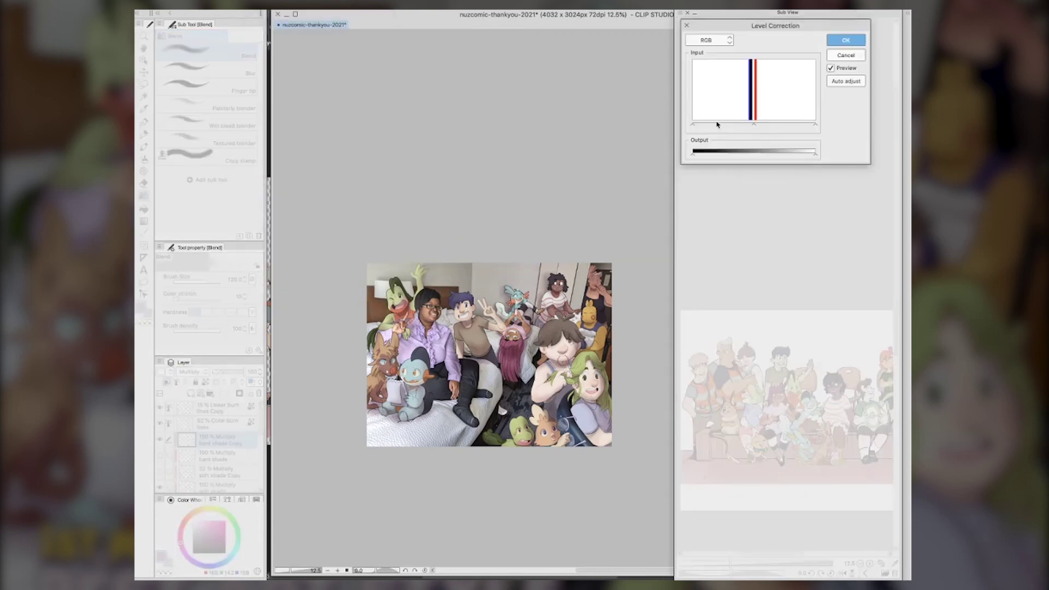
left_click_drag(693, 125, 798, 126)
left_click(846, 40)
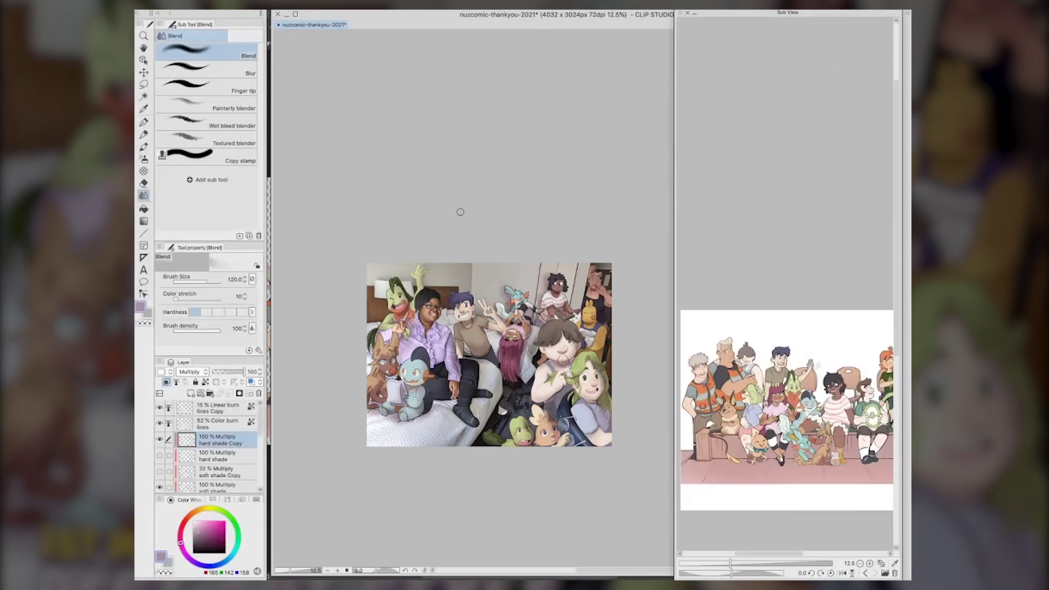
Apply a Gaussian blur of strength 19.45 to the hard shade Copy layer and lower its opacity to 89%
left_click(218, 409)
key("e")
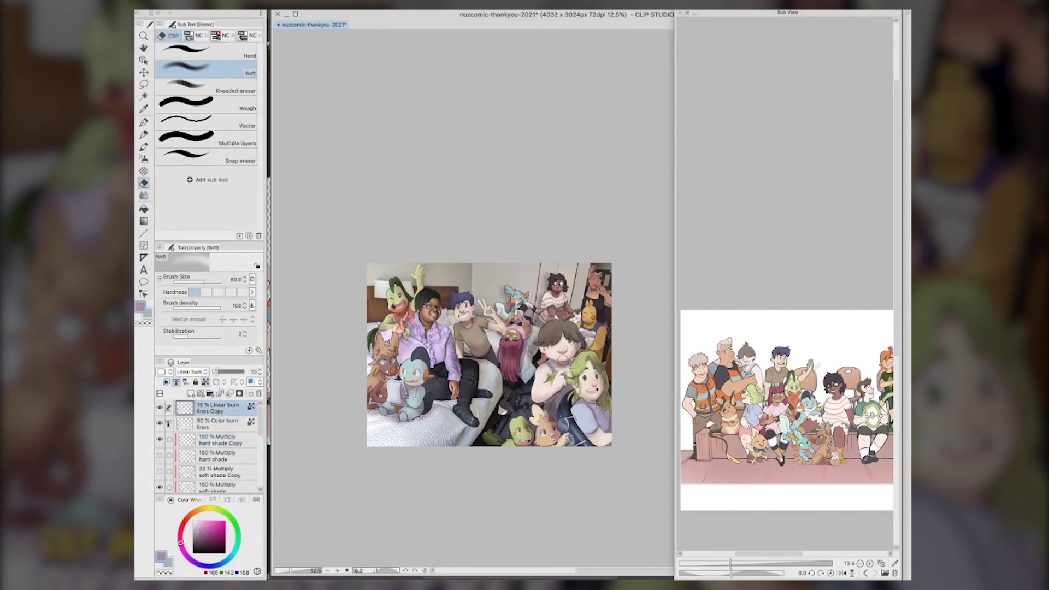
mouse_move(260, 421)
left_mouse_down()
mouse_move(262, 438)
mouse_move(261, 427)
left_mouse_up()
double_click(245, 420)
left_click(236, 420)
left_click(379, 5)
left_click(430, 5)
mouse_move(436, 14)
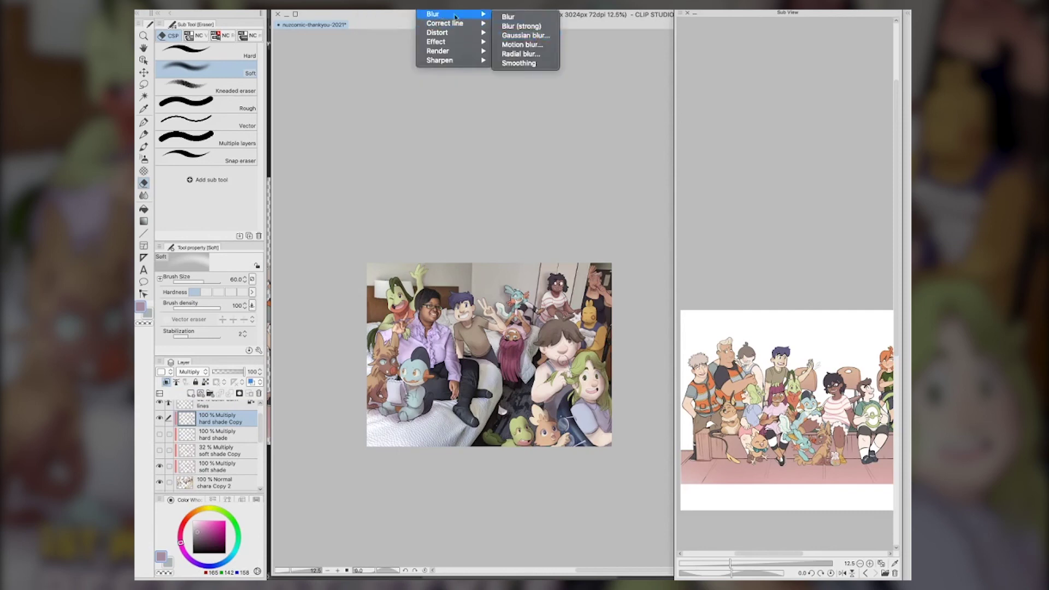
left_click(523, 35)
left_click(534, 162)
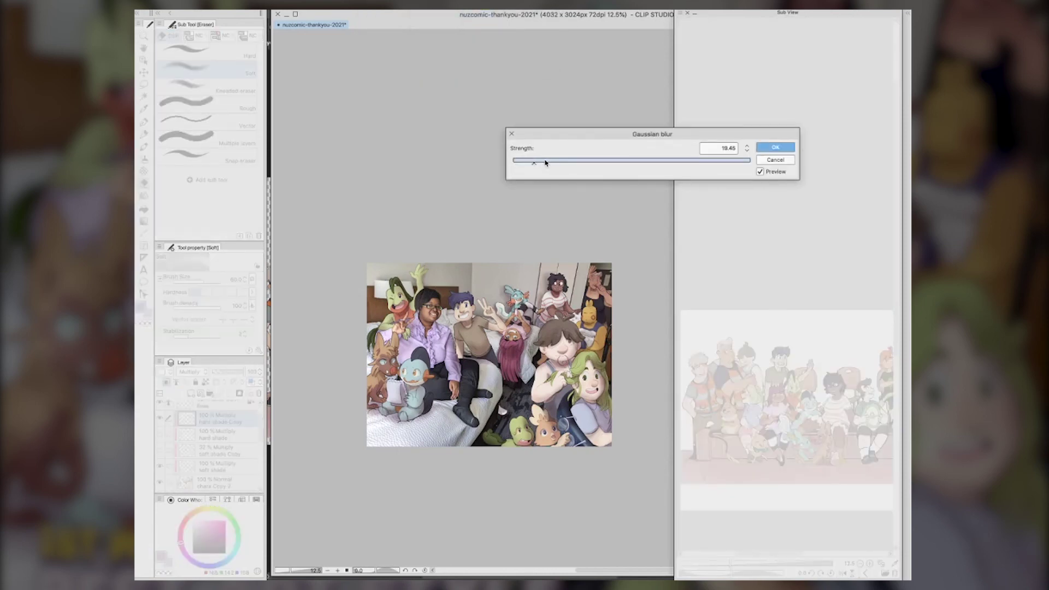
left_click(776, 147)
left_click_drag(246, 372, 242, 374)
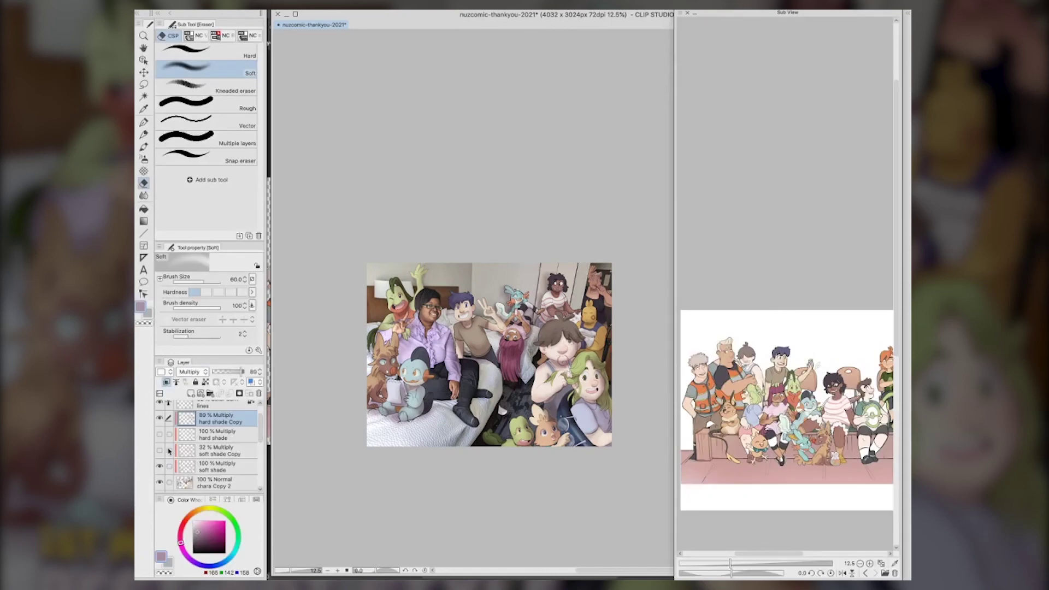
Duplicate the chara Copy 2 layer and render Perlin noise onto the duplicate at a scale of about 10
scroll(169, 450, "down", 3)
left_click(213, 442)
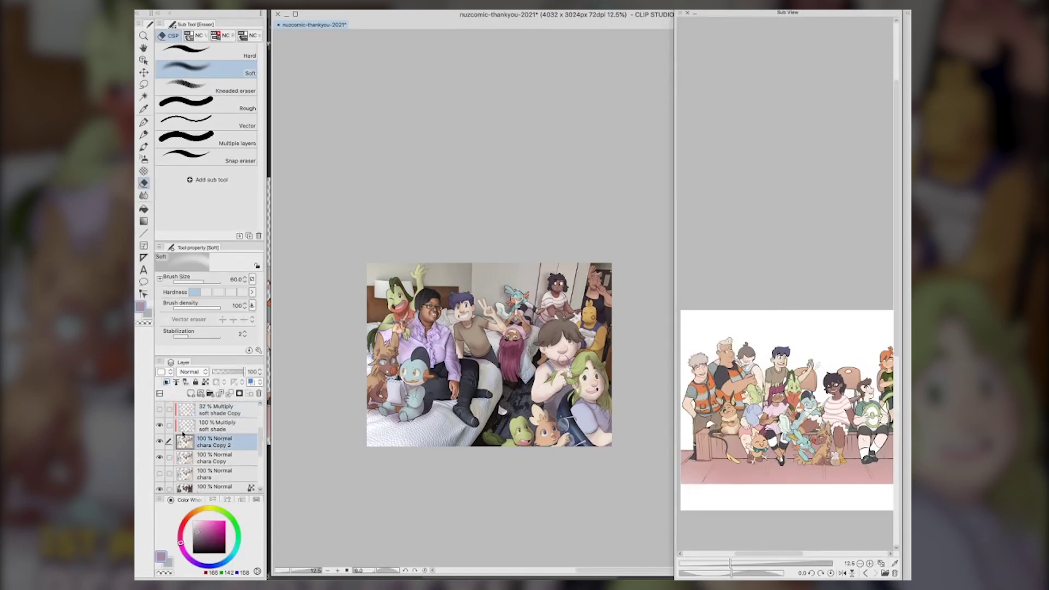
right_click(215, 447)
left_click(240, 253)
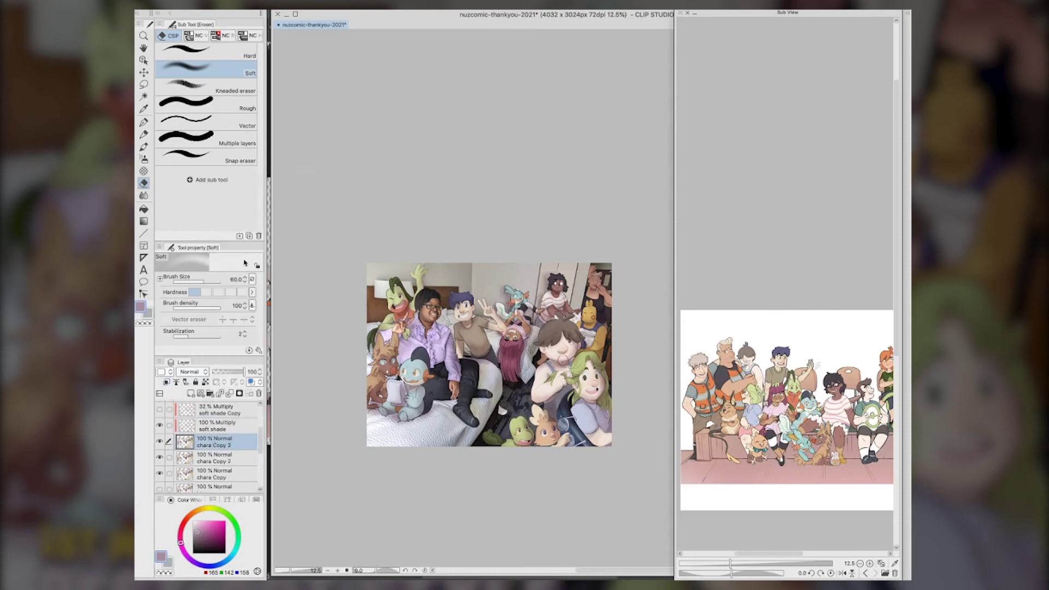
left_click(421, 9)
left_click(516, 49)
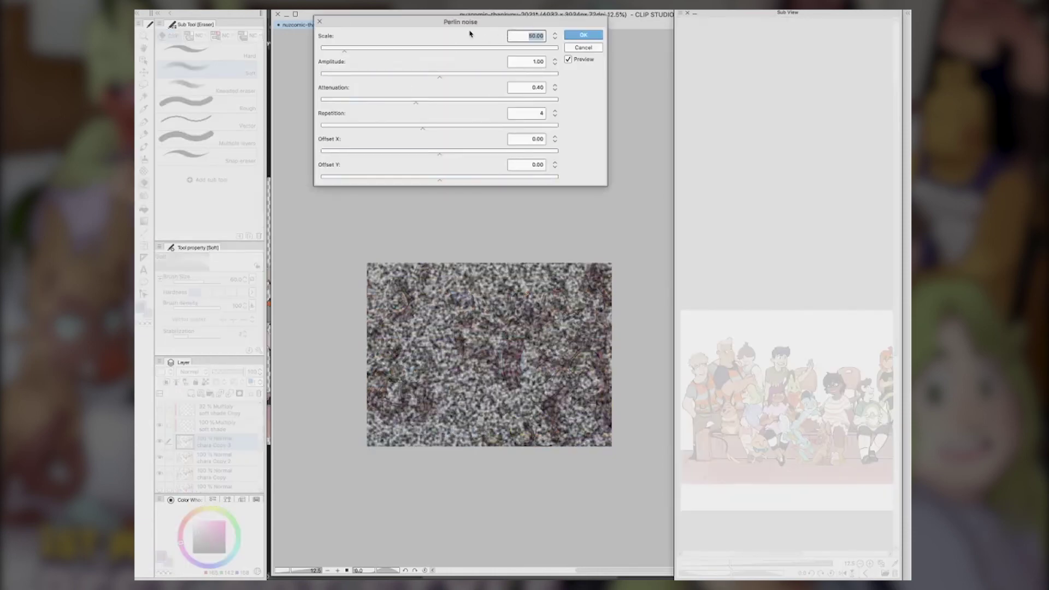
left_click_drag(343, 49, 324, 53)
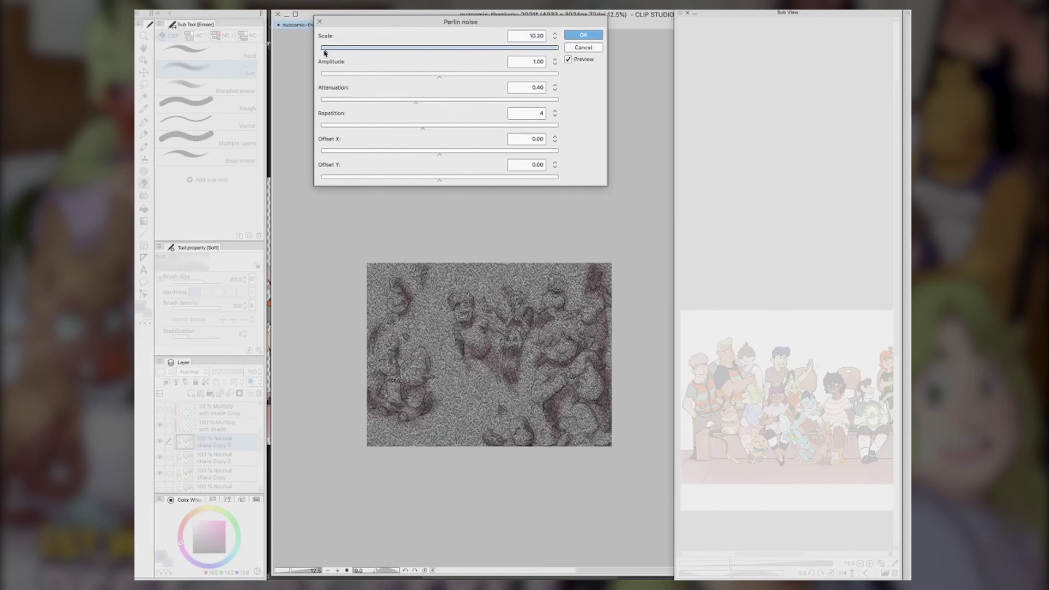
key("Return")
Set the noise layer's blending mode to Soft light and lower its opacity
left_click(190, 372)
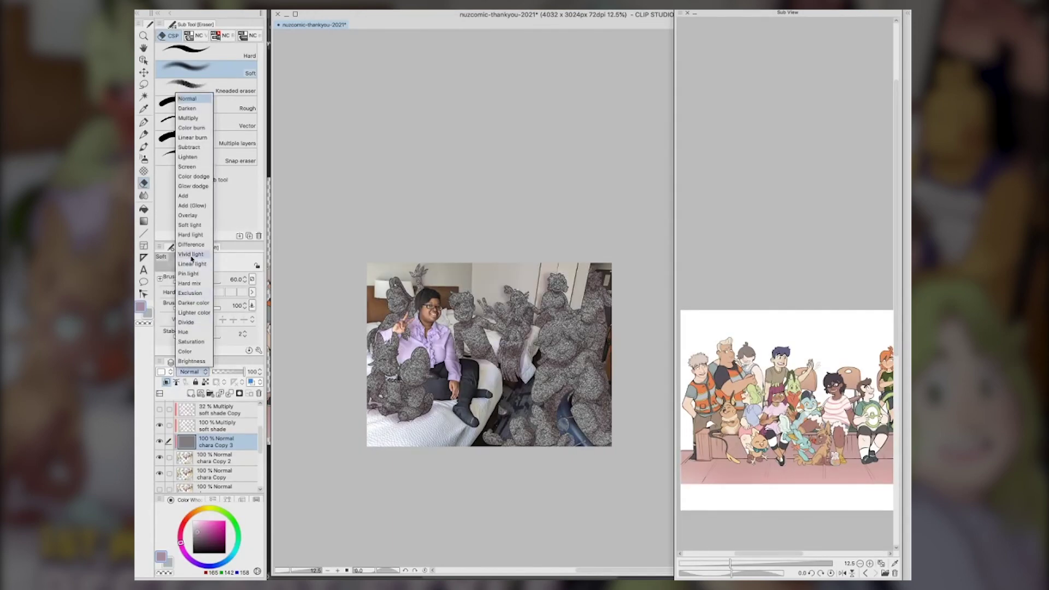
left_click(191, 217)
left_click(200, 372)
left_click(195, 225)
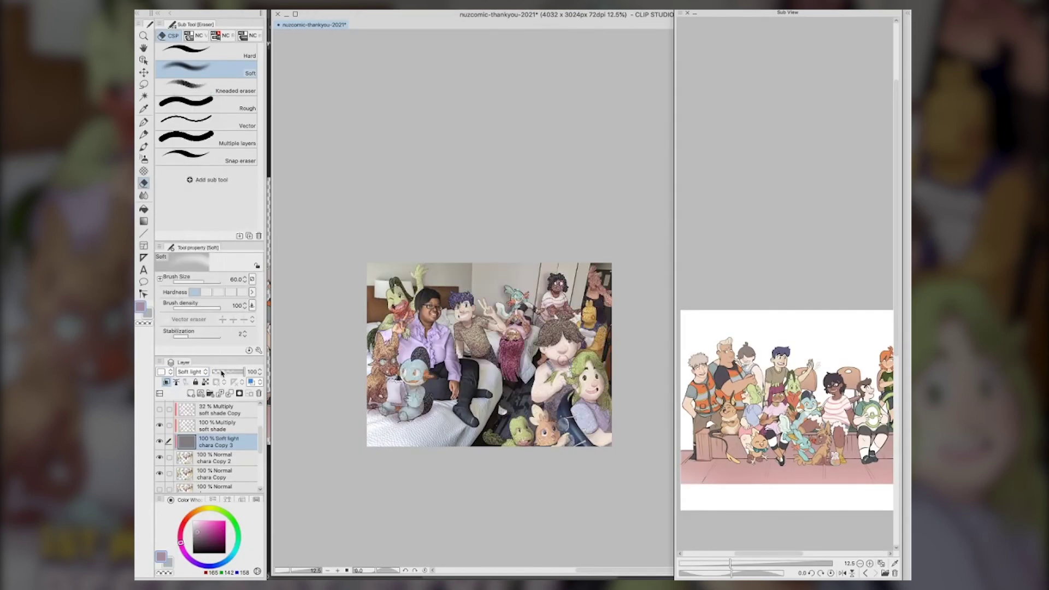
left_click_drag(222, 373, 216, 375)
Review the line layers and check the effect of the lines Copy layer on the picture
left_click(221, 427)
scroll(223, 428, "up", 1)
scroll(223, 428, "up", 3)
scroll(217, 432, "up", 1)
left_click(216, 422)
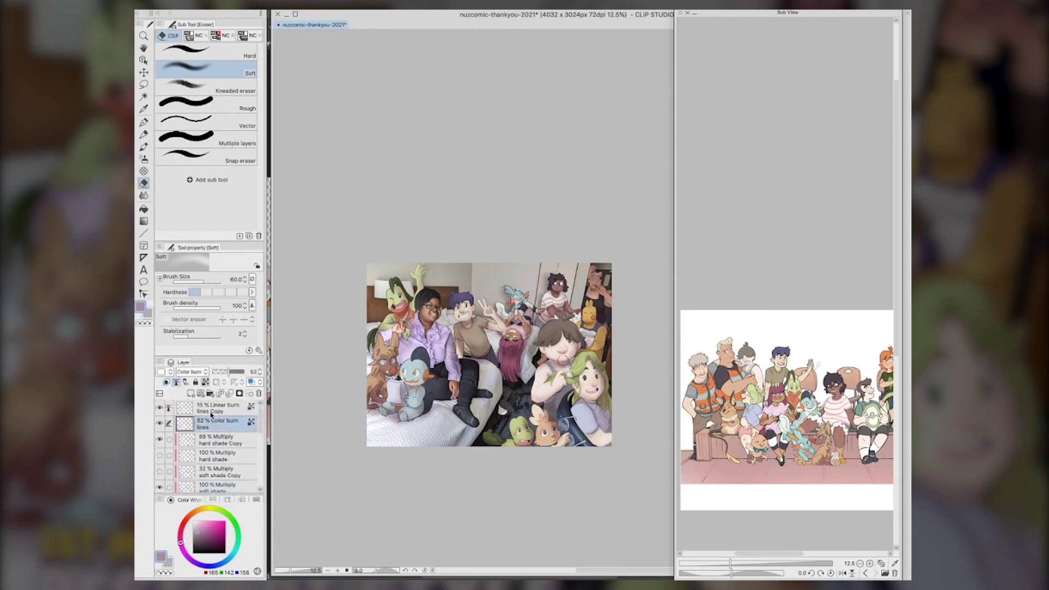
left_click(212, 411)
left_click(160, 409)
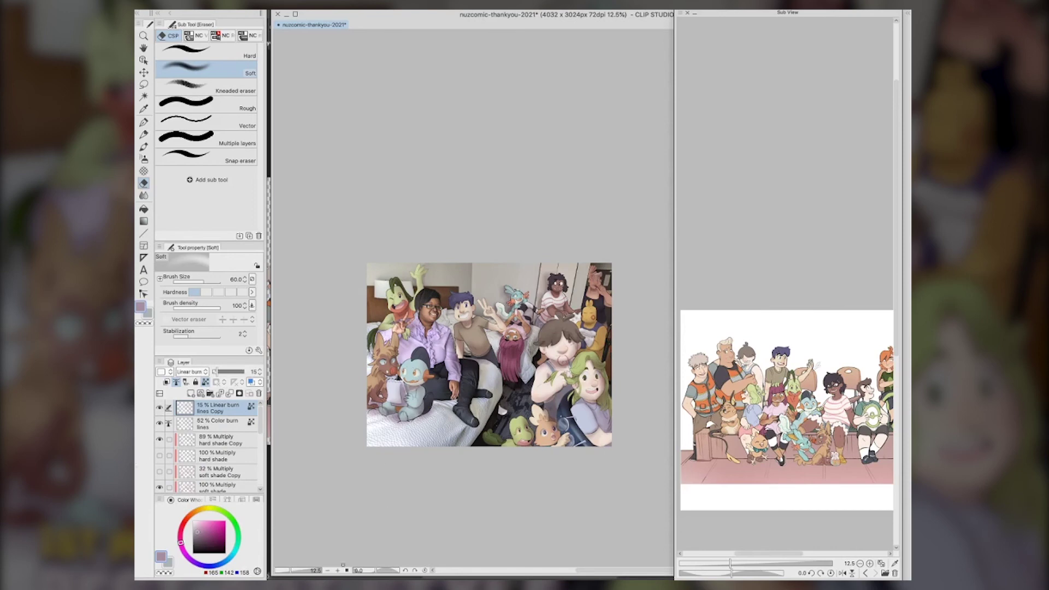
left_click(210, 429)
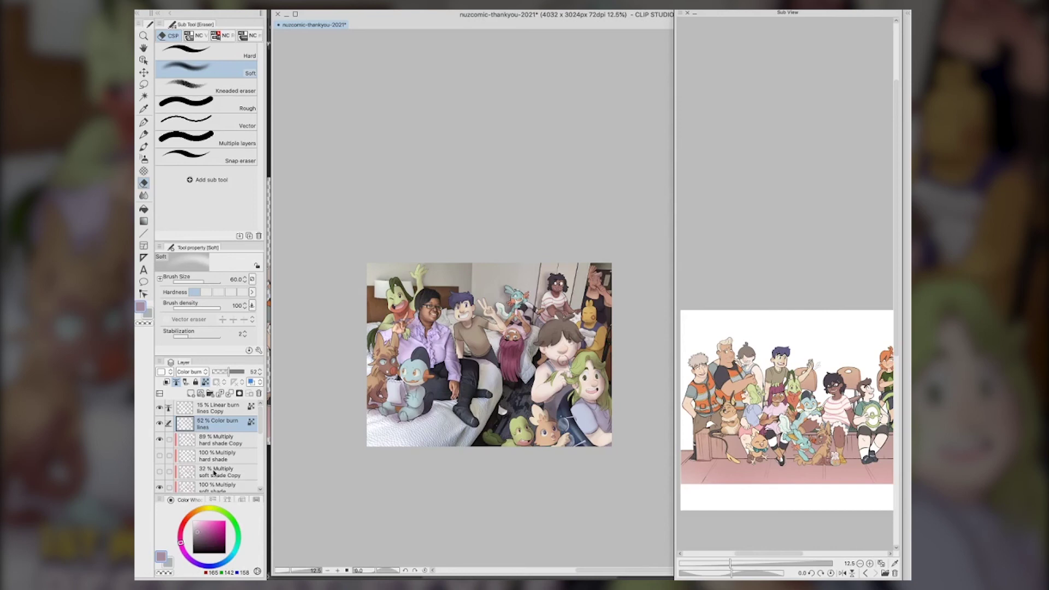
Create a raster layer named highlights above the hard shade Copy layer, clipped to the layer below
left_click(220, 441)
left_click(191, 393)
double_click(211, 443)
type("highlights")
key("Return")
left_click(167, 382)
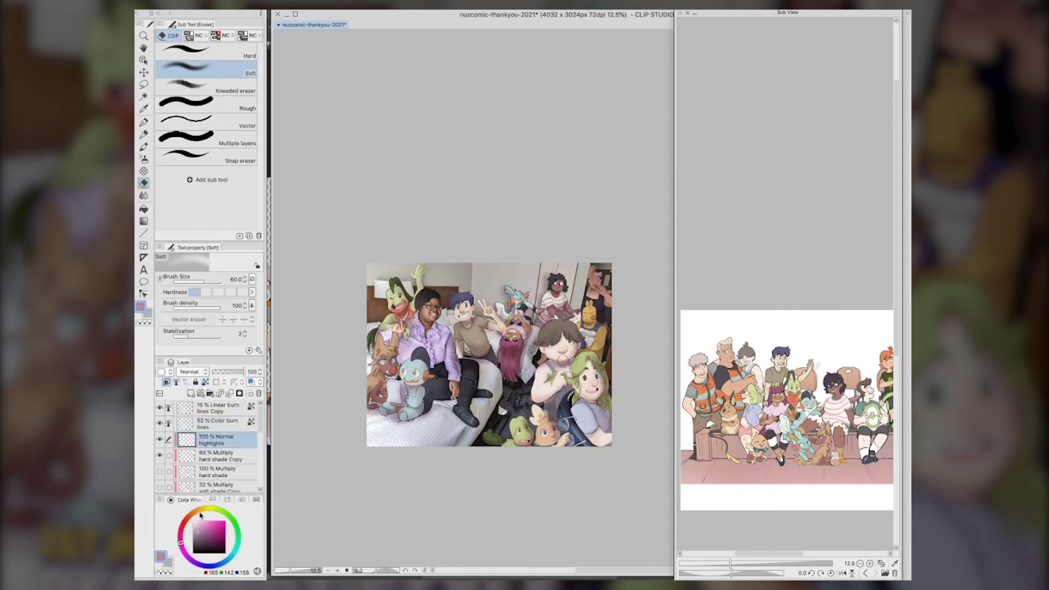
Choose a near-white colour and brush highlights onto the large brown-haired man's hair with the Round watercolor brush
left_click(197, 512)
left_click(194, 522)
key("p")
key("b")
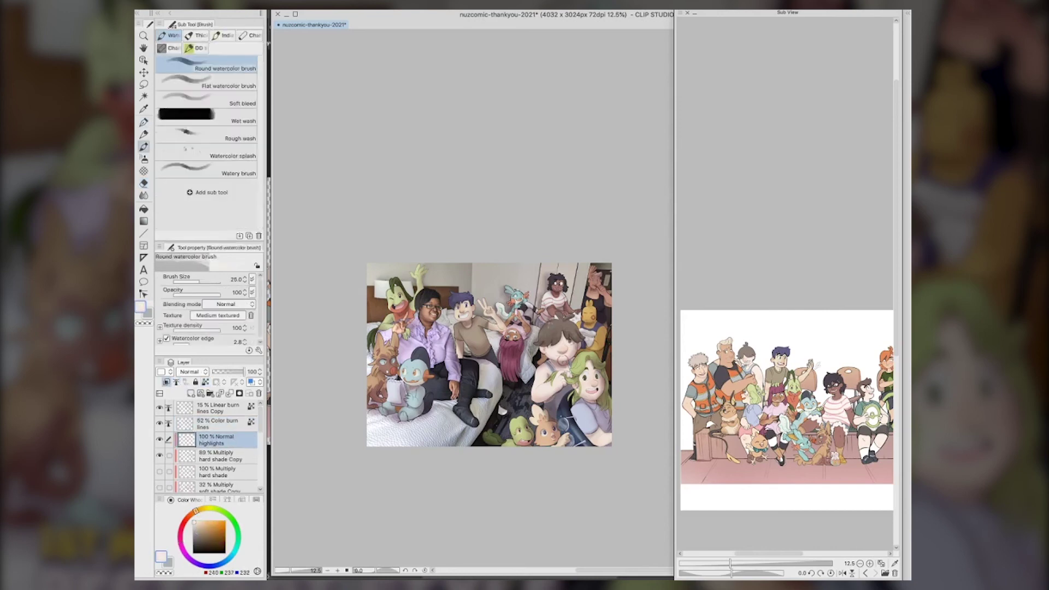
left_click_drag(550, 331, 539, 349)
left_click_drag(556, 334, 550, 346)
Set the highlights layer's blending mode to Glow dodge
key("j")
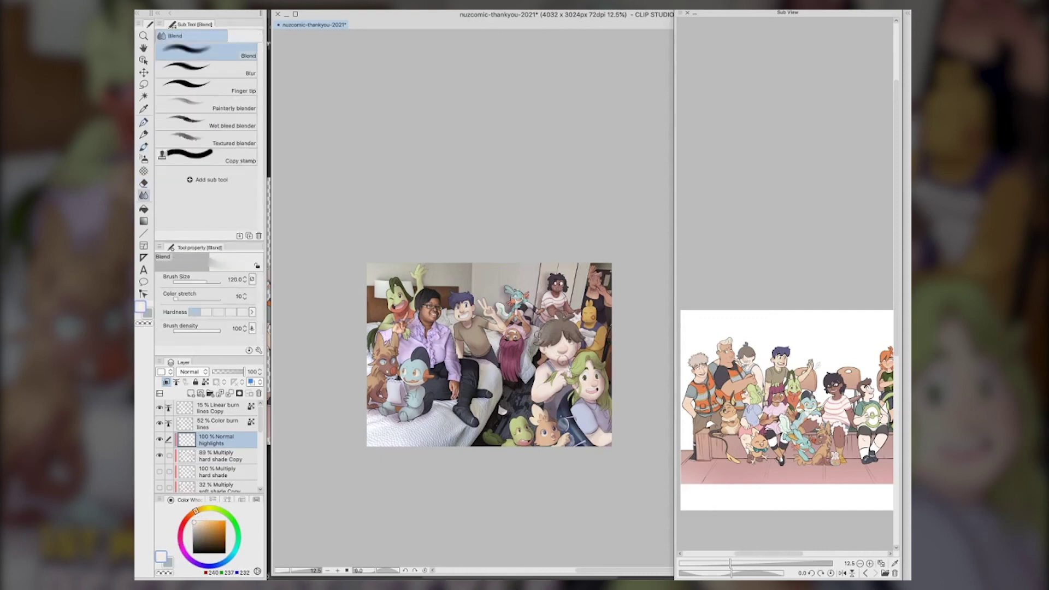
left_click(196, 372)
left_click(196, 190)
Enlarge the Soft airbrush to 170 and spray highlights on the brown-haired man and the small characters below him
key("b")
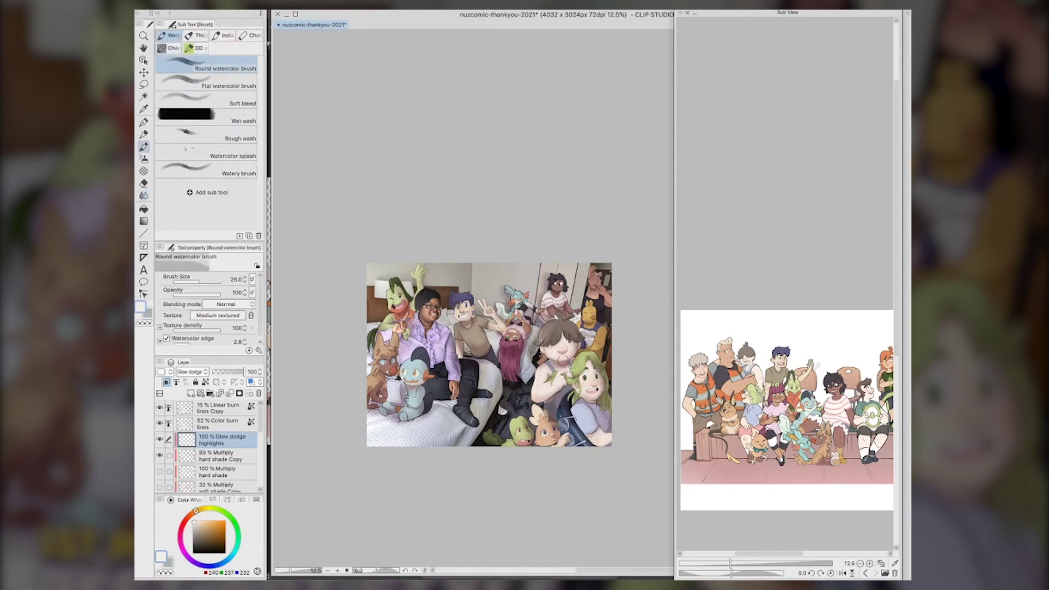
key("b")
key("bracketright")
key("bracketright")
key("bracketright")
key("bracketright")
key("bracketright")
mouse_move(548, 329)
left_mouse_down()
mouse_move(544, 339)
mouse_move(550, 328)
left_mouse_up()
left_click_drag(550, 346, 542, 431)
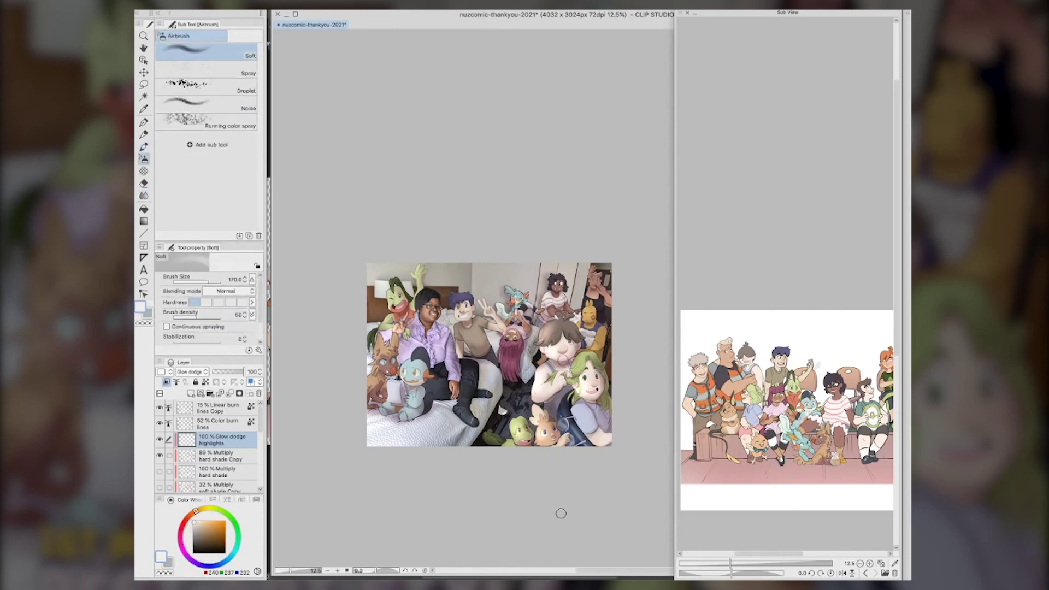
Try Vivid light on the highlights layer, then set it to Add (Glow) at about 65% opacity
left_click(203, 371)
left_click(198, 255)
left_click(201, 372)
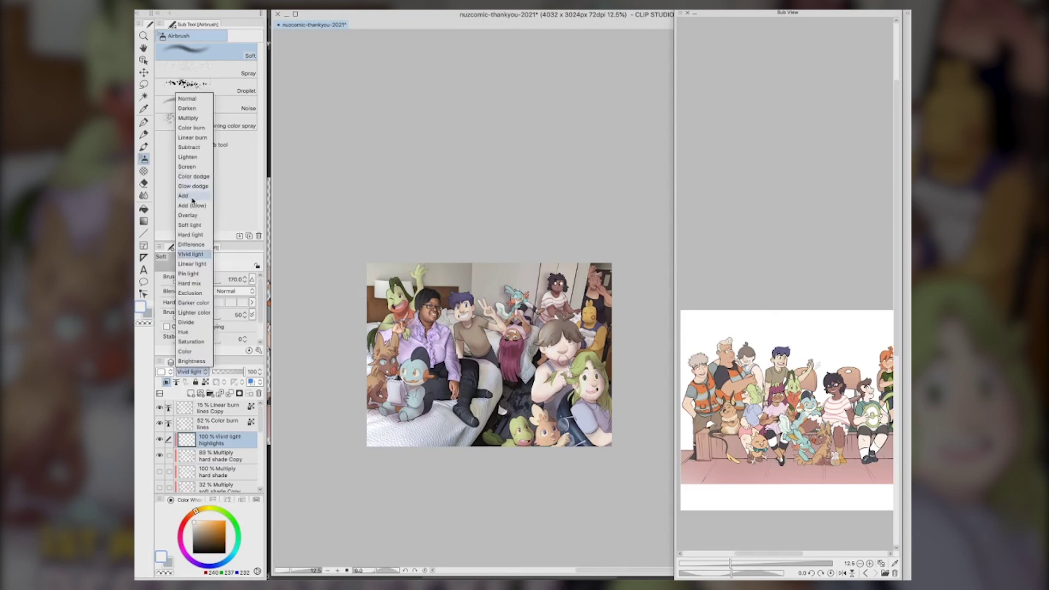
left_click(194, 207)
left_click(234, 372)
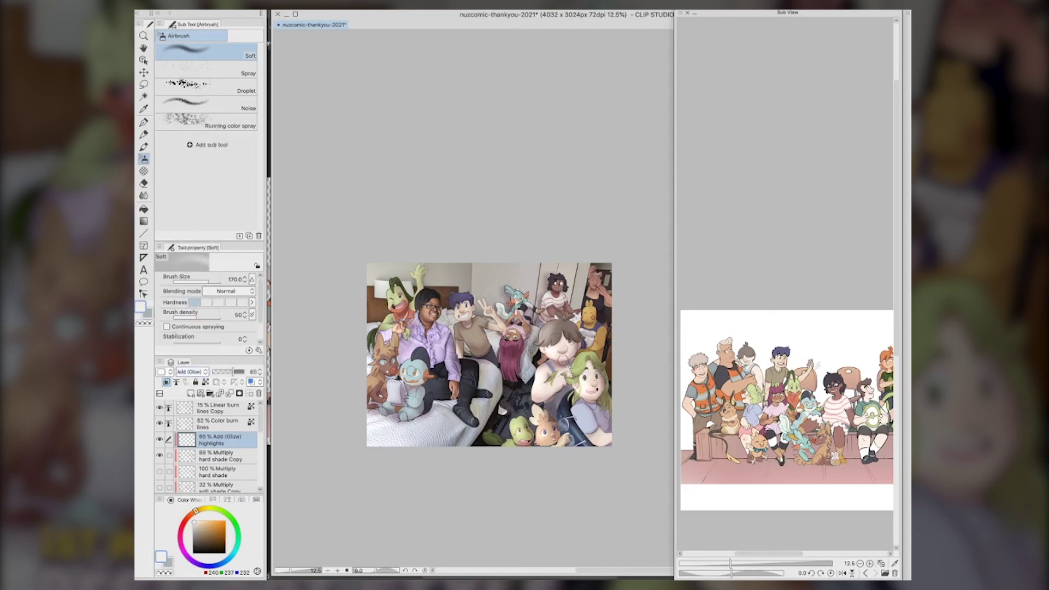
Airbrush glowing highlights on the blue, orange and green creatures around the seated woman using brush size 80
mouse_move(412, 372)
left_mouse_down()
mouse_move(421, 375)
mouse_move(375, 390)
left_mouse_up()
left_click(414, 395)
left_click_drag(390, 382, 397, 396)
left_click_drag(392, 291, 398, 304)
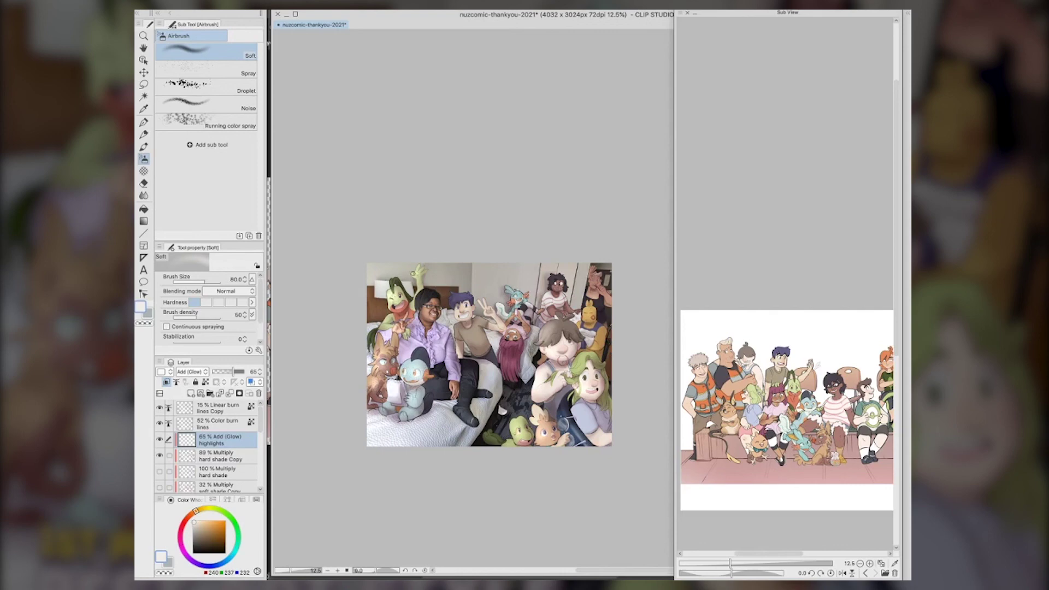
key("j")
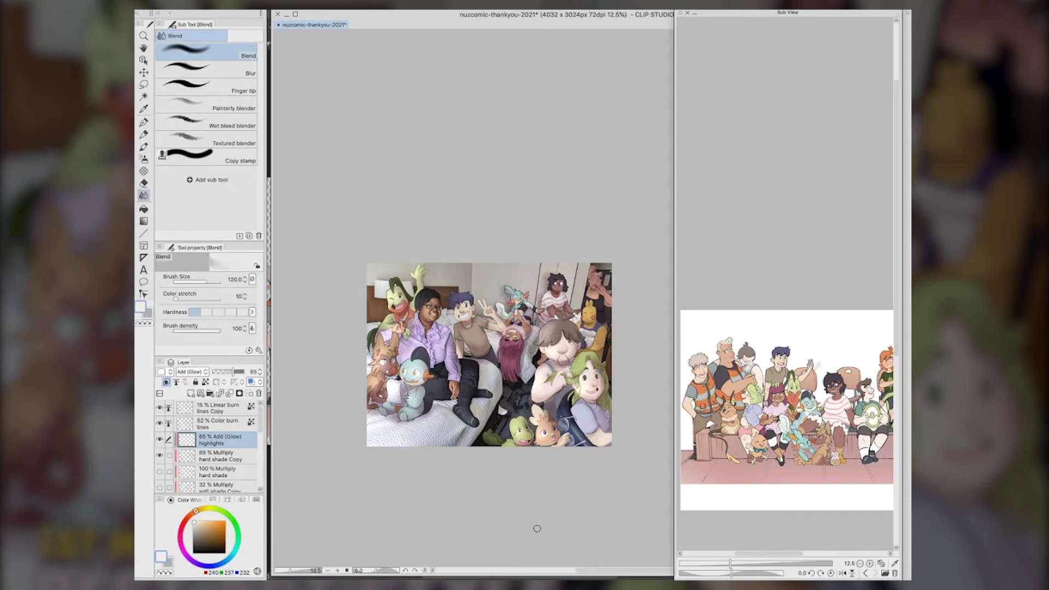
key("b")
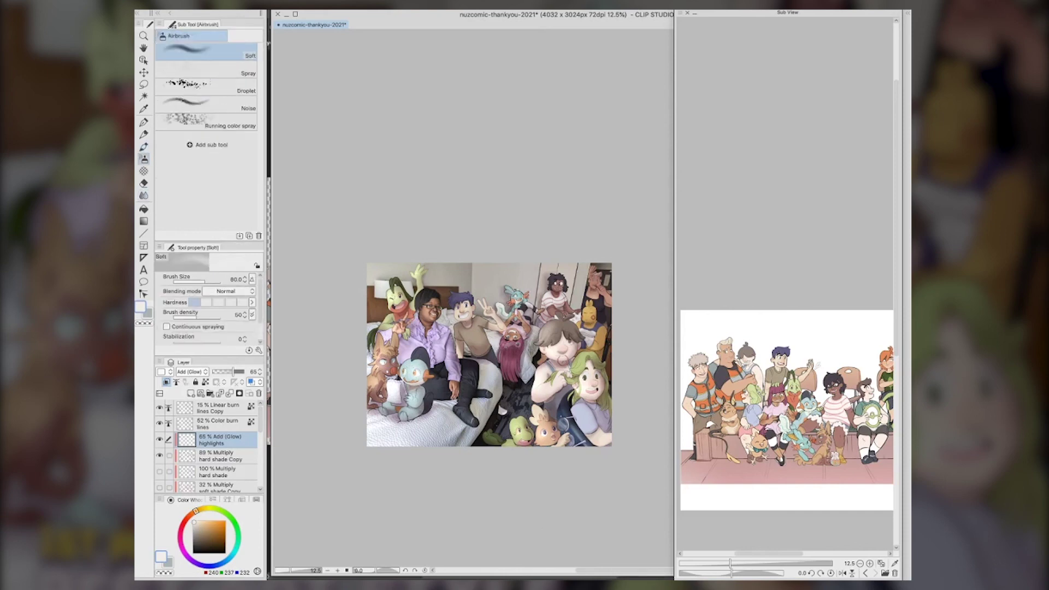
Add a Multiply layer above the hard shade layer and airbrush muted pink shading over the characters at the photo's far right, size 200
left_click_drag(261, 427, 262, 435)
left_click(219, 449)
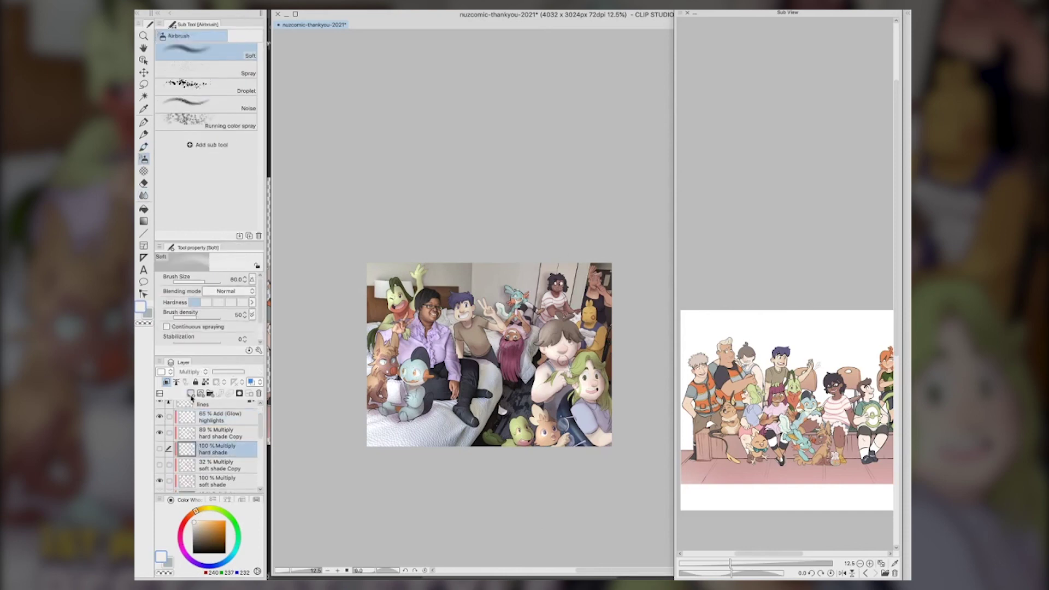
left_click(190, 394)
left_click(192, 372)
left_click(196, 118)
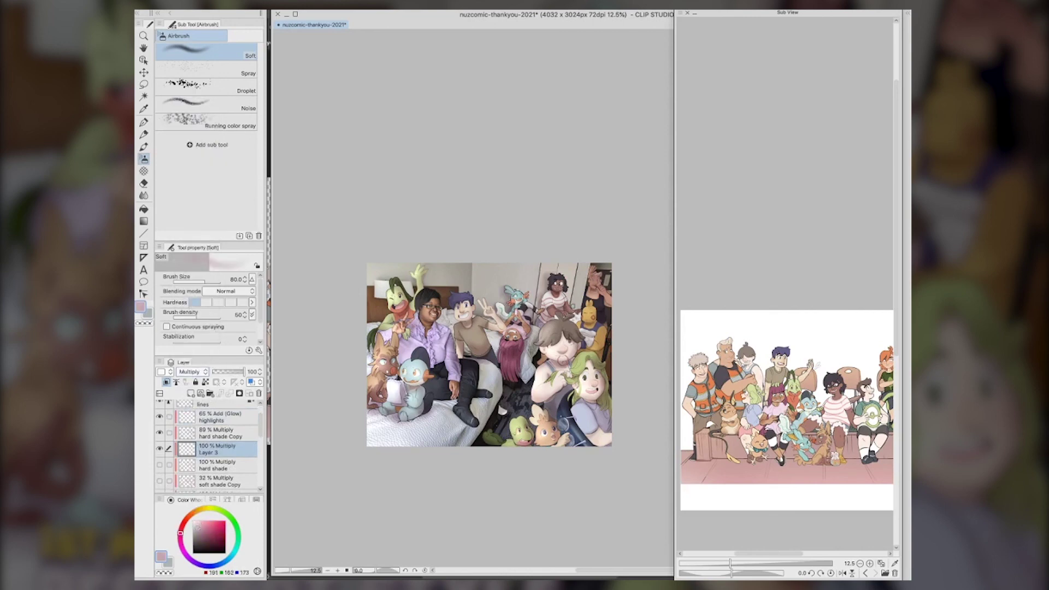
key("bracketright")
left_click_drag(590, 309, 601, 340)
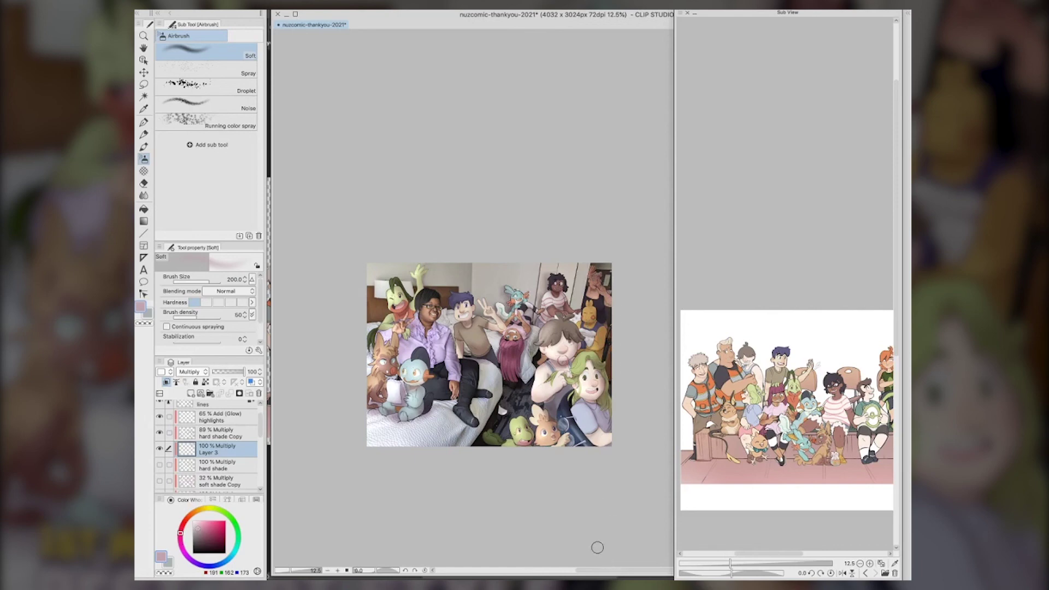
Lower the highlights layer's opacity to 48% and the hard shade Copy layer's opacity to 74%
left_click(219, 417)
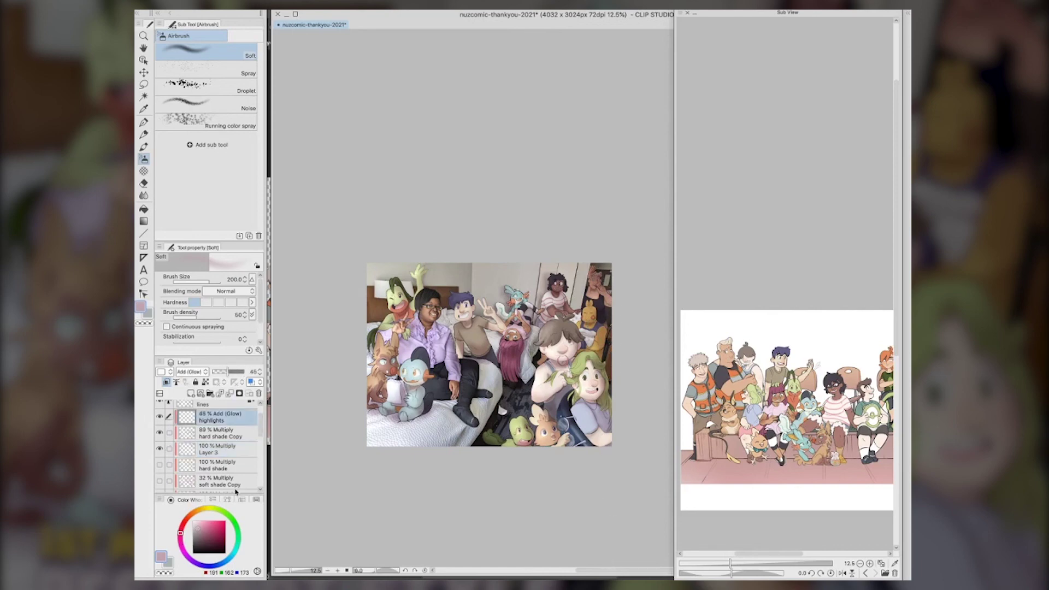
scroll(237, 492, "down", 1)
left_click(238, 422)
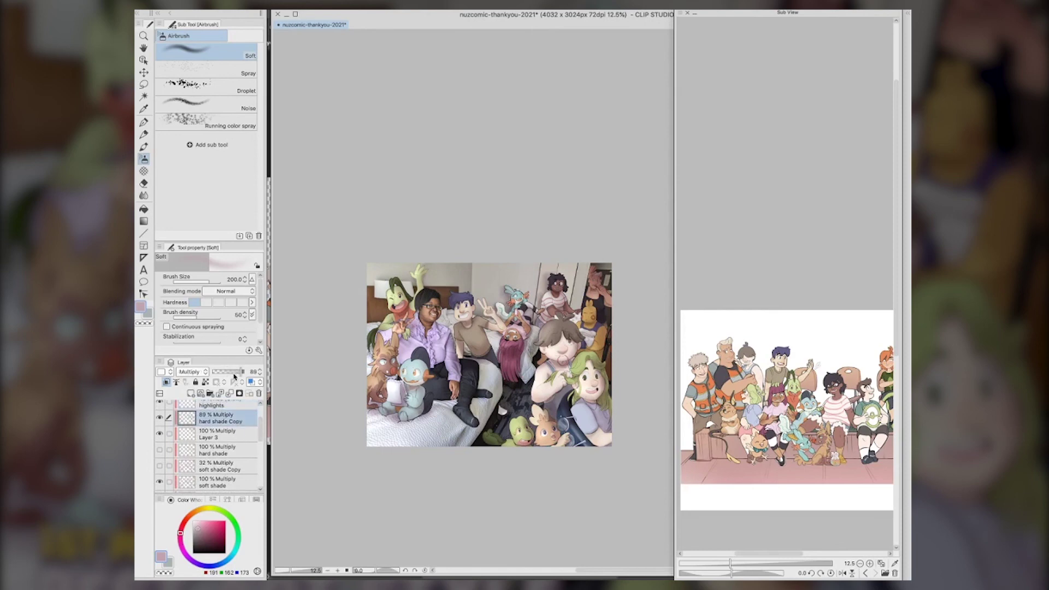
left_click_drag(236, 375, 236, 376)
Delete the Perlin noise layer above the chara Copy 2 layer
scroll(227, 446, "down", 4)
left_click(225, 447)
left_click(233, 435)
left_click(259, 394)
left_click(576, 223)
Duplicate the chara Copy 2 layer and set the duplicate's saturation to 2 and luminosity to -3
right_click(219, 430)
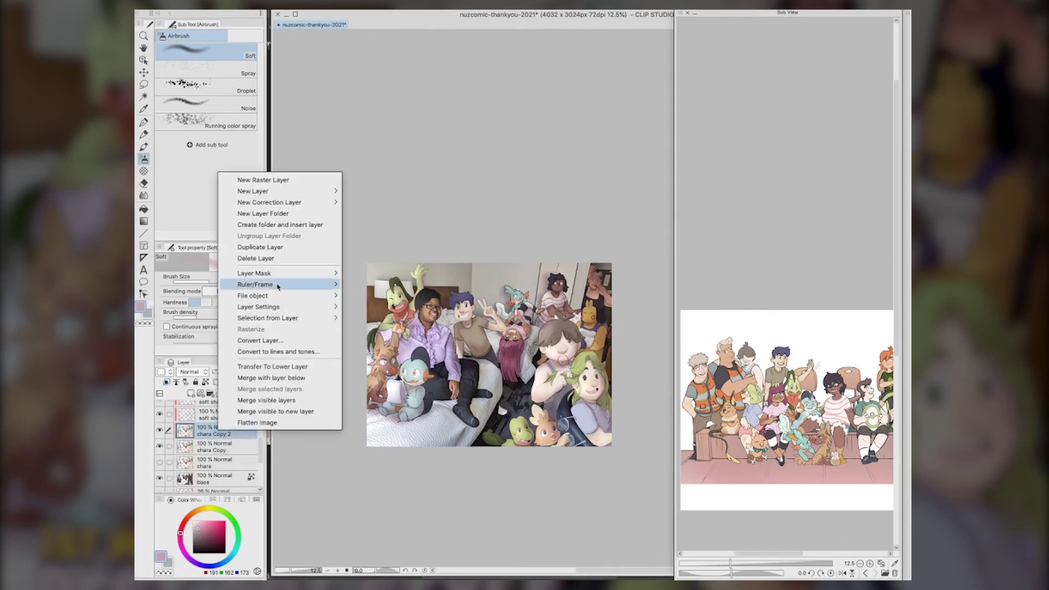
left_click(260, 247)
left_click(258, 6)
mouse_move(317, 198)
left_click(470, 209)
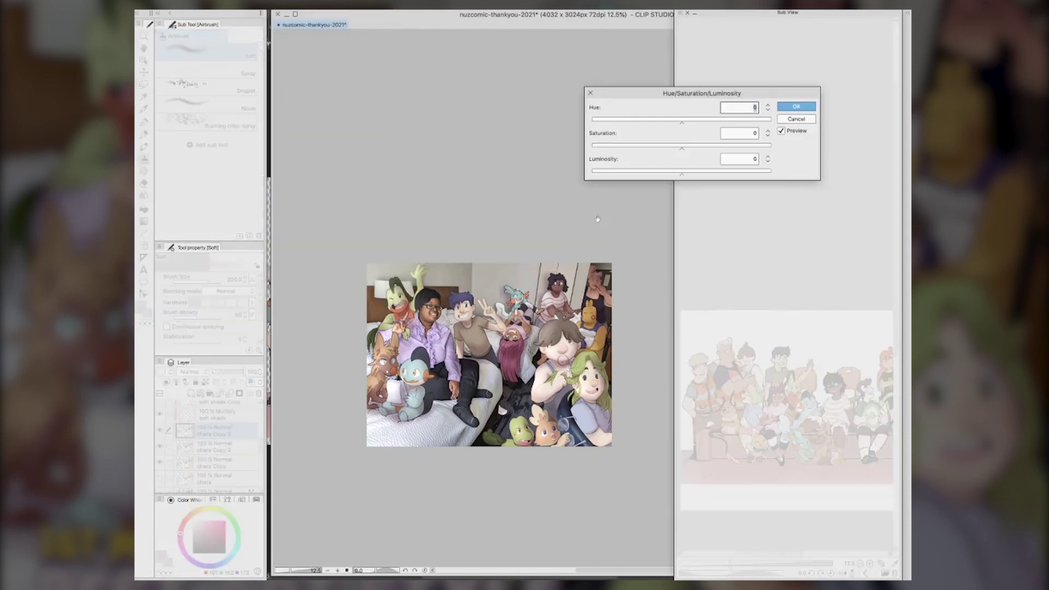
left_click_drag(682, 147, 686, 148)
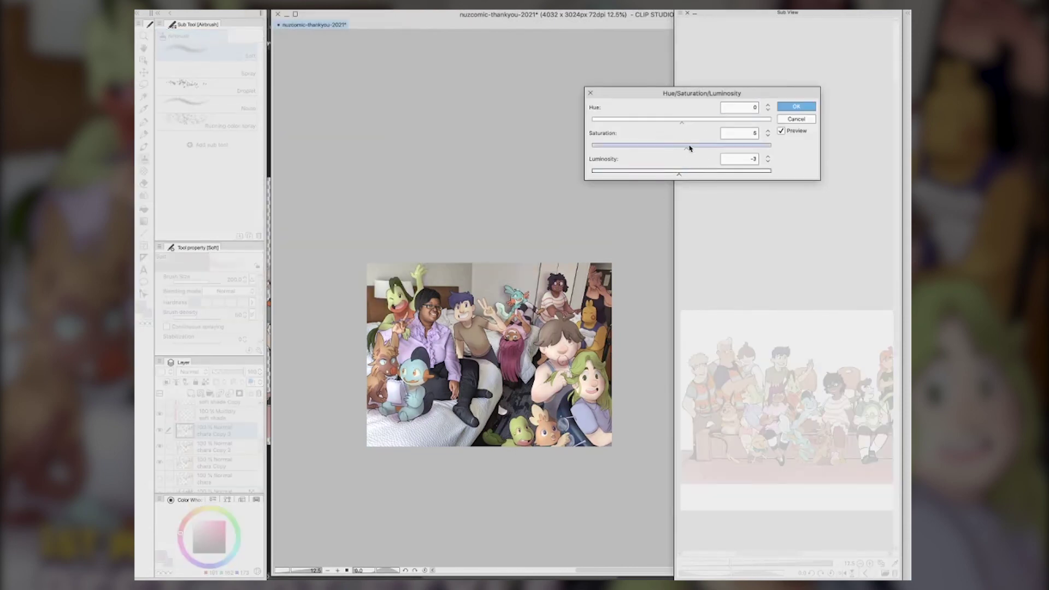
left_click_drag(683, 146, 685, 146)
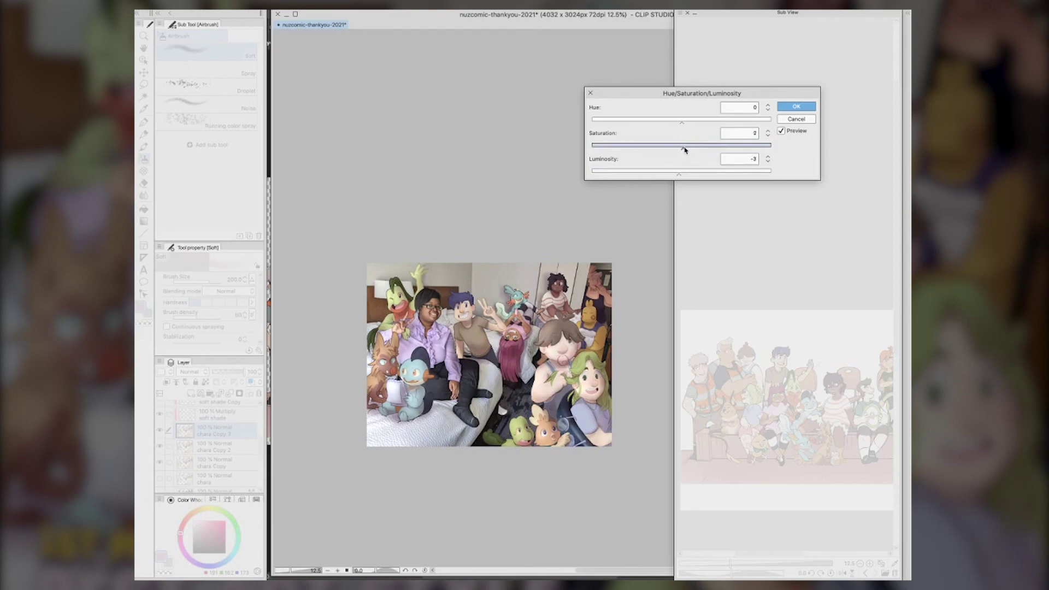
left_click(796, 107)
Adjust the RGB input levels of the chara Copy 3 layer with a Level Correction
left_click(259, 4)
mouse_move(322, 198)
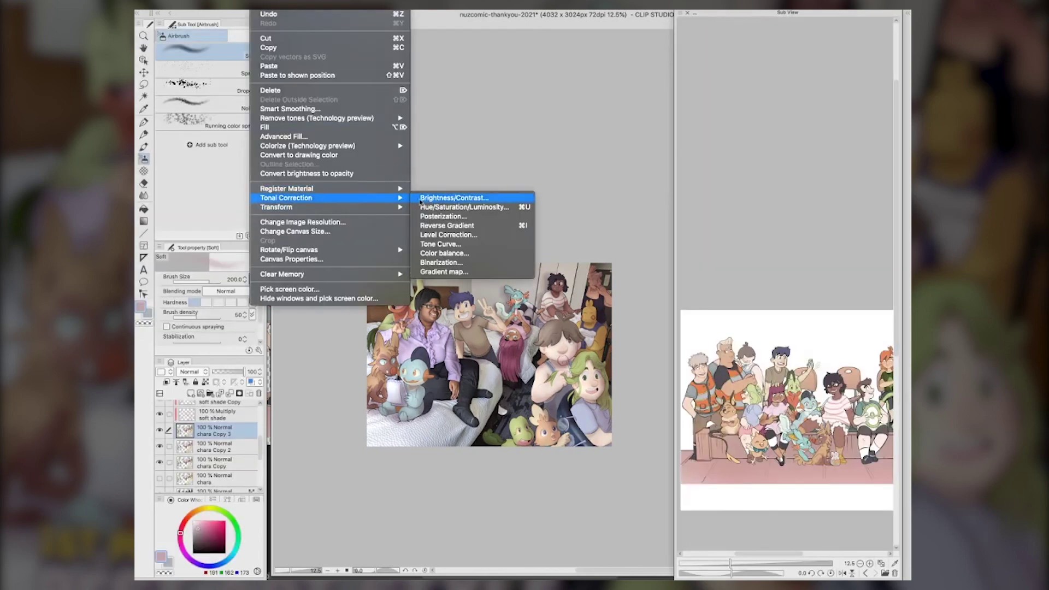
left_click(441, 234)
left_click_drag(694, 124, 758, 126)
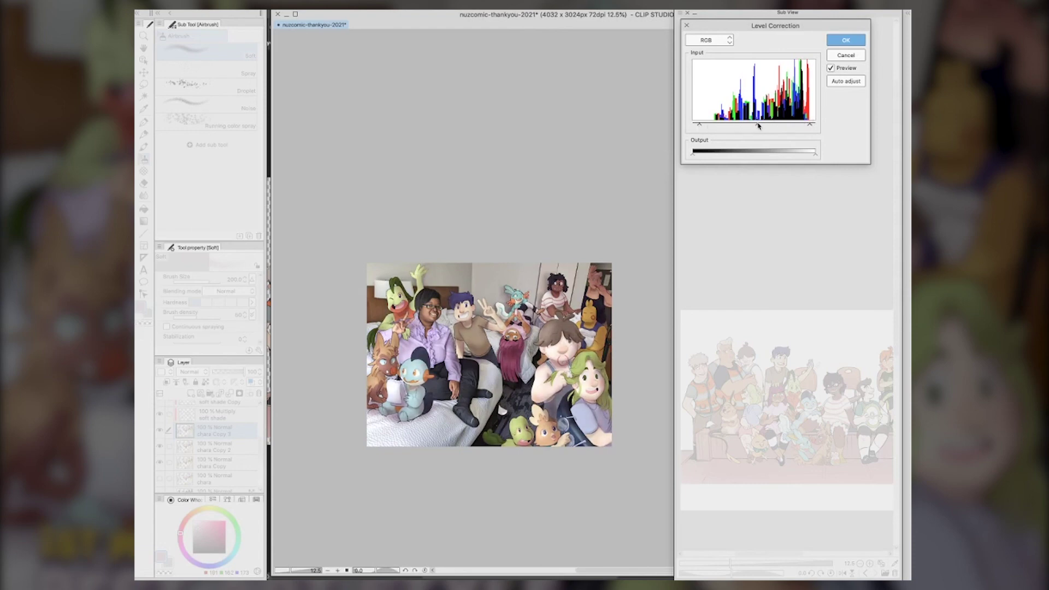
left_click(829, 38)
Apply a Hue/Saturation/Luminosity correction to chara Copy 3 with saturation -10 and luminosity 3
left_click(253, 6)
mouse_move(361, 200)
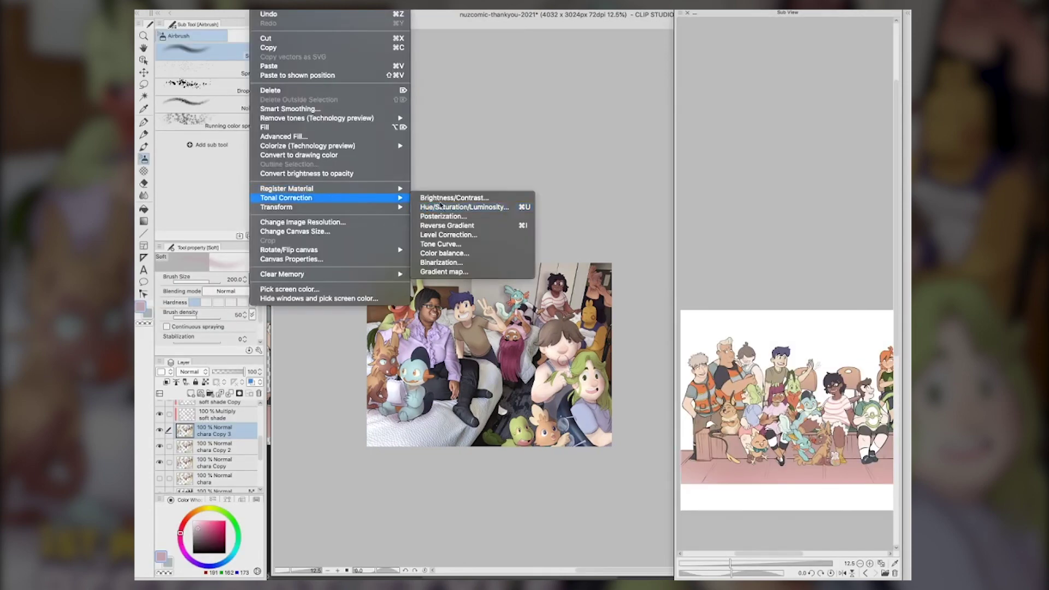
left_click(442, 208)
left_click_drag(683, 148, 686, 175)
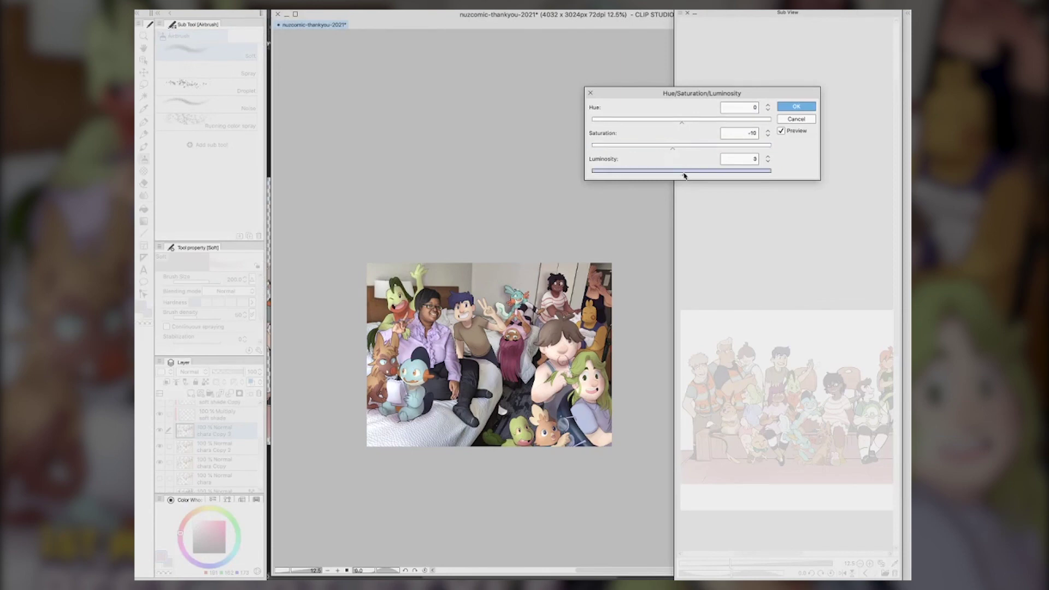
left_click(797, 106)
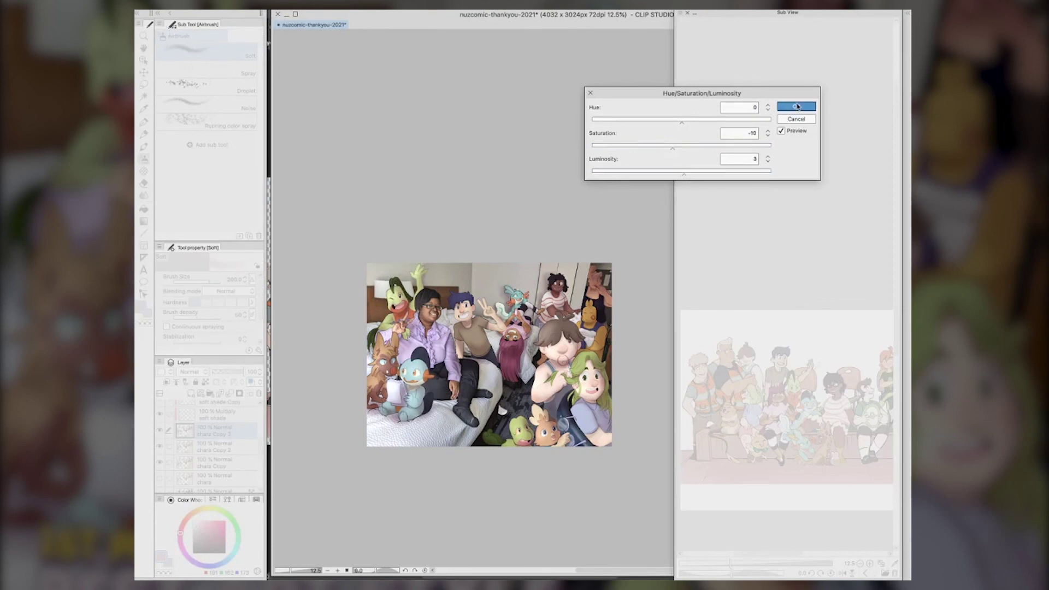
Hide the lines Copy layer and change the blending mode of the lines layer to Multiply
scroll(212, 414, "up", 5)
left_click(212, 421)
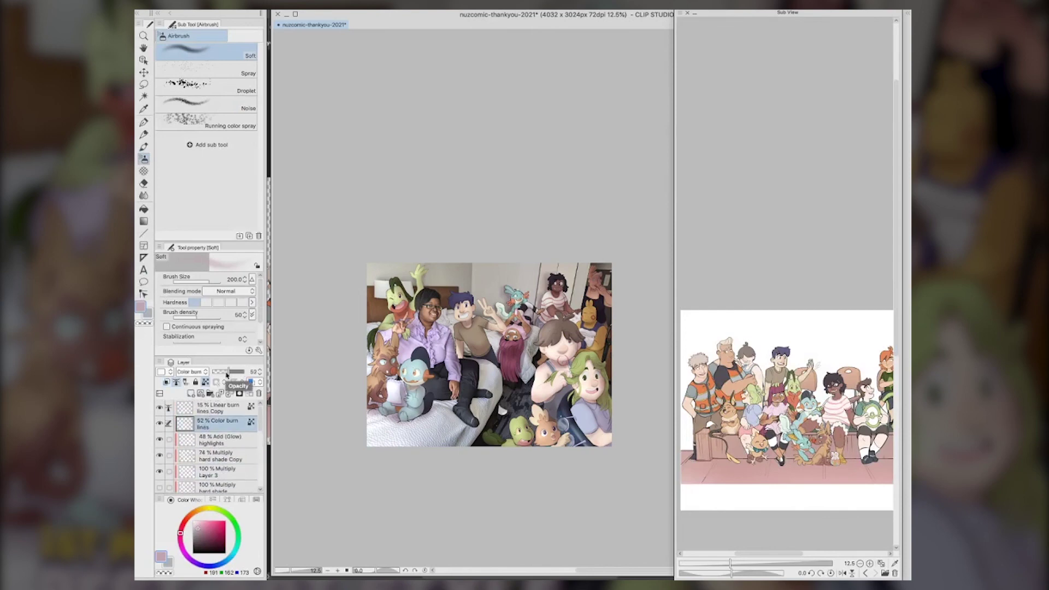
left_click(521, 392, "alt")
key("p")
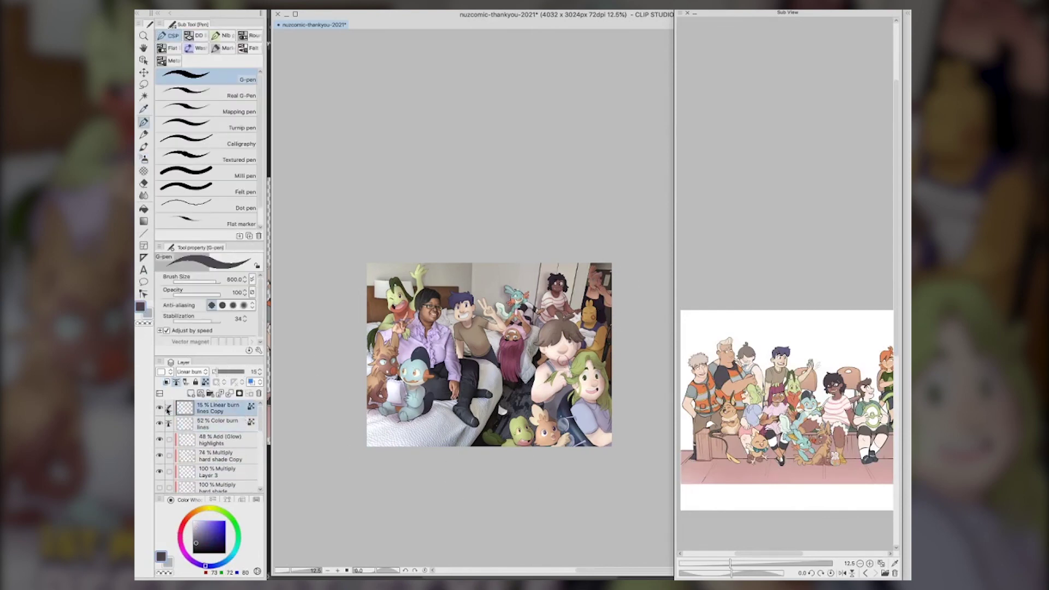
left_click(191, 372)
left_click(189, 119)
left_click(588, 290, "alt")
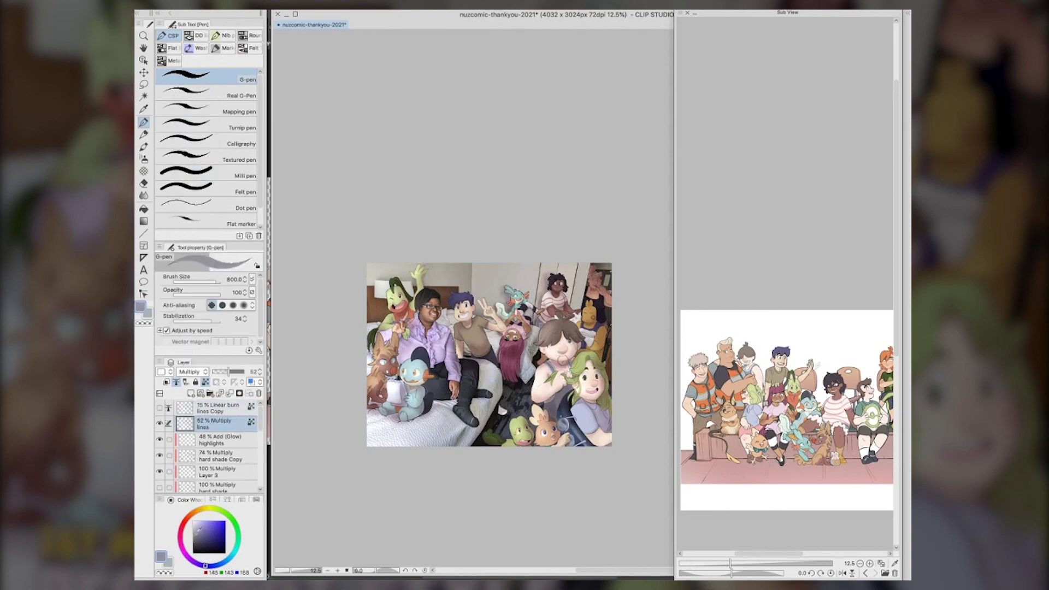
Set the lines layer's blending mode to Linear burn and shift the drawing colour to a muted purple
left_click(192, 371)
left_click(192, 138)
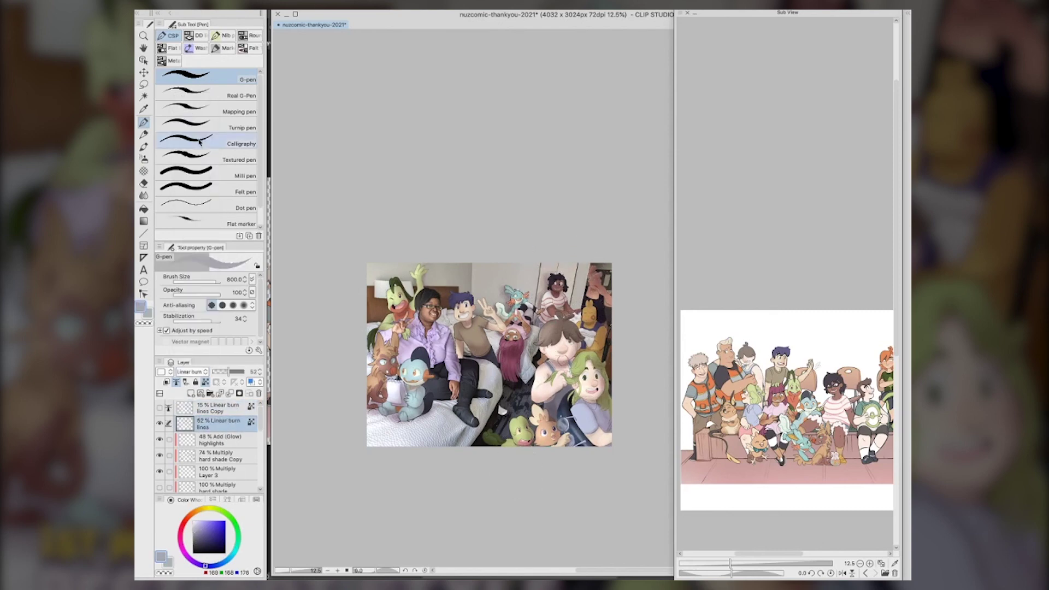
left_click(417, 474, "alt")
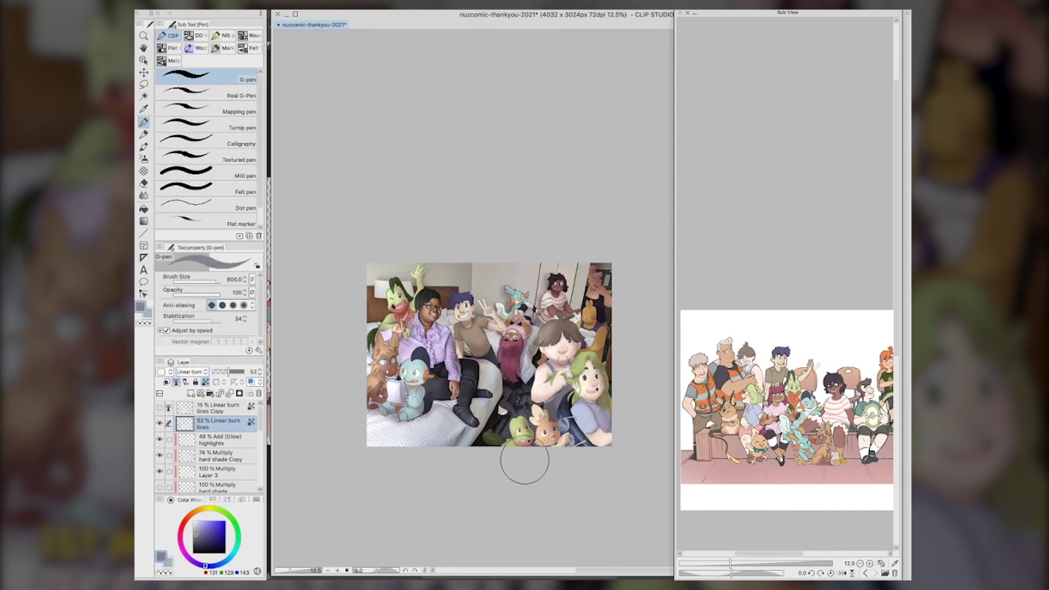
left_click(183, 550)
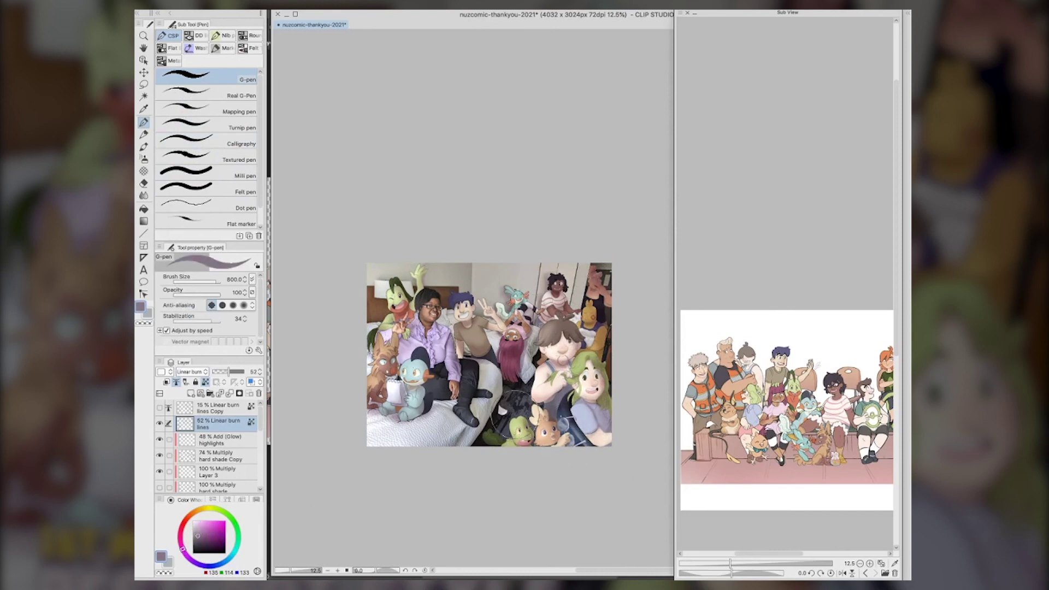
Select the base layer, sample a pale blue for the Soft airbrush, and save the illustration
scroll(218, 446, "down", 10)
left_click(219, 447)
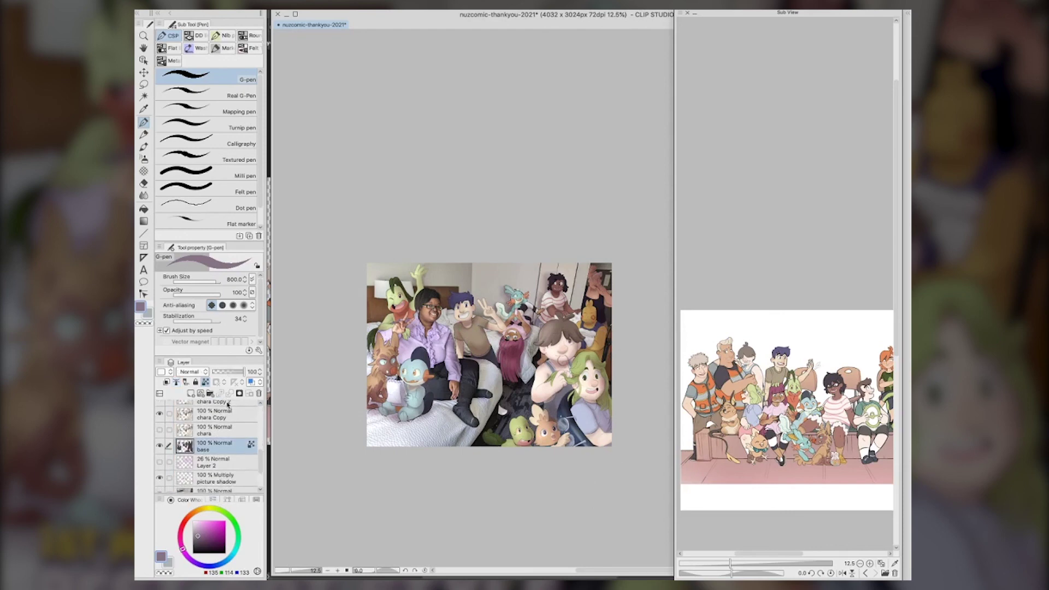
key("i")
left_click(585, 407)
key("b")
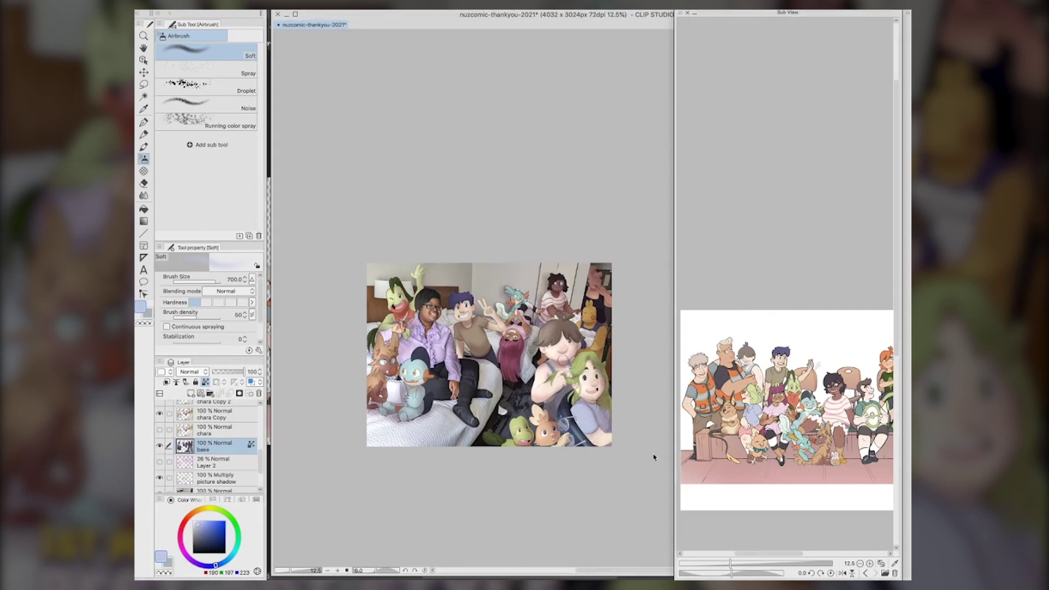
key("ctrl+s")
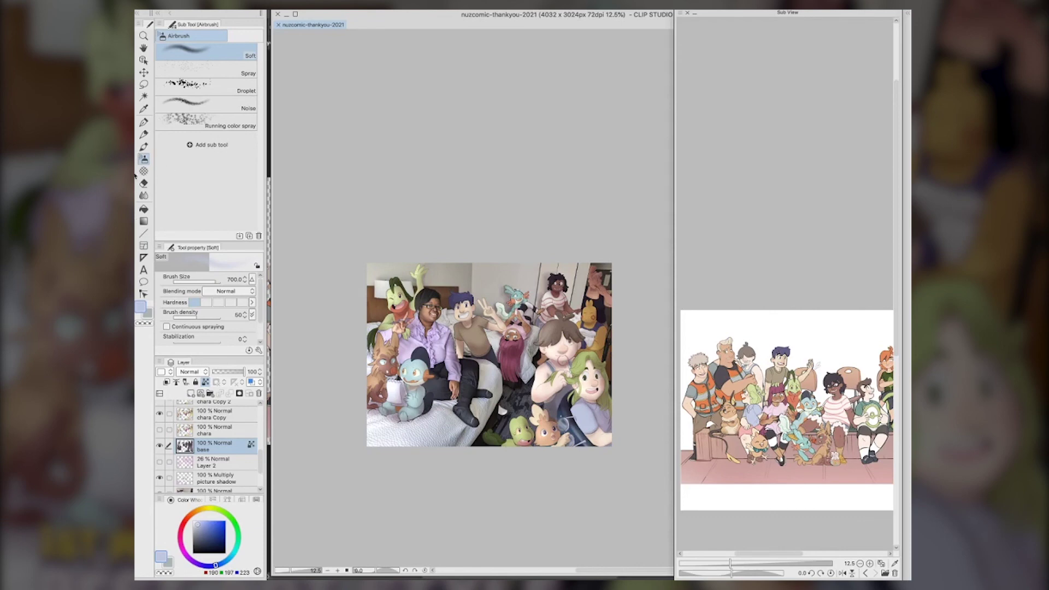
Unlock transparent pixels on the lines layer and set its opacity to 59%
scroll(217, 422, "up", 10)
left_click(215, 411)
left_click(212, 425)
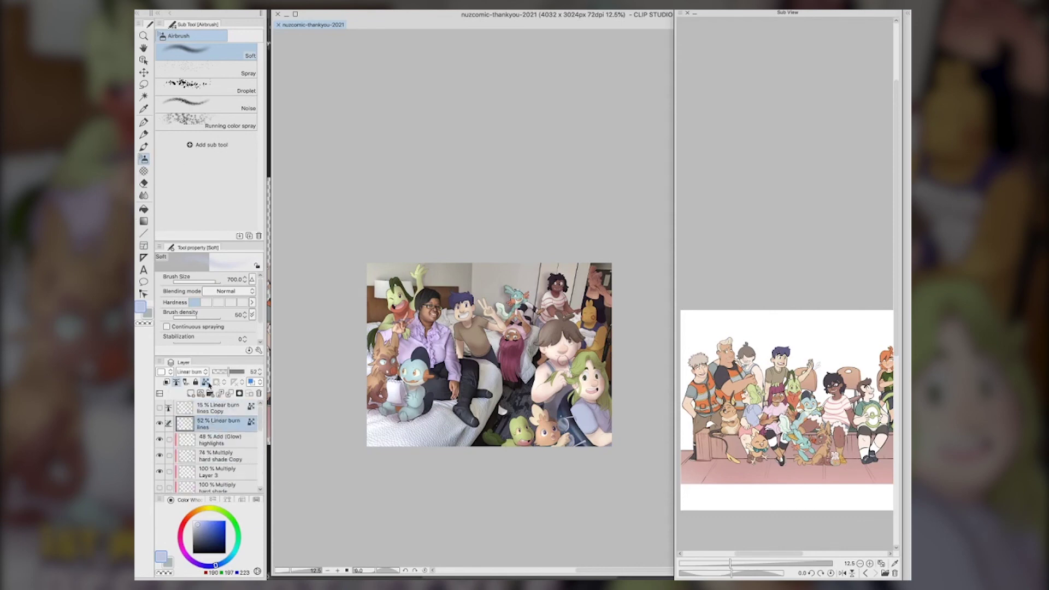
left_click(205, 383)
key("e")
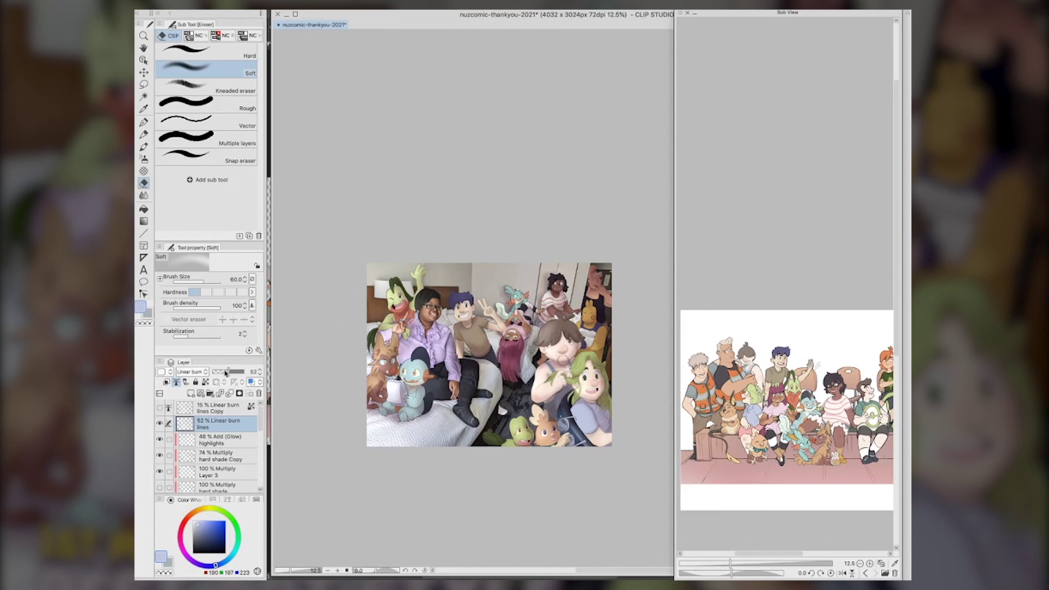
left_click_drag(226, 373, 262, 374)
Save the illustration as the PNG file nuzcomic-thankyou-2021.png, accepting the loss of layer information
left_click(239, 5)
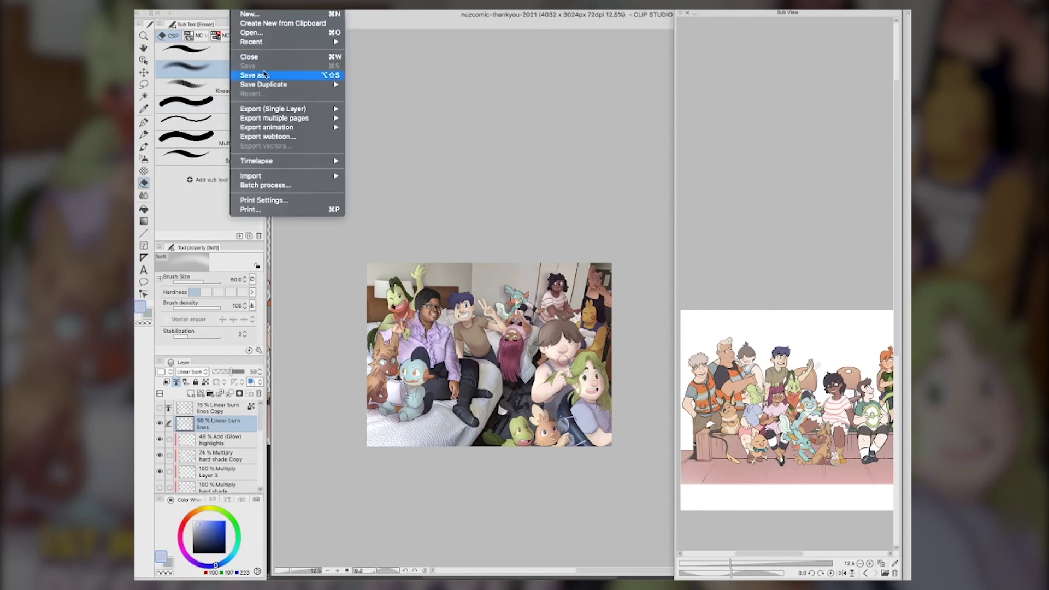
left_click(257, 74)
left_click(538, 335)
left_click(506, 362)
left_click(702, 355)
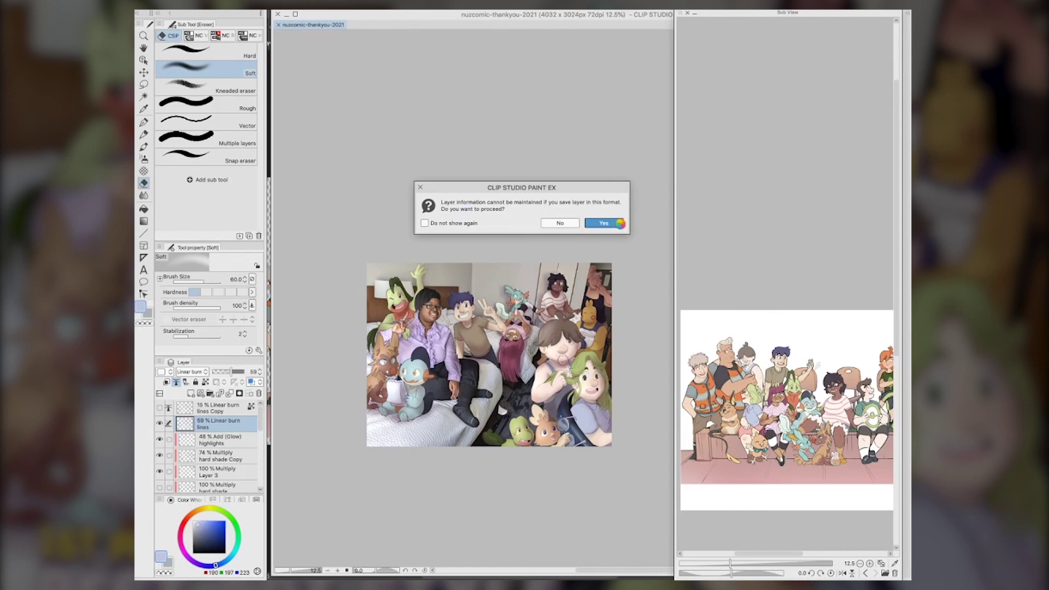
key("Return")
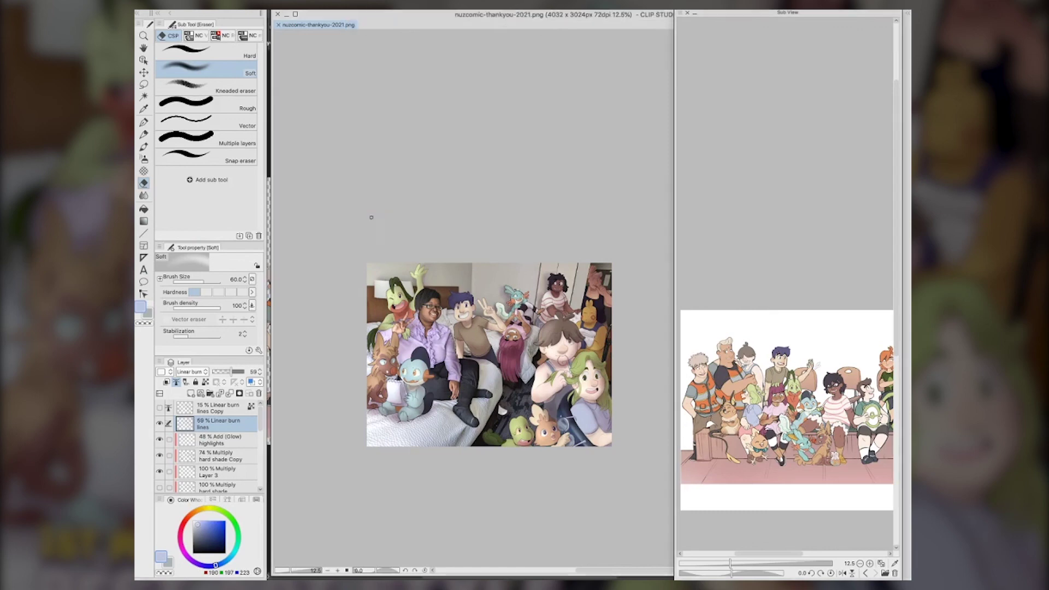
Switch to Adobe Illustrator, close Vector Smart Object.ai and open nuzcomic-thankyou-2021.png
left_click(643, 560)
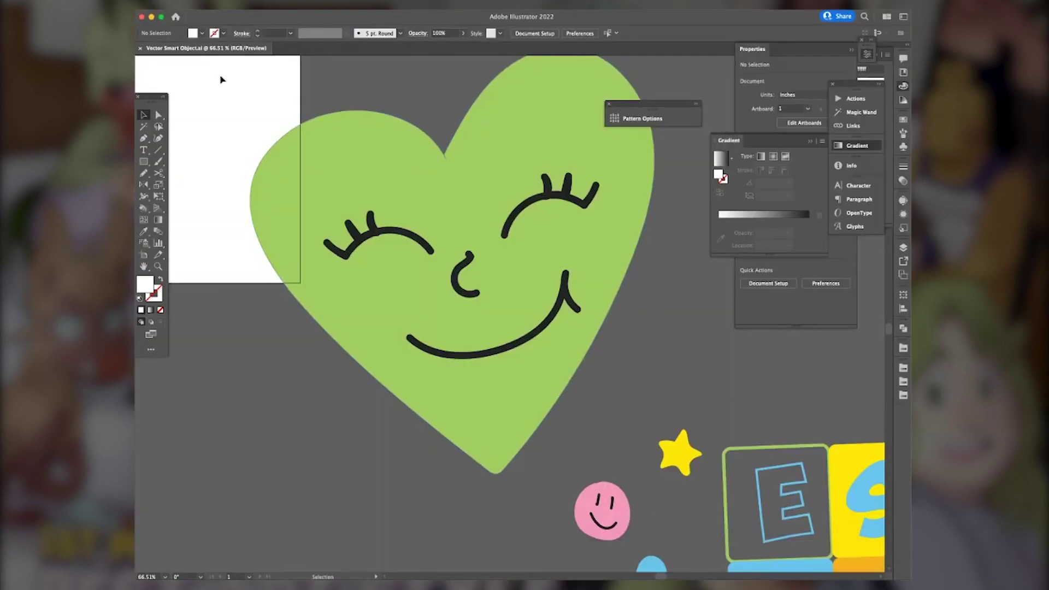
left_click(142, 48)
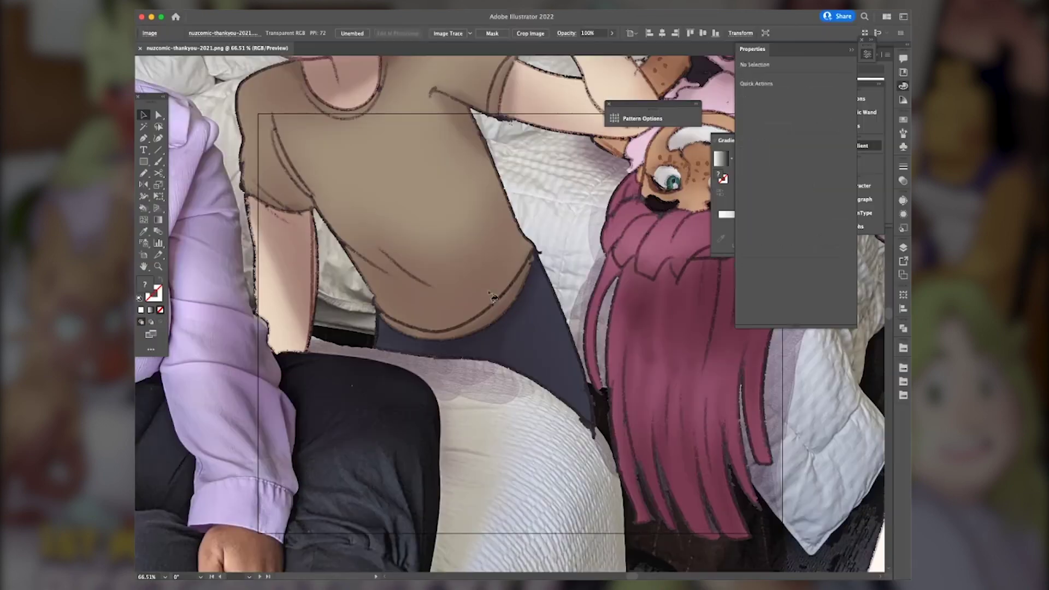
Resize the artboard to 56 × 42 in so that its edges match the full image
scroll(483, 290, "down", 5)
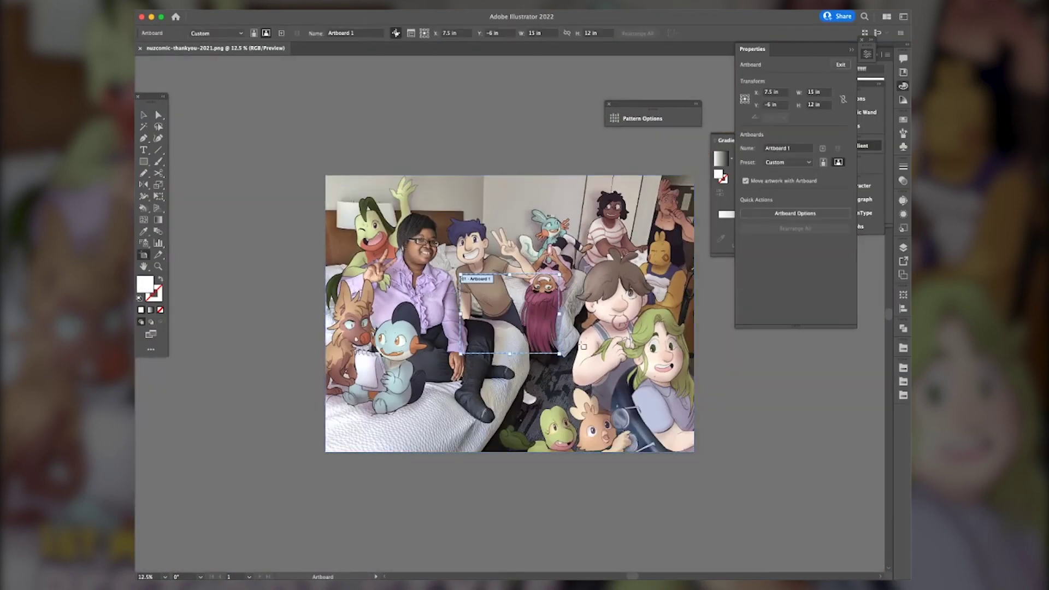
left_click_drag(561, 355, 695, 452)
left_click_drag(461, 275, 326, 176)
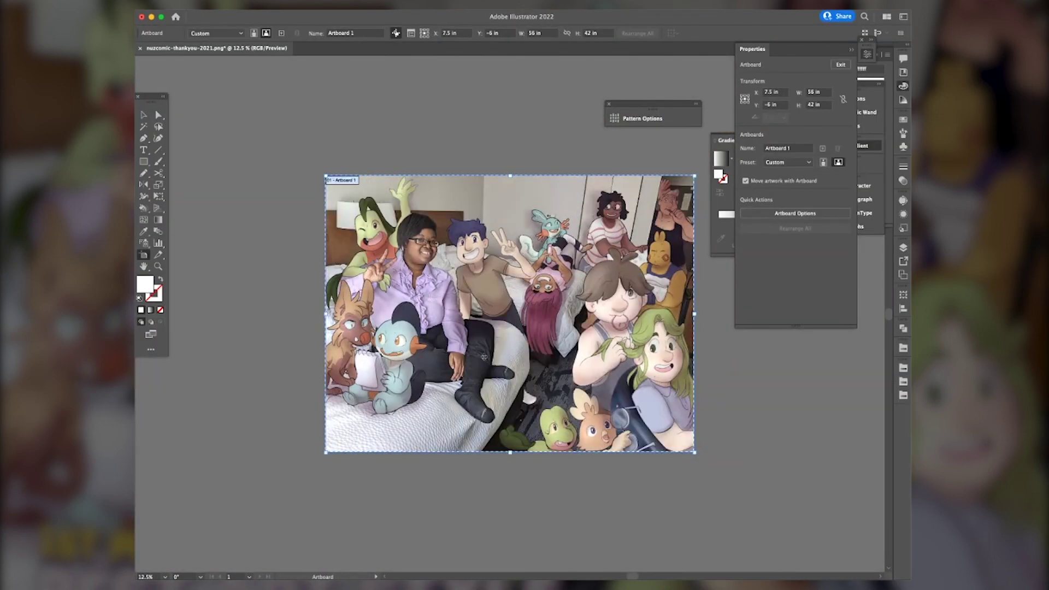
key("v")
Lock Layer 1, add a new layer above it, and draw a shallow upward arc across the wall above the characters
scroll(743, 432, "up", 1)
left_click(903, 249)
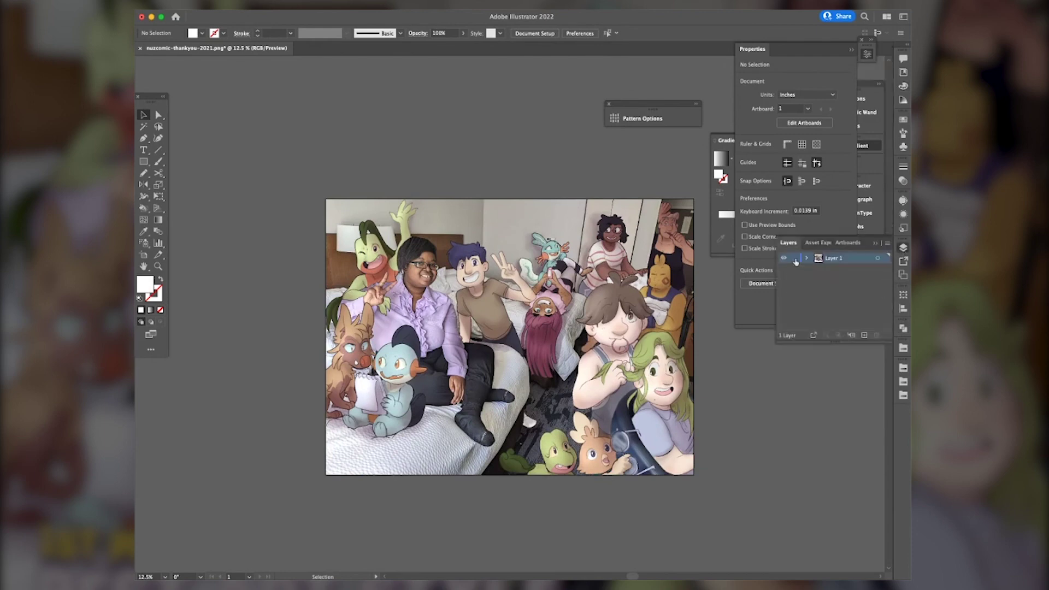
left_click(865, 335)
key("p")
left_click(436, 239)
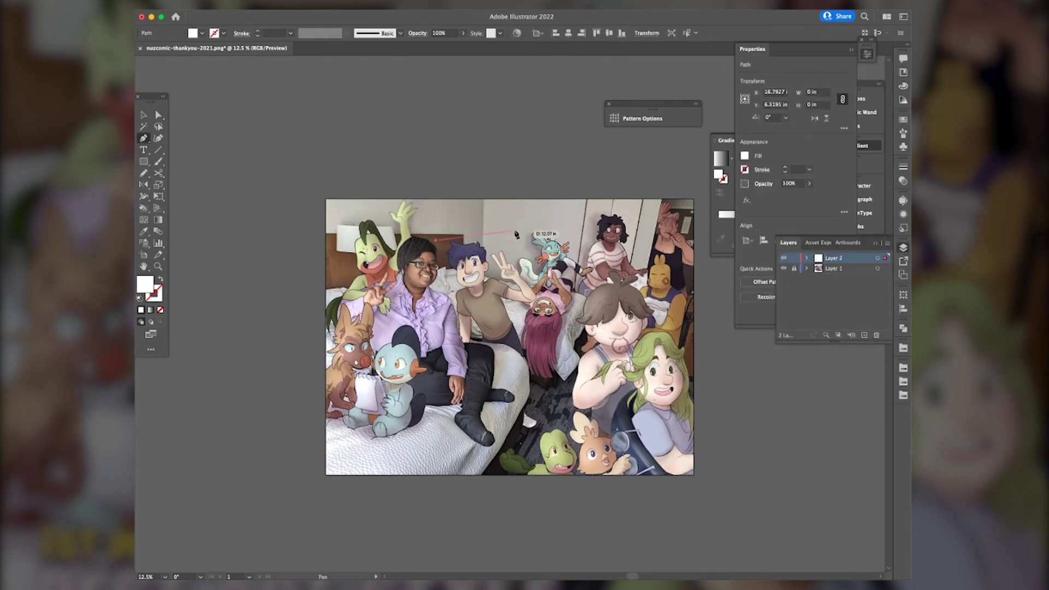
left_click_drag(529, 228, 548, 227)
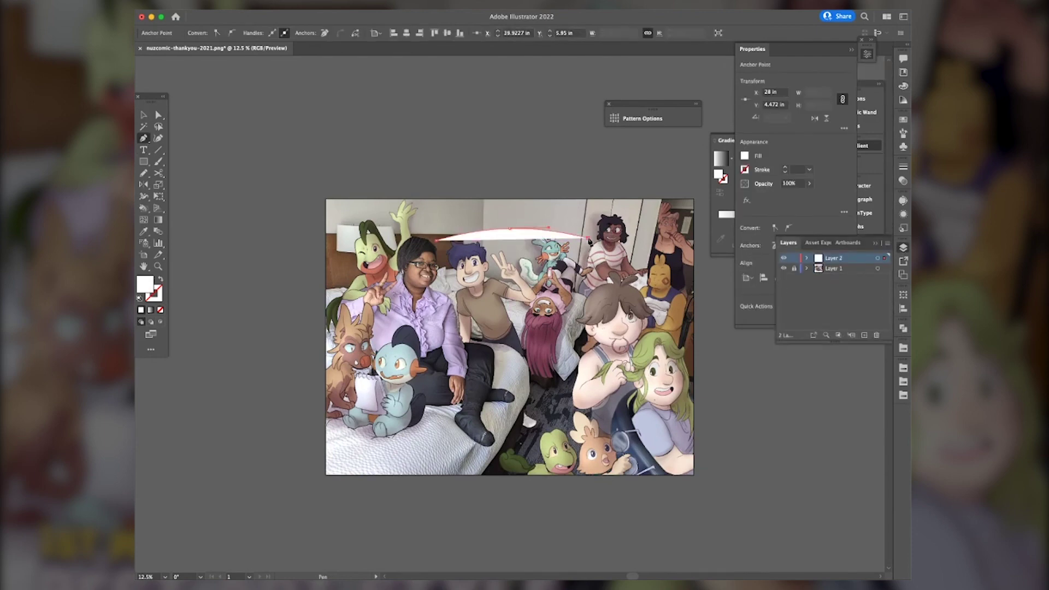
Add the text "Thank You!!!" along the curved path
key("t")
left_click(437, 239)
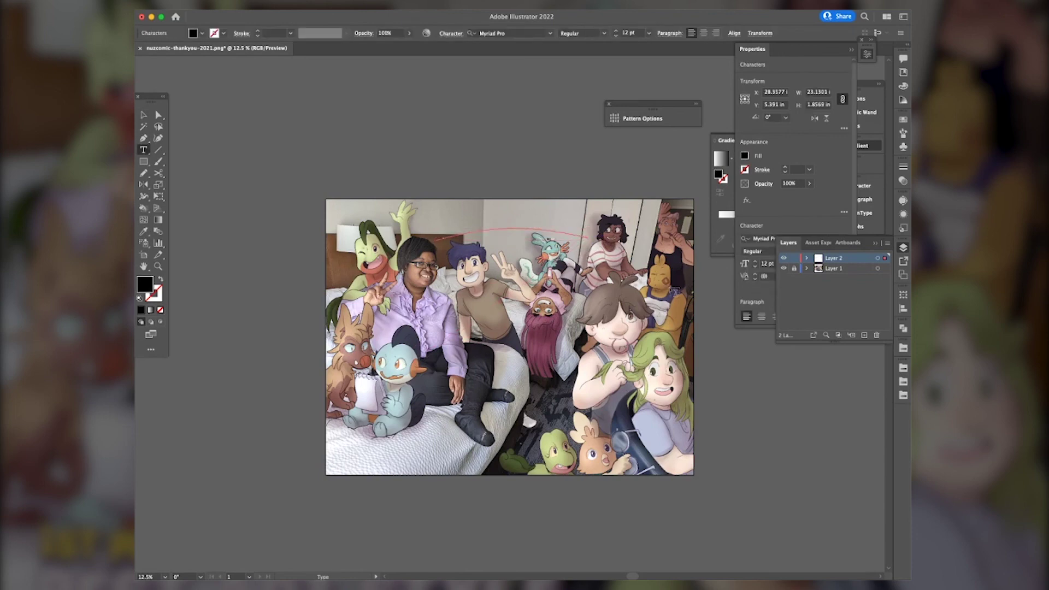
left_click(143, 115)
Give the "Thank You!!!" text a white fill and set its font size to 300 pt
left_click(785, 264)
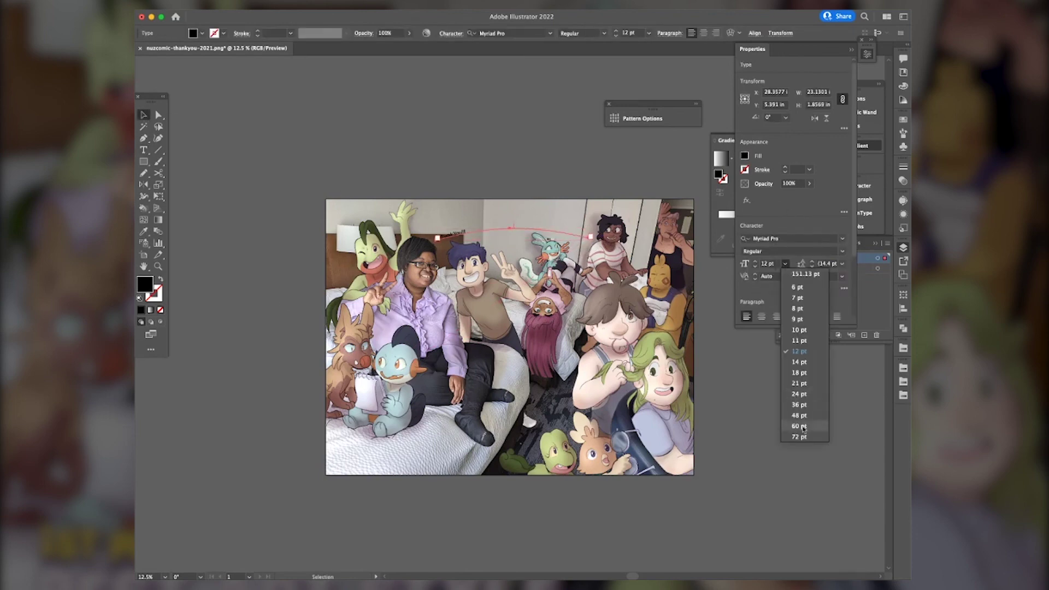
left_click(801, 436)
key("i")
left_click(368, 386)
type("v")
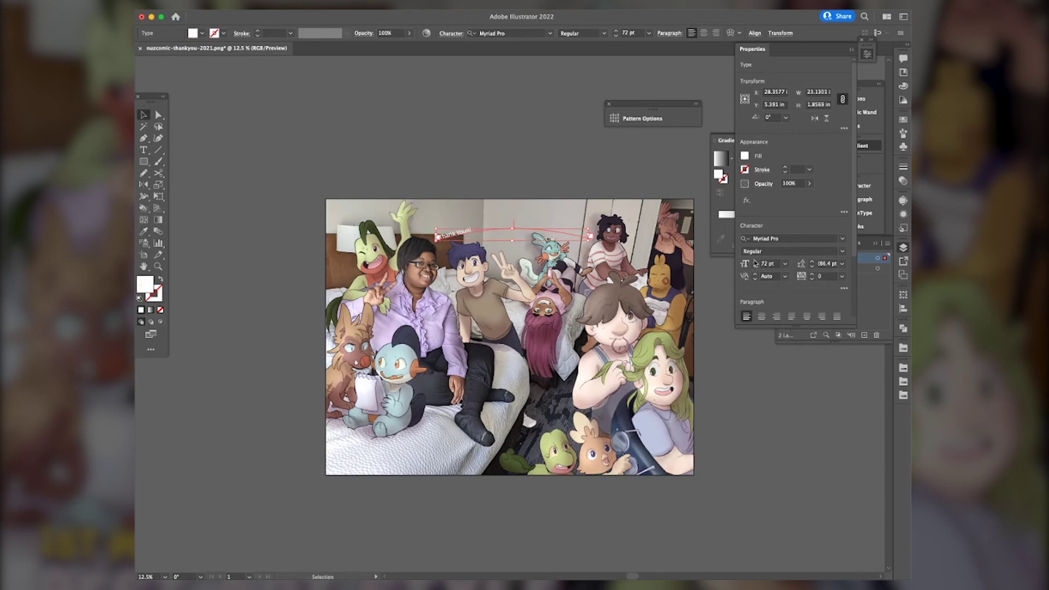
type("300")
key("Return")
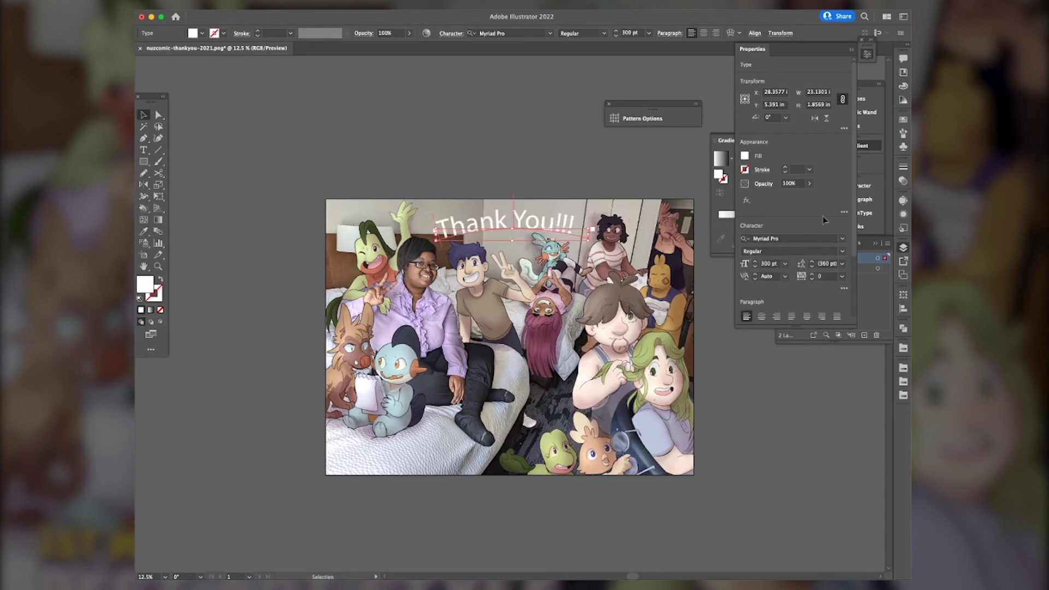
Filter the font list to Script and examine how different typefaces look on the "Thank You!!!" text
left_click(804, 251)
left_click(842, 239)
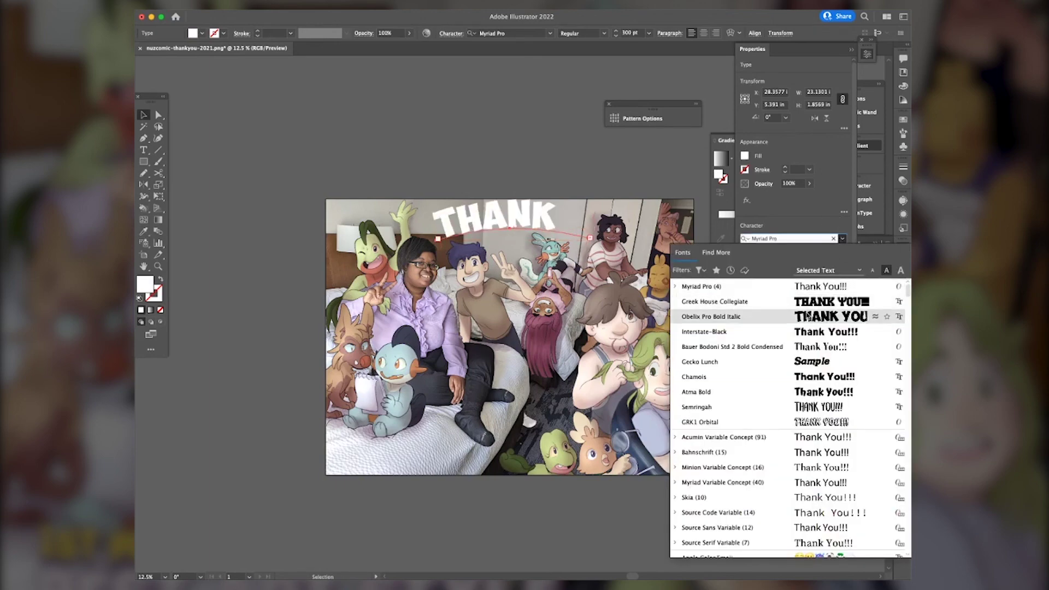
left_click(700, 271)
left_click(691, 322)
scroll(811, 406, "down", 5)
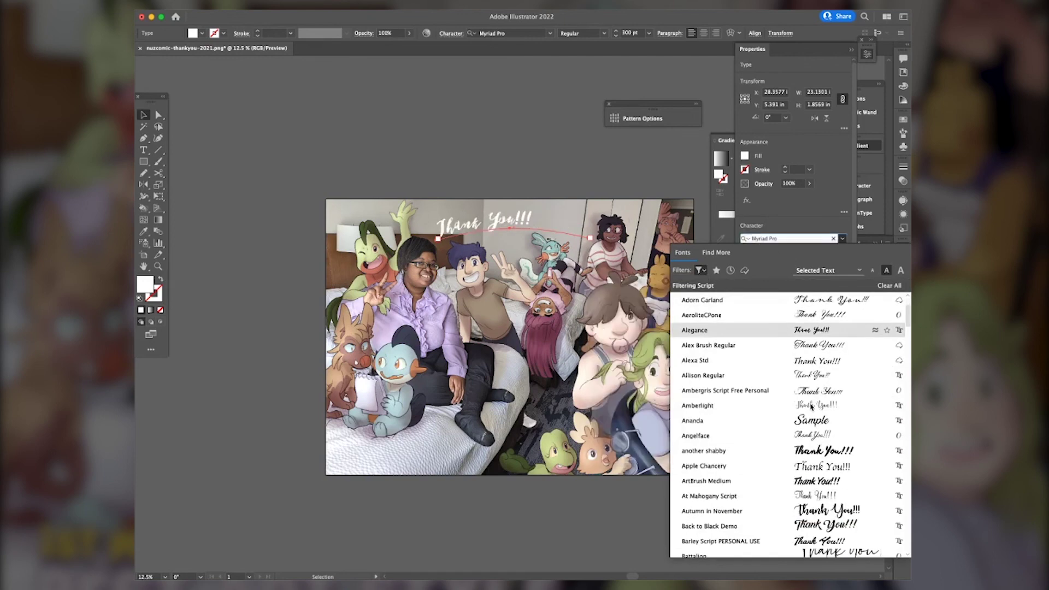
scroll(830, 512, "down", 10)
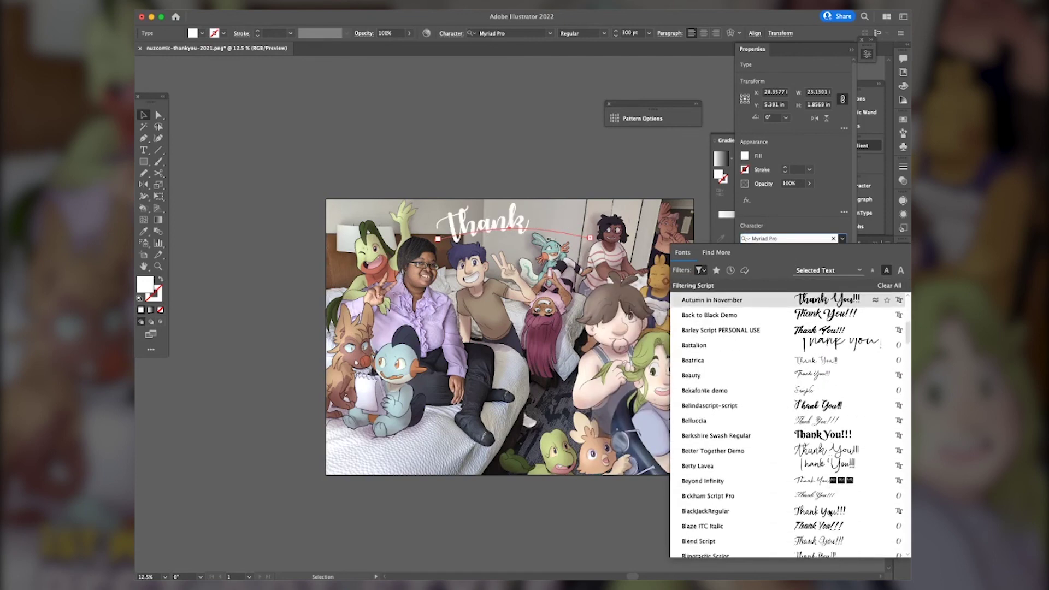
scroll(817, 388, "down", 6)
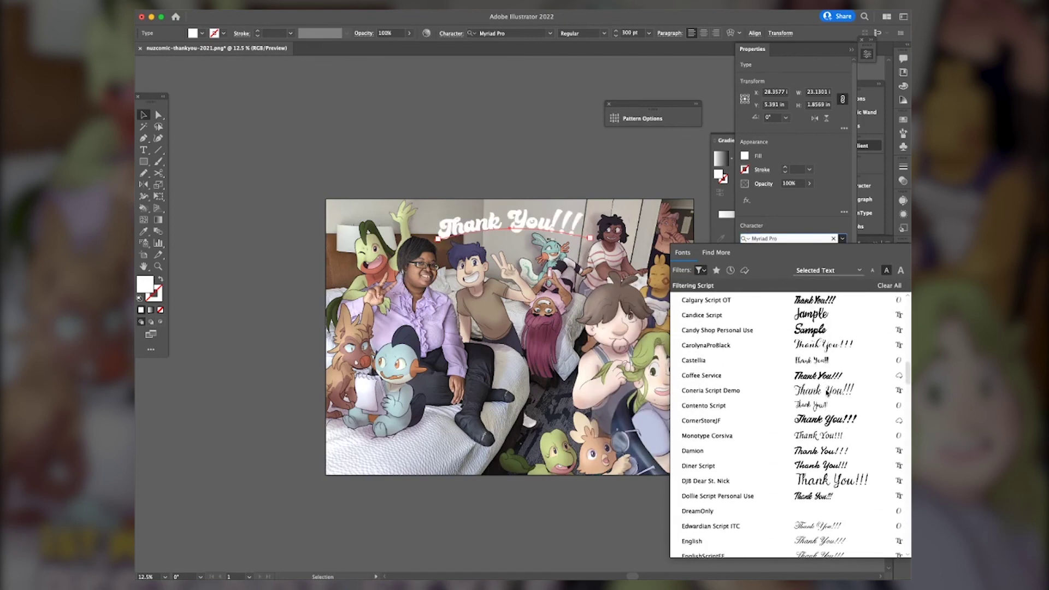
scroll(814, 331, "up", 4)
scroll(814, 330, "down", 20)
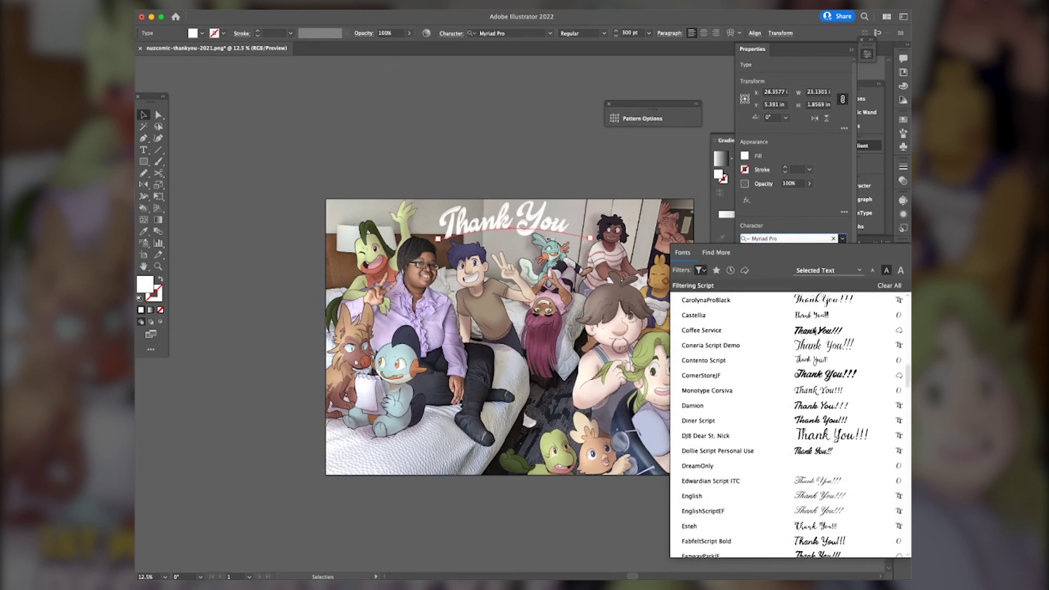
scroll(846, 408, "down", 15)
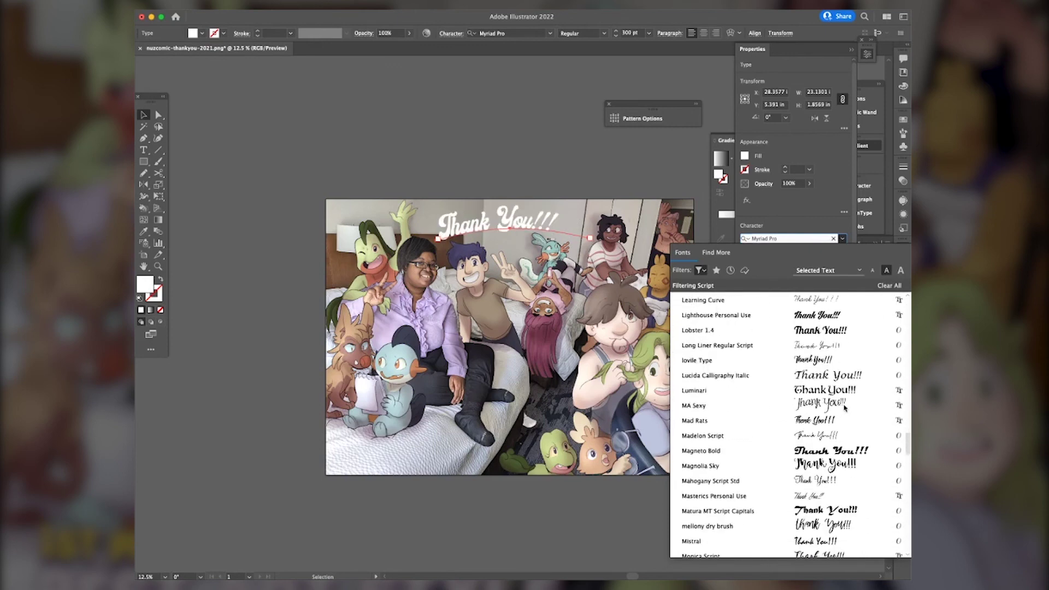
scroll(845, 407, "up", 6)
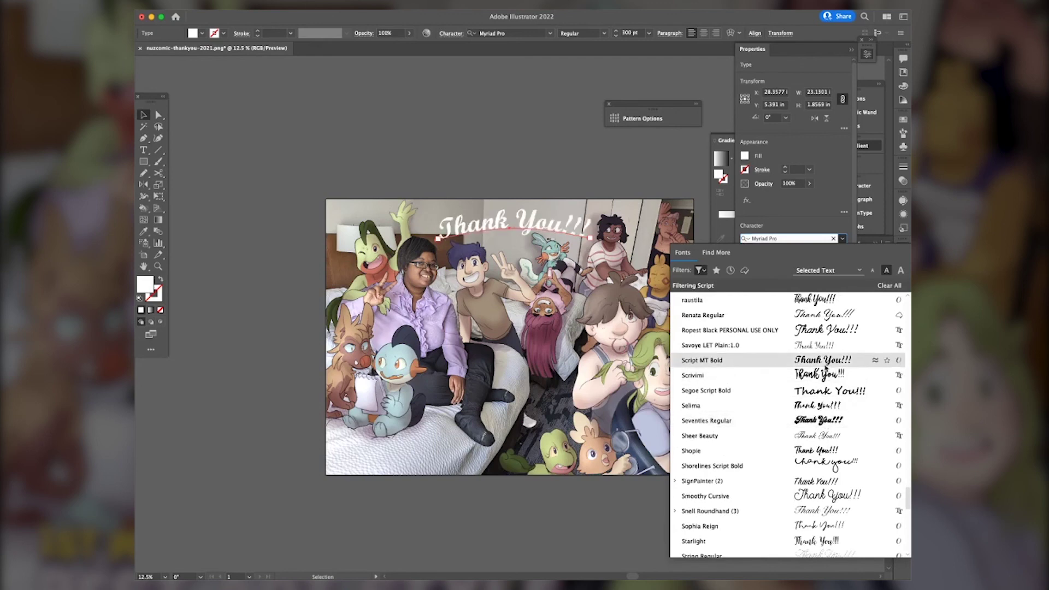
scroll(837, 362, "down", 12)
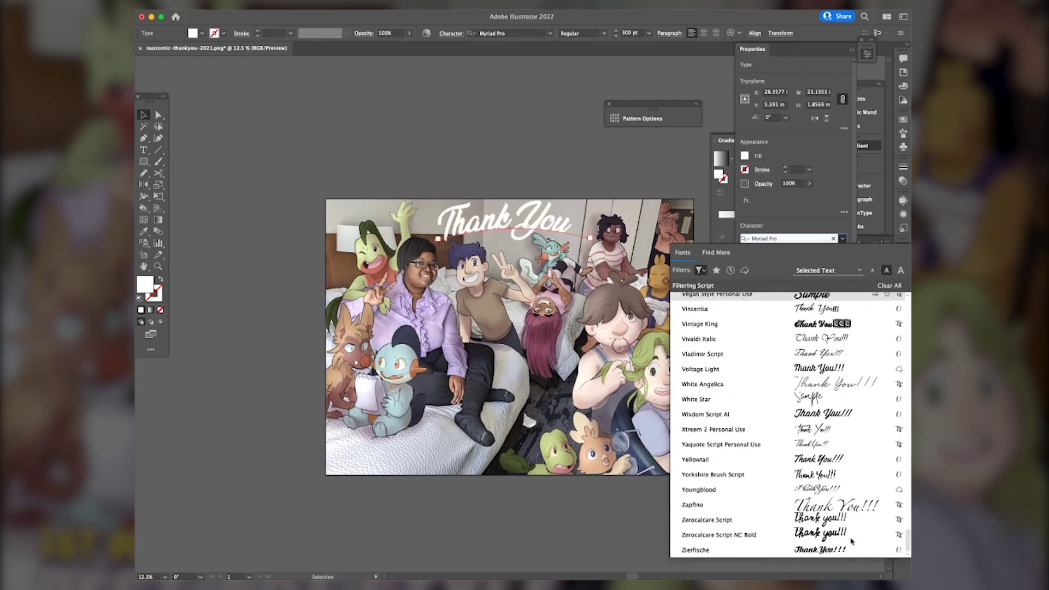
scroll(837, 533, "up", 20)
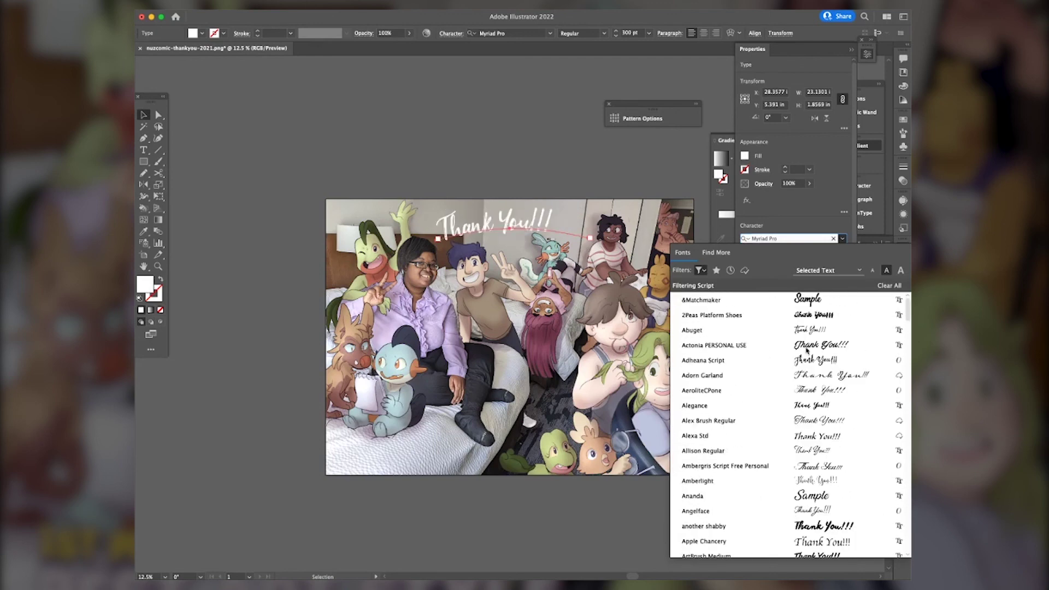
Filter the font list to Handwritten and set the curved "Thank You!!!" text in Hollywood Capital
left_click(701, 271)
left_click(658, 351)
left_click(781, 254)
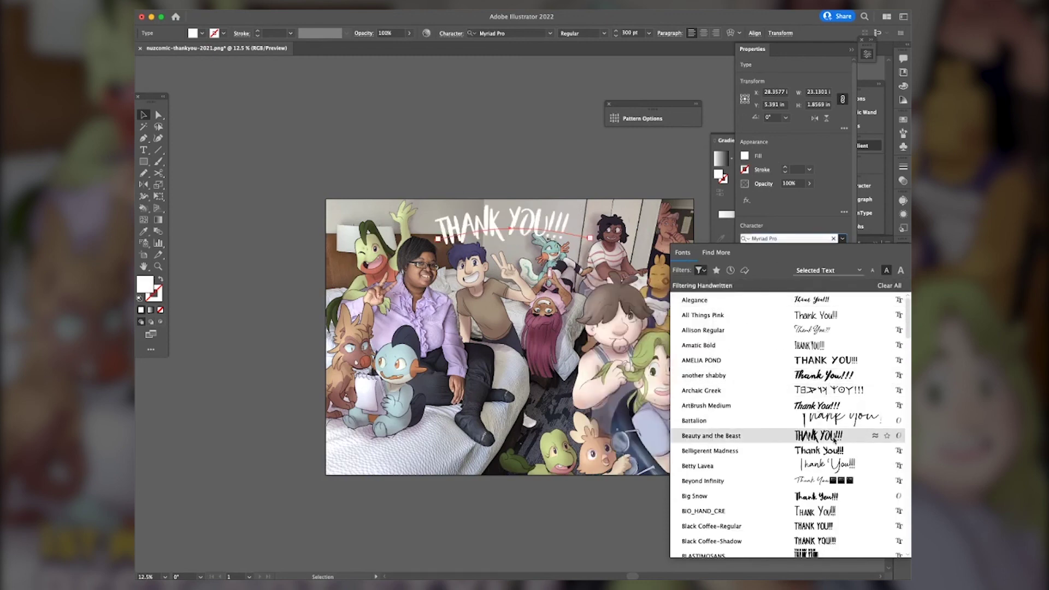
scroll(853, 435, "down", 10)
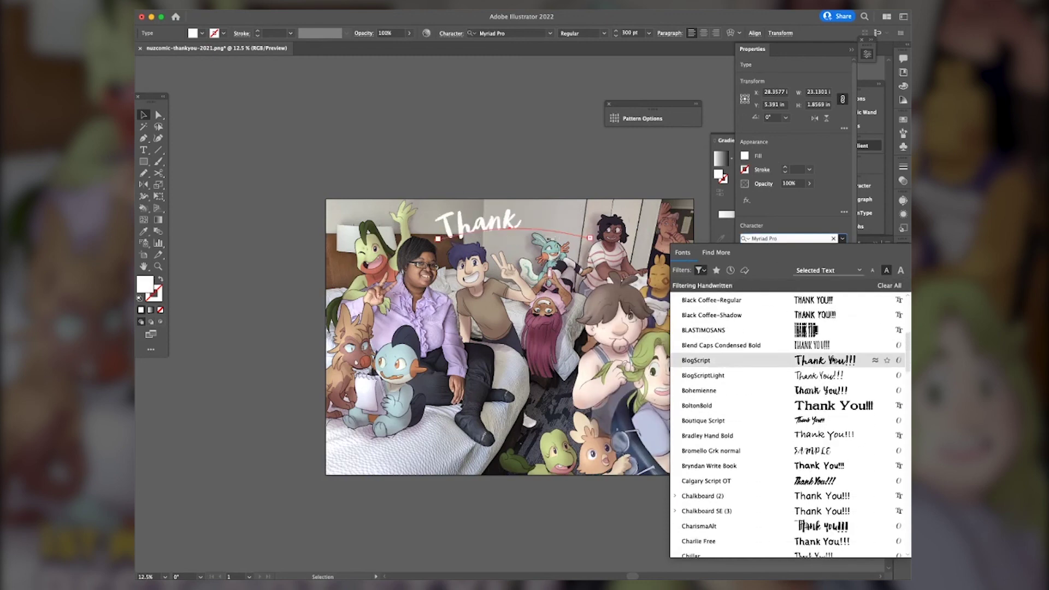
scroll(853, 434, "down", 10)
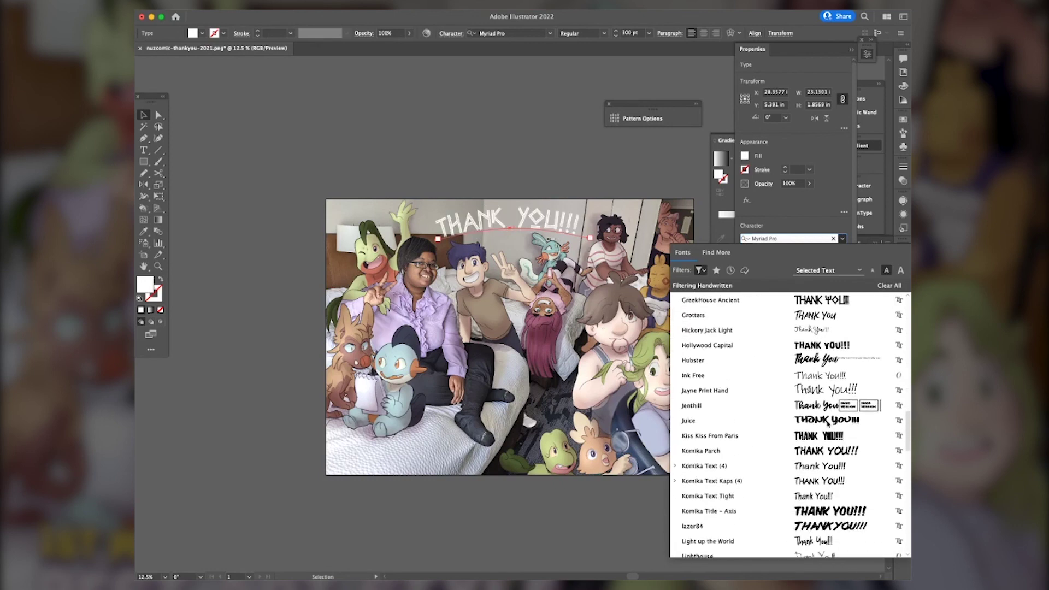
left_click(826, 345)
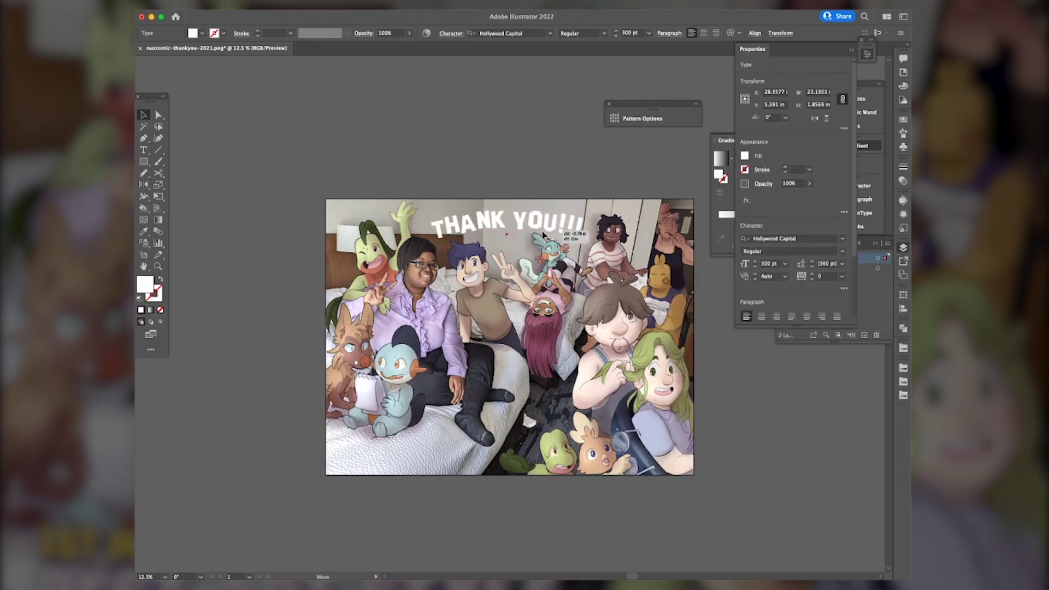
left_click(497, 210)
left_click(499, 220)
left_click(452, 159)
Add "SINCERELY, ME AND THE GANG" over the bed at about 141 pt, with the white fill sampled from the heading
key("t")
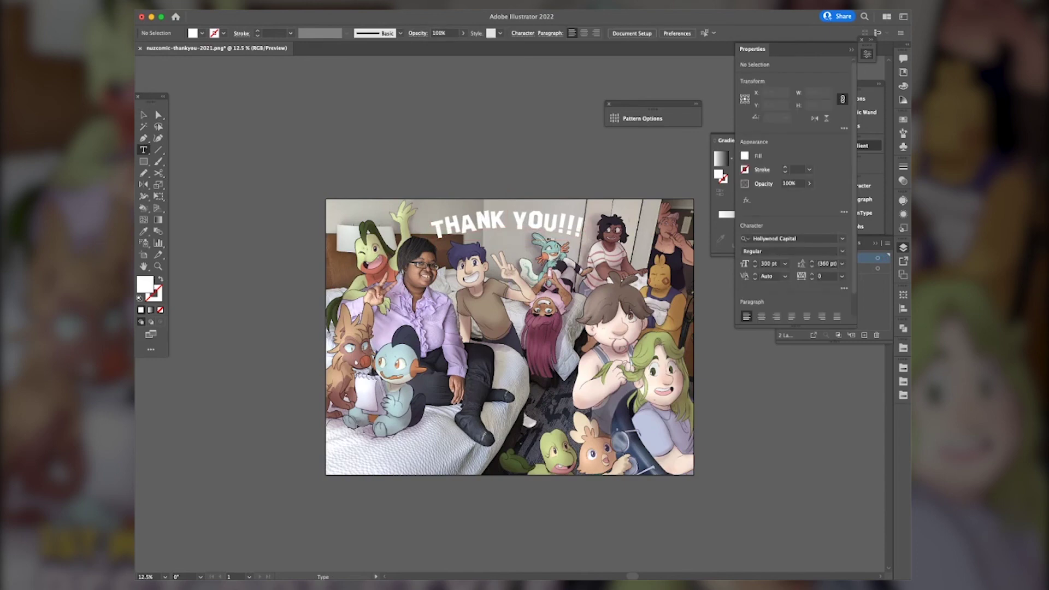
left_click(353, 428)
type("SINCERELY, ME AND THE GANG")
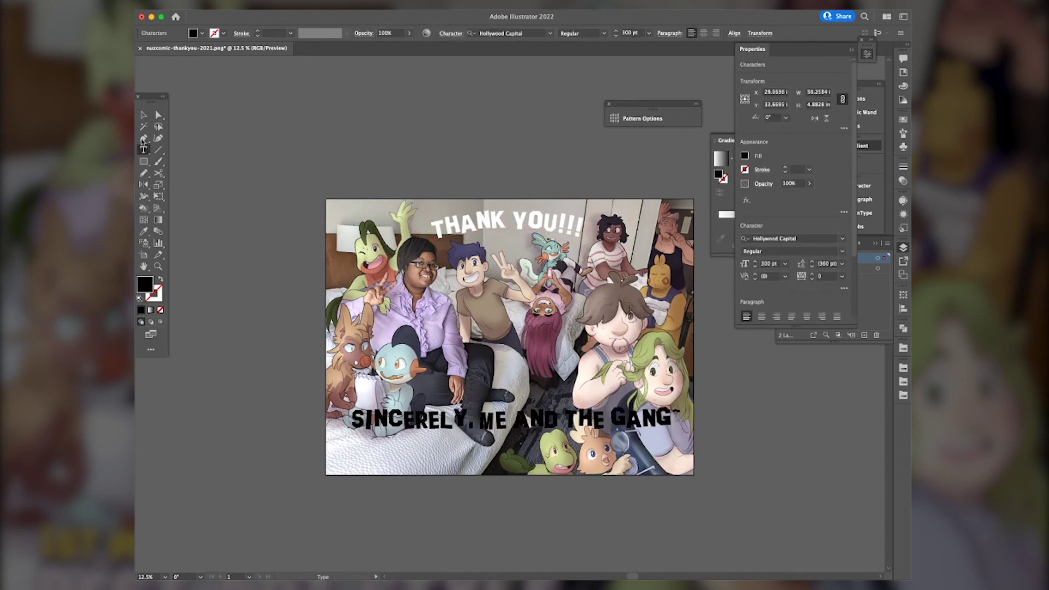
key("Escape")
left_click_drag(673, 406, 499, 429)
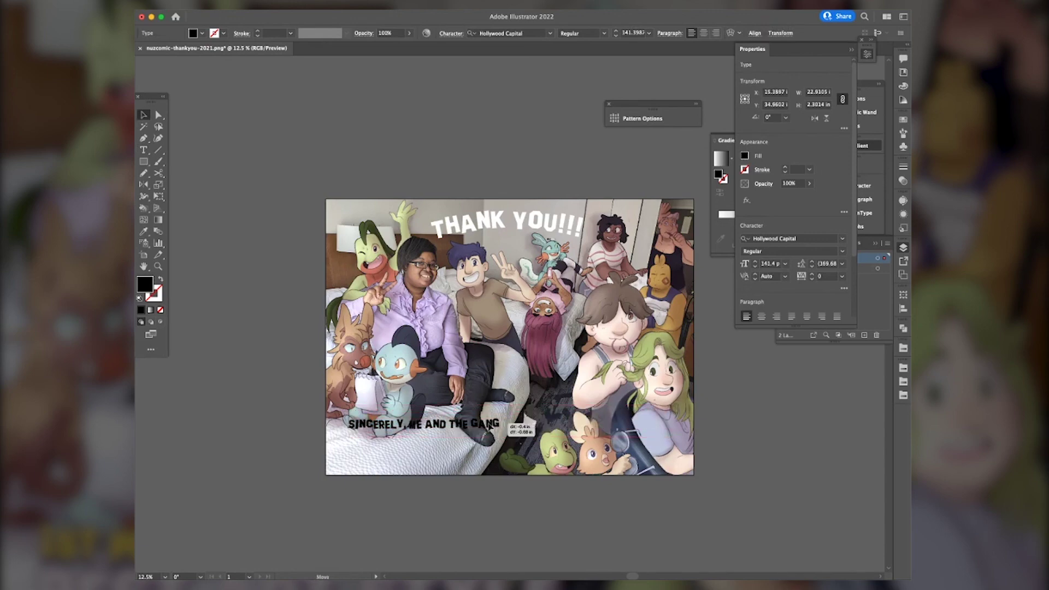
key("i")
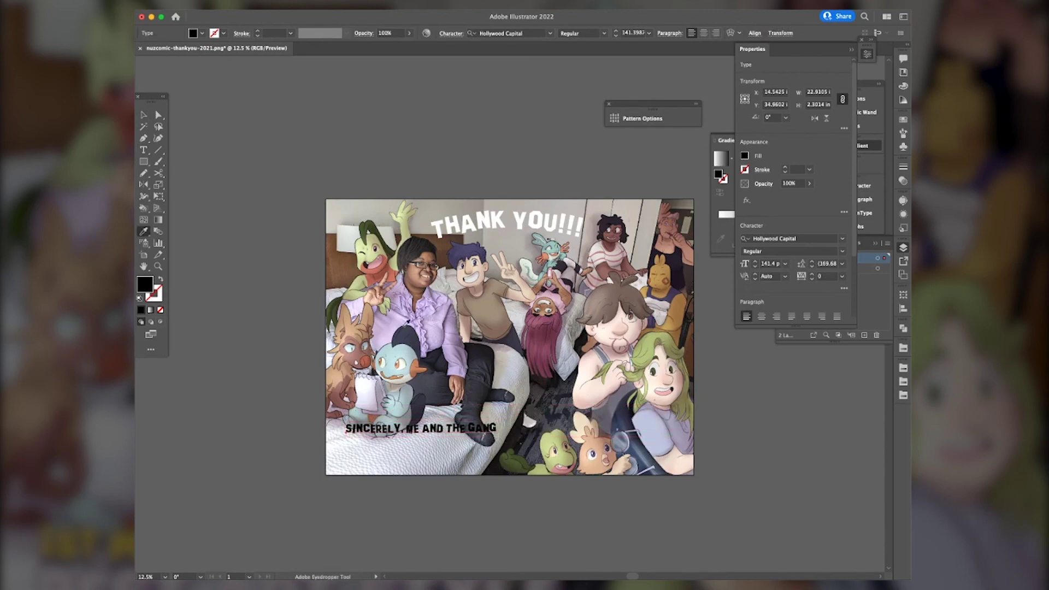
left_click(546, 218)
Add the text "1ST PLACE BEST ART STYLE" below the photo, and cut it down to "BEST ART STYLE"
left_click(144, 150)
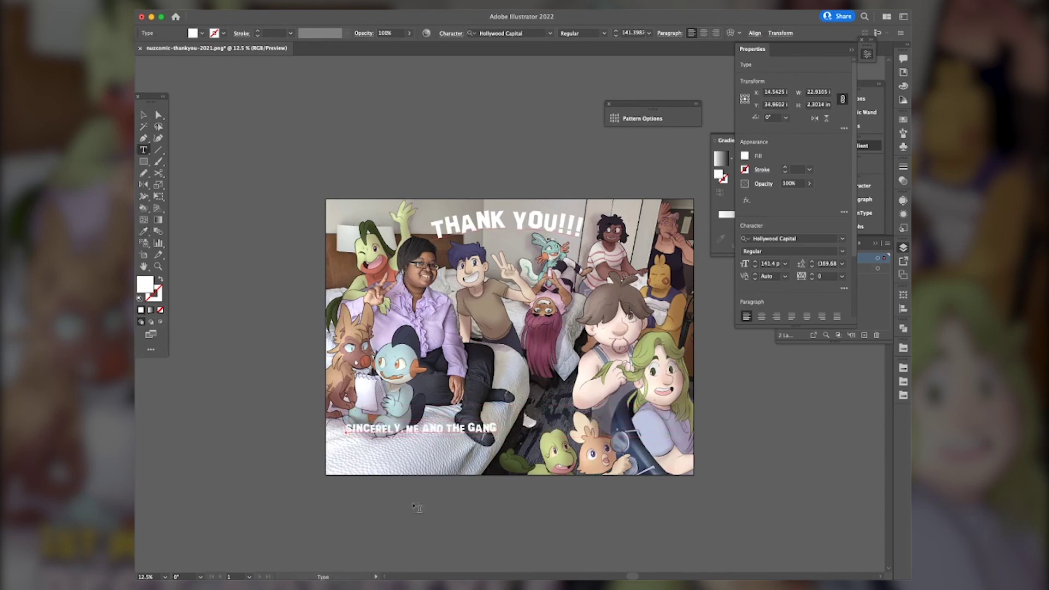
left_click(399, 512)
type("1ST PLACE")
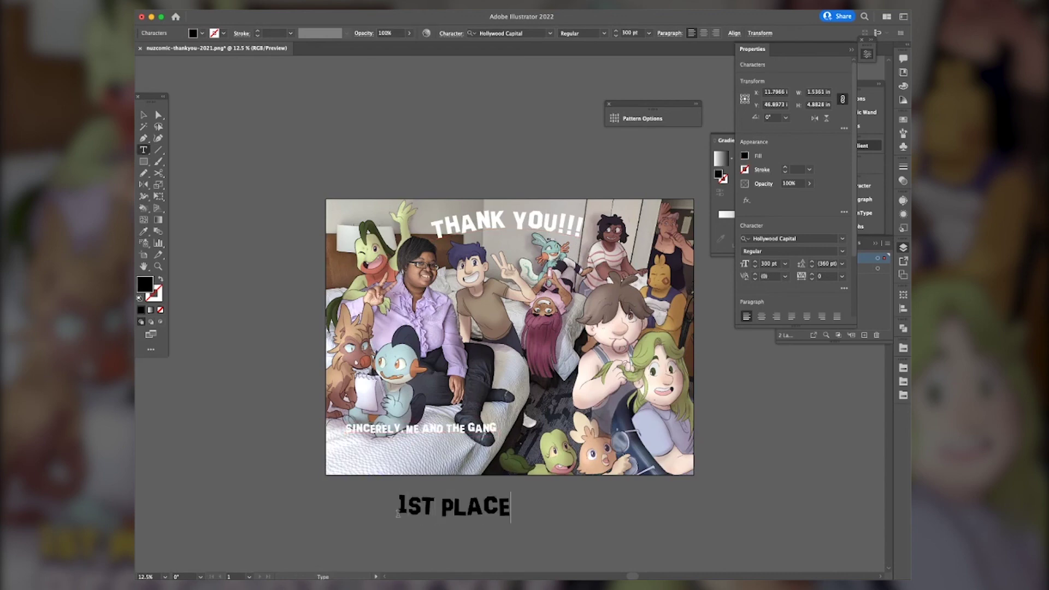
type(" BEST ART STYLE")
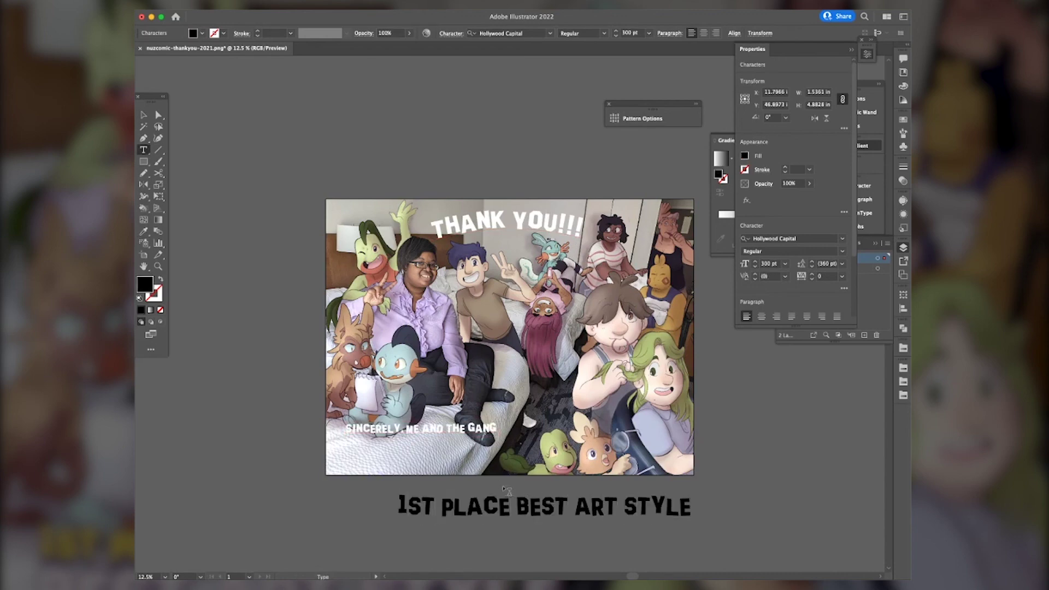
left_click_drag(506, 495, 369, 501)
key("BackSpace")
key("Escape")
Move "SINCERELY, ME AND THE GANG" above the photo and scale the "THANK YOU!!!" heading to about 310 pt
left_click_drag(463, 431, 476, 155)
left_click(518, 247, "shift")
left_click(519, 326)
left_click(523, 217)
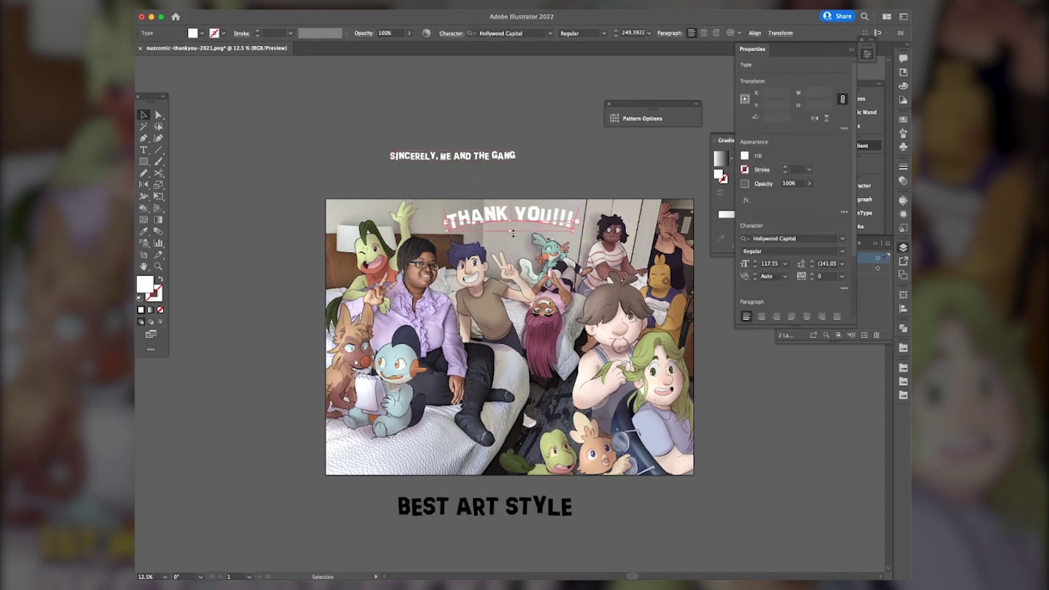
left_click_drag(511, 231, 523, 226)
left_click_drag(511, 245, 513, 241)
key("super+z")
key("super+z")
key("super+z")
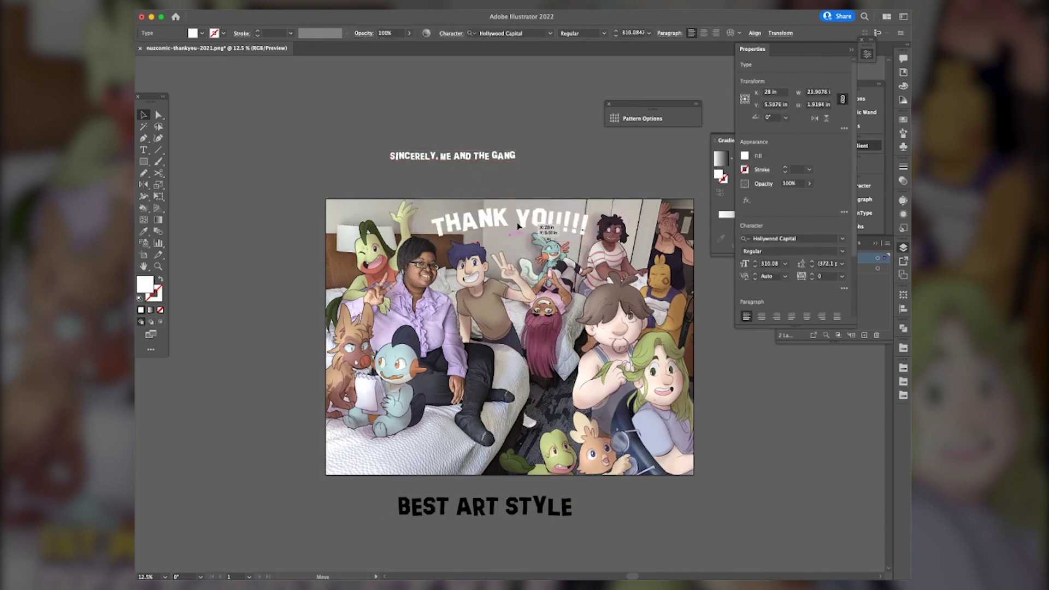
Add a separate "1ST PLACE (???)" text at about 136 pt directly above the start of "BEST ART STYLE"
key("super+z")
key("super+z")
key("super+z")
key("super+z")
key("super+z")
key("super+z")
key("super+z")
key("super+z")
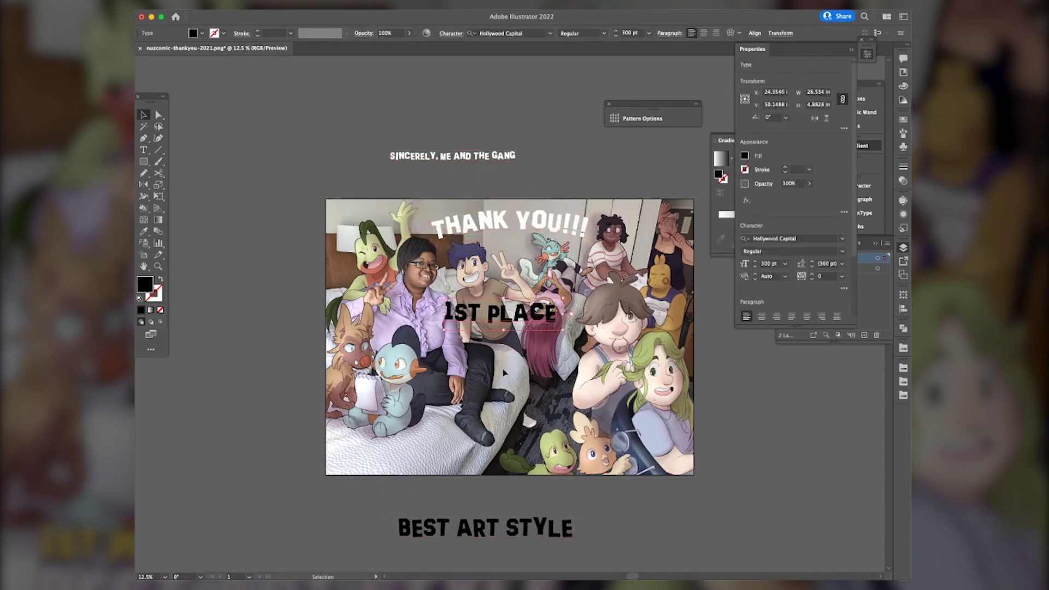
key("super+z")
key("super+z")
key("super+z")
key("super+z")
key("super+z")
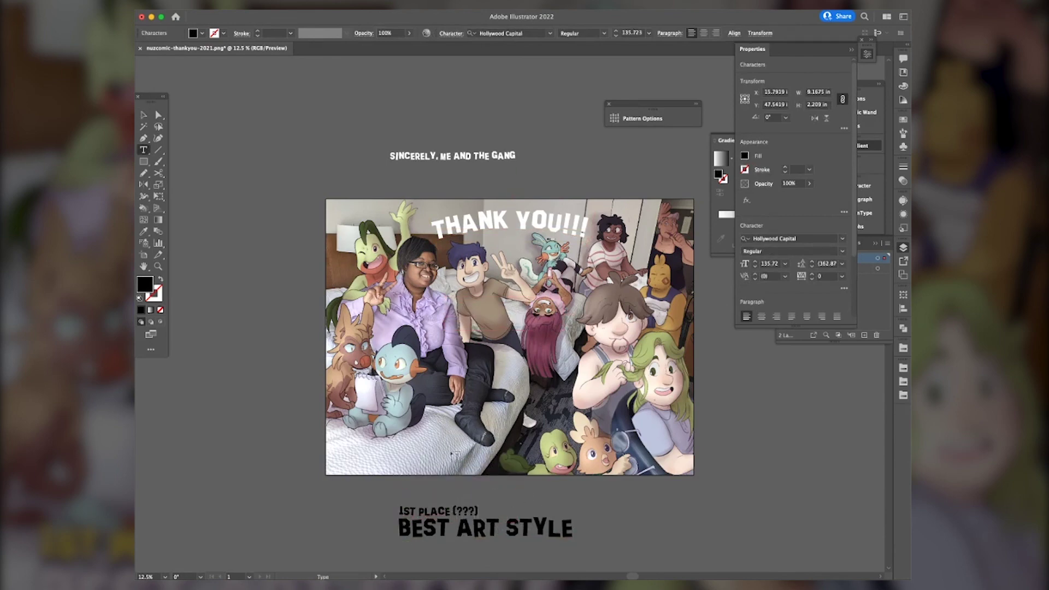
Move the "1ST PLACE (???)" and "BEST ART STYLE" lines into the photo's lower-left corner, enlarging the larger line to about 314 pt
key("Escape")
left_click_drag(543, 527, 429, 466)
left_click(426, 434)
Add "2021 NUZLOCKE EXTRAVAGANZA" beneath "BEST ART STYLE" at about 103 pt, aligned to that line's right end
triple_click(429, 466)
type("2021 NUZLOCKE EX")
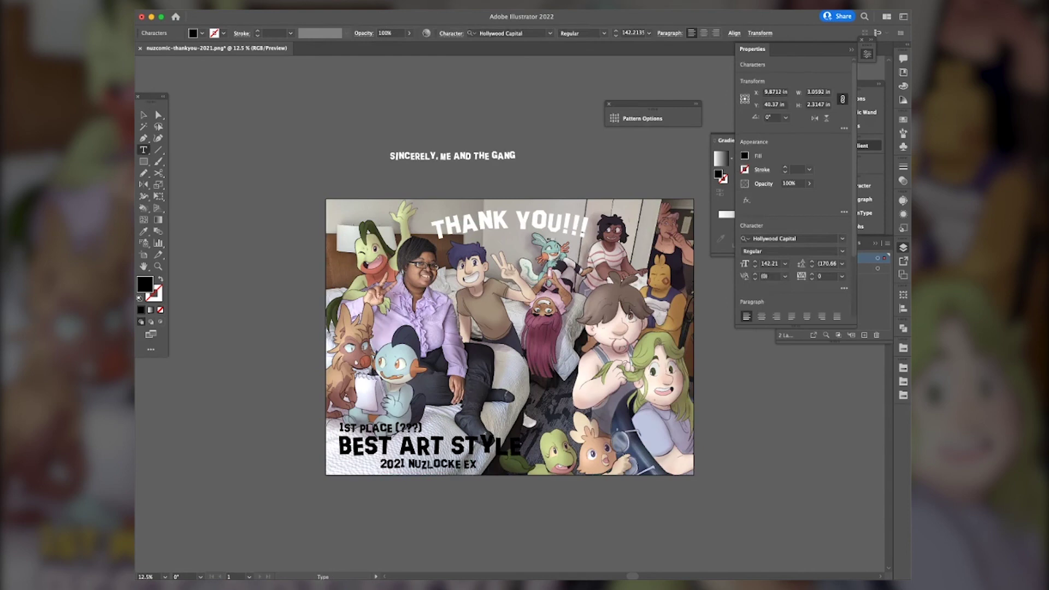
type("TRAVAGANZA")
key("Escape")
left_click_drag(550, 474, 517, 464)
Remove "(???)" from the "1ST PLACE" text and enlarge the line to about 172 pt
double_click(408, 429)
left_click_drag(396, 430, 449, 435)
key("BackSpace")
key("BackSpace")
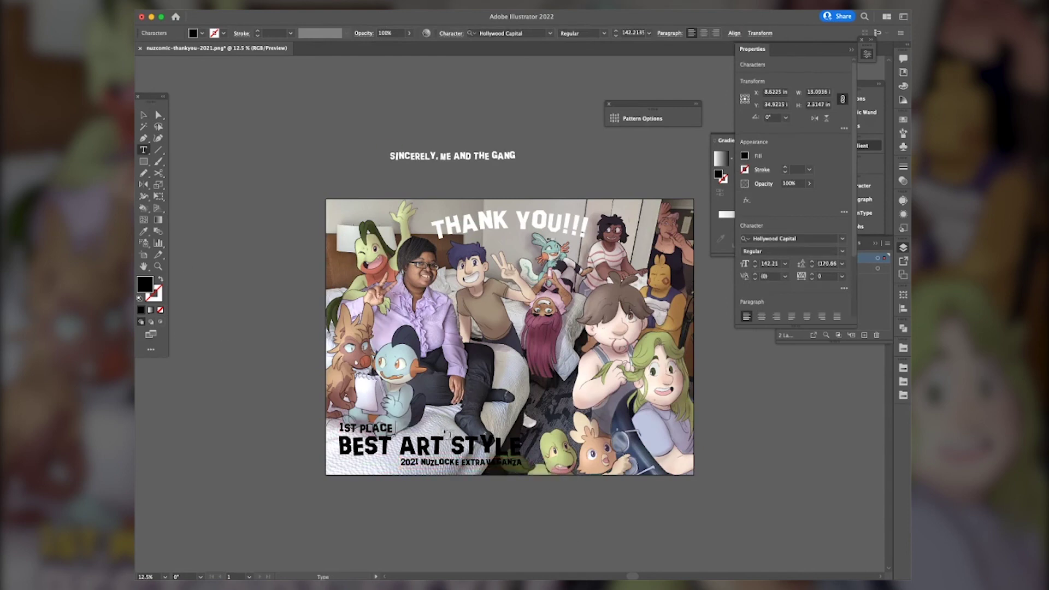
key("Escape")
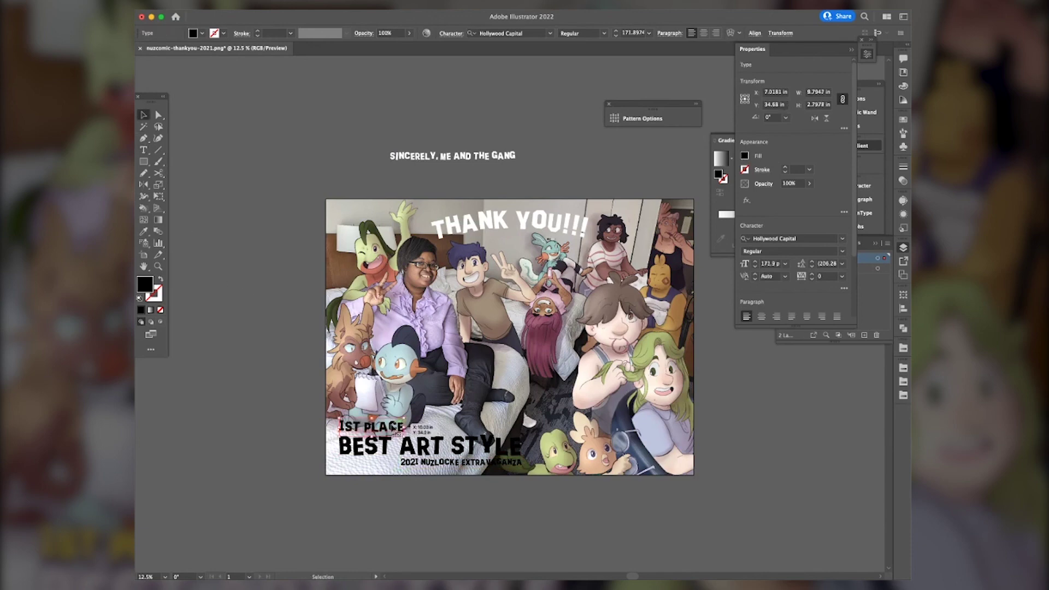
Recolour the three award lines in the photo's lower-left corner with the white sampled from the "THANK YOU!!!" heading
left_click(416, 447)
left_click(144, 231)
left_click(491, 218)
left_click(143, 116)
left_click(390, 428)
left_click(144, 232)
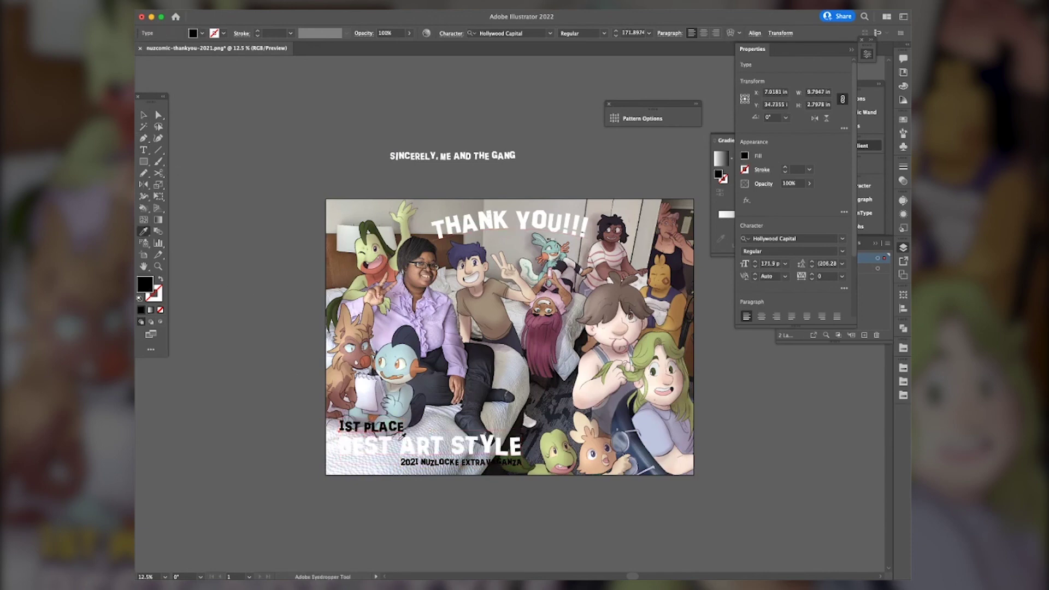
left_click(491, 220)
left_click(144, 116)
left_click(470, 463)
left_click(143, 231)
left_click(491, 220)
Duplicate the three award lines in place and fill the copy with the dark tone sampled from the seated woman's trousers
left_click(143, 115)
left_click(454, 463)
left_click(421, 447, "shift")
left_click(390, 428, "shift")
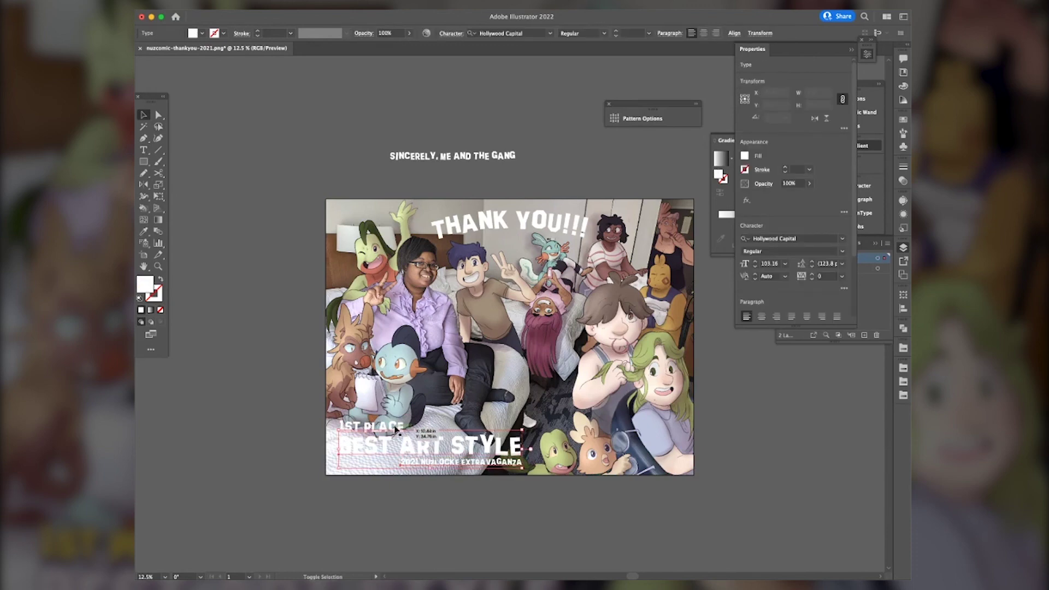
key("super+c")
left_click(454, 507)
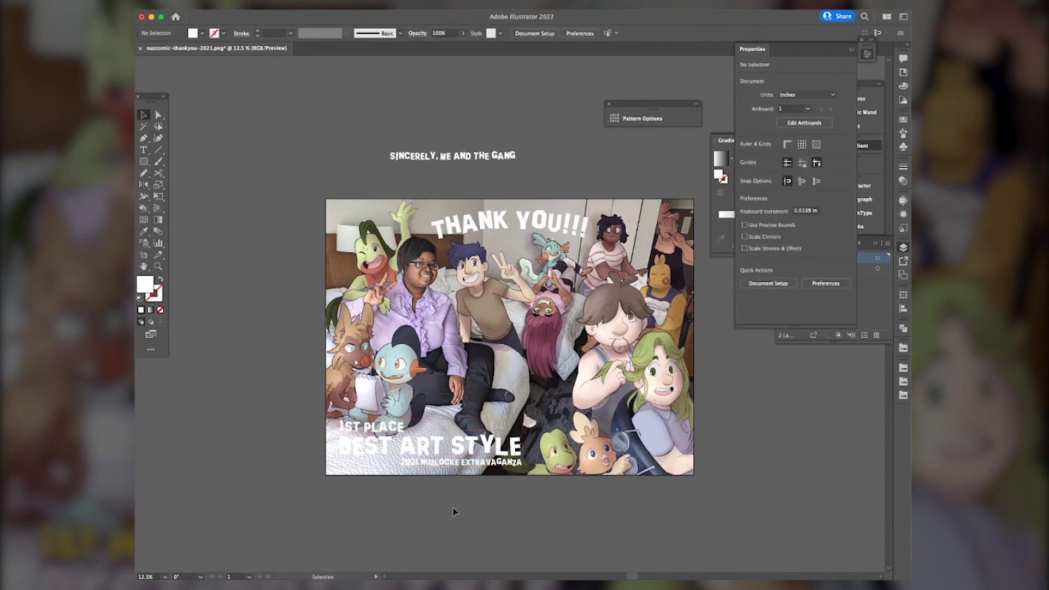
key("super+f")
key("i")
left_click(479, 361)
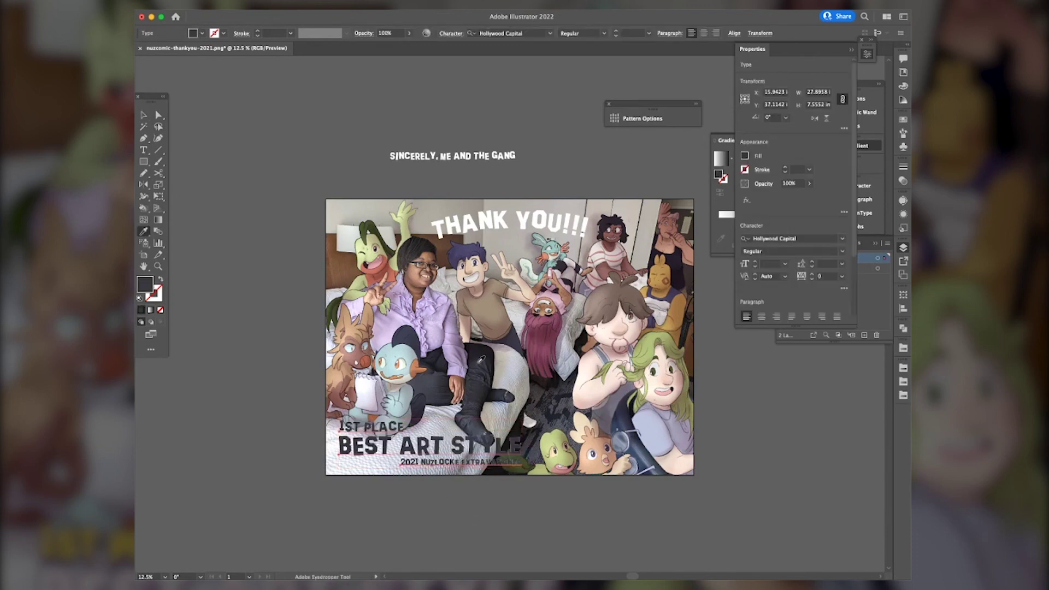
Send the dark copy of the award lines behind the white lettering and give it a dark 3 pt stroke
key("super+[")
key("super+[")
key("super+[")
left_click(786, 167)
left_click(785, 167)
left_click(785, 167)
left_click(160, 279)
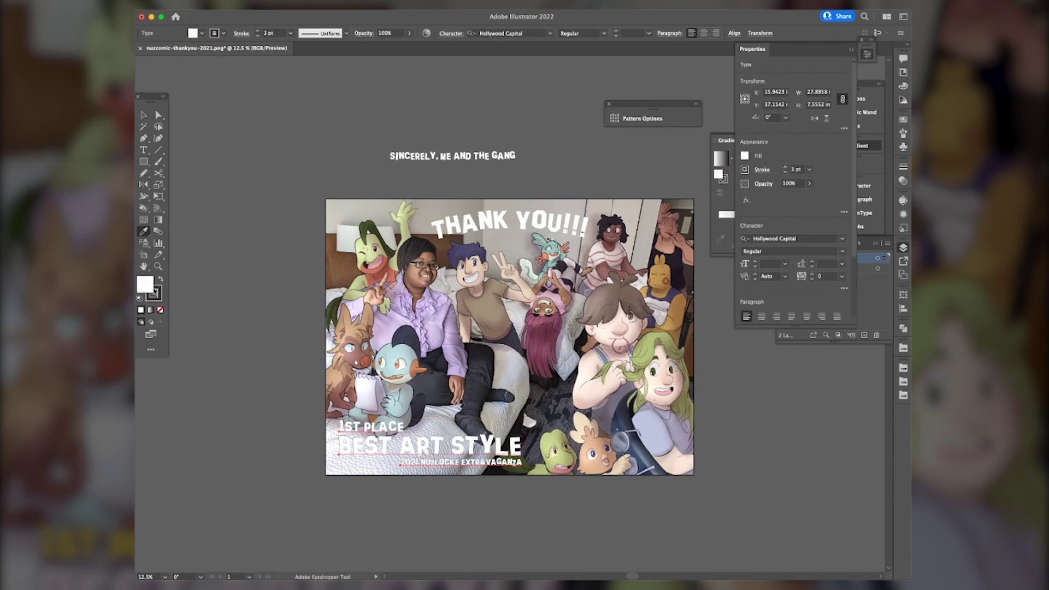
Set the backing copy's fill and stroke to the muted purple 4e4a70 sampled from the cartoon boy's hair
left_click(159, 297)
left_click(470, 257)
left_click(146, 283)
left_click(470, 256)
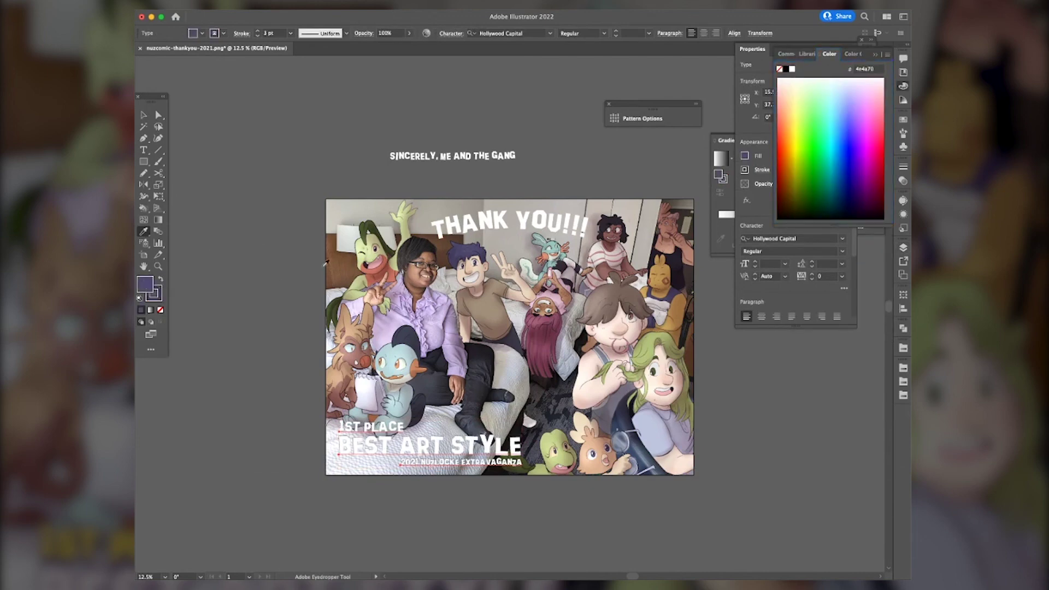
Set the backing copy's stroke to 17 pt with round caps and round corners, and shift the copy slightly down
left_click(755, 213)
left_click(785, 168)
left_click(785, 167)
left_click(786, 167)
left_click(785, 167)
left_click(785, 167)
left_click(762, 169)
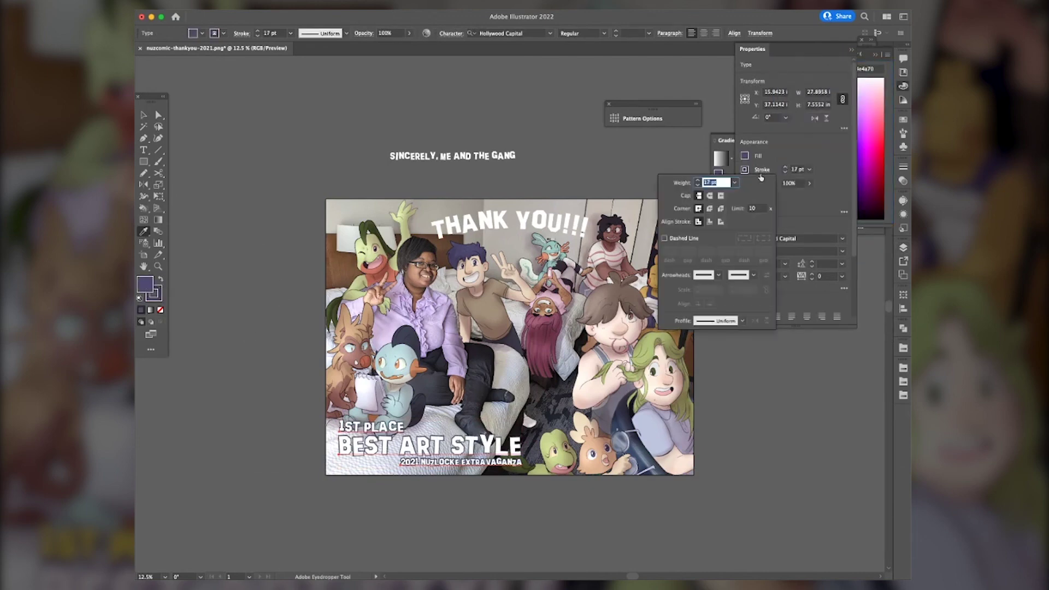
left_click(710, 196)
left_click(710, 209)
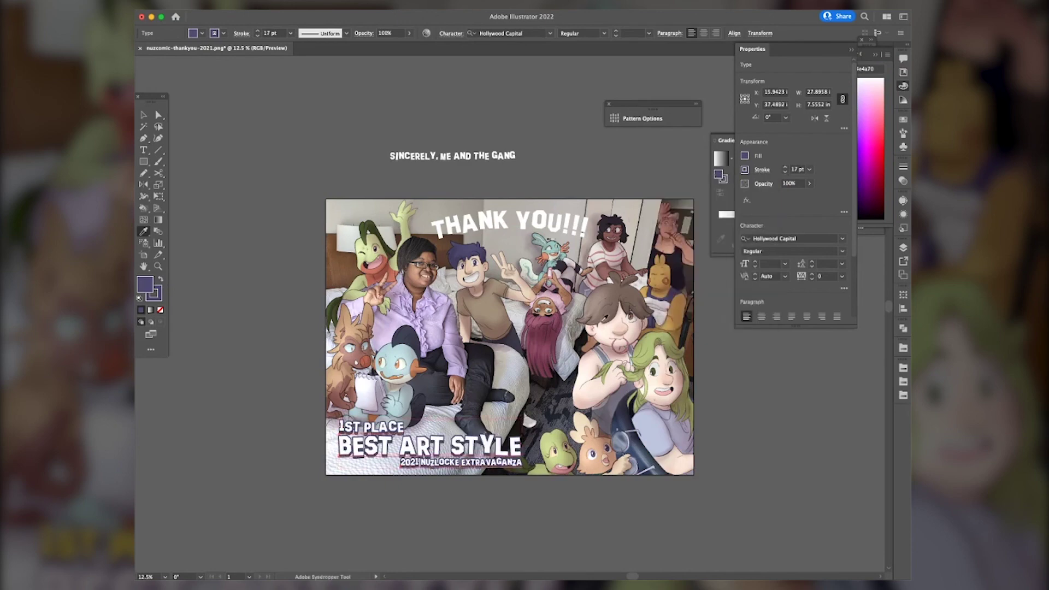
Move the "THANK YOU!!!" heading slightly up and left on the wall, with its fill set to white
key("v")
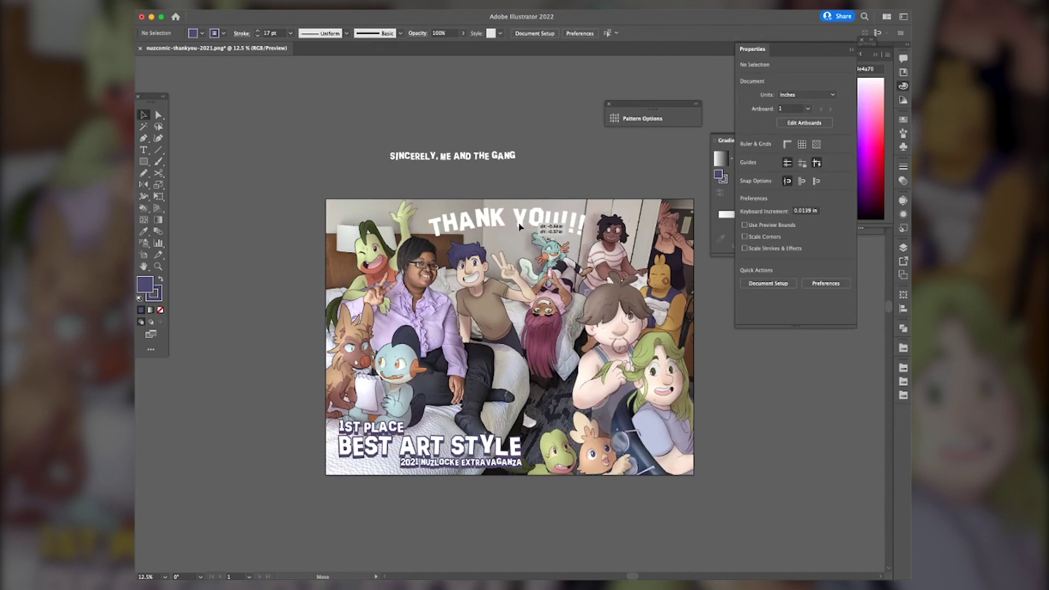
left_click_drag(522, 228, 519, 224)
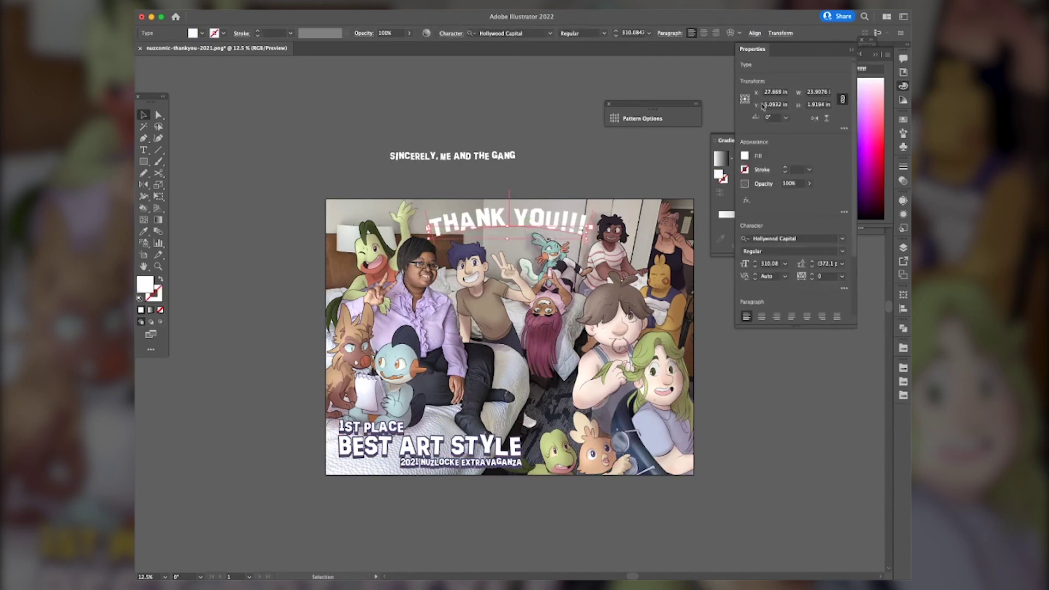
left_click_drag(878, 104, 881, 117)
left_click(793, 70)
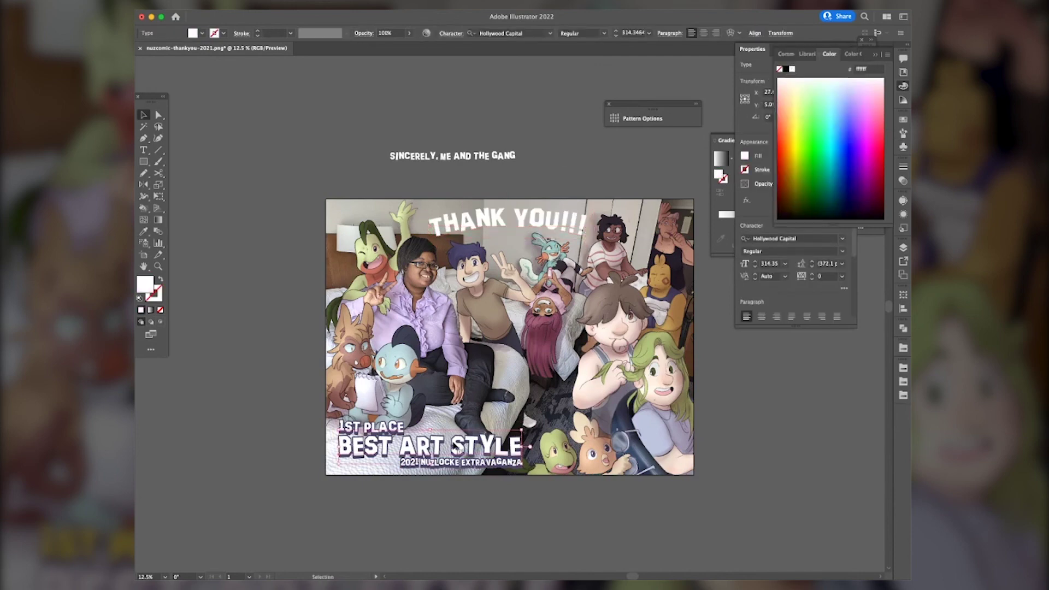
Give the overlaid "BEST ART STYLE" copy a pink 4 pt stroke without fill, offset slightly to the right of the white lettering
key("i")
left_click(879, 104)
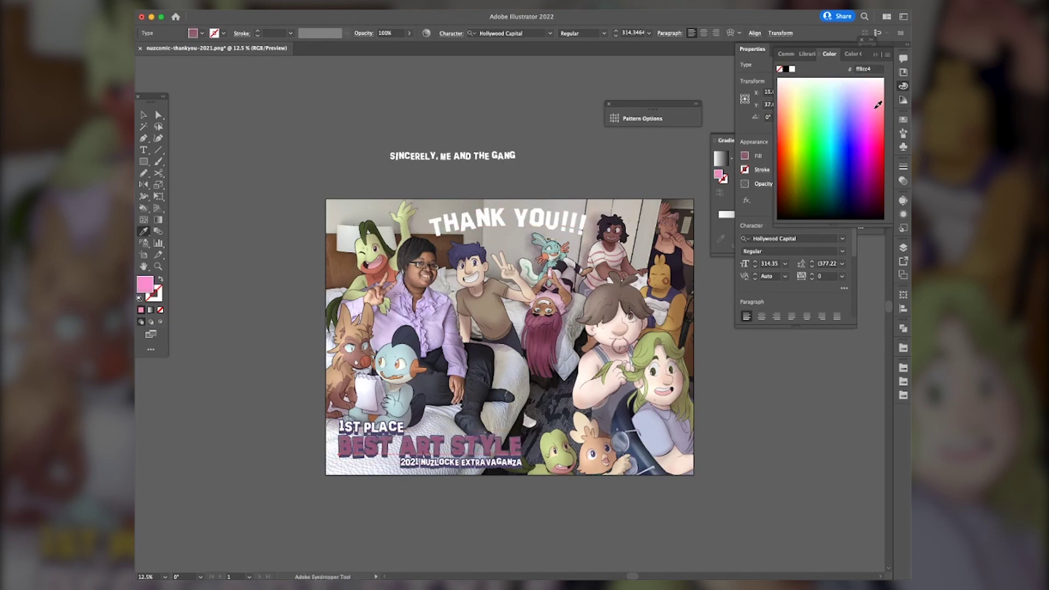
key("shift+x")
left_click(786, 165)
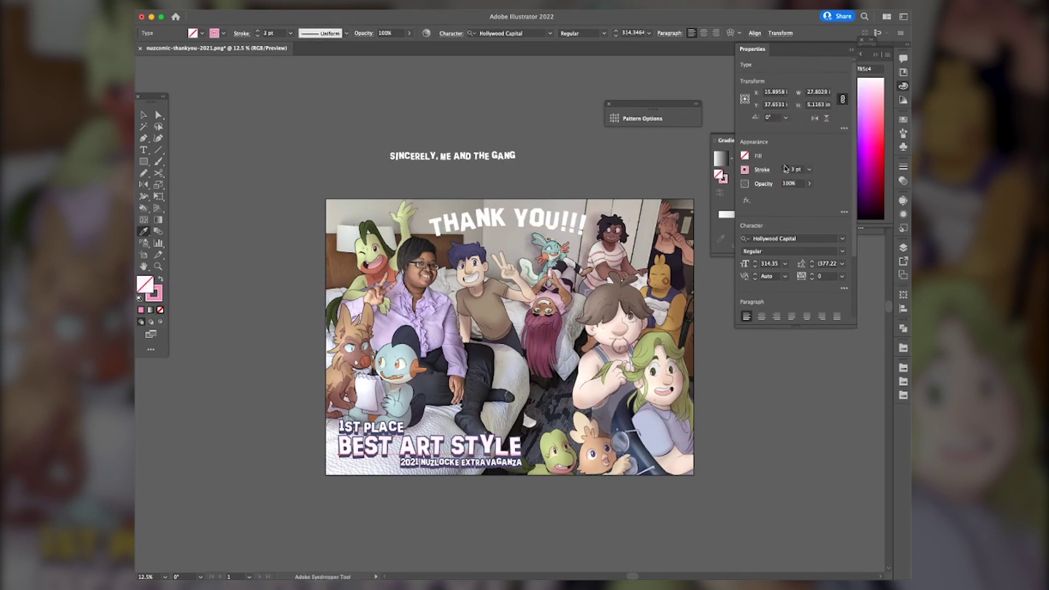
key("v")
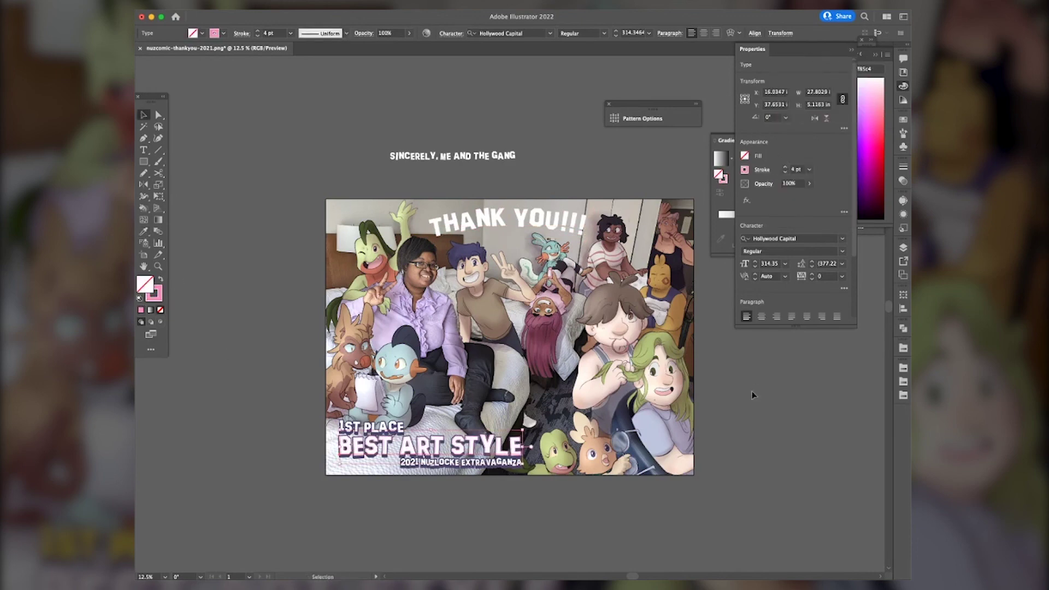
left_click(752, 394)
left_click(398, 428)
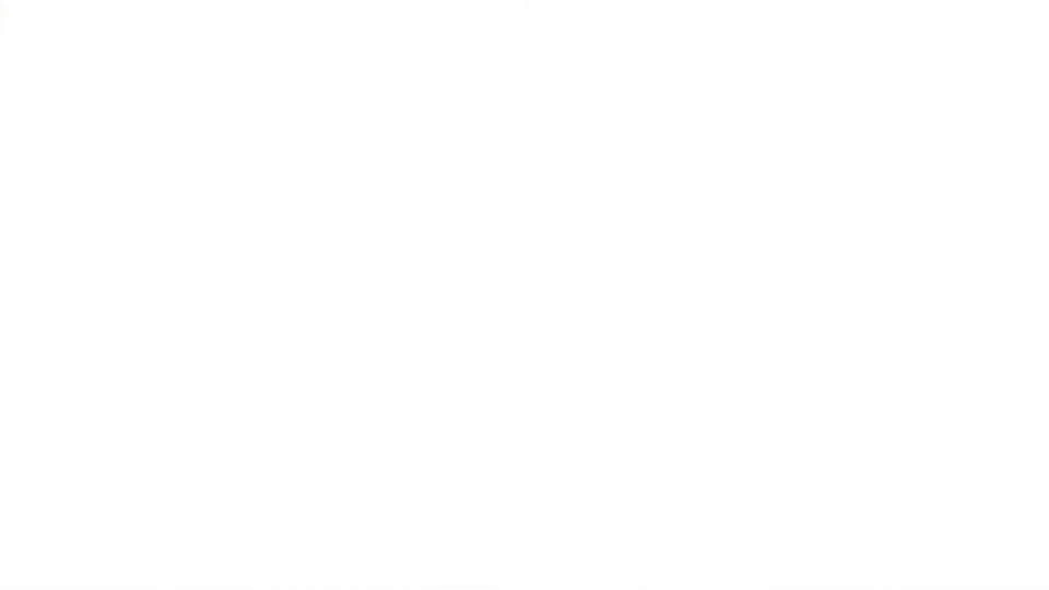